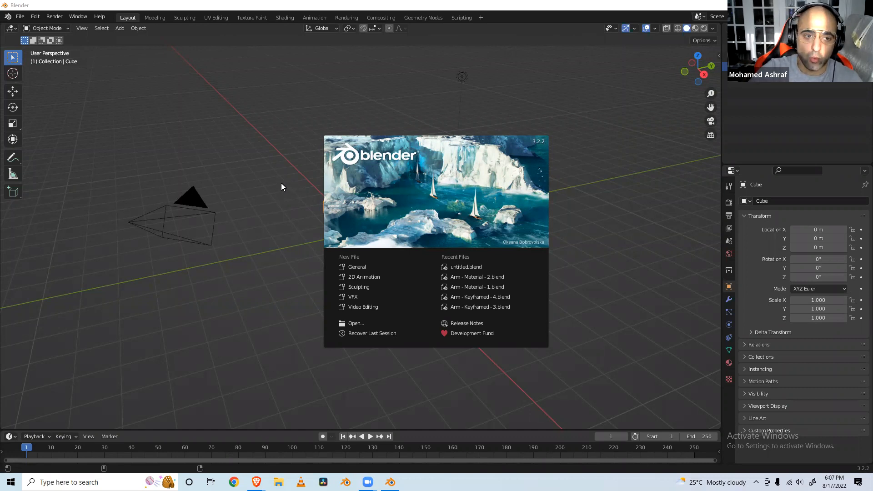
Create a new General file and examine the default scene around the cube from different distances and angles.
left_click(355, 268)
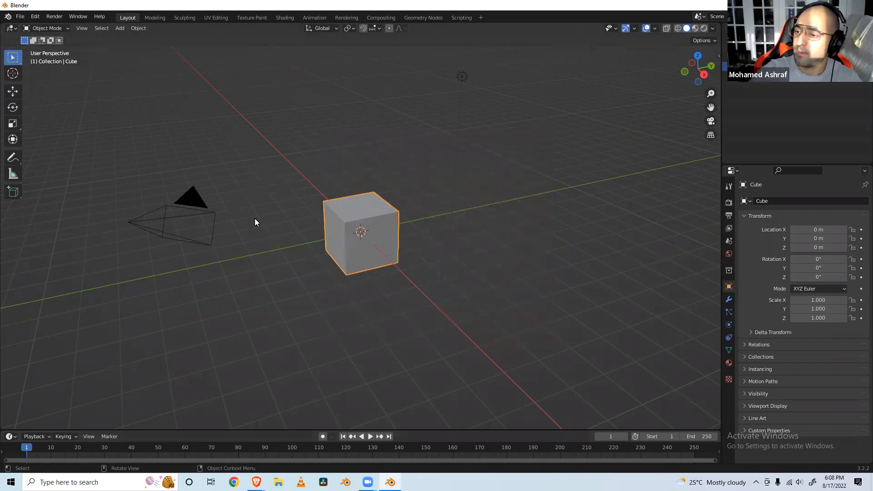
scroll(363, 174, "down", 2)
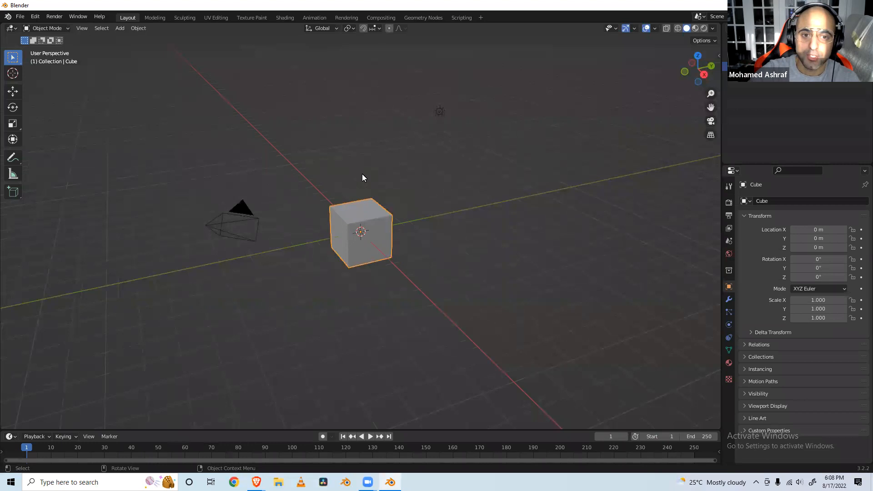
scroll(363, 175, "up", 1)
scroll(362, 175, "up", 1)
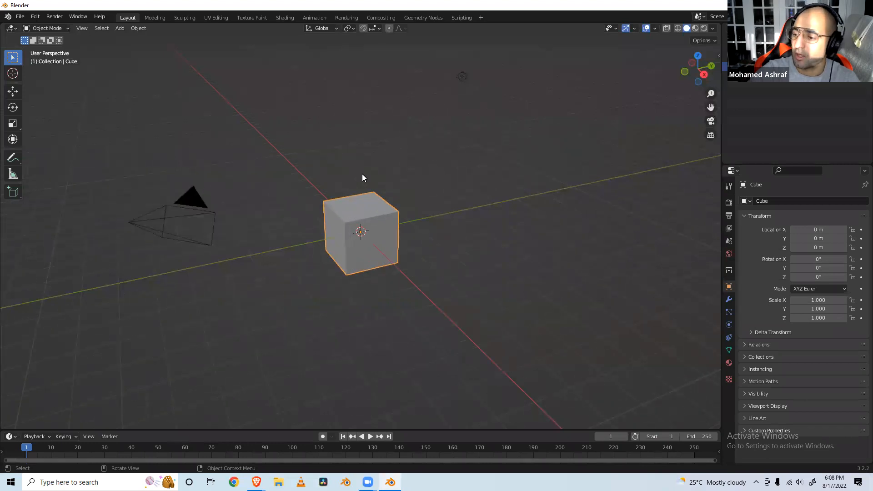
scroll(362, 177, "down", 2)
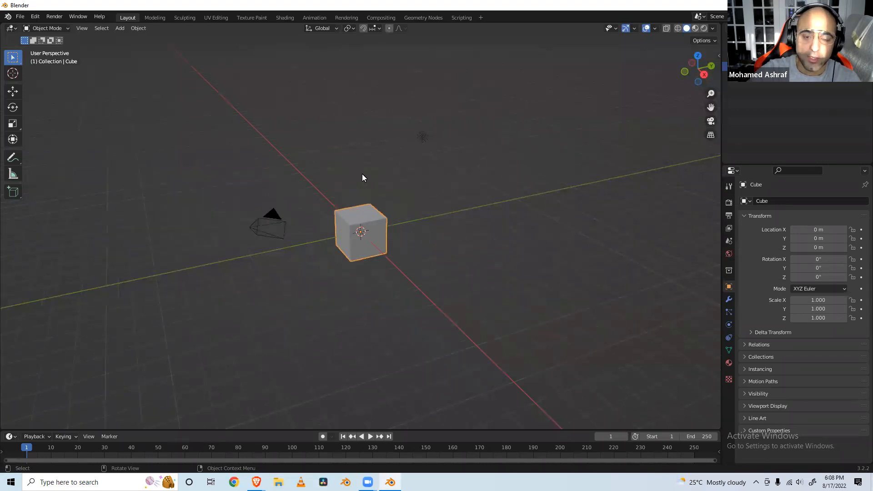
middle_click_drag(362, 174, 287, 181)
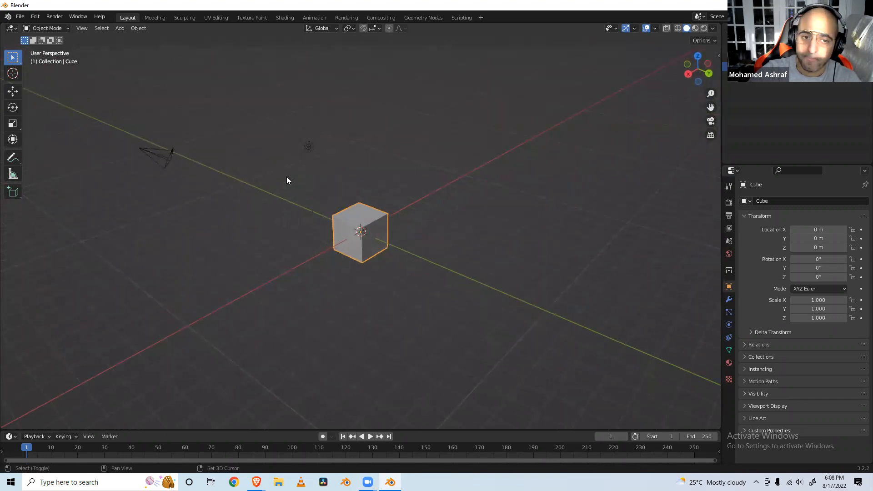
middle_click_drag(286, 181, 286, 161, "shift")
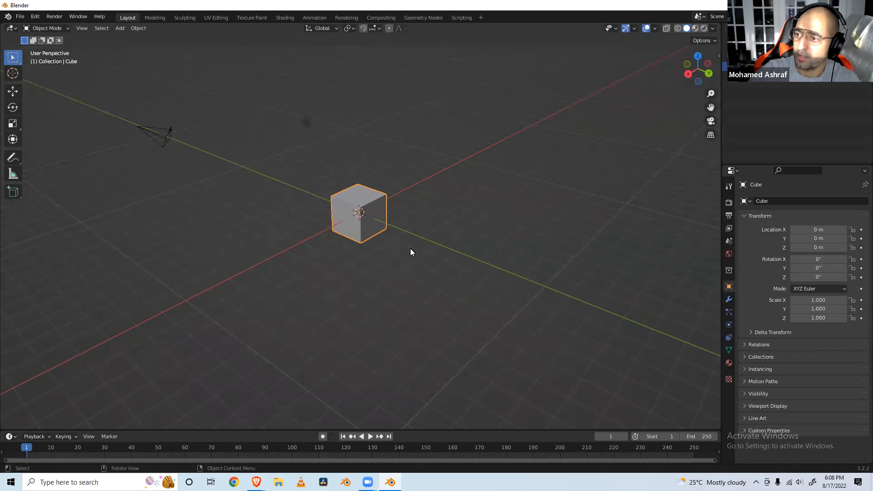
middle_click_drag(368, 239, 364, 253)
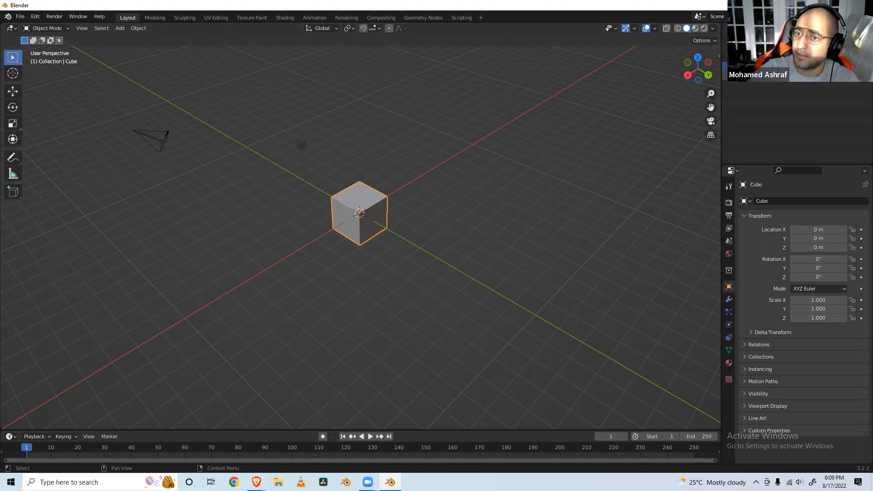
Select the scene's default objects one after another: the light, the cube and the camera.
left_click(301, 145)
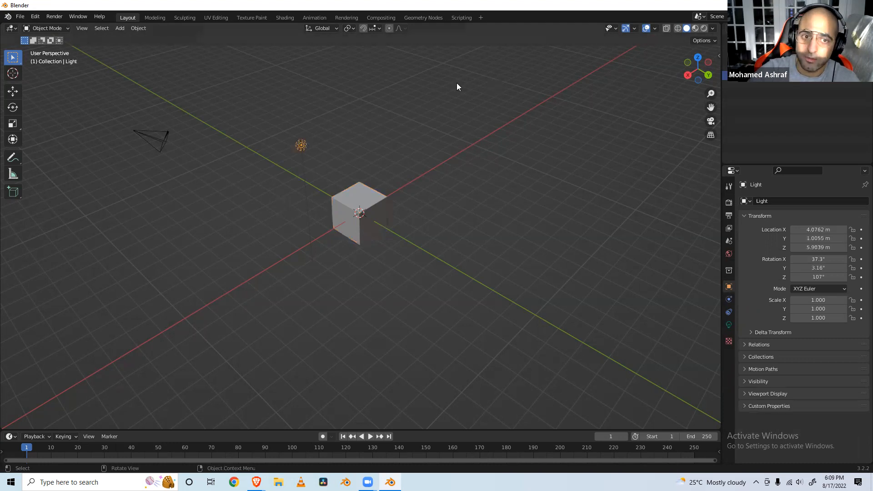
left_click(755, 66)
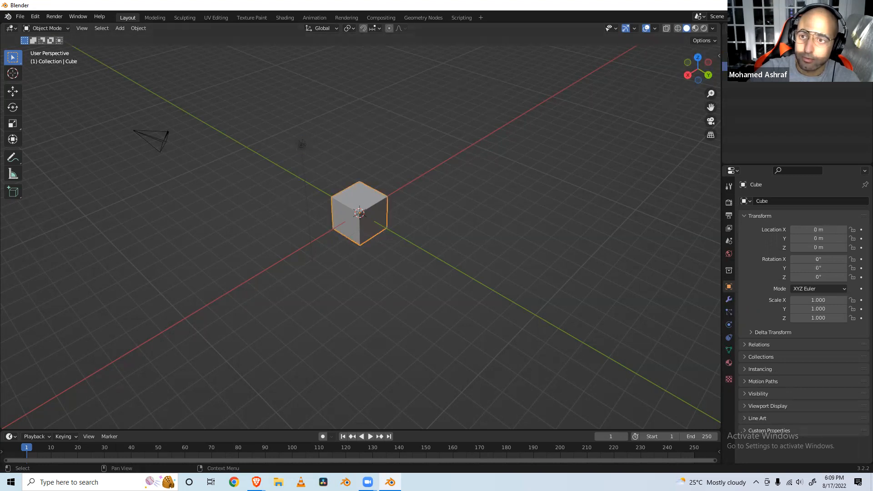
left_click(755, 58)
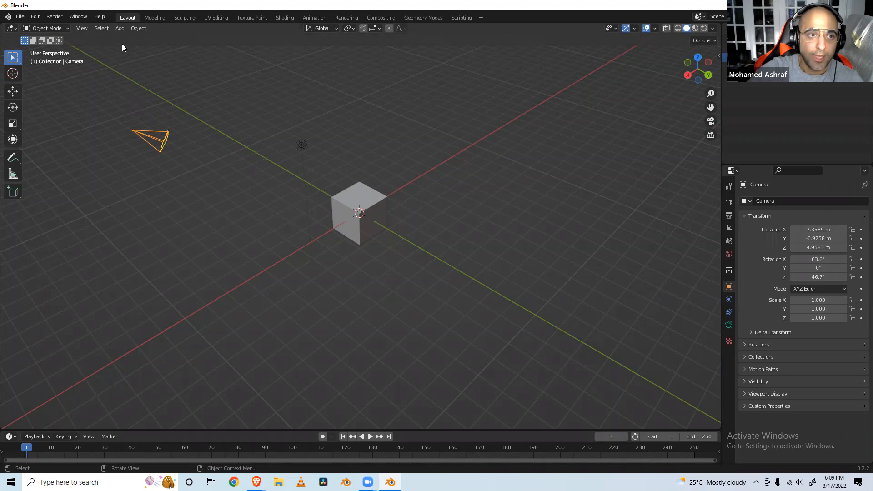
View the scene through the camera and from the Top viewpoint.
left_click(80, 29)
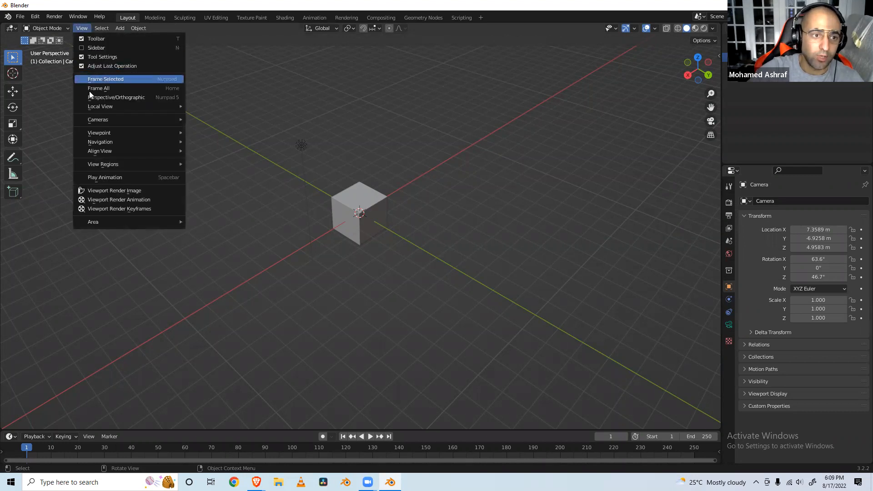
mouse_move(111, 135)
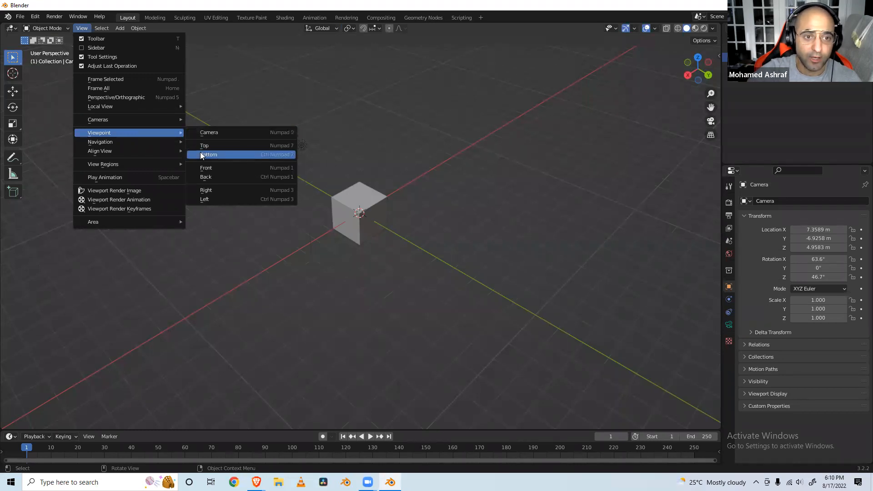
left_click(217, 133)
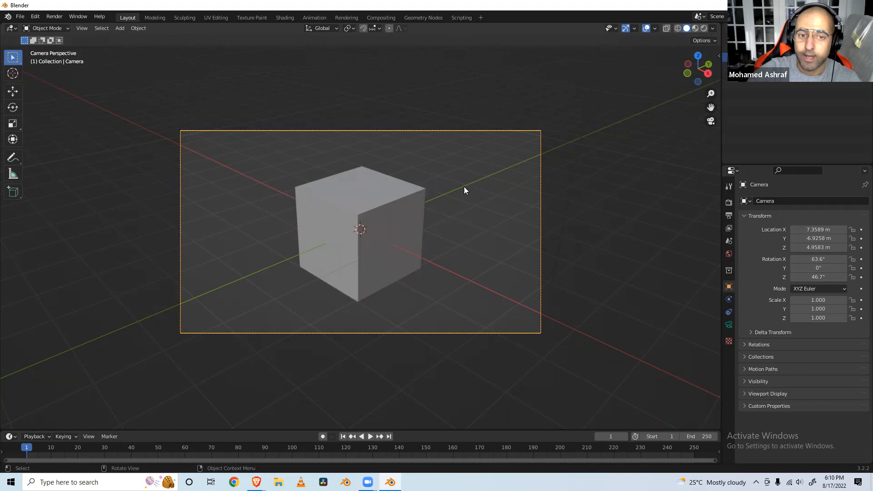
left_click(82, 28)
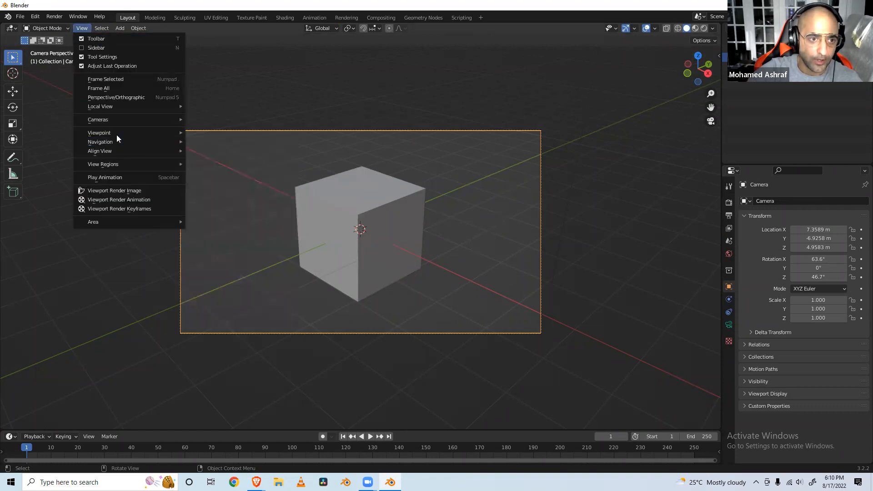
left_click(209, 144)
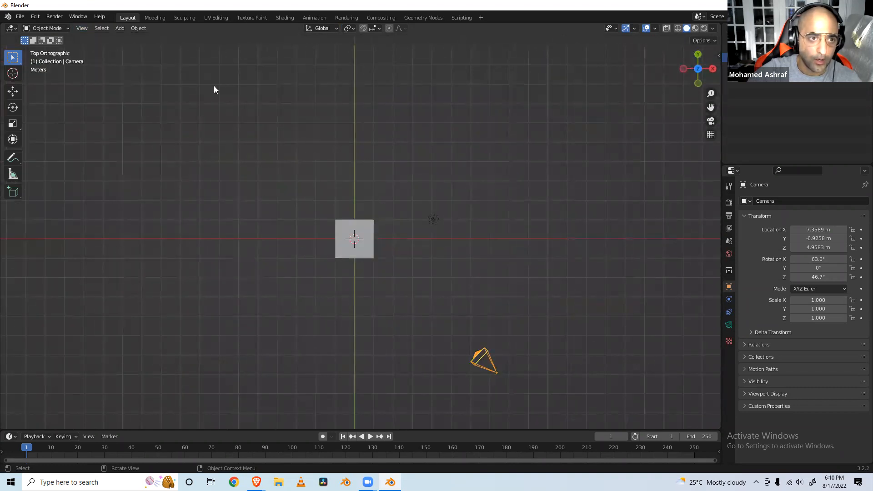
View the scene from the Front and Right viewpoints and return to an angled perspective view.
left_click(86, 29)
mouse_move(122, 133)
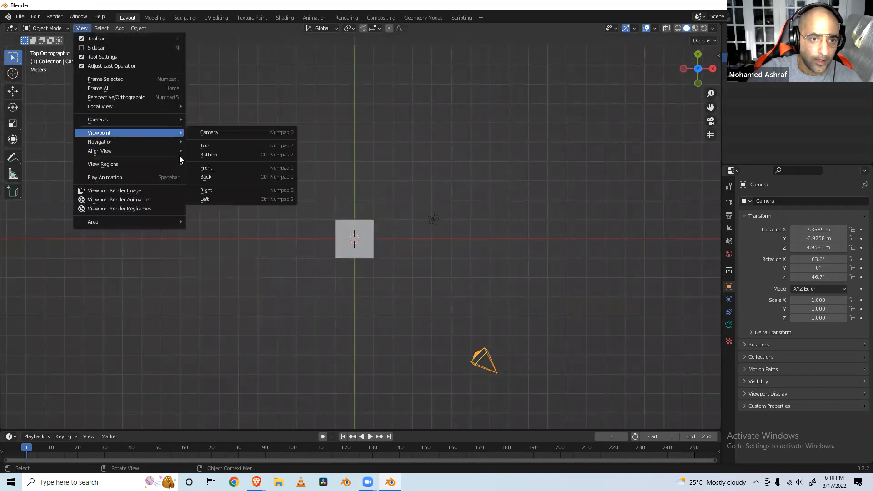
left_click(210, 169)
left_click(83, 28)
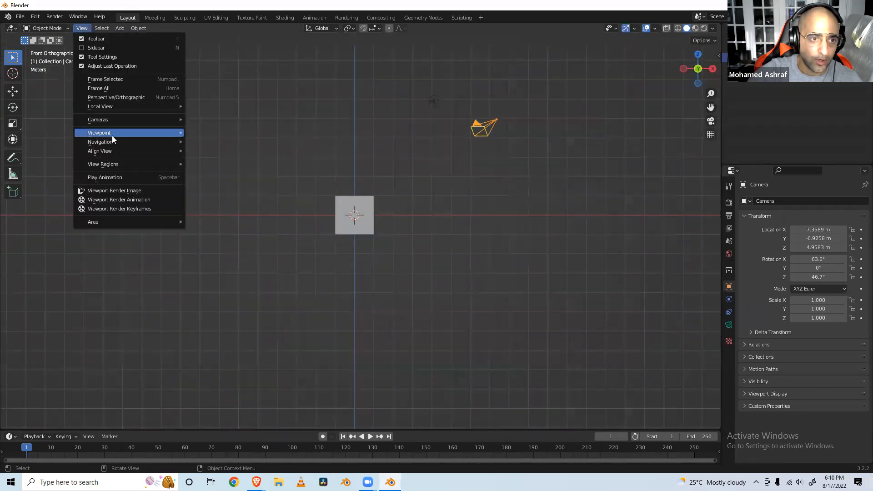
mouse_move(132, 134)
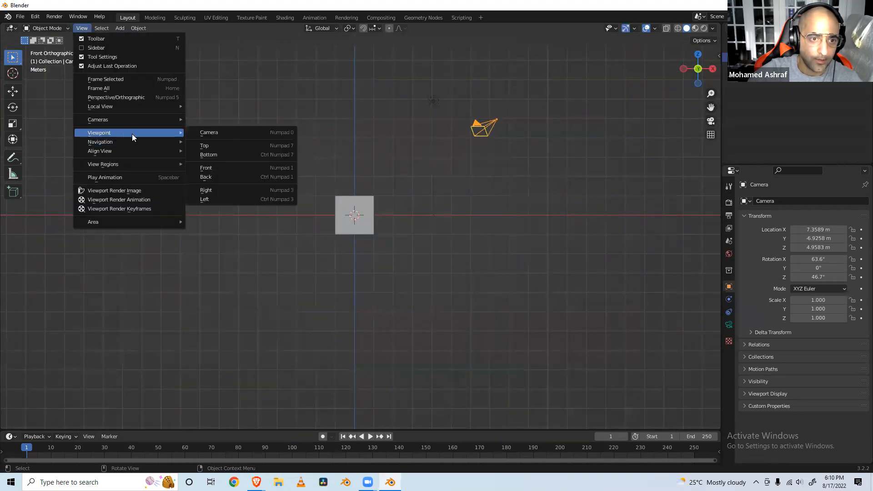
left_click(222, 189)
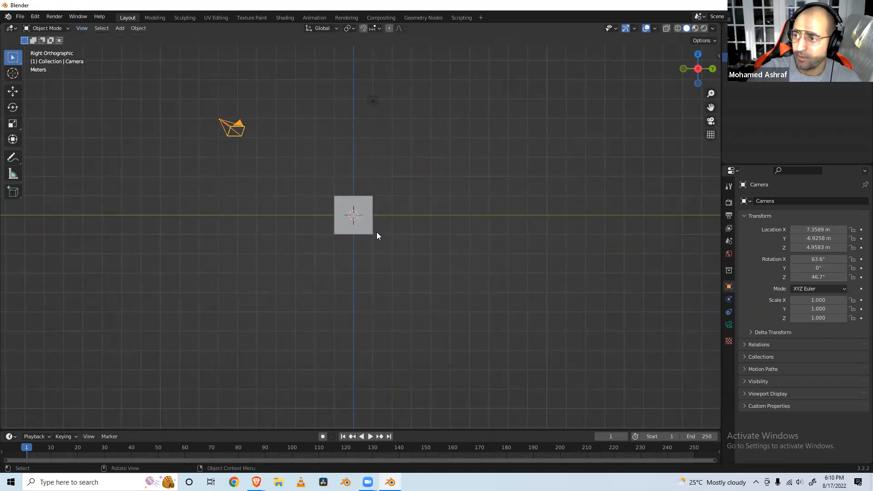
middle_click_drag(279, 152, 373, 191)
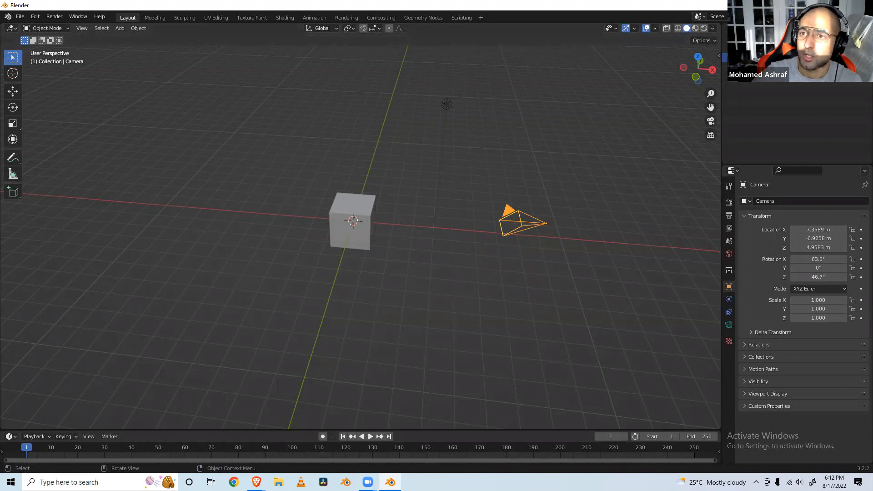
Switch to File Explorer, play Demo vid from Ohmic > Videos > Technical Demo Video #1, and close the player.
left_click(821, 5)
double_click(17, 329)
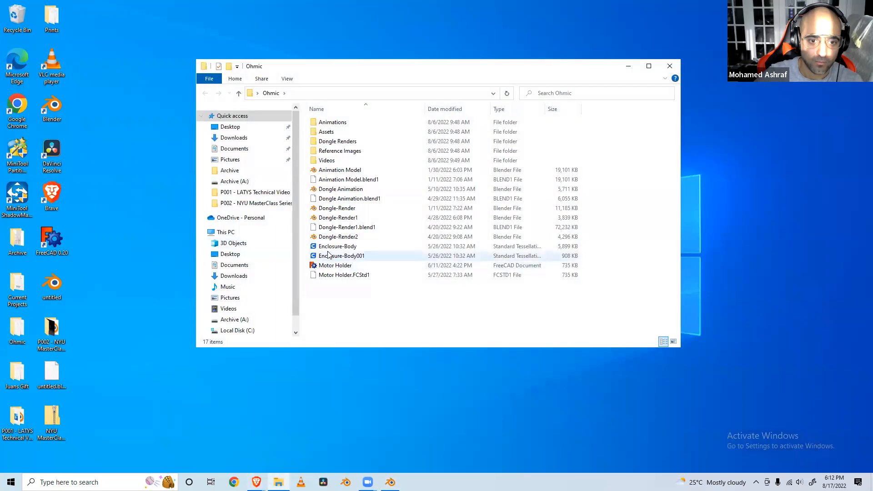
left_click(326, 160)
double_click(326, 160)
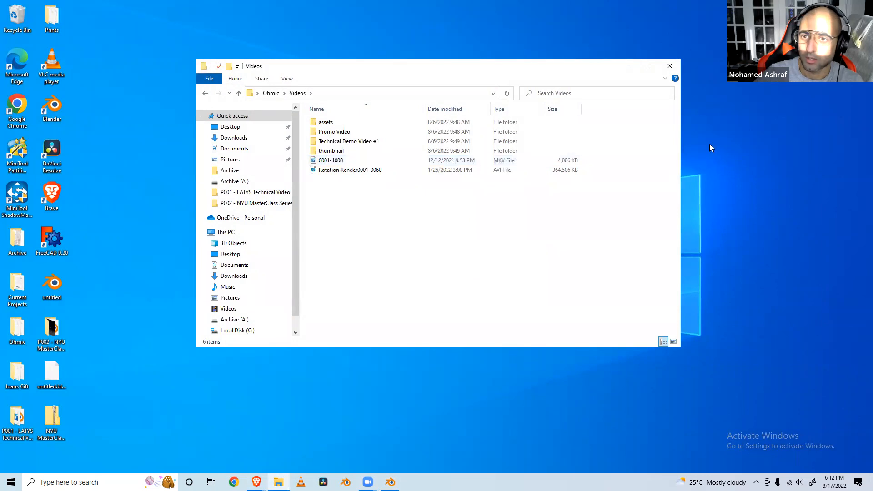
double_click(358, 141)
double_click(337, 189)
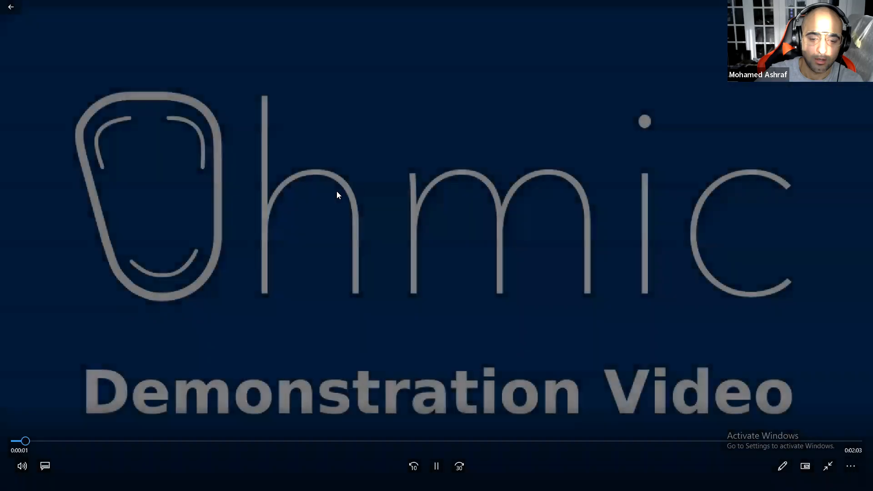
left_click(828, 465)
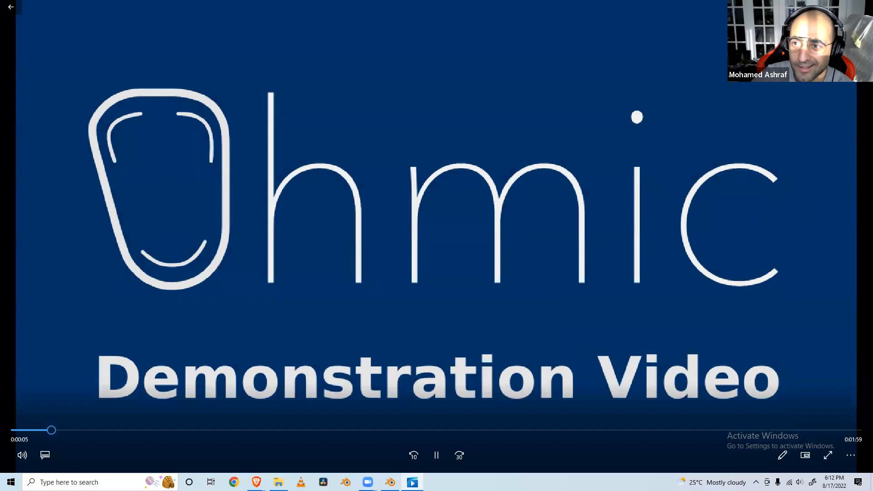
left_click(862, 7)
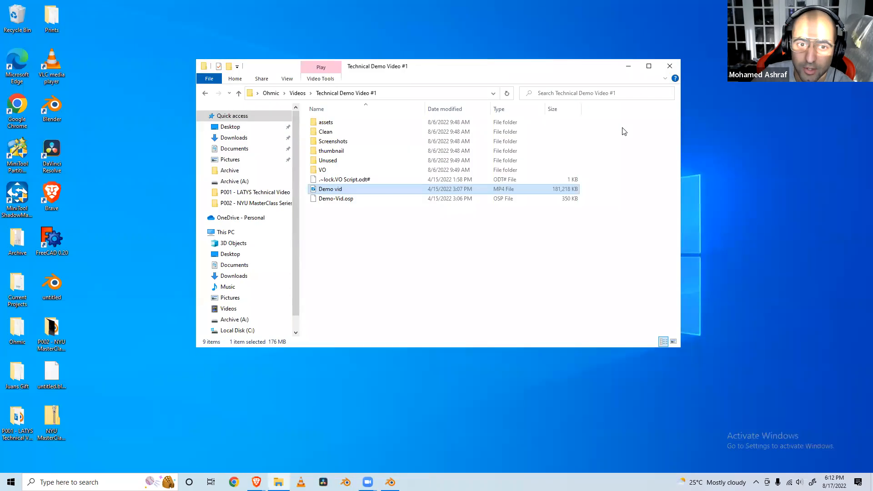
Play the 0001-1000 video from the Ohmic Videos folder, close the player and folder, and return to Blender.
left_click(297, 93)
left_click(327, 161)
double_click(325, 162)
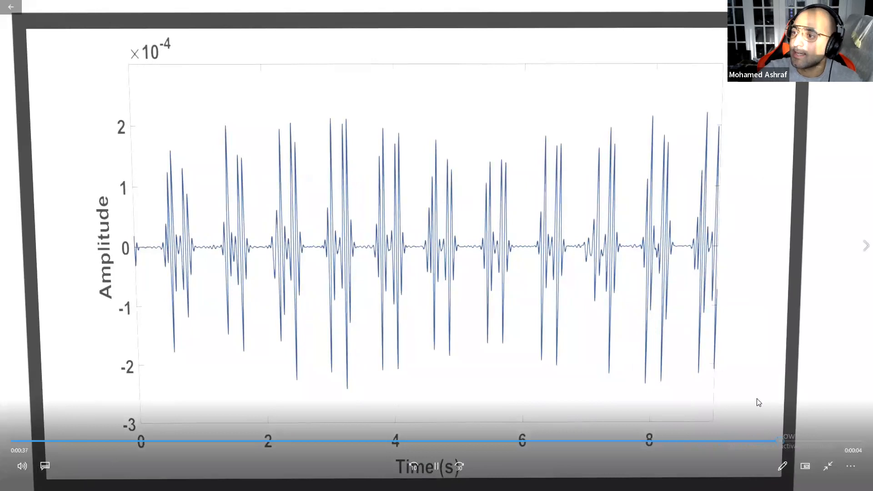
left_click(828, 467)
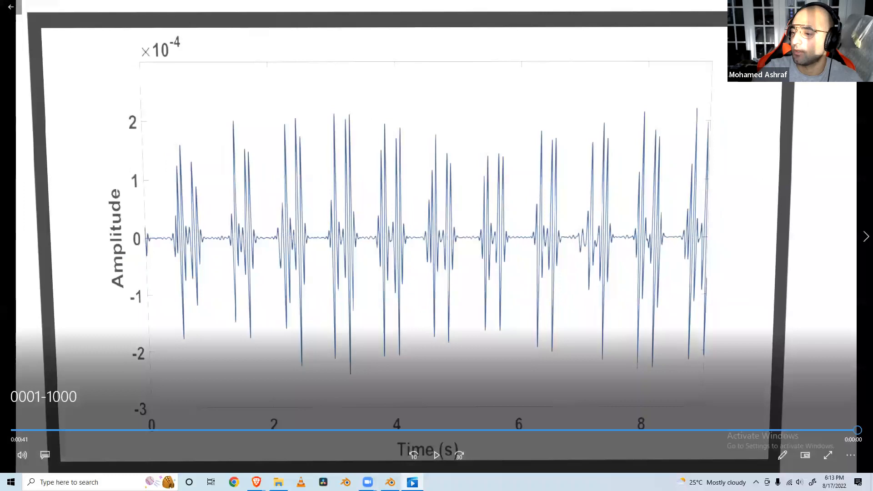
left_click(862, 7)
left_click(670, 67)
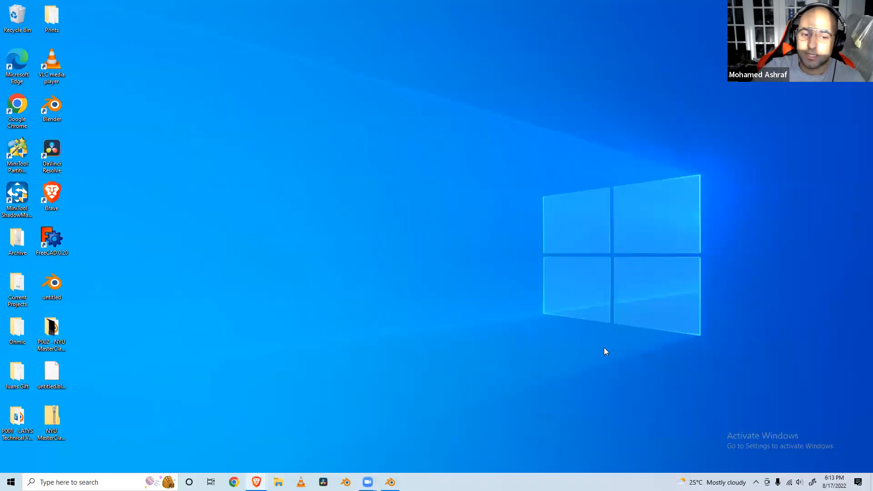
left_click(390, 482)
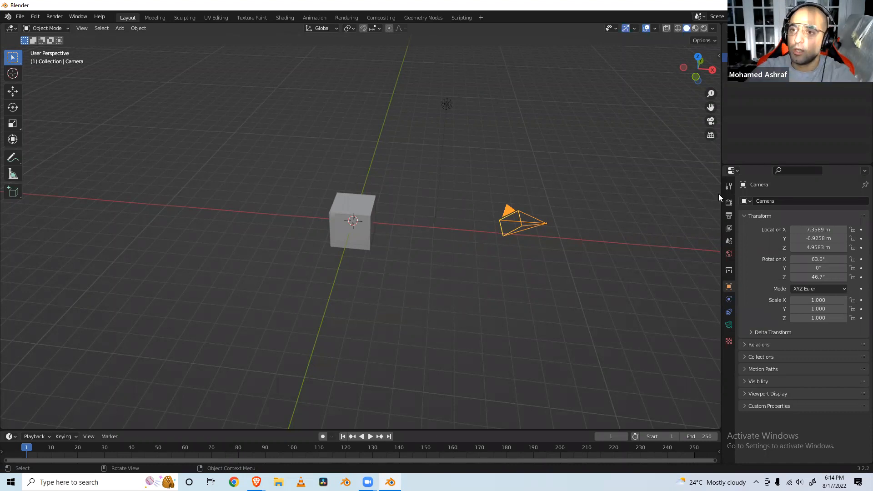
Open Arm - Keyframed - 4 from the P002 - NYU MasterClass Series folder in Blender and play its animation.
left_click(821, 5)
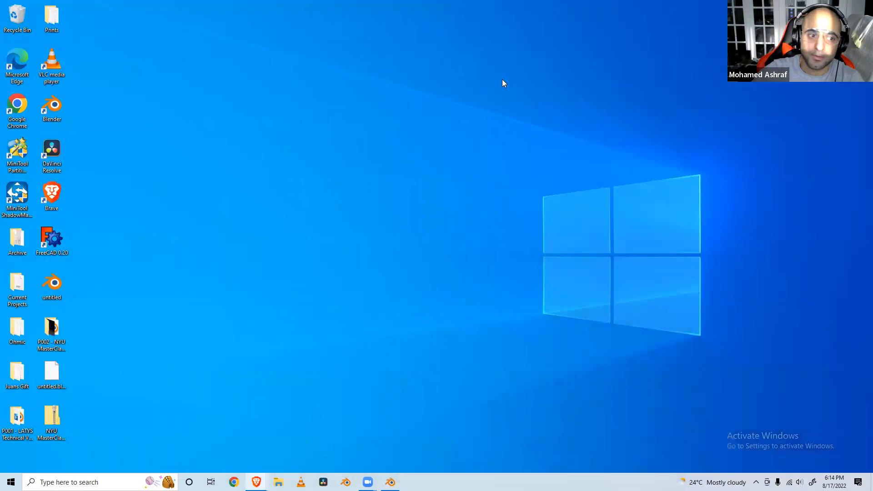
left_click(278, 482)
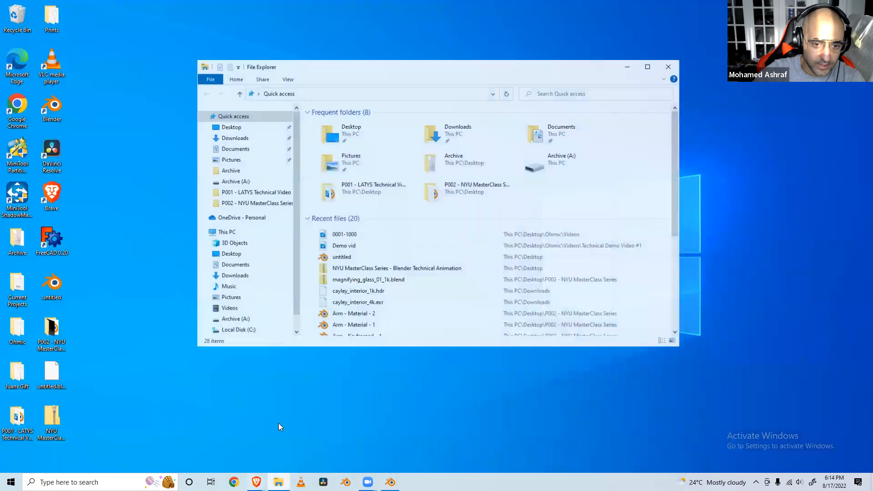
double_click(448, 185)
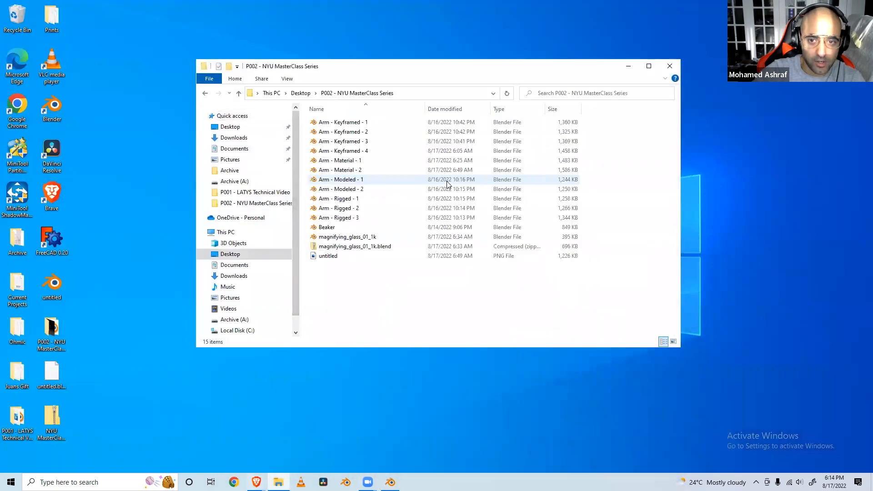
double_click(348, 151)
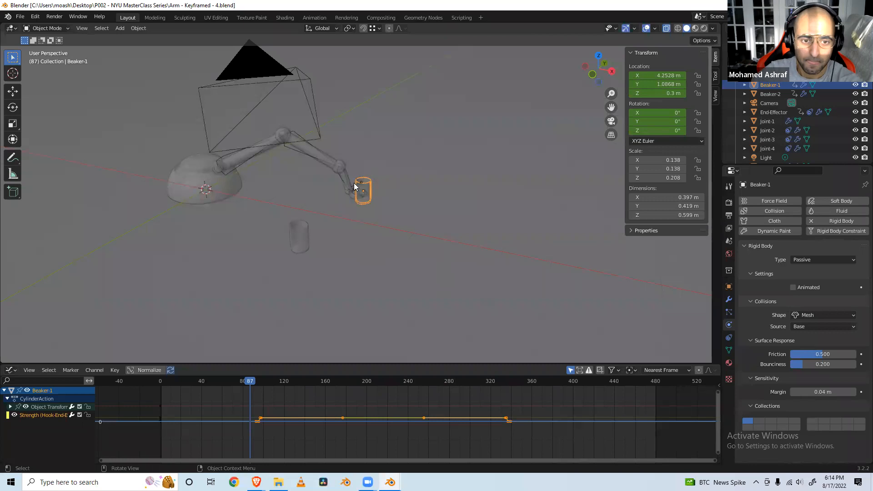
middle_click_drag(355, 184, 406, 187)
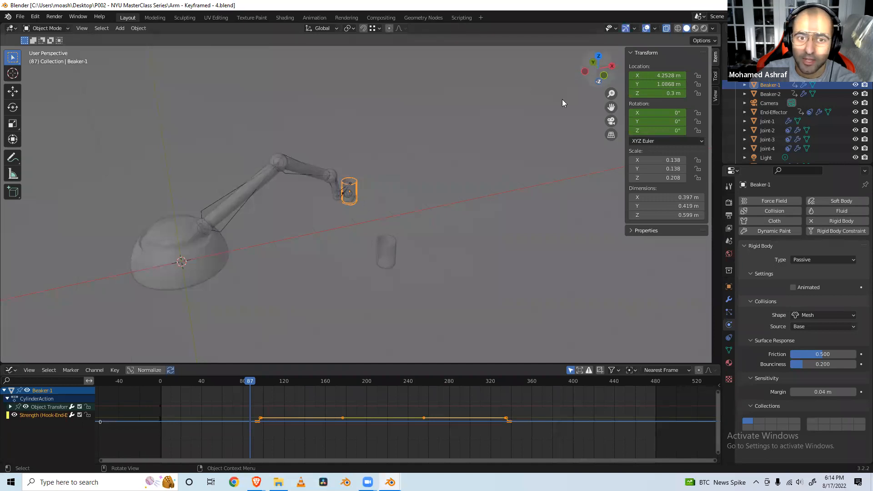
key("space")
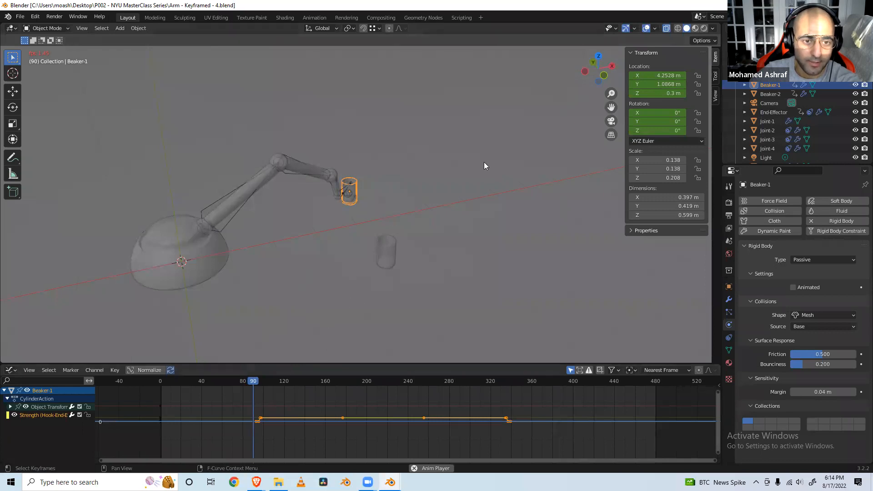
Stop the robotic arm animation, return to the default cube scene and set it to the Front viewpoint.
key("space")
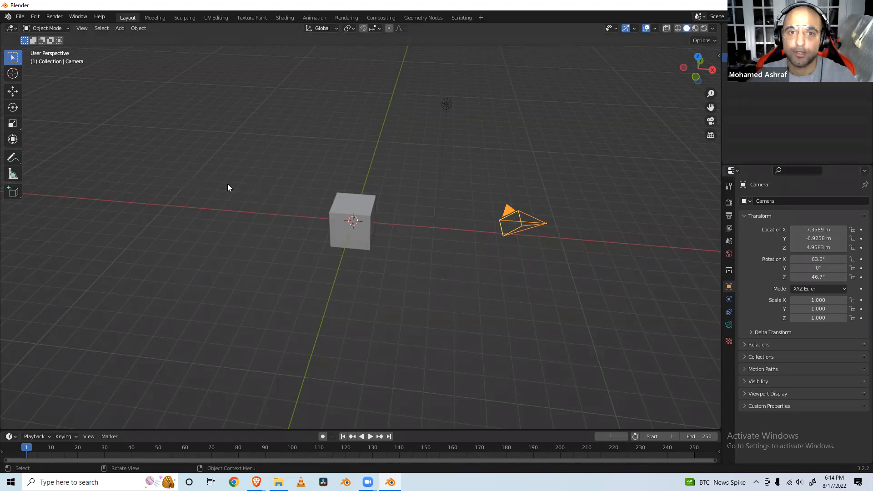
middle_click_drag(351, 229, 361, 207)
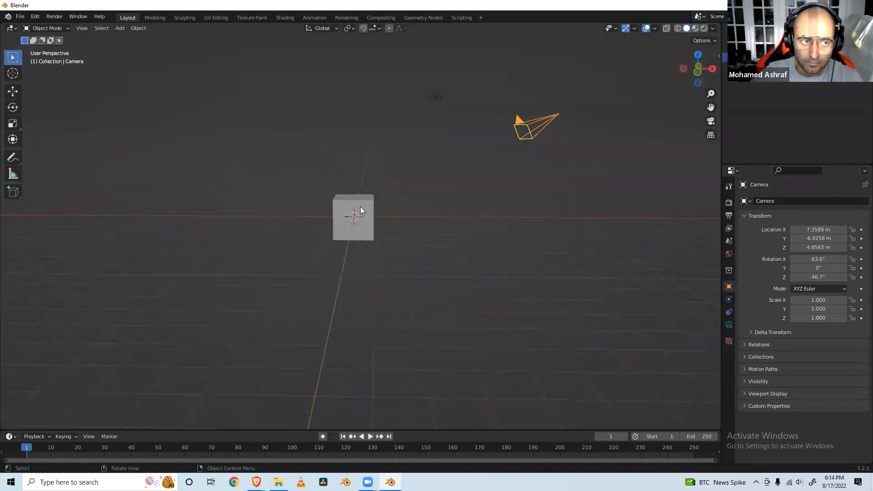
left_click(86, 31)
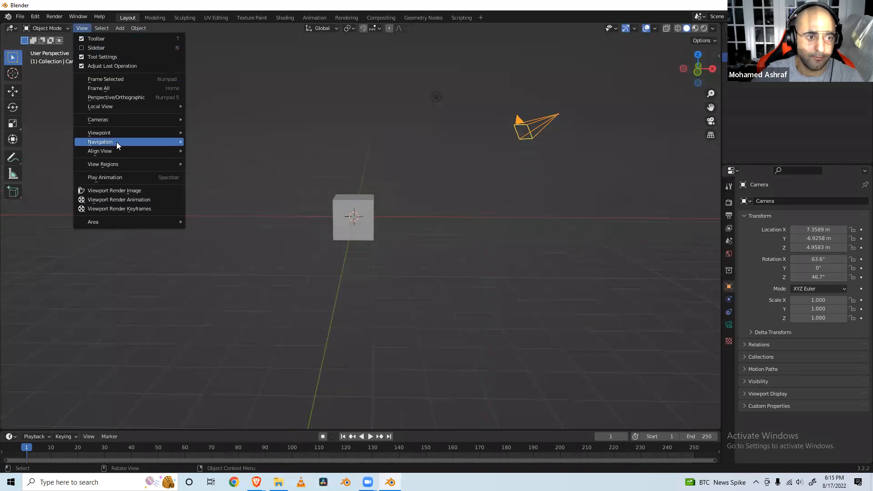
mouse_move(116, 142)
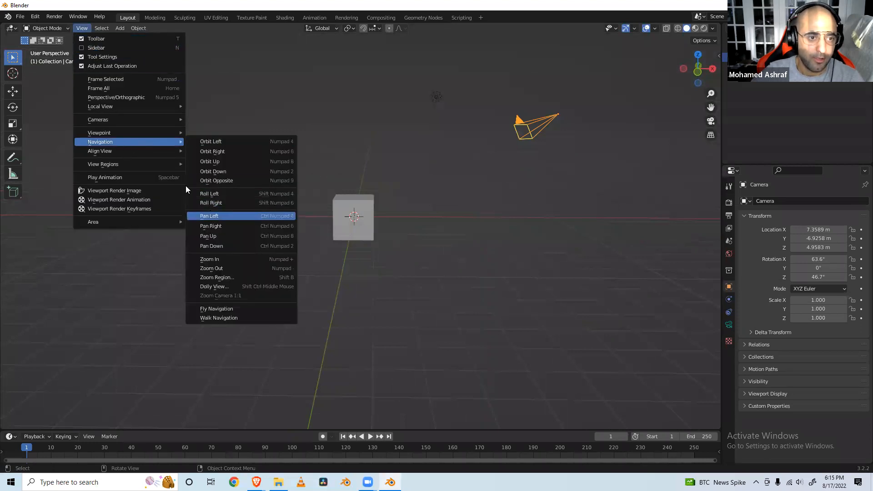
mouse_move(136, 132)
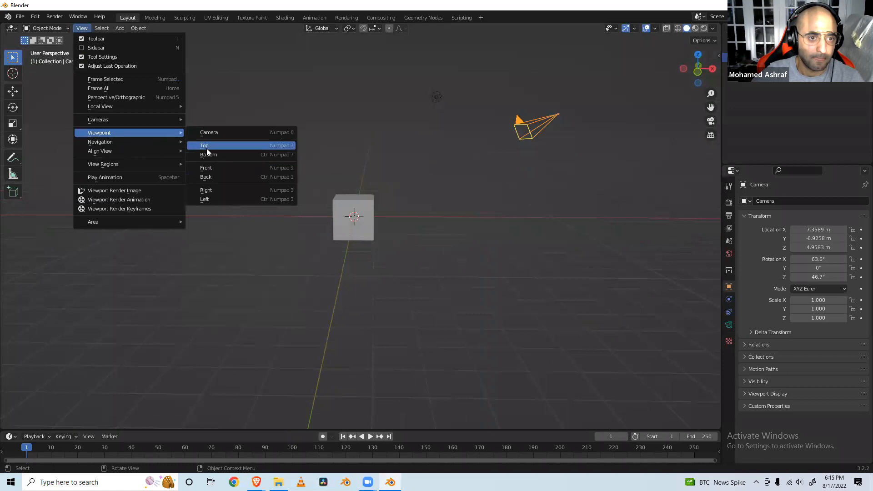
left_click(209, 166)
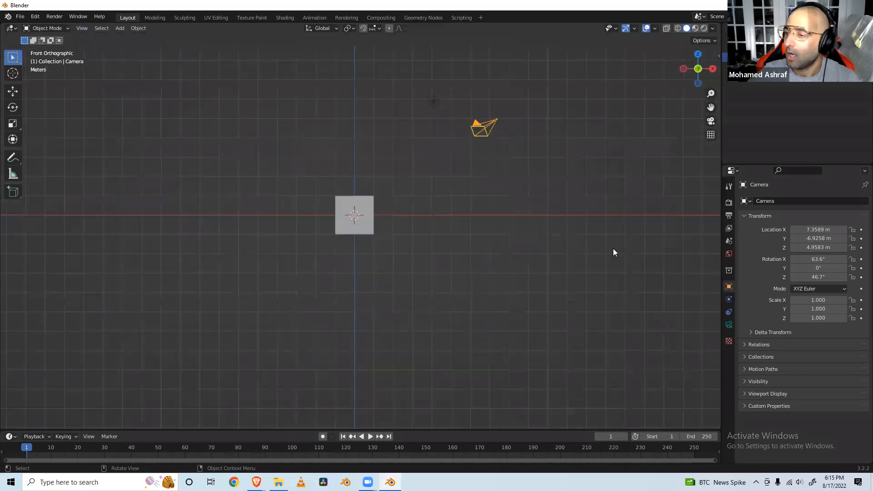
Annotate a side view of a robotic arm starting at the cube, with jointed links, a gripper and a beaker in front of it.
left_click(13, 158)
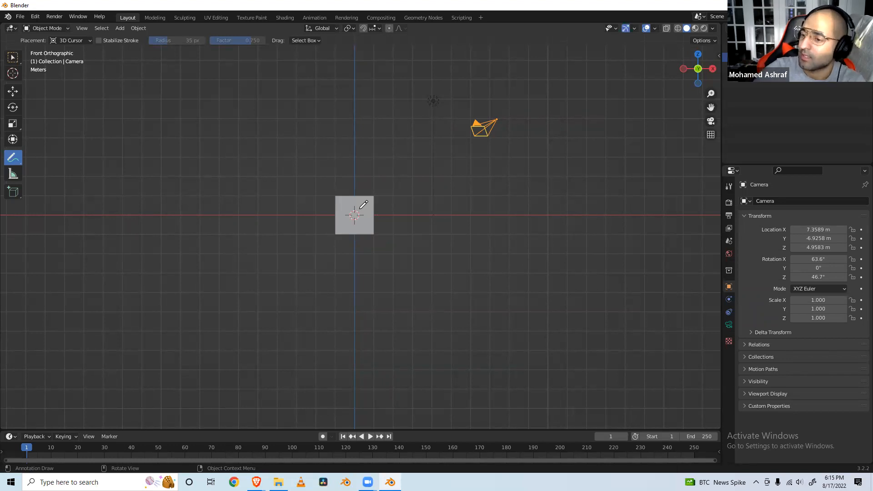
left_click(361, 207)
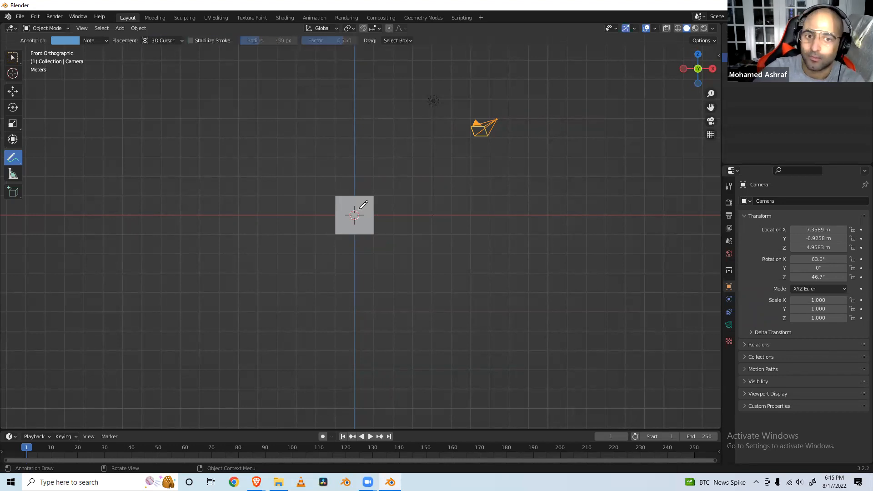
left_click_drag(361, 208, 356, 200)
mouse_move(345, 209)
left_mouse_down()
mouse_move(355, 225)
mouse_move(366, 208)
mouse_move(353, 202)
left_mouse_up()
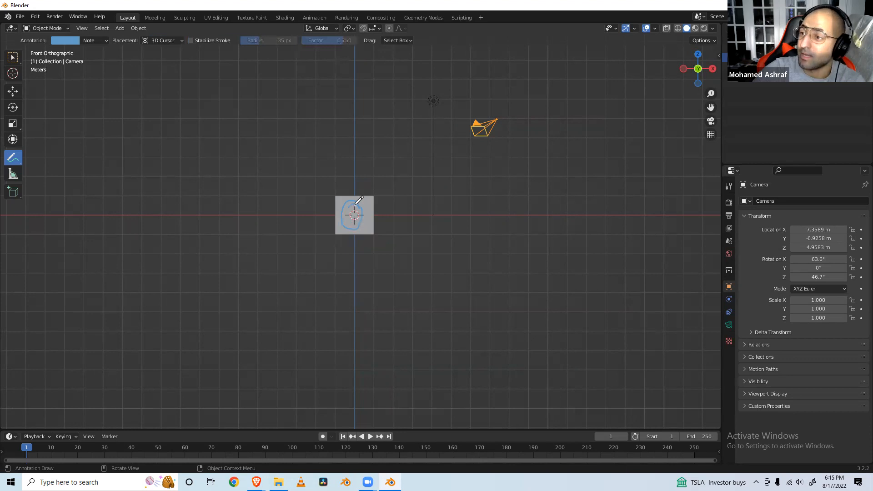
left_click_drag(359, 201, 419, 146)
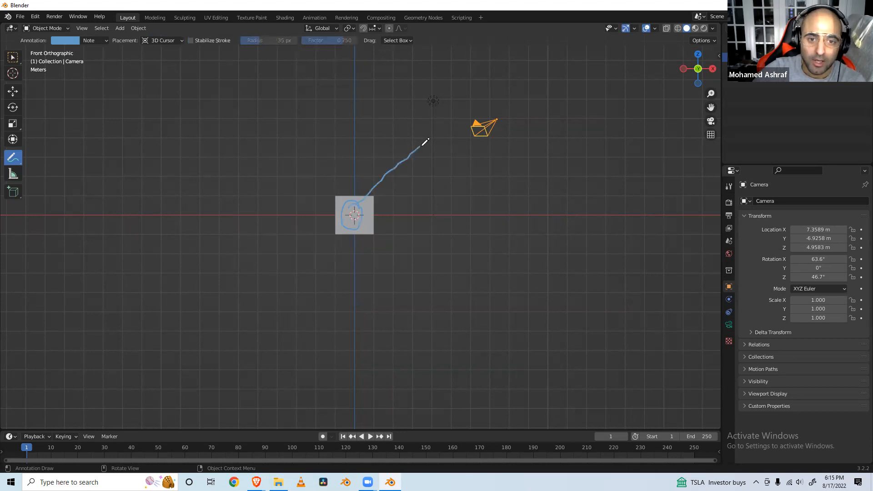
mouse_move(363, 216)
left_mouse_down()
mouse_move(413, 169)
mouse_move(440, 158)
mouse_move(432, 139)
mouse_move(425, 143)
mouse_move(514, 131)
left_mouse_up()
mouse_move(440, 162)
left_mouse_down()
mouse_move(536, 136)
mouse_move(523, 122)
mouse_move(517, 136)
mouse_move(532, 147)
mouse_move(536, 129)
mouse_move(525, 121)
mouse_move(567, 161)
mouse_move(569, 147)
left_mouse_up()
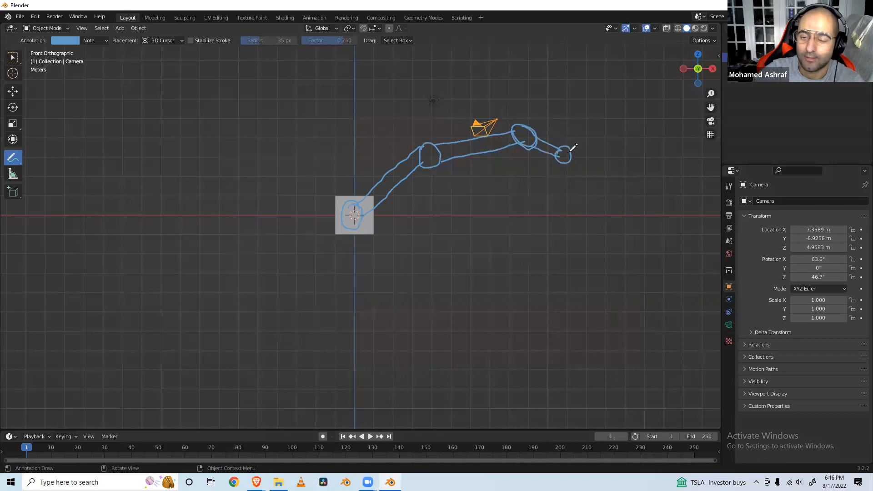
mouse_move(570, 153)
left_mouse_down()
mouse_move(583, 145)
mouse_move(598, 153)
mouse_move(582, 153)
mouse_move(576, 166)
mouse_move(595, 181)
mouse_move(567, 170)
mouse_move(567, 160)
left_mouse_up()
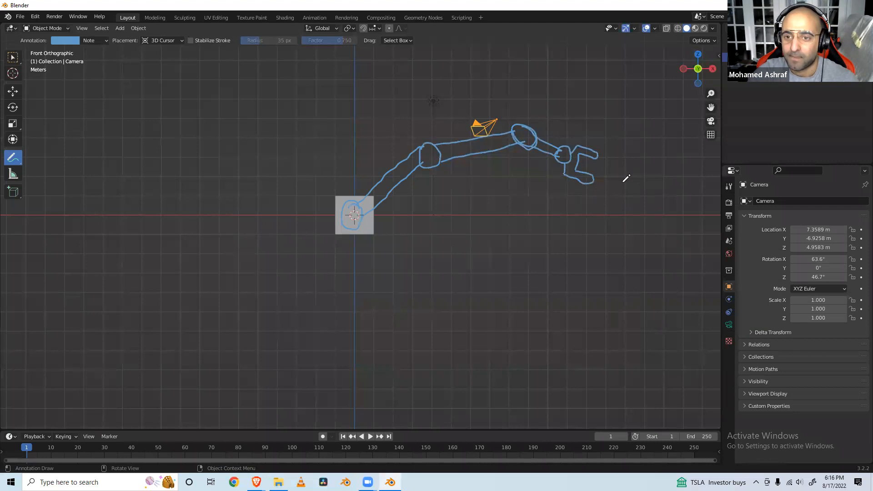
mouse_move(615, 178)
left_mouse_down()
mouse_move(646, 176)
mouse_move(645, 211)
mouse_move(618, 214)
mouse_move(608, 180)
mouse_move(618, 178)
left_mouse_up()
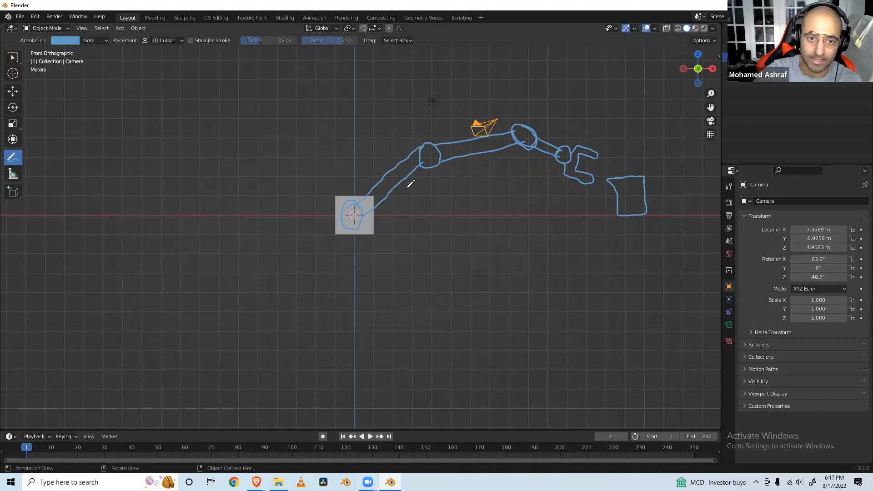
Switch to the Top viewpoint and annotate two beaker circles, one on each side of the arm's line near its far end.
left_click(79, 28)
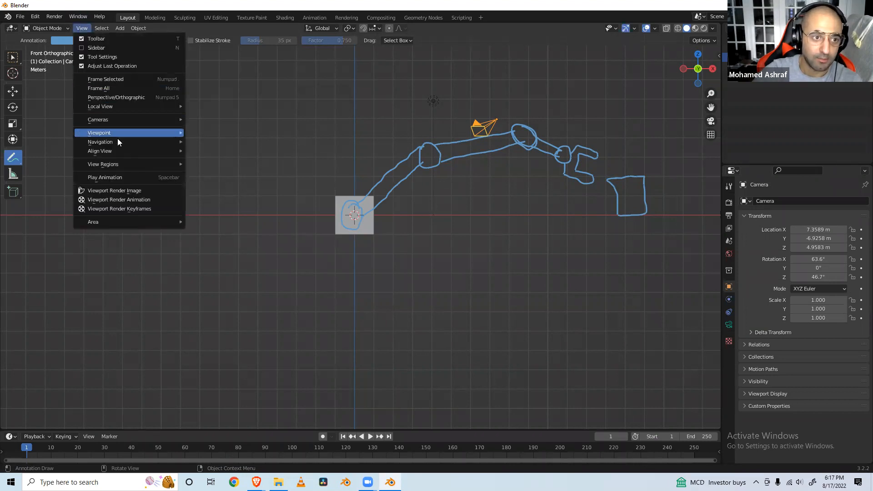
mouse_move(122, 143)
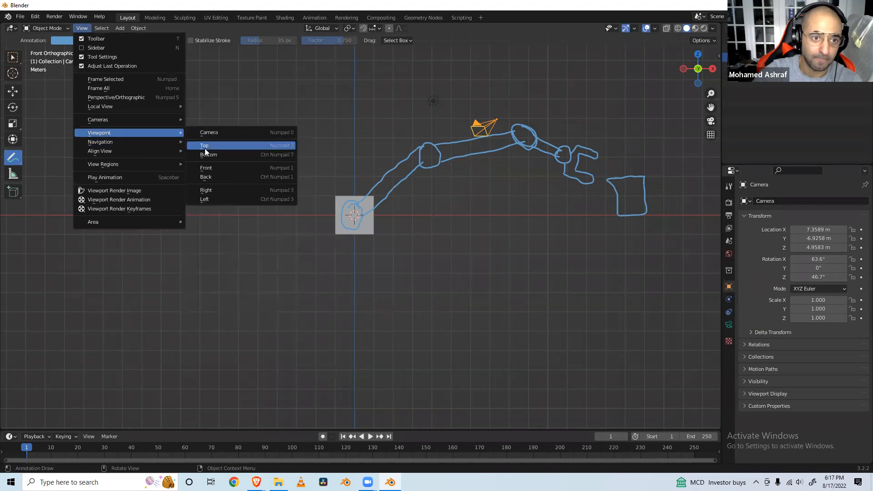
left_click(209, 143)
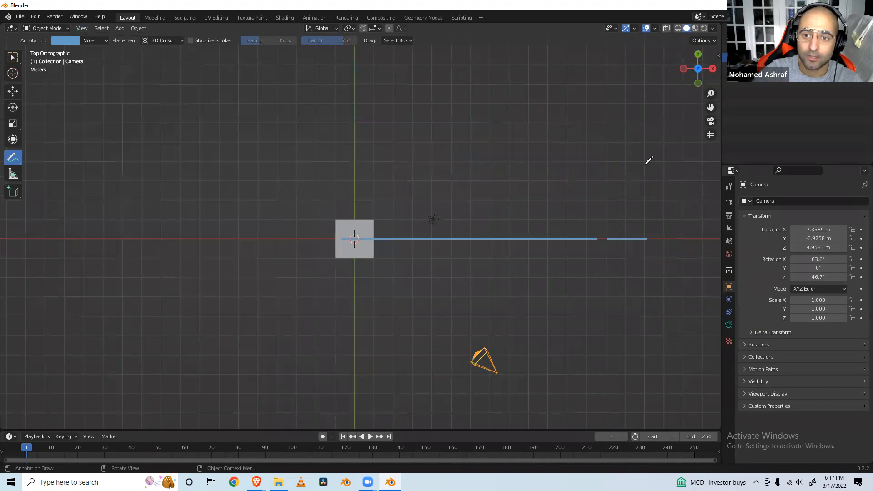
mouse_move(645, 161)
left_mouse_down()
mouse_move(630, 152)
mouse_move(611, 159)
mouse_move(626, 184)
mouse_move(642, 179)
mouse_move(643, 160)
left_mouse_up()
left_click(635, 309)
mouse_move(632, 302)
left_mouse_down()
mouse_move(606, 312)
mouse_move(632, 338)
mouse_move(643, 307)
mouse_move(635, 306)
left_mouse_up()
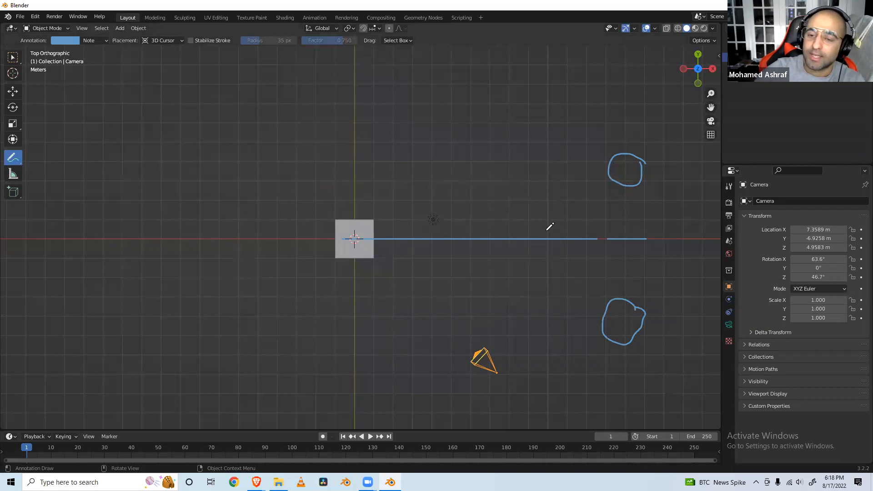
Inspect the arm and beaker annotations from an angled perspective and return to the Front viewpoint.
mouse_move(528, 257)
middle_mouse_down()
mouse_move(524, 221)
mouse_move(536, 205)
mouse_move(517, 197)
middle_mouse_up()
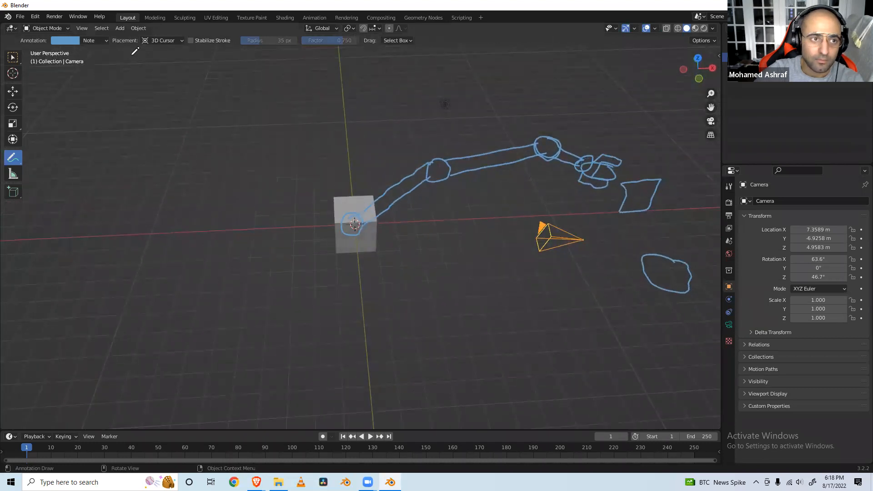
left_click(83, 29)
mouse_move(125, 136)
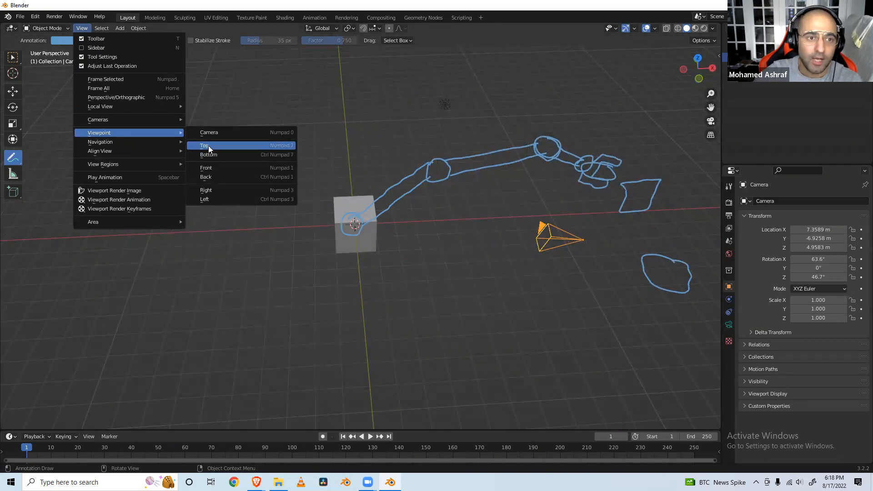
left_click(210, 169)
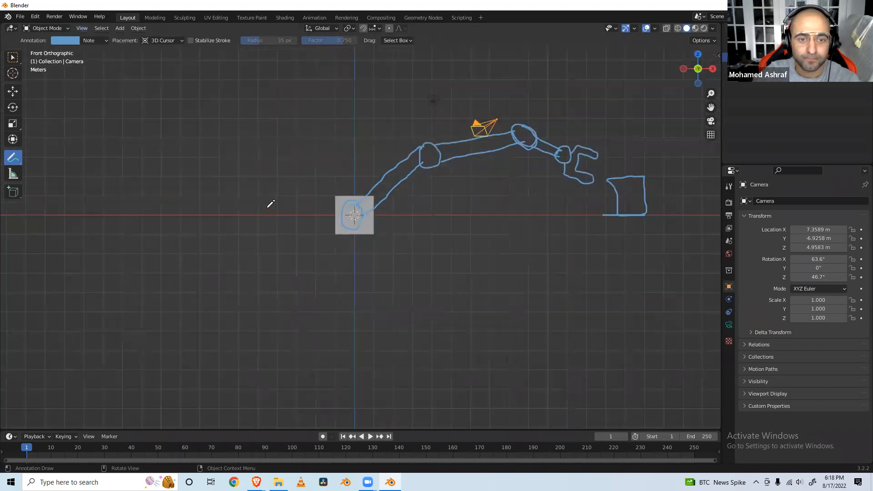
middle_click_drag(412, 190, 410, 190)
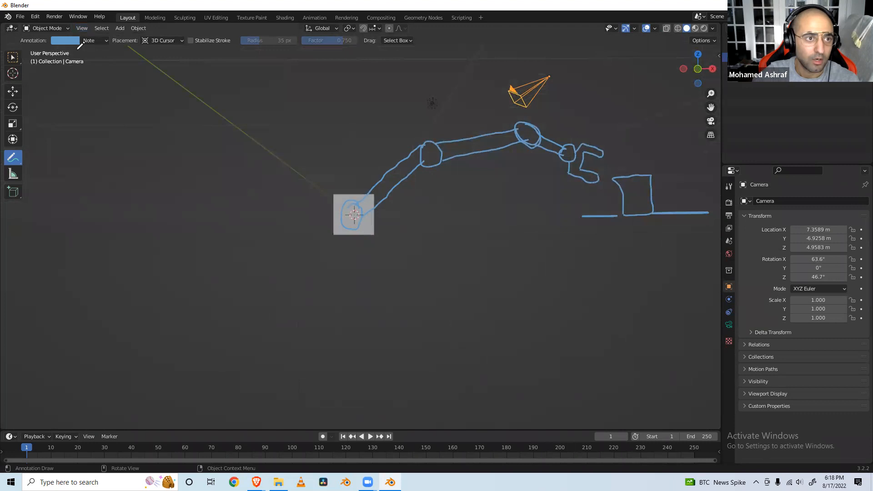
mouse_move(118, 130)
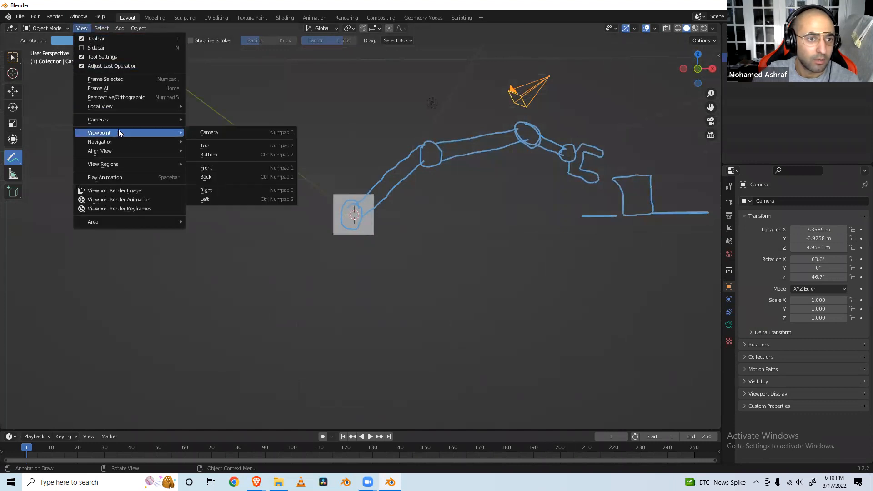
left_click(225, 168)
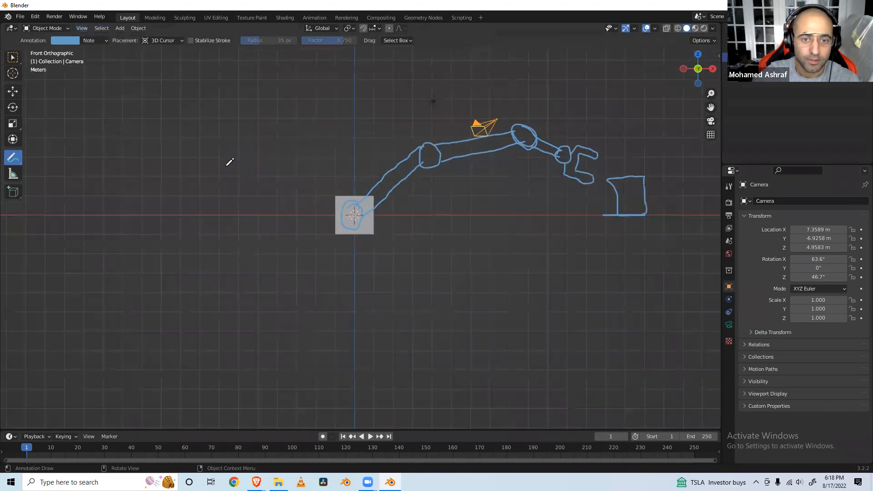
right_click(358, 212)
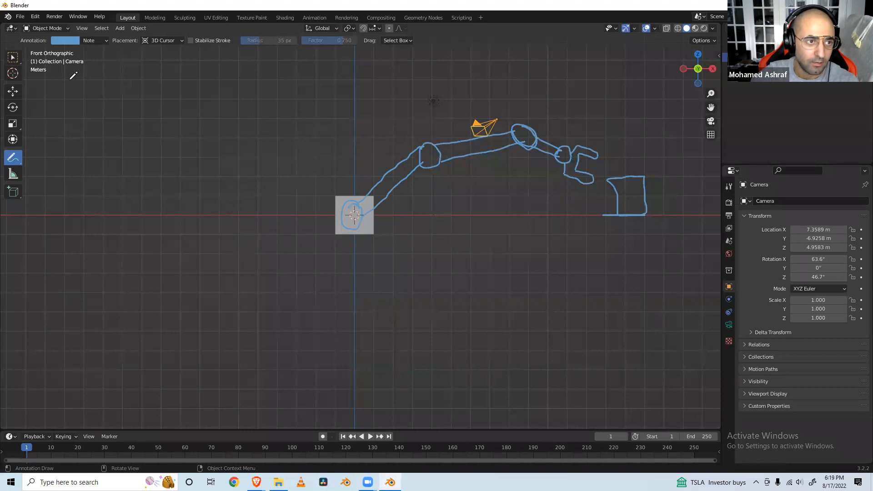
Switch from annotating to the selection tool and delete the default cube.
left_click(13, 58)
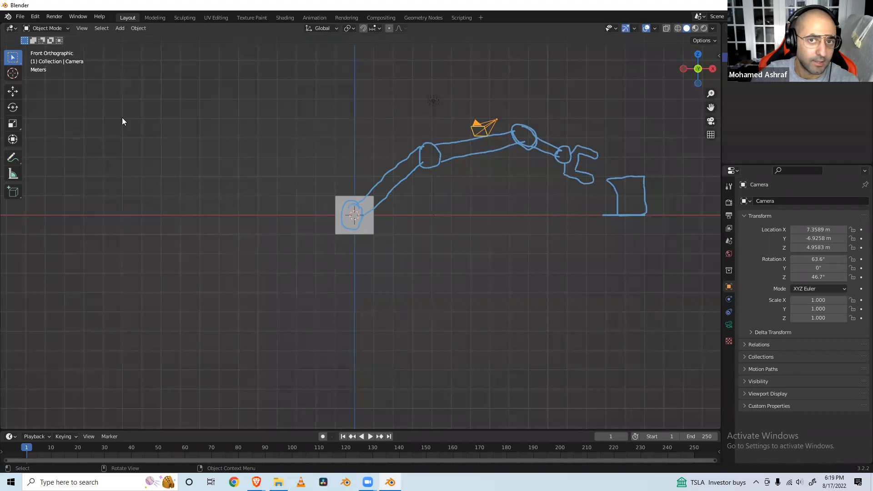
left_click(364, 227)
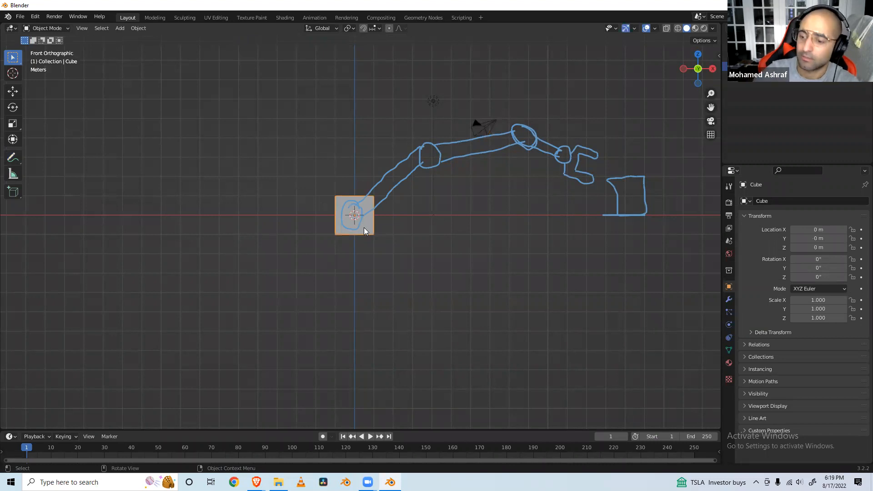
right_click(364, 230)
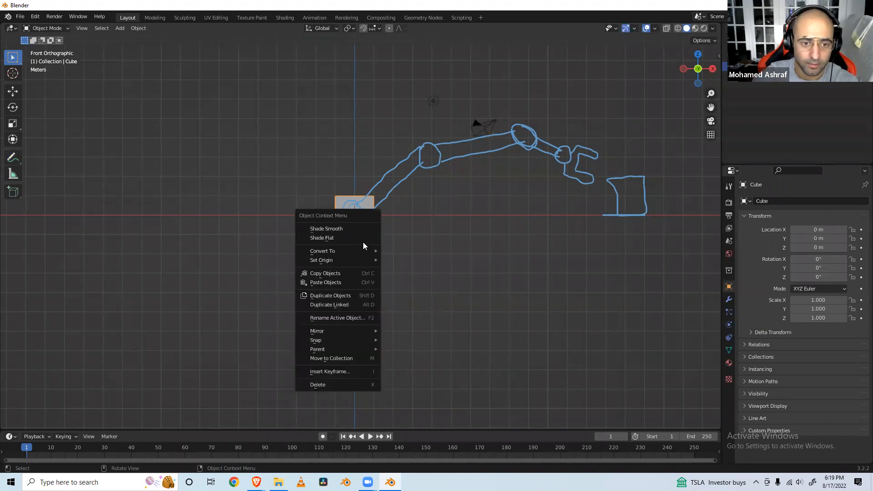
left_click(354, 384)
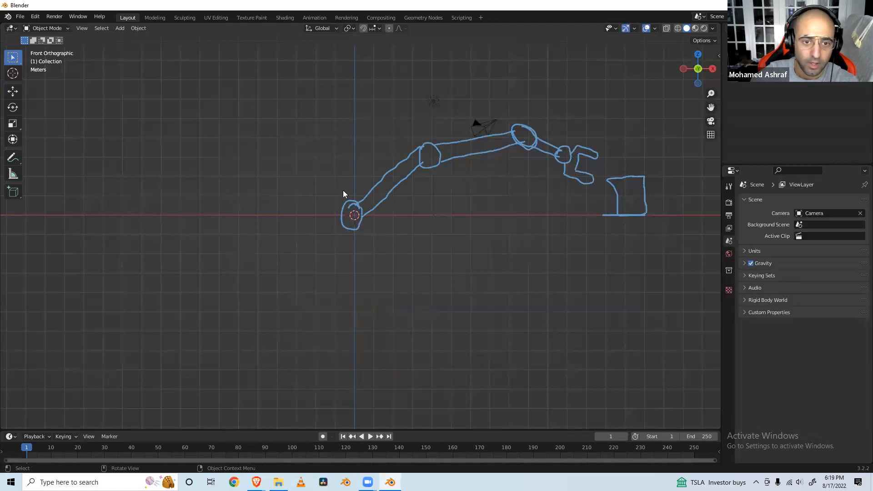
Add a UV Sphere mesh at the origin, at the base joint of the arm sketch.
left_click(120, 28)
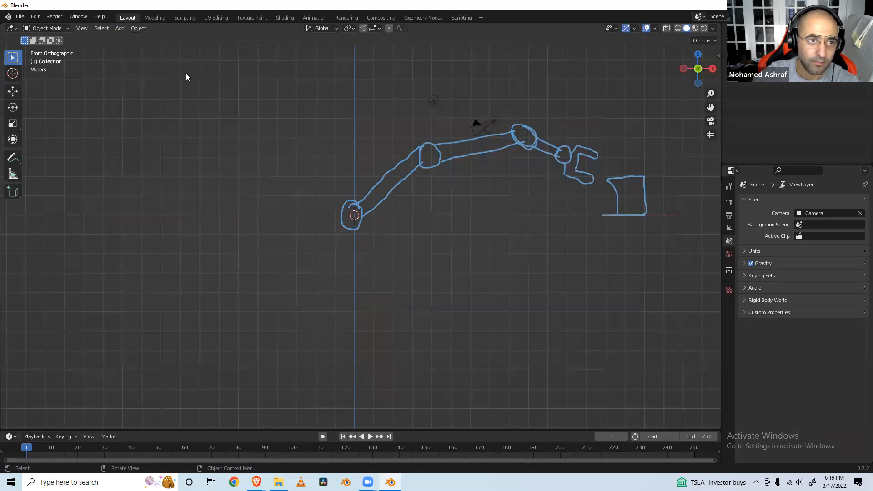
left_click(120, 30)
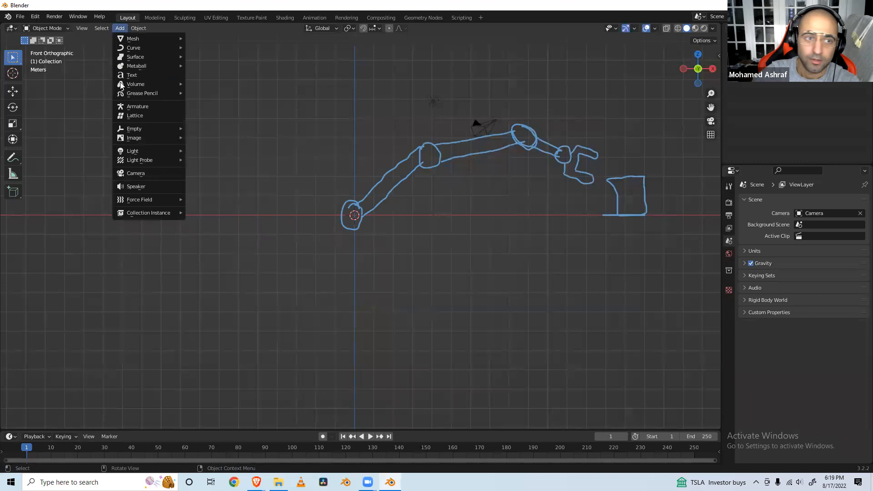
mouse_move(136, 40)
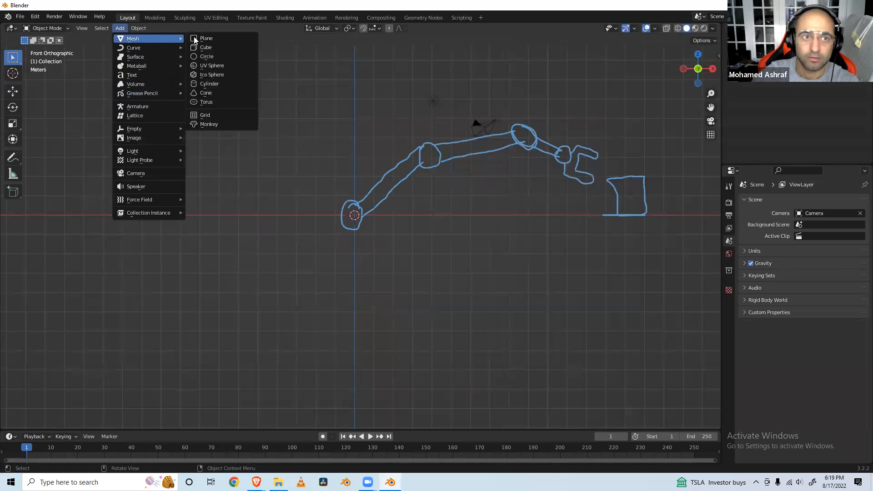
left_click(204, 66)
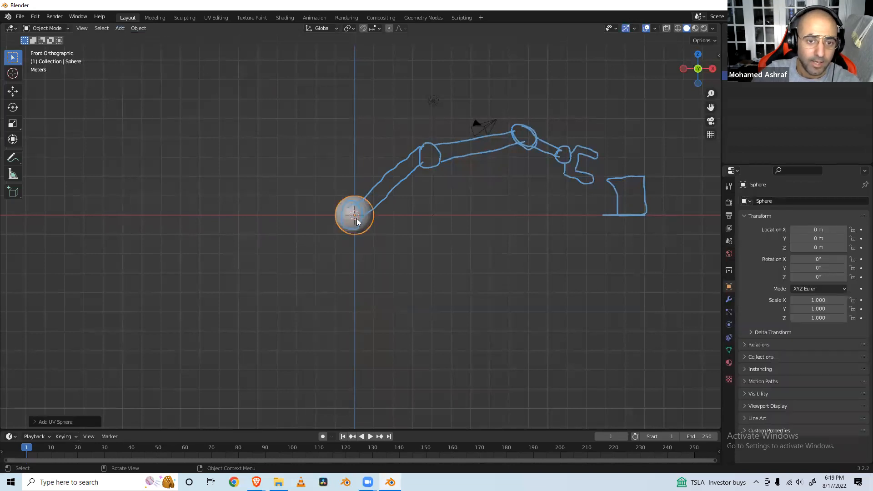
Switch the UV sphere at the arm's base into Edit Mode.
scroll(356, 219, "up", 5)
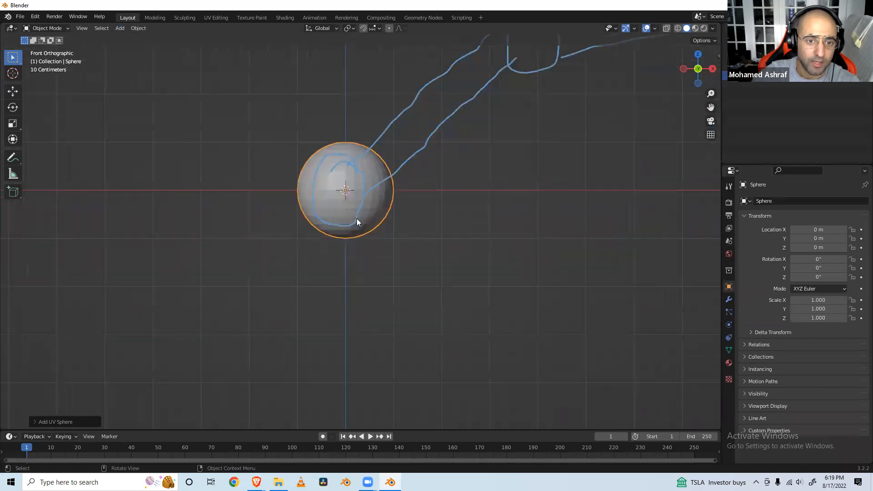
middle_click_drag(356, 218, 355, 295, "shift")
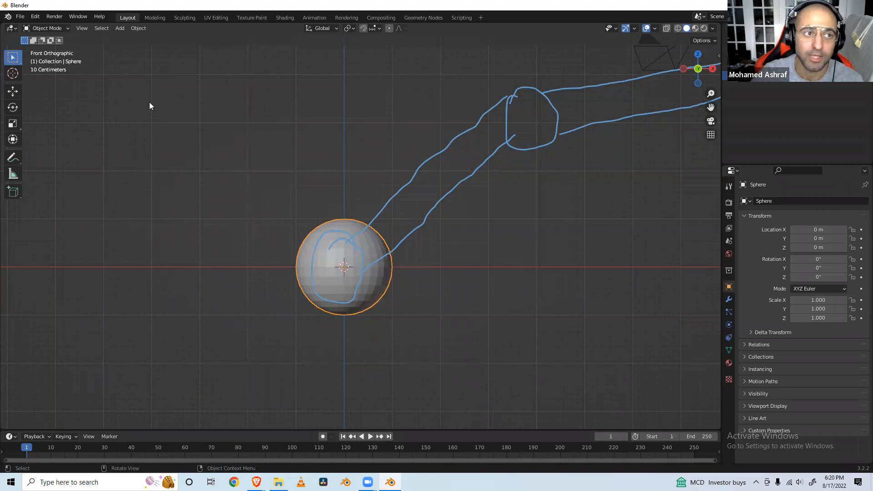
left_click(58, 29)
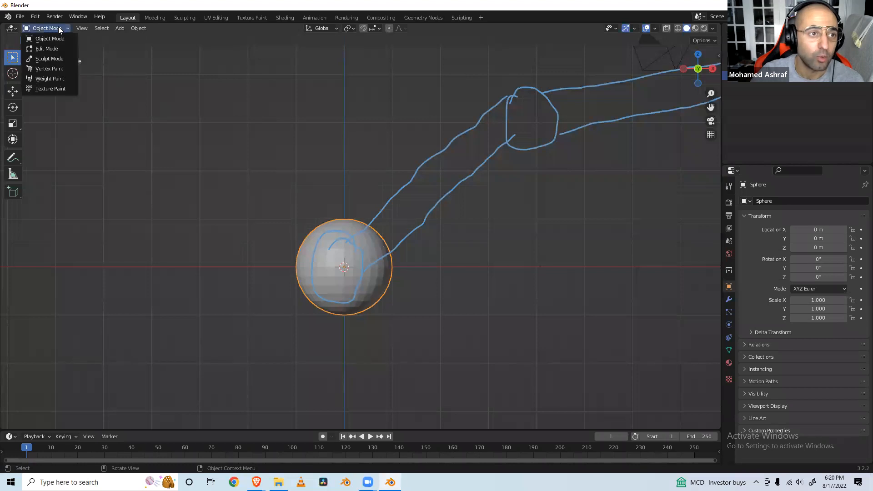
left_click(41, 49)
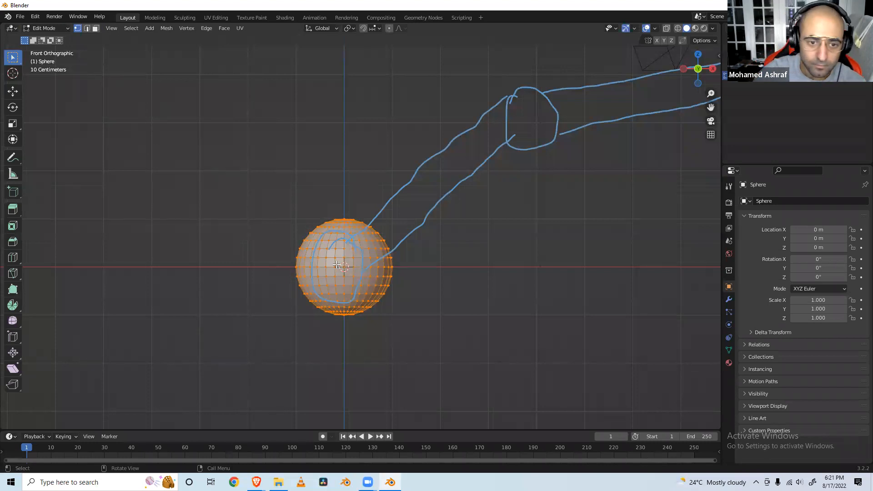
Clear the mesh selection and box-select the sphere's lower-half vertices with X-ray off.
left_click(336, 259)
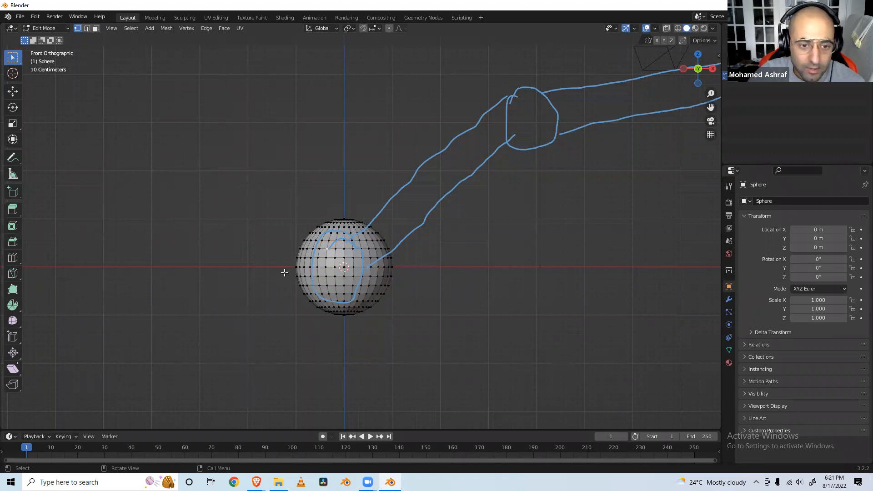
left_click_drag(285, 273, 402, 317)
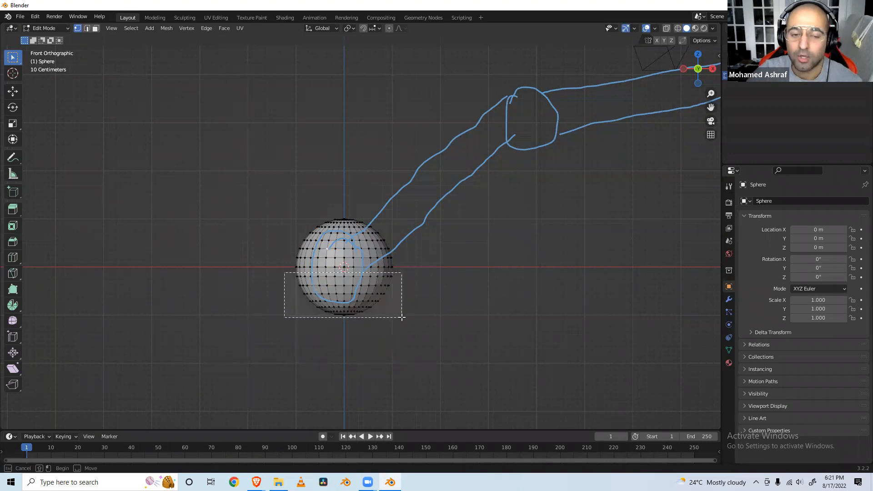
left_click_drag(402, 317, 402, 317)
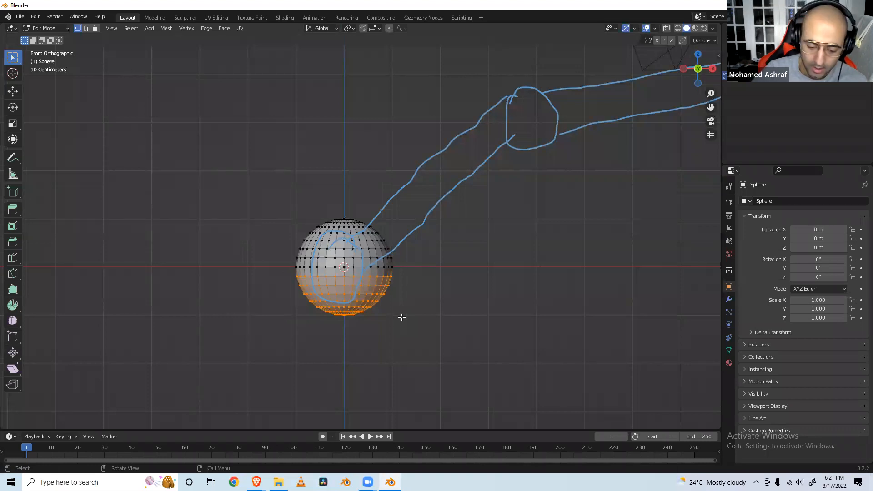
Enable X-ray, reselect the sphere's lower half through the mesh, and delete those vertices.
left_click(665, 29)
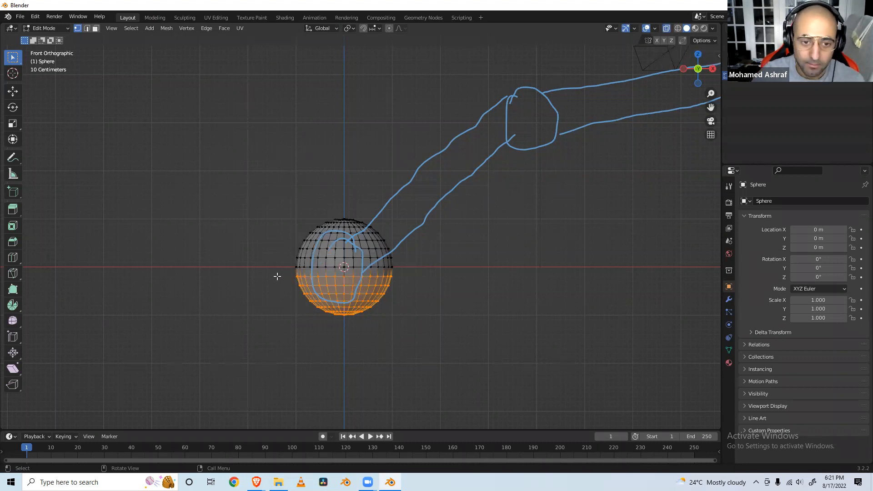
mouse_move(277, 276)
middle_mouse_down()
mouse_move(317, 296)
mouse_move(378, 278)
mouse_move(321, 282)
mouse_move(281, 272)
middle_mouse_up()
left_click_drag(286, 272, 289, 275)
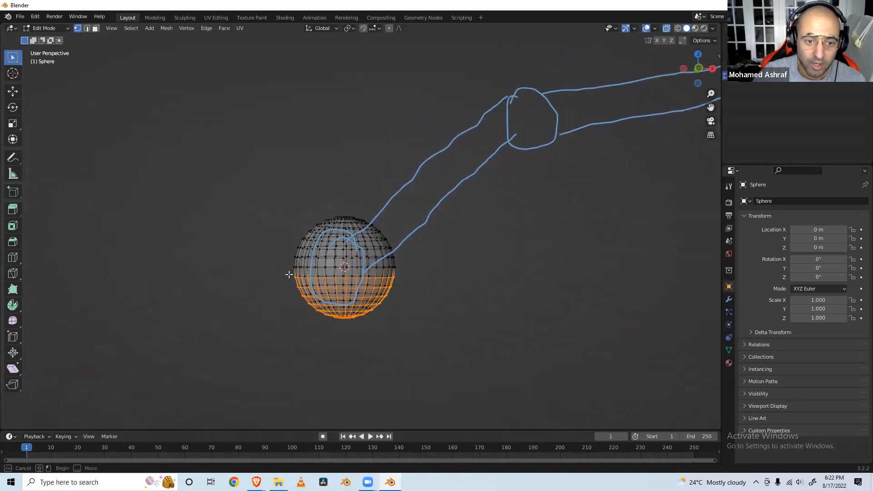
left_click_drag(389, 325, 414, 335)
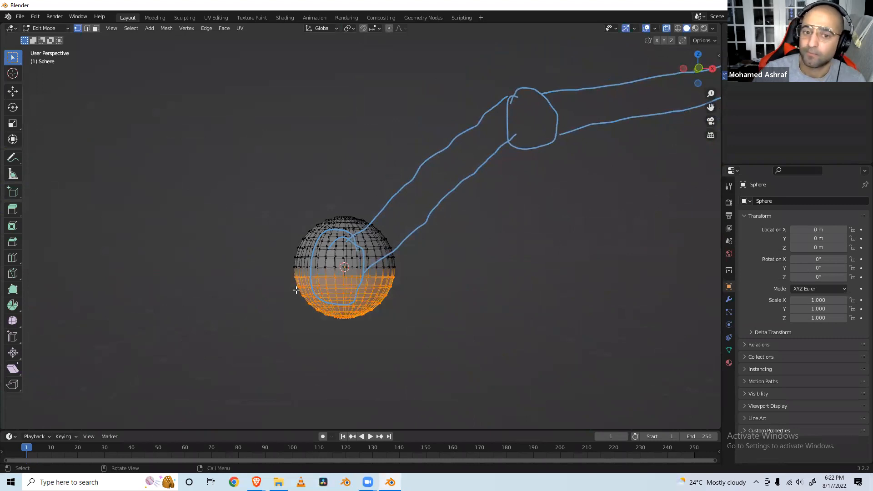
middle_click_drag(294, 296, 294, 297)
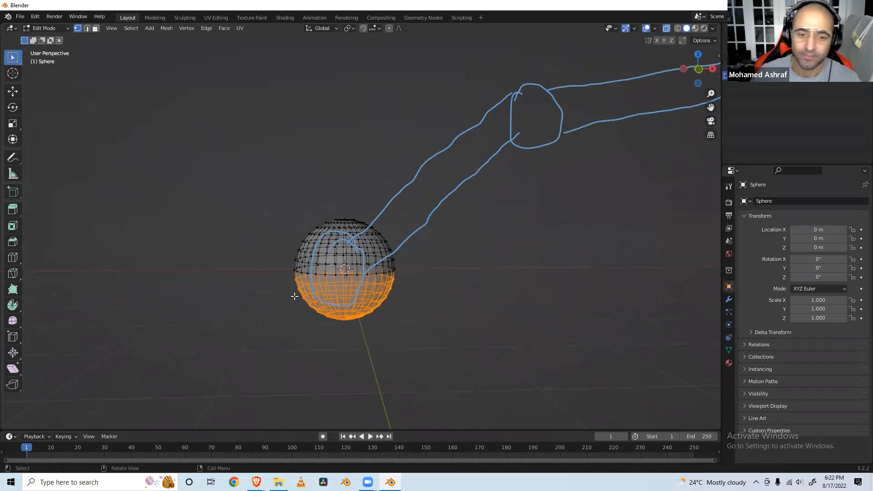
right_click(323, 301)
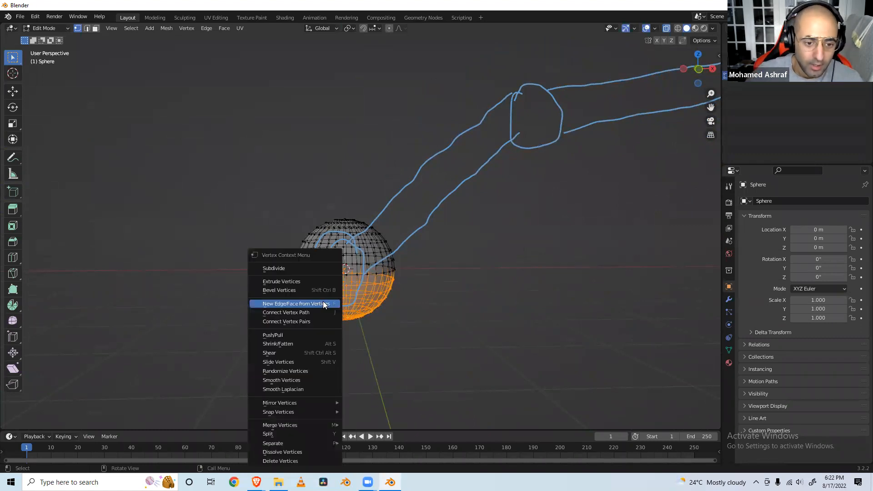
left_click(311, 459)
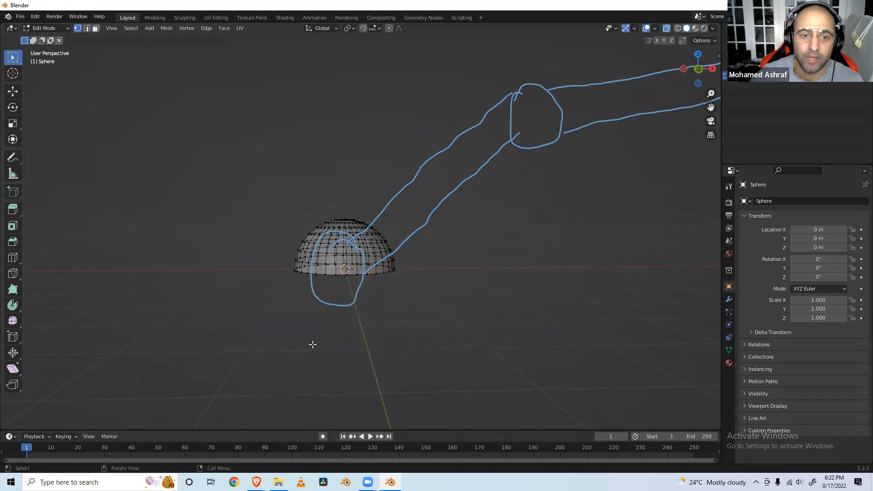
Select the ring of vertices along the dome's open bottom rim and fill it with a new face.
mouse_move(304, 318)
middle_mouse_down()
mouse_move(349, 299)
mouse_move(357, 312)
middle_mouse_up()
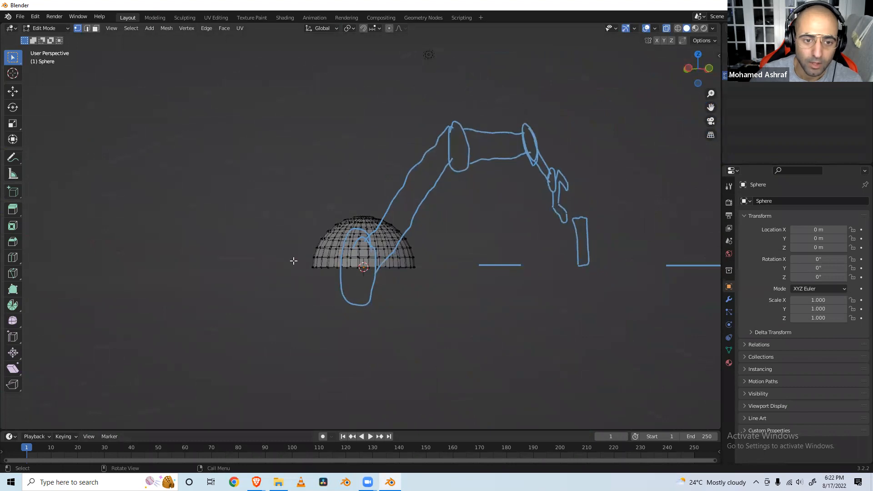
left_click_drag(301, 266, 419, 281)
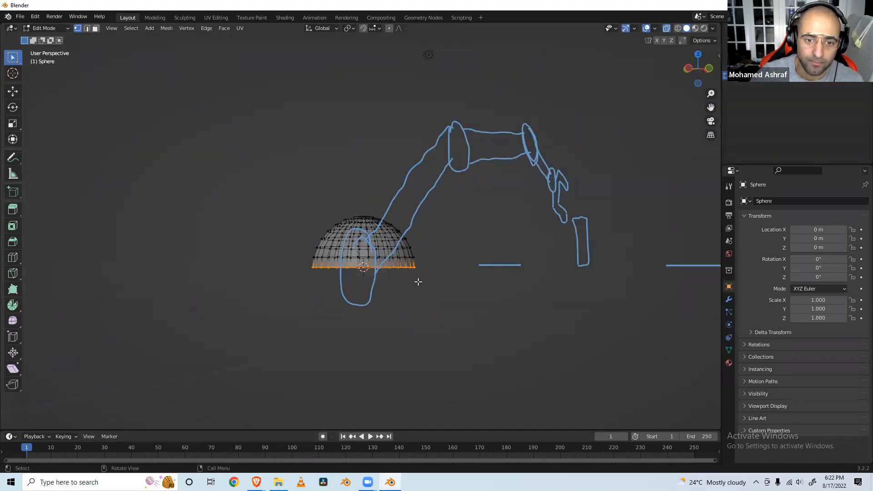
middle_click_drag(351, 304, 413, 272)
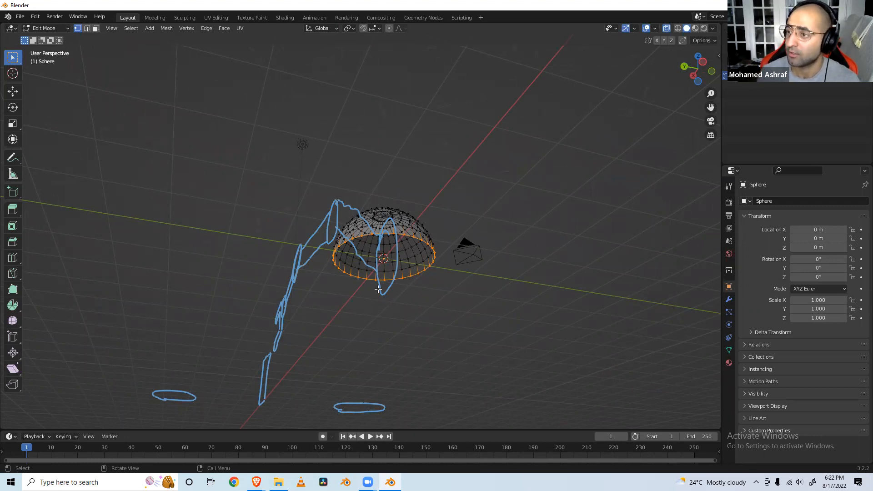
right_click(360, 236)
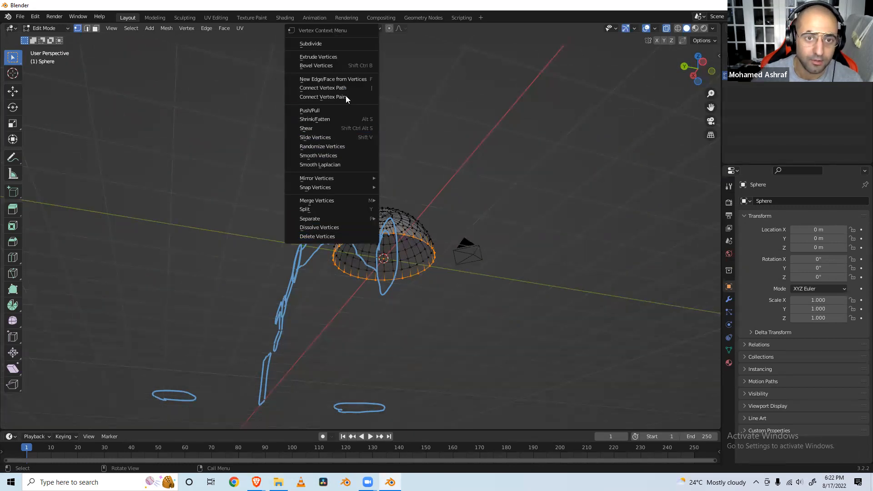
left_click(346, 80)
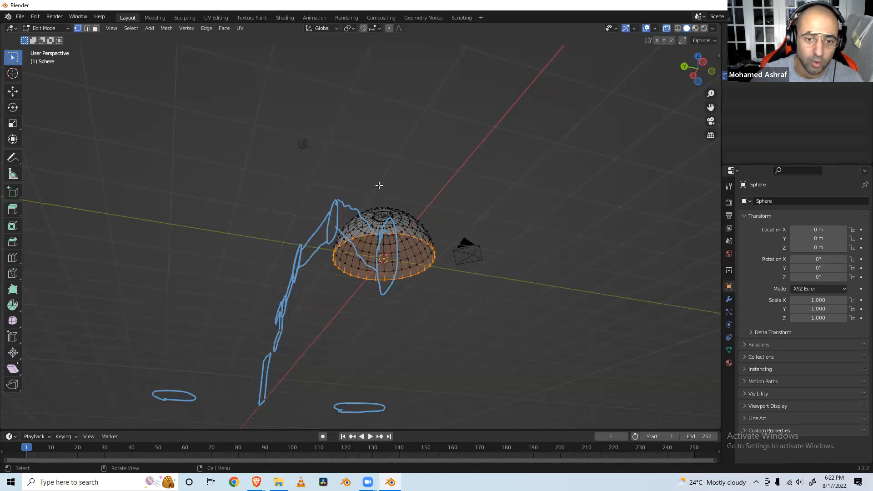
Turn off X-ray and inspect the dome's filled underside from below and from the side.
middle_click_drag(379, 185, 308, 233)
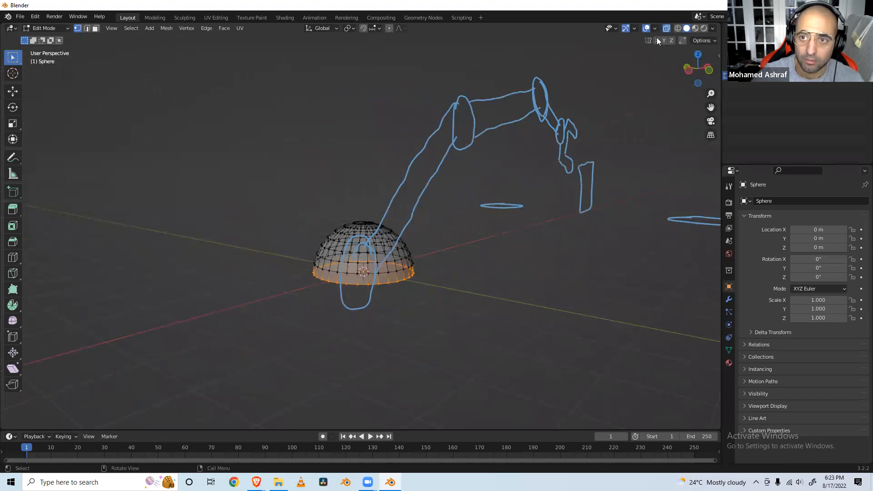
left_click(666, 28)
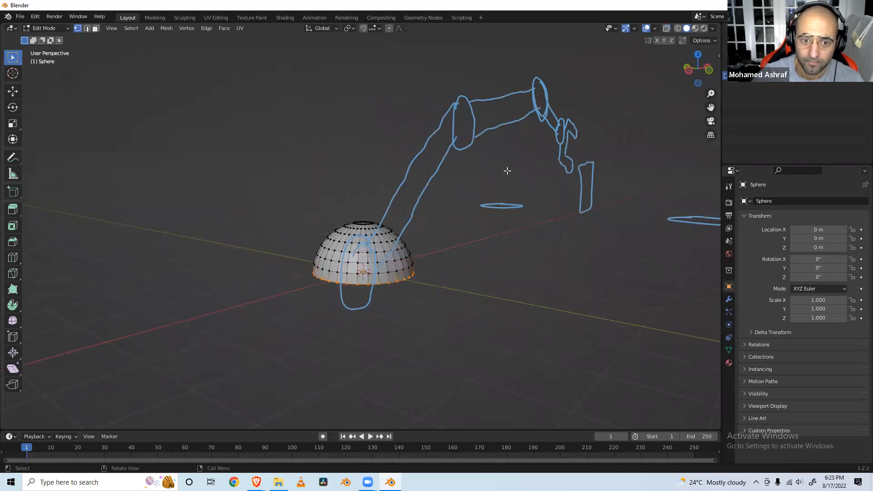
middle_click_drag(390, 262, 409, 231)
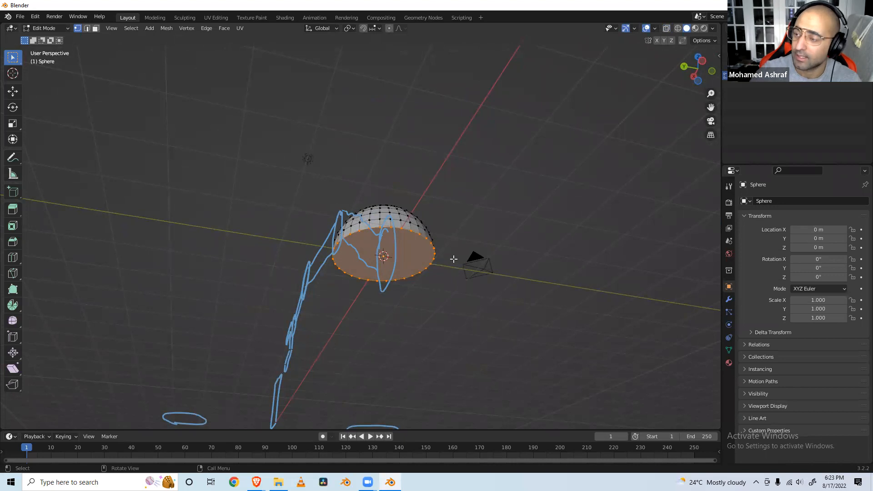
mouse_move(394, 244)
middle_mouse_down()
mouse_move(321, 304)
mouse_move(273, 299)
mouse_move(271, 291)
middle_mouse_up()
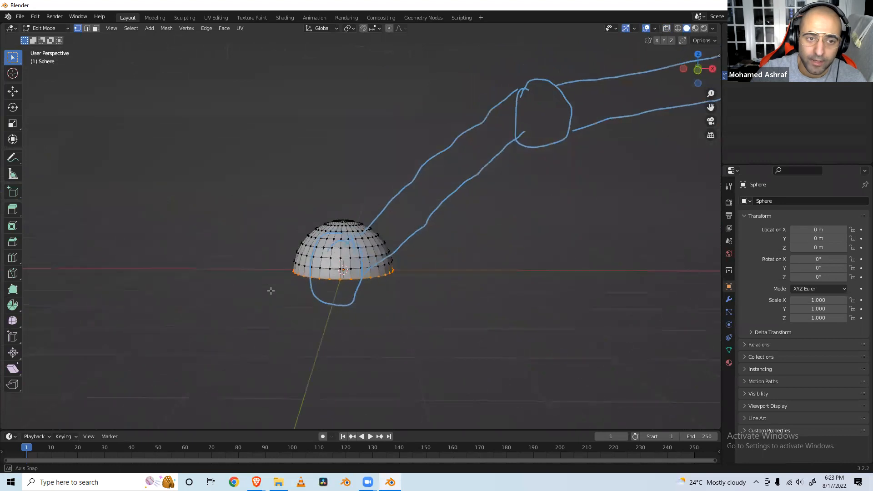
Return to the Front viewpoint and enable X-ray on the dome mesh.
left_click(111, 28)
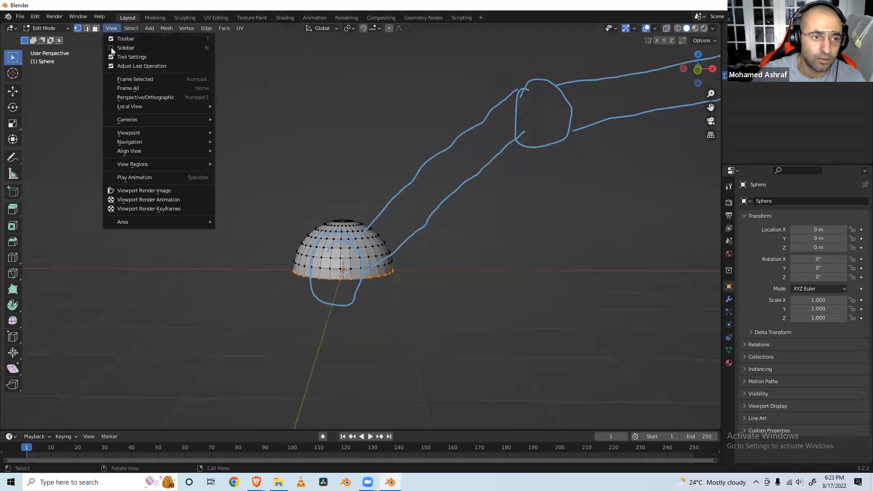
mouse_move(147, 132)
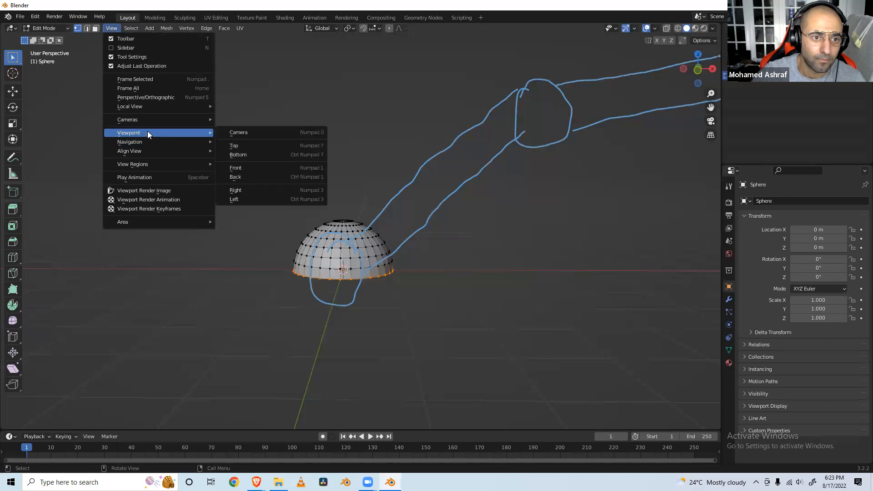
left_click(250, 168)
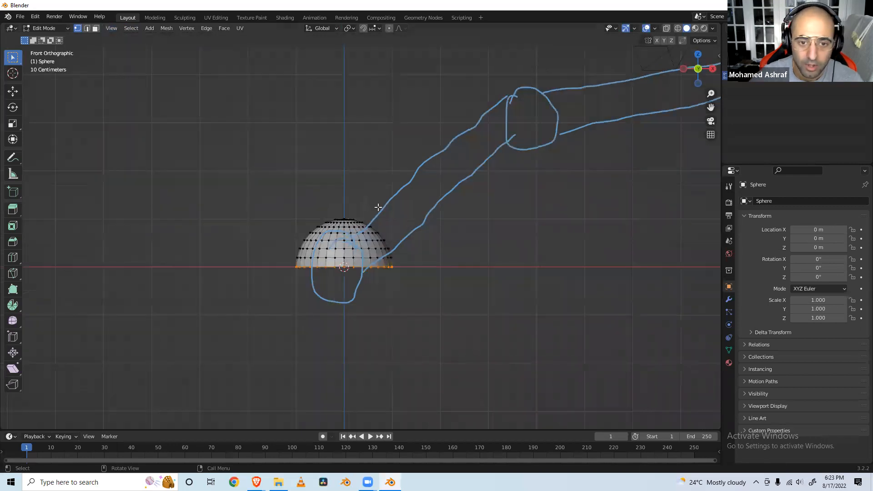
scroll(383, 232, "up", 2)
scroll(383, 232, "up", 3)
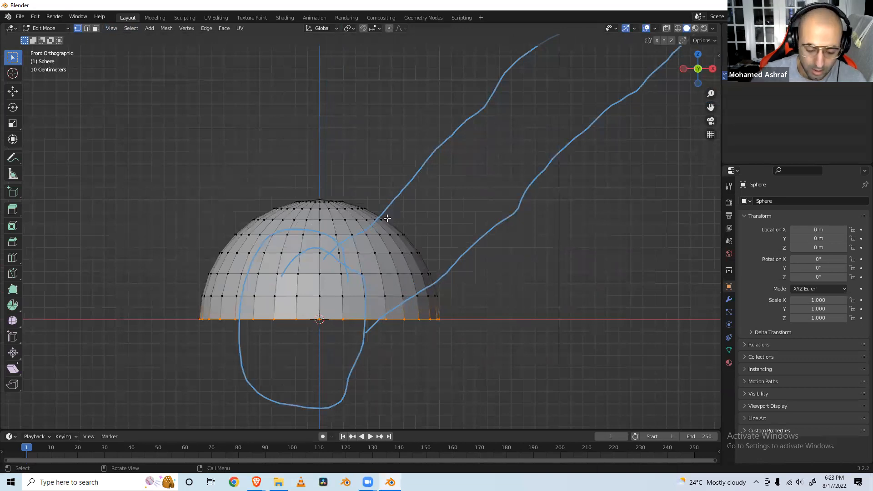
left_click(666, 29)
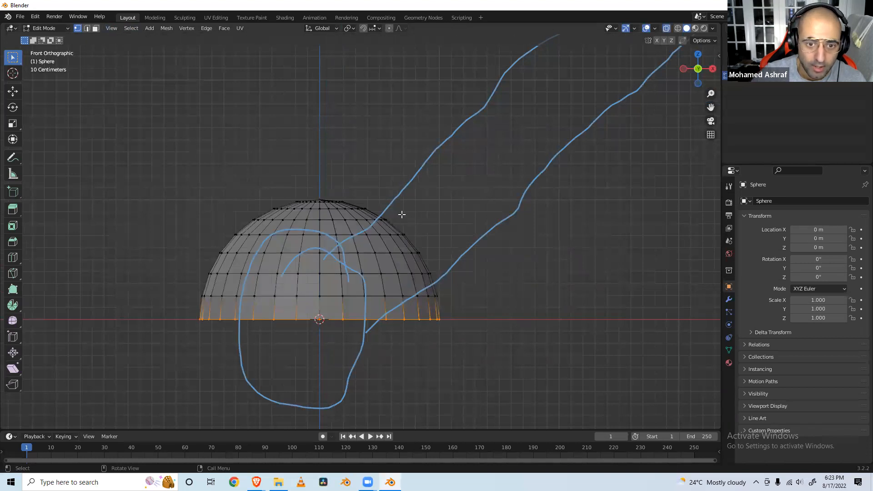
Use Circle Select to select the three rings of vertices just below the dome's top cap, across its full width.
left_click_drag(401, 214, 414, 240)
left_click(433, 243)
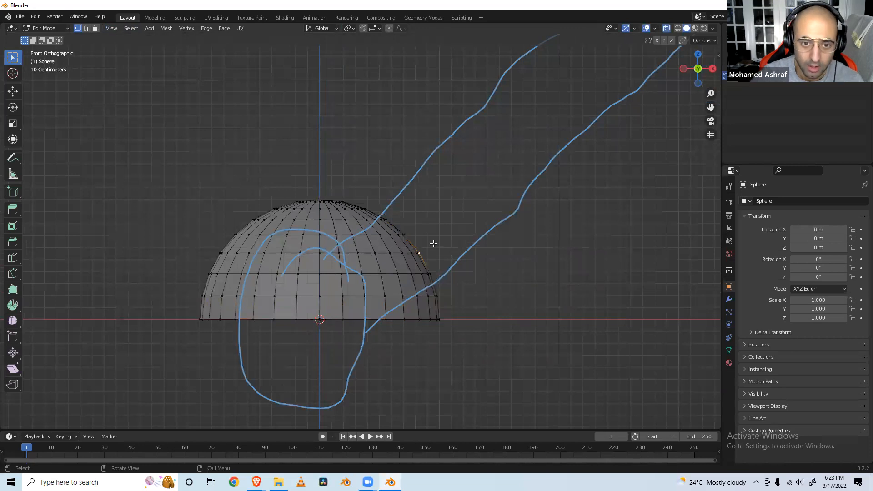
left_click(132, 28)
left_click(148, 79)
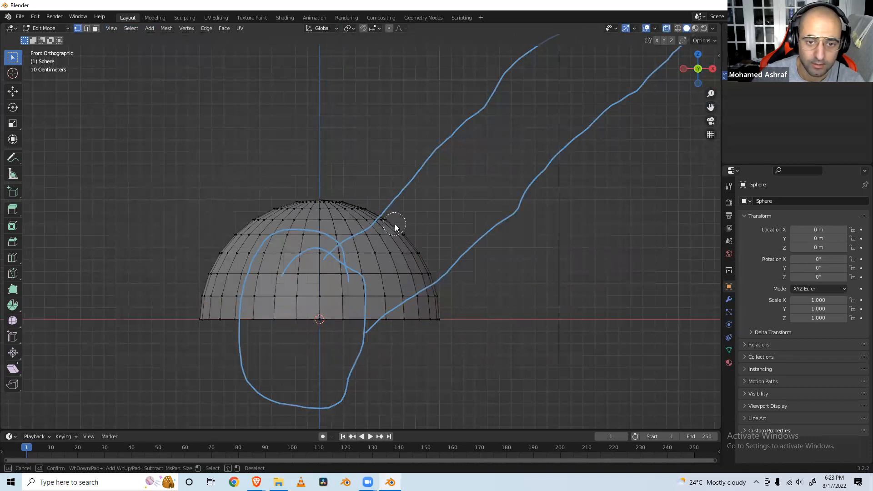
mouse_move(391, 222)
left_mouse_down()
mouse_move(238, 232)
mouse_move(257, 246)
mouse_move(400, 250)
mouse_move(383, 250)
left_mouse_up()
right_click(459, 232)
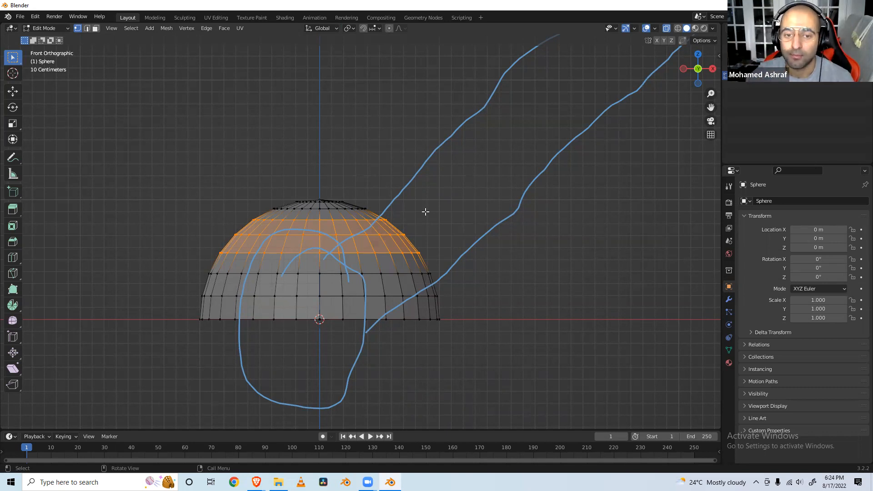
Try the move along the X and Y axes, then lower the selected rings about 0.087 m along Z.
key("g")
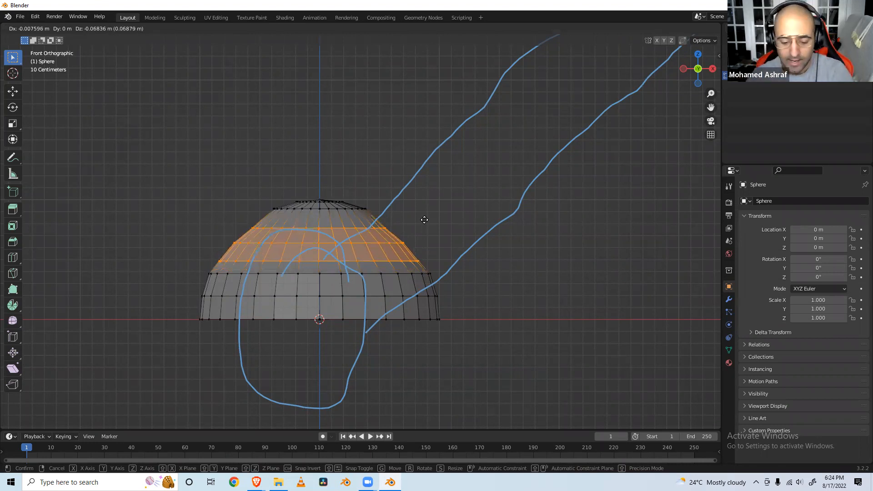
key("x")
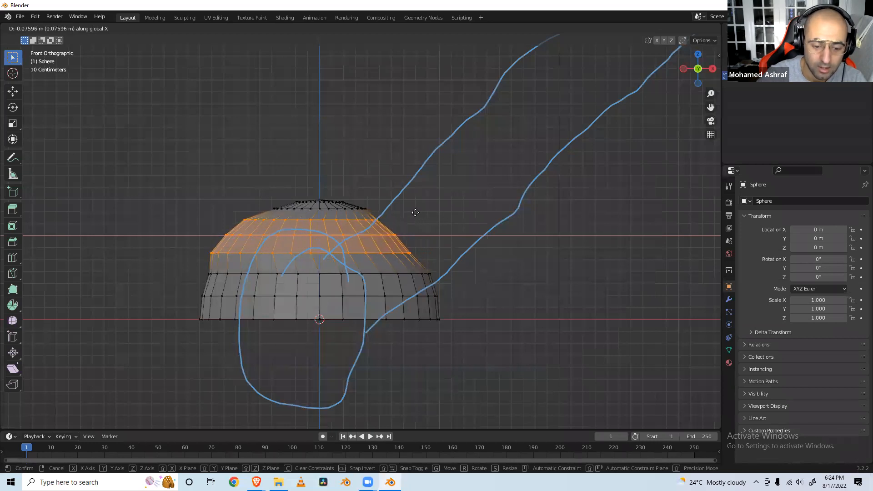
key("y")
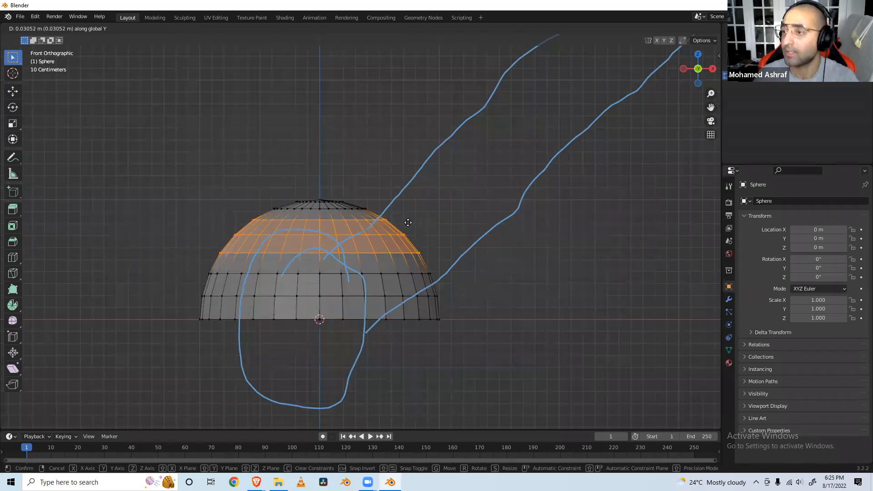
key("z")
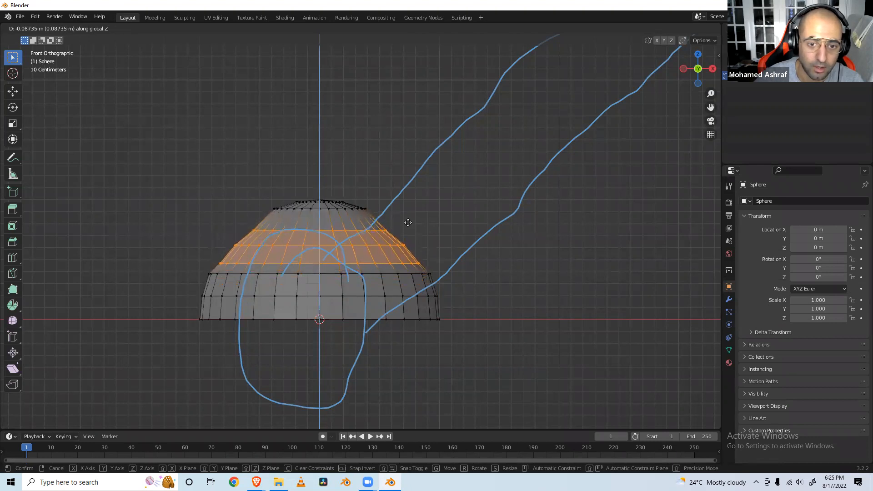
left_click(408, 222)
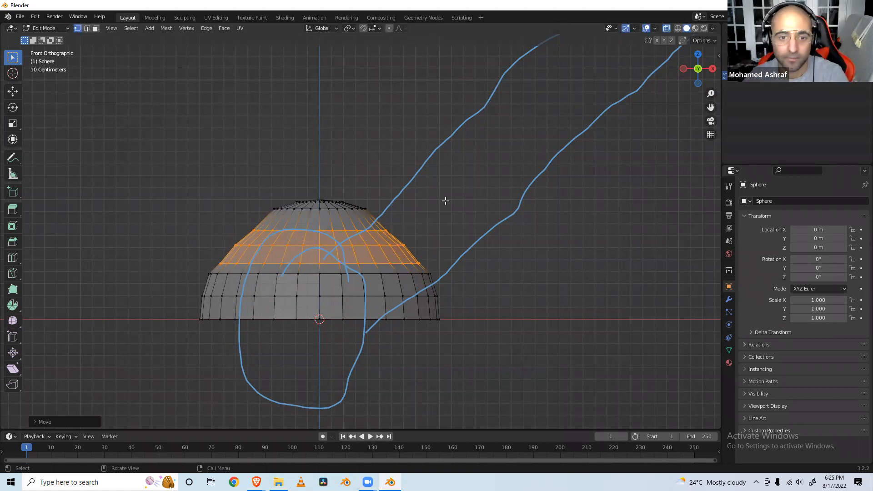
key("s")
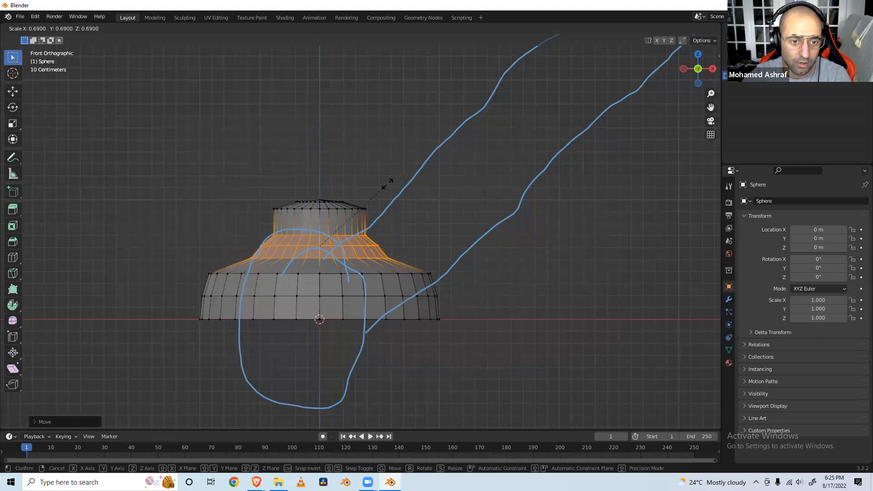
key("z")
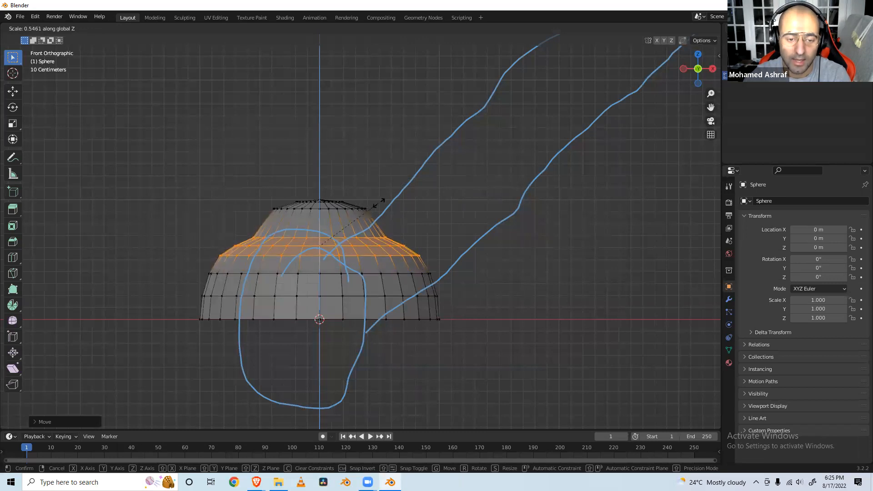
key("x")
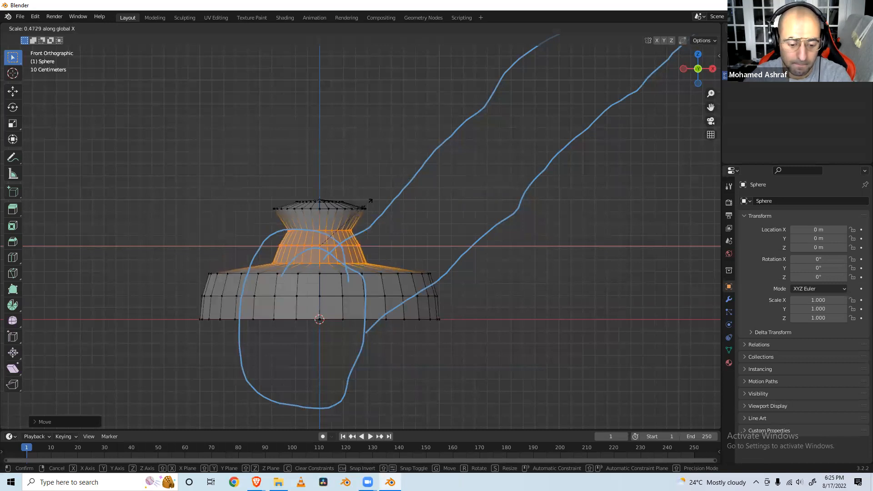
left_click(397, 198)
Scale the three selected rings uniformly to about 0.69 of their size, narrowing the dome below its cap, and clear the selection.
key("s")
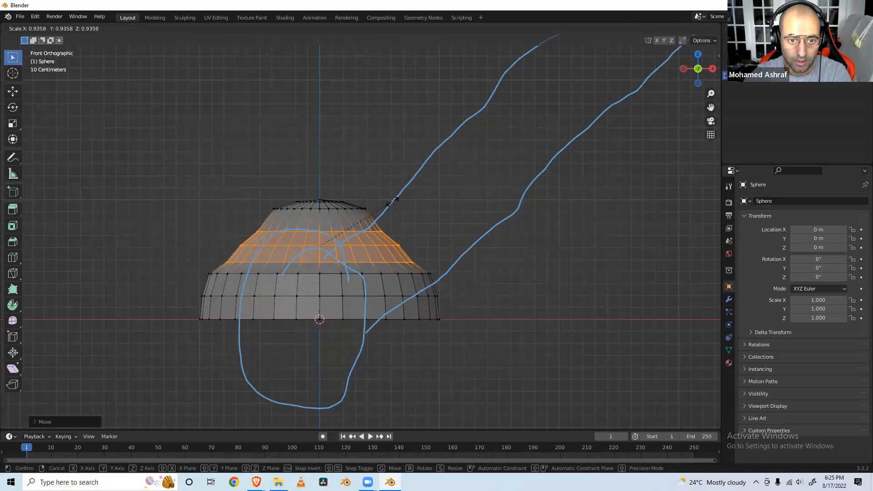
left_click(369, 209)
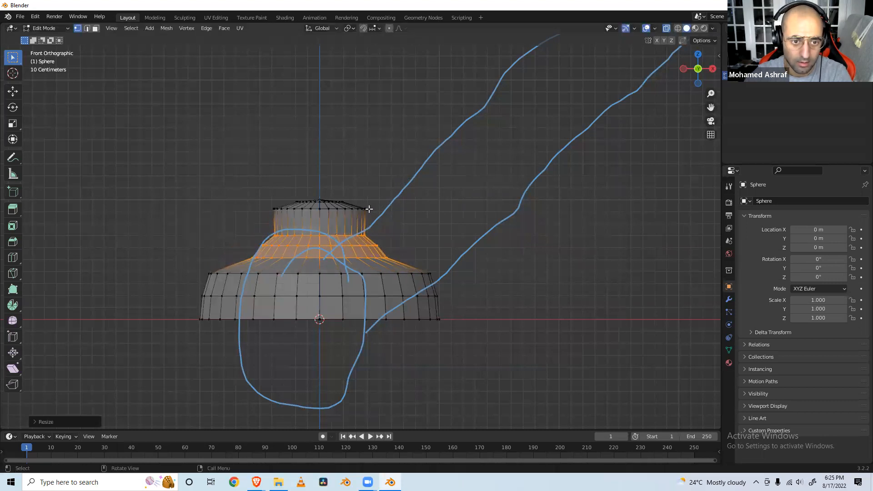
left_click(433, 244)
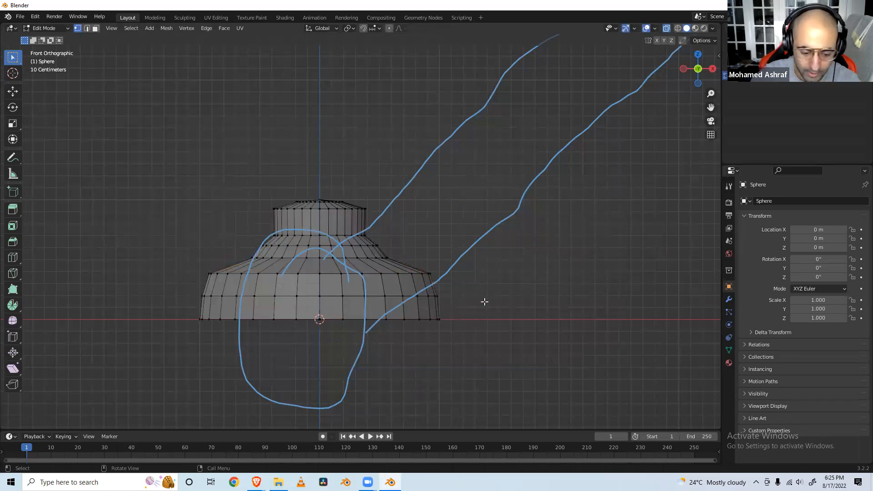
Return to Object Mode and add a Subdivision Surface modifier to the base.
left_click(64, 28)
left_click(50, 38)
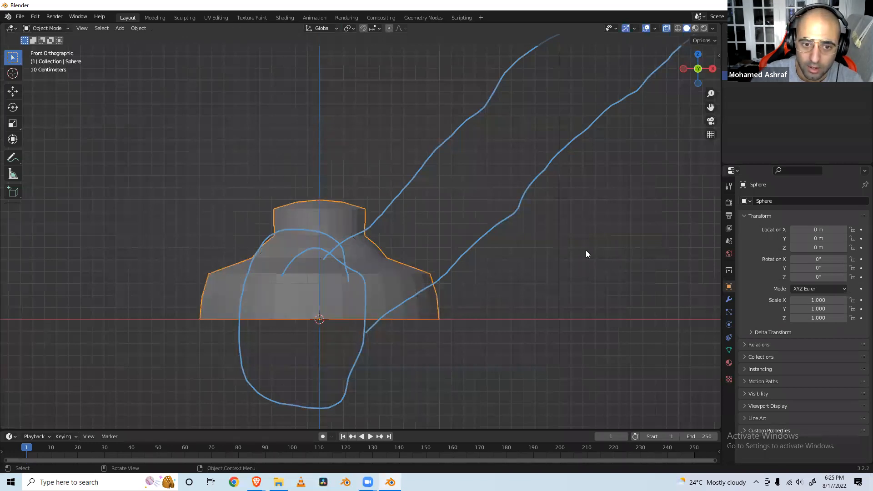
left_click(729, 299)
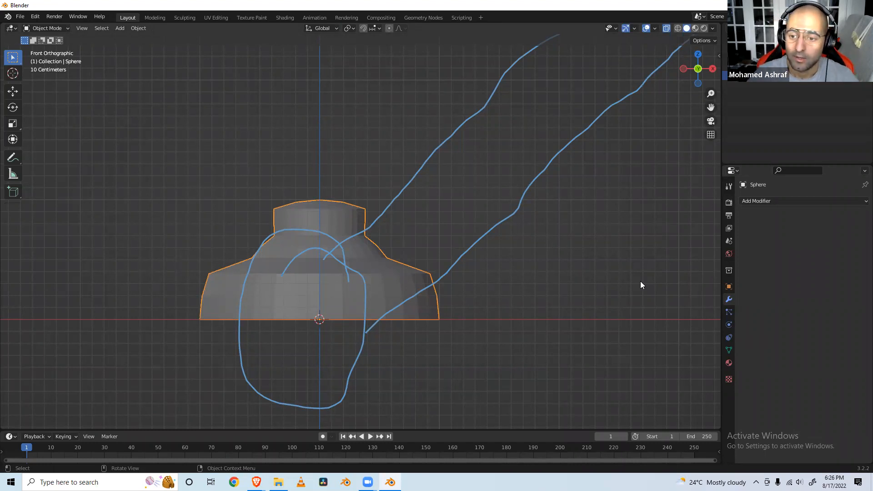
left_click(747, 201)
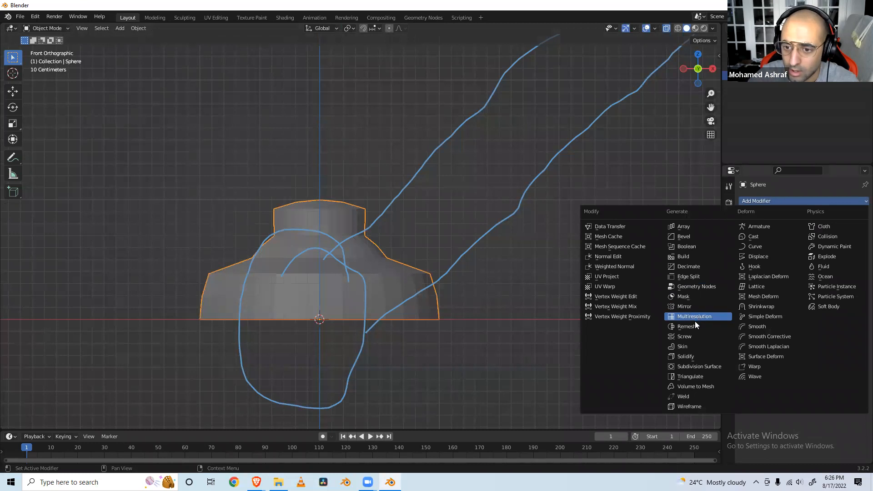
left_click(690, 366)
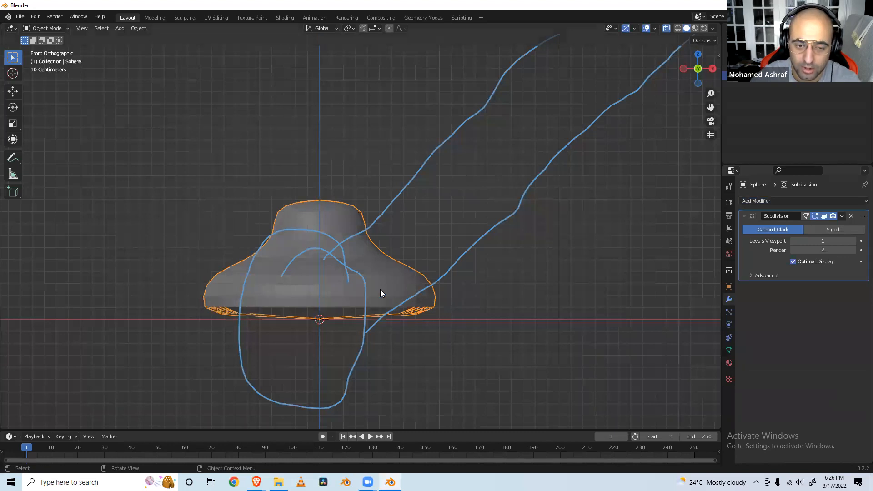
Set the Subdivision modifier's viewport level to 4 and its render level to 5.
left_click(854, 244)
left_click(854, 244)
left_click(854, 244)
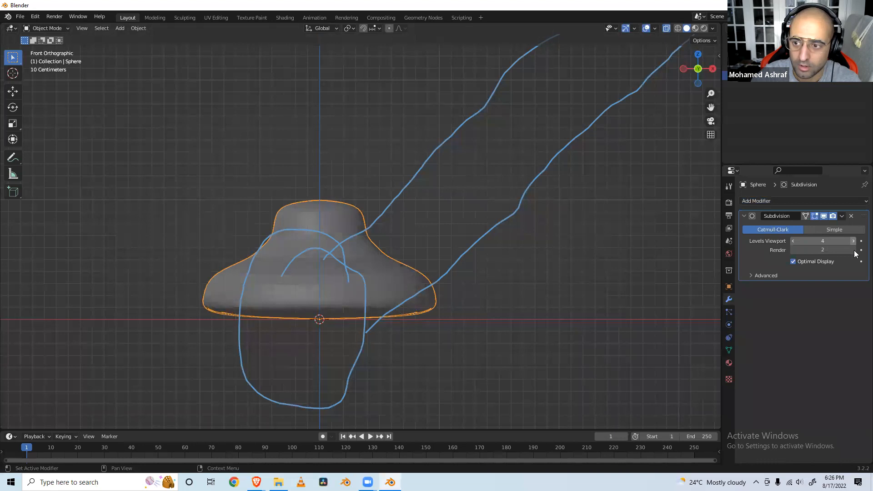
left_click(853, 249)
left_click(853, 249)
left_click(853, 249)
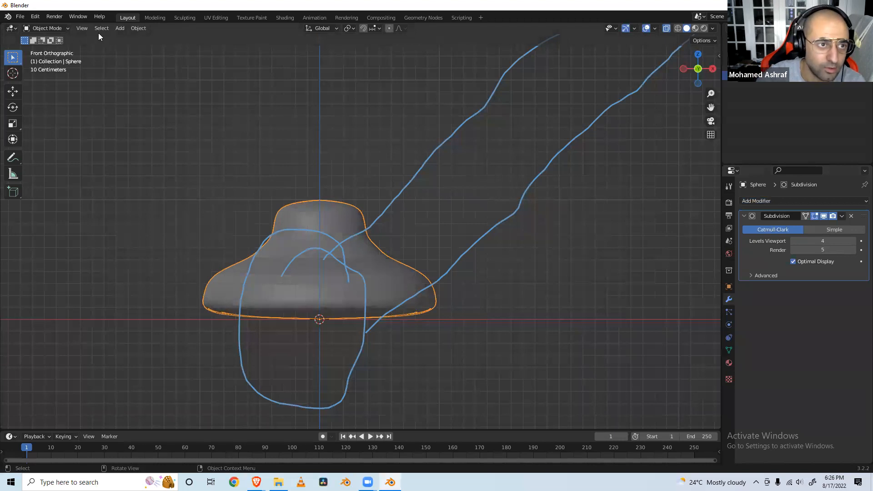
In Edit Mode, add a horizontal loop cut around the base's lowest band and slide it fully down to the bottom edge.
left_click(58, 26)
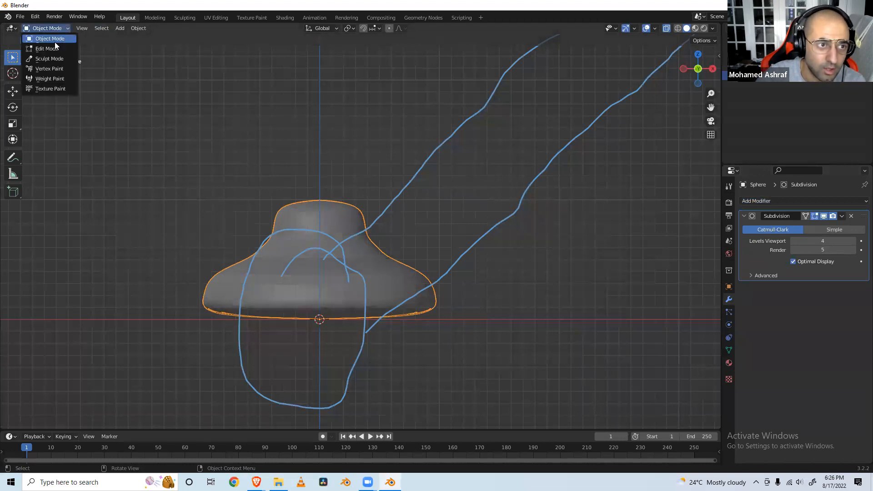
left_click(47, 49)
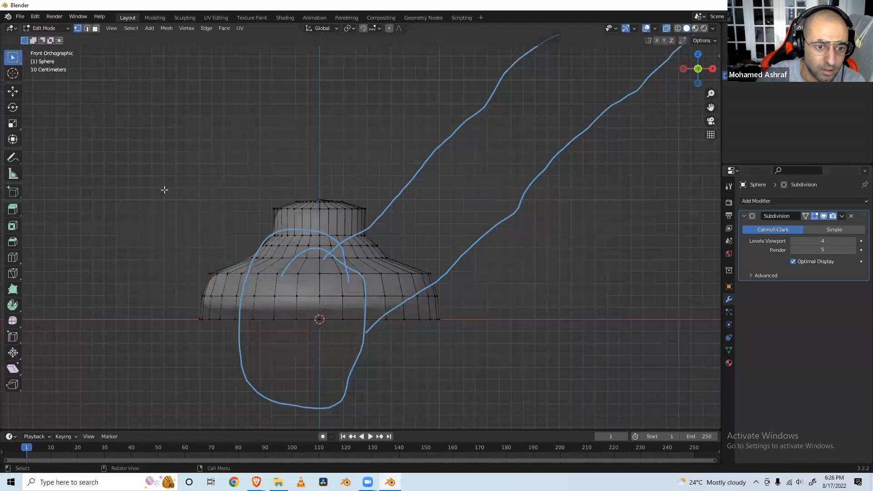
key("KP_1")
scroll(226, 318, "up", 2)
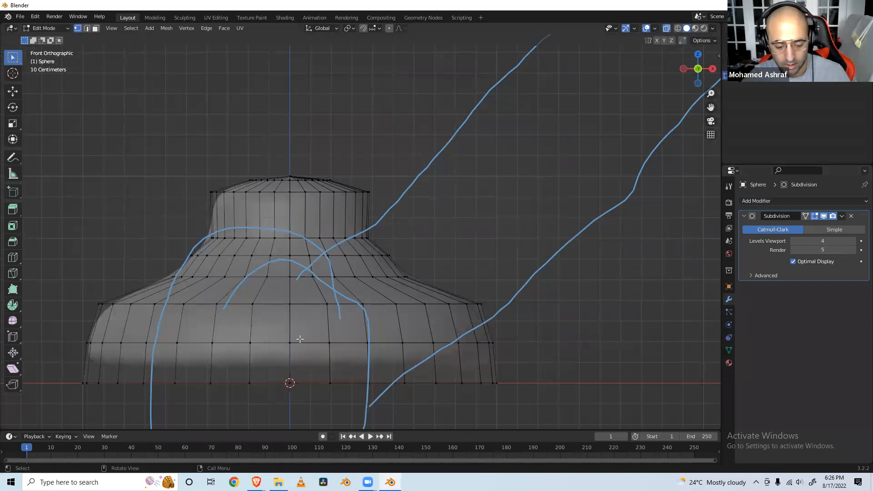
key("ctrl+r")
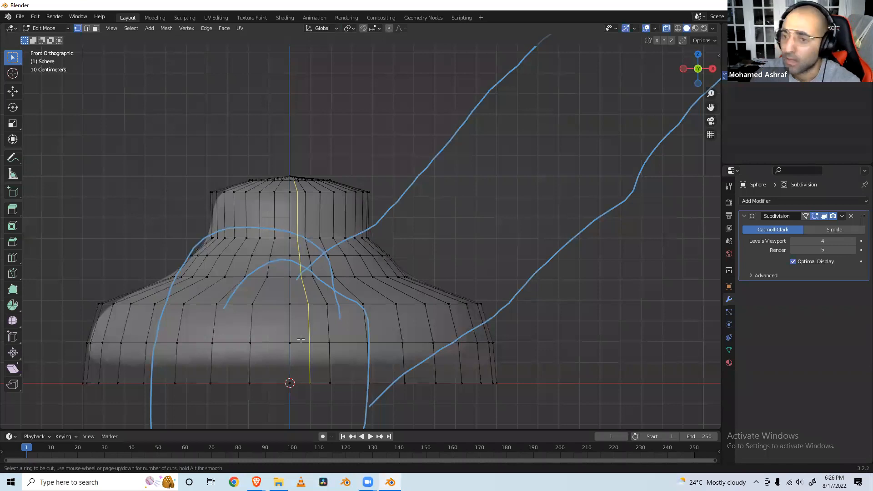
left_click(494, 366)
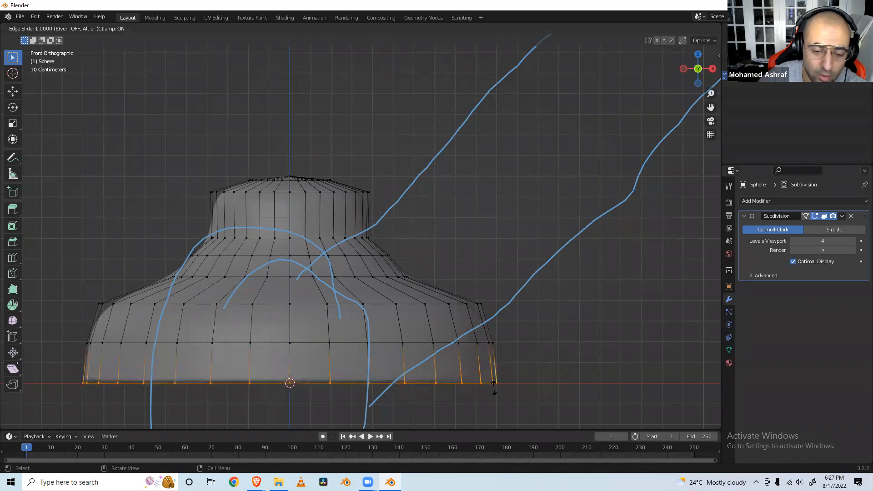
left_click(494, 383)
left_click(622, 357)
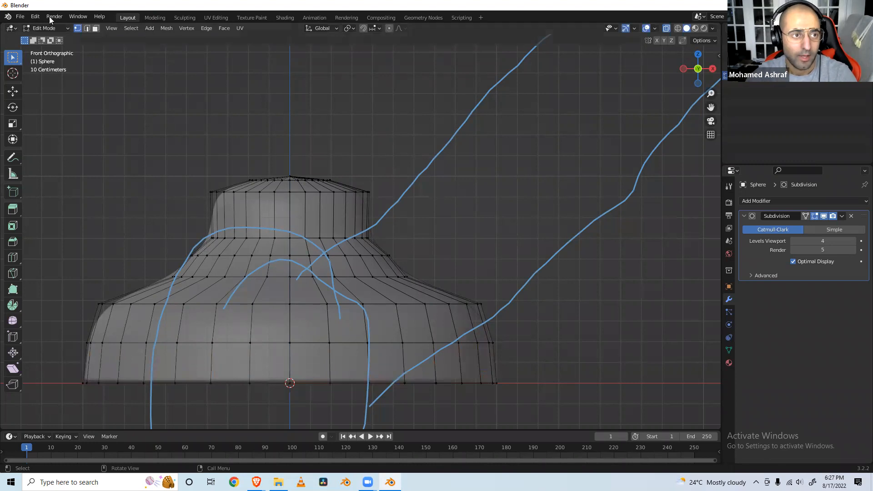
Return to Object Mode, deselect the base and turn off X-ray to inspect the smoothed shape in perspective.
left_click(66, 27)
left_click(58, 37)
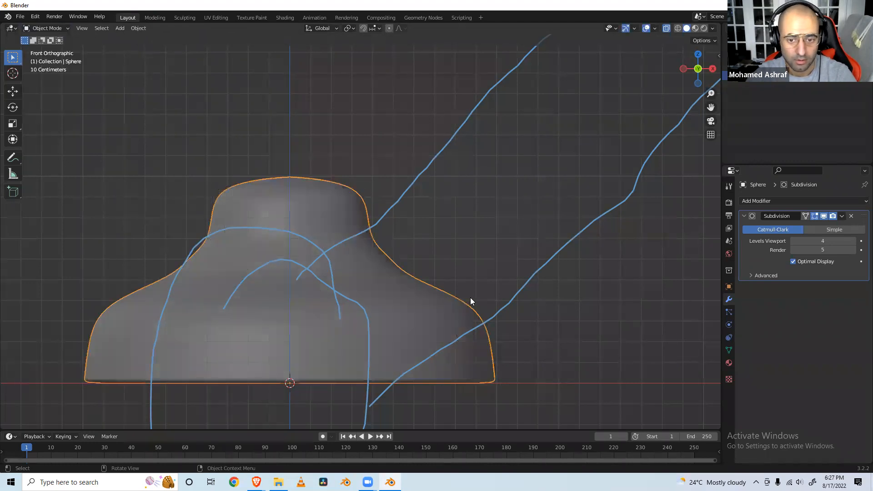
left_click(588, 317)
mouse_move(588, 316)
middle_mouse_down()
mouse_move(543, 331)
mouse_move(586, 323)
middle_mouse_up()
left_click(667, 28)
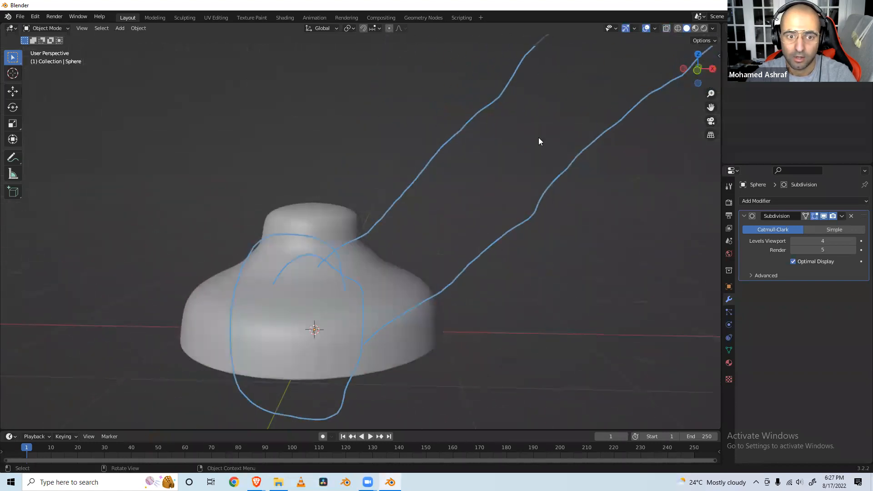
From the Front viewpoint, add a UV sphere and move it to about X 0.51 m, Z 0.61 m.
left_click(82, 28)
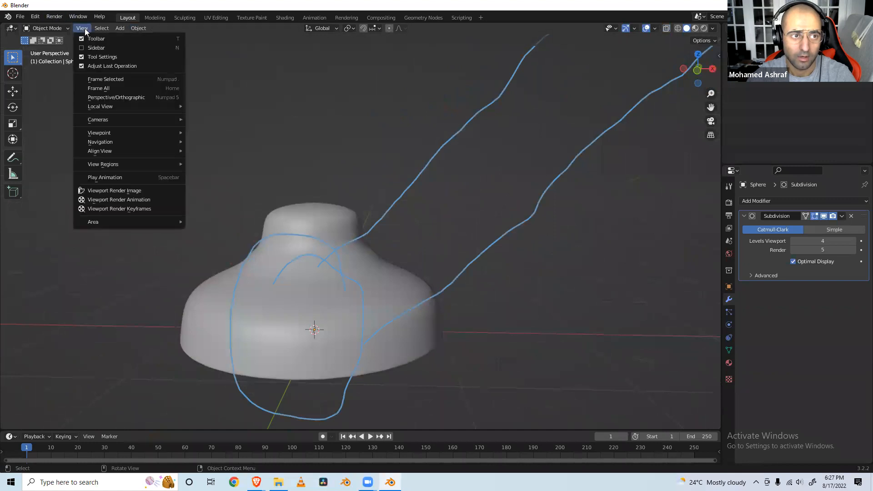
mouse_move(128, 132)
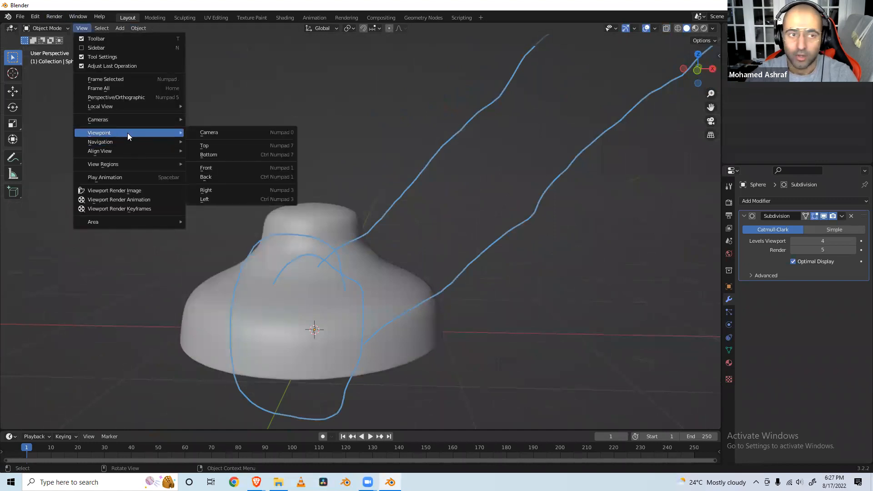
left_click(213, 168)
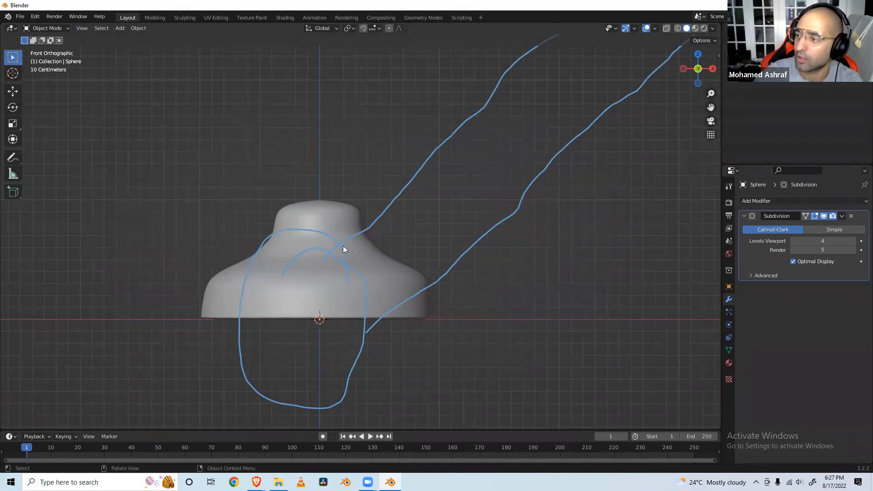
scroll(343, 246, "down", 3)
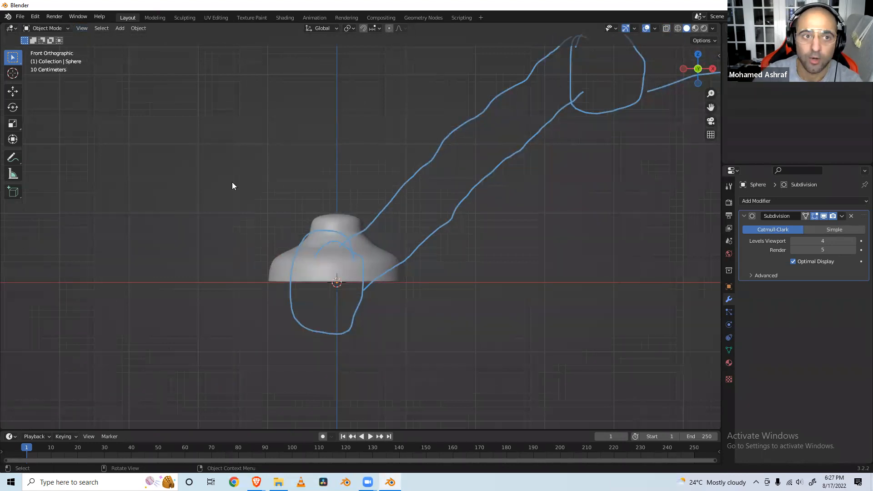
left_click(120, 28)
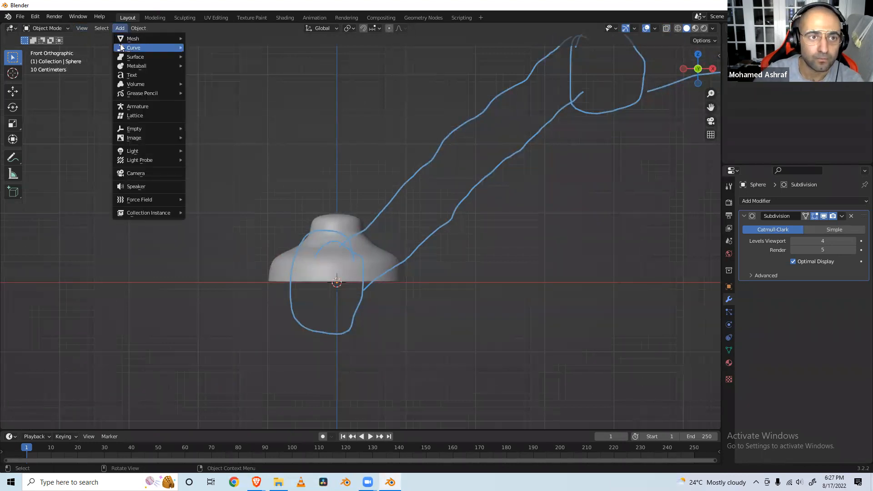
mouse_move(125, 39)
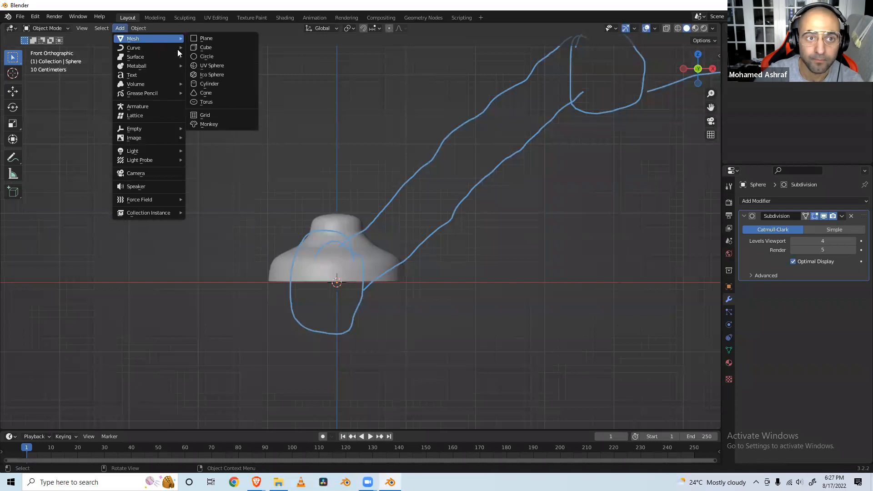
left_click(213, 67)
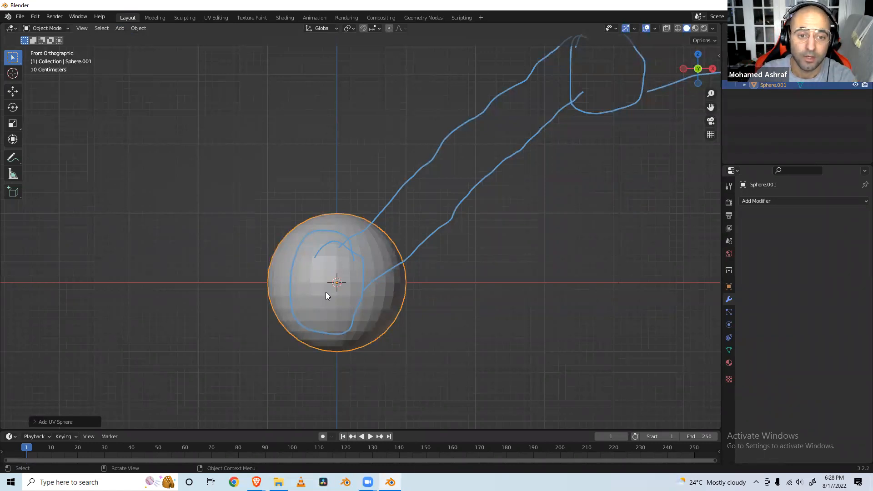
key("g")
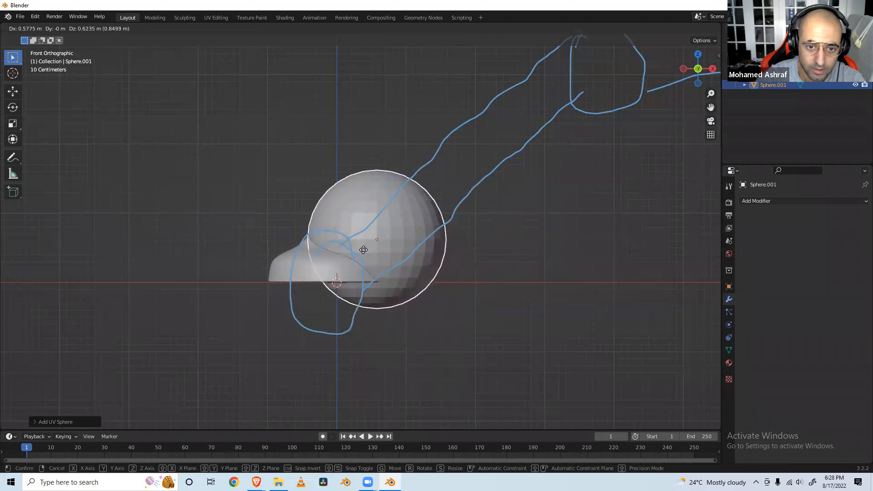
left_click(359, 250)
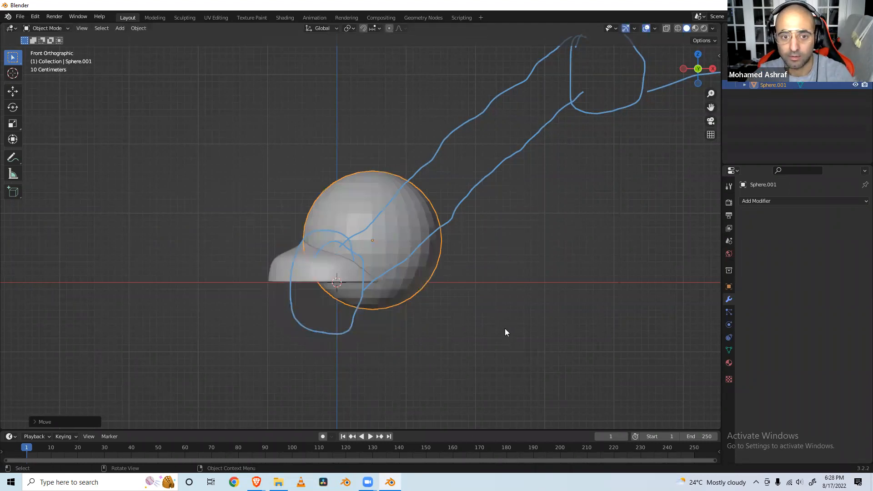
Show the new sphere's transform values and scale it down uniformly to about 0.29, making it about 0.58 m across.
left_click(718, 56)
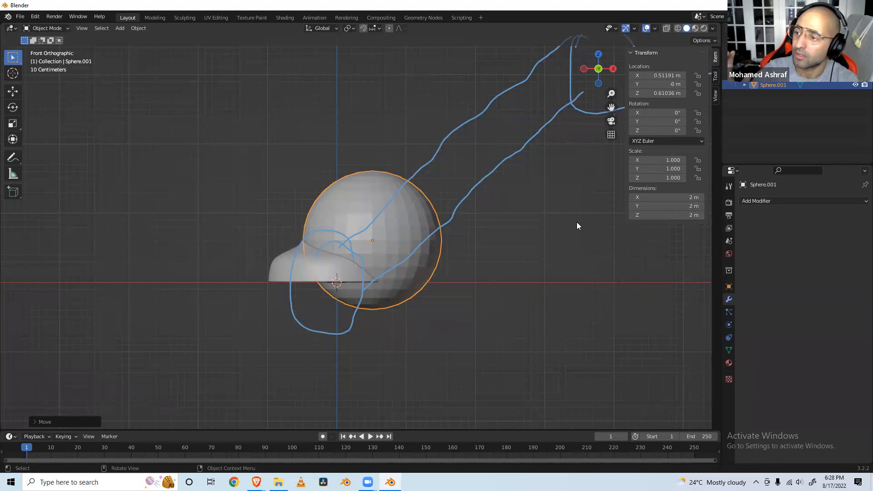
key("s")
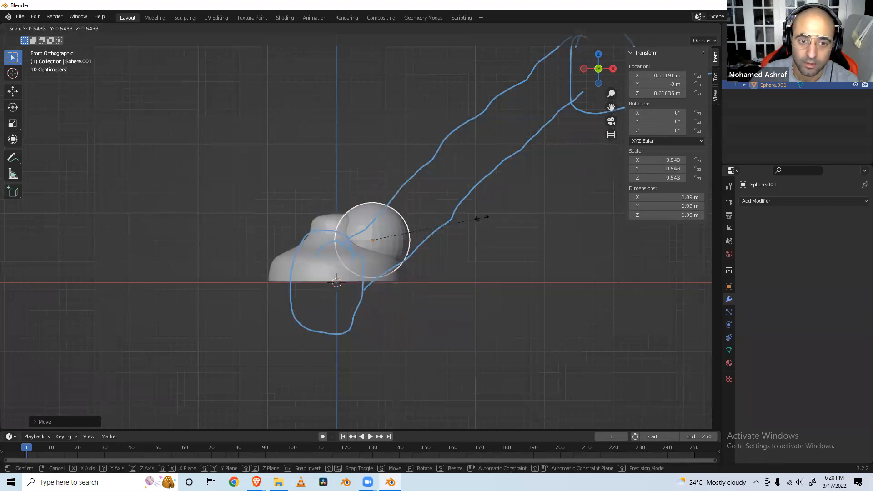
left_click(427, 217)
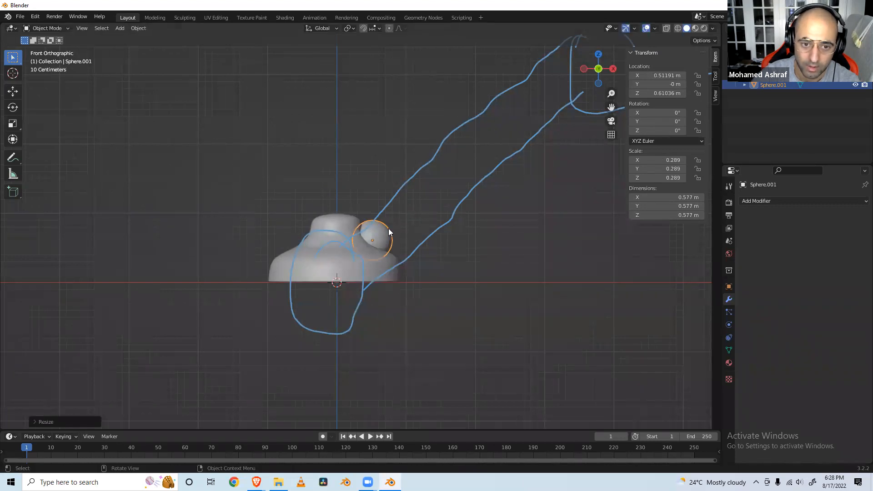
Move the joint sphere to about X 0.62 m, Z 0.64 m, scale it up uniformly to about 0.35, and deselect it.
key("g")
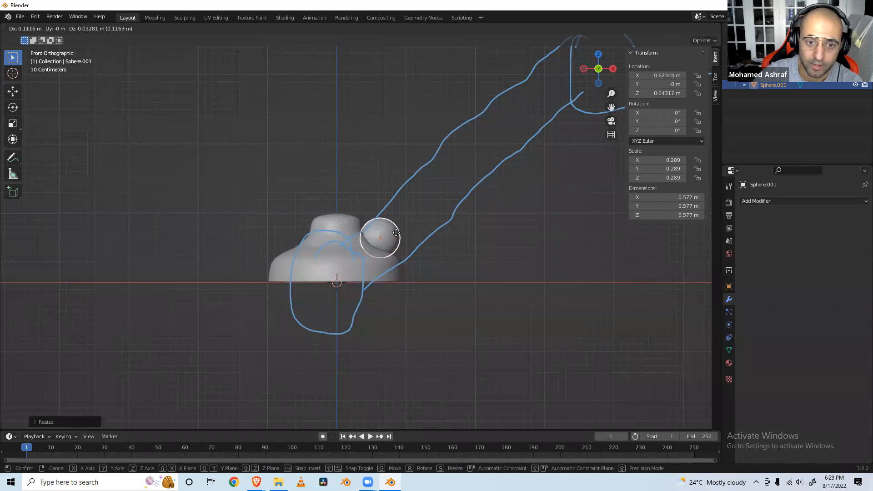
left_click(397, 233)
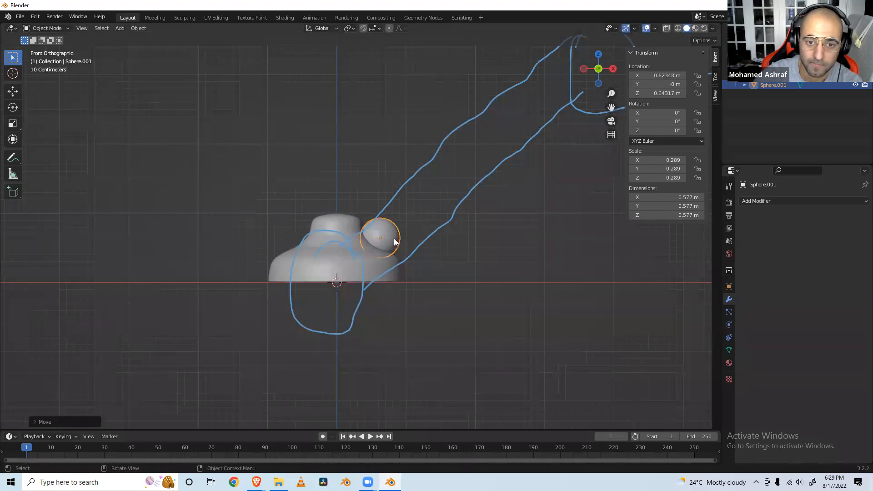
key("s")
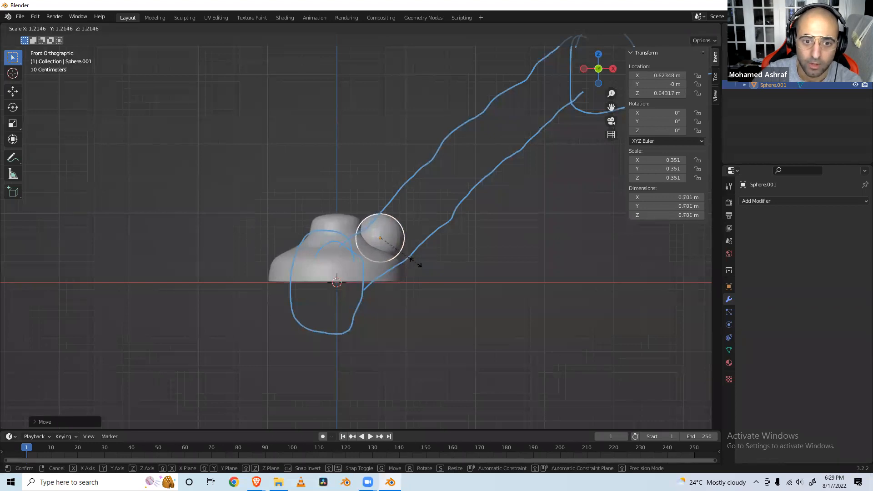
left_click(416, 265)
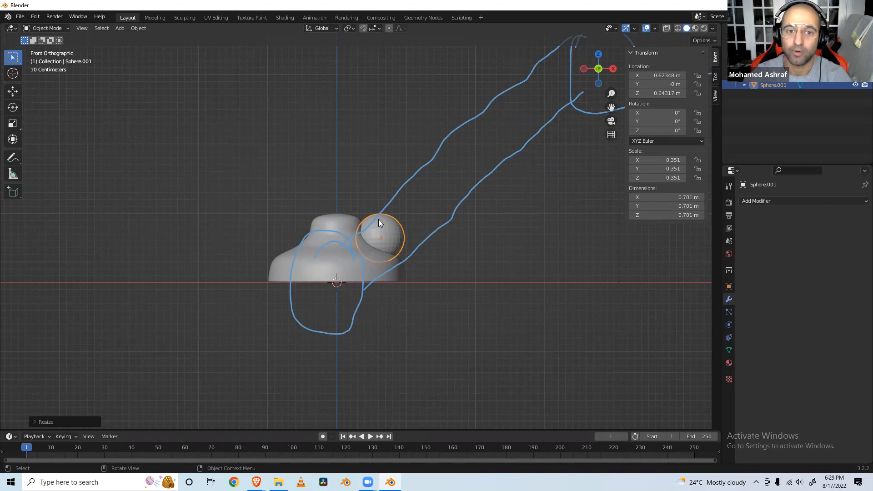
left_click(473, 278)
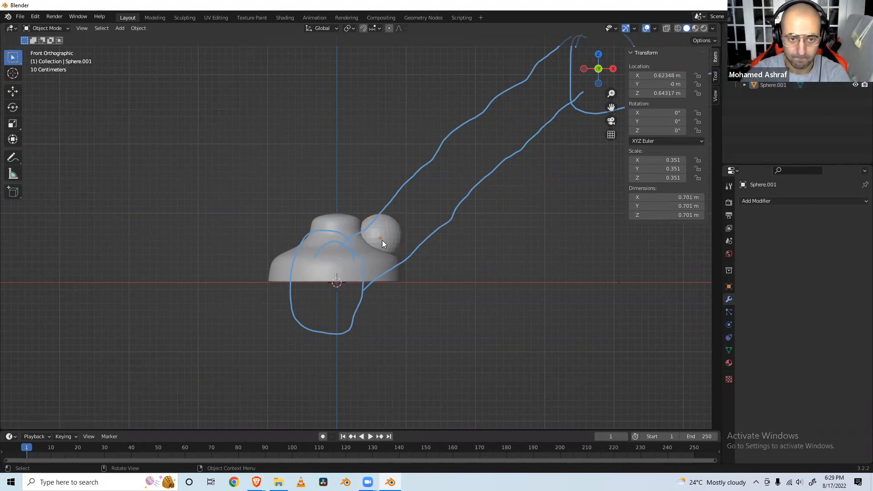
Add a mesh cylinder and move it over the sketched first arm segment, at about X 2.01 m, Z 1.85 m.
left_click(120, 28)
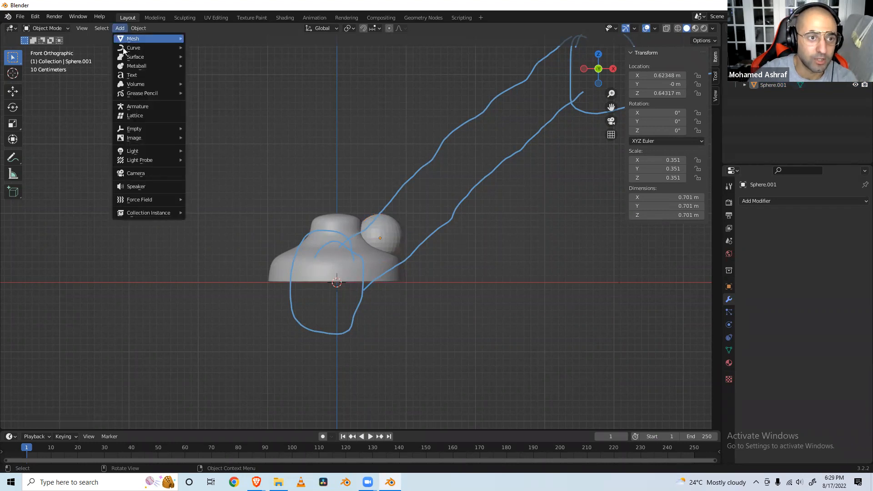
mouse_move(145, 38)
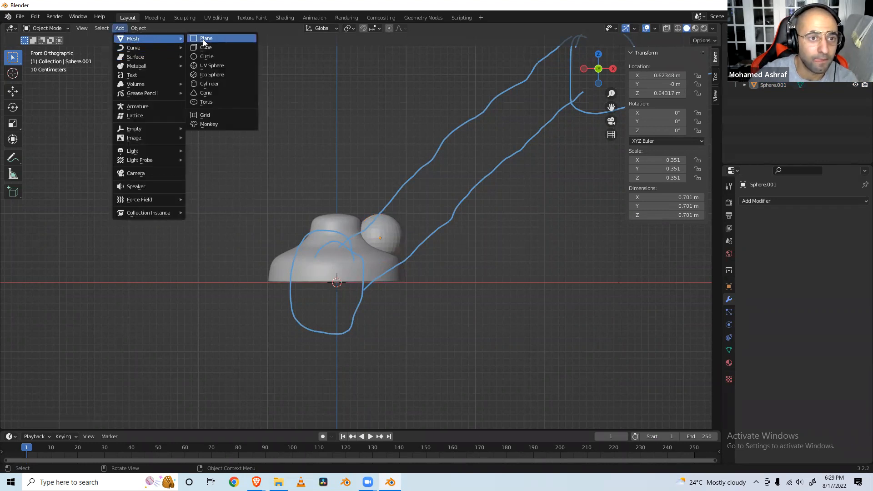
left_click(214, 83)
scroll(351, 271, "down", 3)
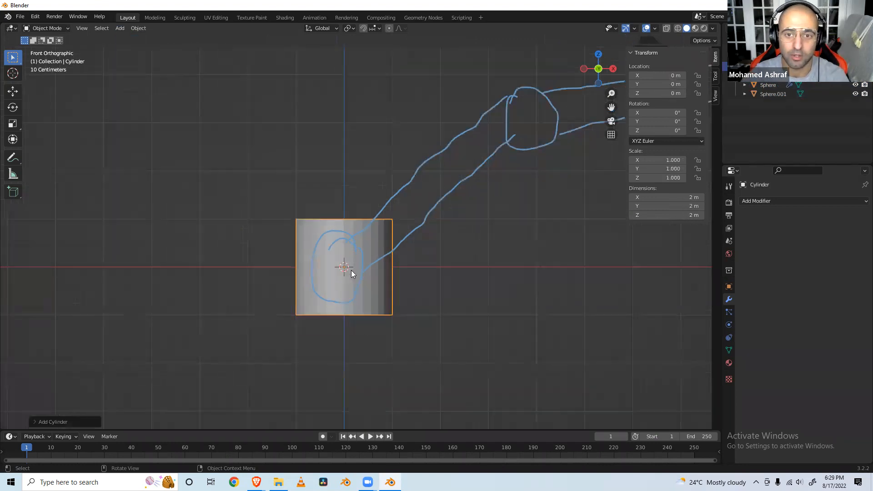
middle_click_drag(351, 271, 273, 292, "shift")
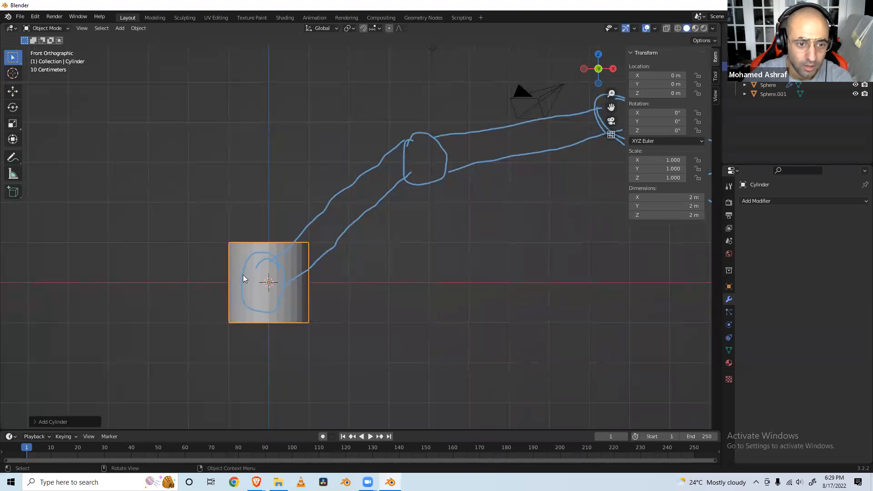
key("g")
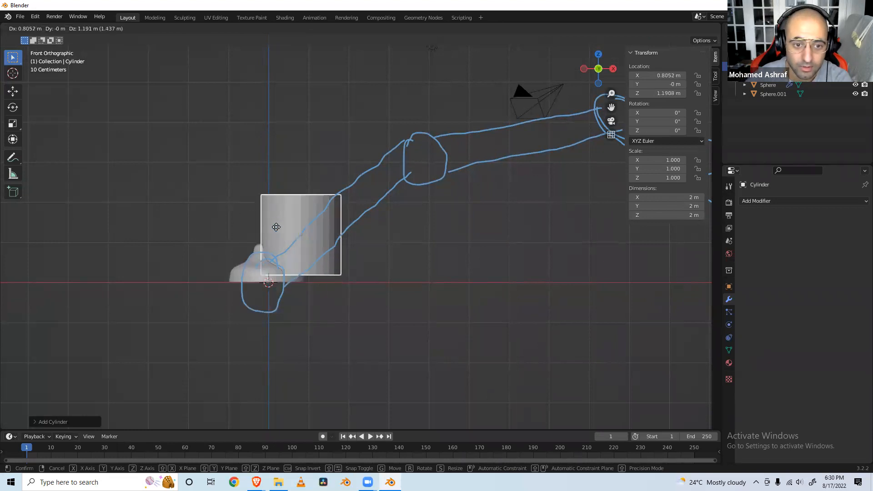
left_click(323, 203)
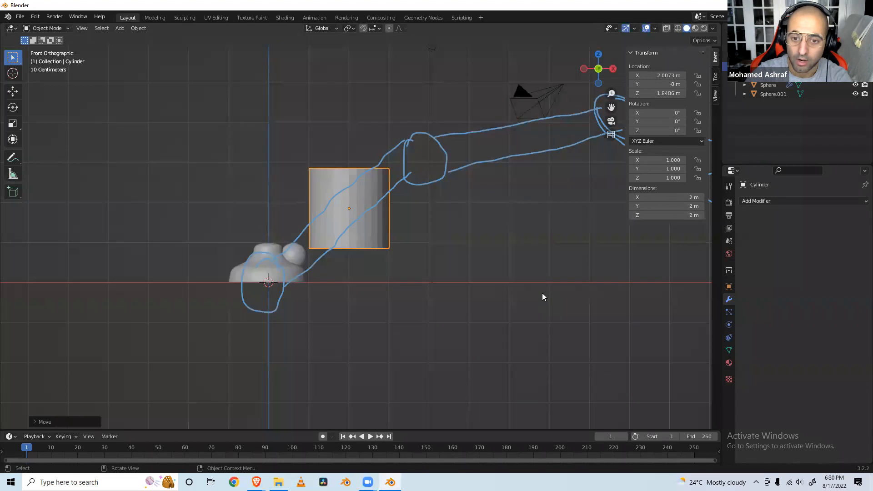
Rotate the cylinder to 45° on Y and scale it down uniformly to about 0.27 to fit the sketched arm's width.
key("r")
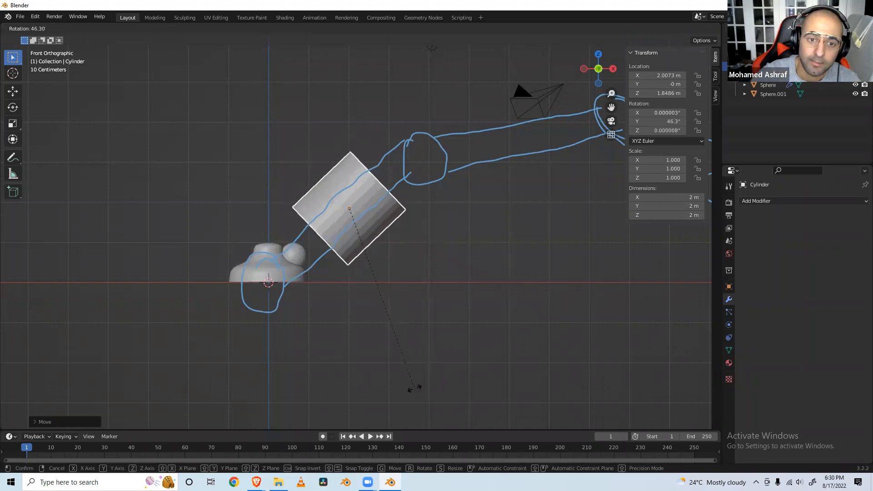
left_click(415, 391)
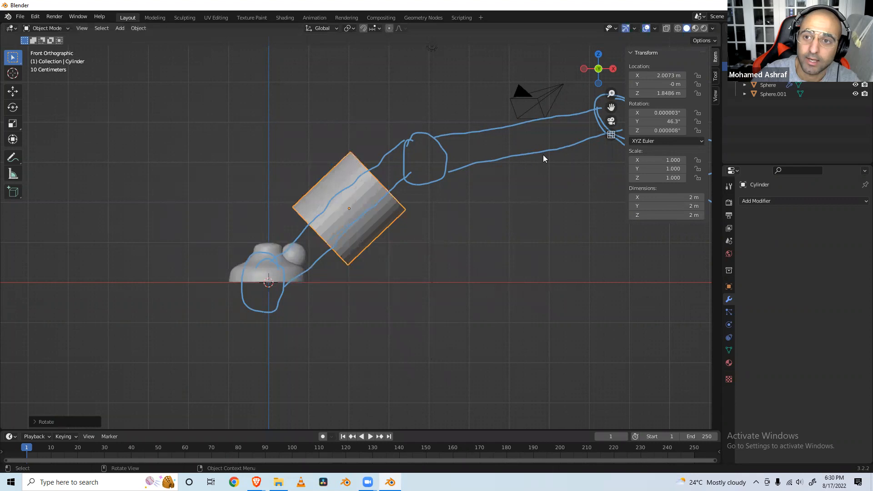
left_click(660, 122)
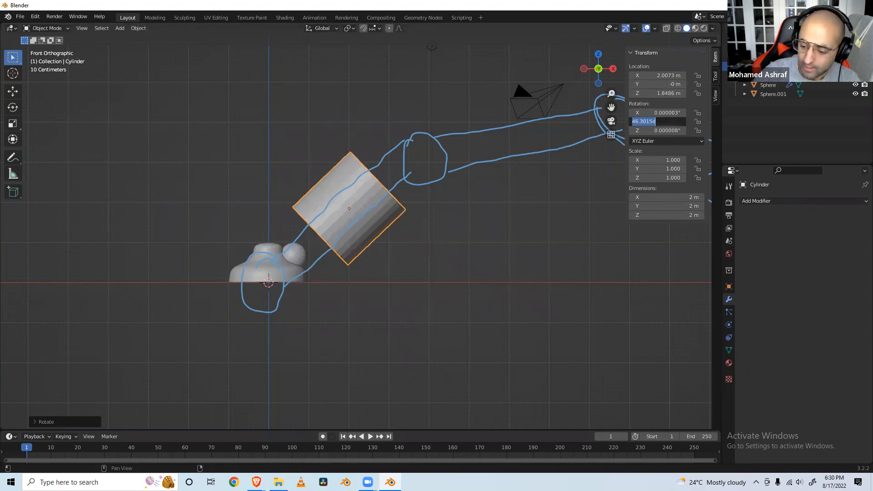
type("45")
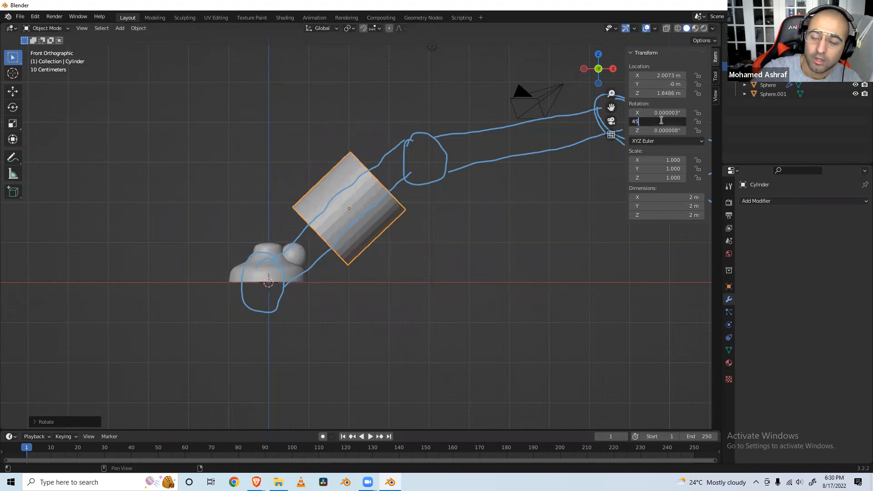
key("Return")
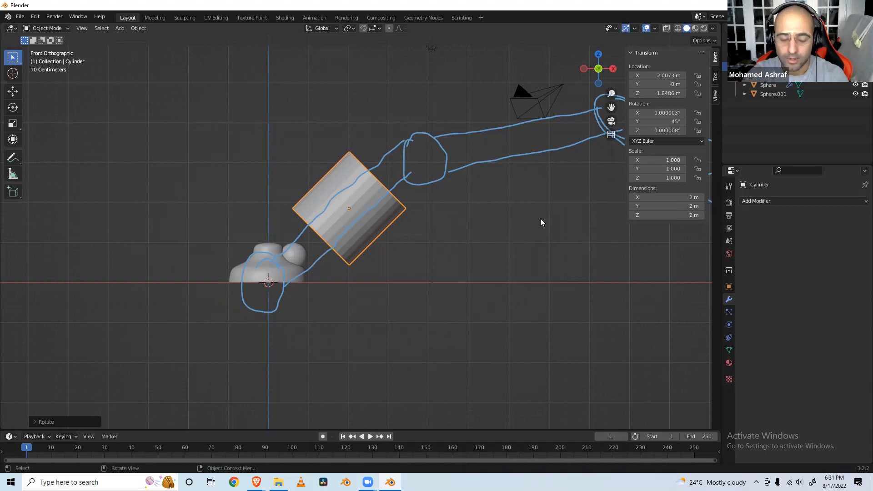
key("s")
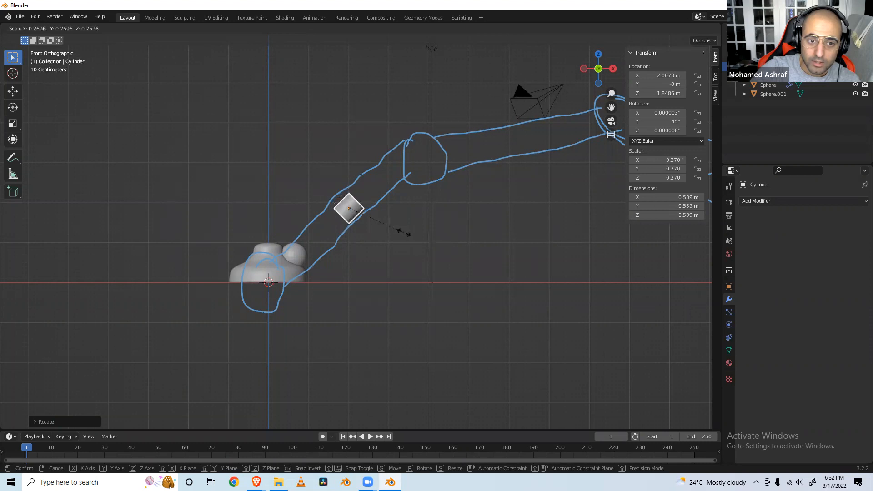
left_click(404, 233)
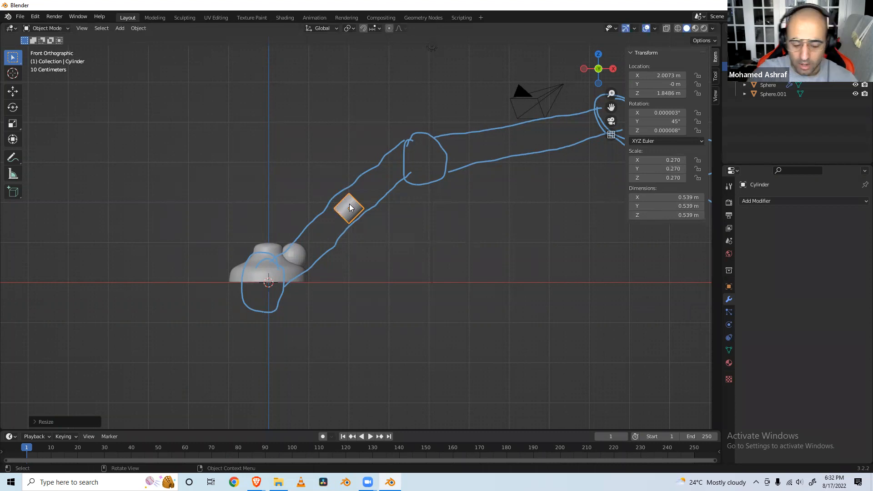
key("s")
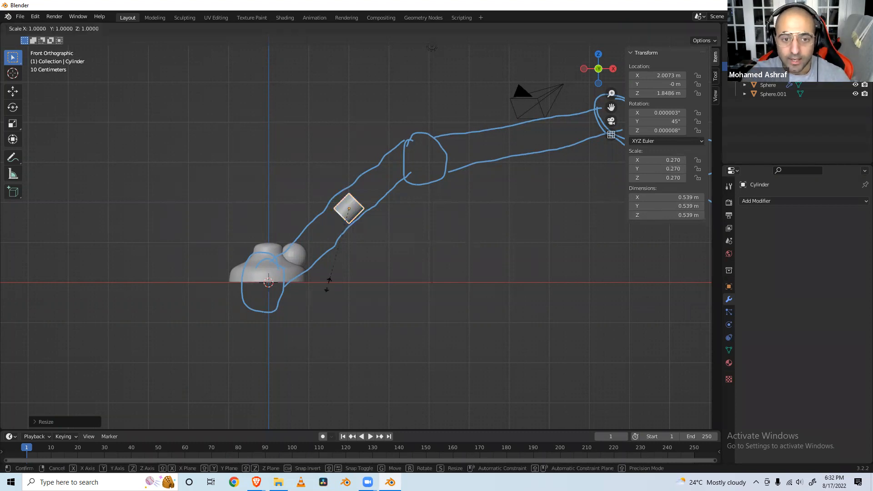
key("z")
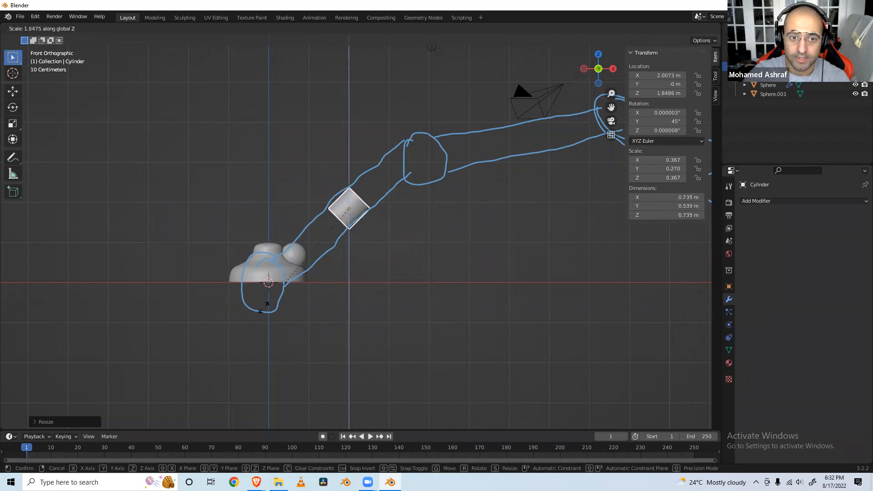
key("x")
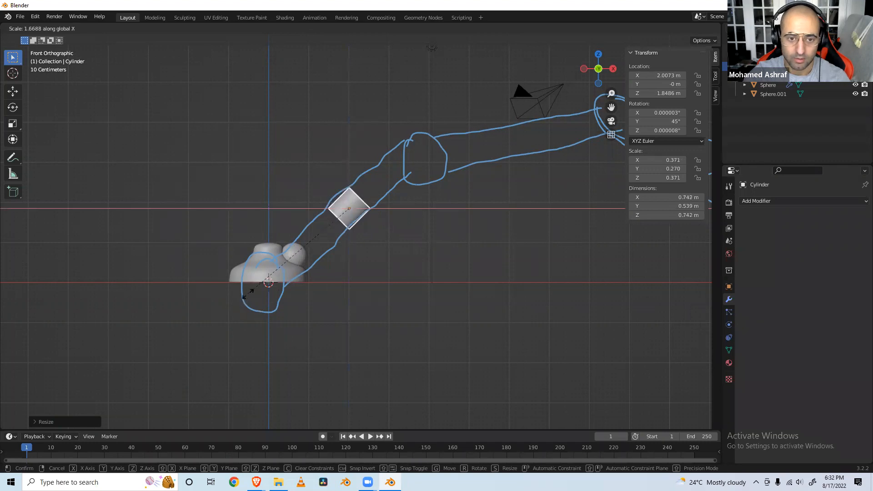
key("x")
key("Escape")
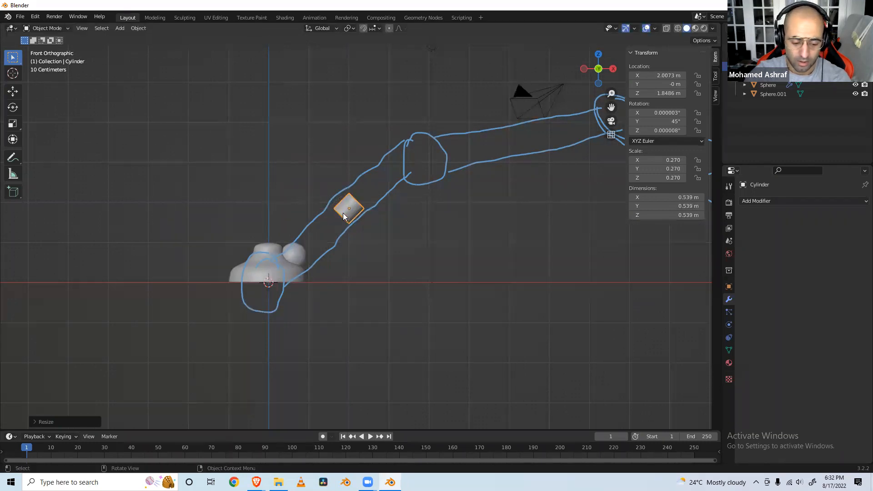
Enter Edit Mode on the cylinder and box-select the vertices at its lower end.
key("Tab")
left_click_drag(325, 201, 353, 233)
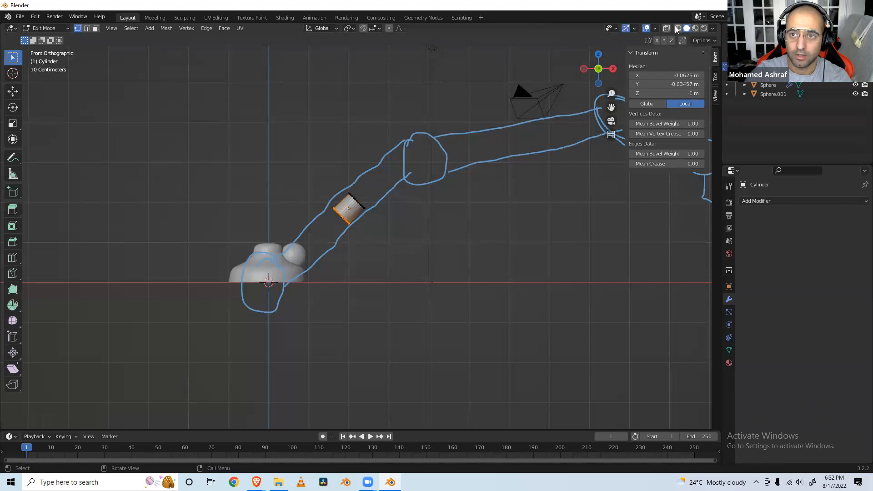
left_click(65, 28)
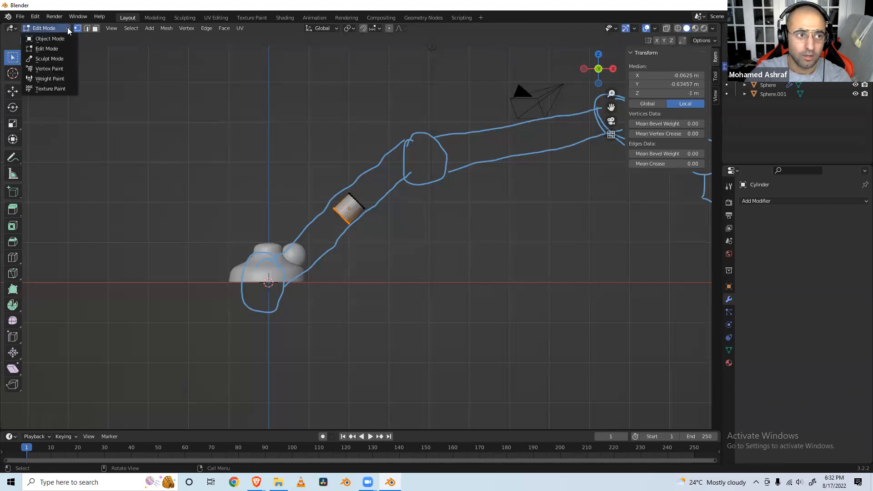
left_click(60, 39)
left_click(60, 29)
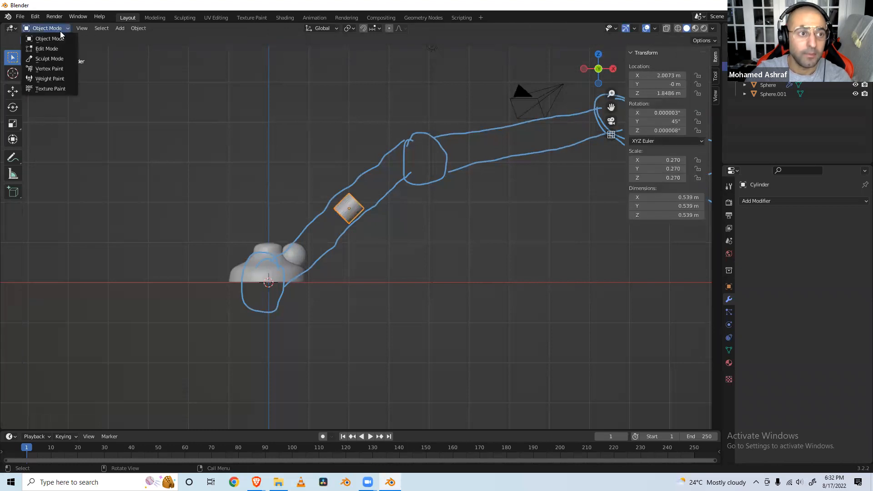
left_click(56, 45)
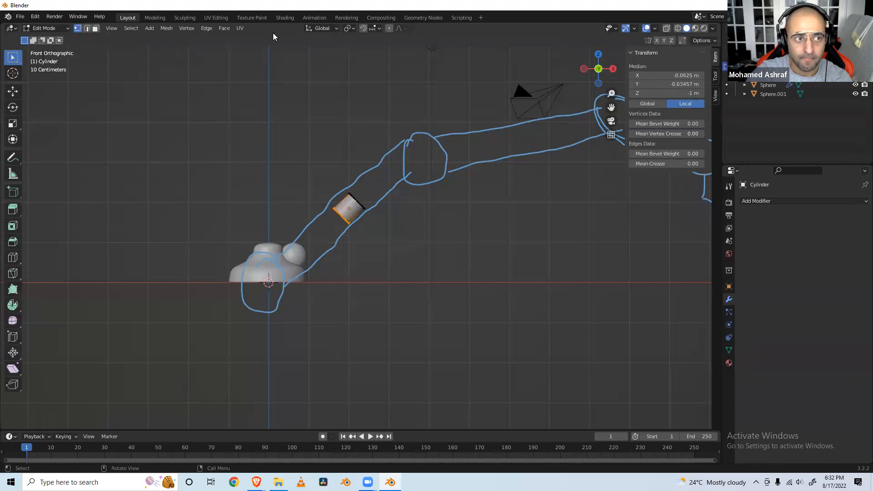
Turn on X-ray, select all the cylinder's lower-end vertices and move them about -1.1 m in X and -0.93 m in Z to the joint sphere.
left_click(669, 28)
left_click_drag(325, 201, 352, 250)
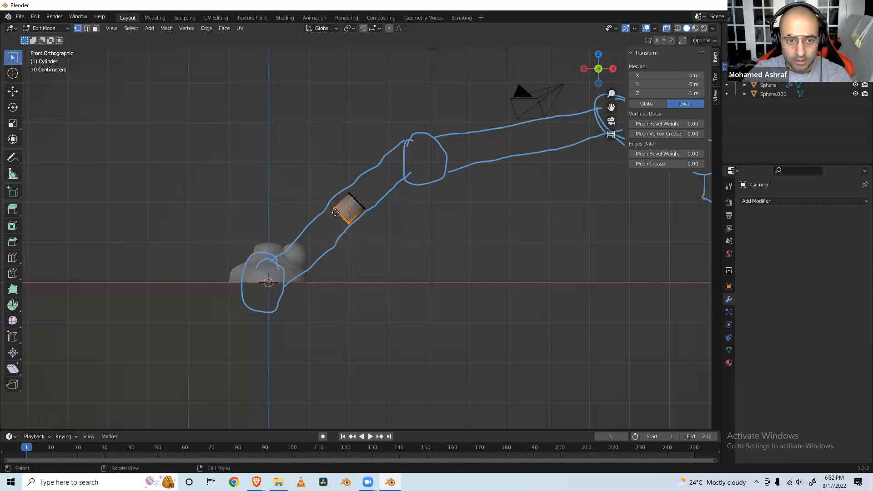
key("g")
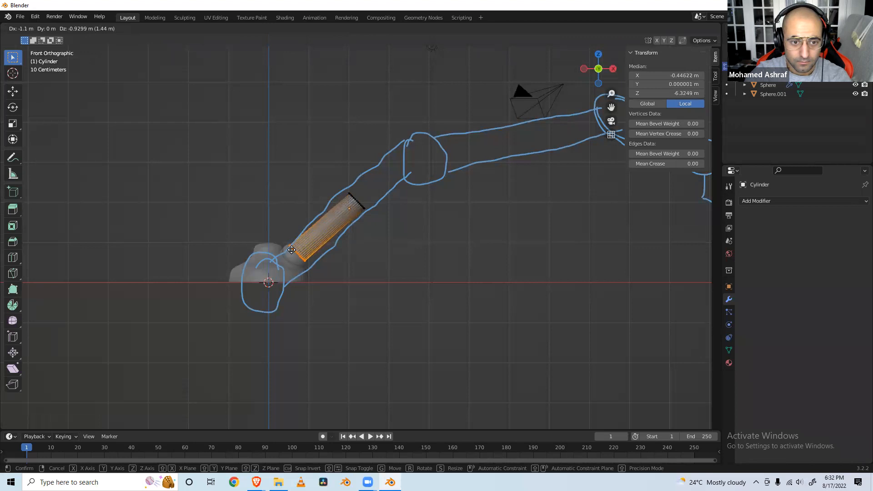
left_click(291, 249)
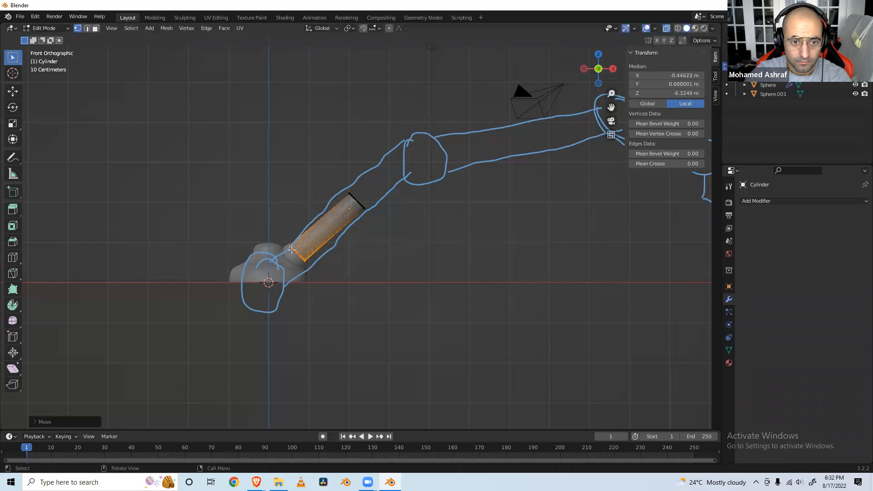
Select the cylinder's upper-end vertices, move them about 1.43 m in X and 1.17 m in Z into the sketched second joint, and deselect them.
left_click(337, 183)
left_click_drag(339, 182, 376, 230)
key("g")
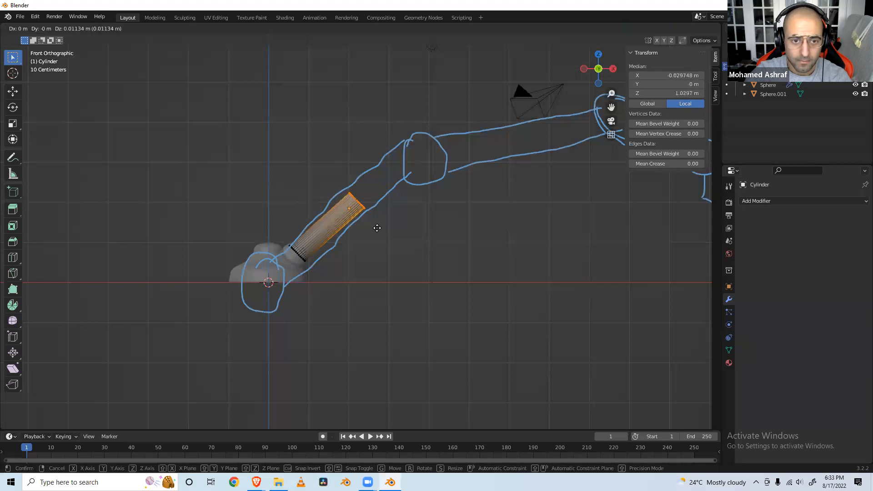
right_click(394, 214)
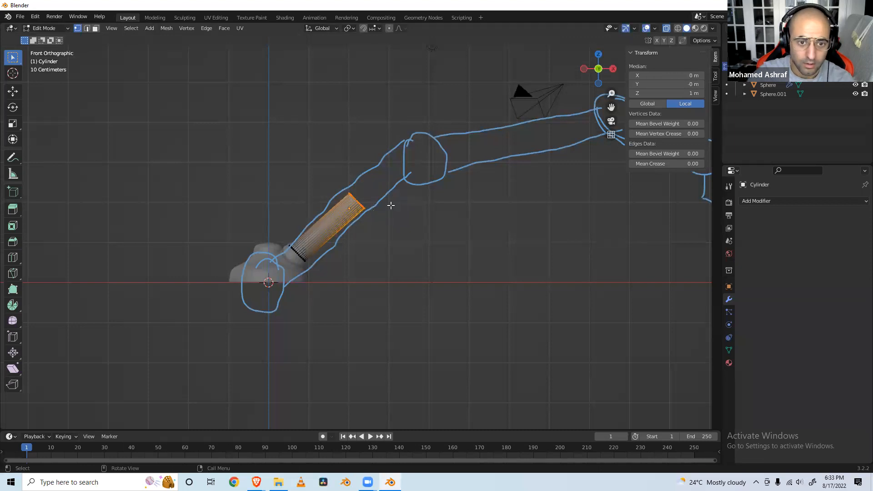
key("g")
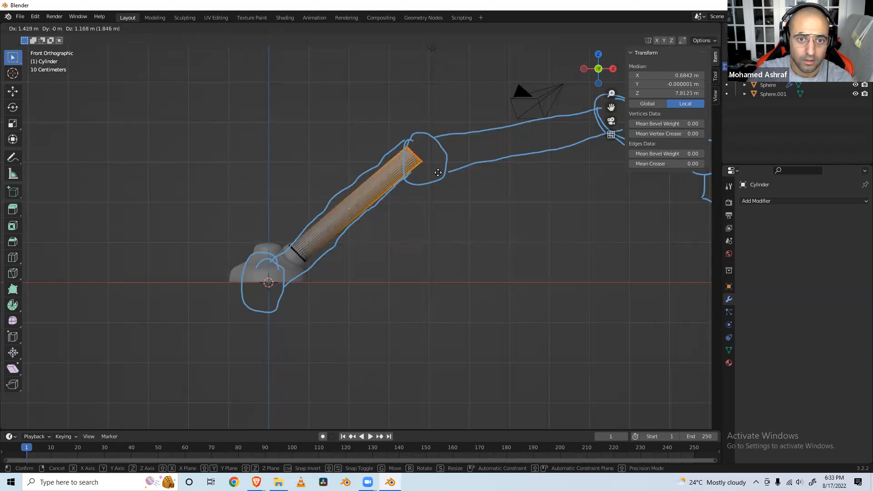
left_click(406, 227)
left_click(406, 227)
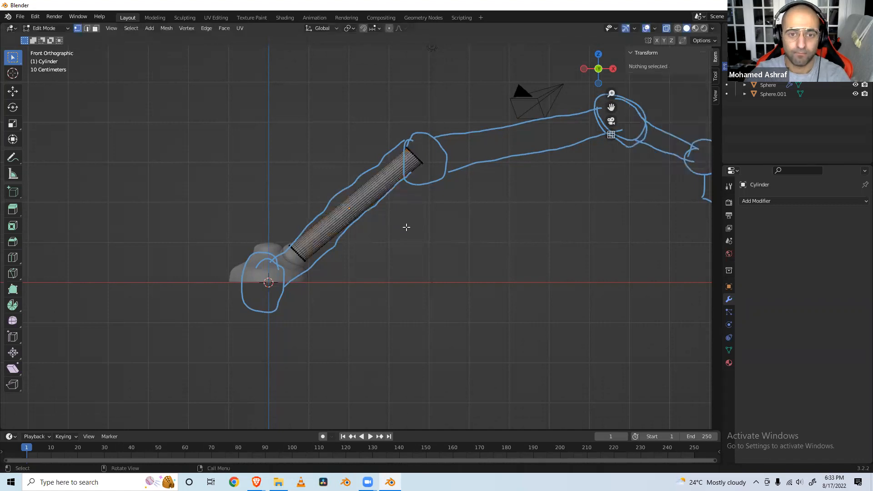
Return to Object Mode and deselect the lengthened arm cylinder.
left_click(65, 28)
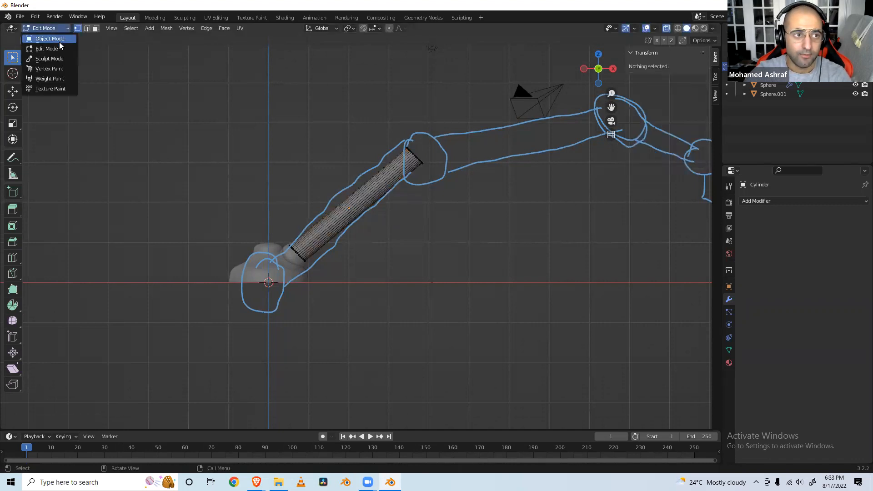
left_click(59, 40)
left_click(265, 212)
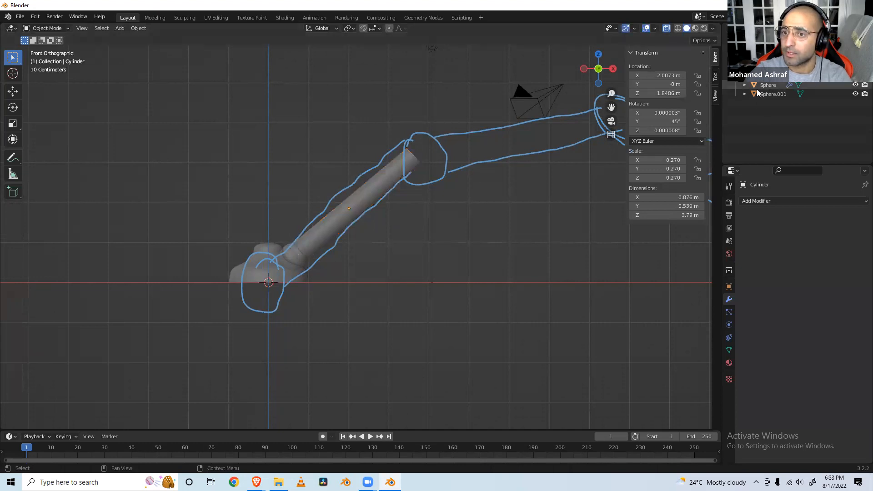
Rename the sphere at the lower end of the arm as Joint-1.
double_click(772, 93)
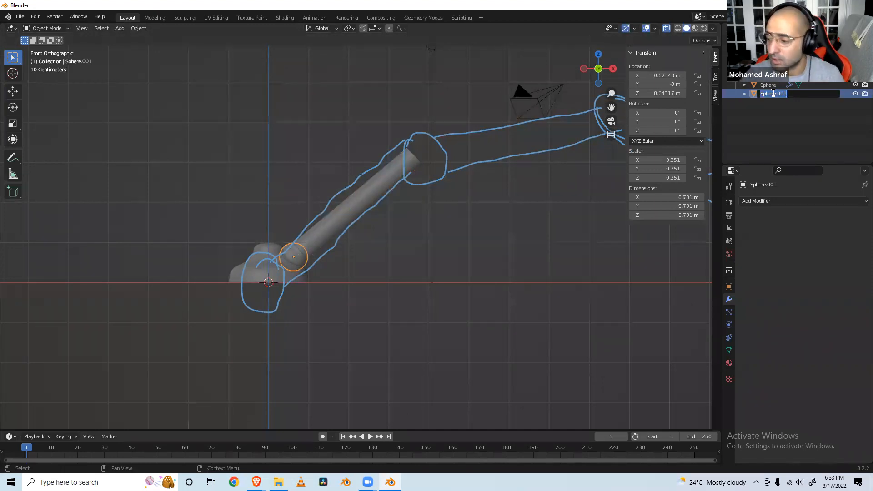
key("BackSpace")
type("Joint-1")
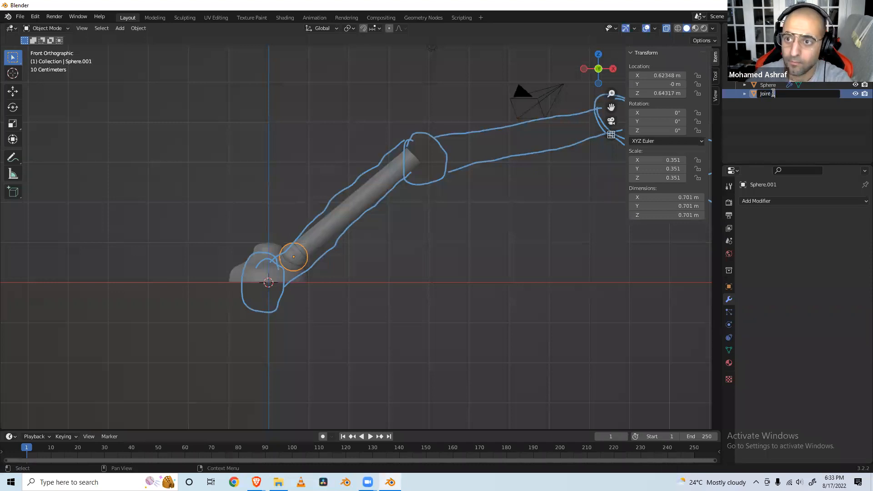
key("Return")
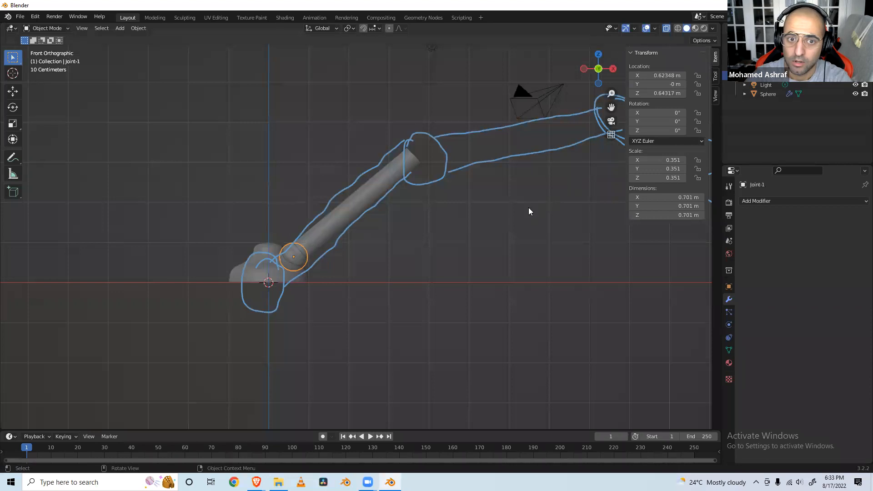
Rename the arm cylinder as Link-1.
left_click(763, 92)
left_click(763, 66)
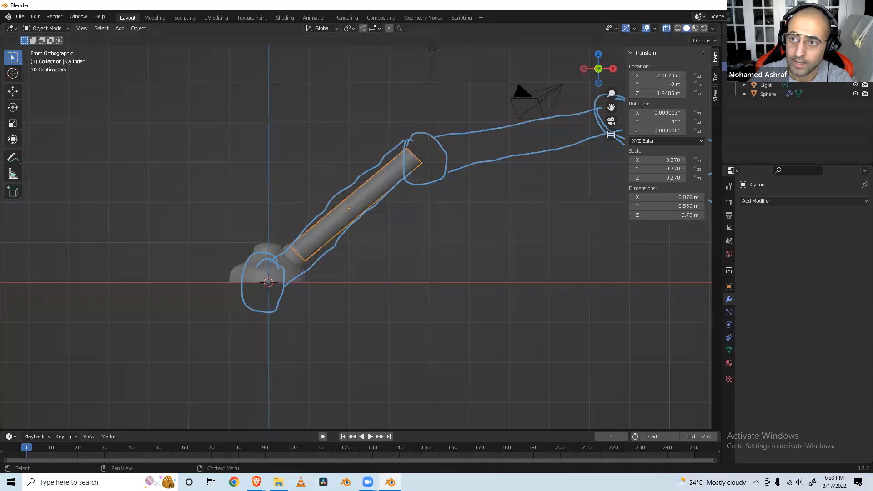
type("Link-1")
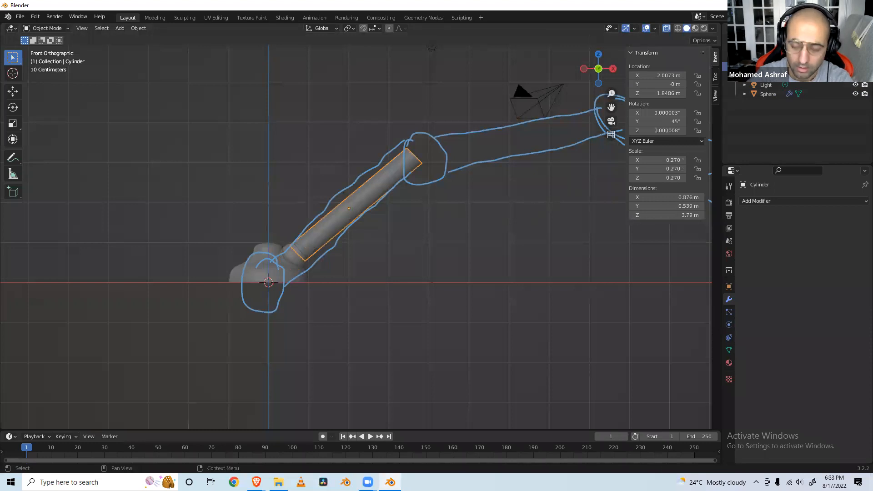
left_click(474, 277)
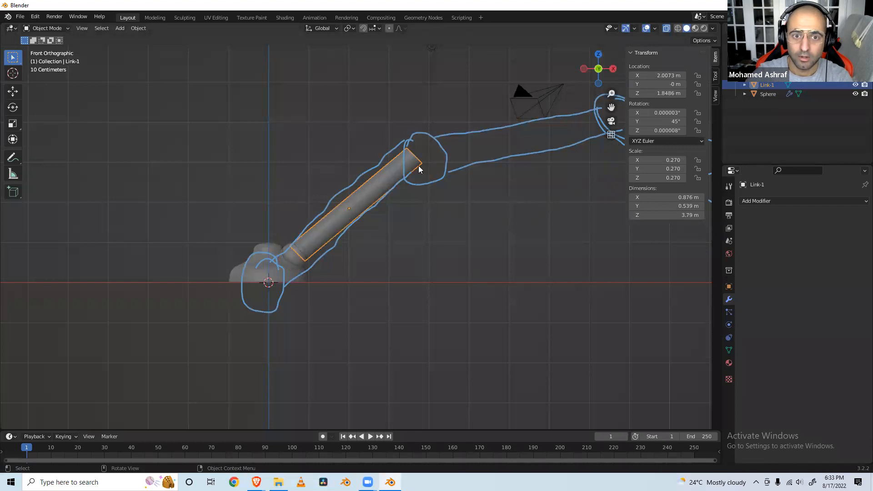
Duplicate the Joint-1 sphere and move the copy about 3.11 m in X and 2.64 m in Z to the arm's upper end.
left_click(289, 257)
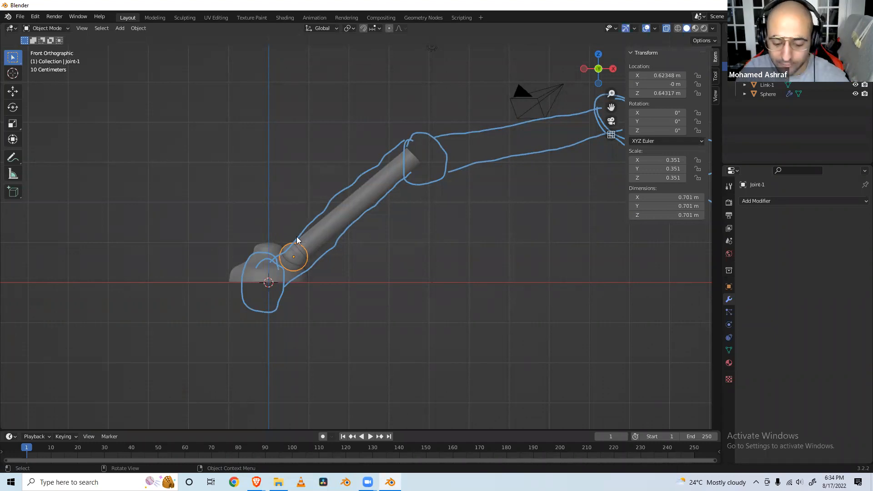
key("shift+d")
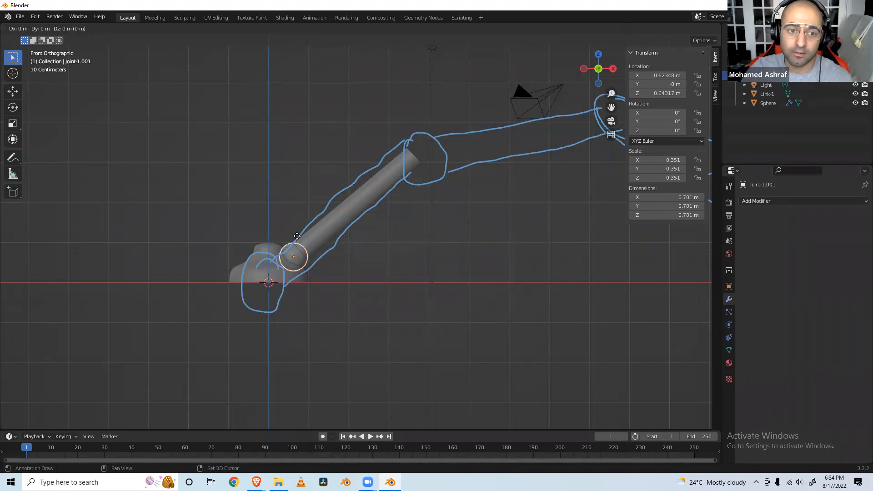
right_click(327, 251)
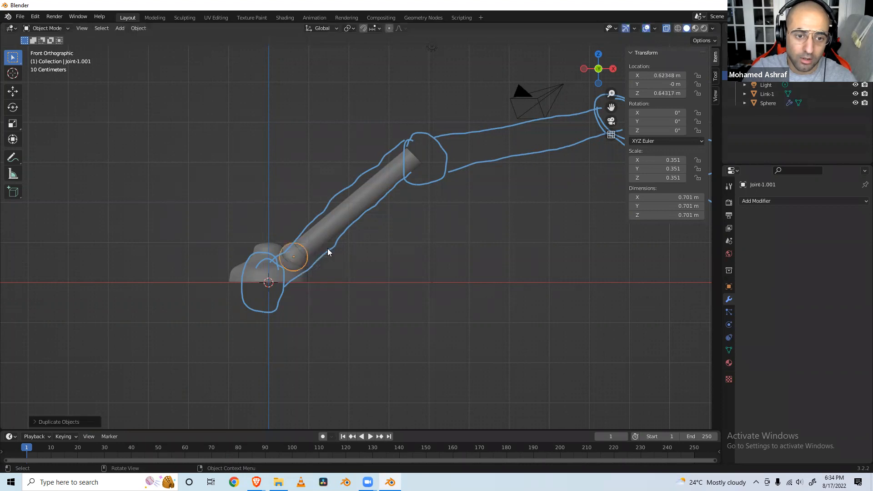
right_click(287, 262)
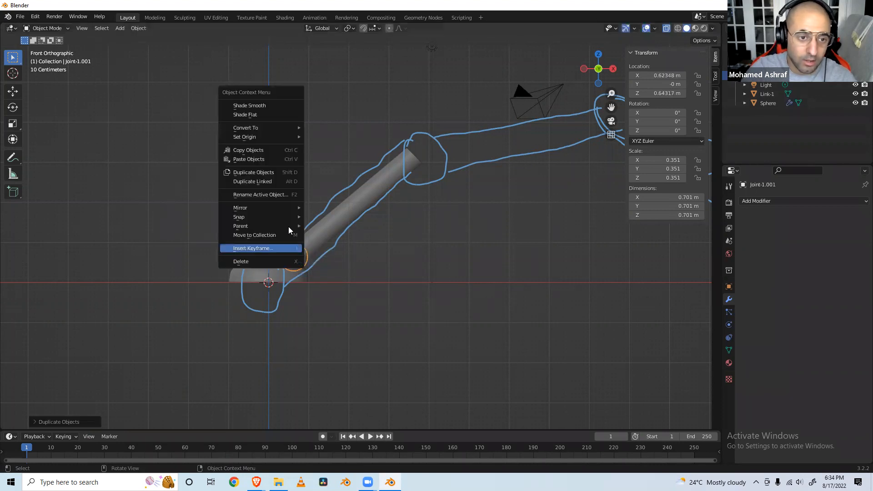
left_click(276, 181)
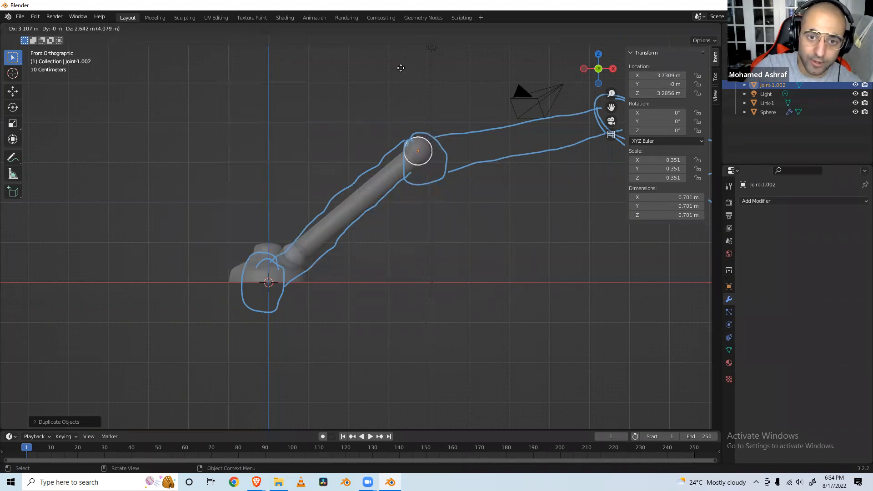
left_click(400, 68)
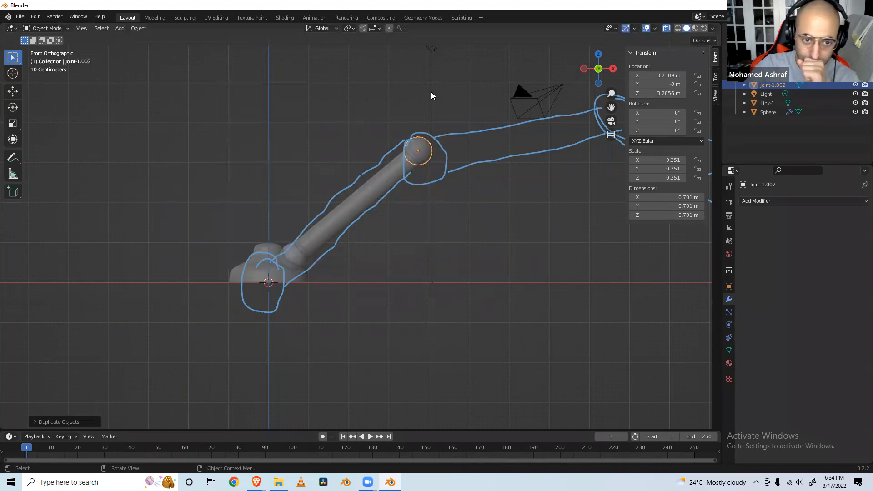
Duplicate the Link-1 cylinder and move the copy about 4.42 m in X and 1.70 m in Z over the sketched second arm segment.
left_click(380, 182)
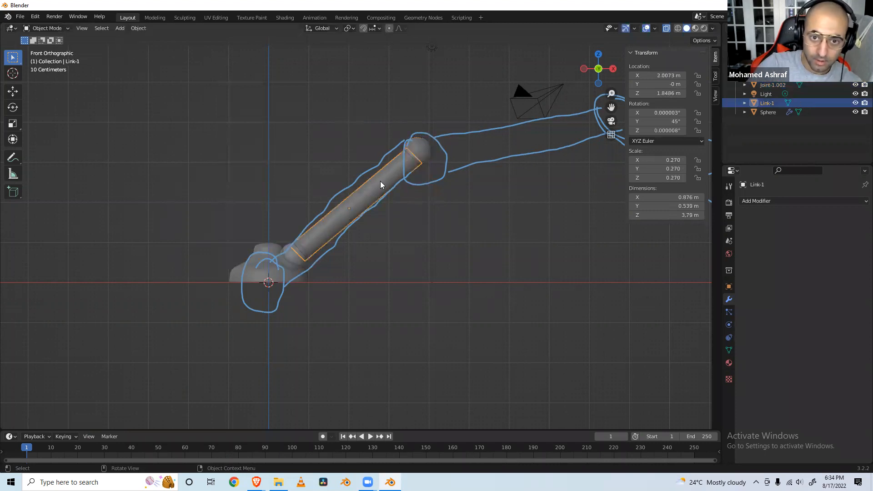
right_click(380, 183)
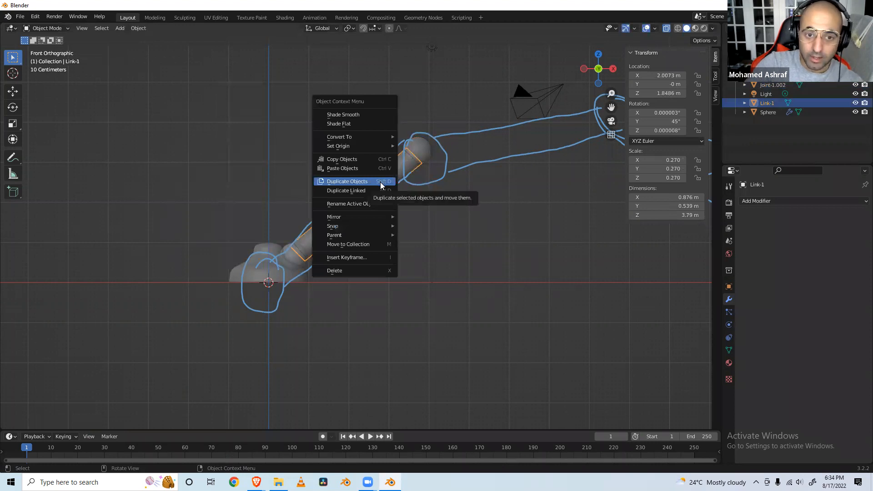
left_click(380, 182)
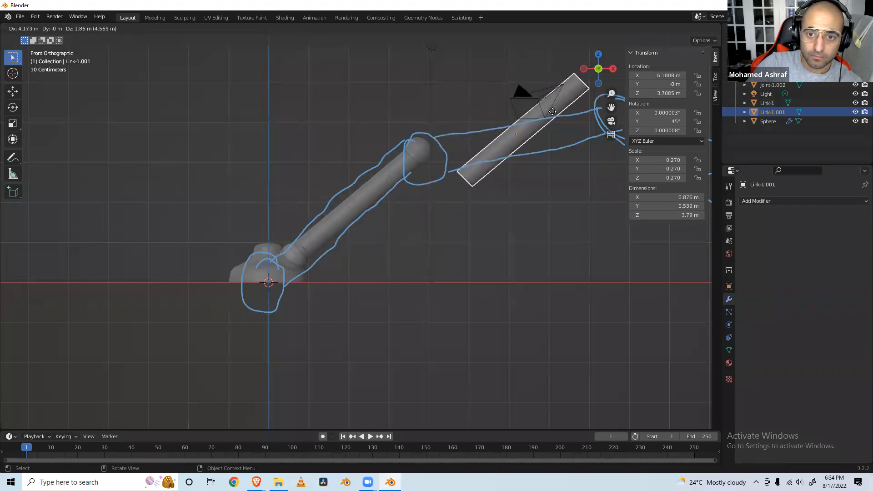
left_click(557, 115)
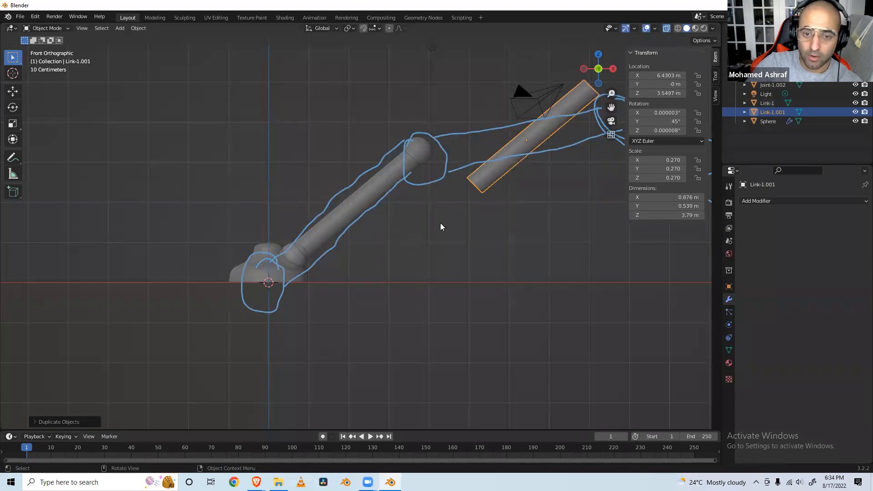
Rotate the copied link to about 79° around Y and move it about -0.86 m in X against the second joint sphere.
key("r")
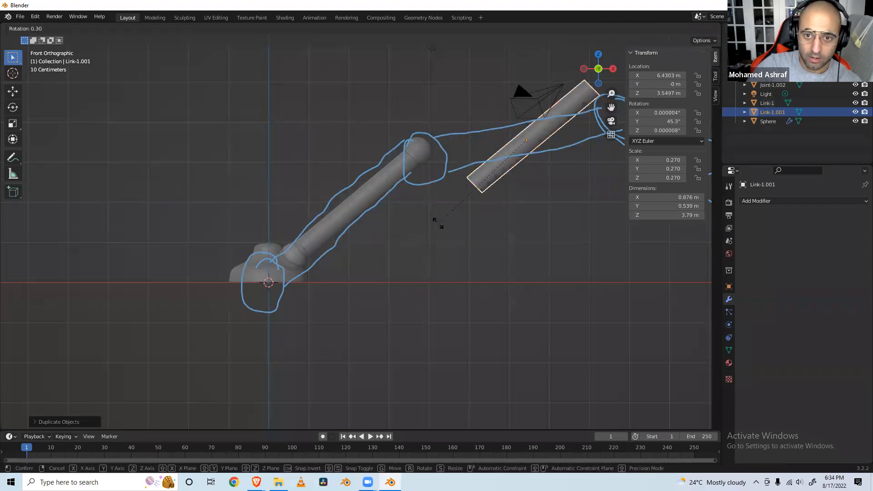
left_click(409, 160)
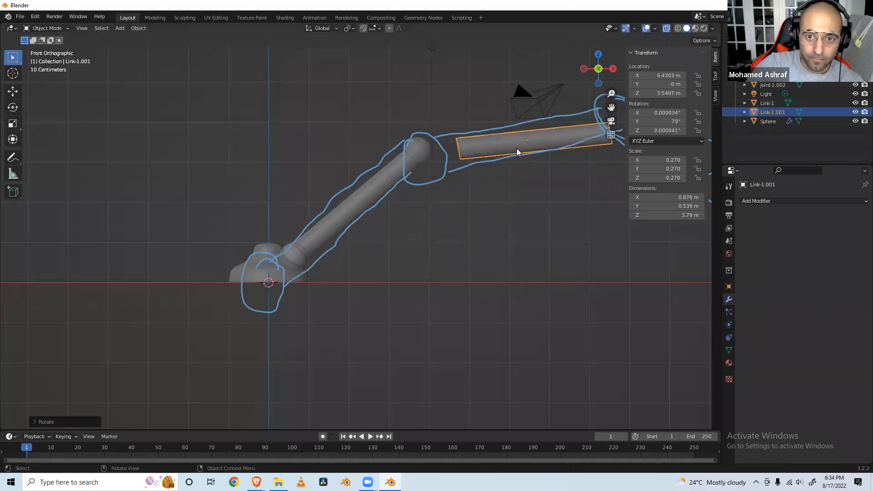
key("g")
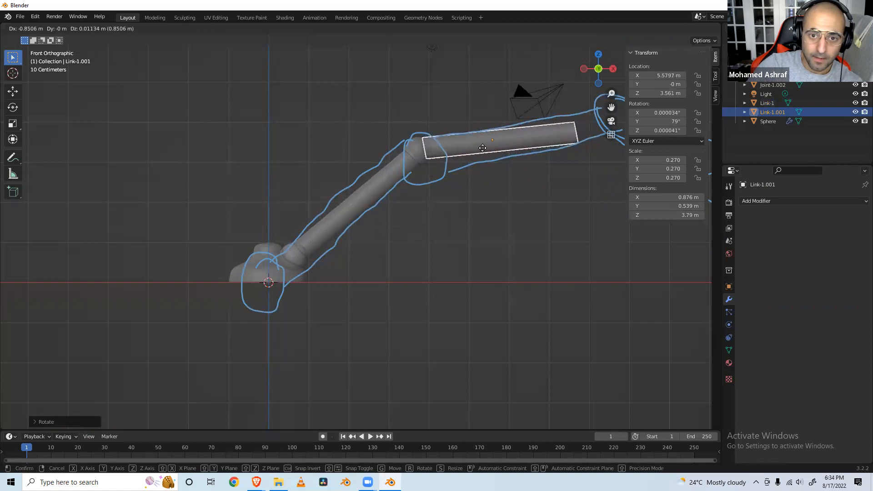
left_click(483, 151)
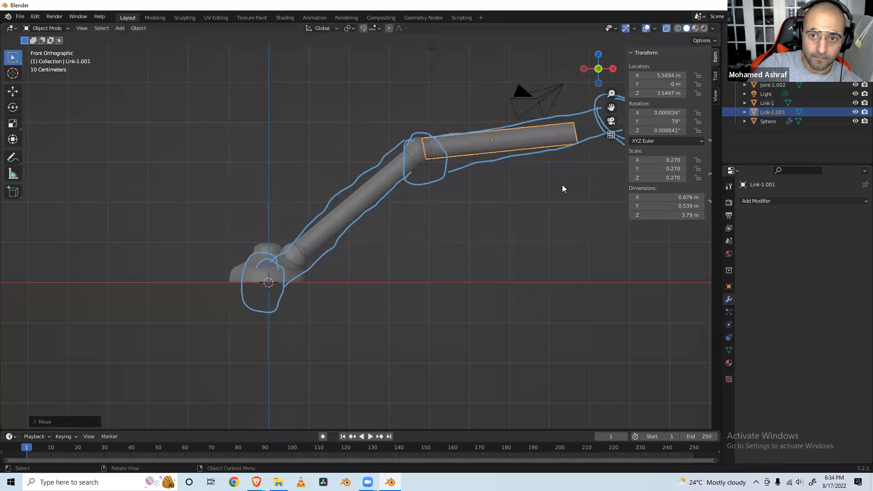
Rename the second arm cylinder as Link-2.
double_click(779, 113)
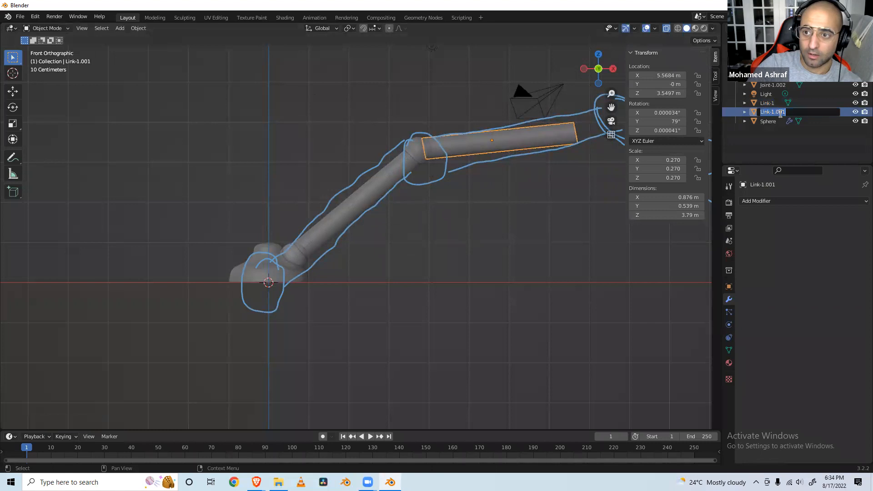
key("Right")
key("BackSpace")
key("BackSpace")
key("BackSpace")
key("BackSpace")
key("BackSpace")
type("2")
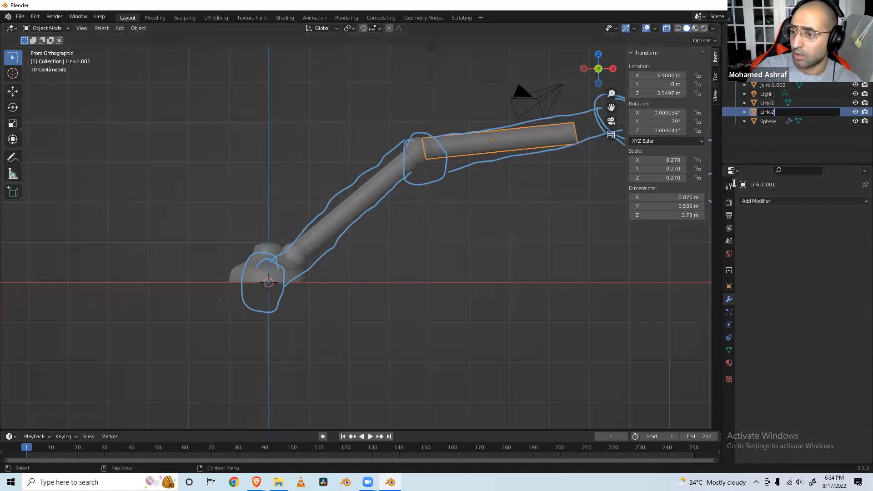
key("Return")
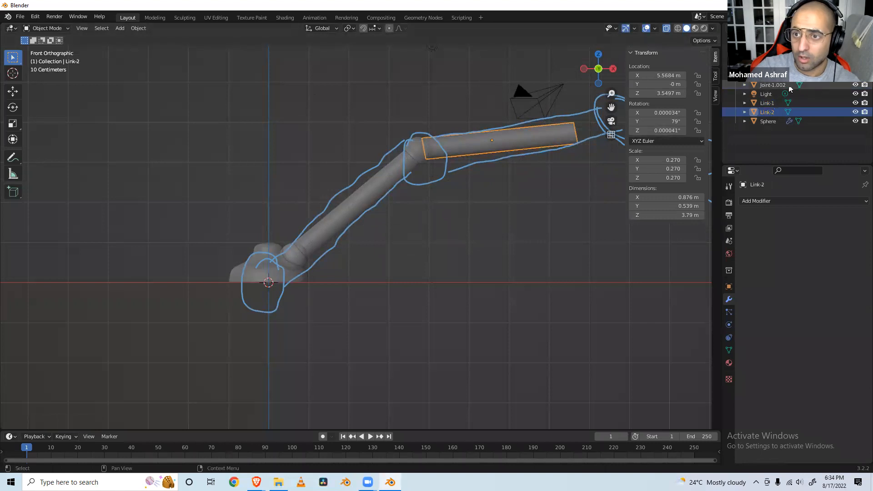
Rename the sphere between the two links as Joint-2.
double_click(773, 85)
key("Right")
key("BackSpace")
key("BackSpace")
key("BackSpace")
key("BackSpace")
key("BackSpace")
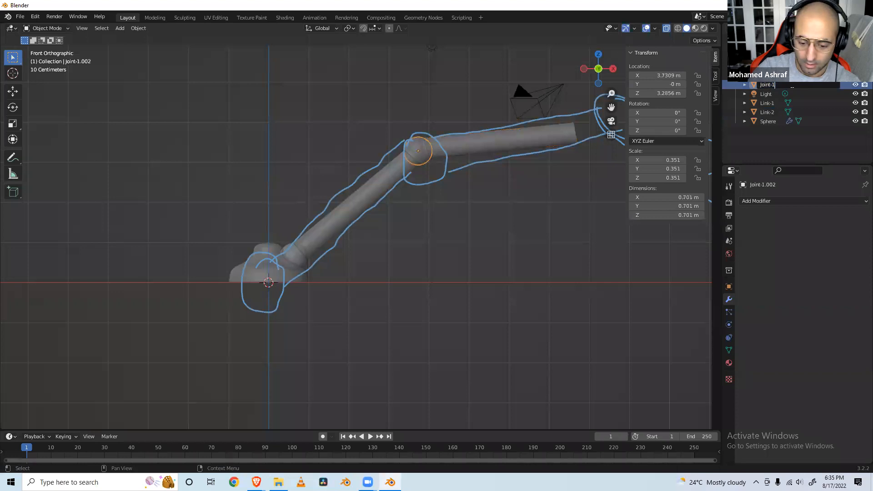
type("2")
key("Return")
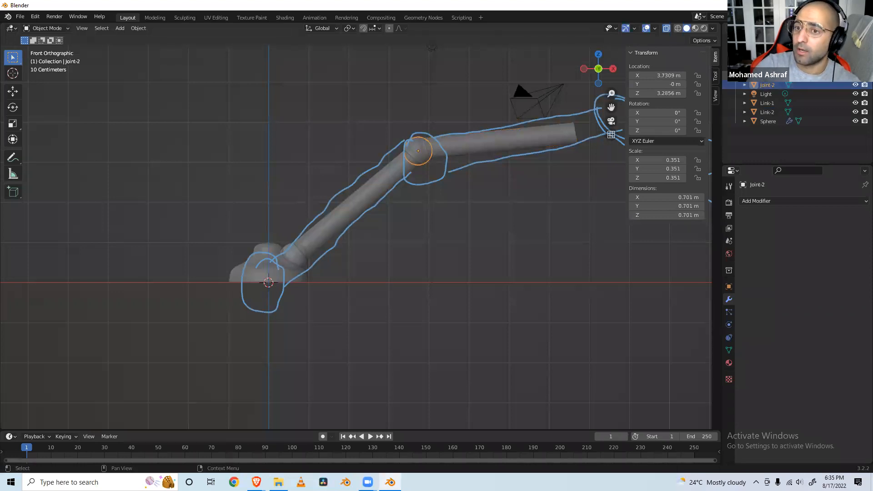
Select the surplus sphere copy Joint-1.001 on the first joint, move it slightly aside and delete it.
left_click(767, 75)
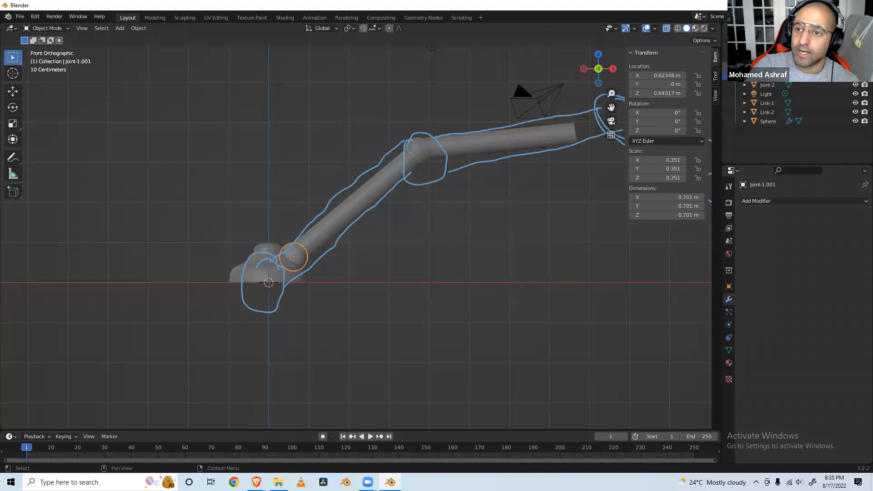
left_click(767, 75)
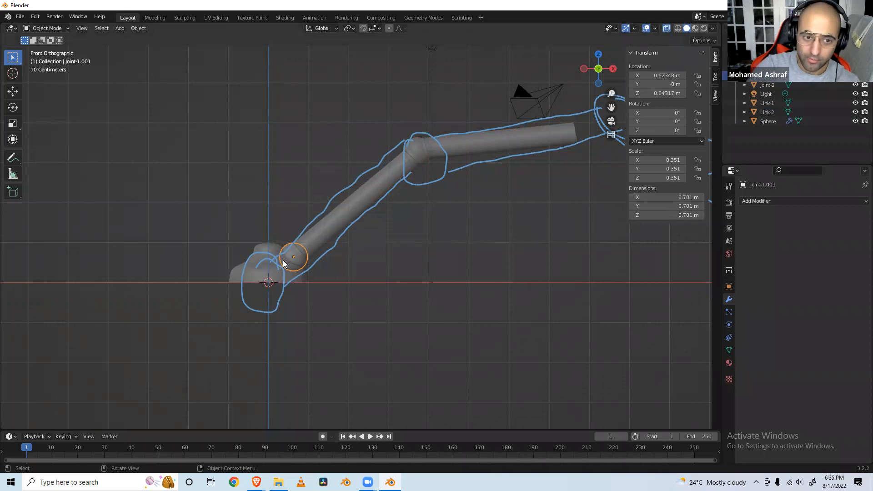
key("g")
left_click(301, 270)
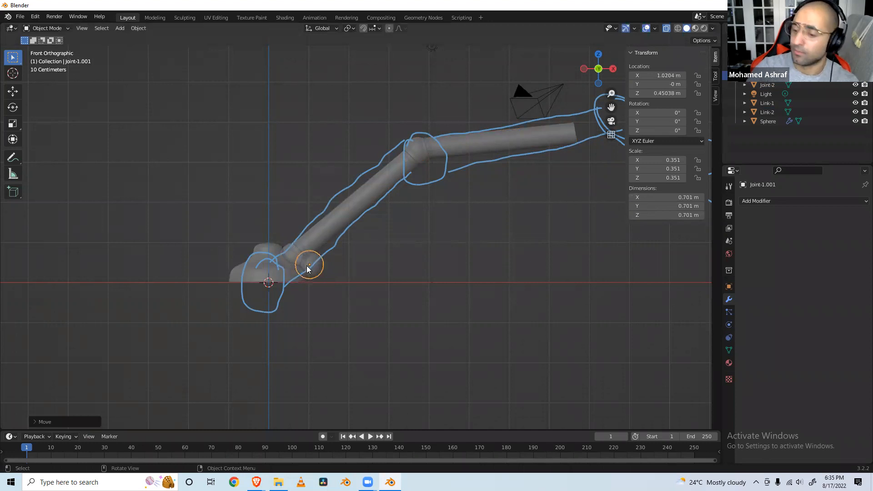
key("Delete")
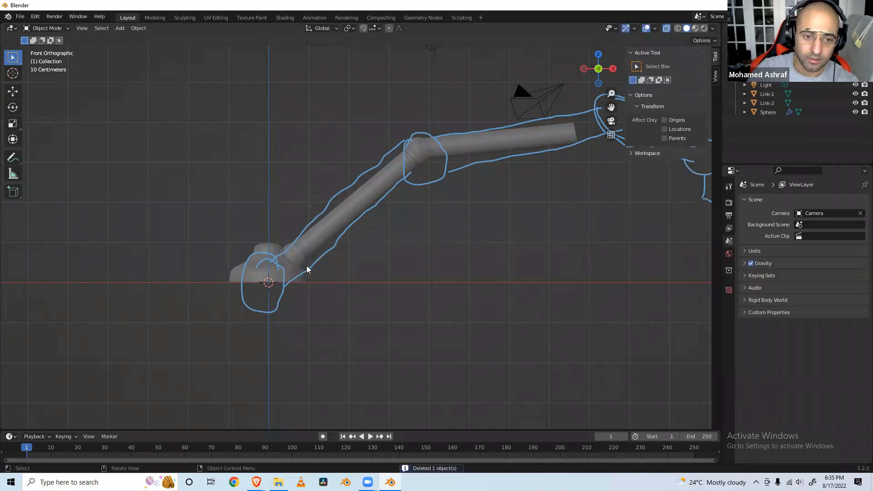
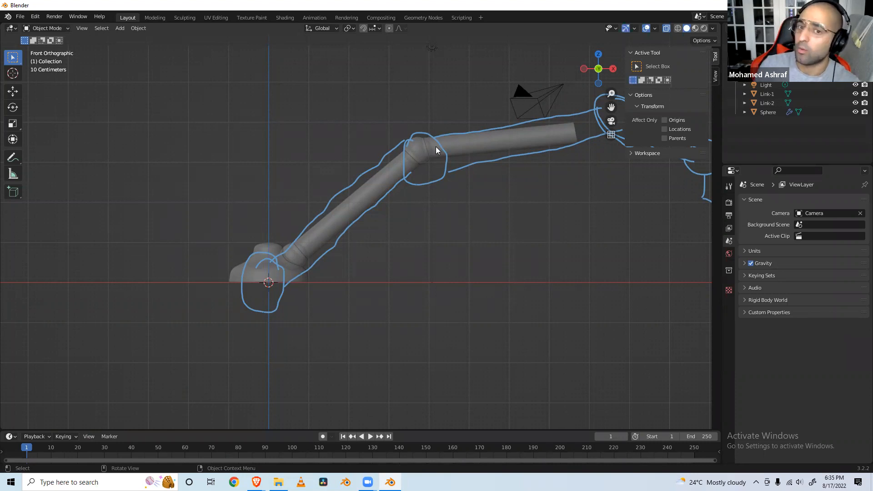
scroll(435, 196, "down", 3)
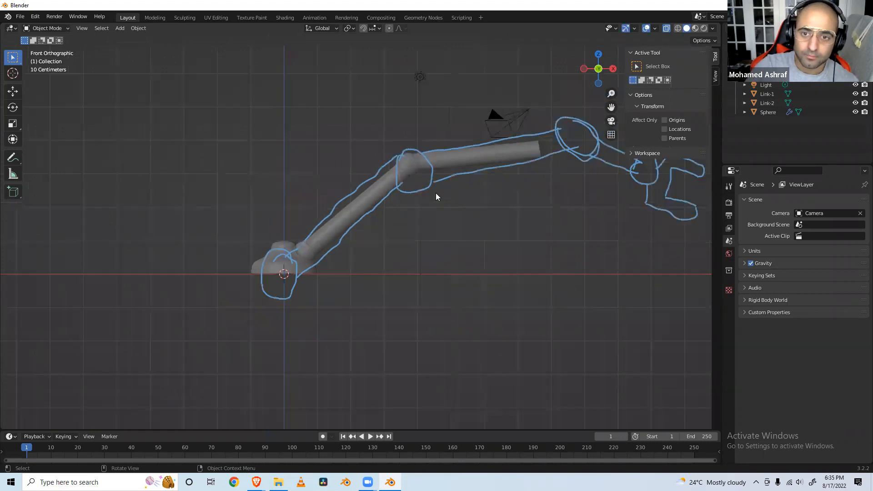
middle_click_drag(420, 195, 343, 209, "shift")
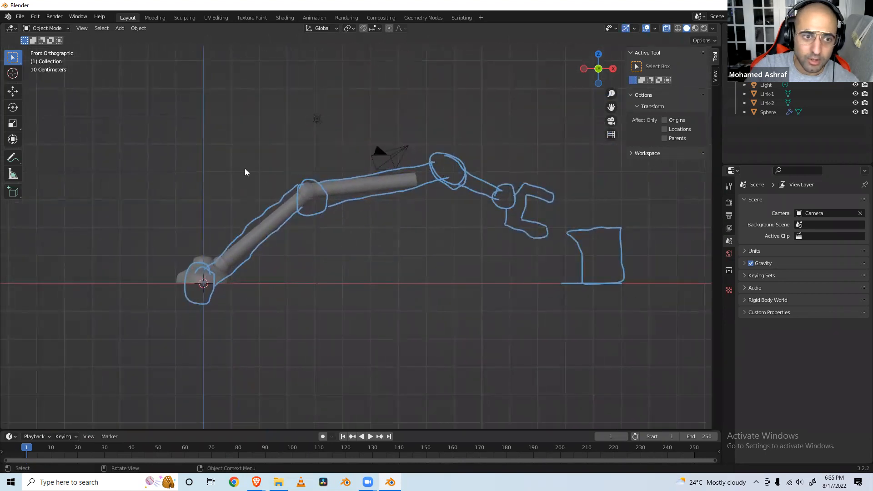
left_click(12, 158)
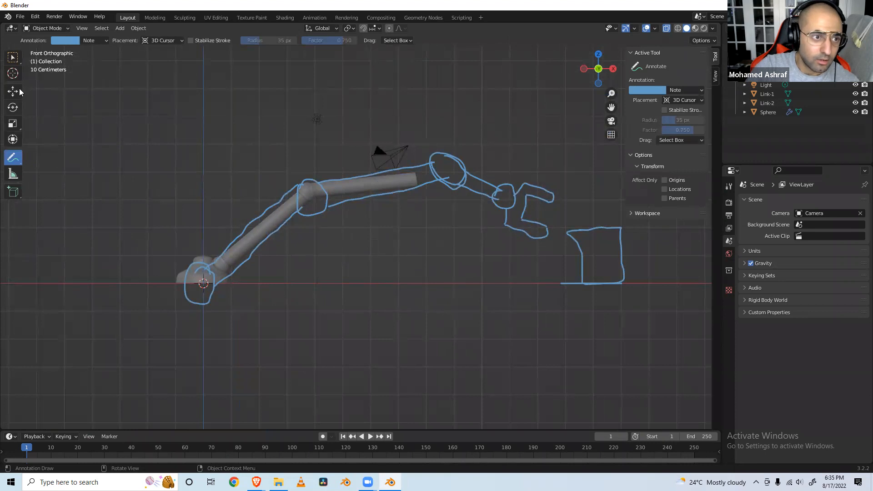
left_click(14, 57)
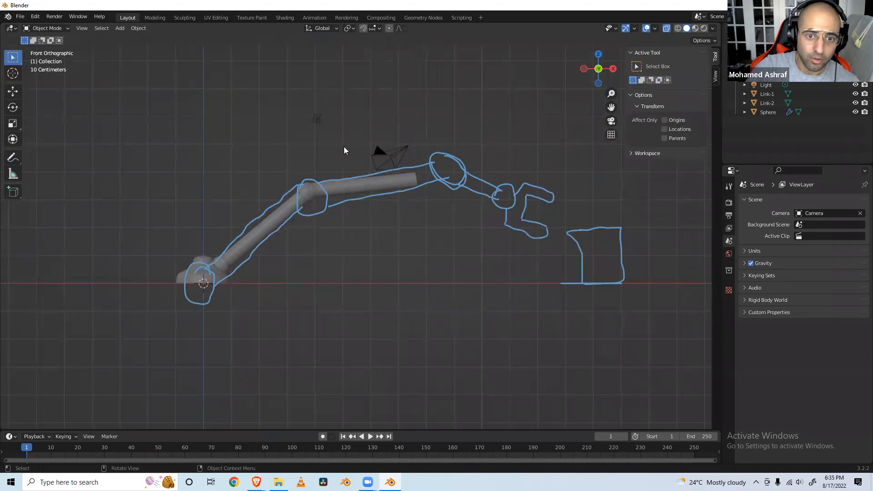
scroll(436, 178, "up", 2)
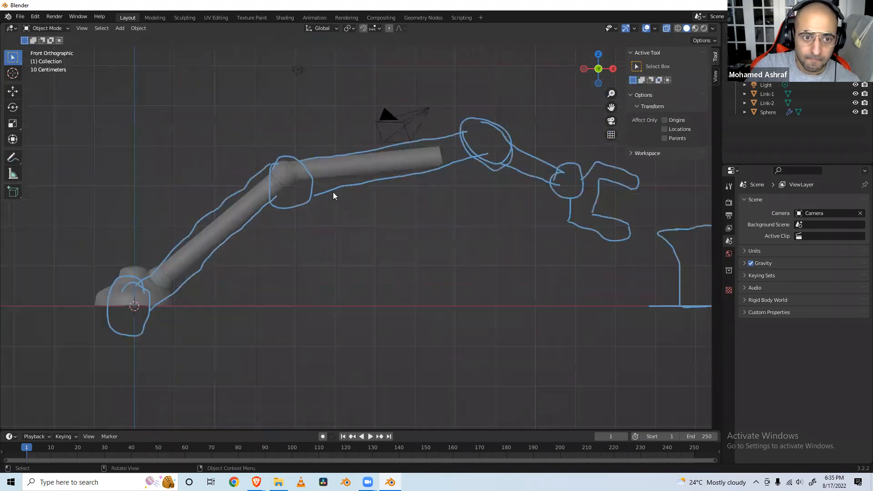
Duplicate Joint-2 and place the copy on the free end of Link-2, at about X 7.85 m, Z 3.78 m.
left_click(285, 177)
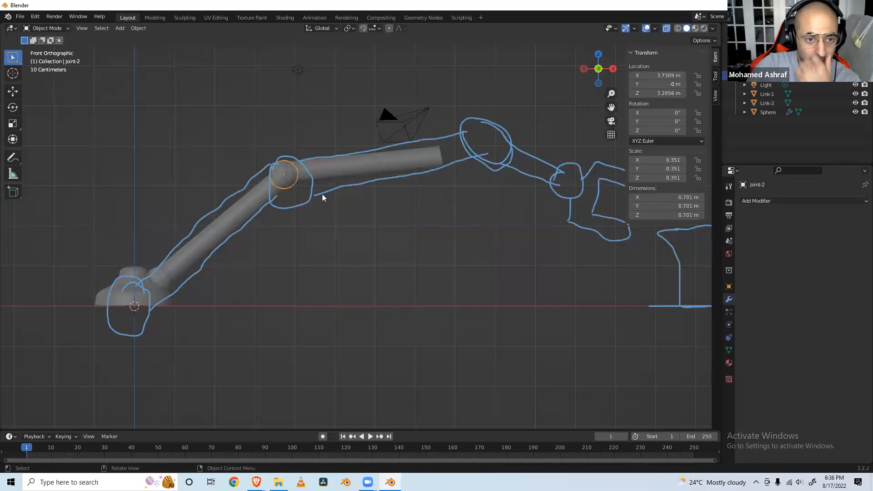
right_click(281, 171)
left_click(281, 170)
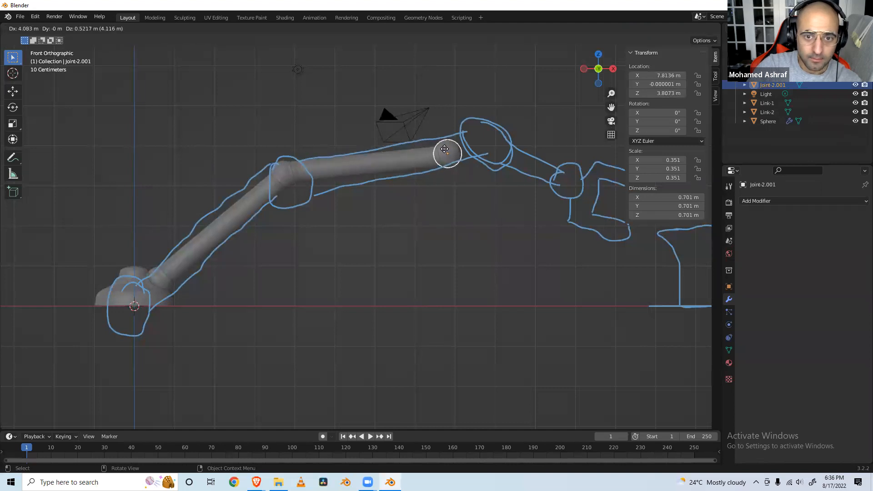
left_click(446, 152)
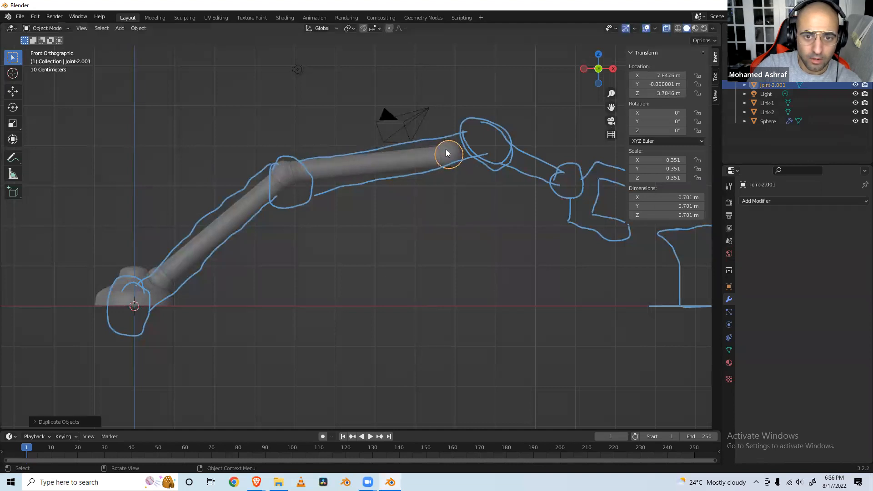
Duplicate Link-2 to about X 9.9 m, Z 3.53 m and rotate the copy to about 121° around Y.
left_click(357, 163)
right_click(358, 162)
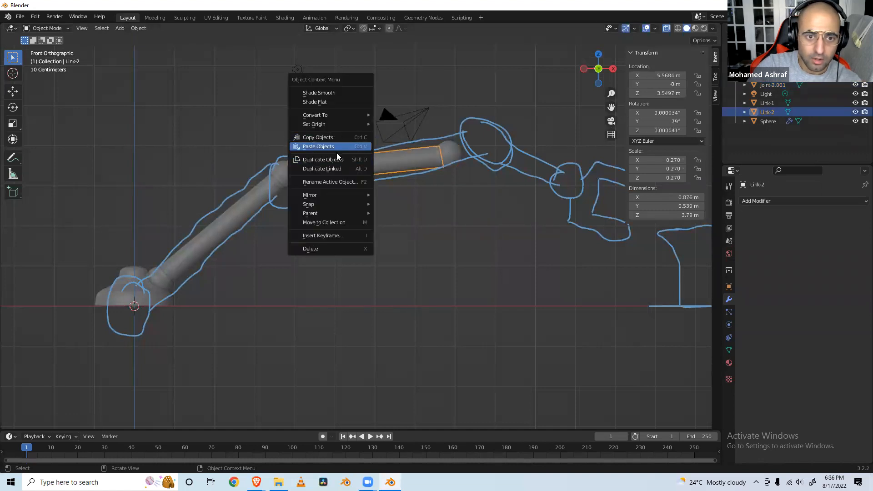
left_click(337, 159)
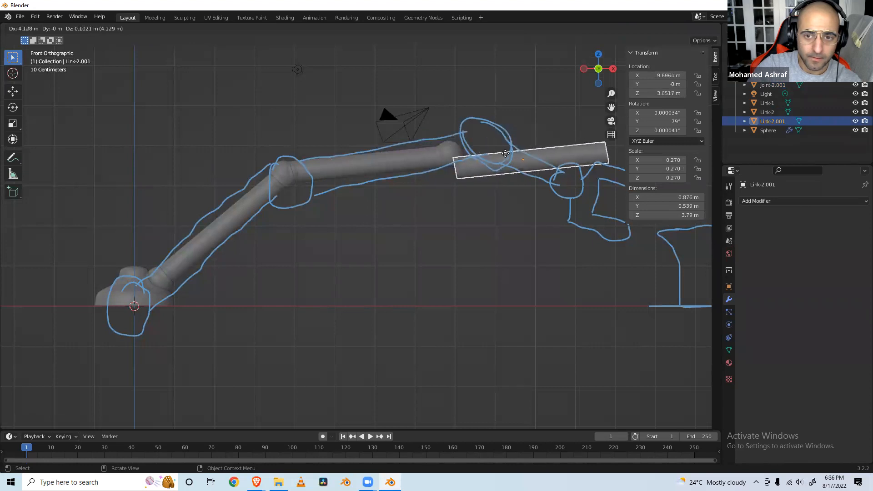
left_click(510, 158)
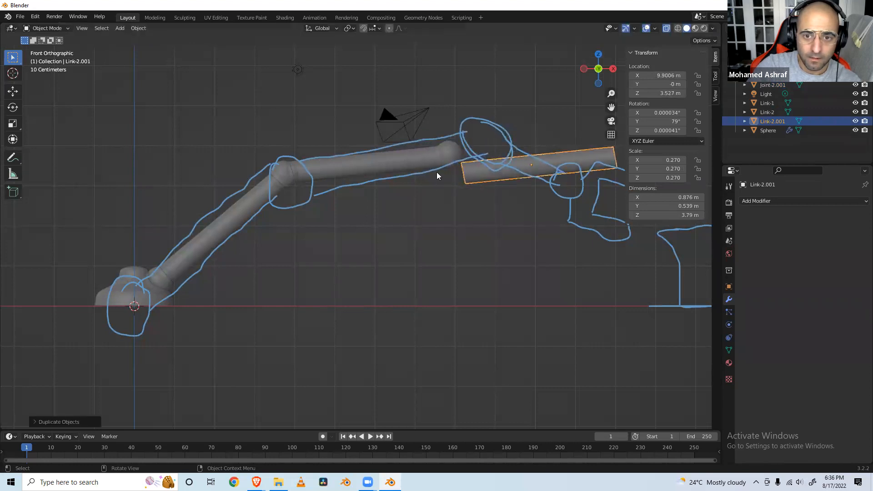
key("r")
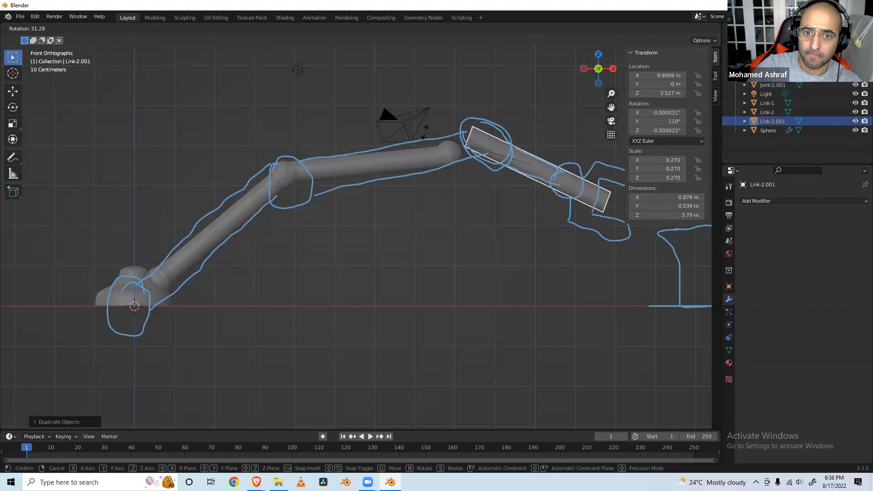
left_click(428, 128)
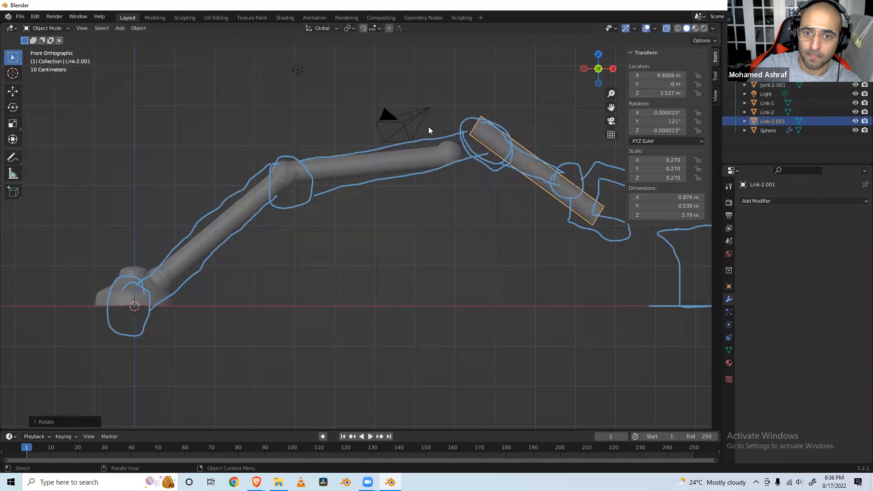
Move the copied link by about -0.59 m in X and -0.76 m in Z and scale it to about 0.189.
key("g")
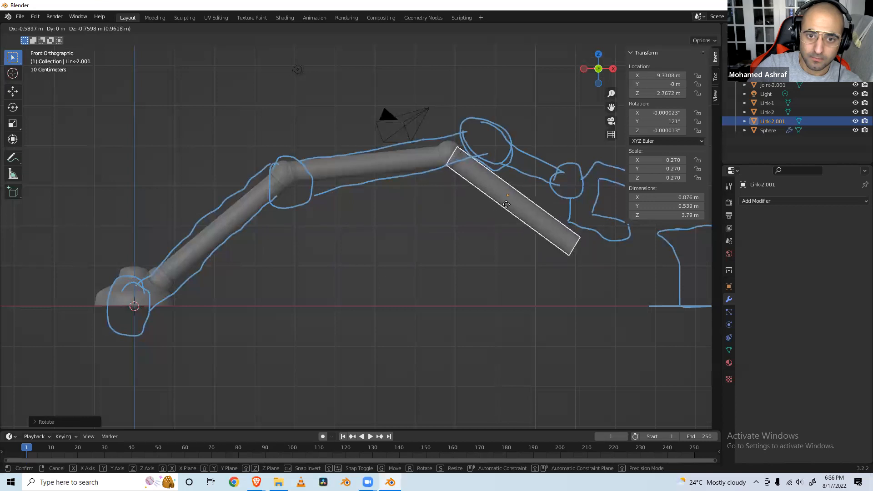
left_click(508, 207)
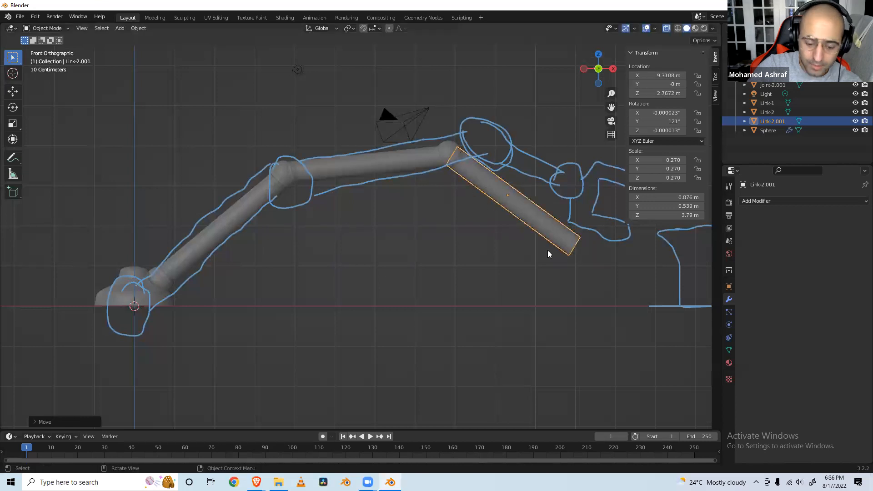
key("s")
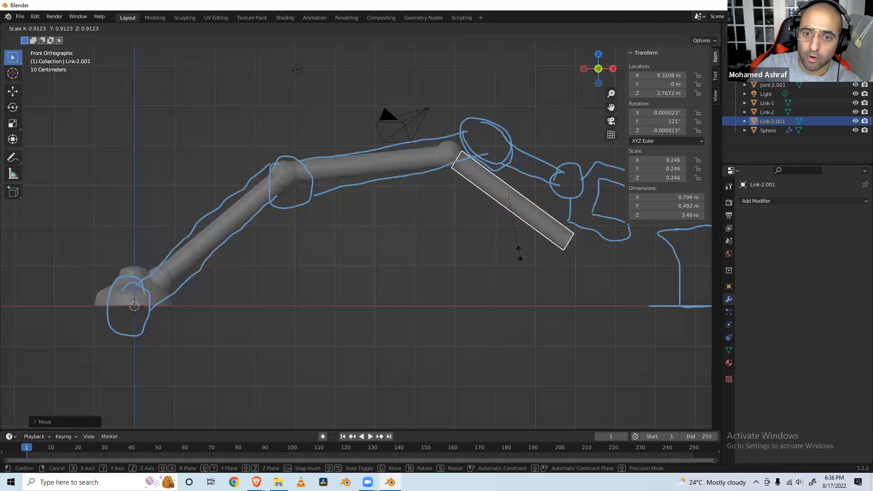
left_click(520, 240)
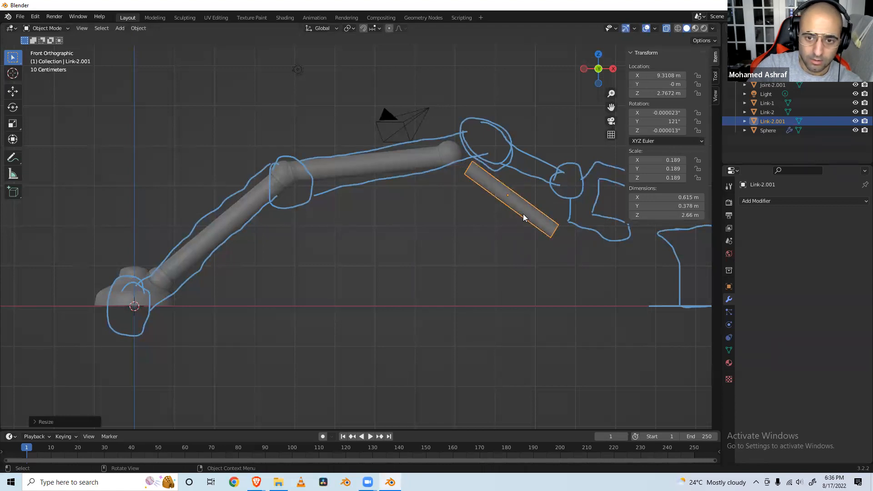
Shorten the copied link to about 1.65 m by moving its far-end vertices, and place it against the end joint at about X 8.97 m, Z 3.03 m.
left_click(54, 29)
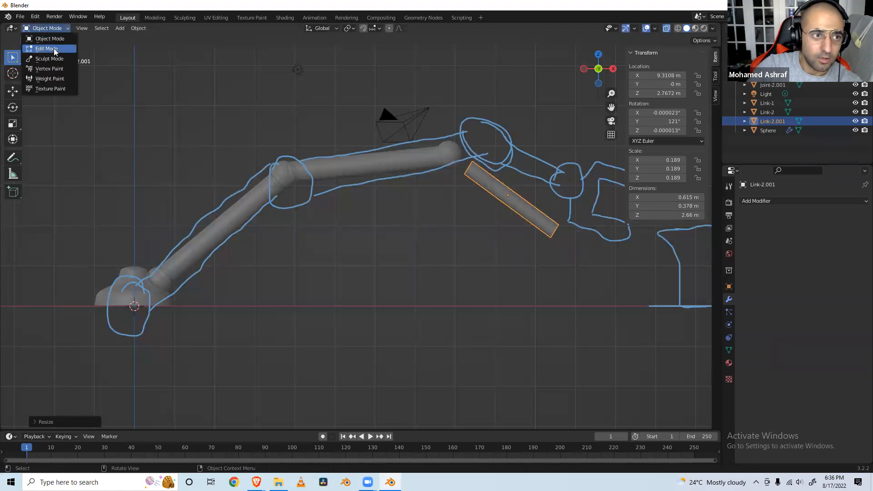
left_click(50, 40)
left_click_drag(569, 210, 541, 258)
key("g")
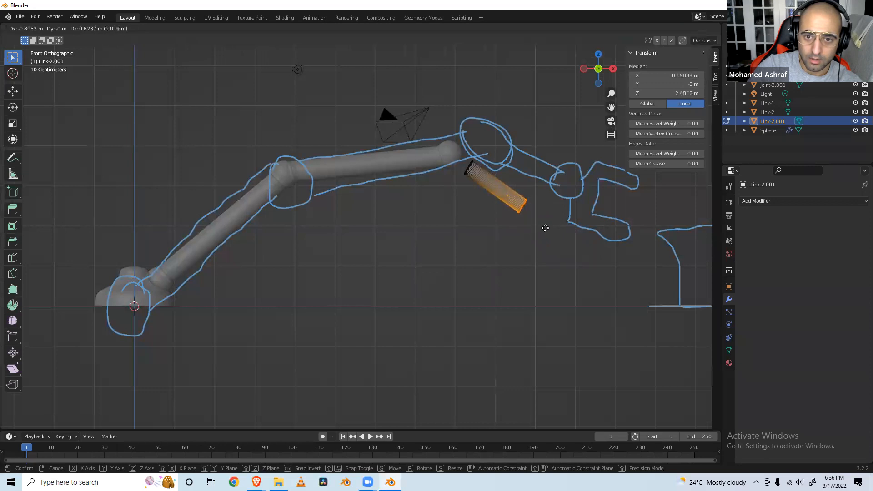
left_click(545, 228)
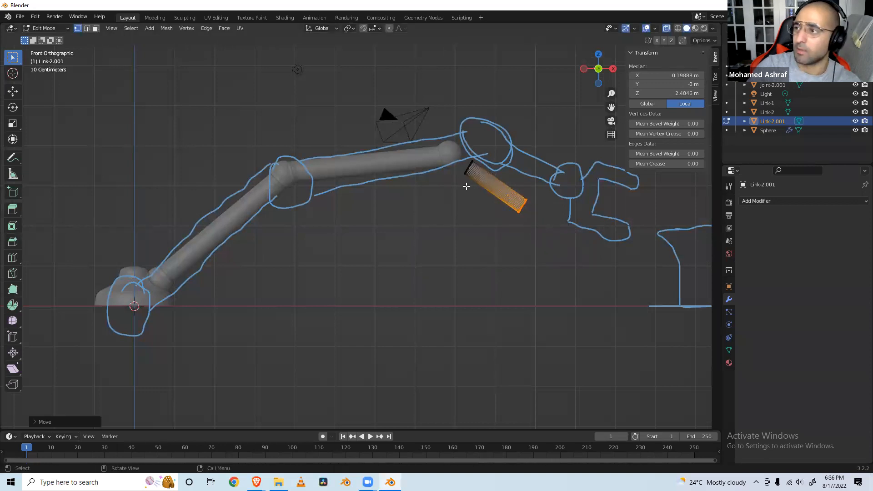
left_click(459, 221)
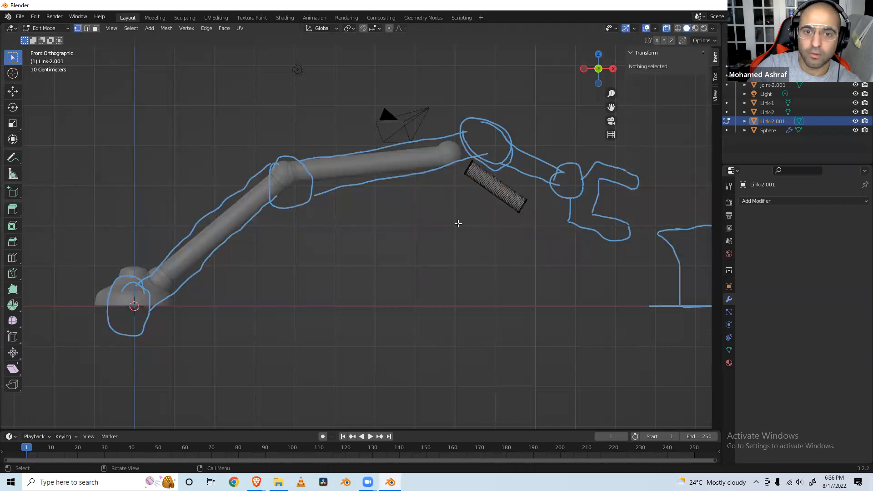
left_click(67, 28)
left_click(45, 34)
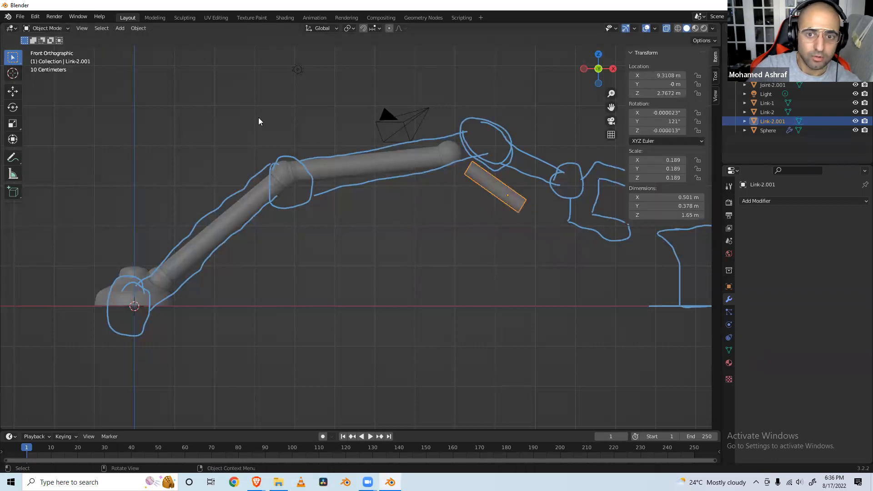
key("g")
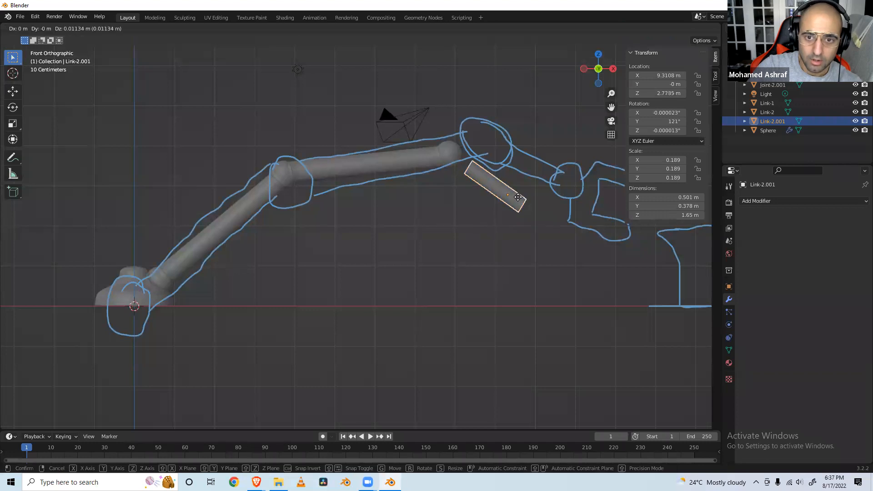
left_click(505, 191)
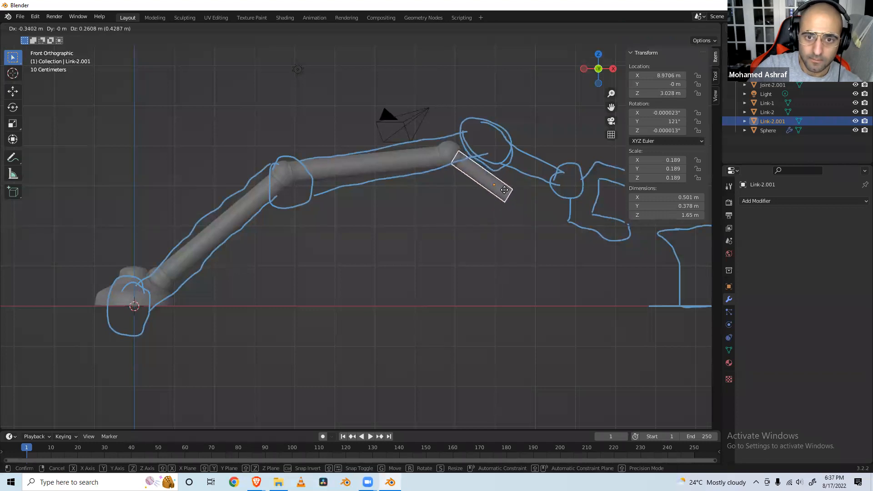
Shorten Link-2 to about 2.61 m by moving its far-end vertices about -1.19 m in X and -0.08 m in Z.
left_click(408, 160)
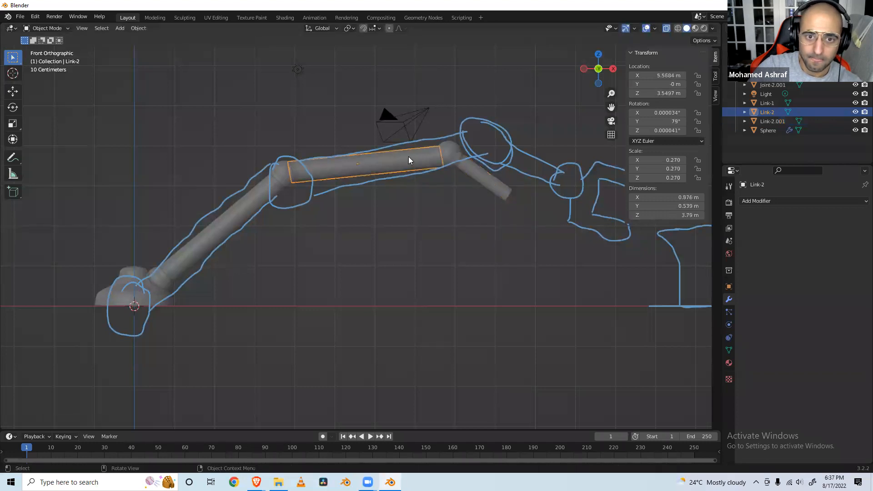
left_click(67, 28)
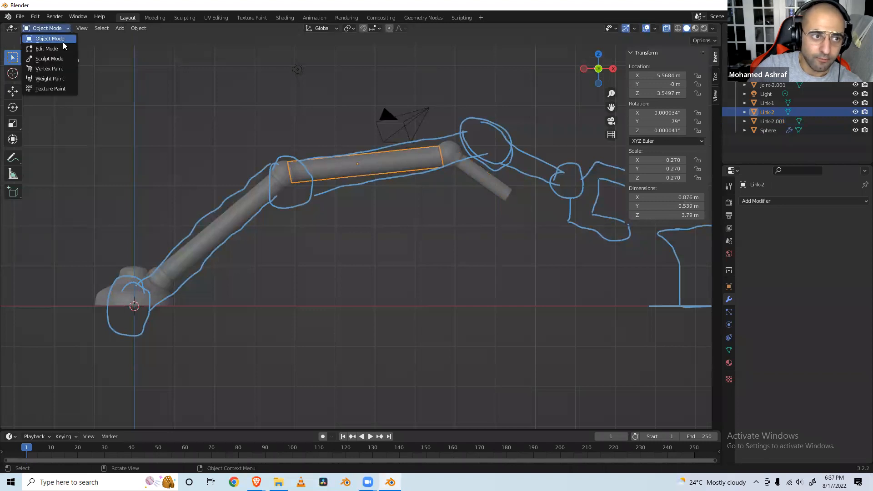
left_click(59, 39)
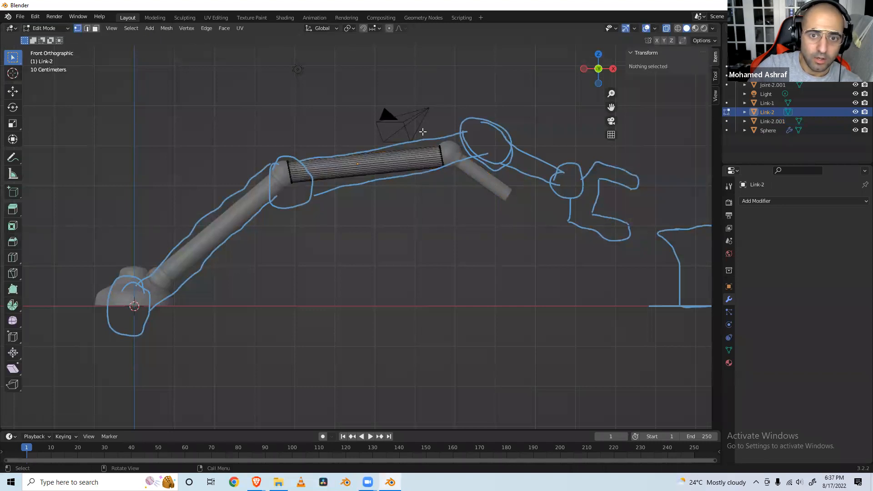
left_click_drag(426, 131, 456, 183)
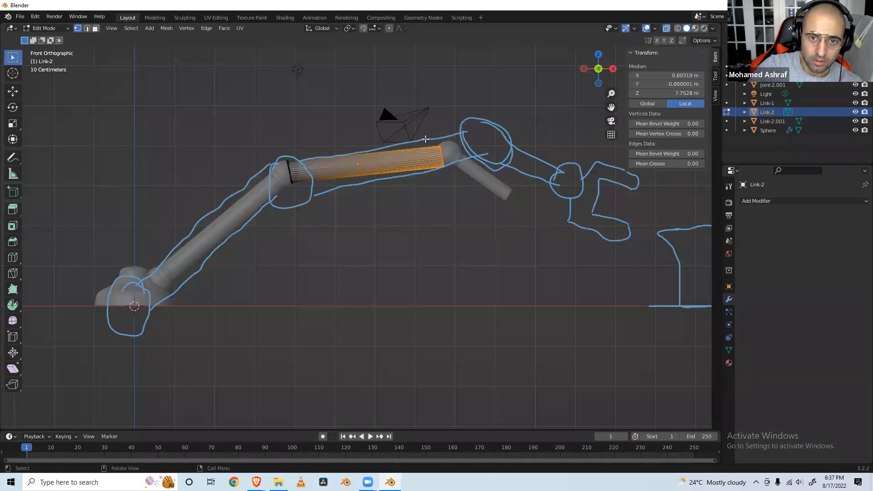
key("g")
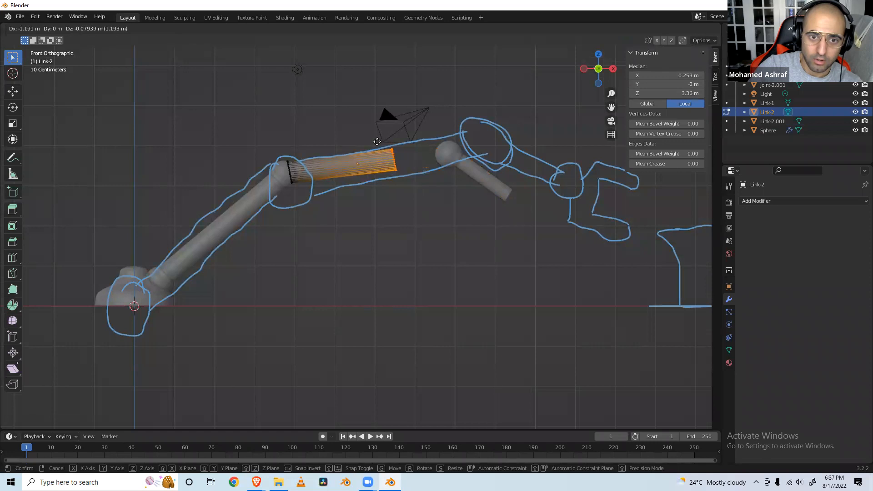
left_click(377, 141)
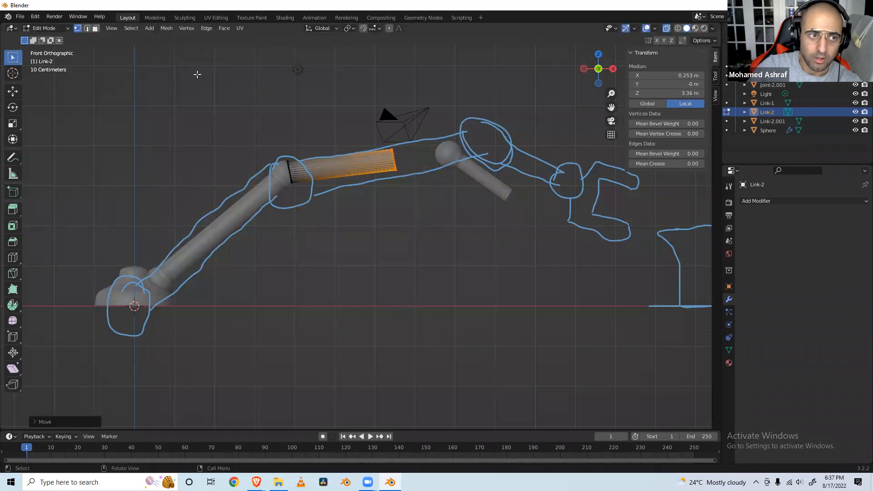
left_click(65, 28)
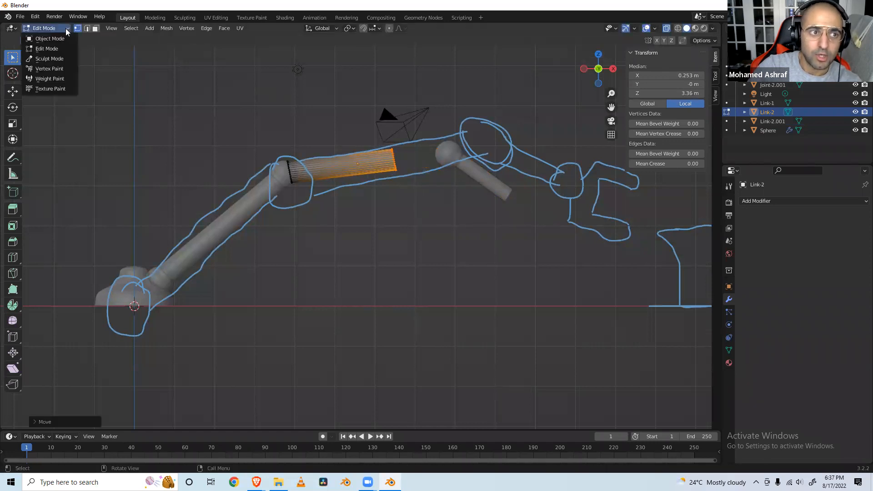
left_click(59, 39)
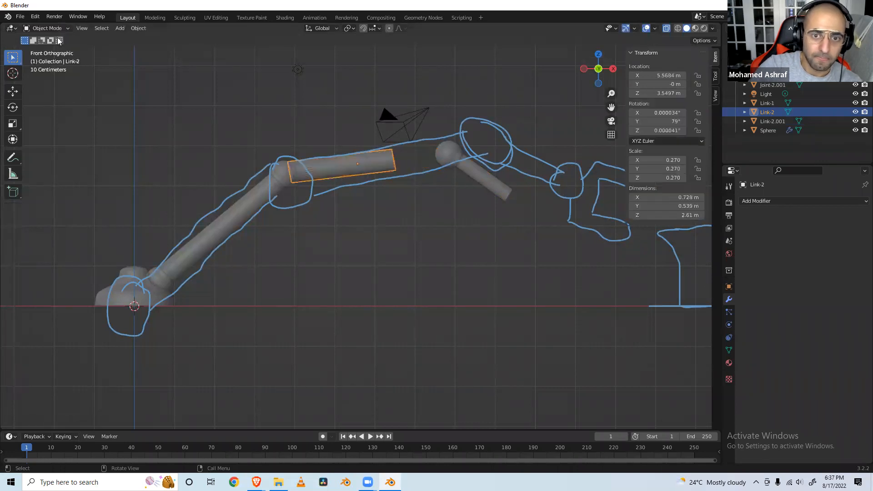
left_click(396, 182)
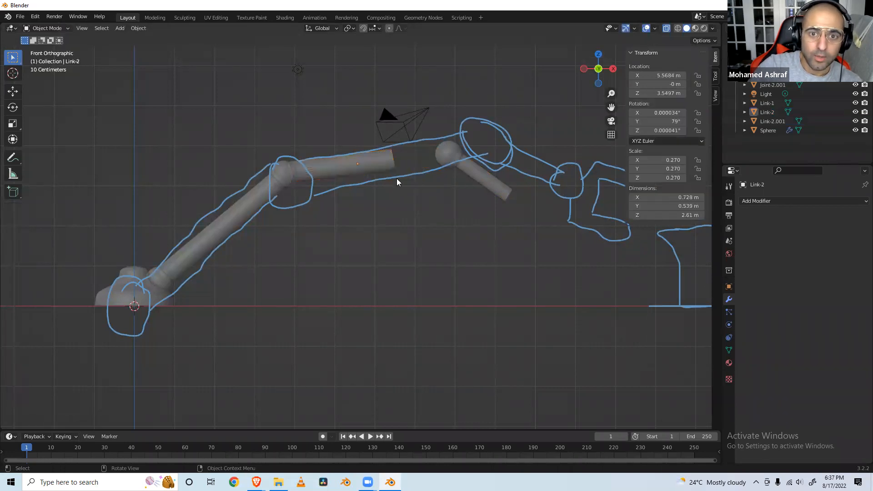
Move the end joint and the short third link together about -1.2 m in X onto the shortened end of Link-2.
left_click(436, 149)
left_click(493, 189, "shift")
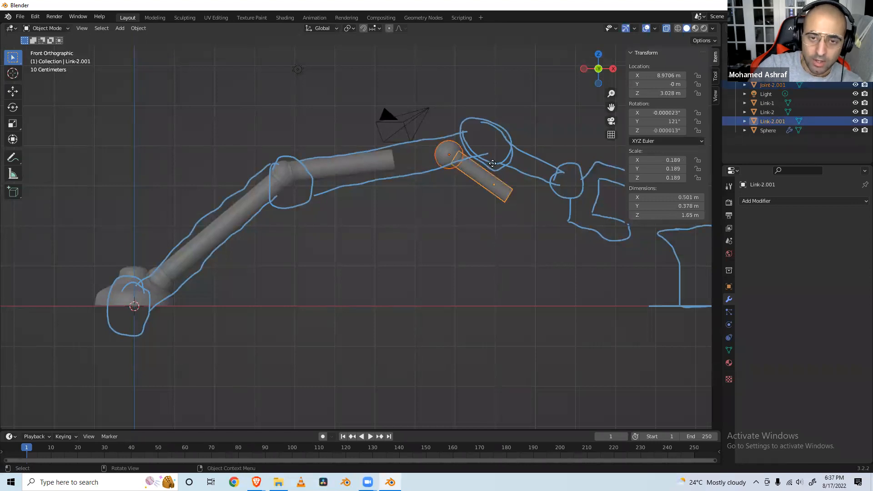
key("g")
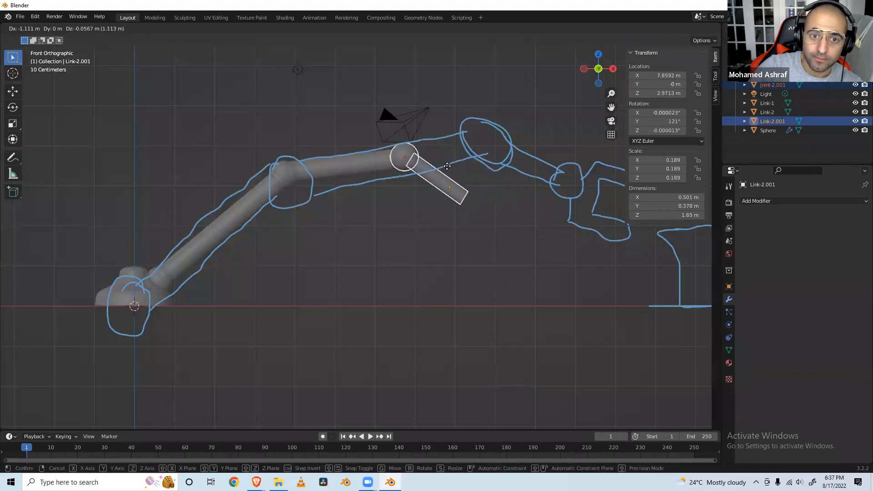
left_click(445, 167)
Select Link-2 and the third link together and try rotating, moving and scaling them as a group.
left_click(434, 192)
left_click(435, 177)
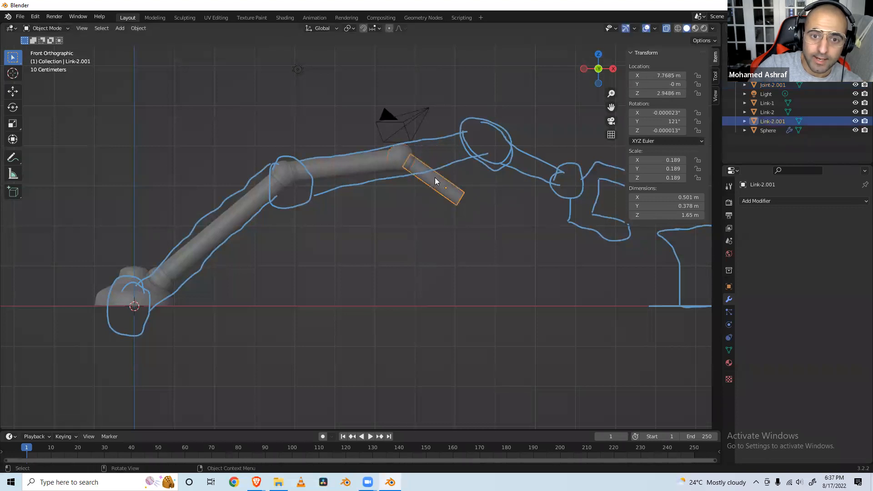
left_click(377, 160, "shift")
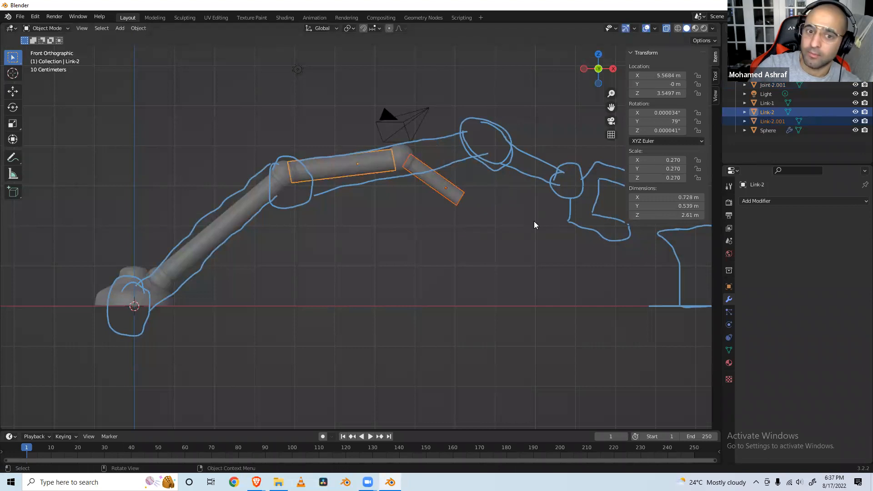
key("r")
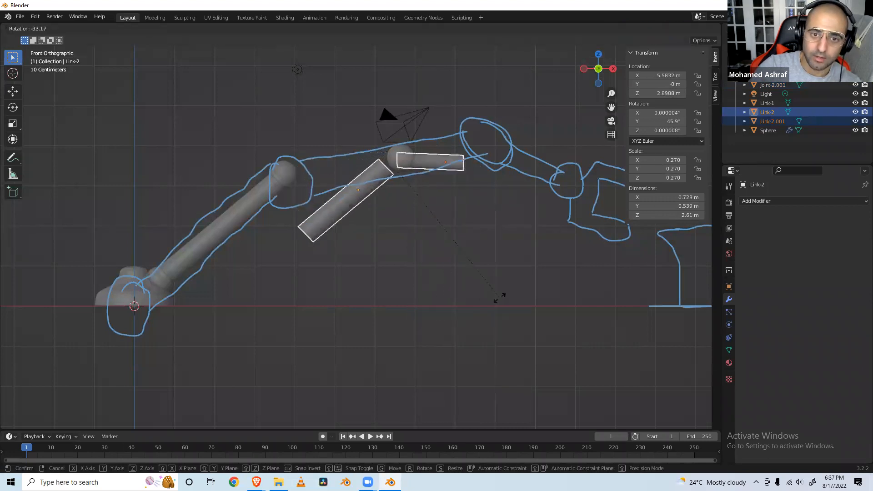
key("Escape")
key("g")
key("Escape")
key("s")
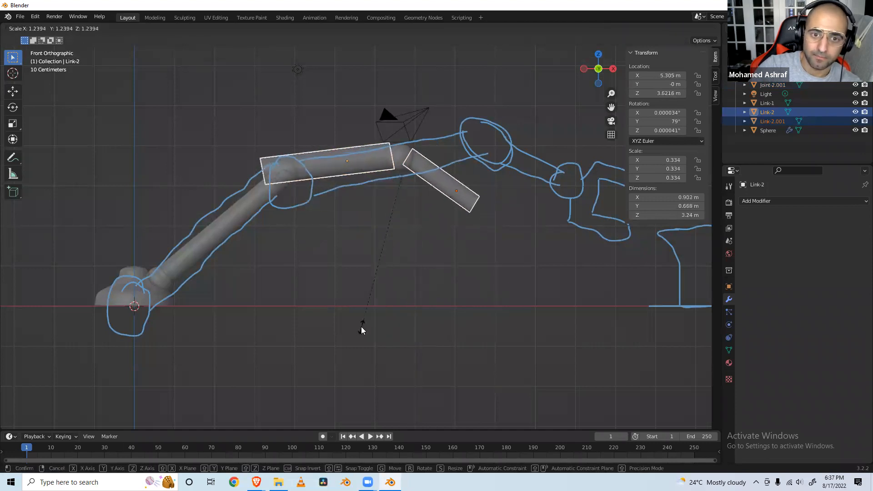
key("Escape")
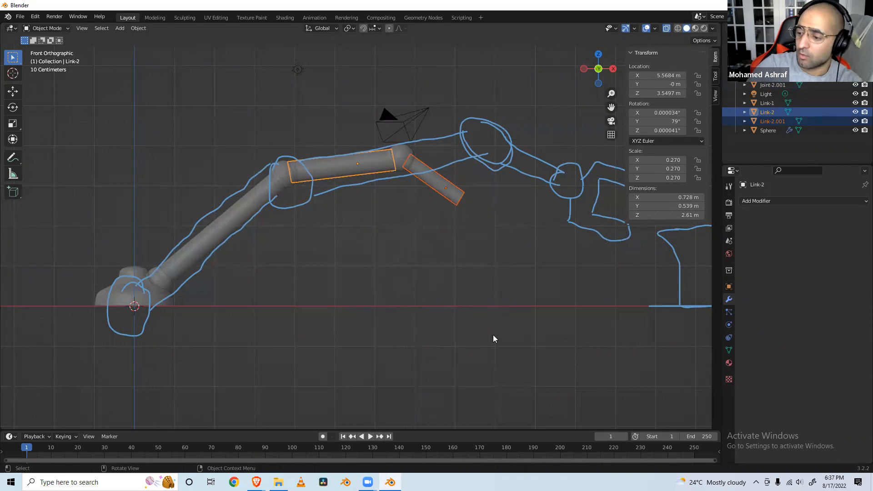
Rename the short third link, Link-2.001, as Link-3.
left_click(389, 237)
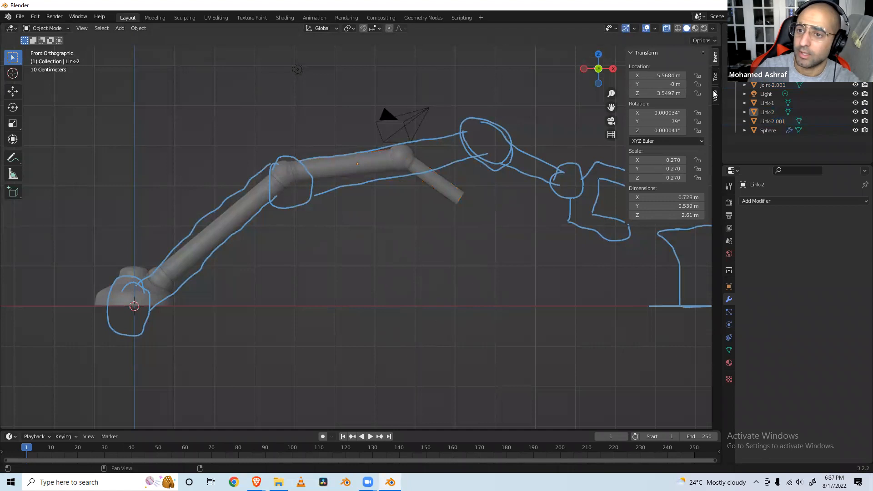
left_click(774, 115)
double_click(774, 121)
type("Link-3")
key("Return")
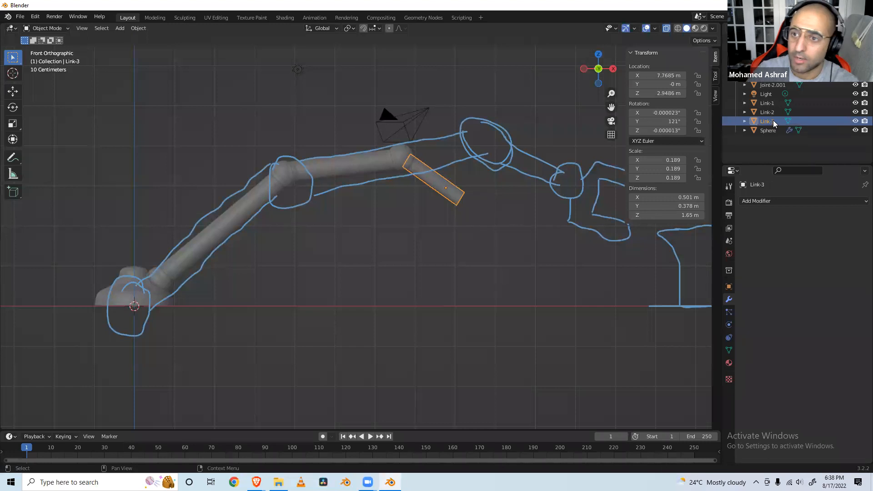
Rename the joint between Link-2 and Link-3 as Joint-3.
double_click(773, 84)
type("Joint-2")
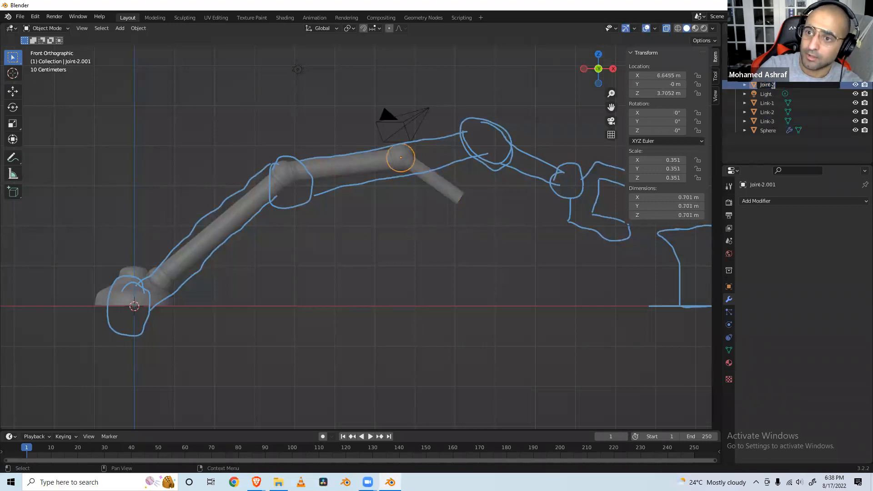
key("BackSpace")
key("BackSpace")
type("-3")
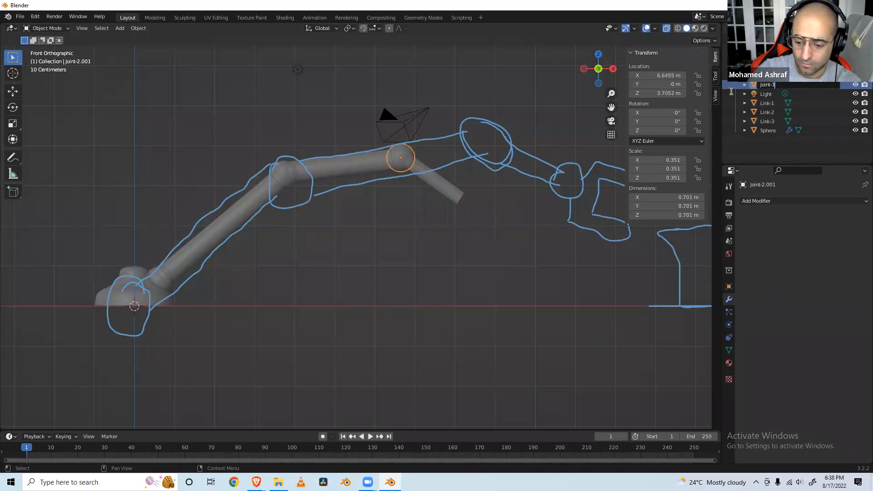
key("Return")
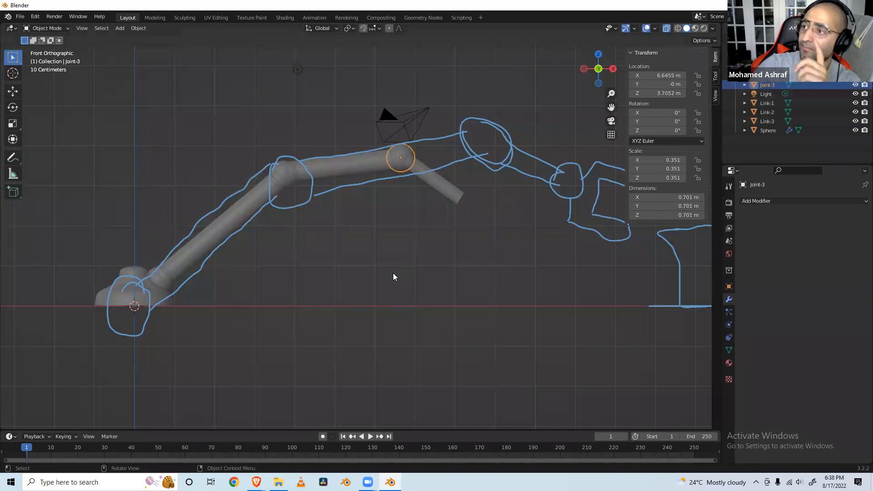
Save the project on the Desktop under the file name "Robot Arm .blend".
key("ctrl+s")
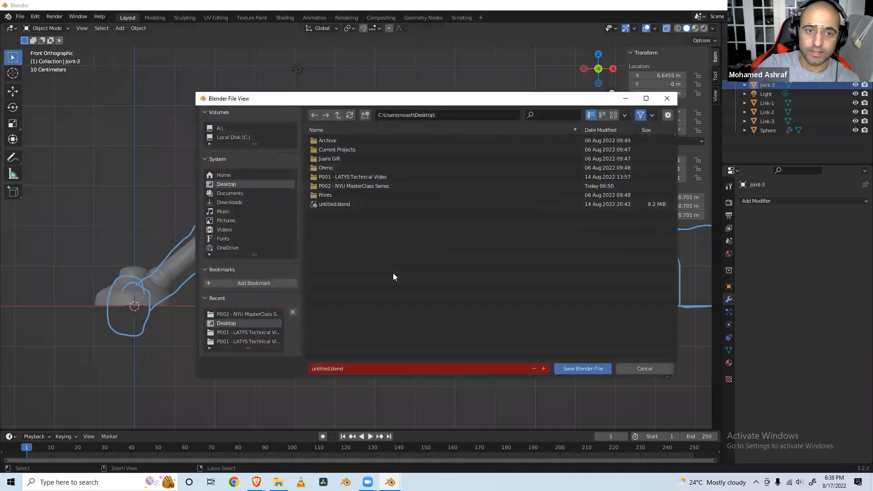
left_click(372, 367)
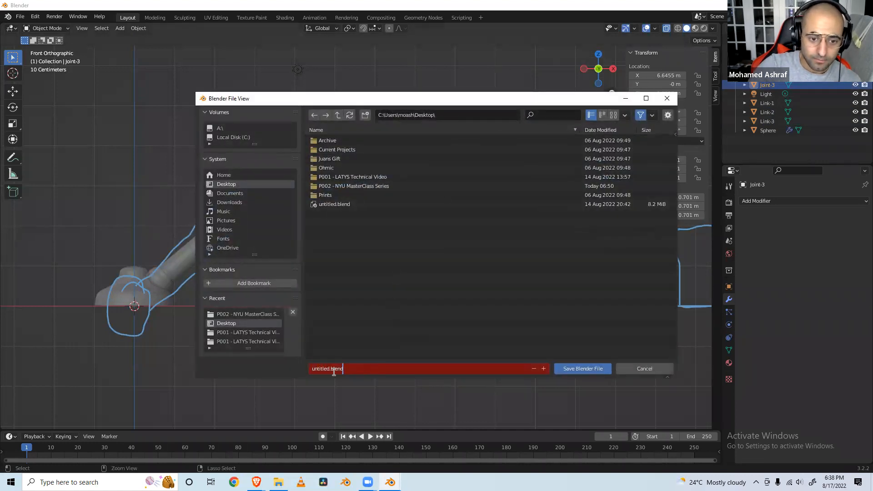
double_click(313, 369)
key("BackSpace")
type("Robot Arm")
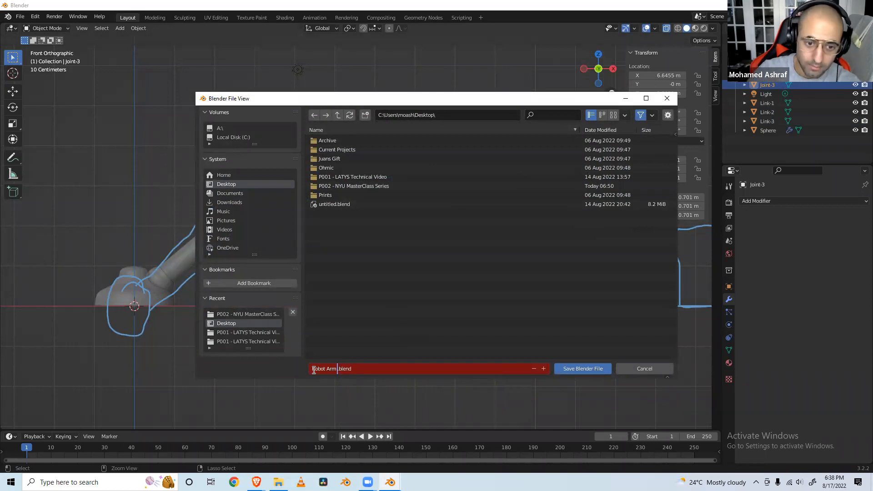
left_click(577, 371)
left_click(576, 370)
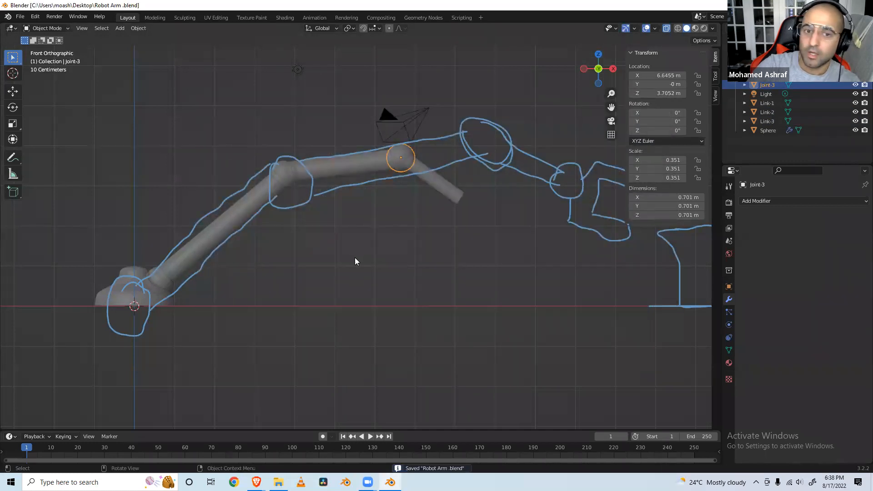
Rename the arm's bottom sphere object as Base and save the file again.
left_click(350, 244)
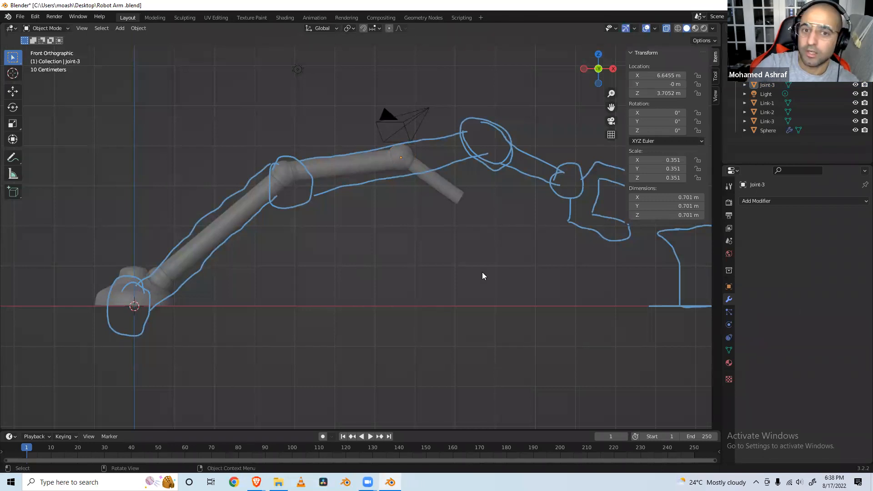
left_click(132, 271)
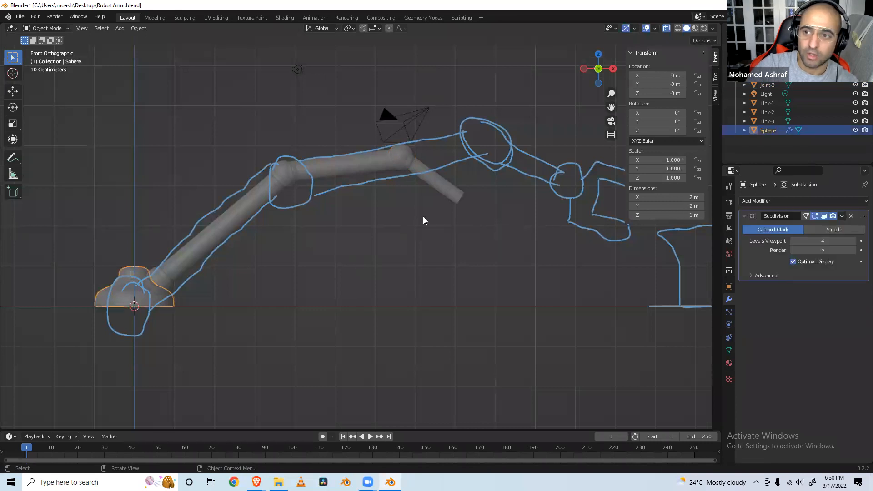
double_click(763, 130)
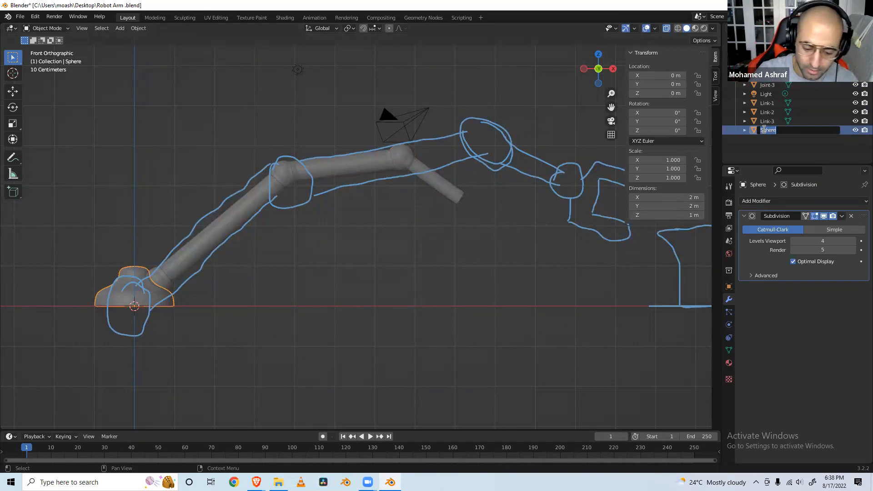
type("Base")
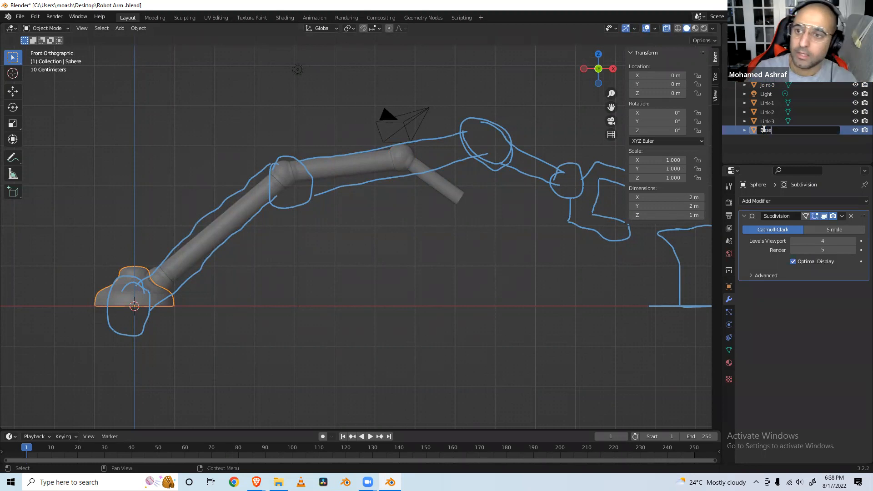
key("Return")
key("ctrl+s")
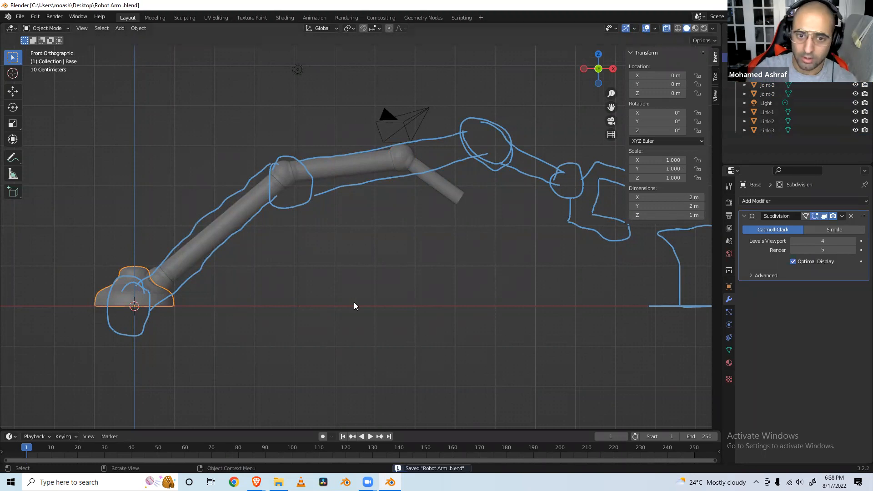
Duplicate Joint-3 and place the copy on the free end of Link-3 at about X 8.32 m, Z 2.59 m.
left_click(459, 201)
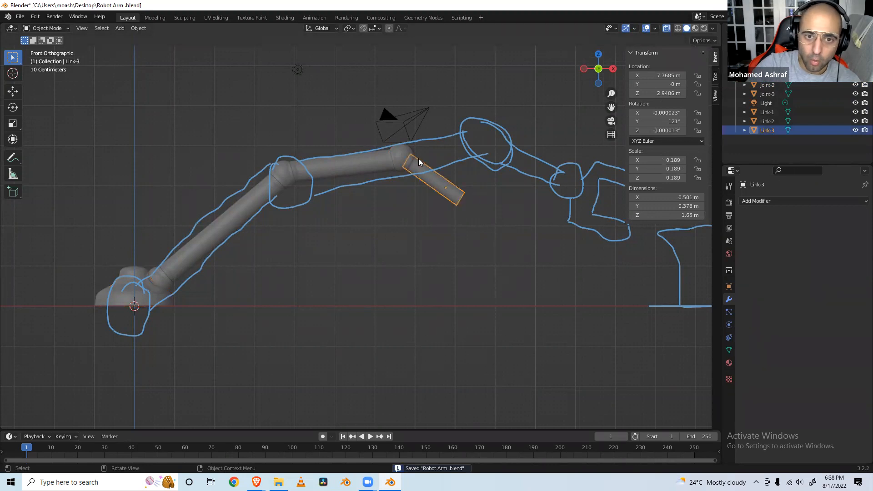
left_click(403, 159)
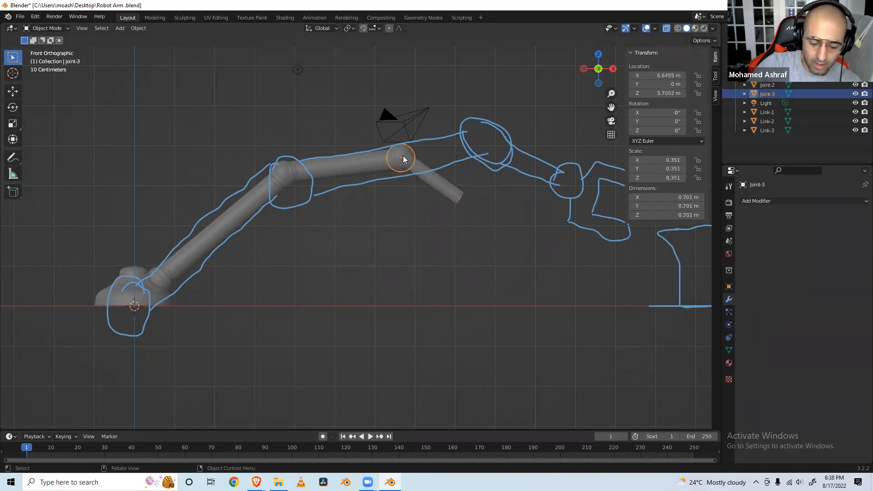
right_click(403, 158)
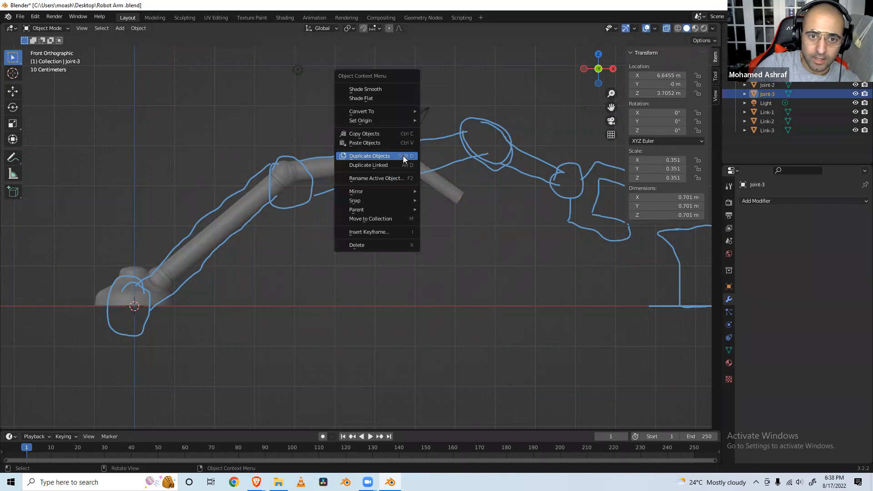
left_click(402, 155)
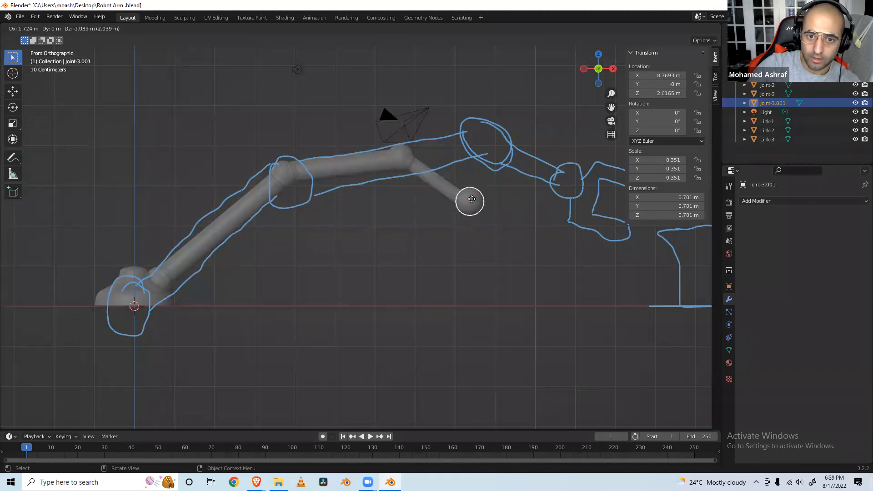
left_click(470, 201)
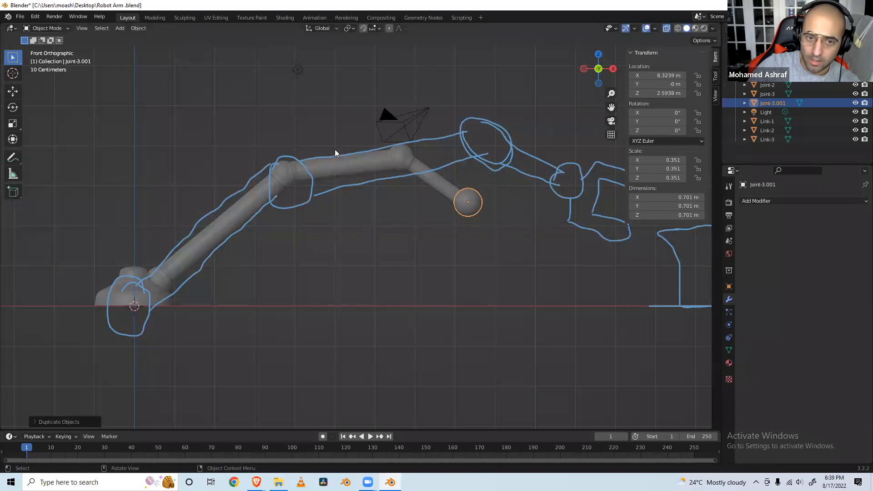
Scale the new end joint down to about 0.28, about 0.56 m across, in the top view.
left_click(87, 30)
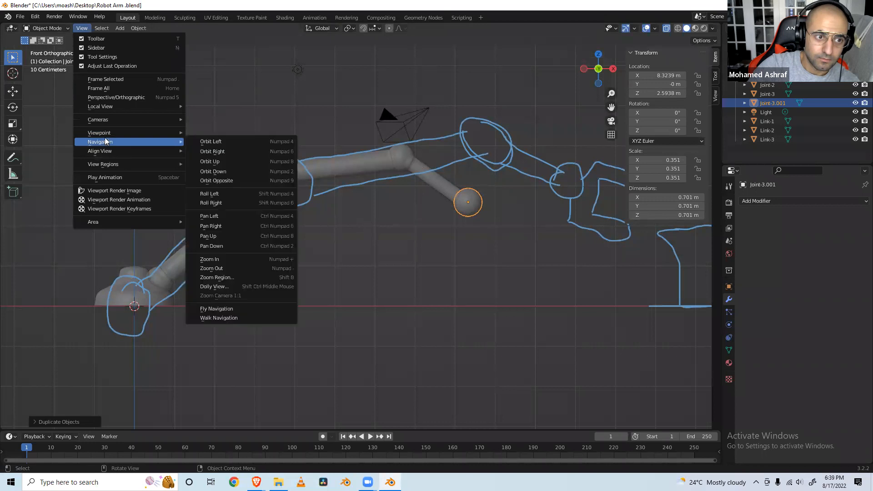
mouse_move(106, 134)
left_click(206, 147)
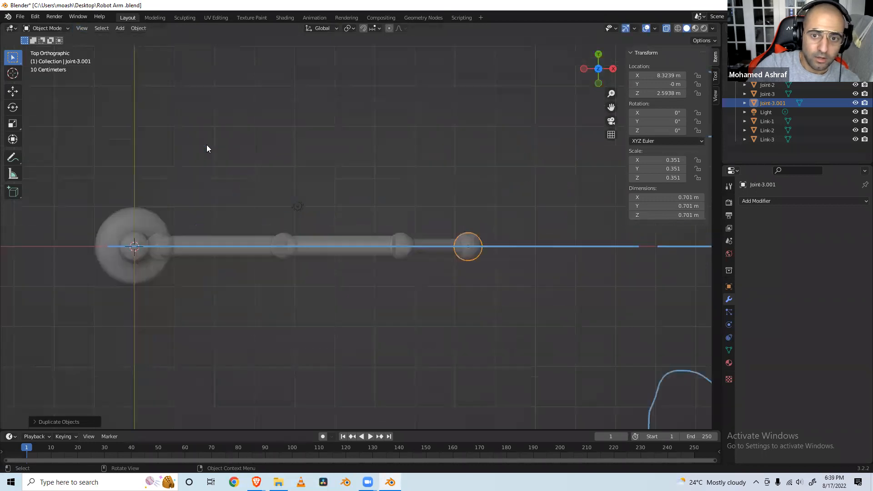
key("s")
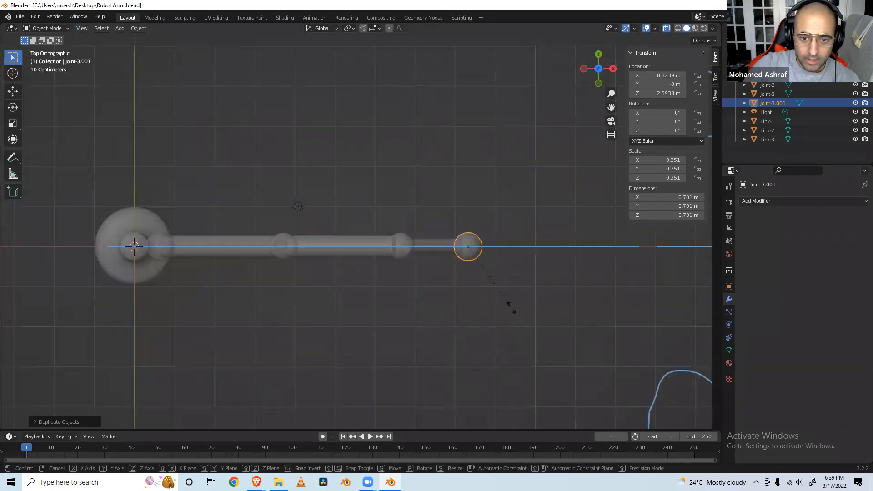
left_click(505, 296)
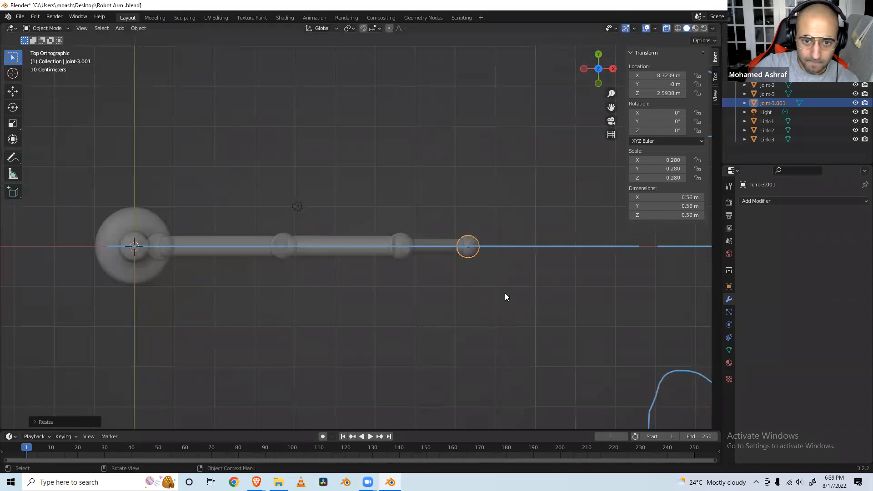
scroll(478, 255, "up", 3)
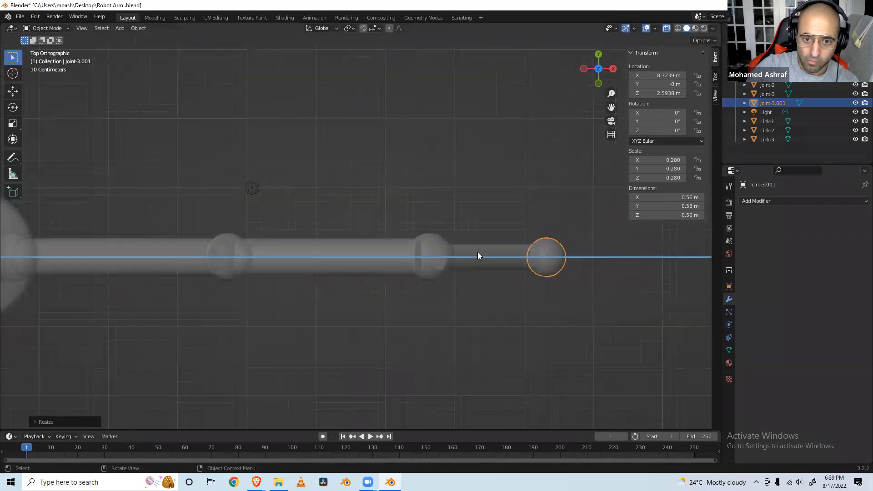
middle_click_drag(477, 255, 321, 251, "shift")
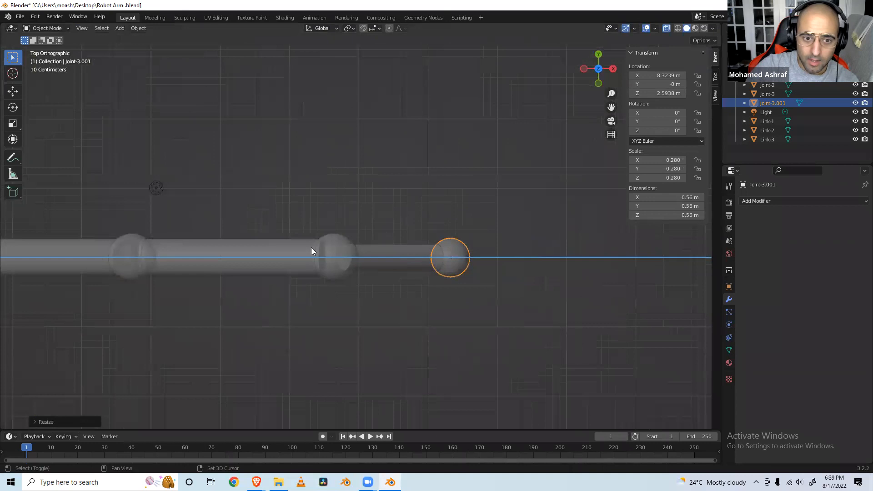
middle_click_drag(514, 214, 401, 219, "shift")
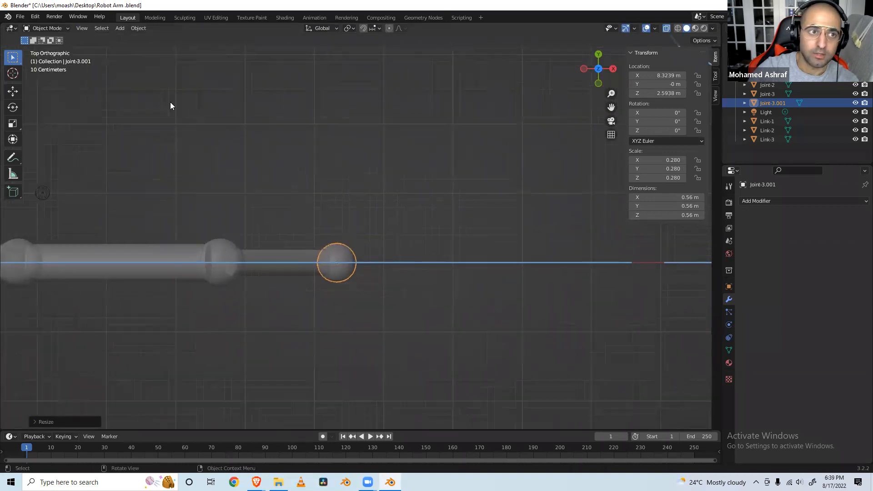
left_click(68, 26)
left_click(68, 25)
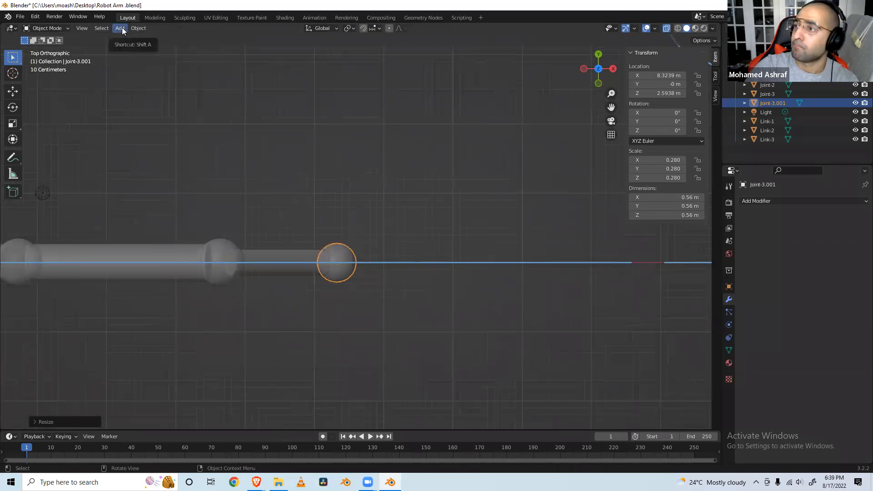
mouse_move(380, 208)
middle_mouse_down()
mouse_move(376, 132)
mouse_move(413, 171)
middle_mouse_up()
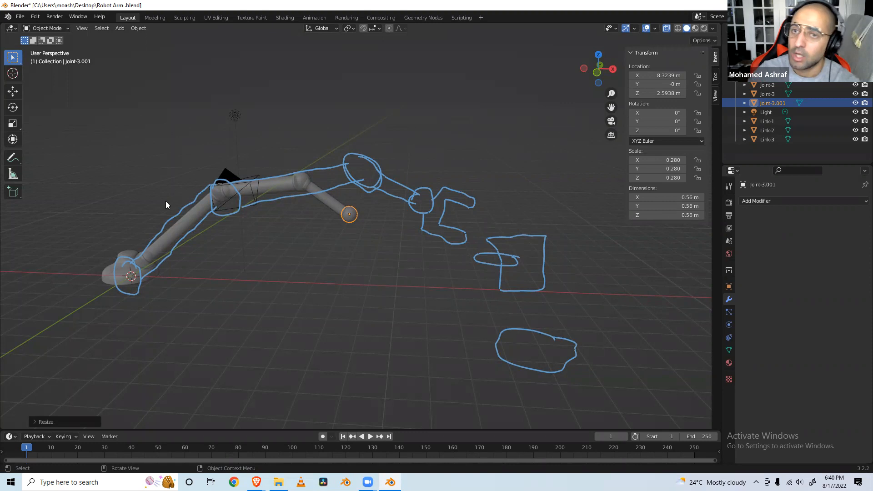
In the top view, add a cube mesh and move it along X to about 8.78 m, beside the arm's end joint.
left_click(78, 26)
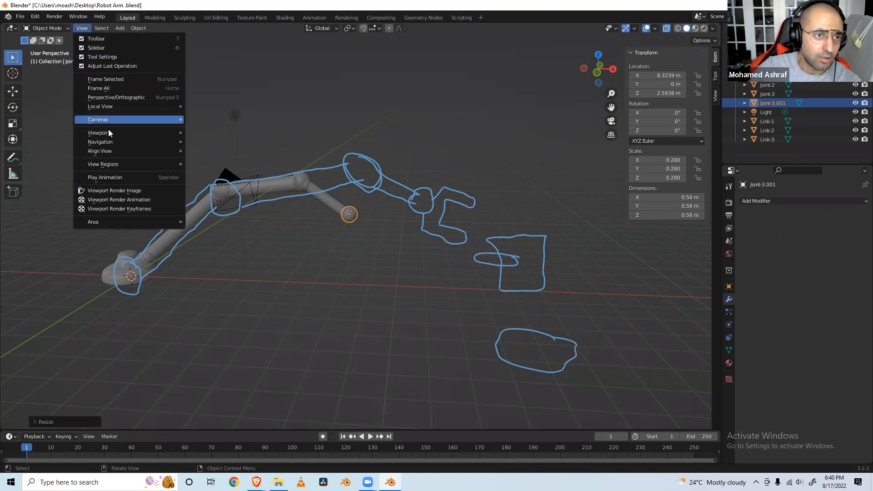
mouse_move(129, 132)
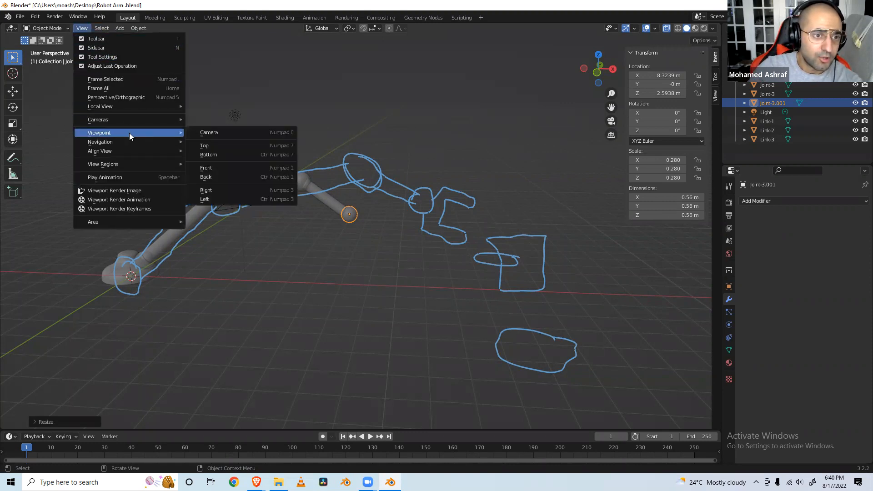
left_click(214, 146)
scroll(379, 256, "up", 6)
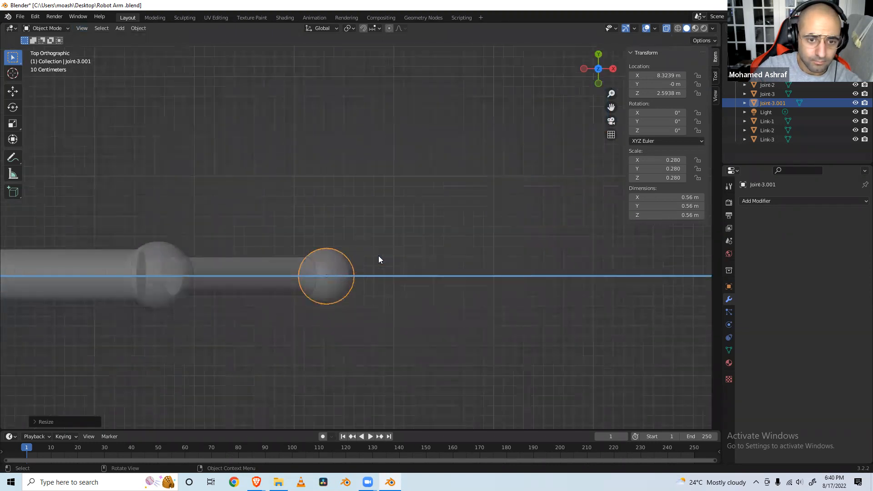
left_click(119, 28)
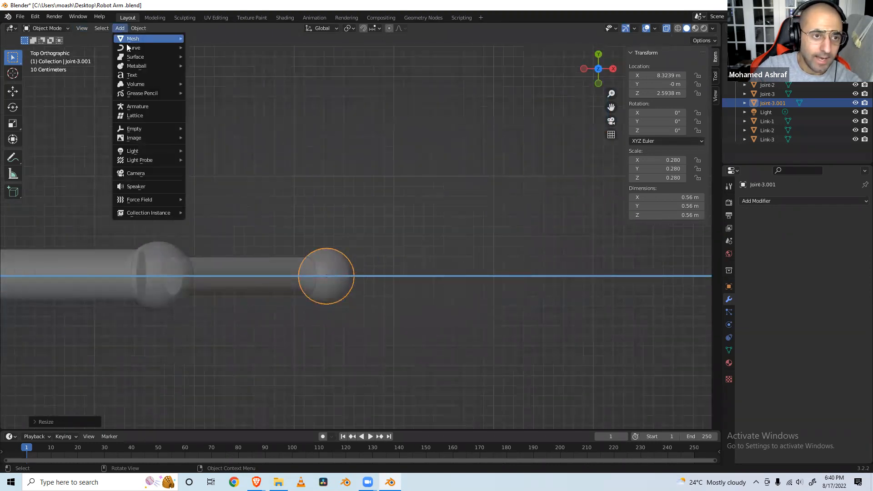
mouse_move(143, 40)
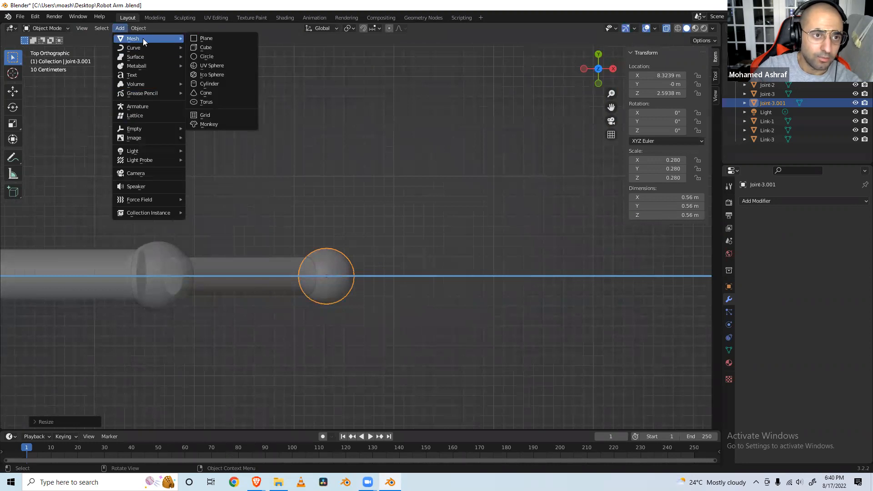
left_click(201, 47)
scroll(379, 180, "down", 8)
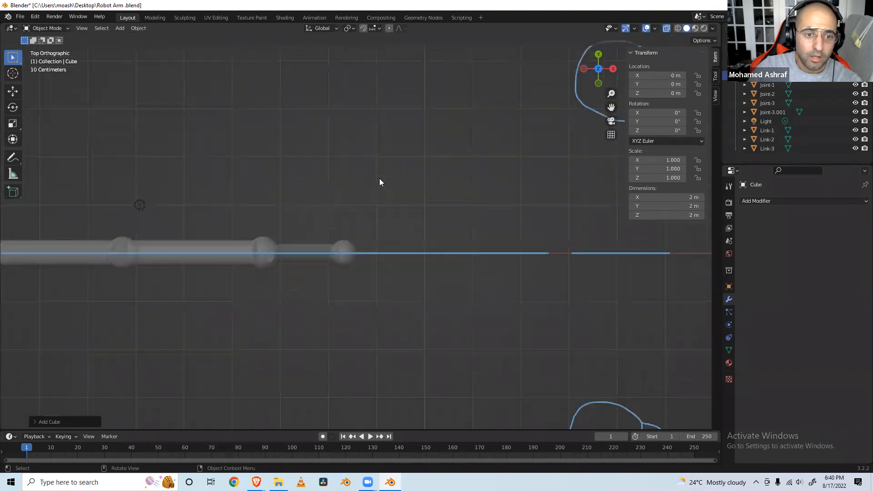
key("g")
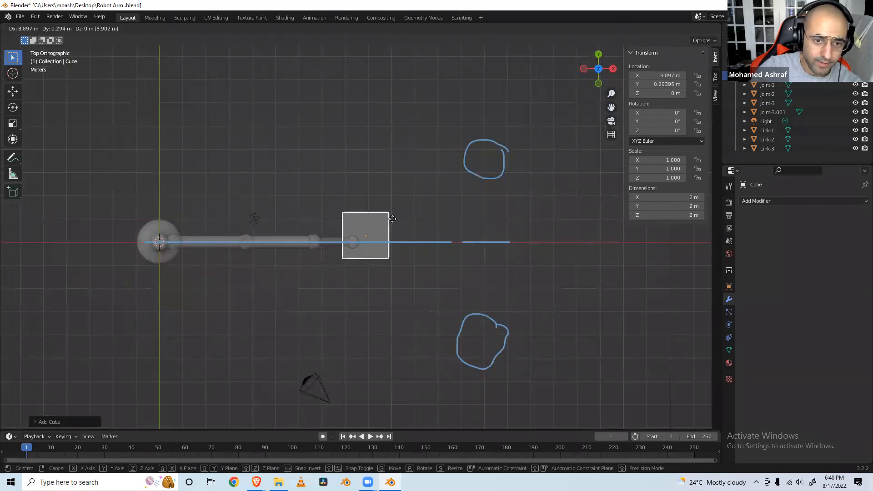
key("x")
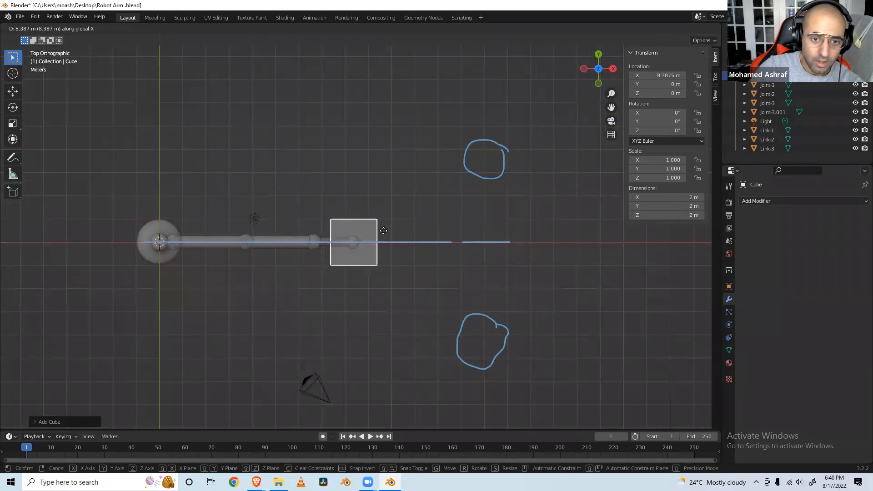
left_click(389, 232)
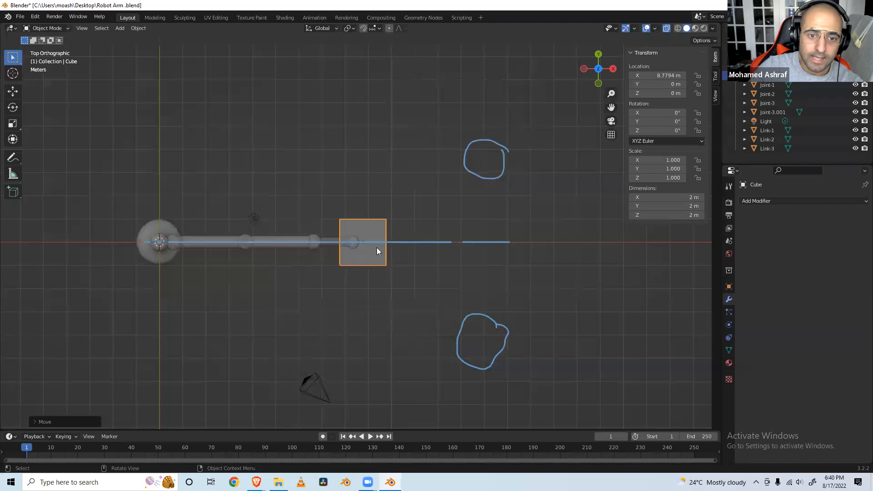
Scale the cube down uniformly to about 0.2, about 0.4 m per side, so it sits just beyond the end joint.
scroll(374, 249, "up", 8)
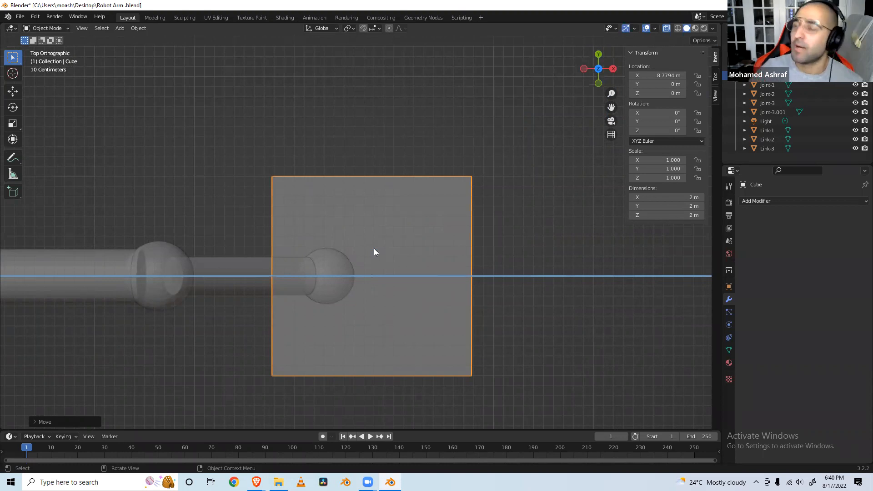
scroll(357, 284, "down", 3)
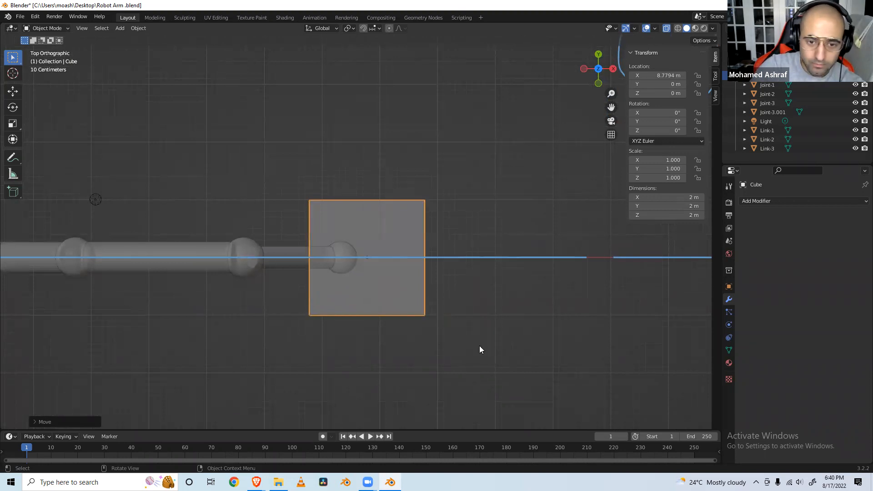
key("s")
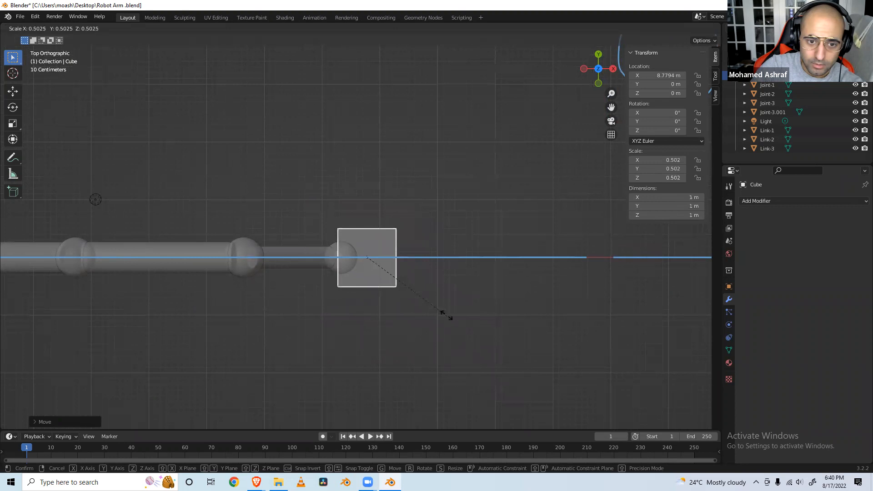
left_click(401, 277)
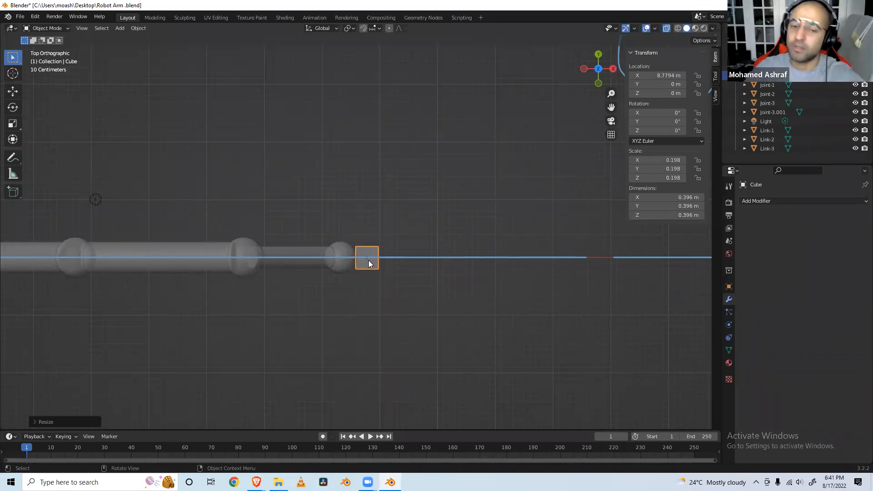
Enter Edit Mode on the small cube and add a Mirror modifier to it.
left_click(66, 30)
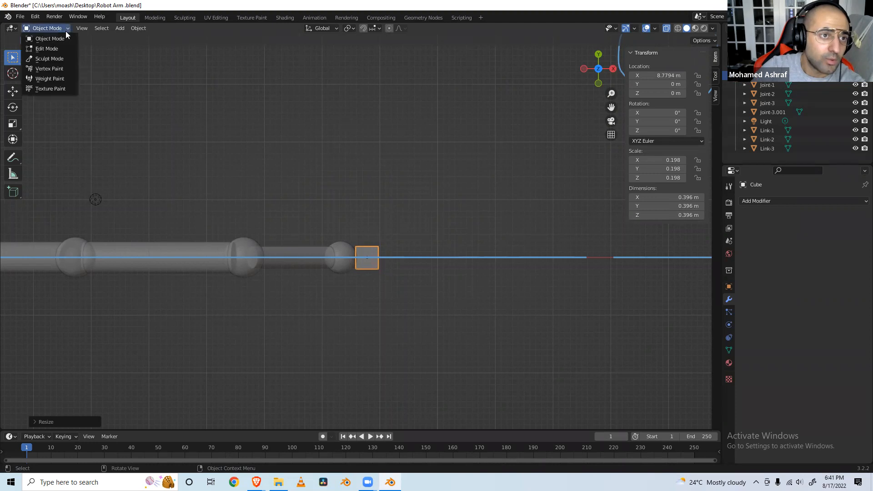
left_click(66, 42)
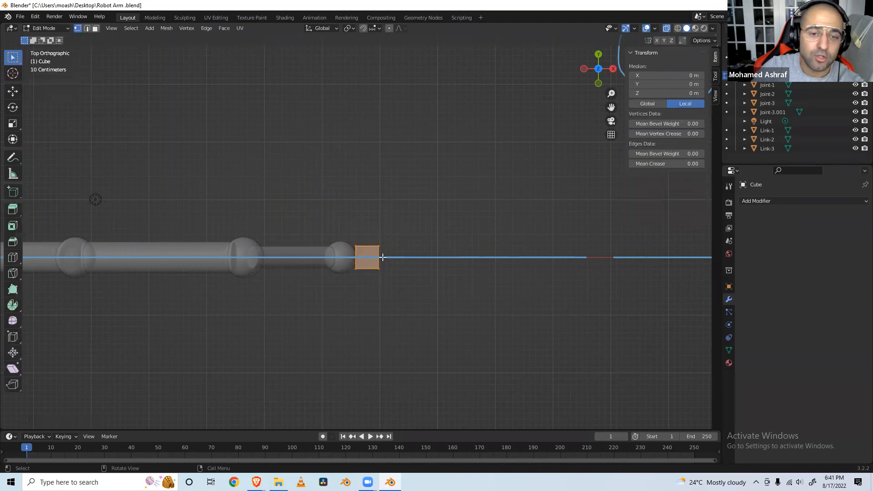
scroll(356, 258, "up", 4)
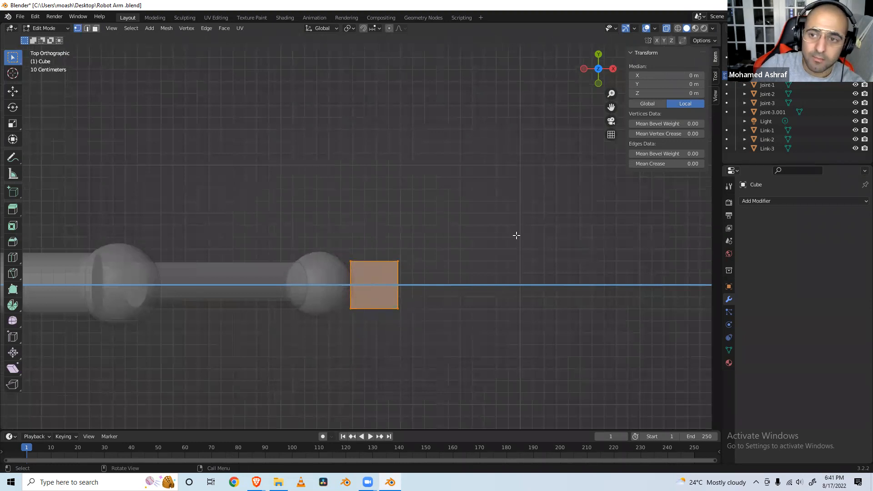
left_click(778, 201)
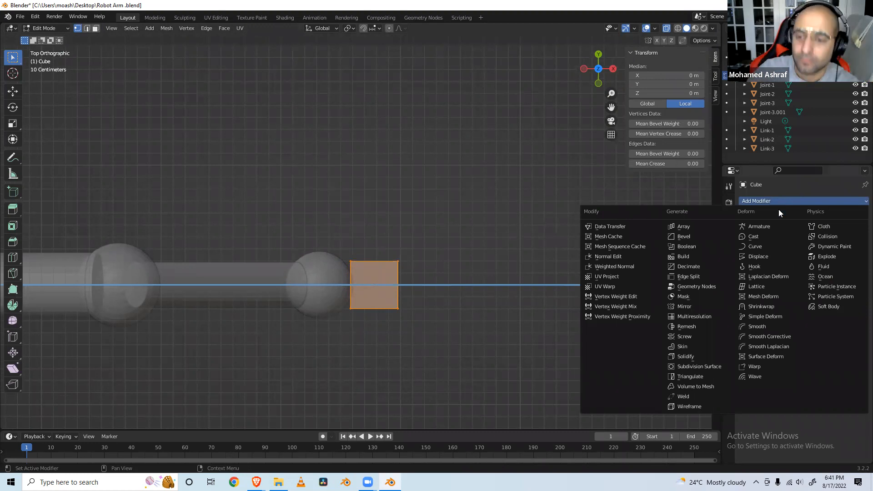
left_click(687, 305)
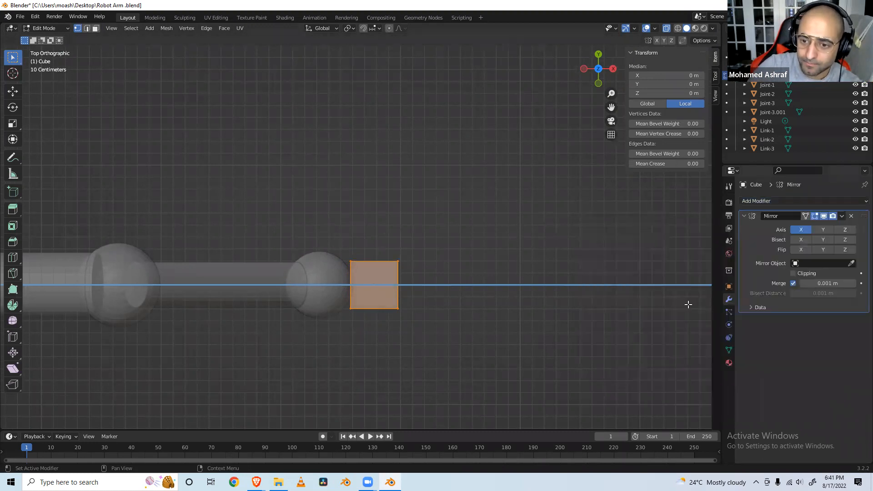
Try moving the vertices at the cube's outer +Y corner to test the X-axis mirror.
left_click(397, 264)
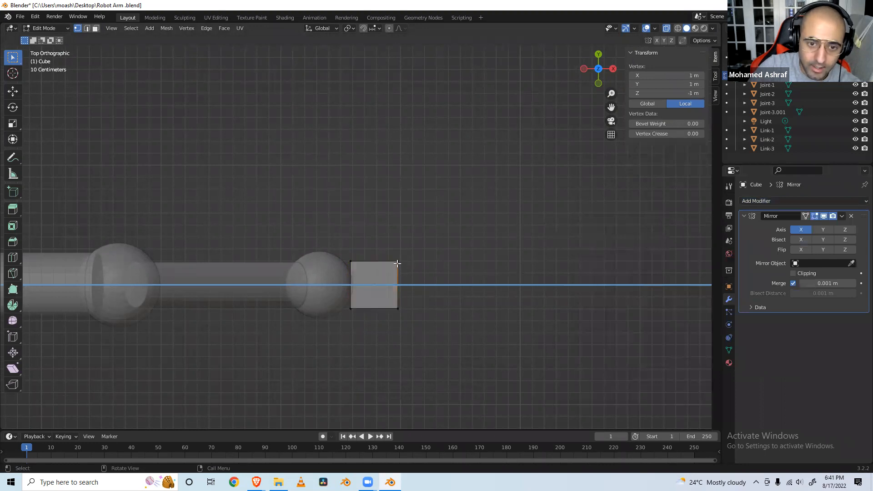
left_click_drag(387, 250, 409, 274)
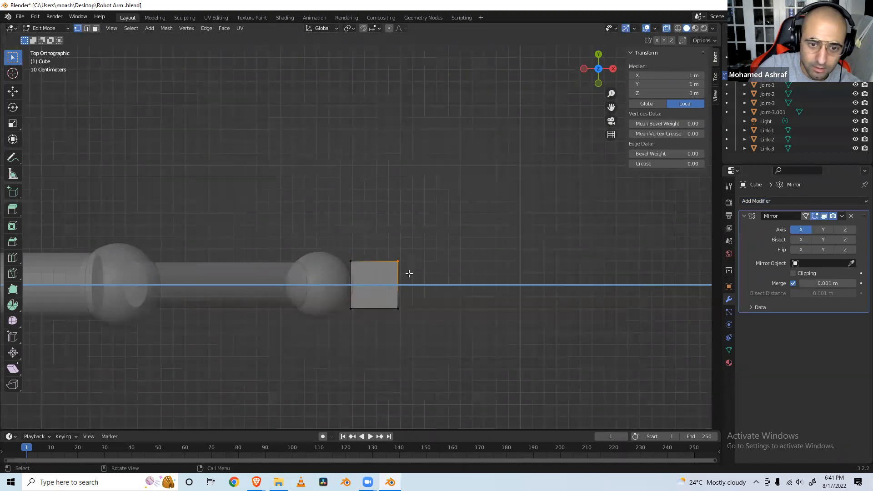
key("g")
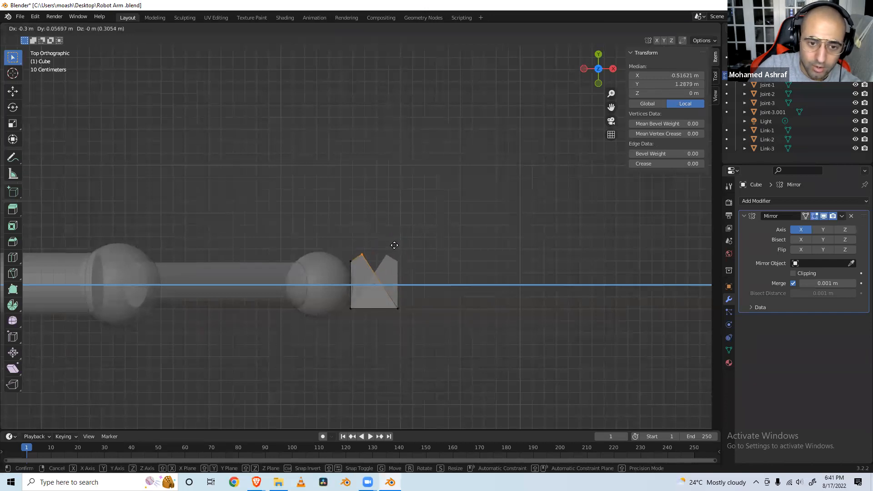
left_click(381, 239)
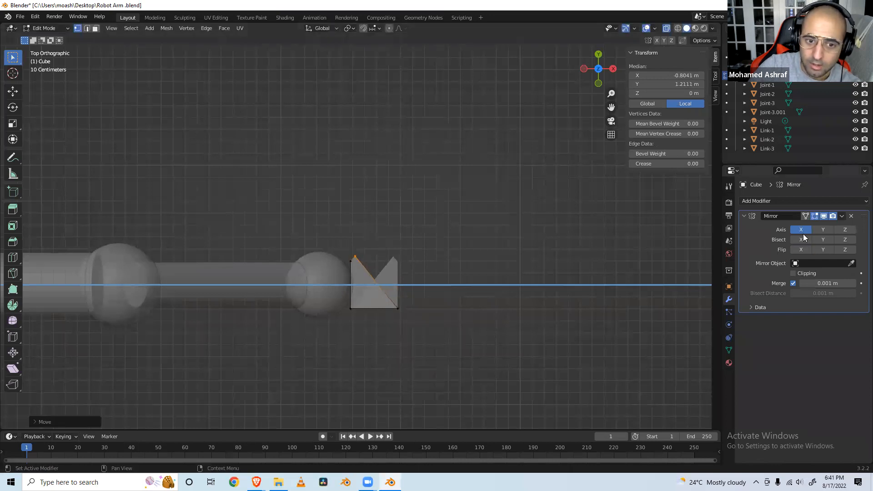
Set the Mirror modifier to the Y axis only, test it by moving the corner vertices, and undo both corner moves.
left_click(823, 229)
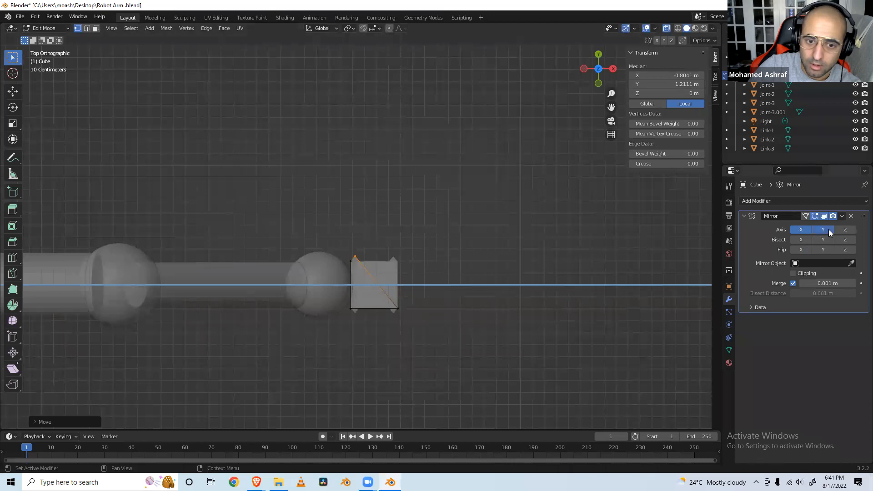
left_click(796, 231)
key("g")
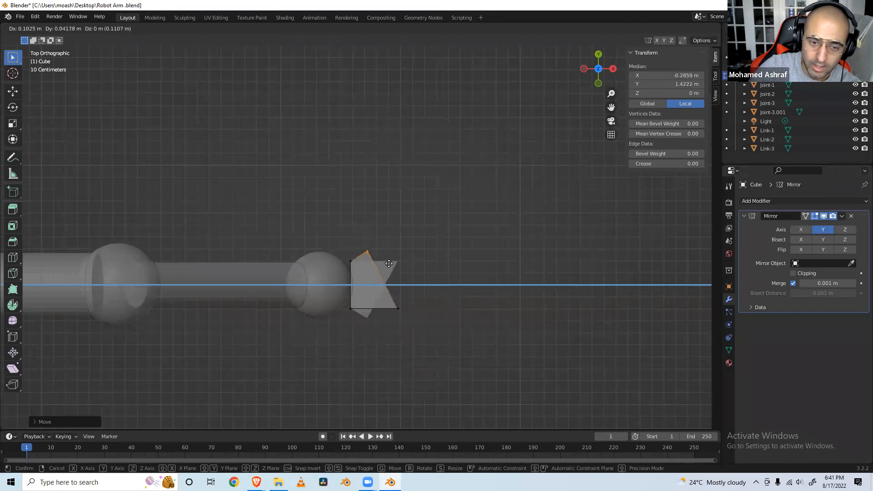
left_click(391, 310)
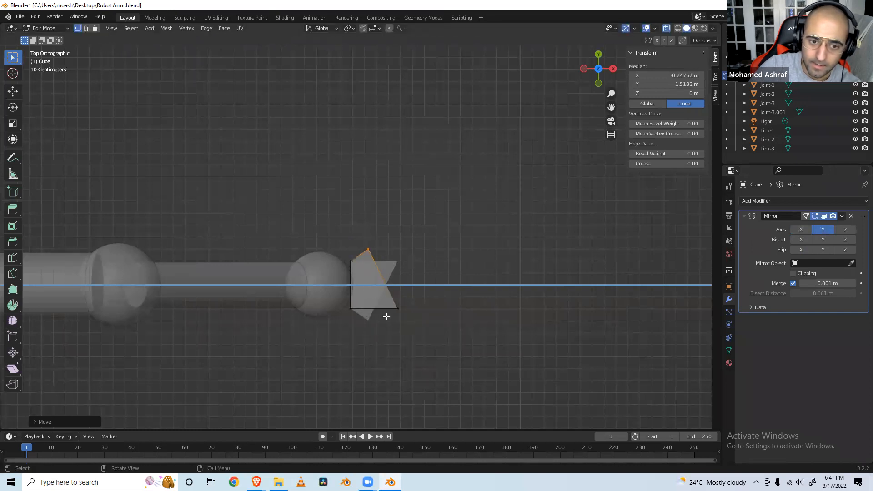
key("ctrl+z")
key("ctrl+z")
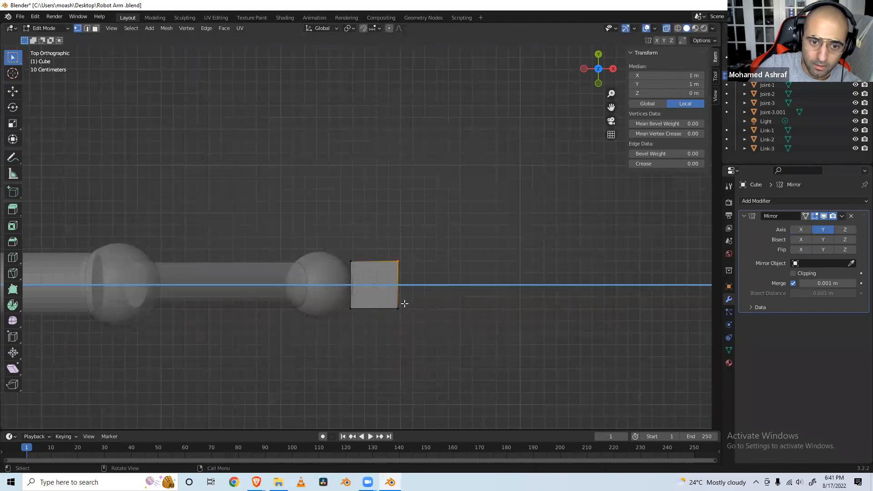
Select the vertices on the cube's -Y side and move them just short of the centre line, to about local Y 0.11 m.
left_click(346, 311, "shift")
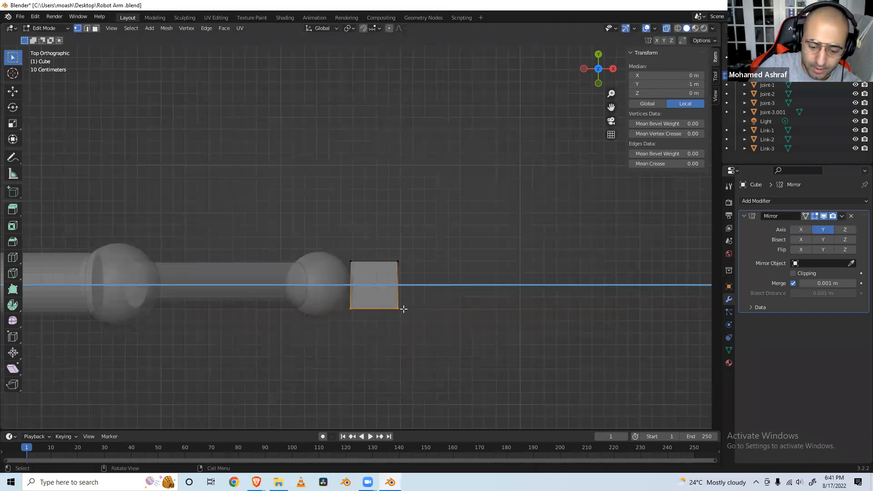
key("g")
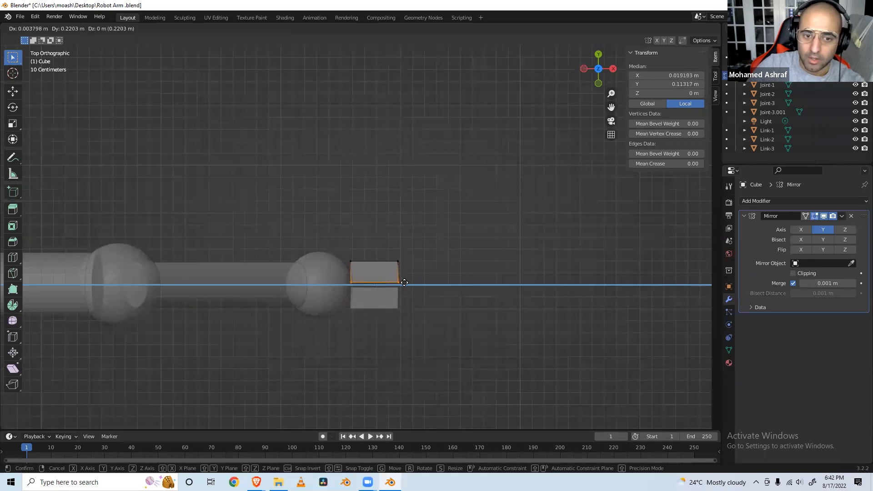
left_click(404, 282)
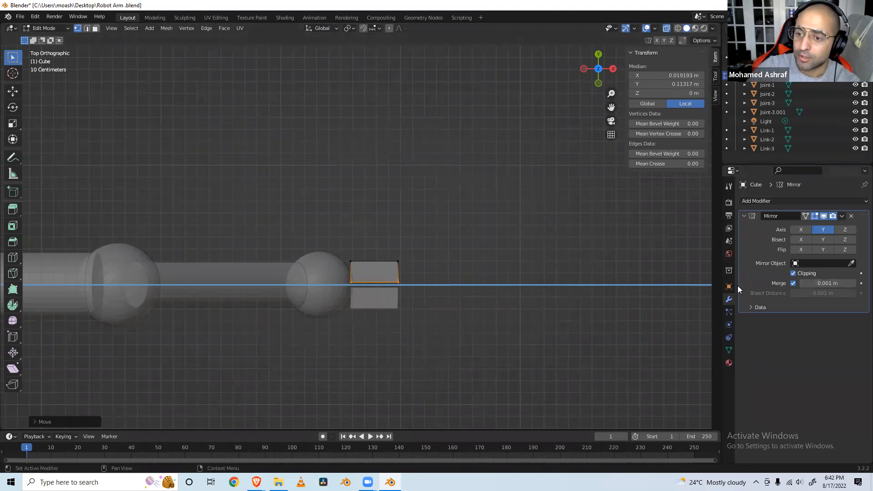
Enable Clipping on the Mirror modifier and move the inner vertices along Y onto the mirror plane at 0 m.
left_click_drag(335, 271, 426, 291)
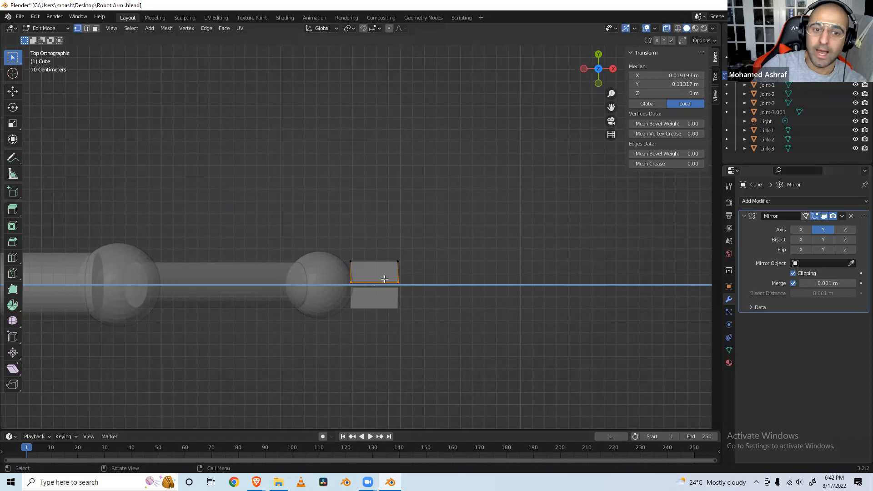
key("g")
key("y")
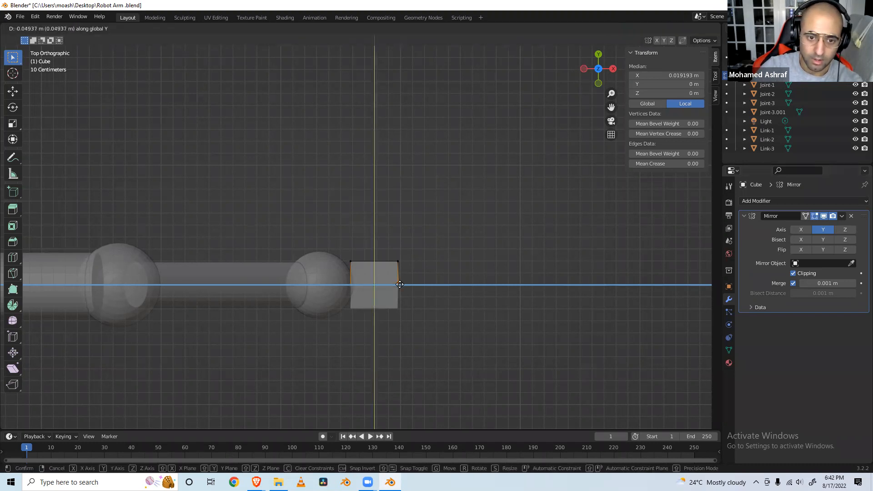
left_click(400, 288)
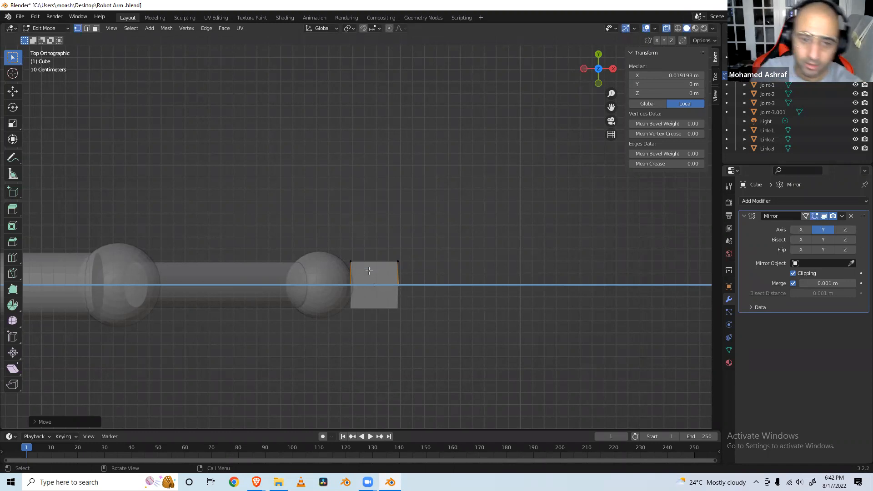
left_click_drag(334, 245, 436, 269)
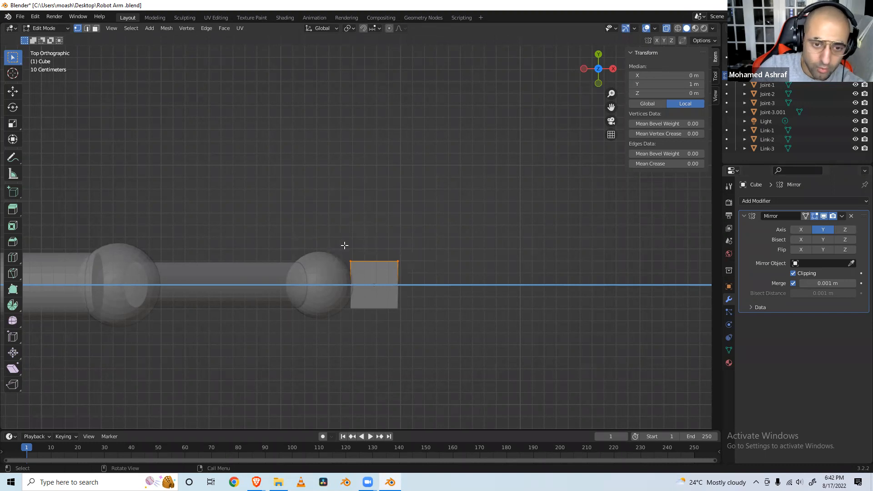
right_click(369, 262)
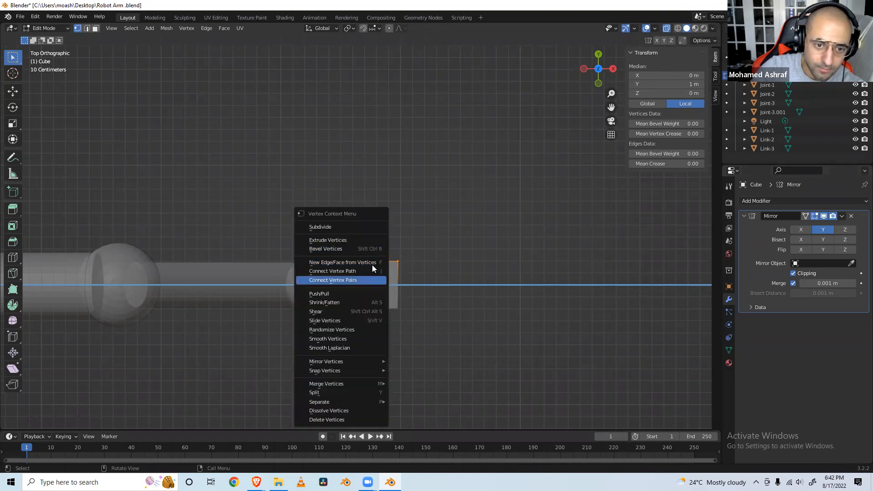
left_click(358, 242)
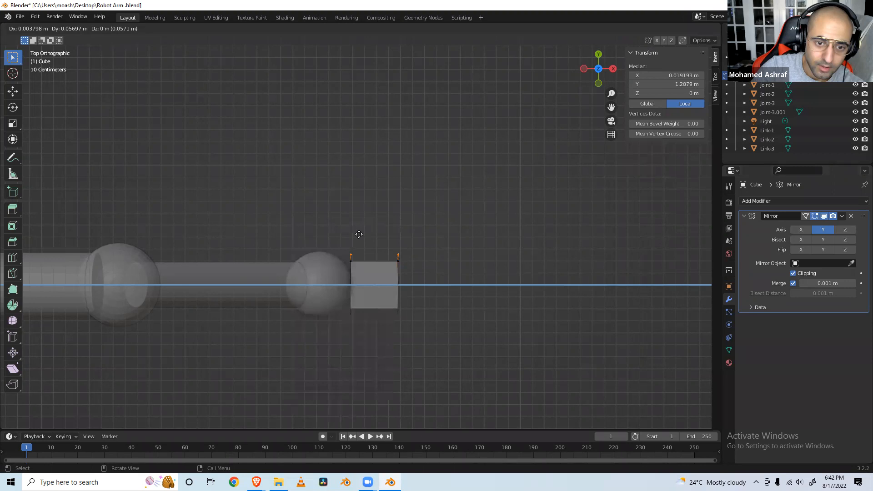
right_click(359, 229)
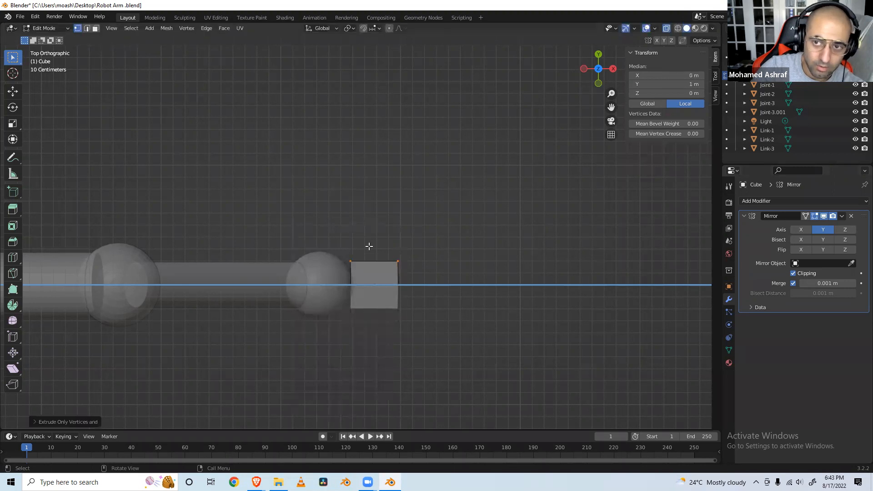
Switch to face selection and select the cube's outer +Y face.
mouse_move(369, 246)
middle_mouse_down()
mouse_move(307, 218)
mouse_move(238, 150)
middle_mouse_up()
key("Home")
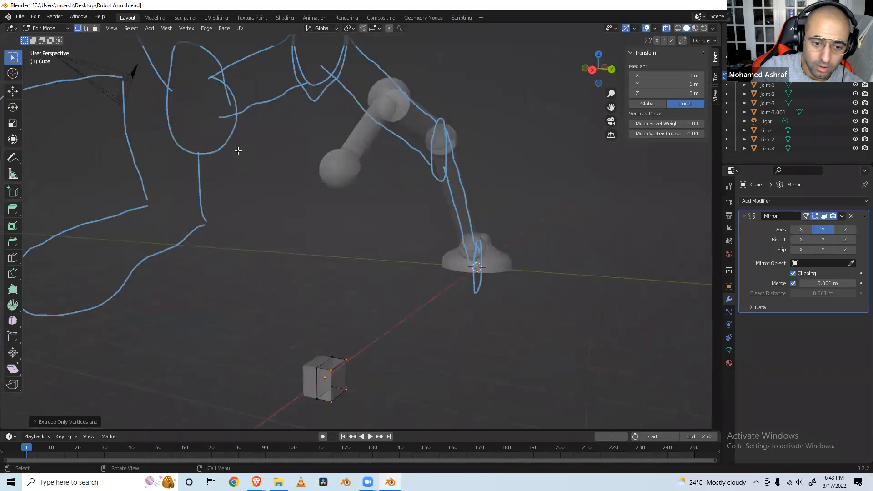
scroll(353, 364, "up", 3)
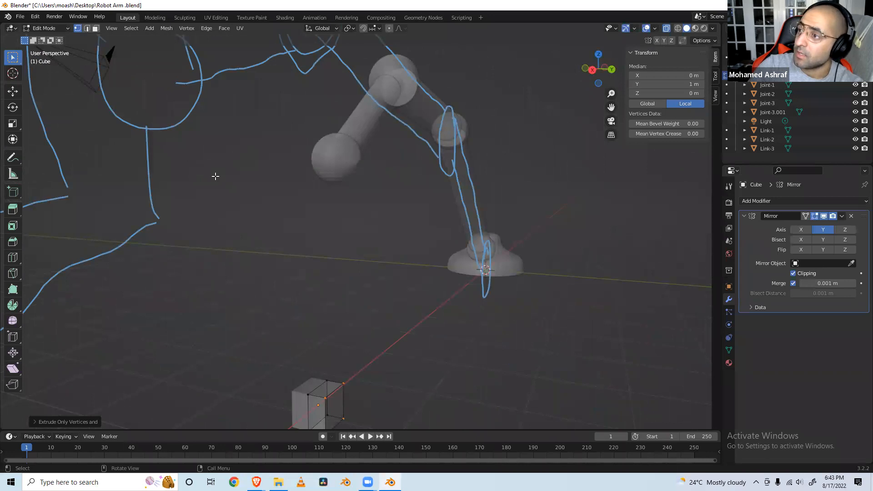
left_click(86, 27)
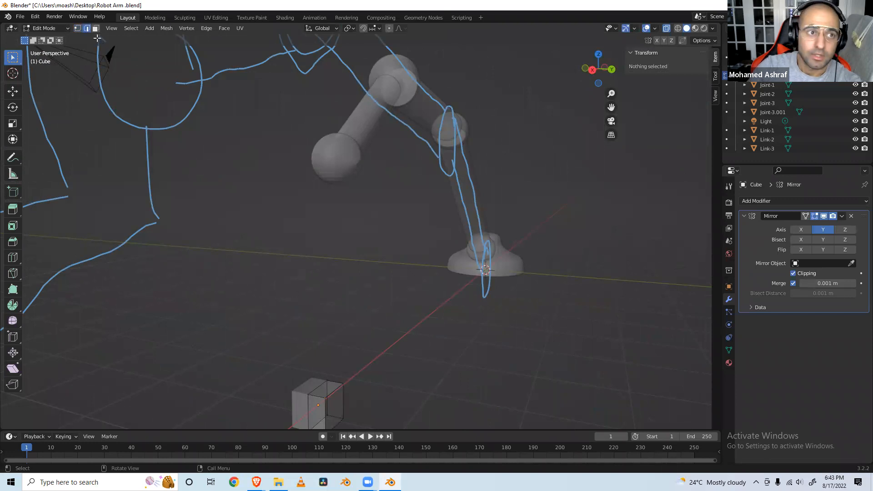
left_click(95, 29)
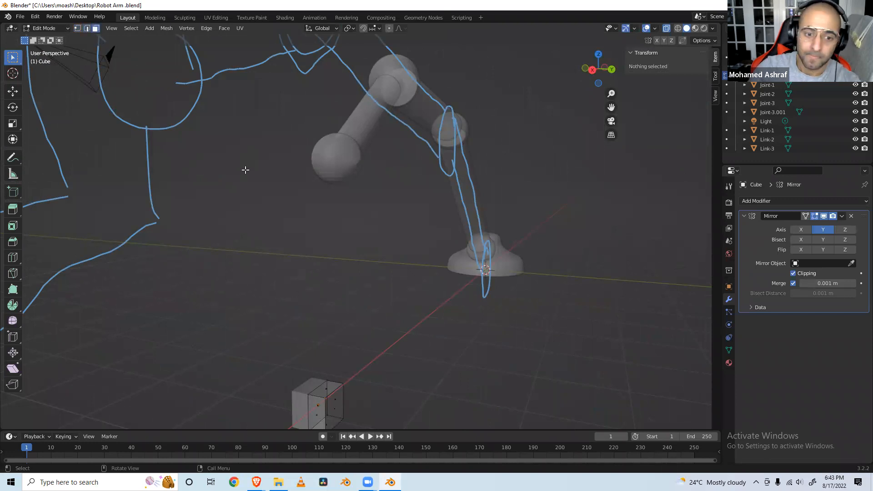
middle_click_drag(238, 156, 185, 74)
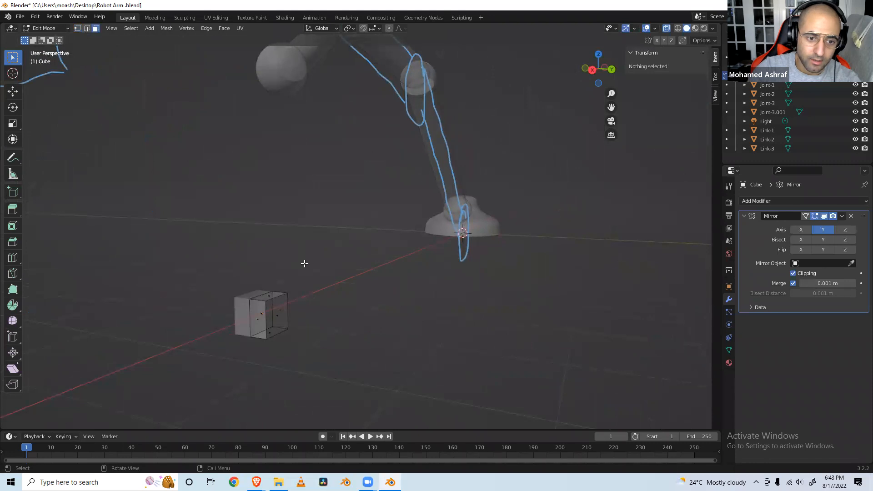
left_click(279, 315)
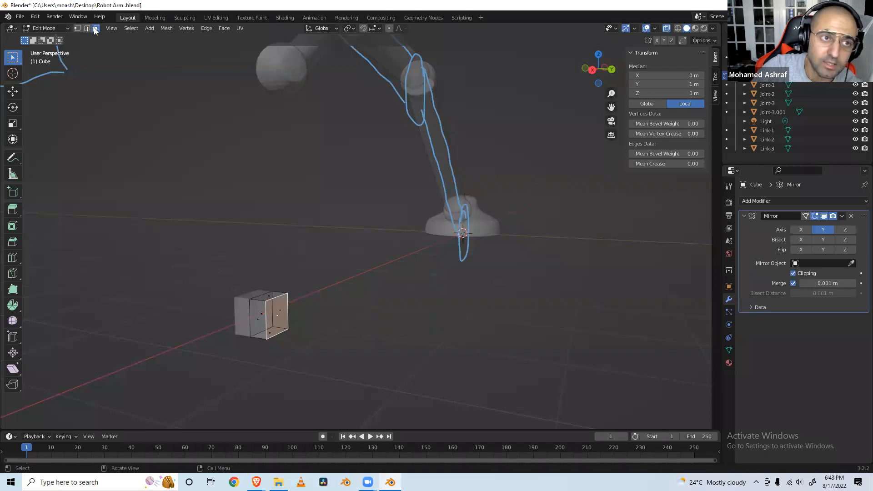
In the top view, extrude the selected face outward along +Y to about local Y 1.78 m.
left_click(112, 28)
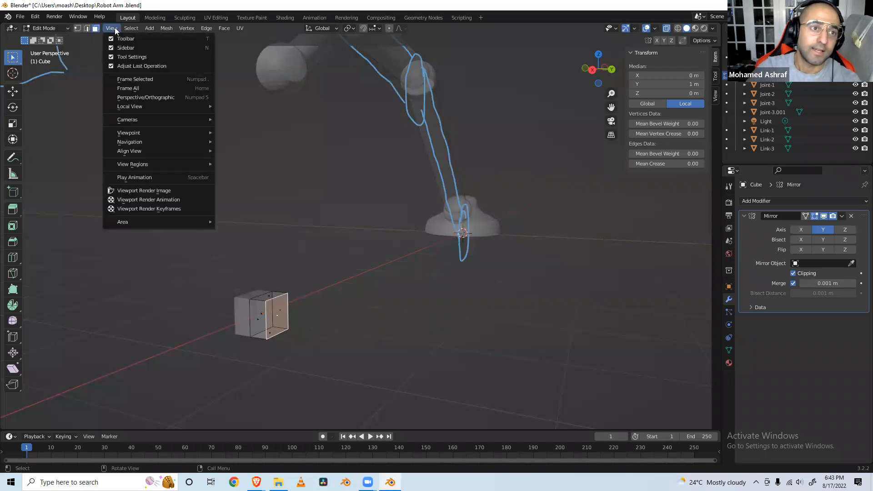
mouse_move(174, 138)
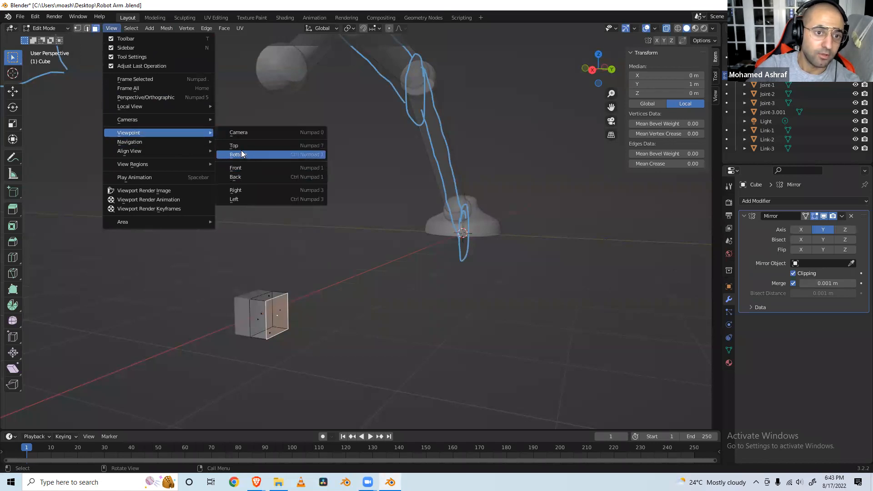
left_click(242, 146)
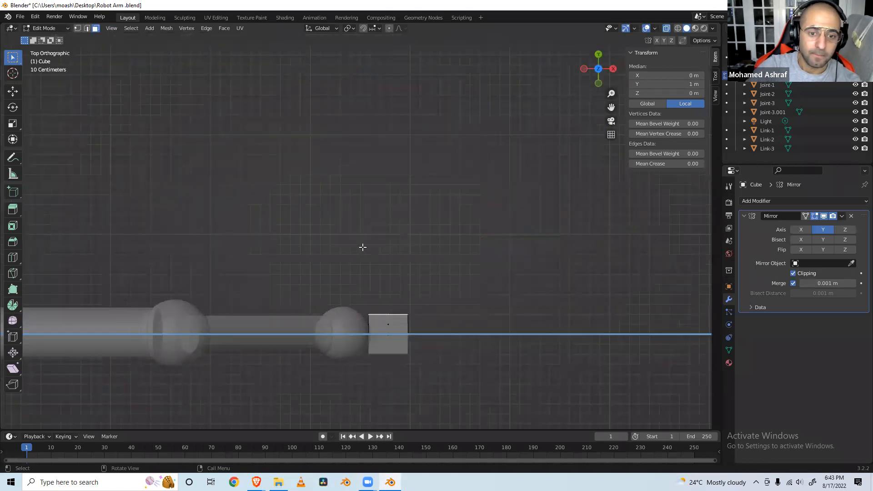
right_click(383, 308)
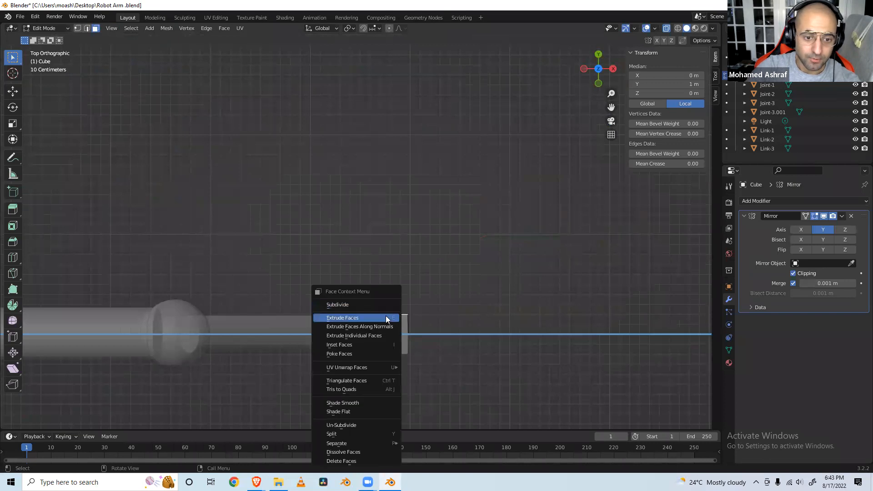
left_click(387, 317)
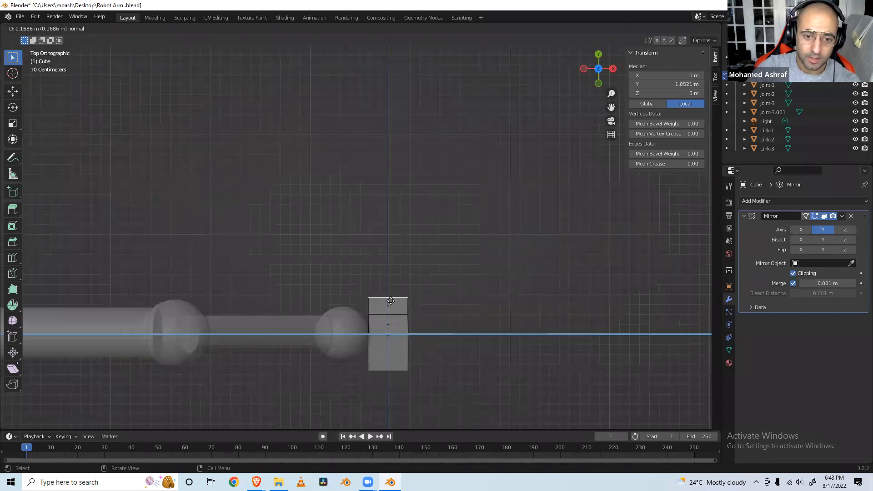
left_click(391, 301)
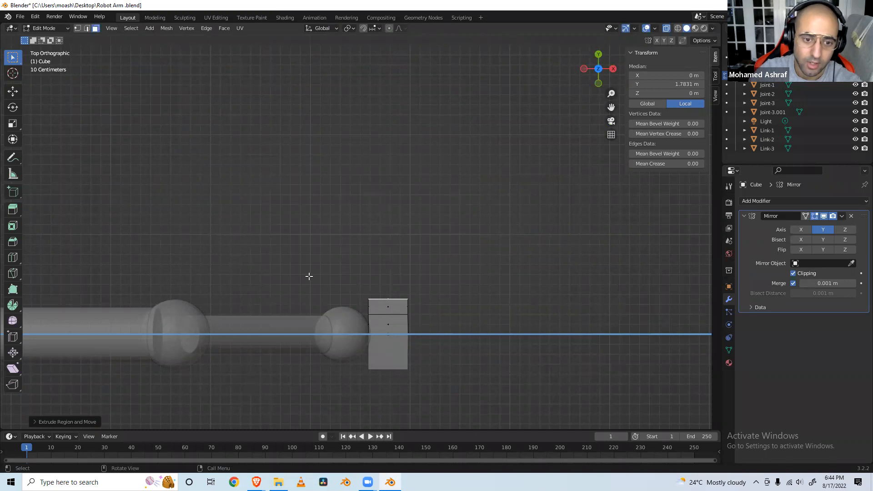
Rotate the new end face so it tilts toward +X and extrude it about 0.38 m along its normal.
key("t")
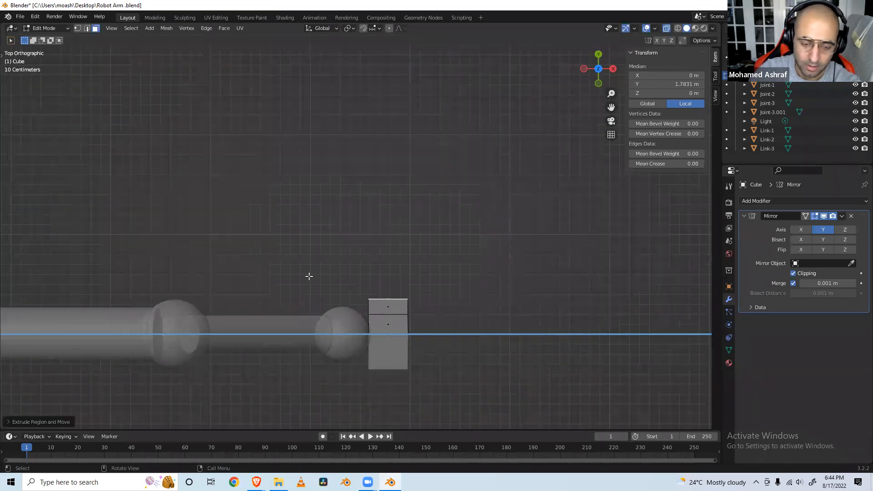
key("t")
key("r")
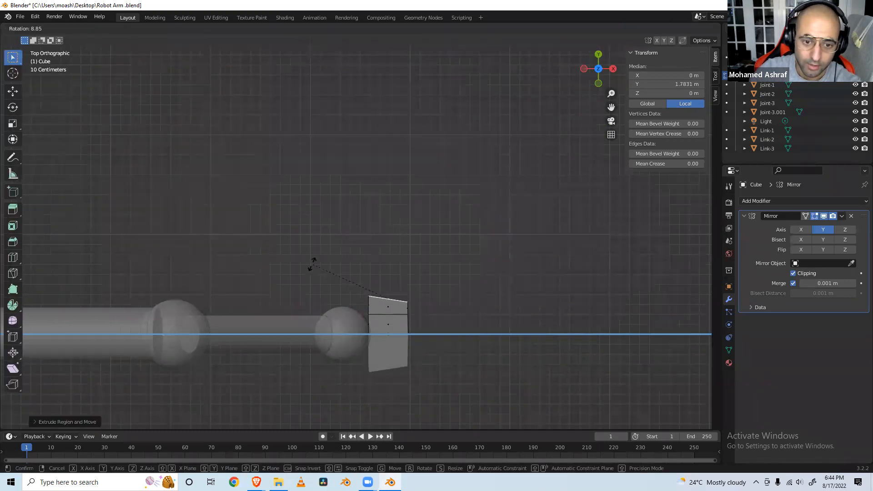
left_click(344, 240)
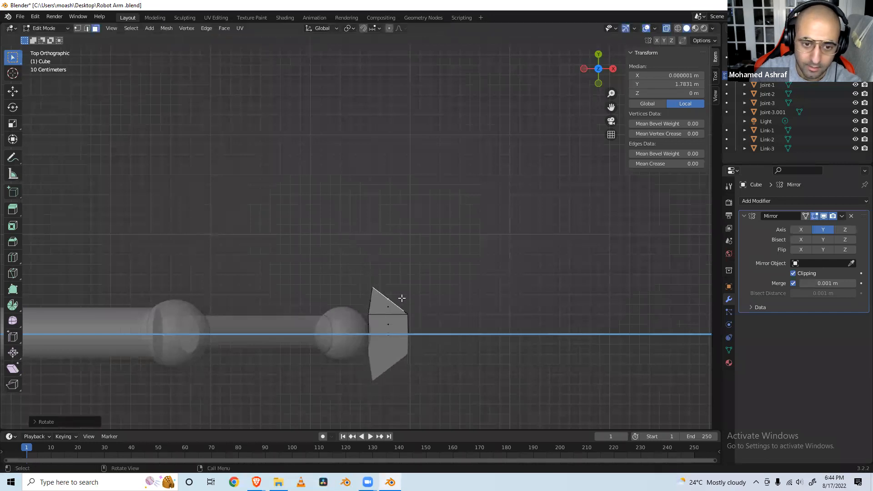
right_click(387, 270)
left_click(387, 270)
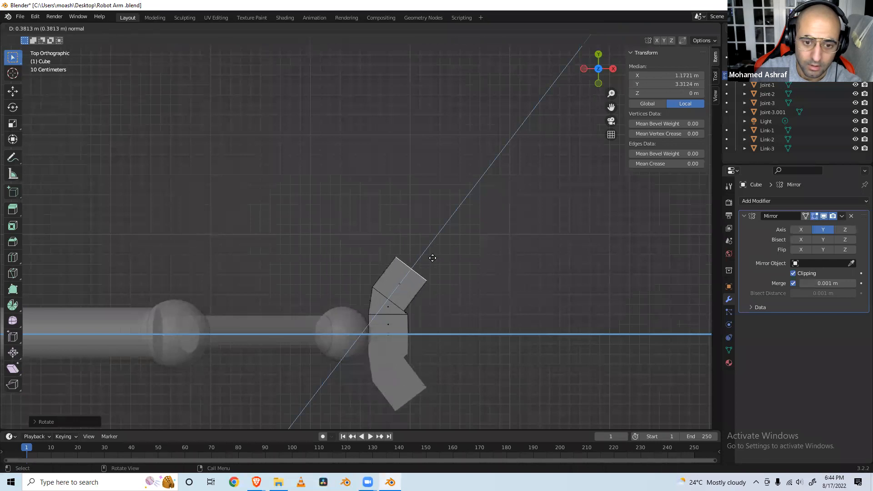
left_click(432, 258)
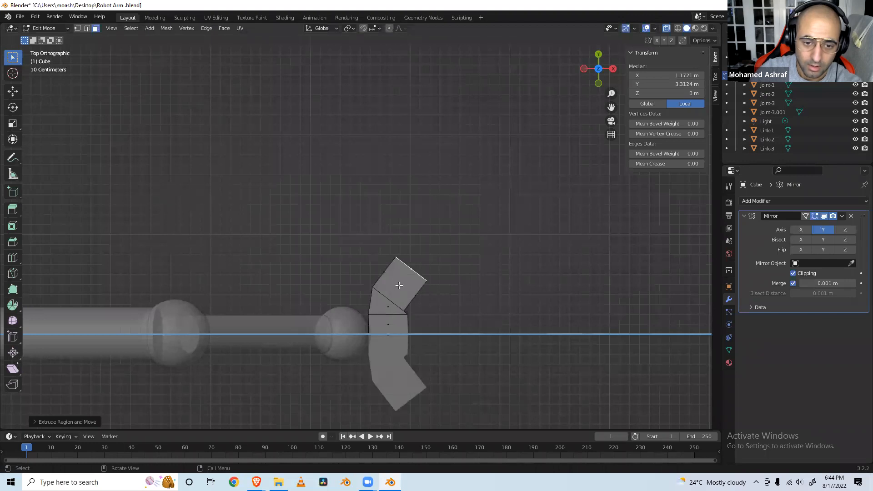
Rotate the claw's end face further toward +X and extrude it to about local X 2.95 m, Y 4.06 m.
key("r")
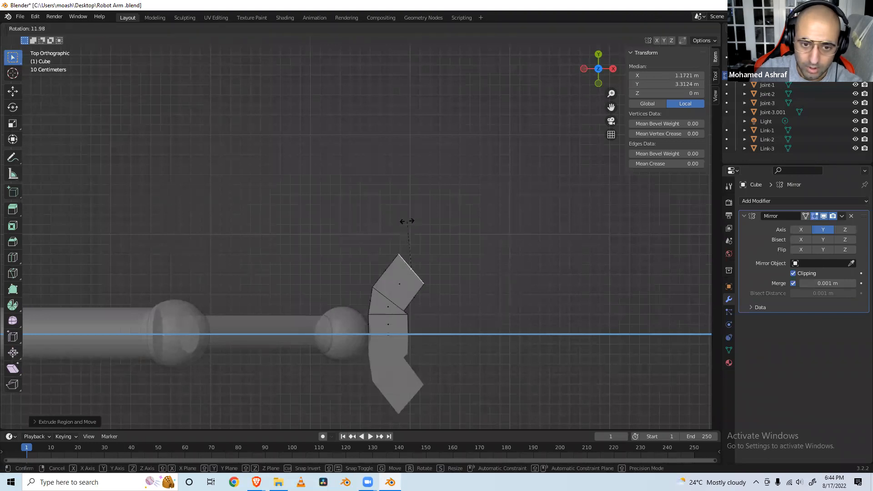
left_click(420, 223)
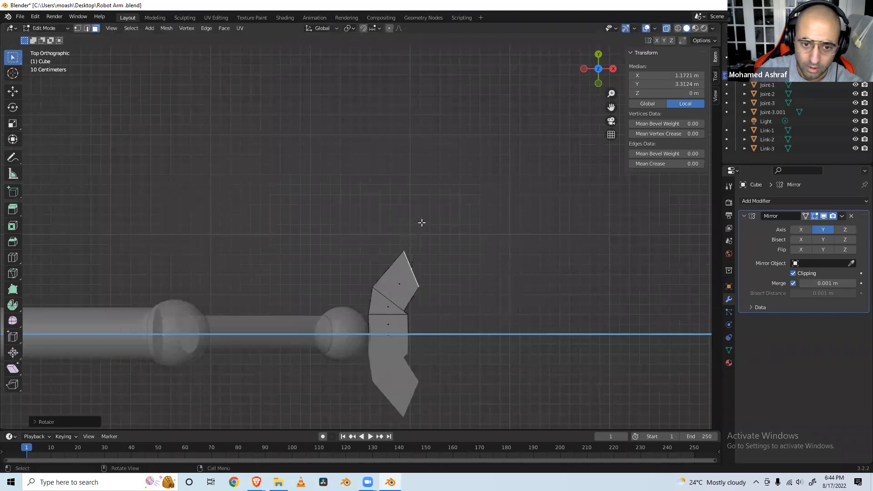
key("ctrl+f")
left_click(422, 273)
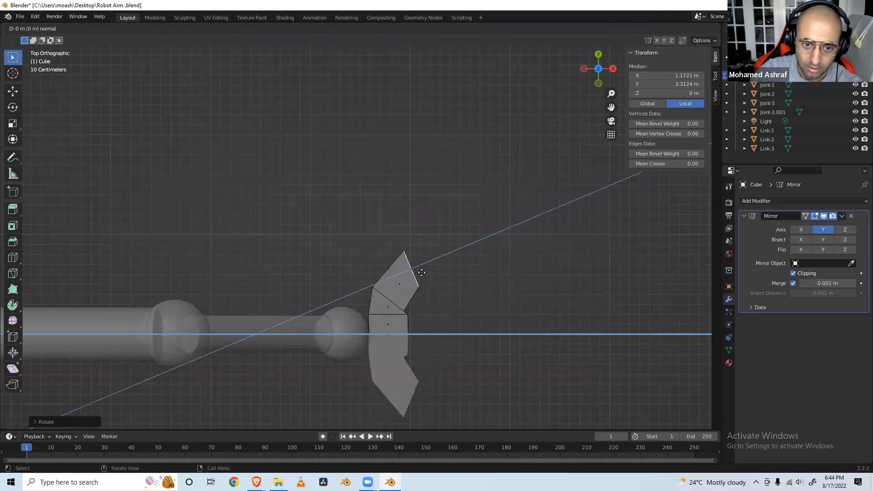
left_click(460, 267)
key("ctrl+f")
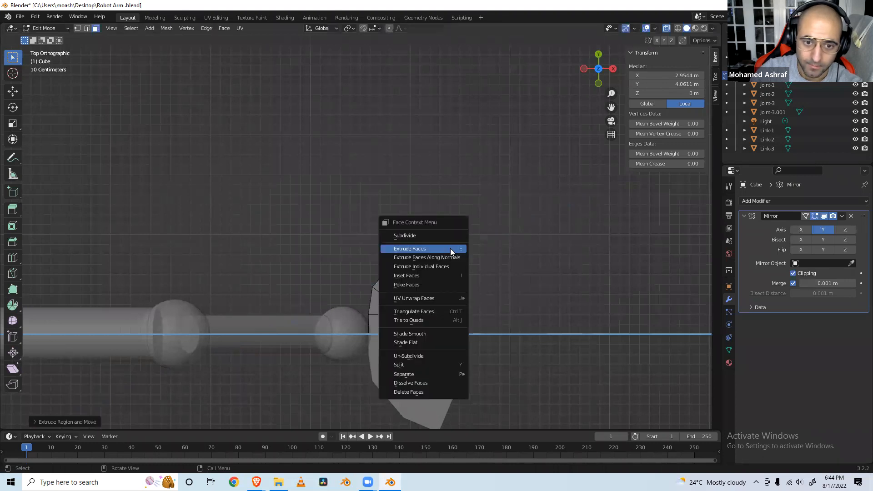
left_click(451, 249)
left_click(452, 250)
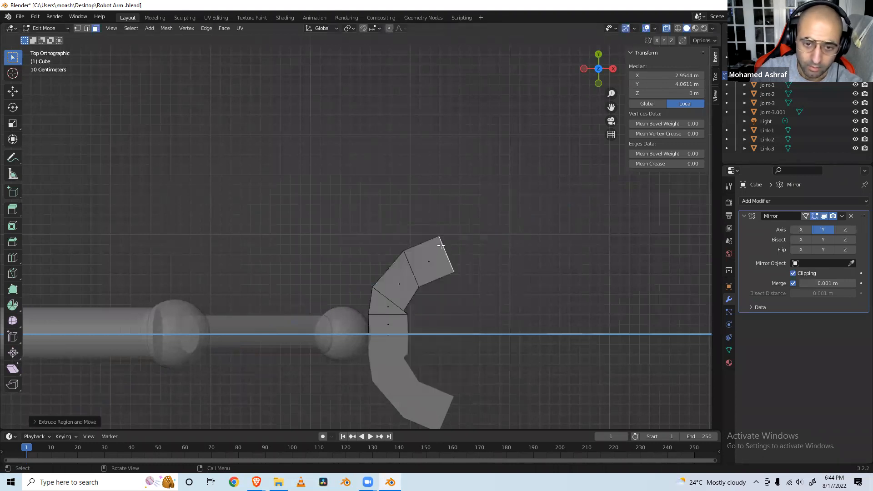
Rotate the end face nearly square to the X axis and extrude it along +X to about local X 5.23 m.
key("r")
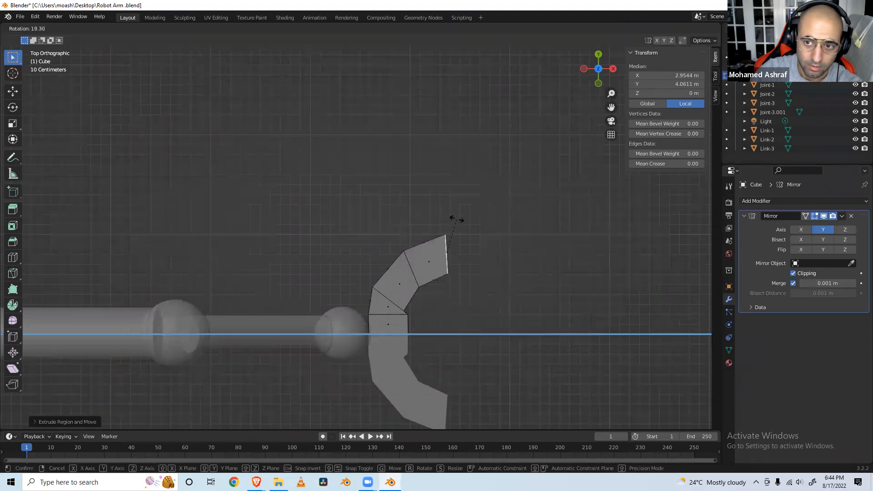
left_click(460, 219)
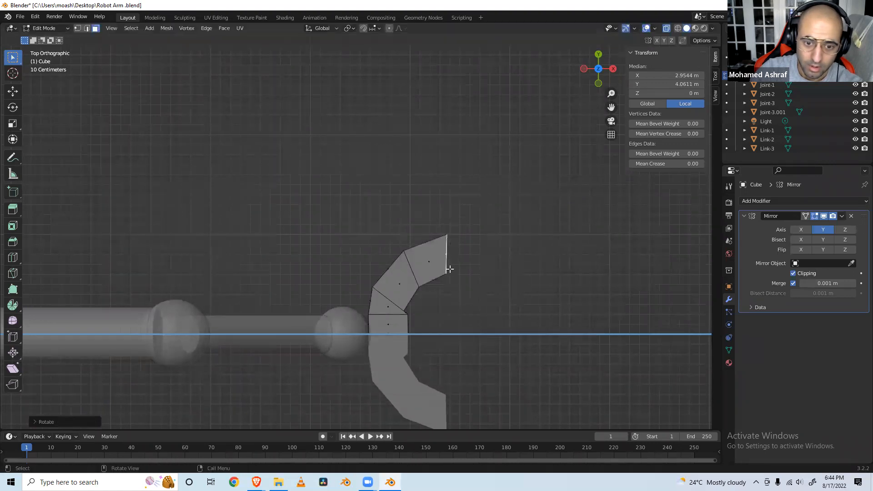
key("ctrl+f")
left_click(443, 278)
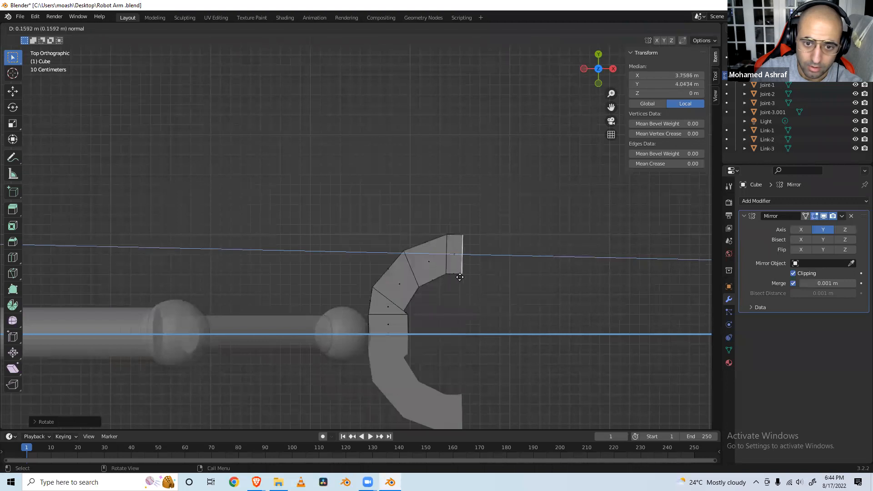
left_click(487, 276)
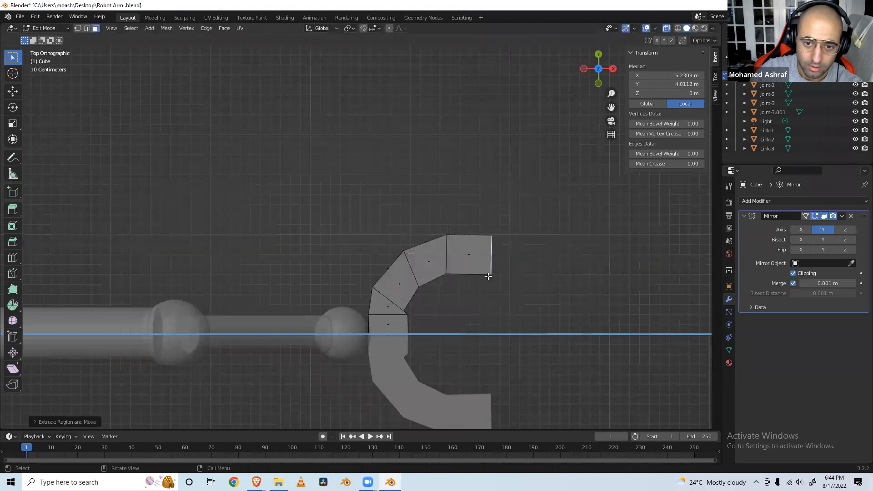
Switch to vertex selection and scale the claw's tip vertices down to about 0.23 to taper the end.
left_click(77, 28)
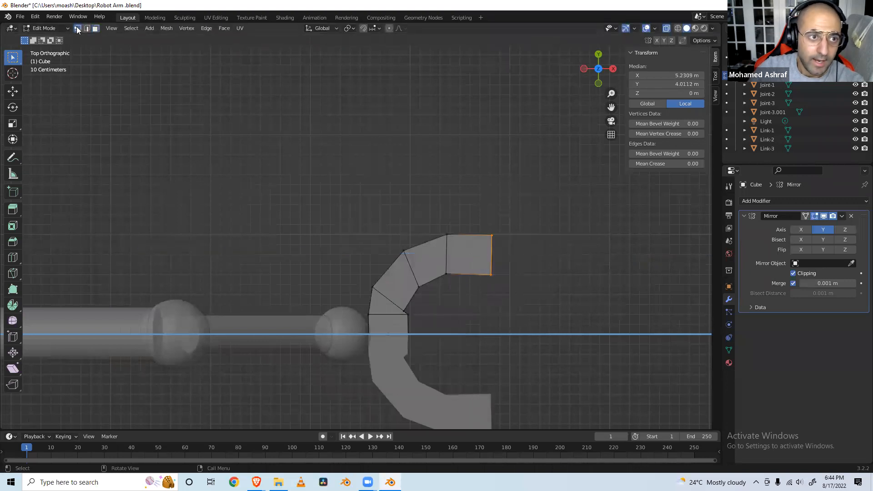
right_click(457, 209)
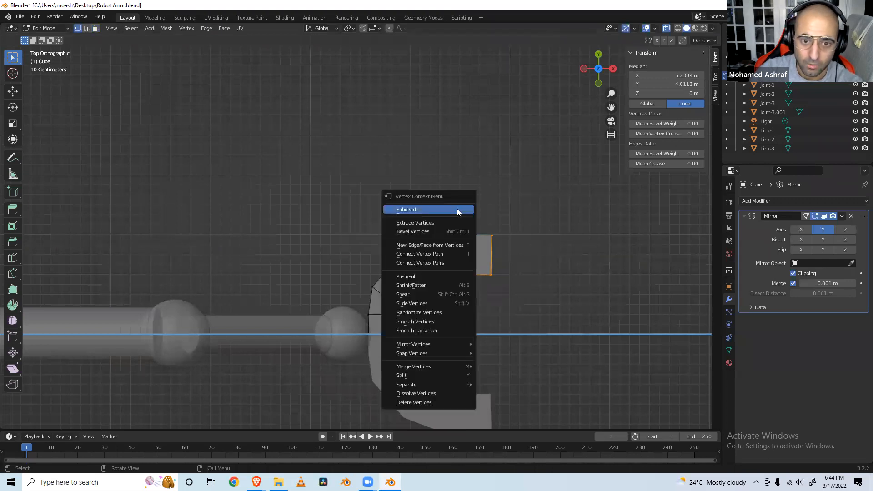
key("Escape")
key("s")
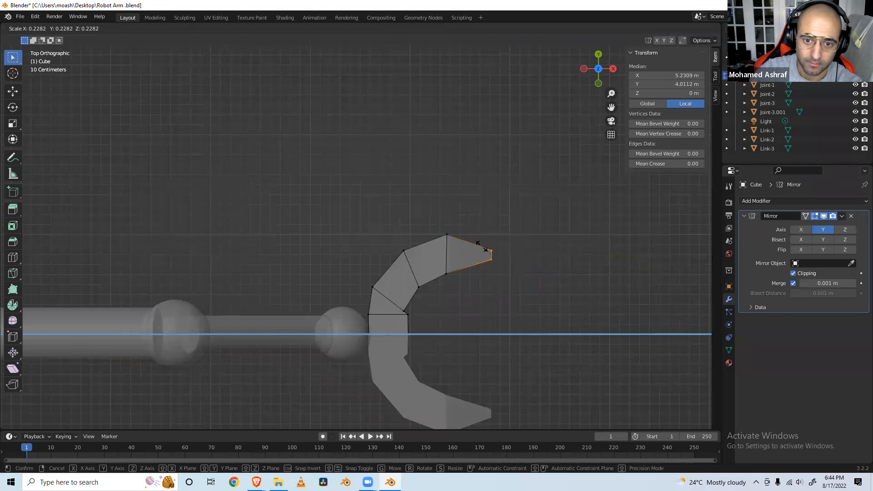
left_click(483, 248)
Select the vertices of the section just behind the tip and scale them down to about 0.62.
left_click_drag(435, 222, 457, 294)
key("s")
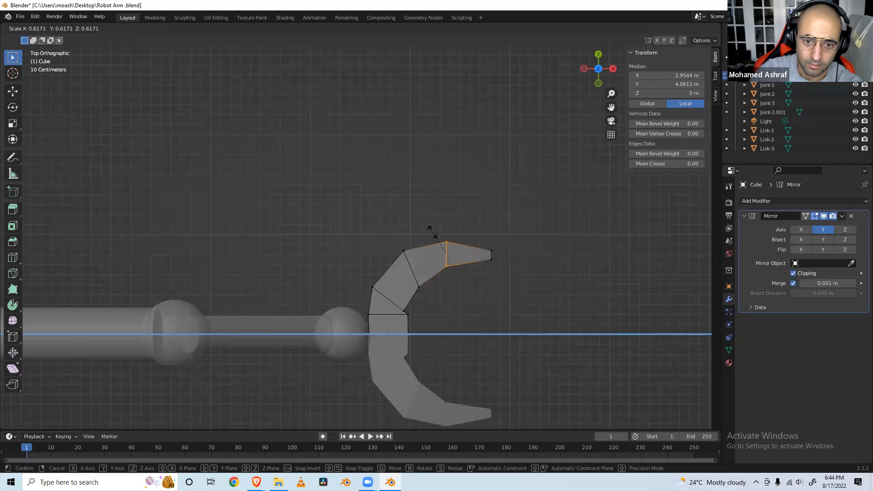
left_click(432, 232)
scroll(408, 315, "up", 2)
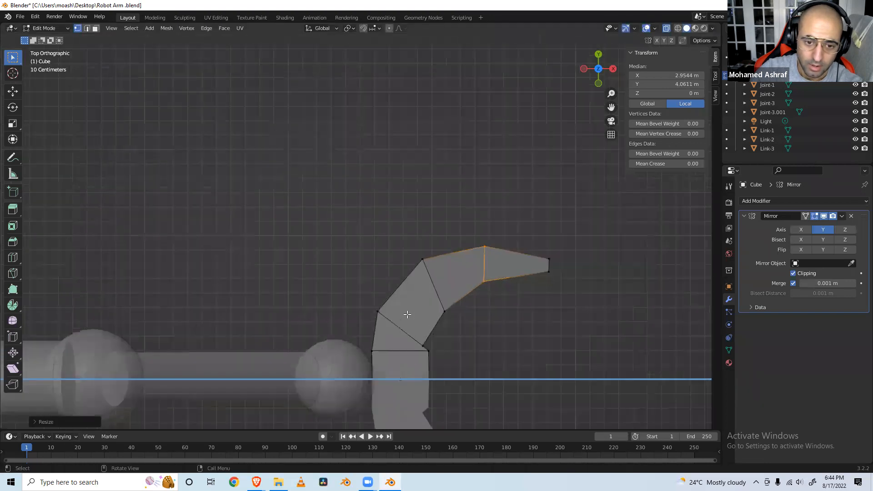
Move the inner corner vertices at the claw's first bend to about local X 1.05 m, Y 1.24 m, and save the file.
scroll(407, 315, "up", 1)
middle_click_drag(407, 315, 373, 253, "shift")
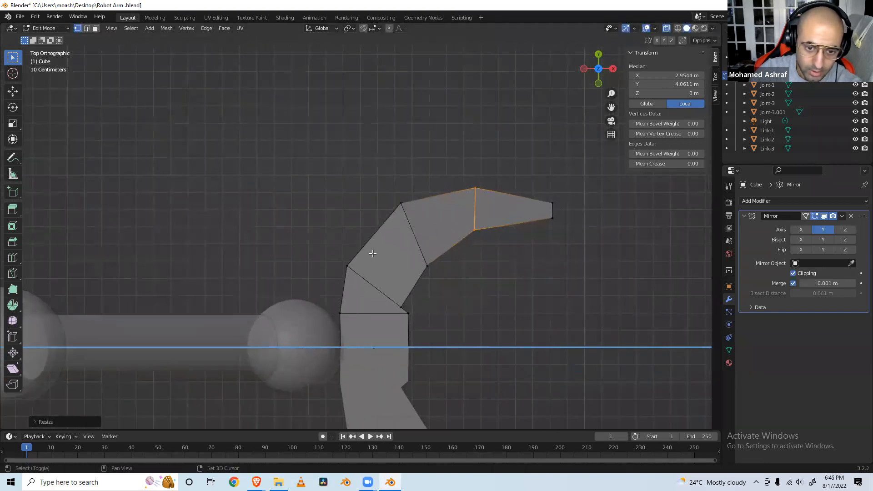
scroll(372, 253, "up", 4)
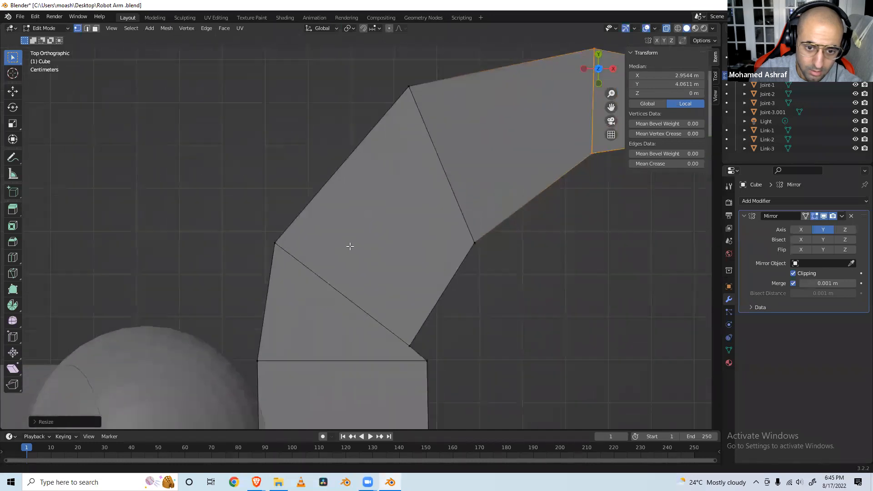
scroll(350, 246, "down", 1, "shift")
left_click_drag(397, 319, 419, 344)
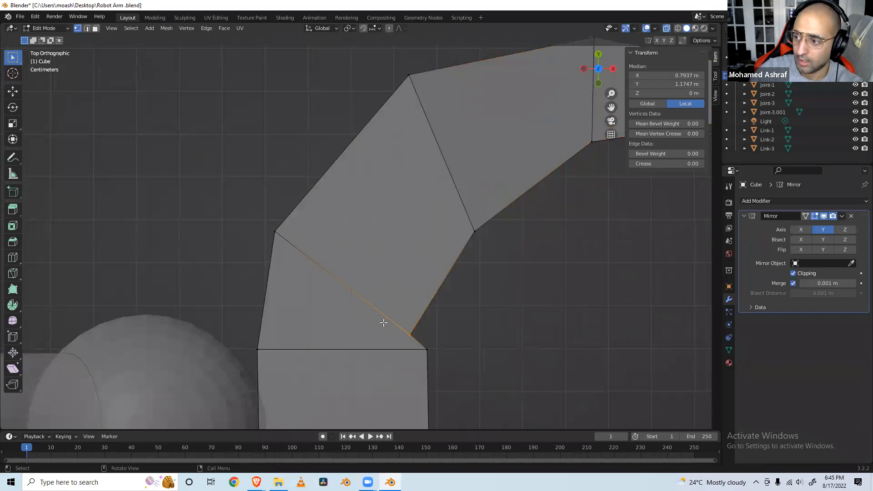
key("g")
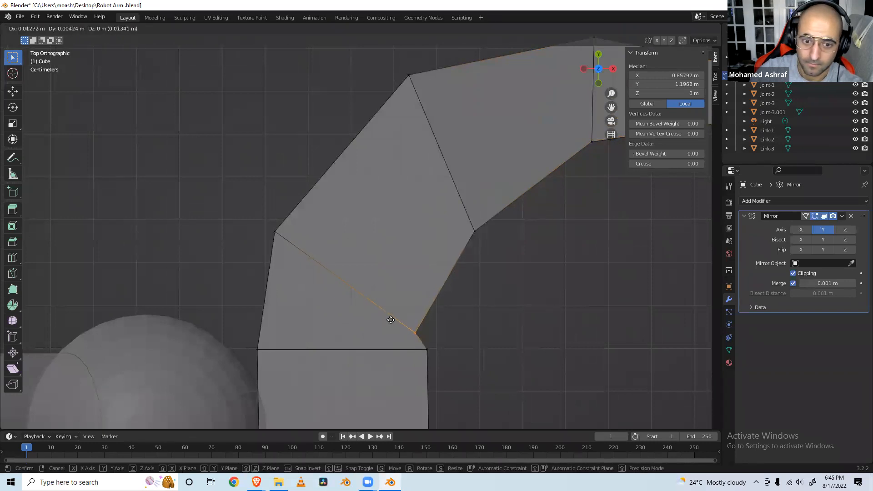
left_click(404, 317)
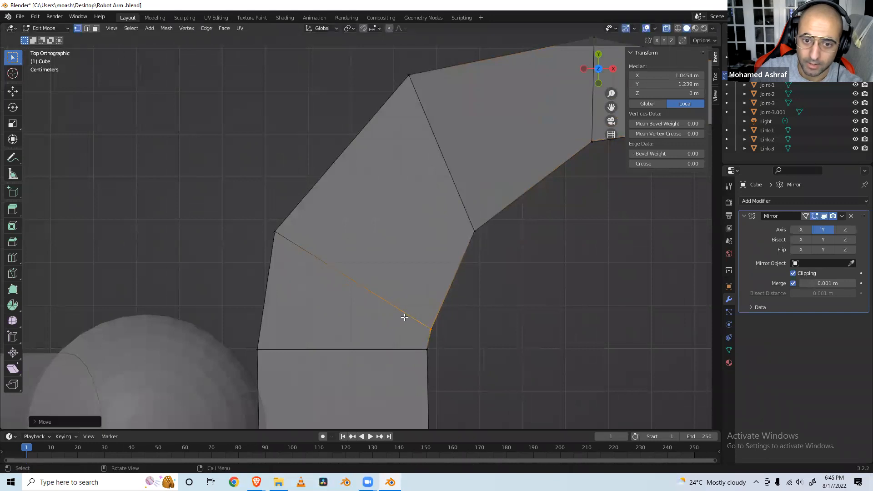
scroll(489, 312, "down", 6)
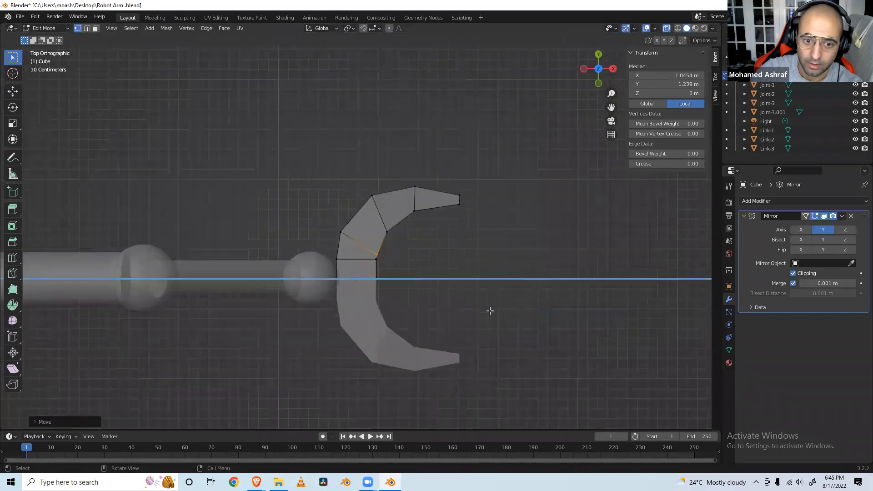
left_click(489, 310)
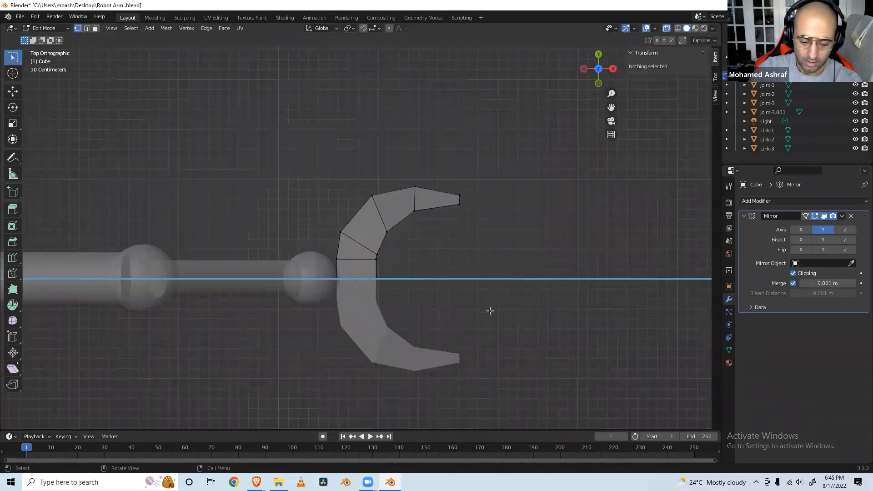
key("ctrl+s")
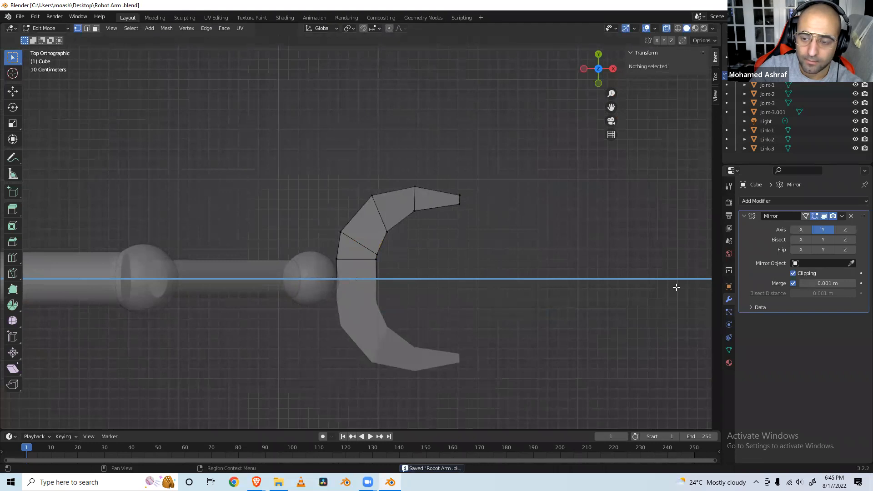
Return to Object Mode and raise the claw along global Z to about 2.57 m, level with the arm's end joint.
middle_click_drag(376, 282, 373, 264)
middle_click_drag(375, 212, 374, 203)
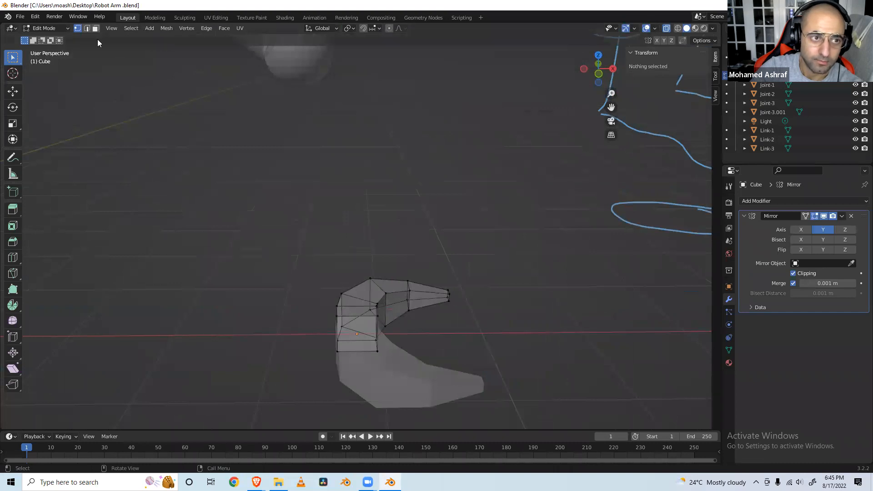
left_click(68, 29)
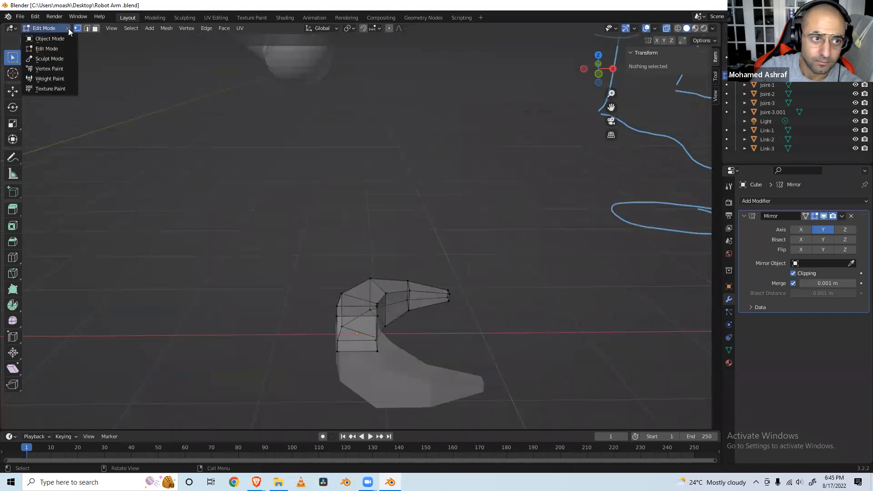
left_click(34, 38)
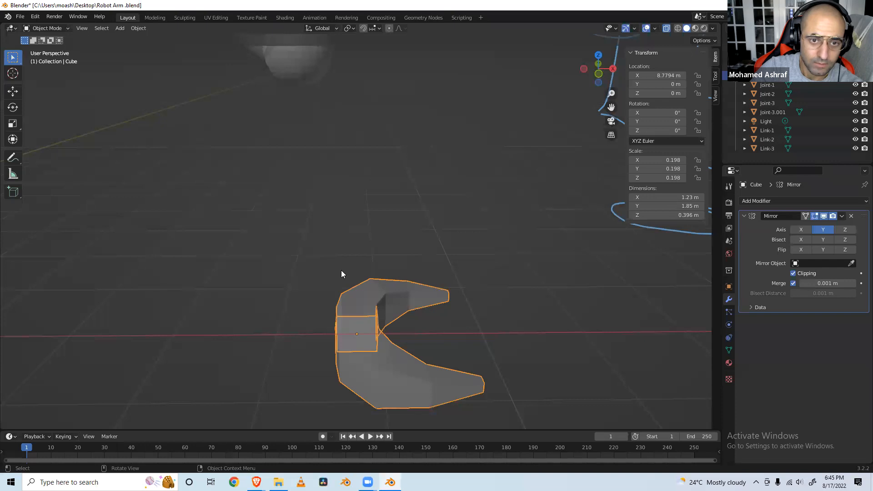
scroll(342, 274, "down", 4)
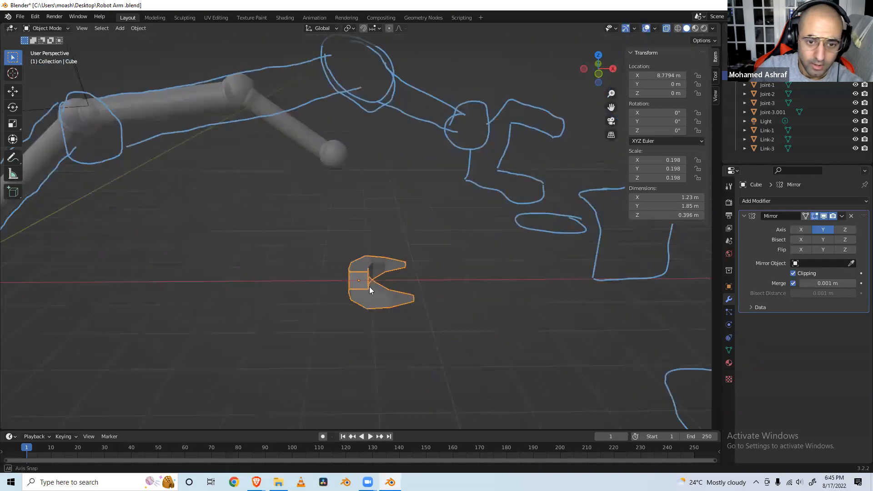
key("g")
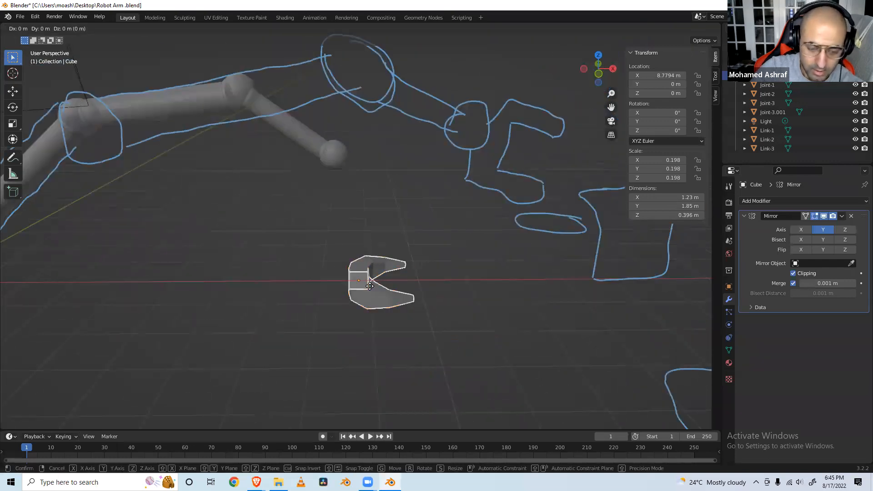
key("z")
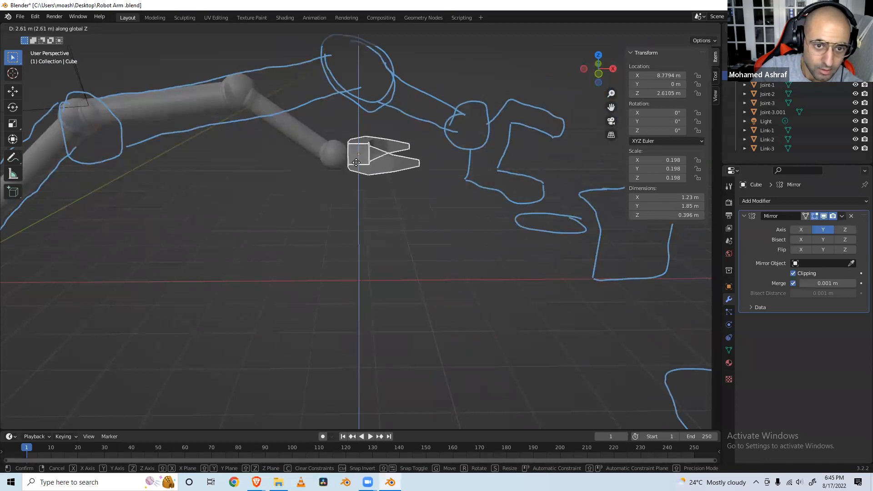
left_click(358, 166)
mouse_move(357, 133)
middle_mouse_down()
mouse_move(353, 124)
mouse_move(350, 221)
middle_mouse_up()
scroll(354, 127, "up", 2)
scroll(354, 131, "up", 1)
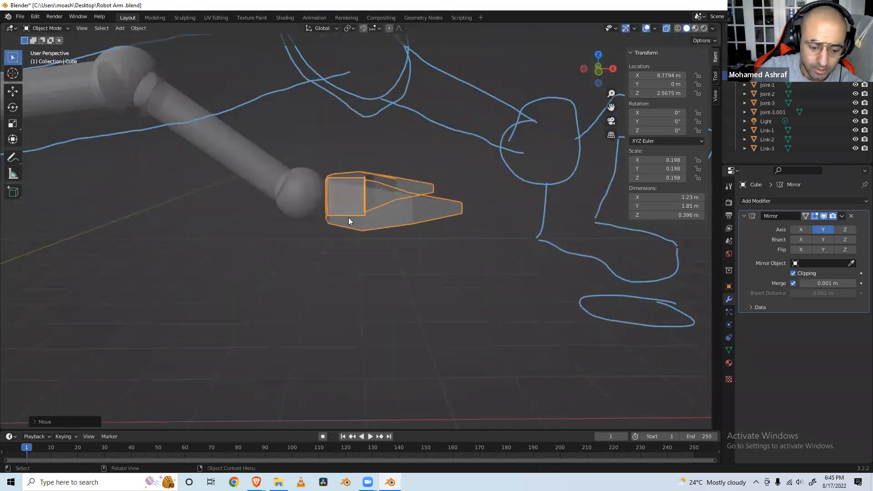
Flatten the claw by scaling it along global Z to about 0.52.
key("s")
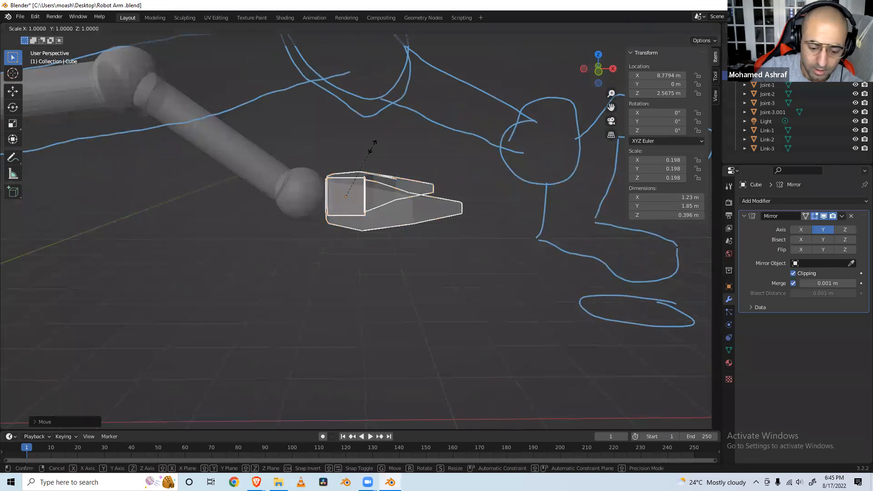
key("z")
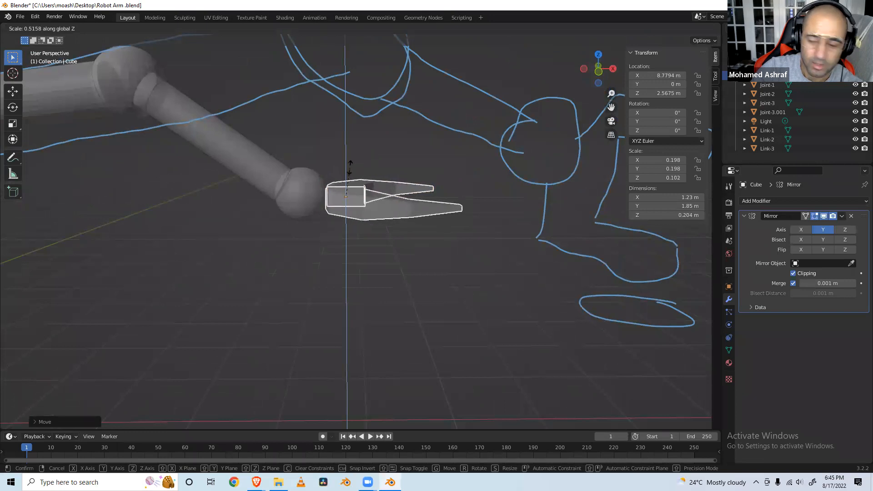
left_click(350, 168)
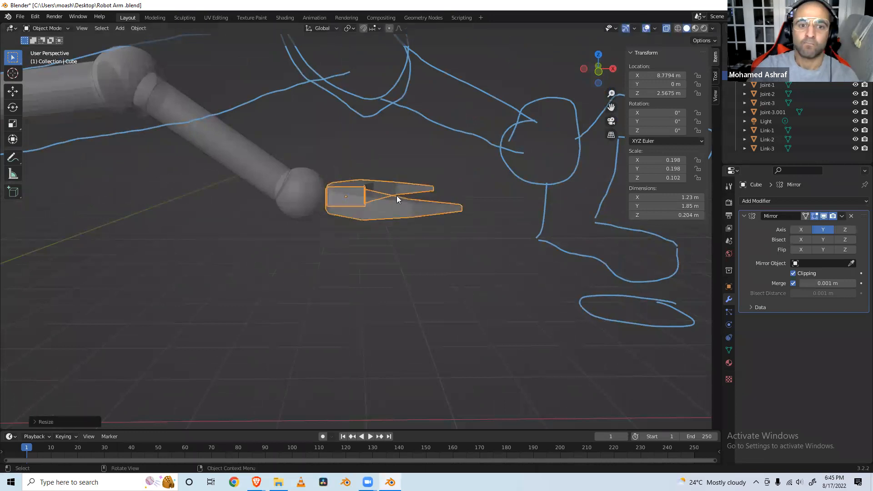
Close the unresponsive Zoom Meetings program from its not-responding dialog.
key("g")
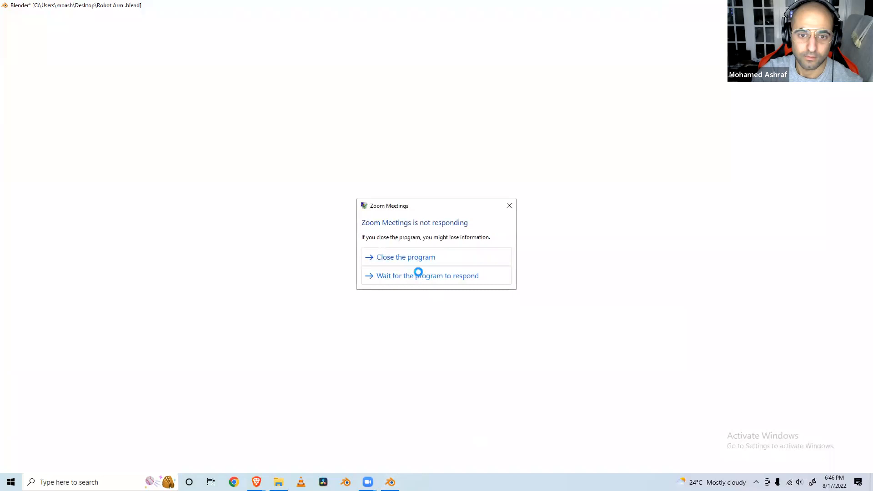
left_click(417, 274)
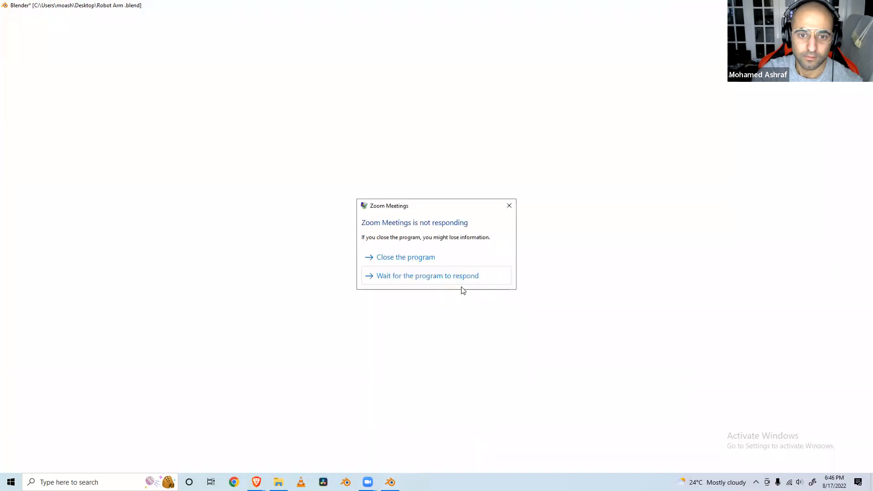
left_click(411, 257)
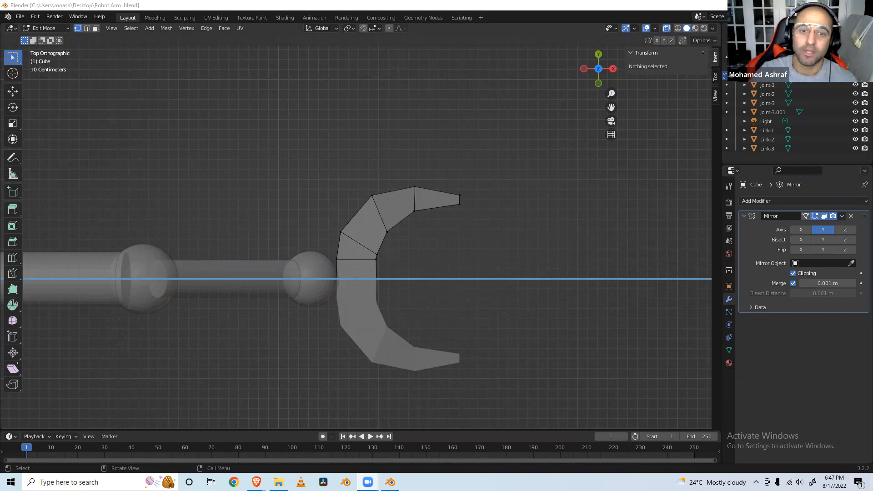
Return to Object Mode, raise the claw along global Z to about 1.71 m, and save the file.
middle_click_drag(433, 306, 429, 212)
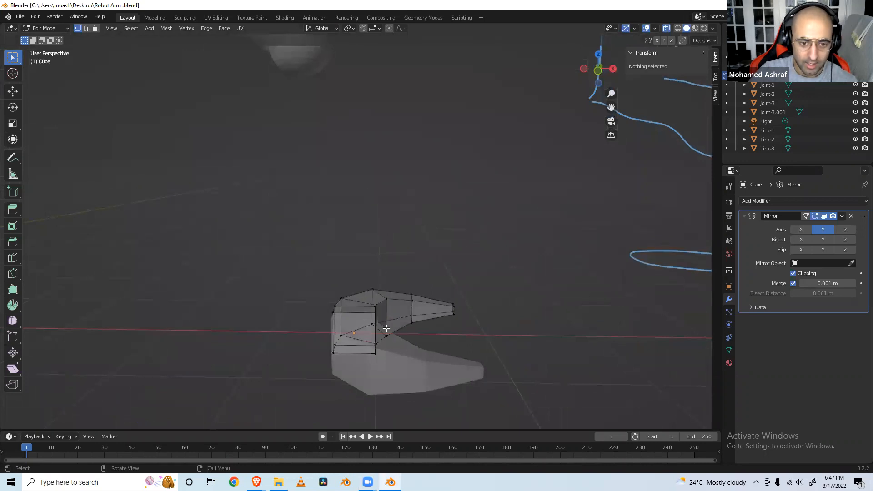
left_click(65, 31)
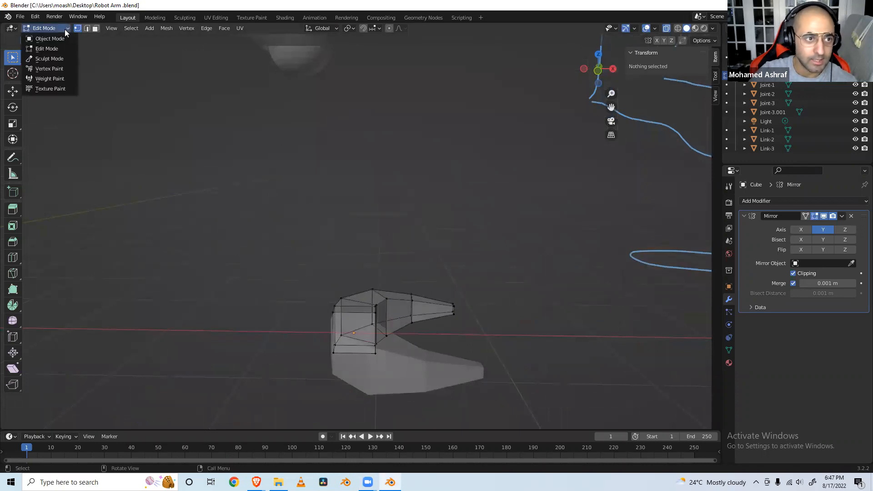
left_click(49, 39)
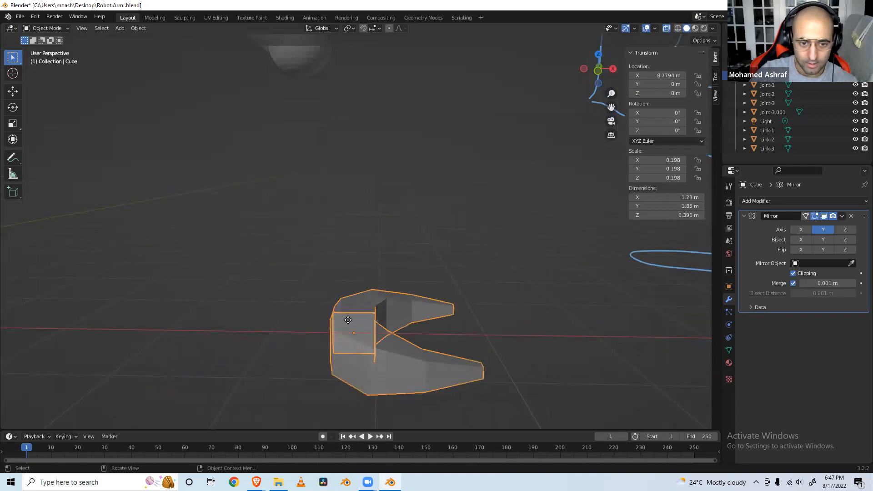
key("g")
key("z")
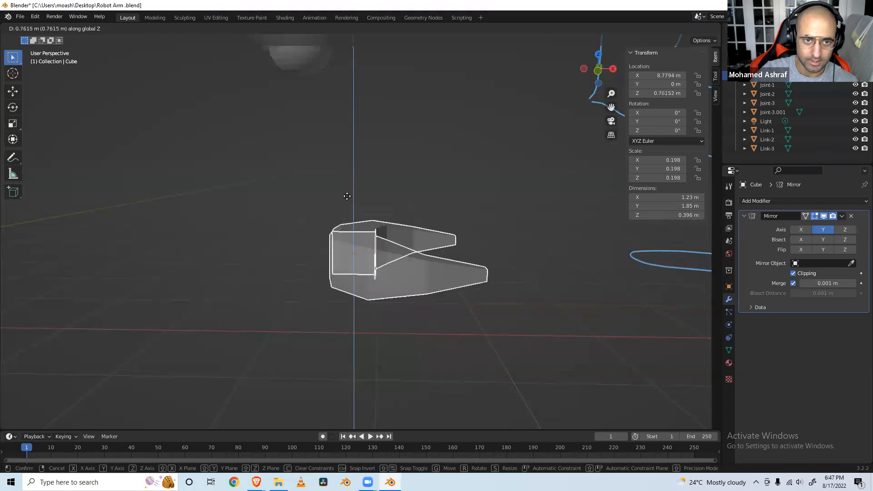
left_click(349, 138)
key("ctrl+s")
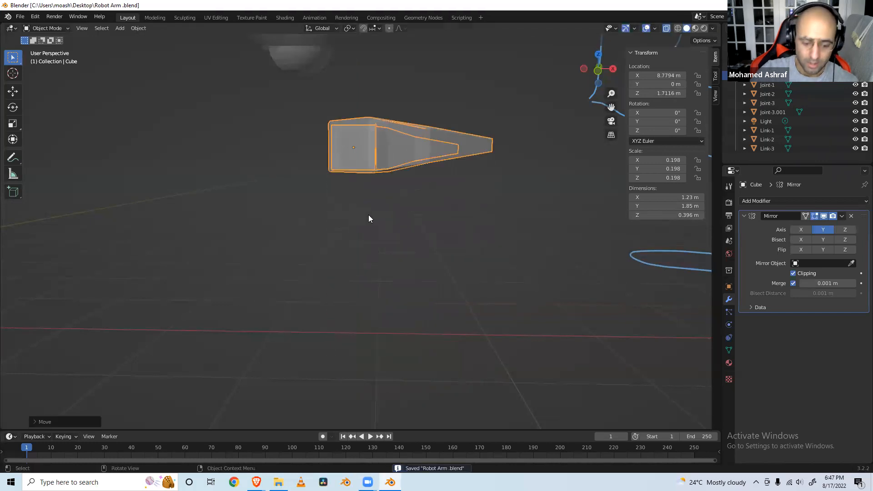
Flatten the claw along global Z to a Z scale of about 0.110.
key("s")
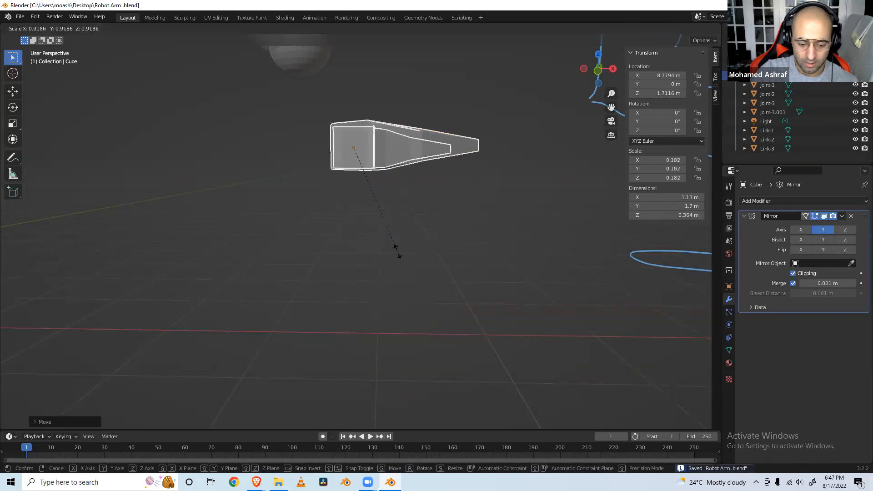
key("z")
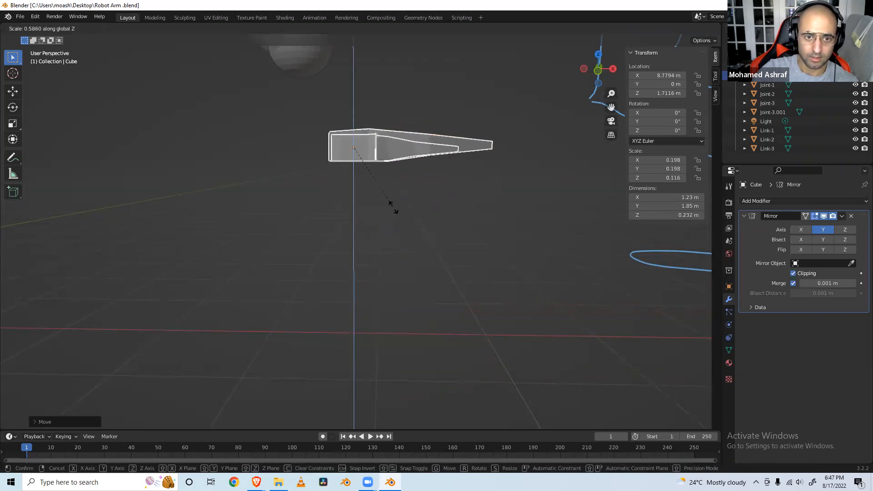
left_click(388, 207)
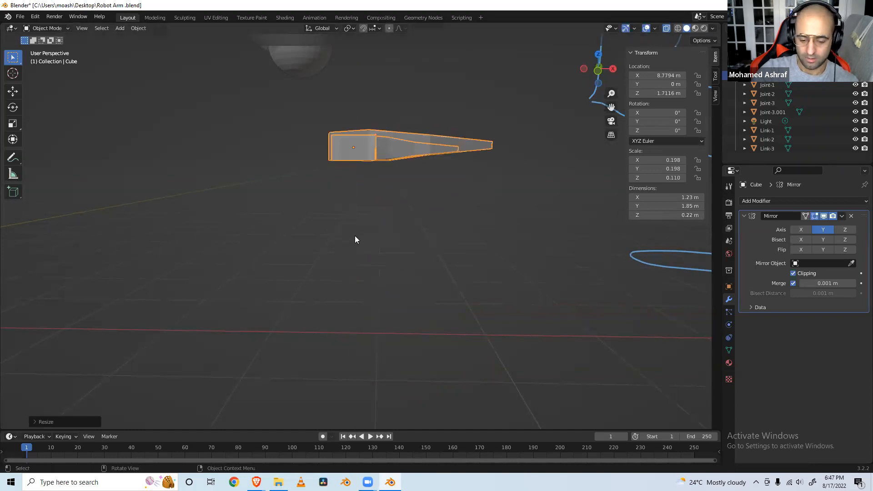
Raise the flattened claw along global Z to about 2.59 m, level with the arm's end joint, and save the file.
middle_click_drag(355, 239, 349, 252)
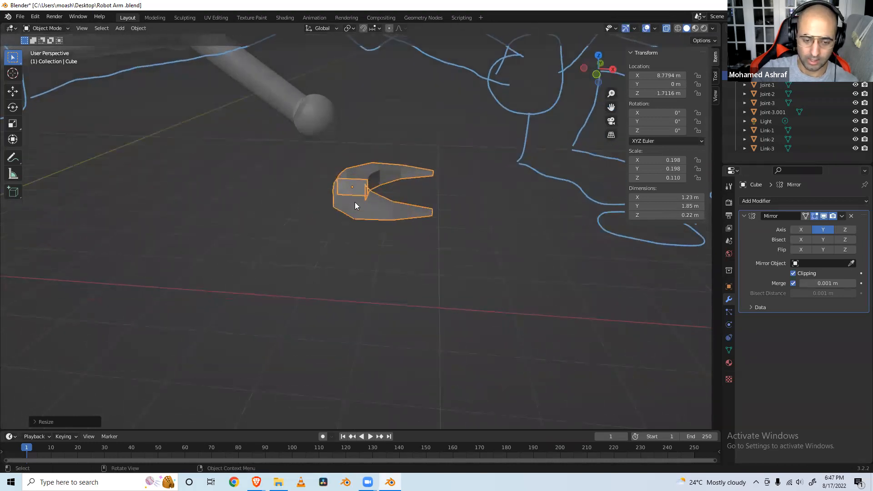
key("g")
key("z")
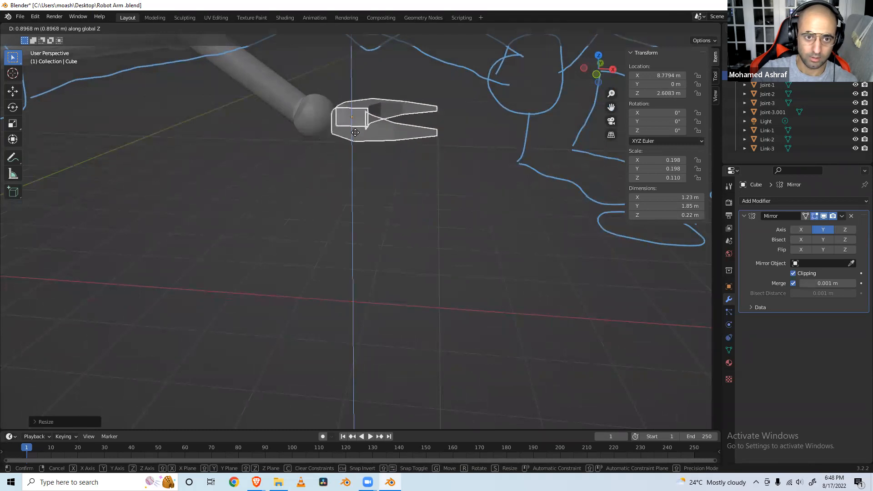
left_click(357, 137)
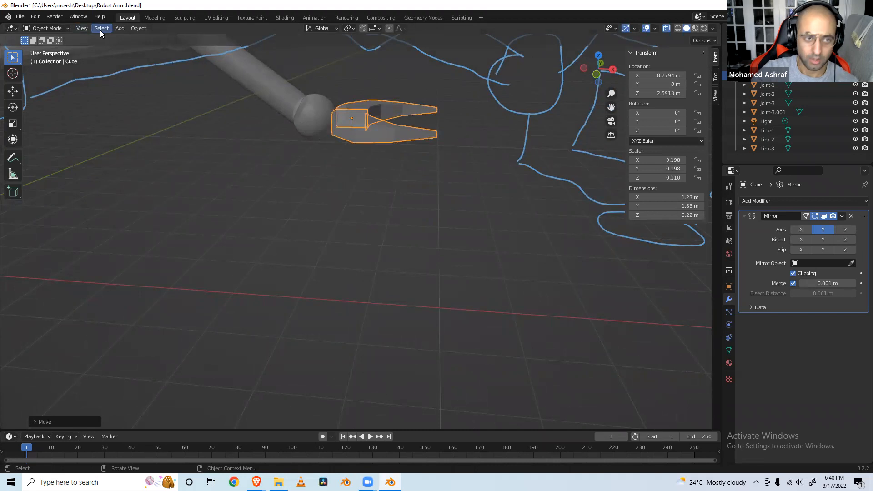
key("ctrl+s")
Switch to the top orthographic view, closely framing the claw and the arm's end joint.
left_click(80, 28)
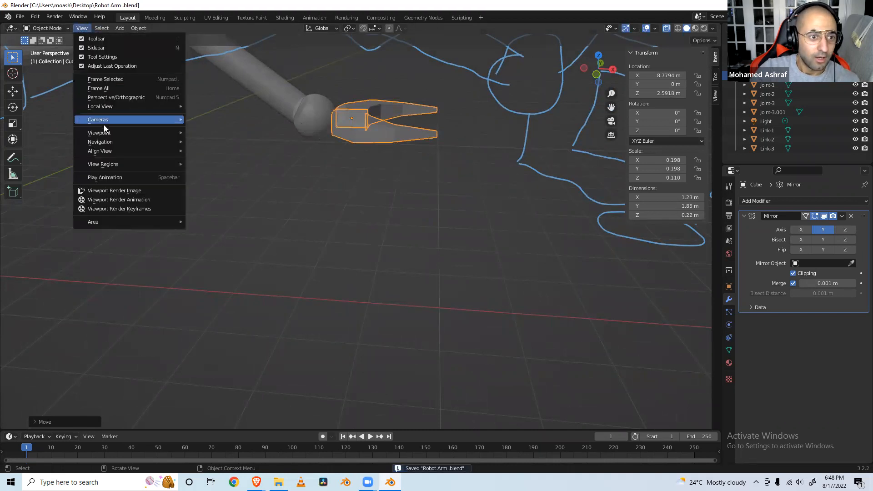
mouse_move(107, 133)
left_click(195, 145)
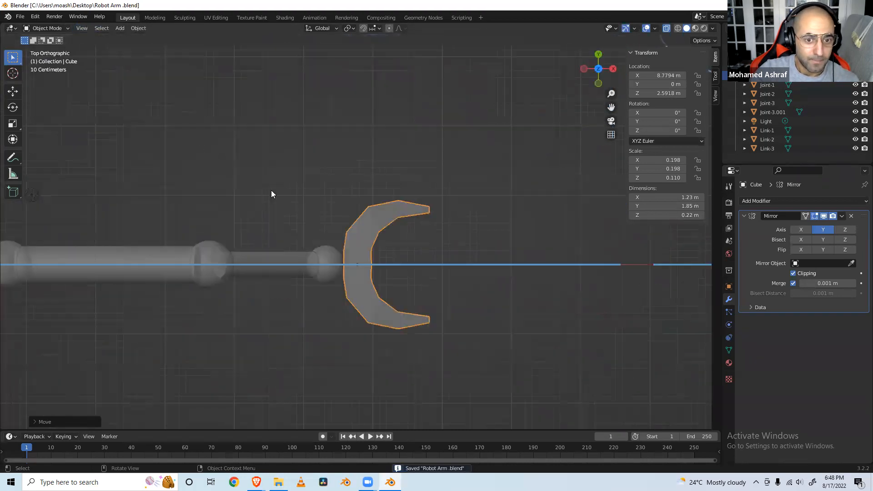
scroll(376, 279, "up", 3)
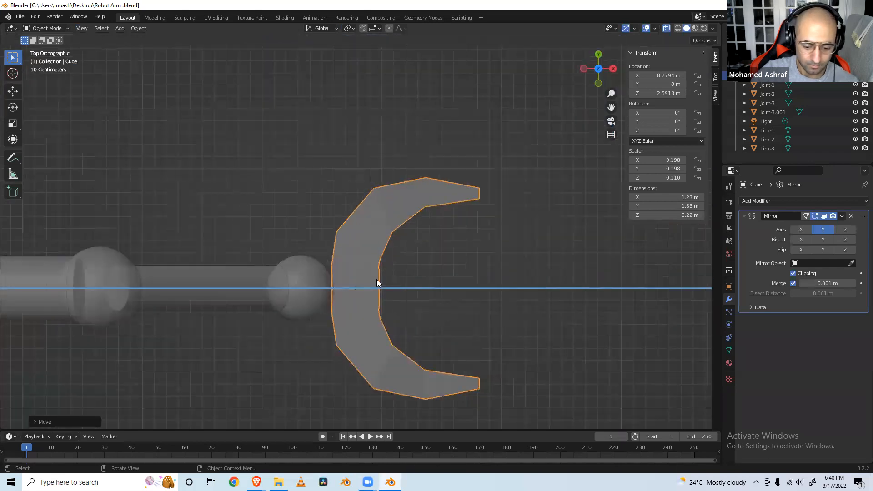
Move the claw along global X to about 8.61 m so its base overlaps the arm's end joint.
key("g")
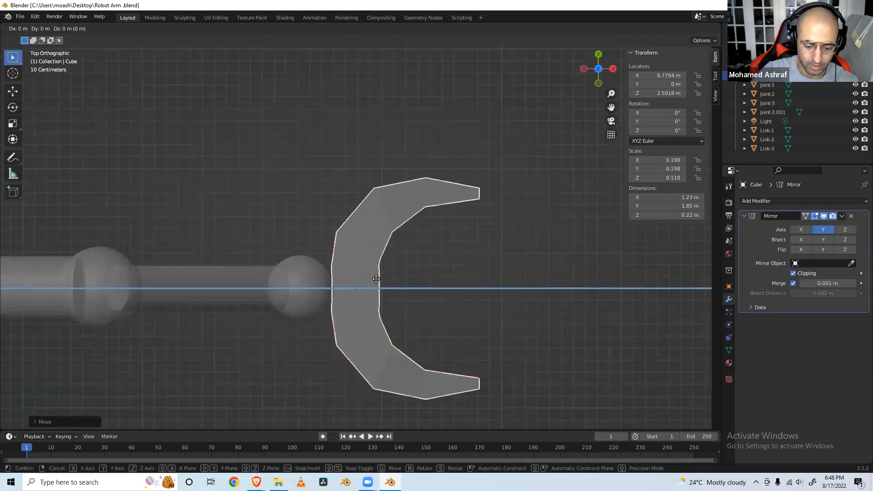
key("y")
key("x")
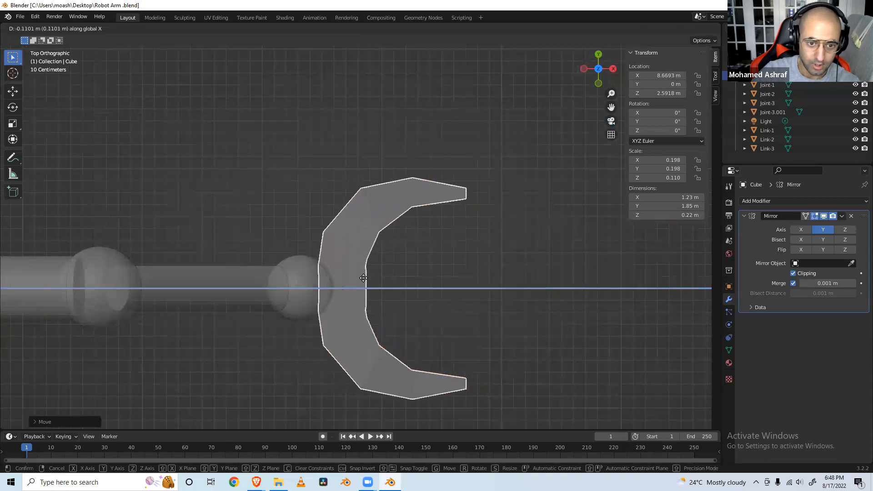
left_click(356, 278)
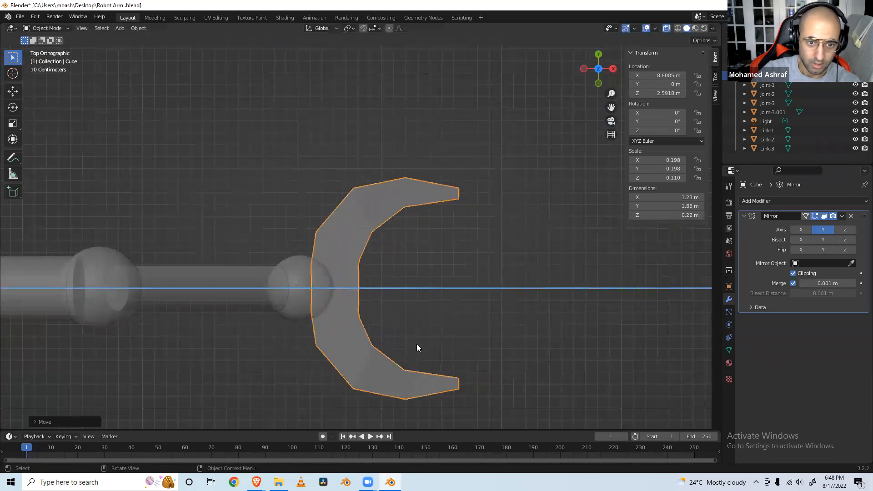
Add a Subdivision Surface modifier to the claw, below its Mirror modifier.
mouse_move(417, 344)
middle_mouse_down()
mouse_move(415, 268)
mouse_move(389, 276)
middle_mouse_up()
scroll(414, 268, "down", 5)
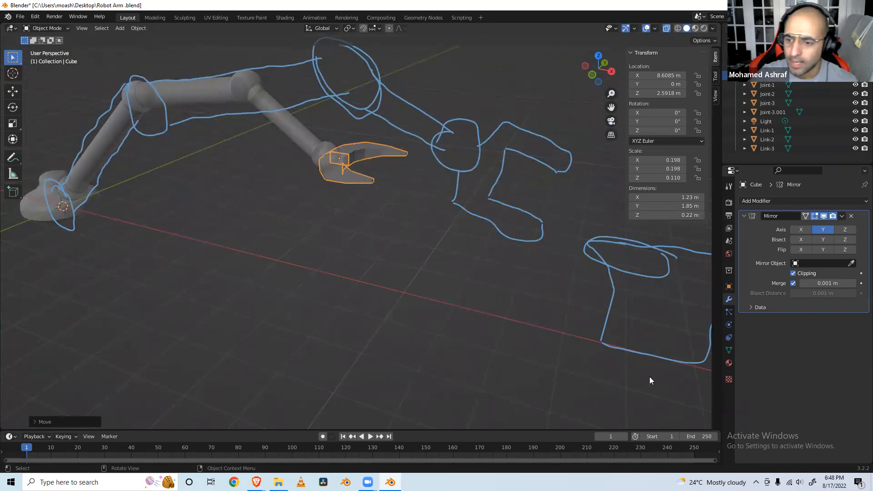
left_click(765, 200)
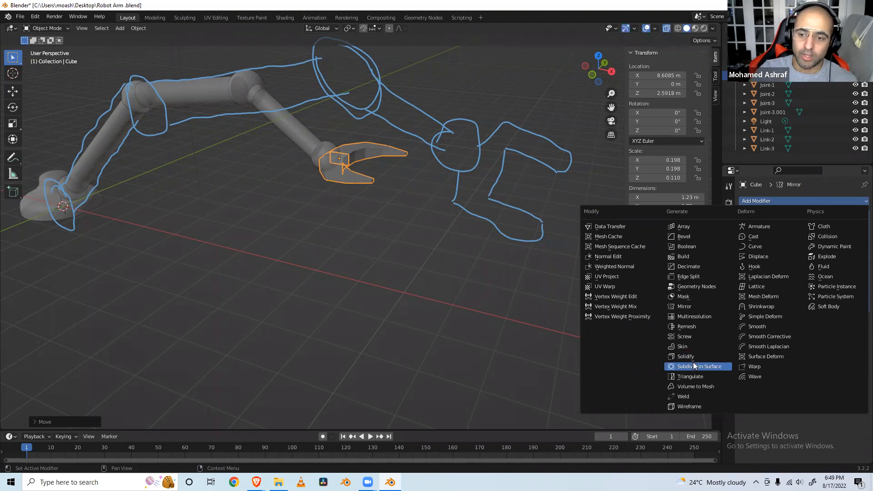
left_click(692, 366)
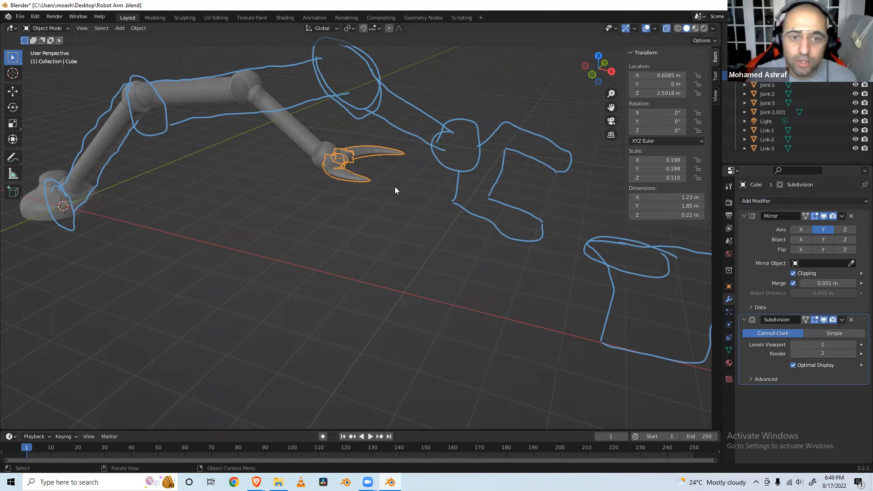
Hide the claw's subdivision in the viewport and turn off X-ray to inspect its unsmoothed shape up close.
scroll(319, 160, "up", 5)
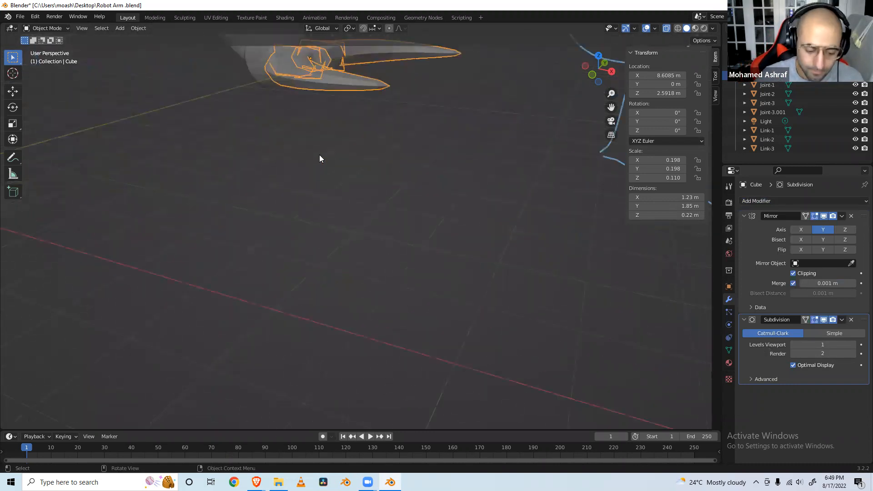
middle_click_drag(319, 167, 340, 265, "shift")
scroll(339, 266, "up", 4)
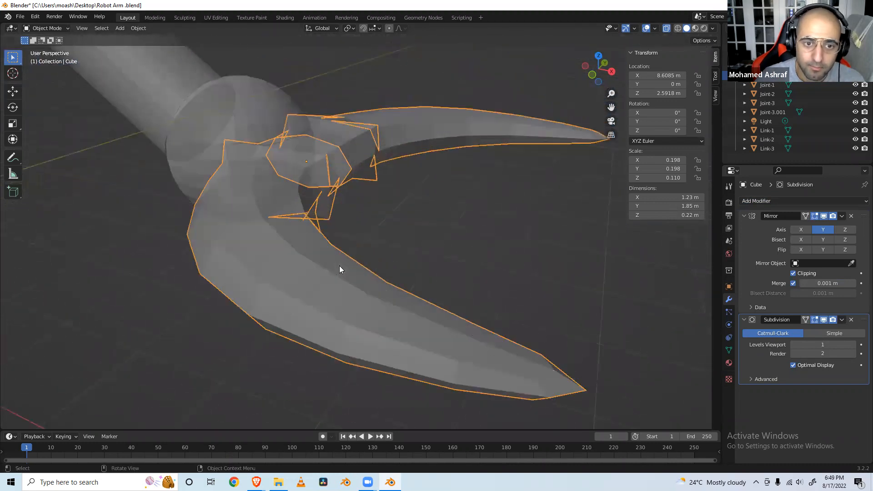
left_click(823, 320)
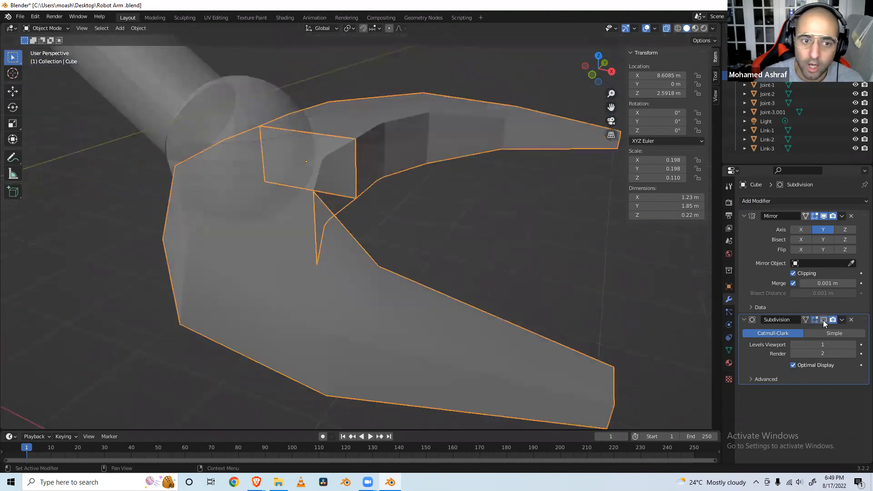
left_click(667, 28)
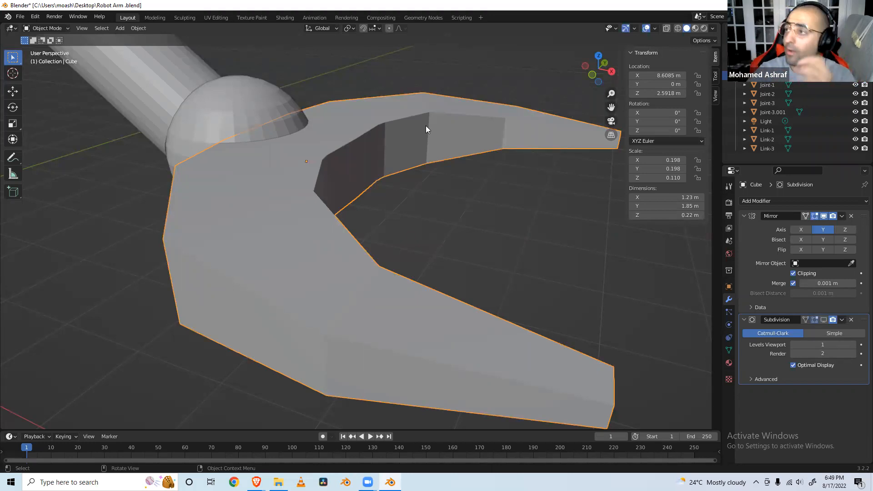
Show the claw's subdivision in the viewport again and set its viewport levels to 2.
left_click(823, 320)
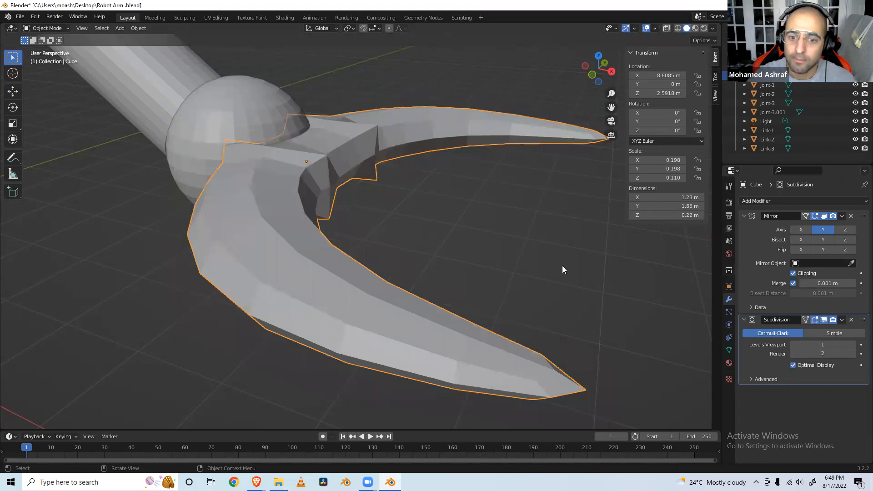
left_click(853, 346)
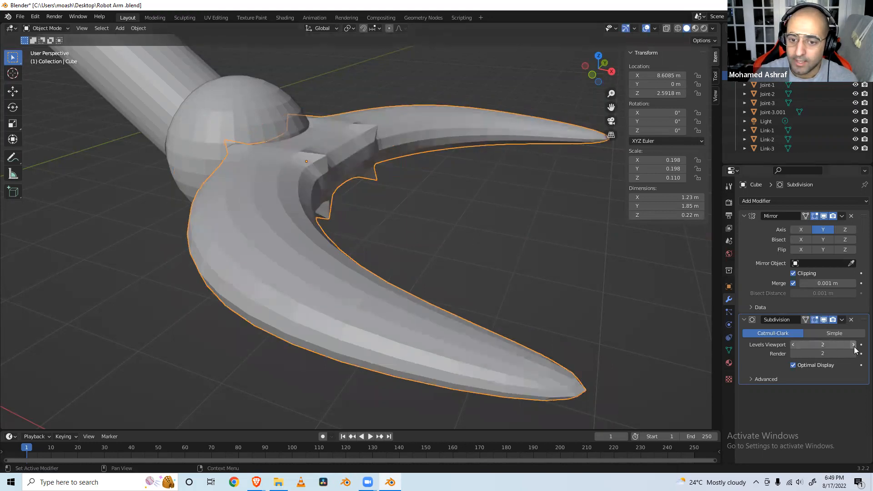
Set the claw's Subdivision modifier to 4 levels in the viewport and 4 for rendering.
left_click(853, 344)
left_click(853, 345)
left_click(853, 354)
left_click(854, 354)
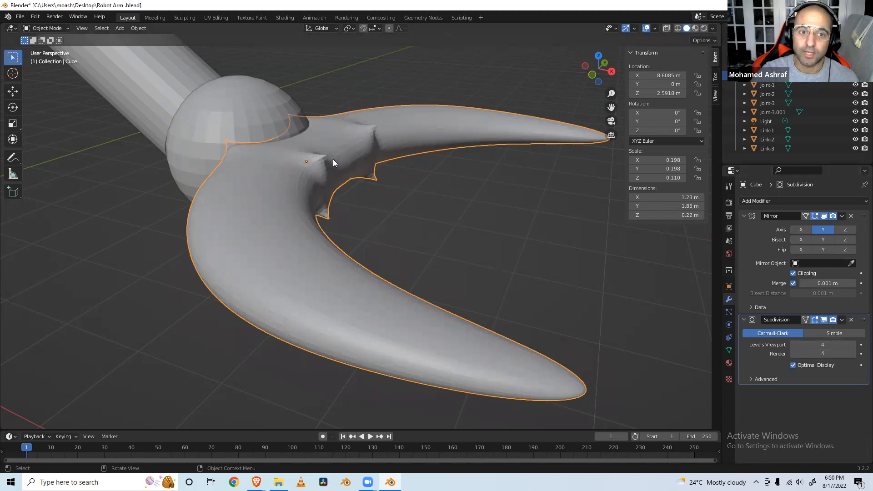
Enter Edit Mode on the claw and select the upper vertex at the tip of the pointed spike on its inner edge.
middle_click_drag(313, 149, 362, 163)
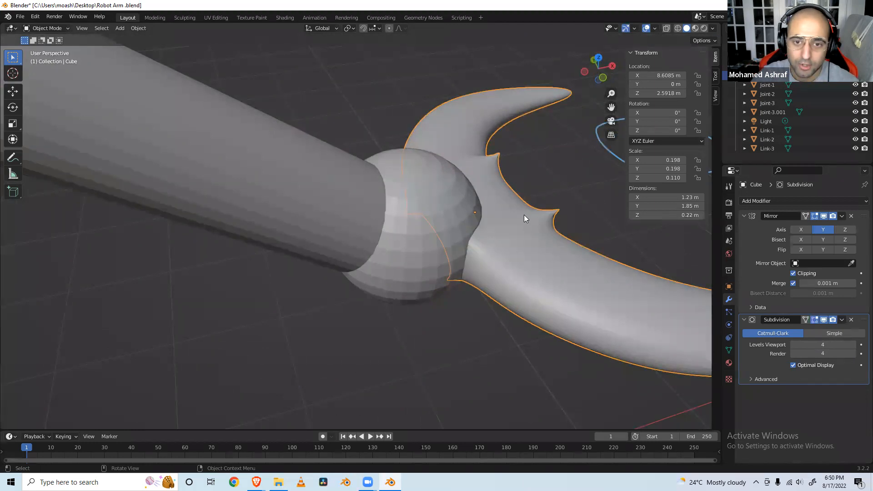
left_click(42, 29)
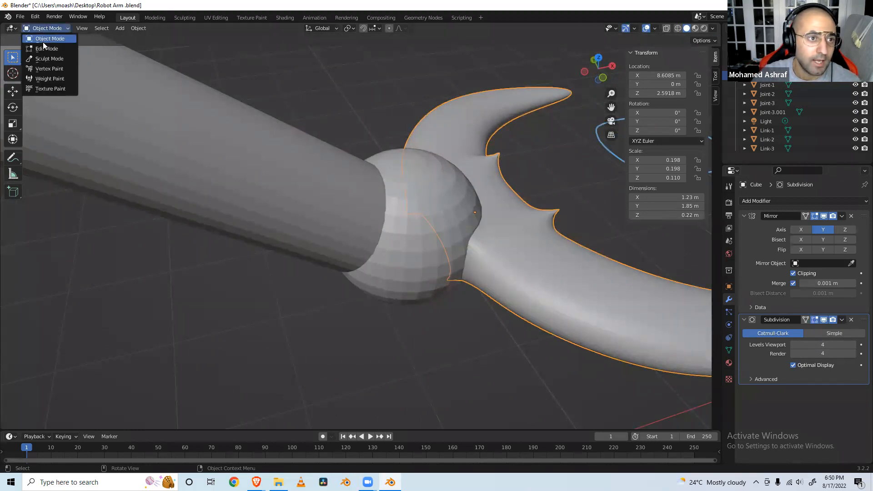
left_click(44, 43)
left_click(39, 27)
left_click(42, 46)
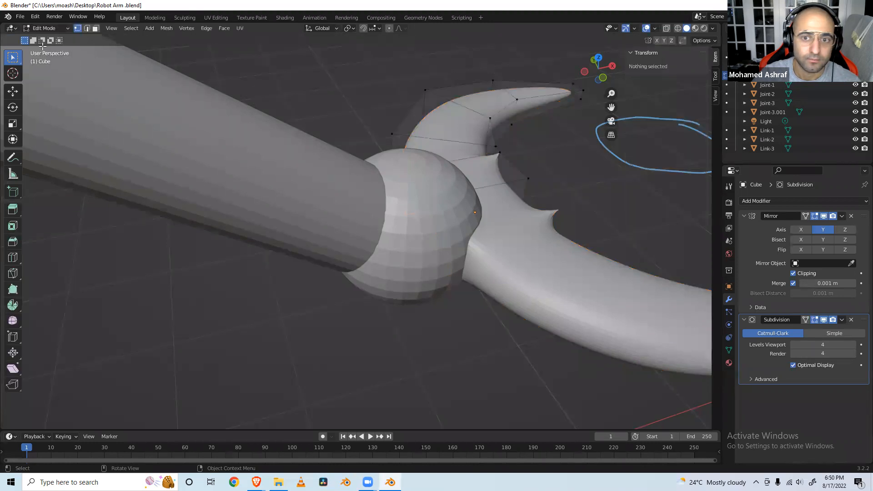
left_click(502, 155)
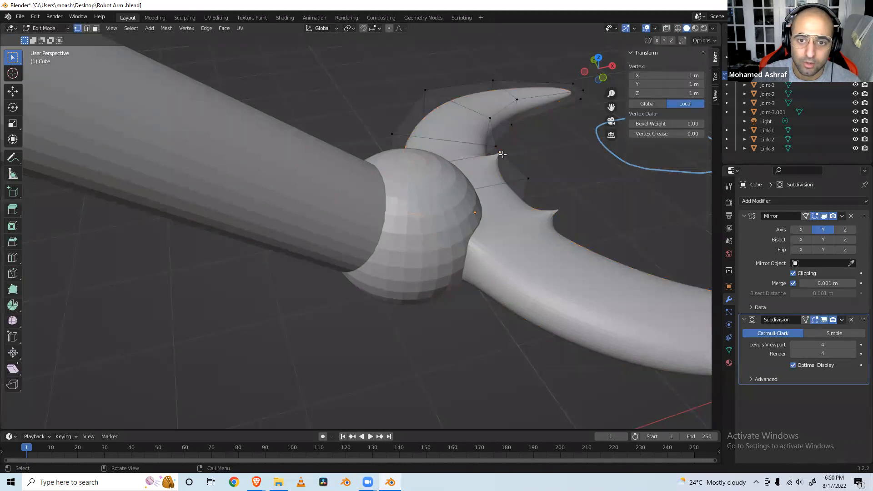
scroll(505, 163, "up", 6)
scroll(511, 187, "down", 5)
middle_click_drag(512, 188, 415, 222, "shift")
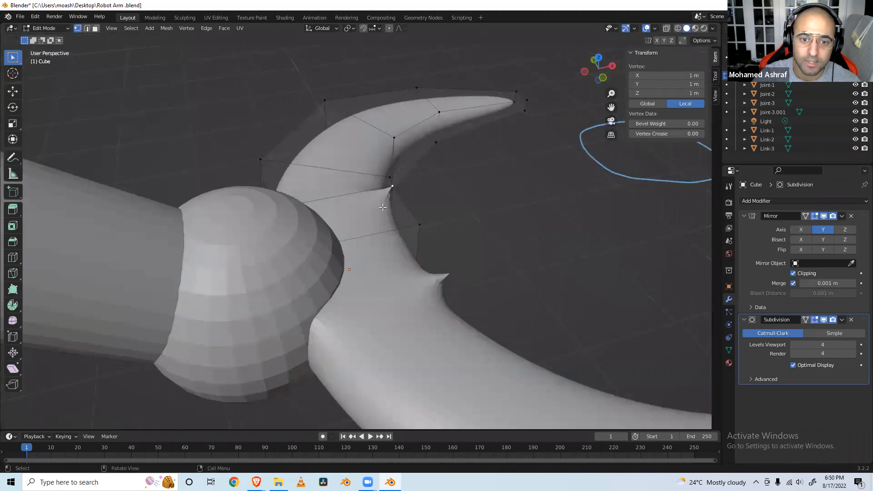
scroll(383, 208, "up", 7)
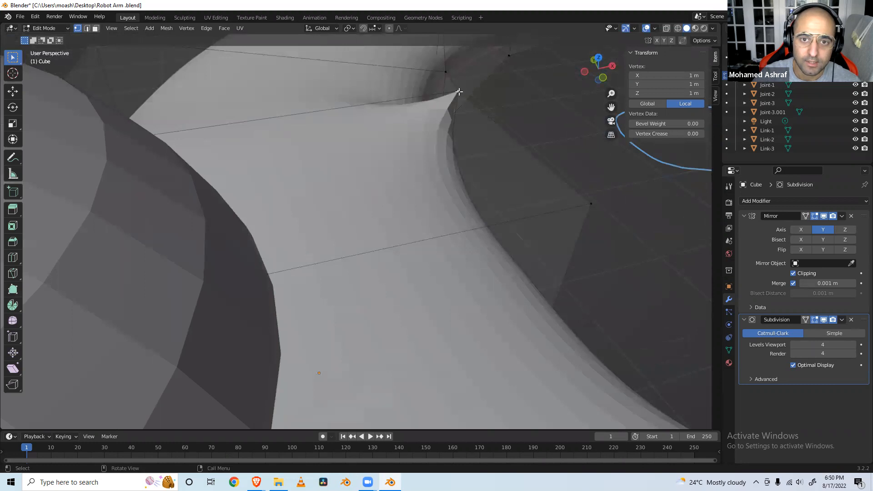
middle_click_drag(460, 86, 434, 148)
scroll(459, 149, "down", 5)
scroll(454, 158, "up", 4)
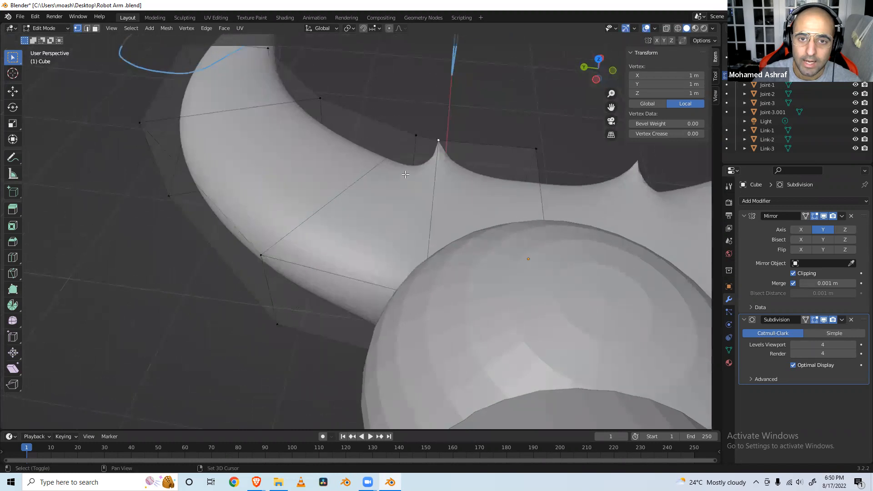
right_click(434, 143)
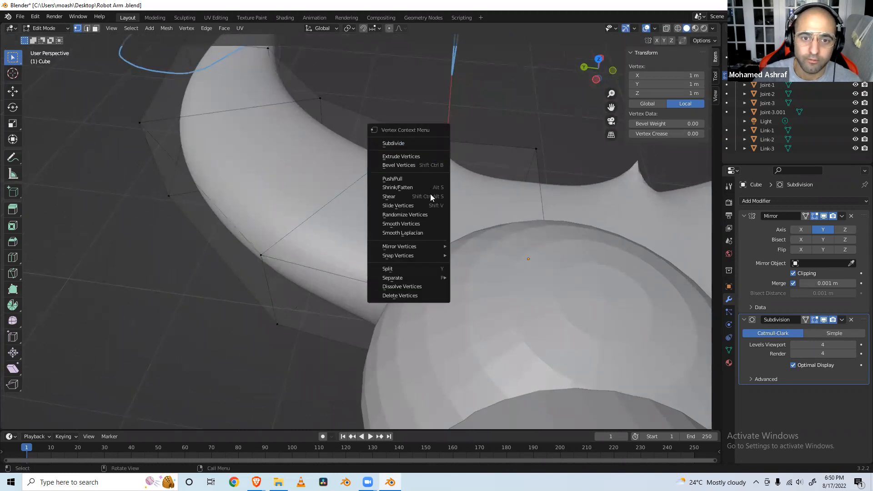
mouse_move(422, 249)
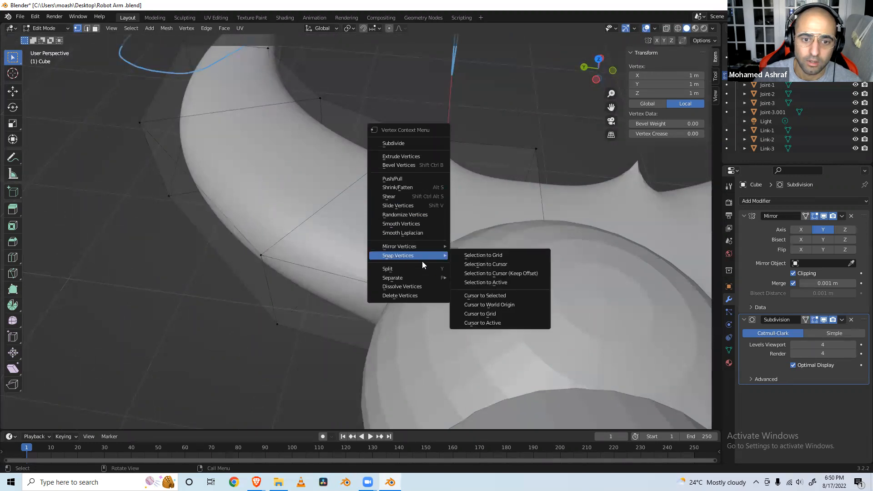
key("e")
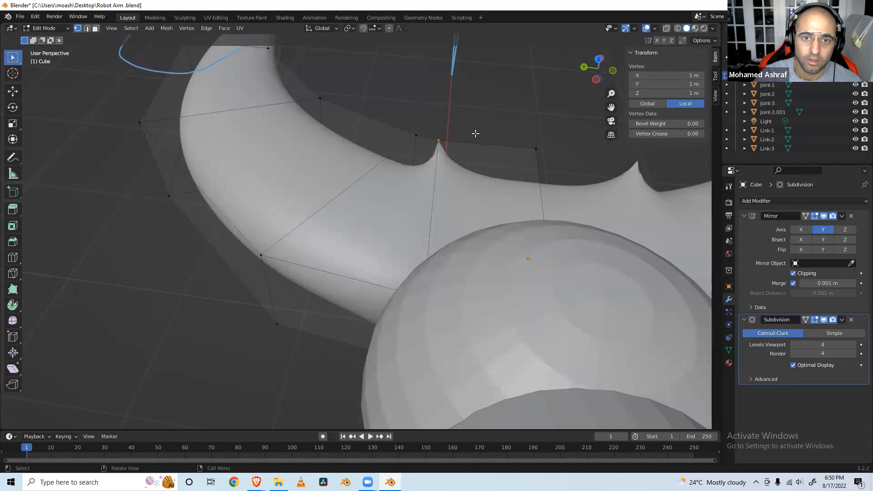
key("Escape")
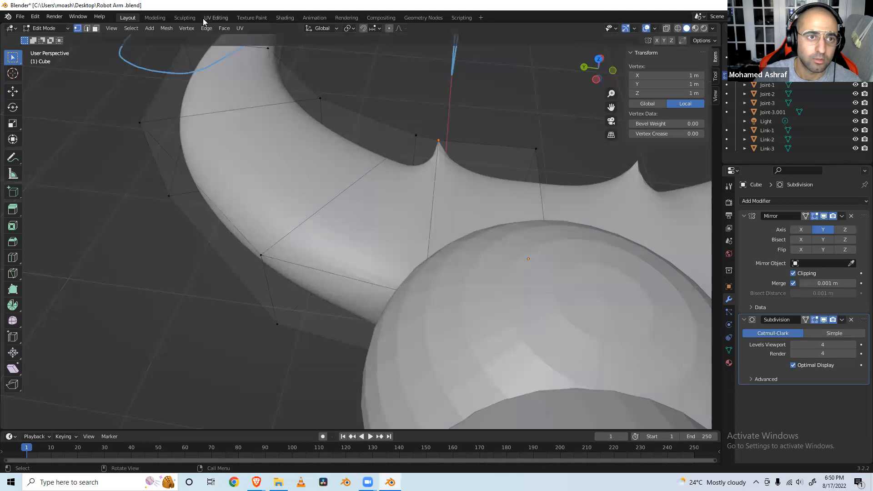
Try to merge the selected spike vertex at center.
left_click(186, 28)
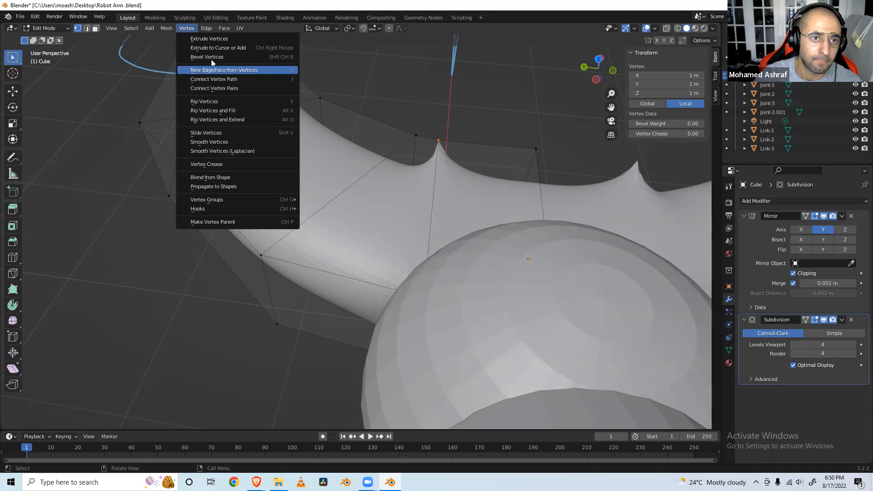
mouse_move(166, 29)
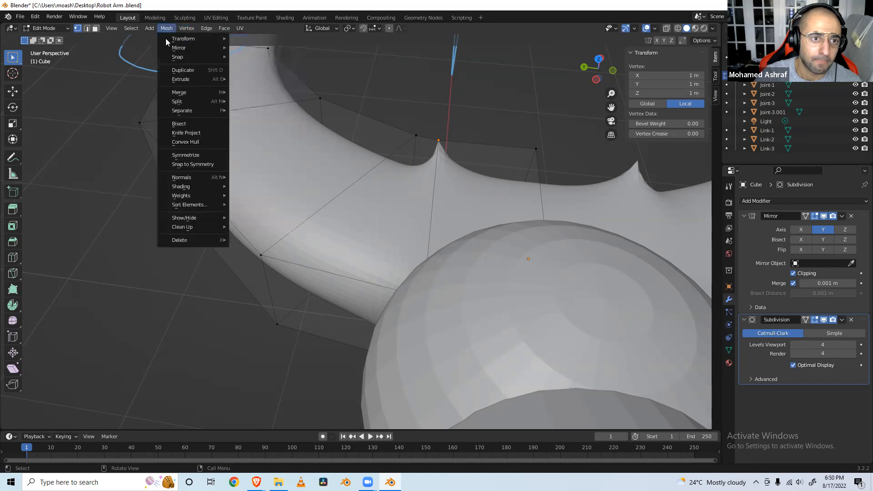
mouse_move(178, 92)
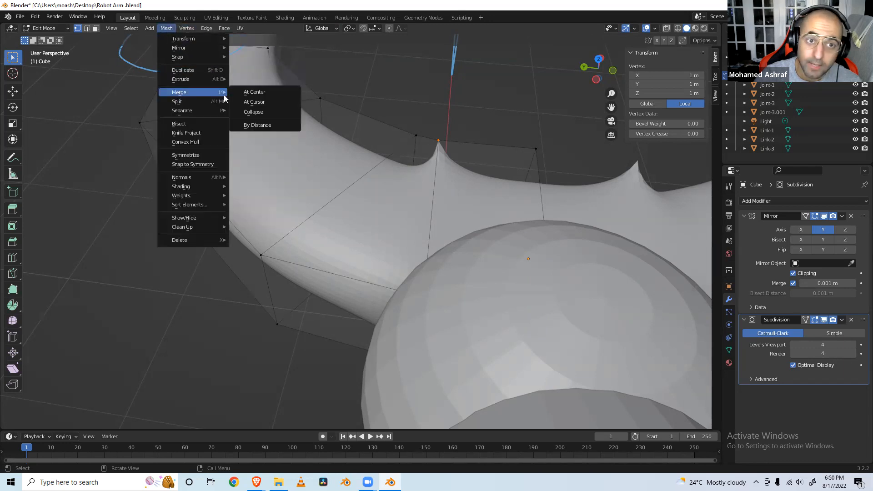
left_click(240, 93)
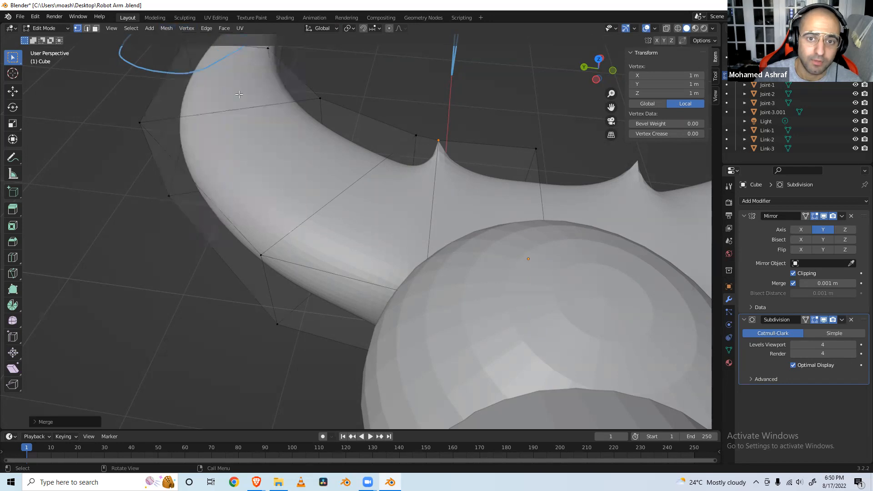
Reselect the vertex at the spike's tip and try merging it at center again.
left_click(468, 133)
left_click(438, 140)
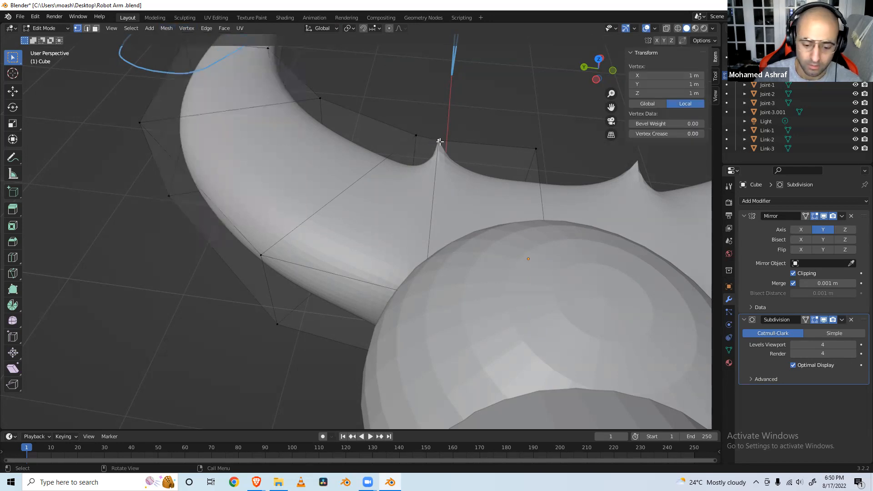
key("g")
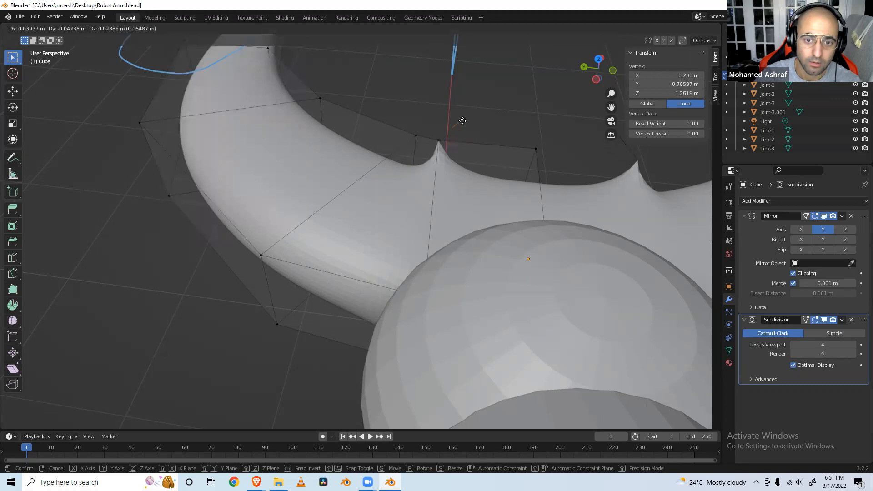
key("Escape")
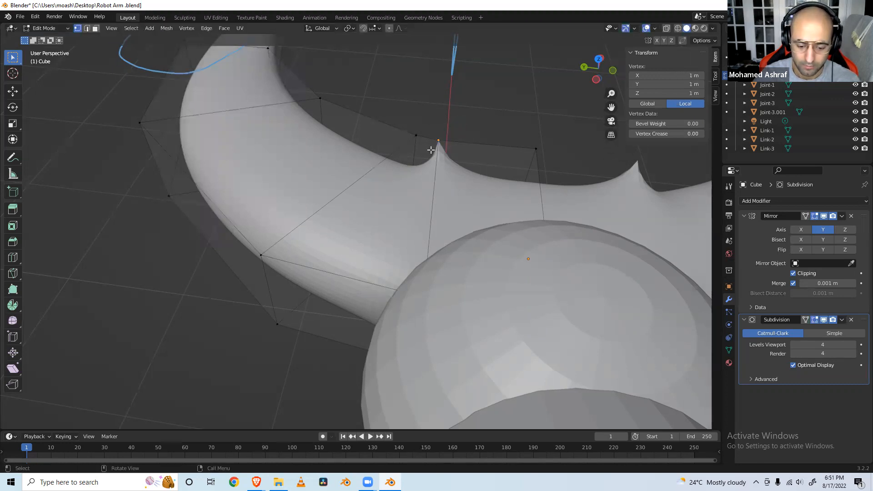
key("m")
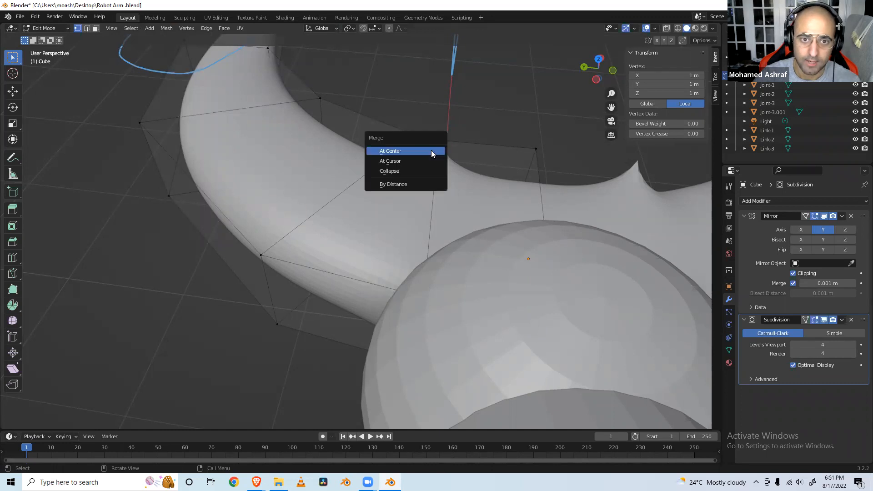
left_click(431, 150)
key("m")
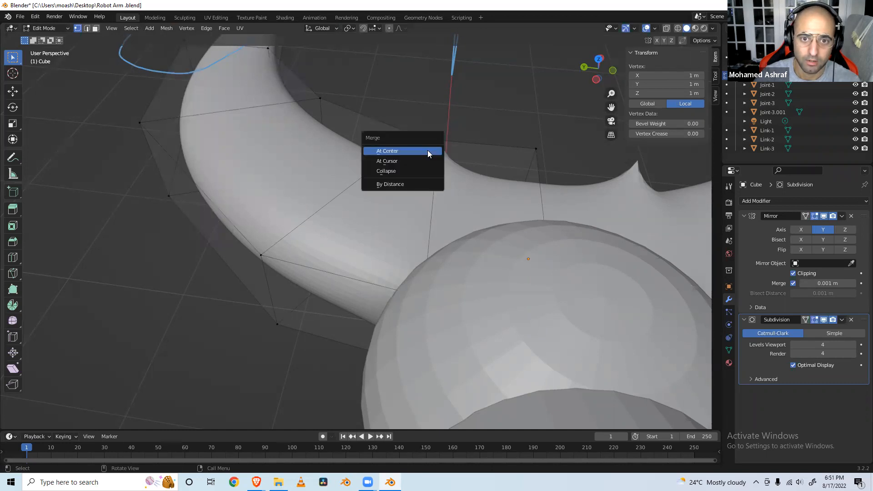
left_click(428, 150)
Move the extra vertex off the spike's tip and dissolve it to remove the upper spike from the claw's inner edge.
middle_click_drag(445, 141, 509, 153)
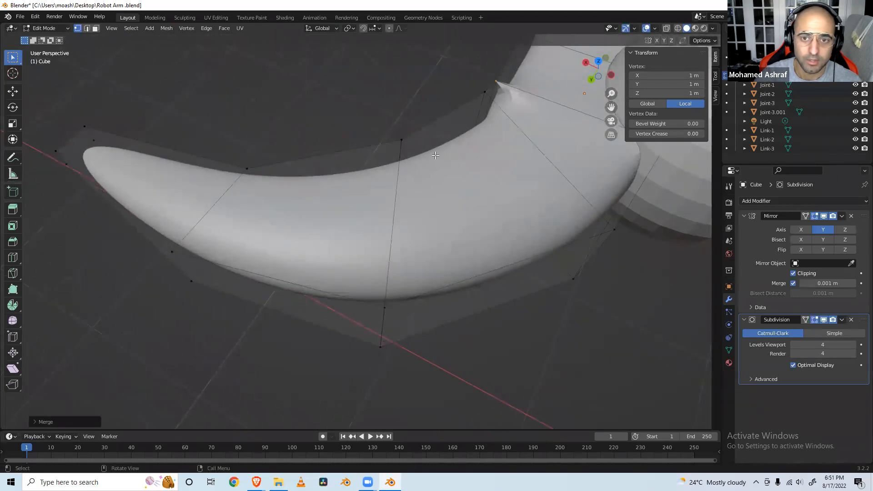
key("g")
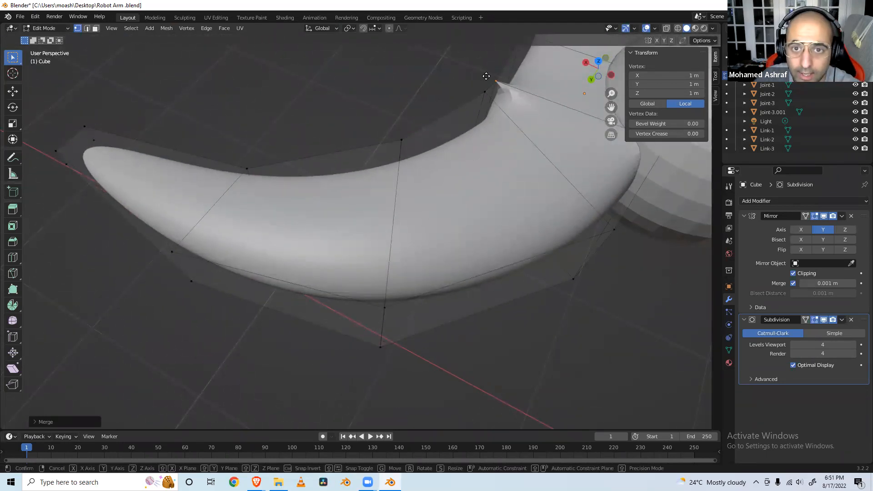
left_click(493, 101)
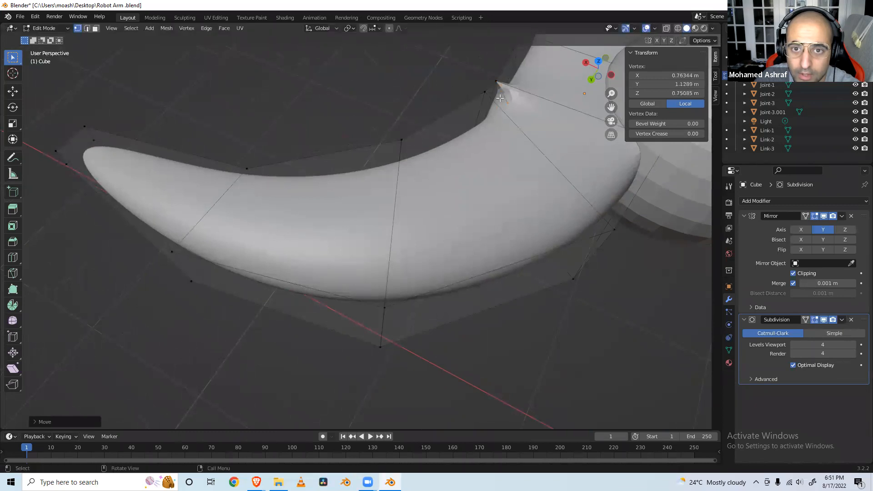
right_click(509, 102)
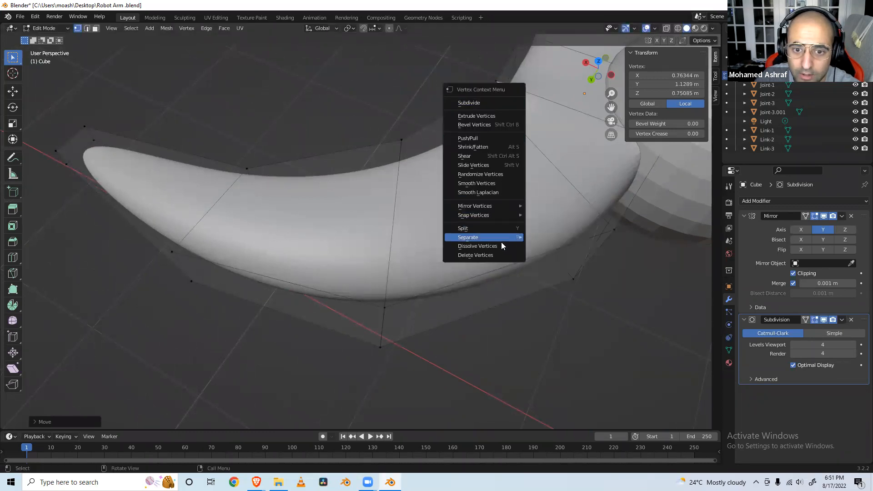
left_click(501, 245)
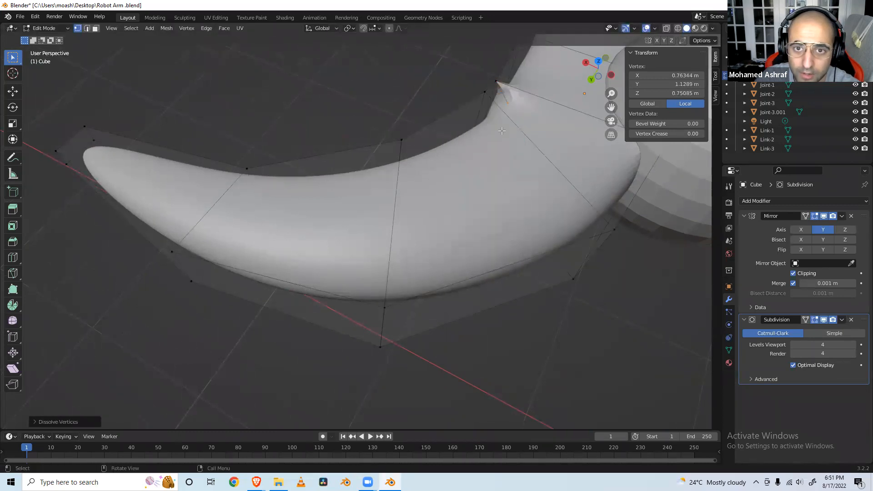
right_click(510, 105)
left_click(508, 188)
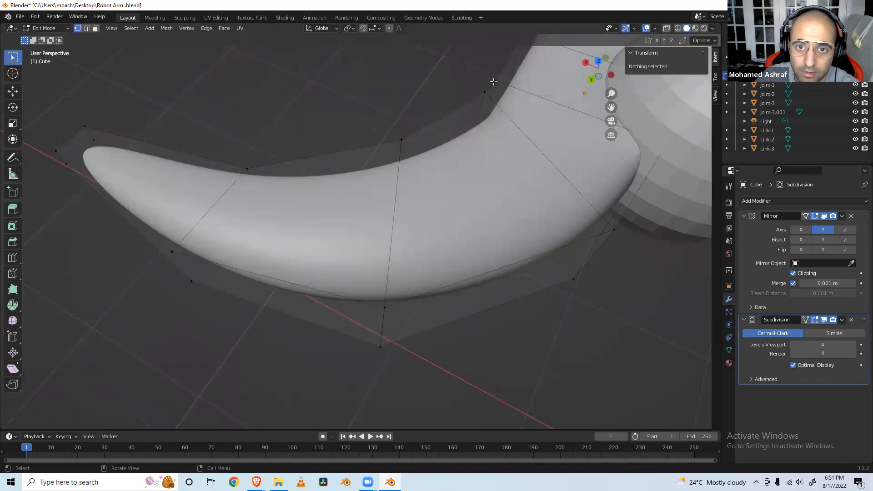
Check the remaining corner vertex, return to Object Mode and inspect the claw's inner edge and underside for leftover spikes.
scroll(460, 94, "down", 2)
scroll(460, 94, "down", 2)
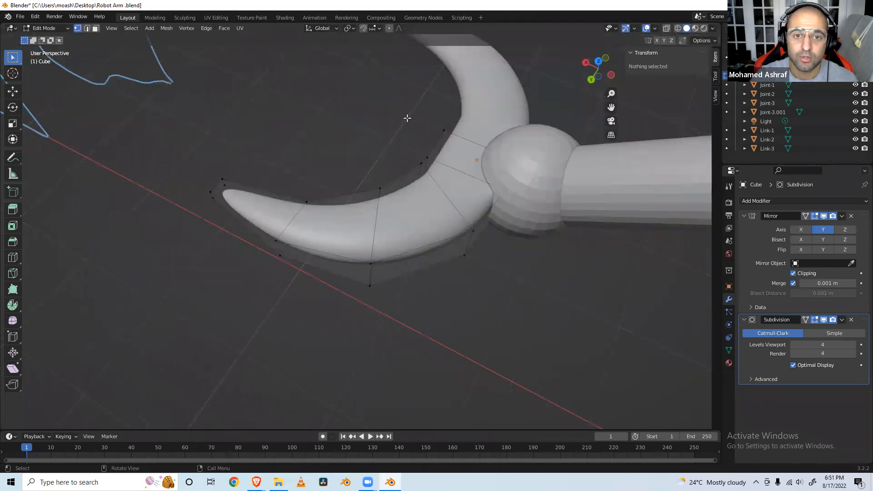
left_click(427, 160)
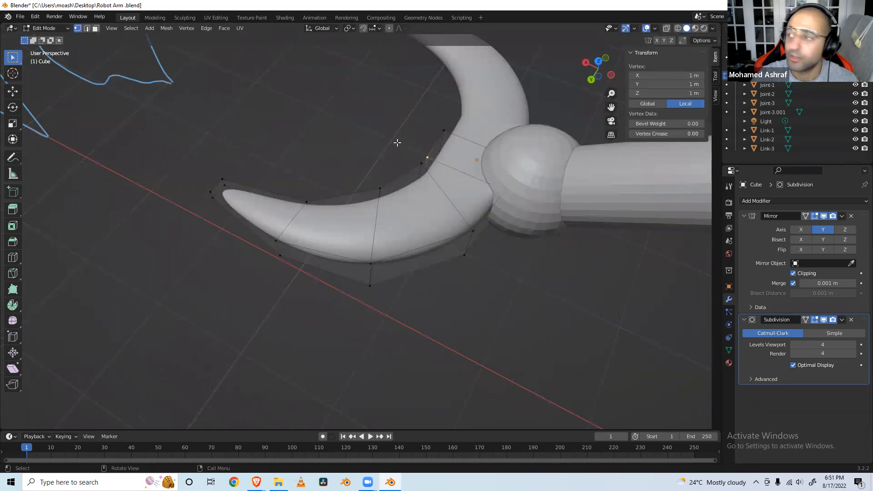
left_click(397, 143)
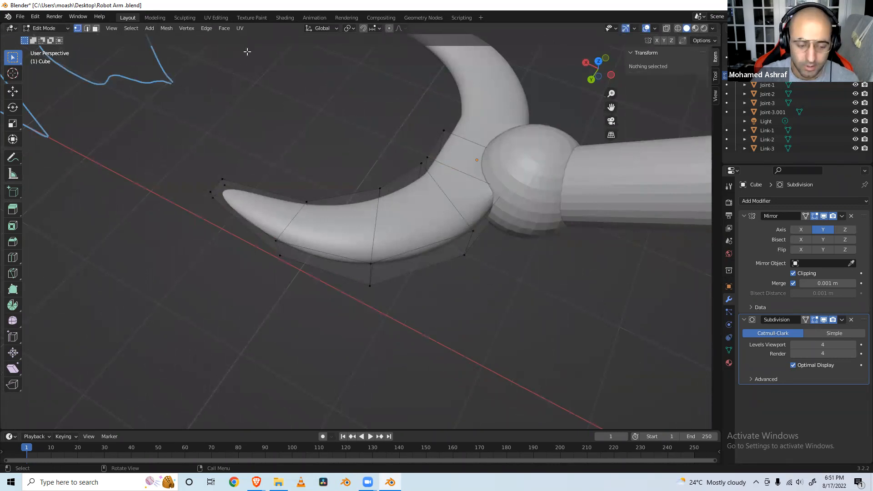
left_click(66, 31)
left_click(64, 39)
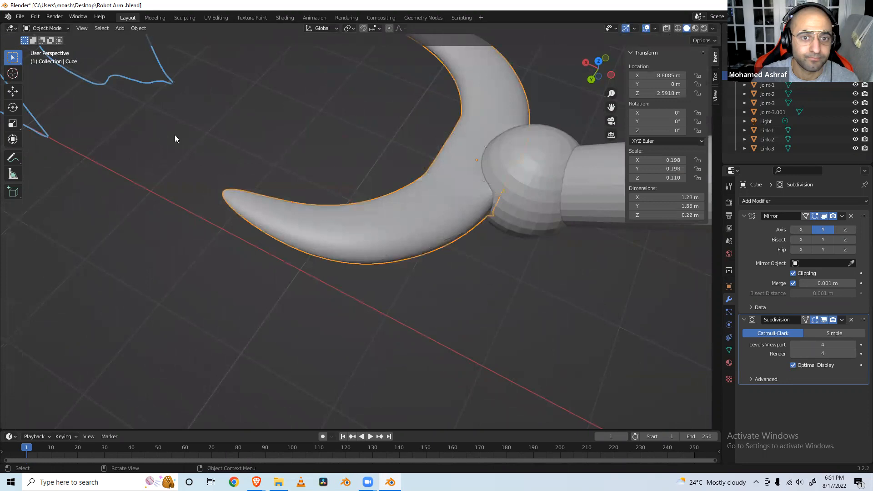
scroll(295, 158, "down", 1)
scroll(295, 159, "down", 4)
middle_click_drag(375, 195, 501, 181)
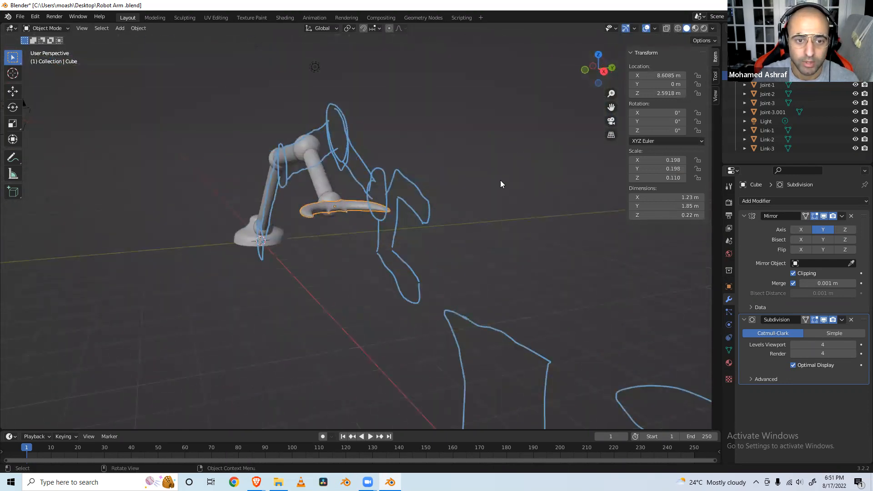
scroll(348, 198, "up", 6)
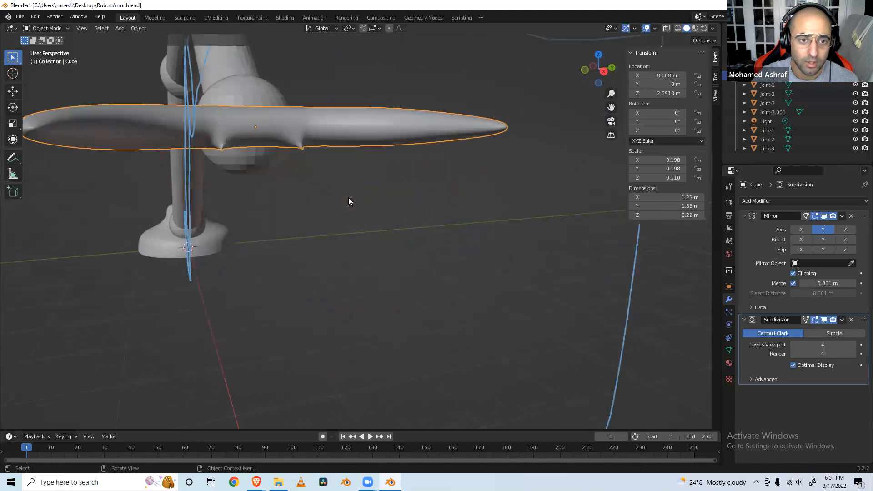
Return to Edit Mode, move the stray vertex off the lower spike on the claw's underside and delete it.
left_click(66, 28)
left_click(46, 45)
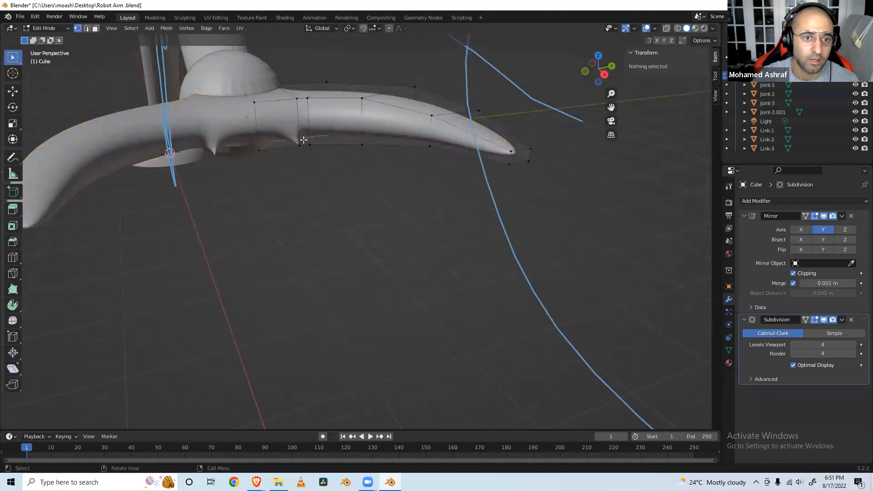
left_click(299, 145)
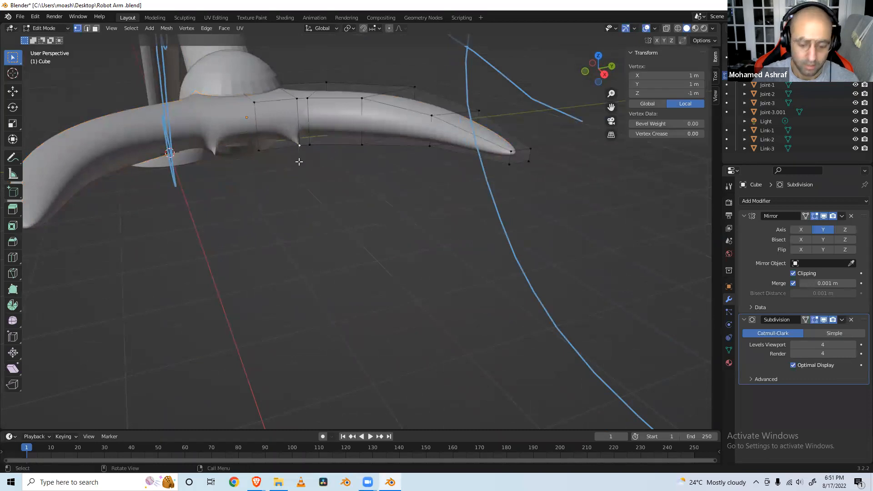
key("g")
left_click(306, 175)
right_click(309, 164)
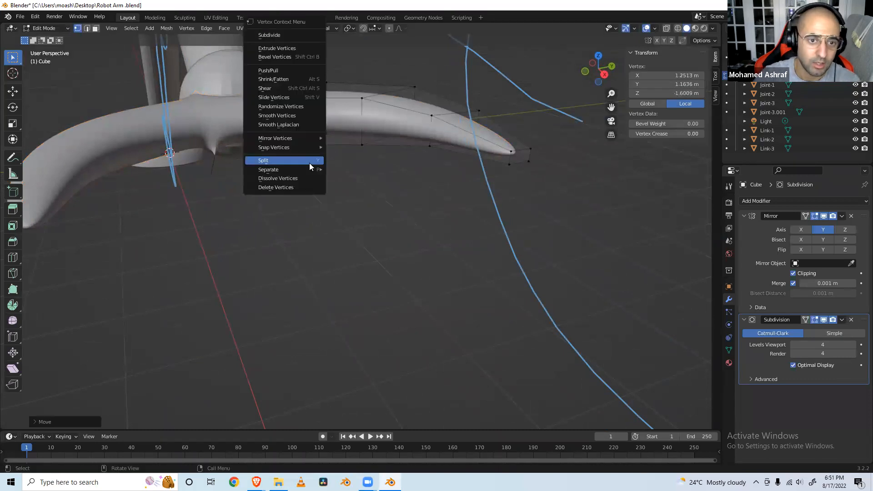
left_click(309, 187)
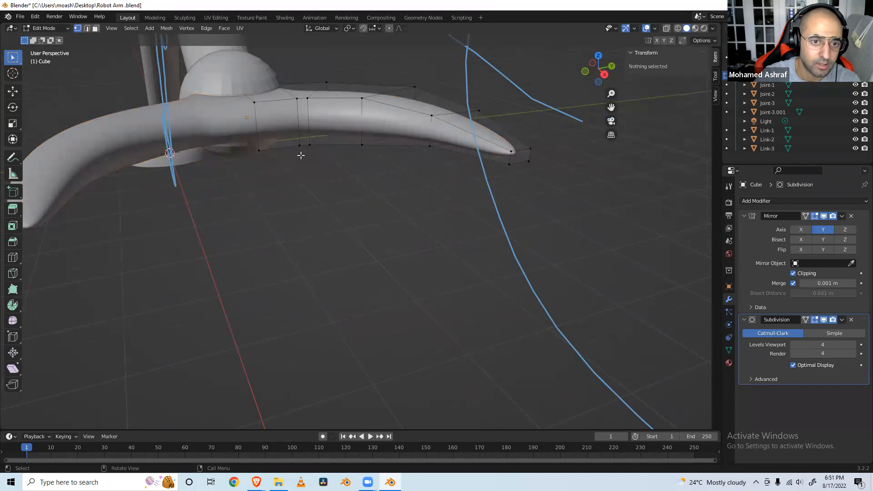
middle_click_drag(293, 143, 332, 101)
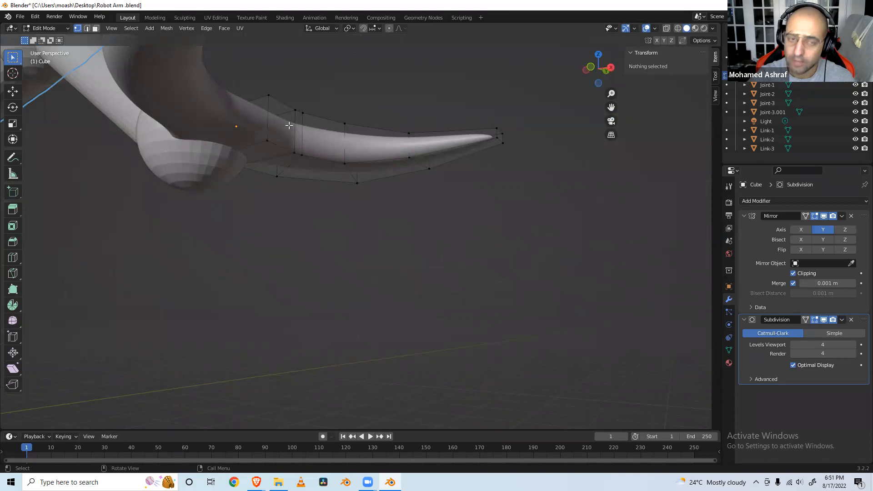
key("KP_Divide")
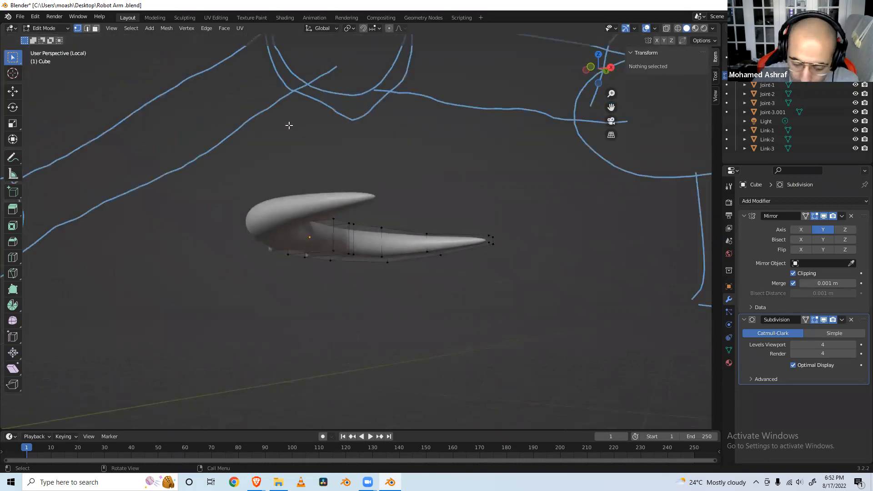
mouse_move(288, 125)
middle_mouse_down()
mouse_move(293, 103)
mouse_move(289, 125)
middle_mouse_up()
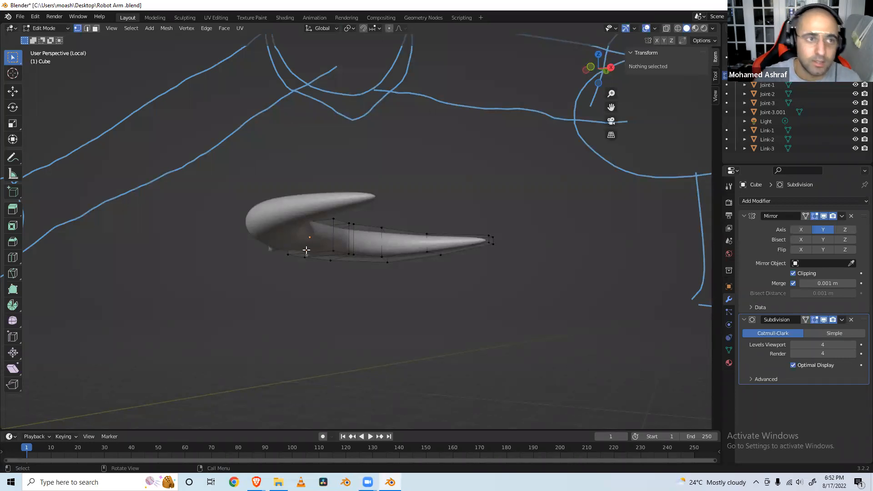
key("KP_Divide")
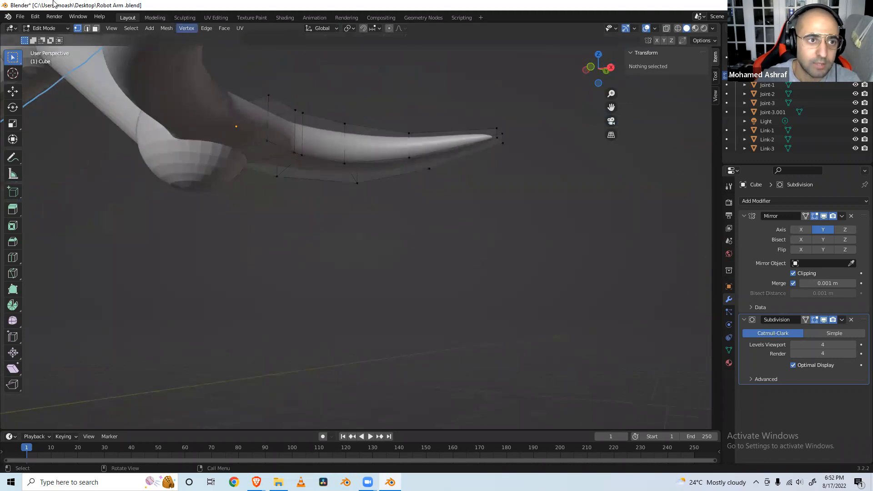
Isolate the claw gripper from the rest of the robot arm in Local View.
left_click(110, 29)
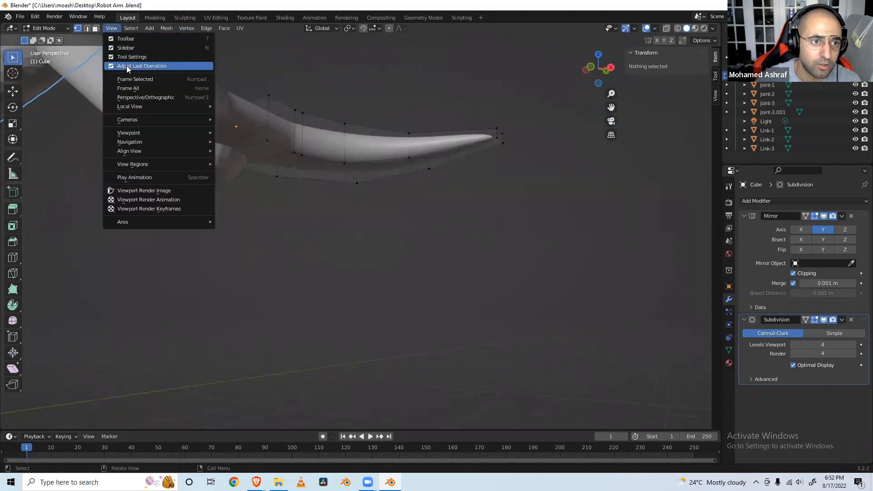
mouse_move(149, 166)
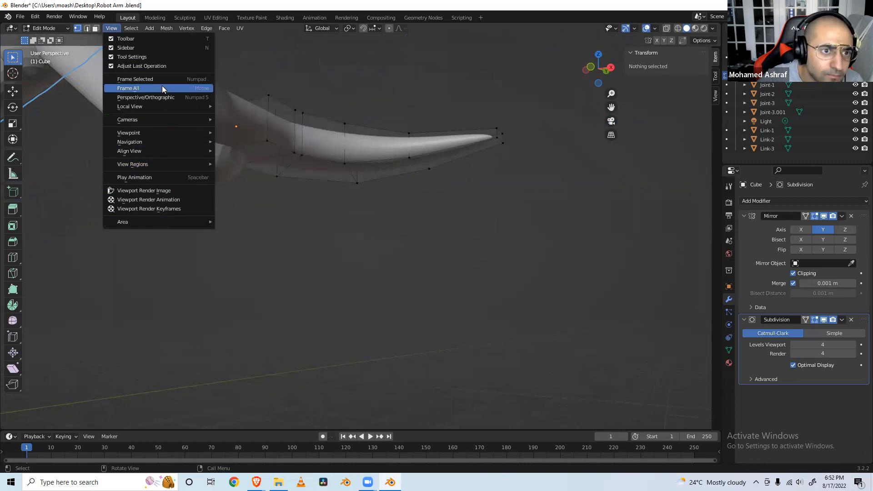
mouse_move(163, 105)
left_click(263, 106)
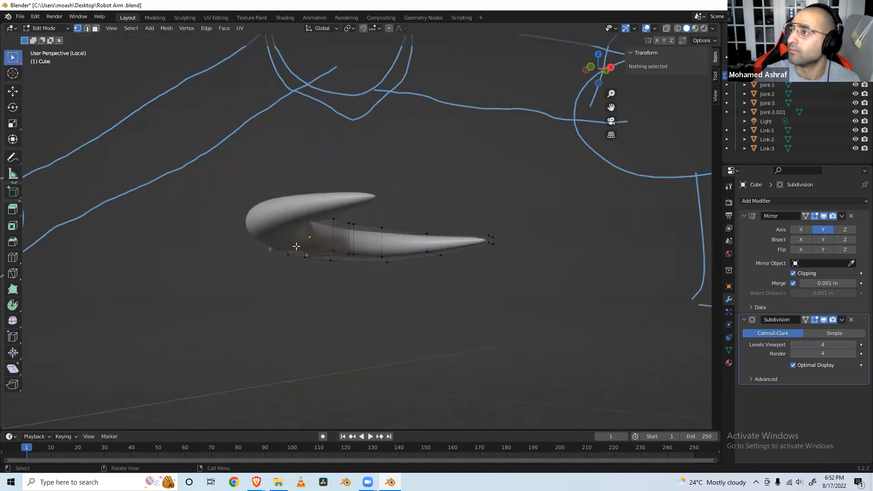
Move the stray vertex off the upper spike on the claw's back side and delete it.
middle_click_drag(182, 243, 266, 222)
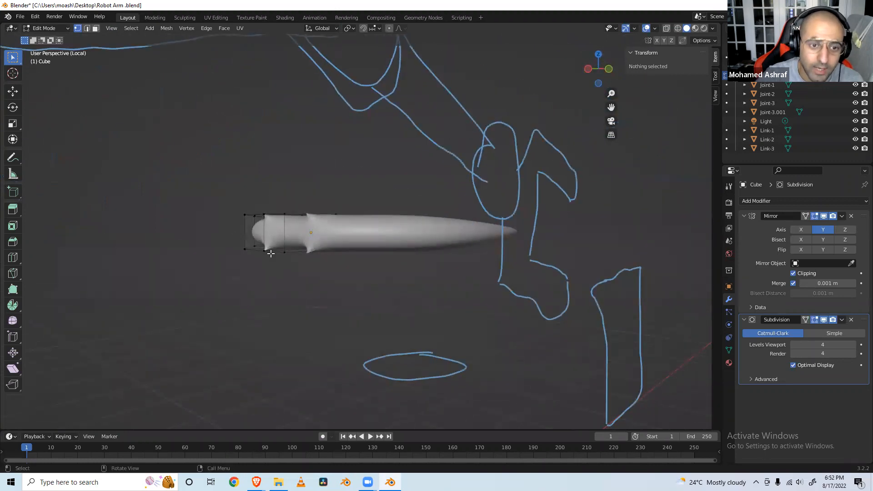
left_click(265, 212)
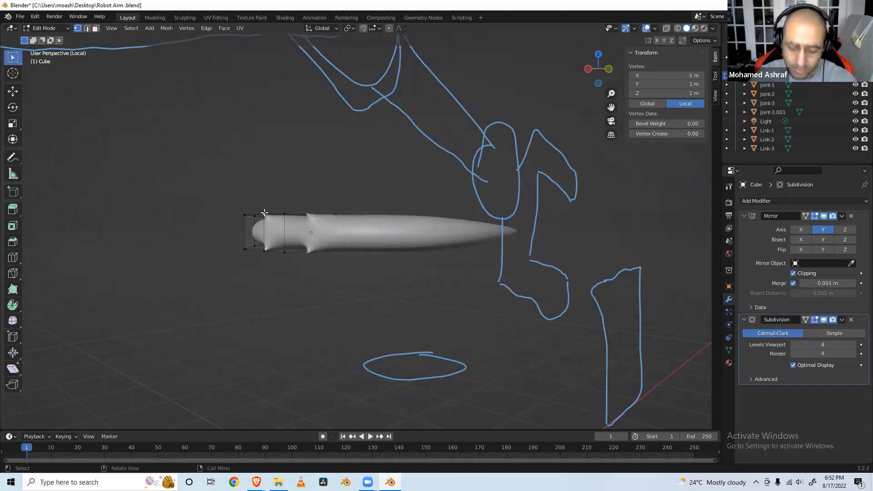
key("g")
left_click(254, 198)
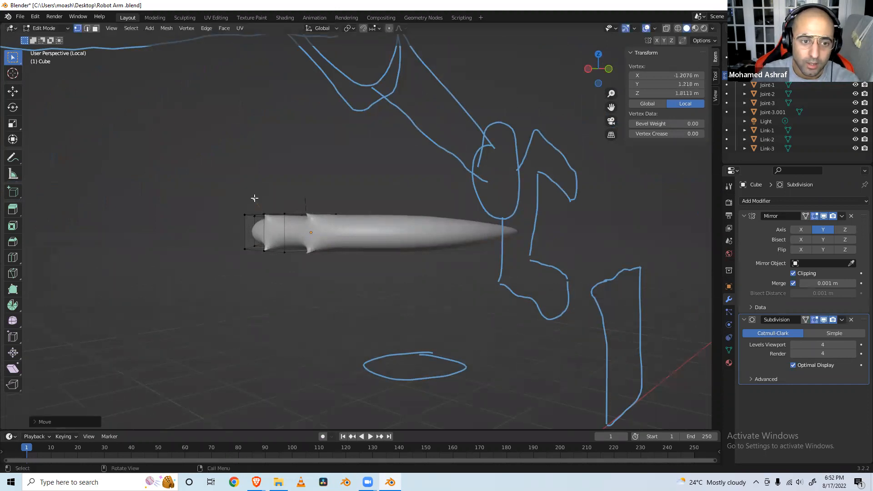
right_click(255, 197)
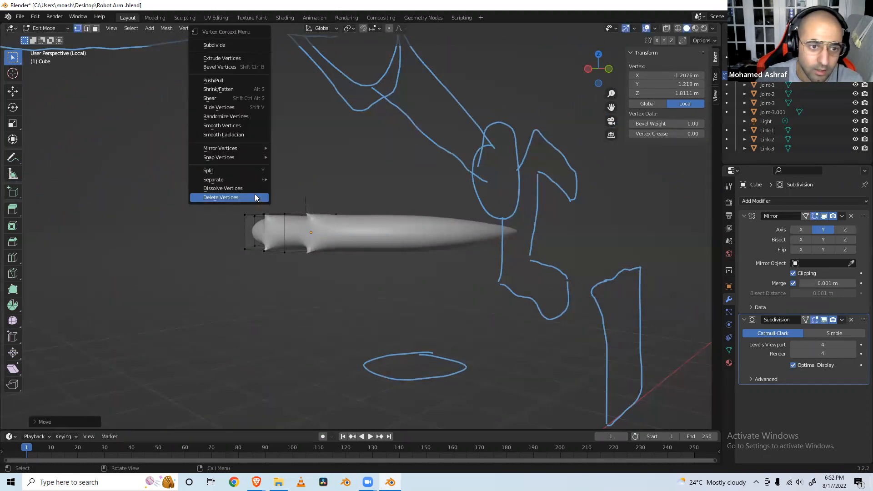
left_click(254, 198)
Move and delete the stray vertex at the lower spike on the claw's back side, and return to Object Mode.
left_click(262, 251)
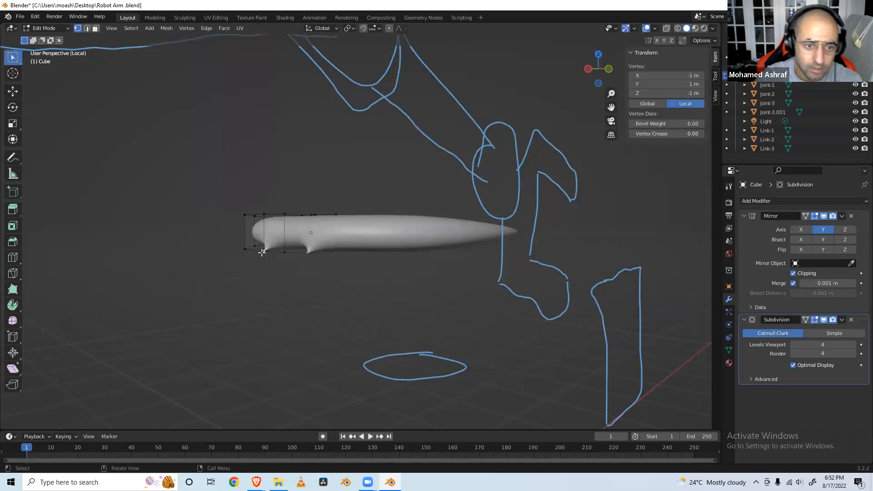
right_click(255, 278)
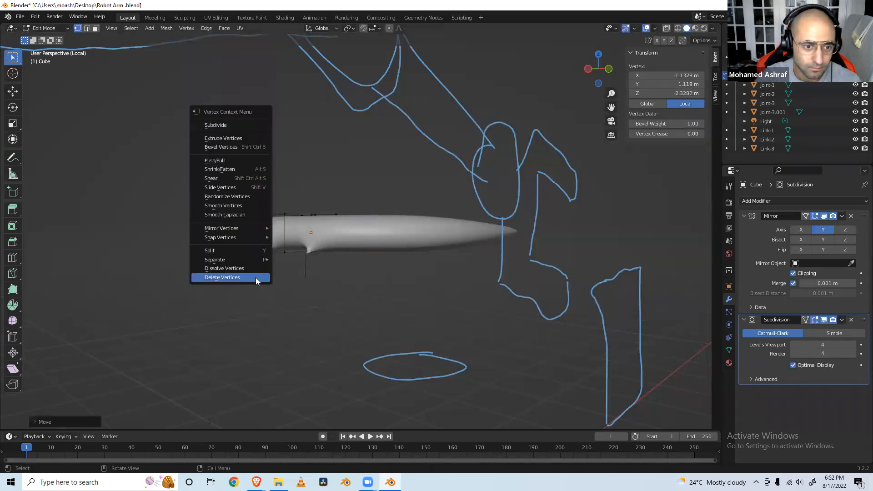
left_click(256, 277)
middle_click_drag(263, 237, 616, 261)
left_click(68, 27)
left_click(67, 37)
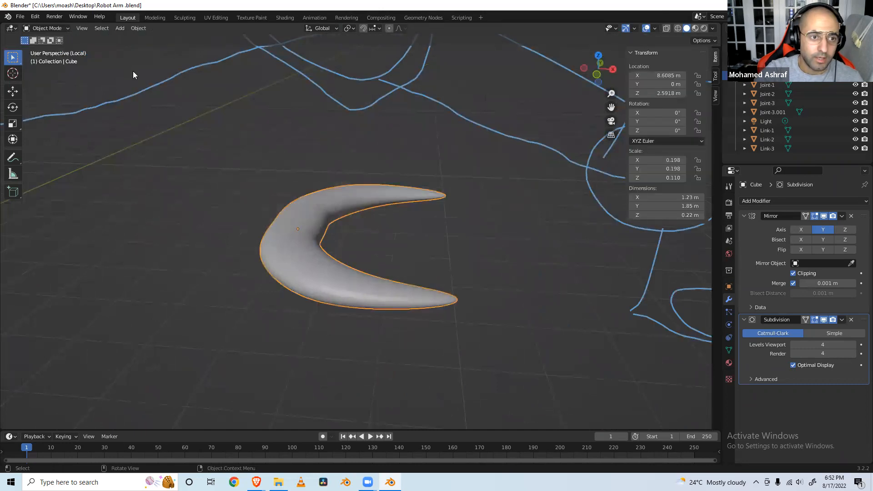
Leave Local View to bring back the whole robot arm and save the file.
left_click(93, 28)
mouse_move(88, 28)
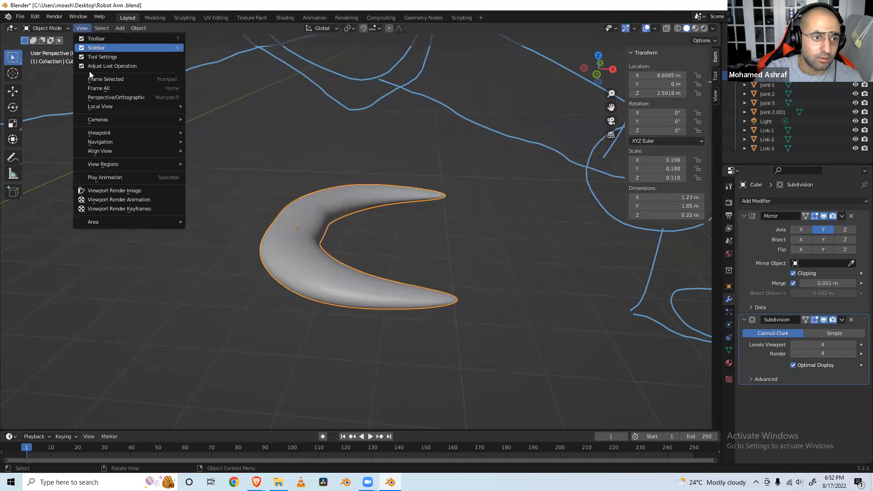
mouse_move(97, 106)
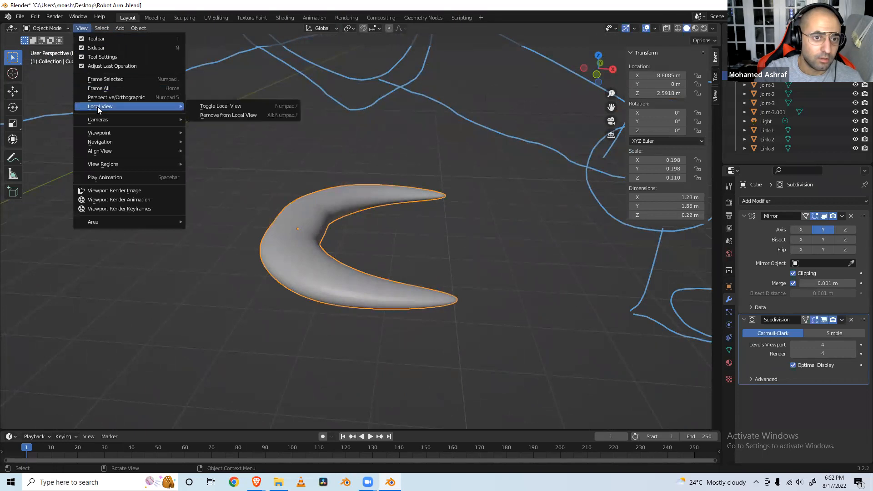
left_click(218, 104)
scroll(312, 184, "down", 8)
middle_click_drag(312, 184, 364, 220)
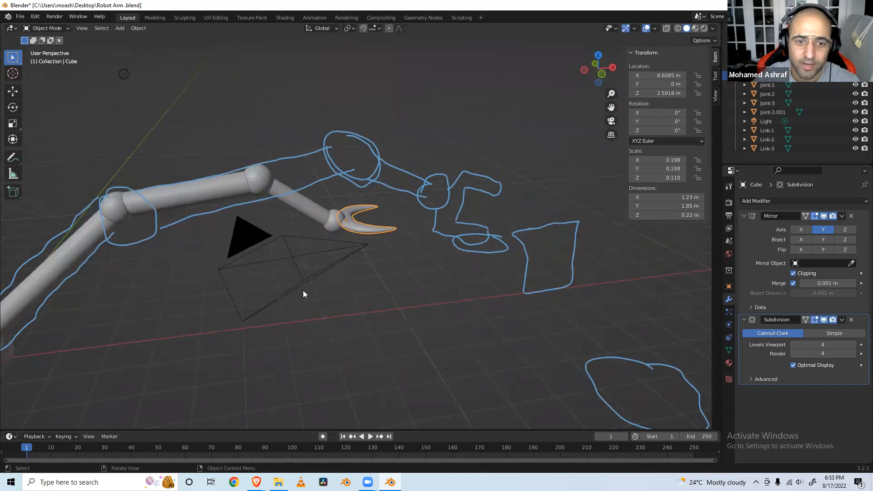
key("ctrl+s")
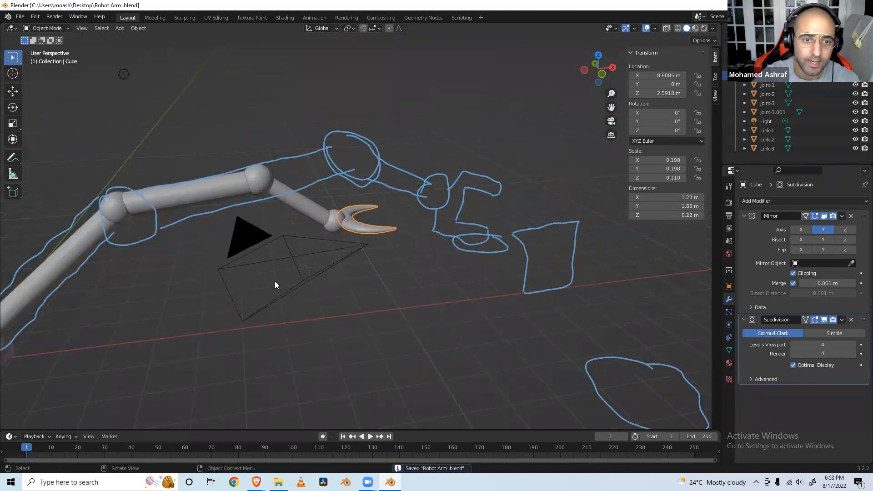
Delete the blue annotation sketch around the robot arm and switch back to the selection tool.
scroll(275, 285, "down", 5)
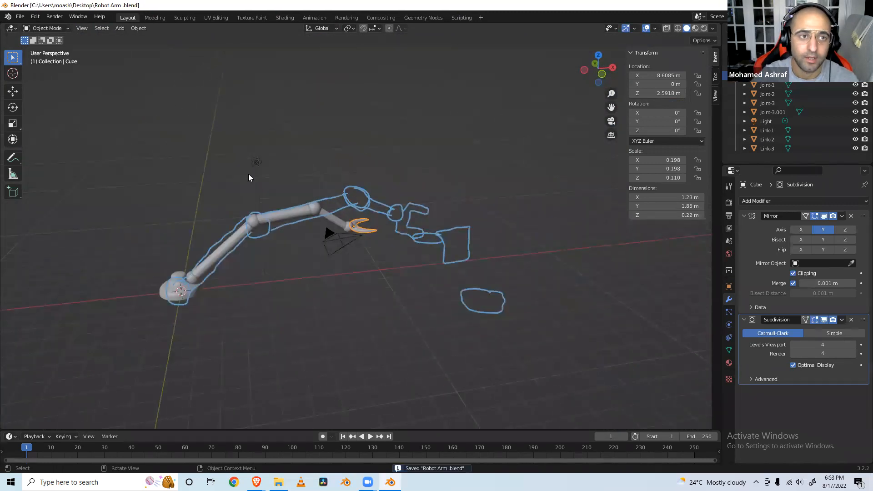
left_click(13, 158)
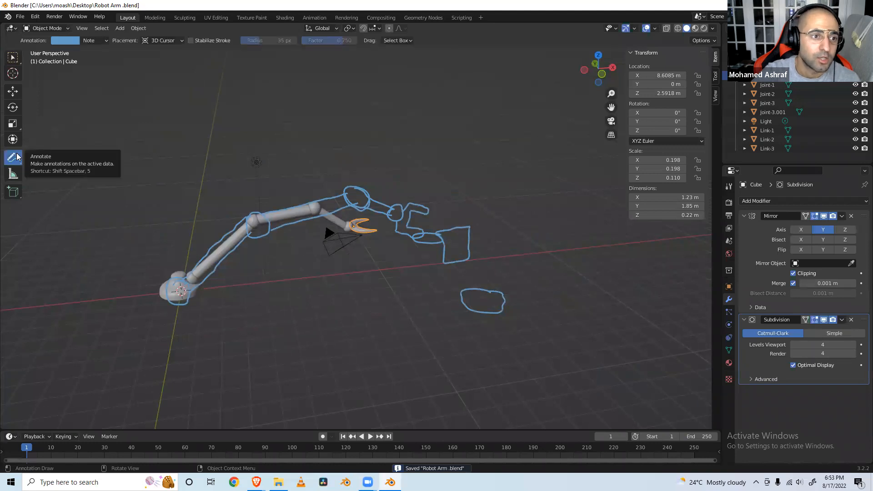
left_click(103, 40)
left_click(136, 72)
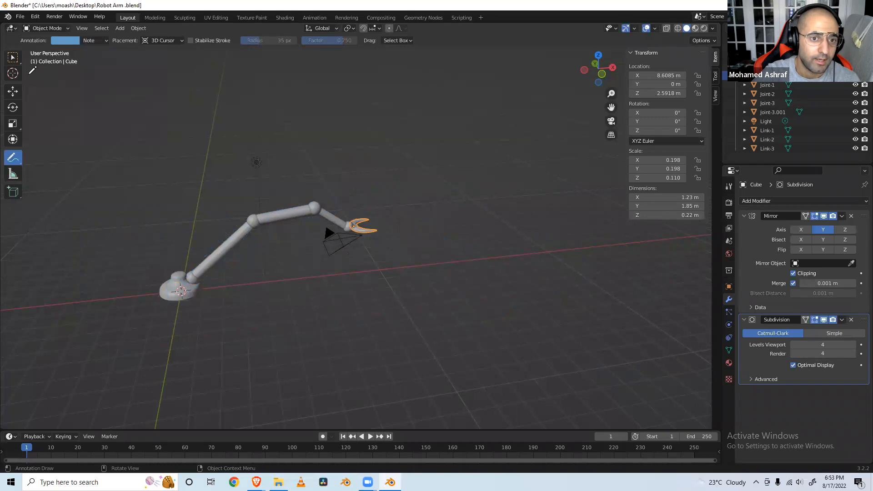
left_click(13, 57)
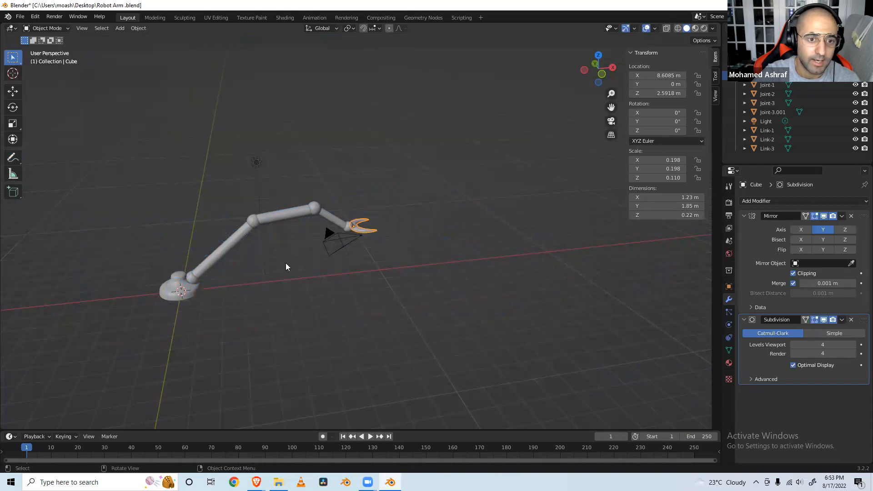
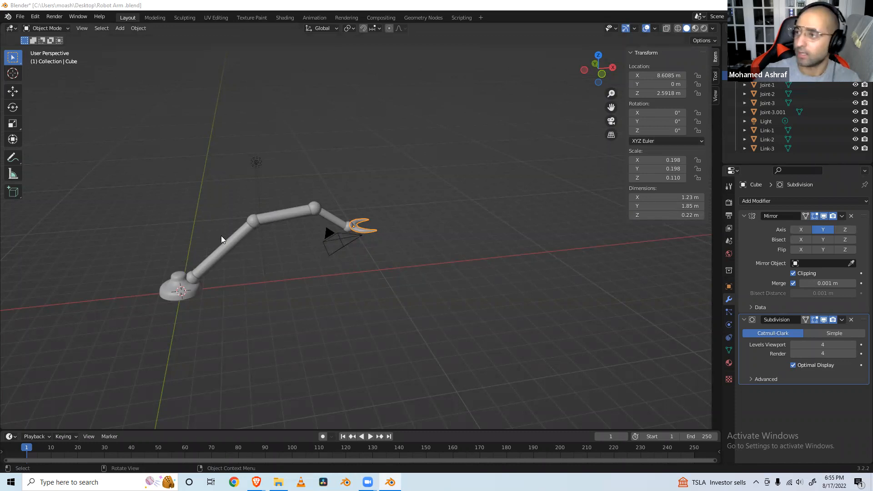
Deselect the claw and add an armature at the world origin in the arm's base.
left_click(248, 296)
right_click(249, 295)
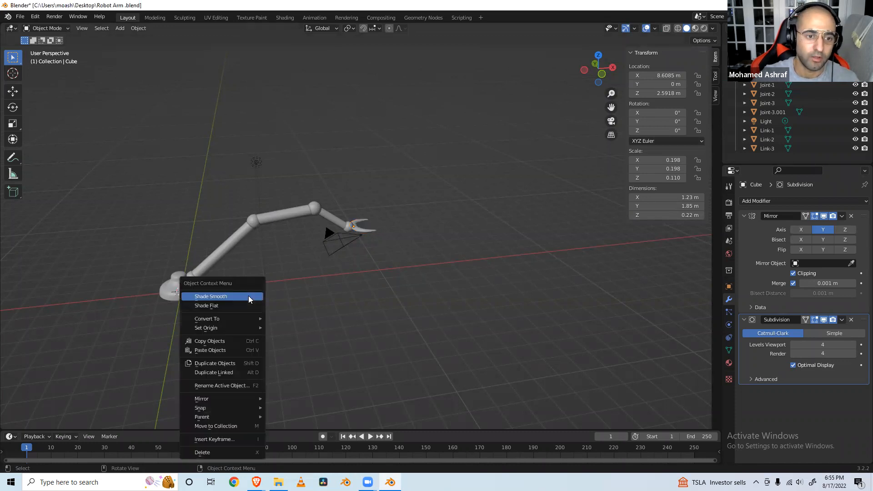
left_click(248, 296)
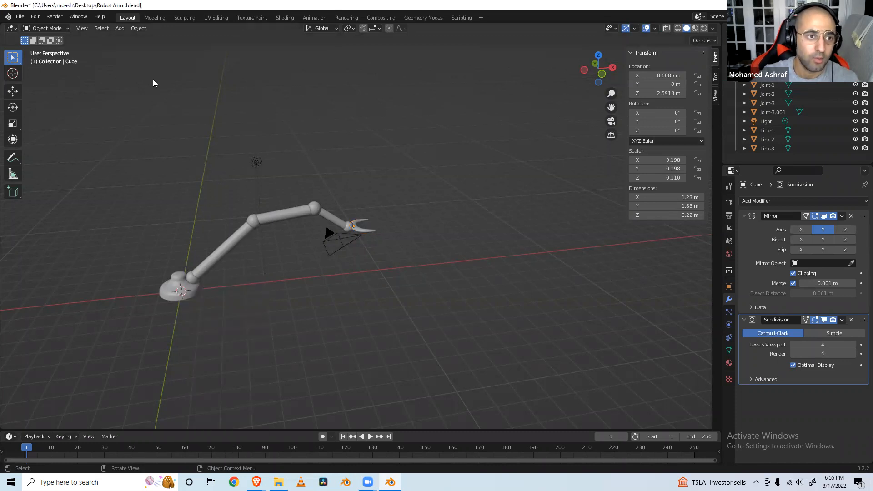
left_click(120, 30)
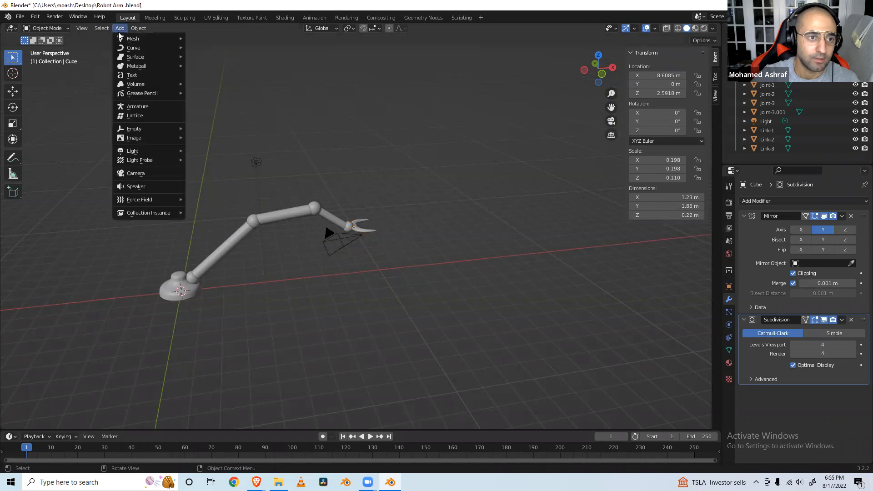
left_click(136, 106)
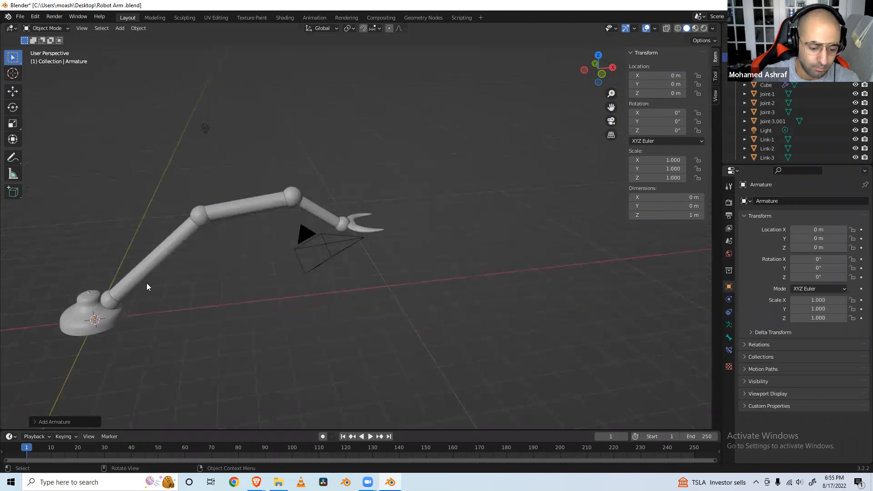
Turn on X-ray display and switch to the front orthographic view of the robot arm.
middle_click_drag(147, 282, 275, 268, "shift")
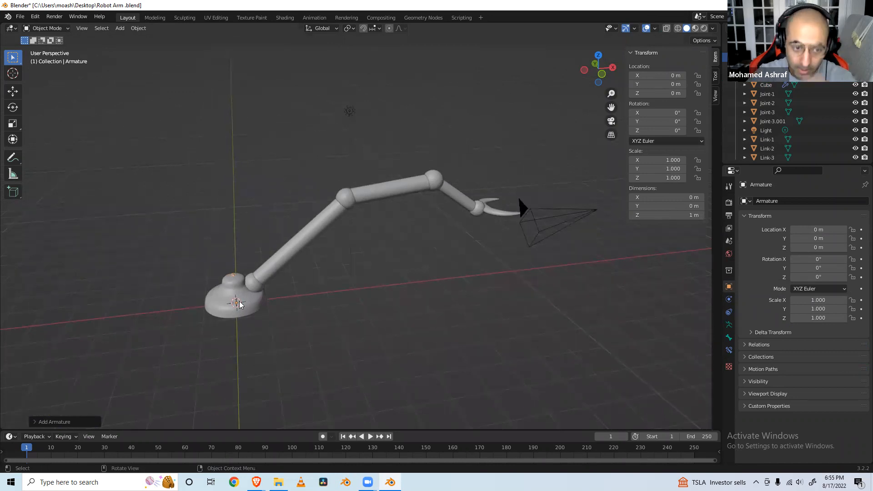
left_click(671, 30)
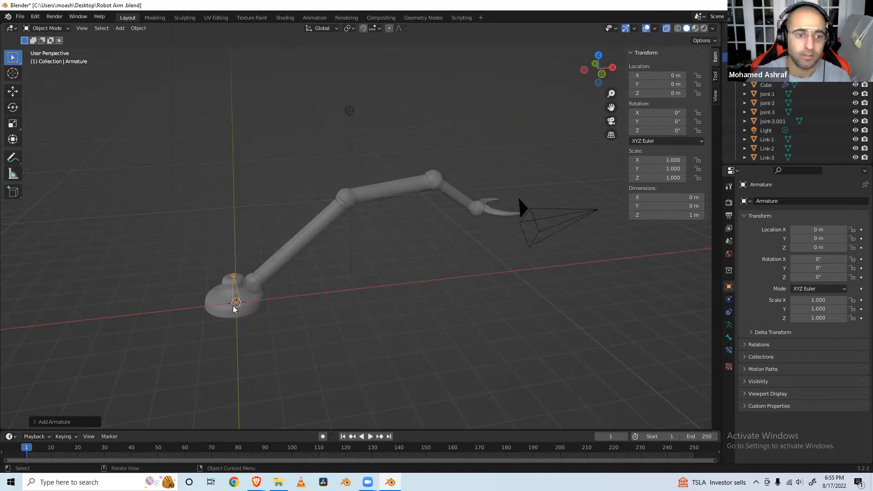
middle_click_drag(234, 309, 244, 164)
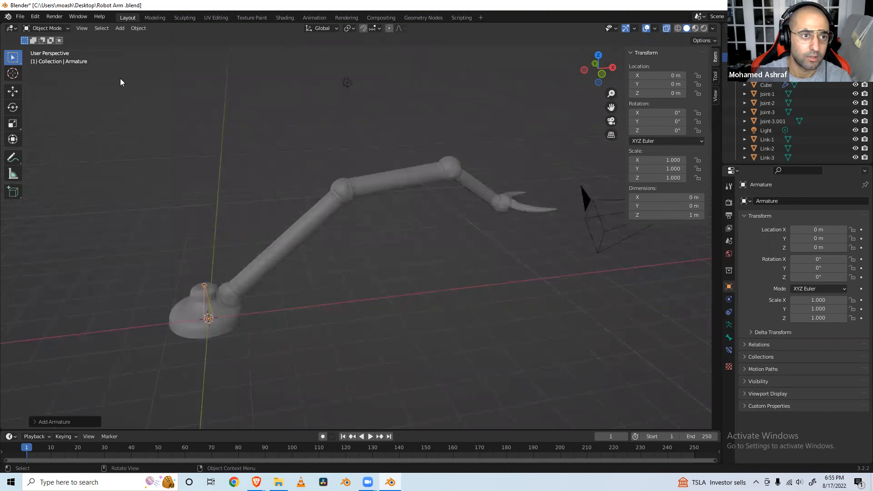
left_click(83, 28)
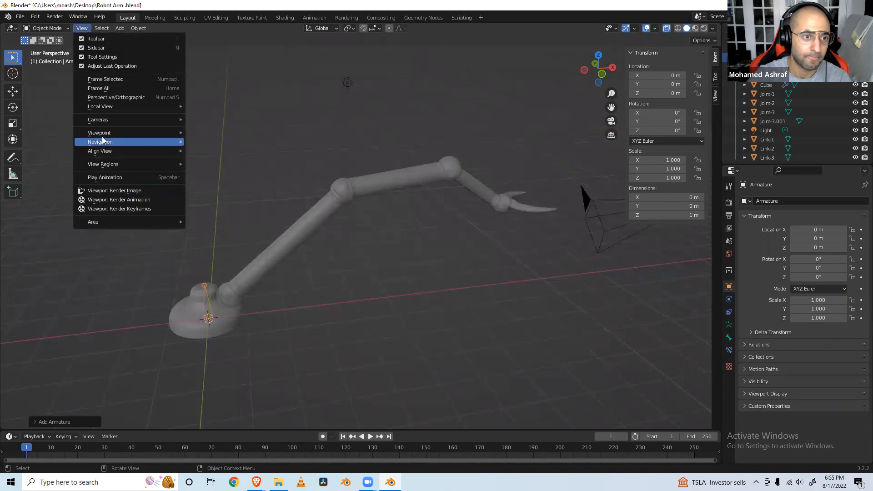
mouse_move(104, 133)
left_click(216, 168)
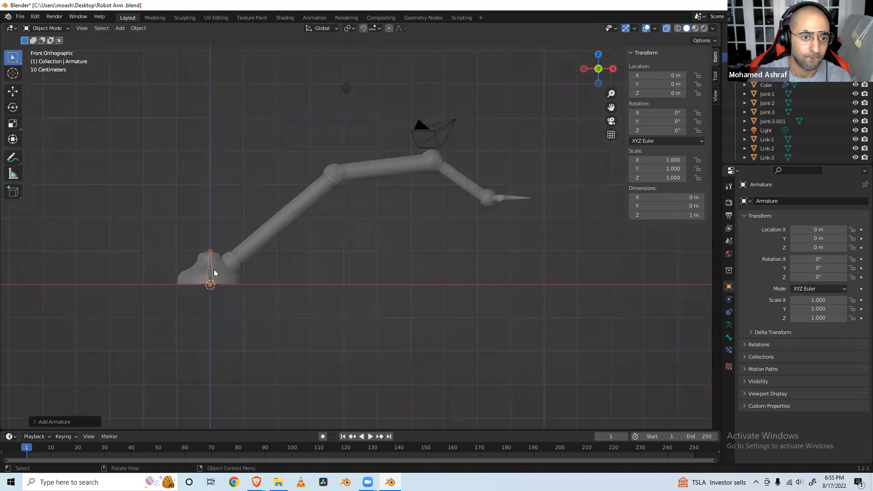
Move the armature to the first joint at about X 0.6 m, Z 0.63 m, and in Edit Mode stretch its bone's tip to the second joint.
key("g")
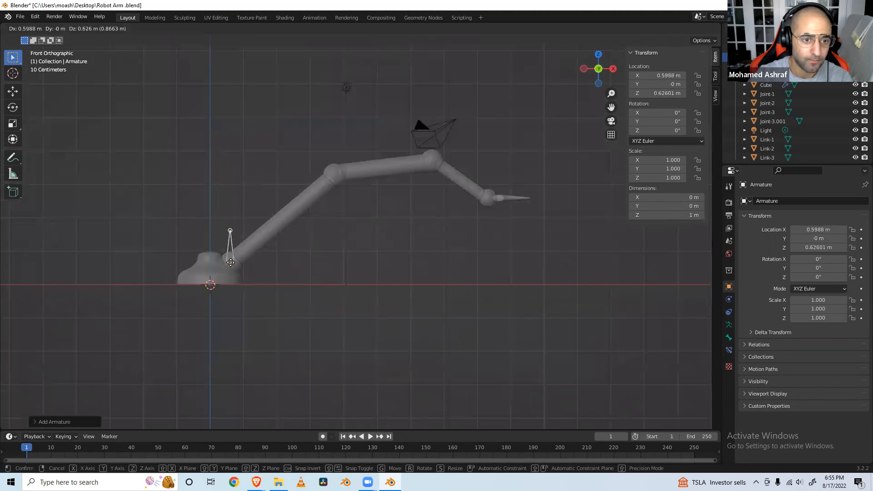
left_click(231, 262)
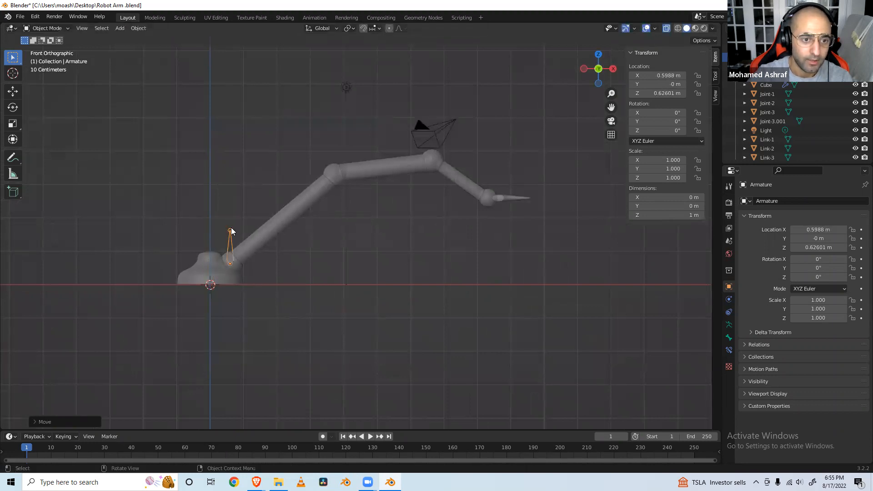
left_click(64, 29)
left_click(63, 48)
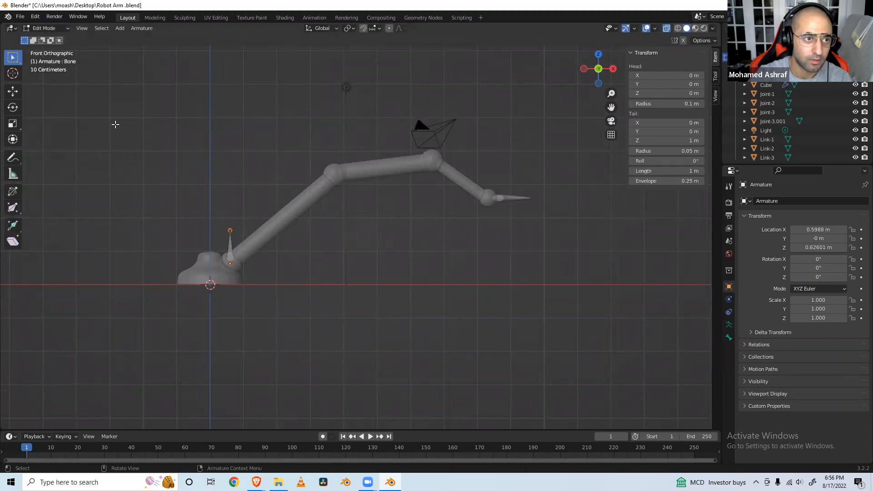
left_click_drag(232, 230, 267, 213)
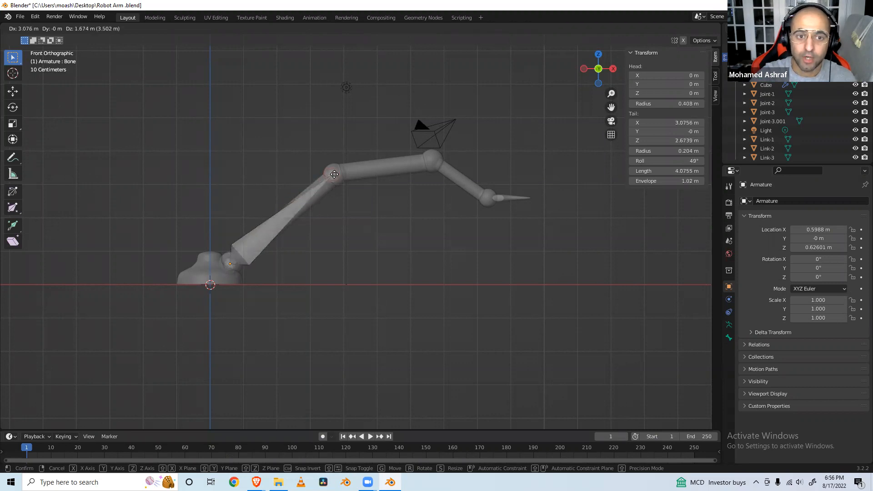
left_click(335, 175)
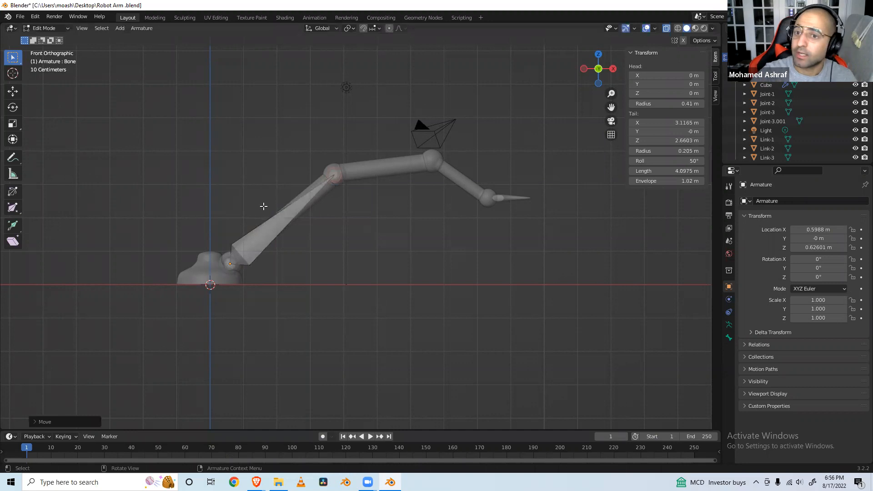
Extrude a bone about 2.98 m long to the third joint and another about 2 m long to the claw joint, and save the file.
right_click(334, 176)
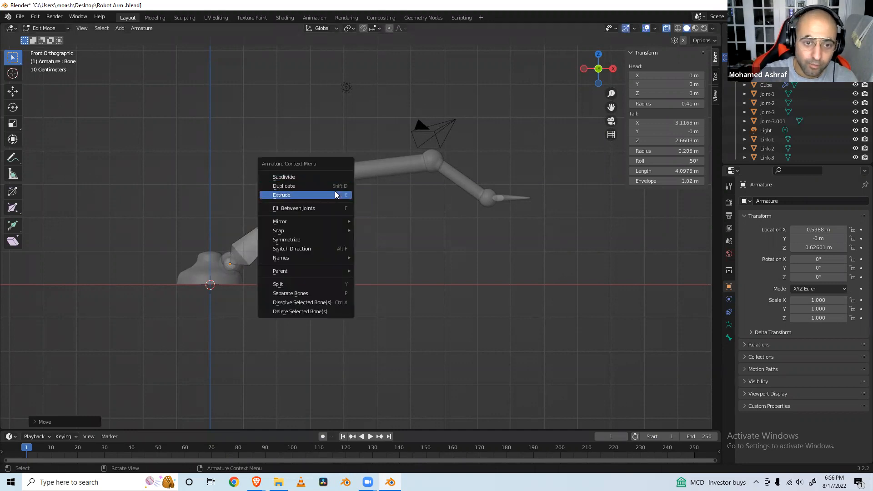
left_click(335, 195)
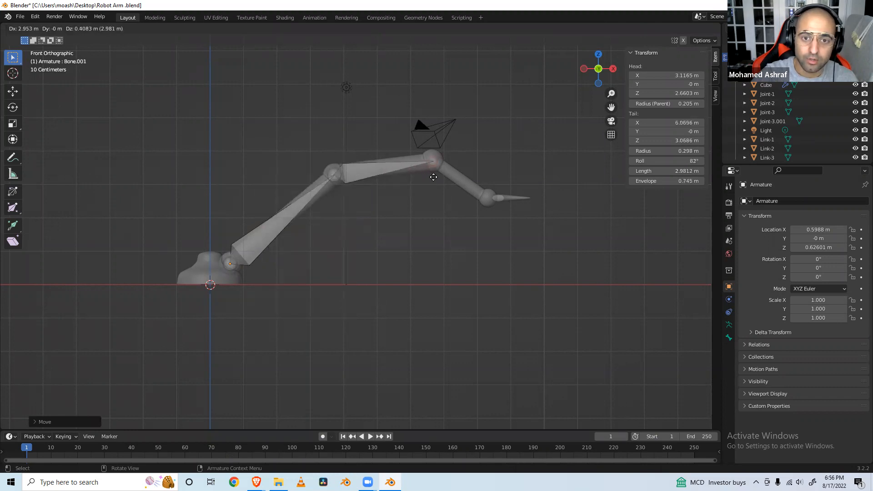
left_click(433, 177)
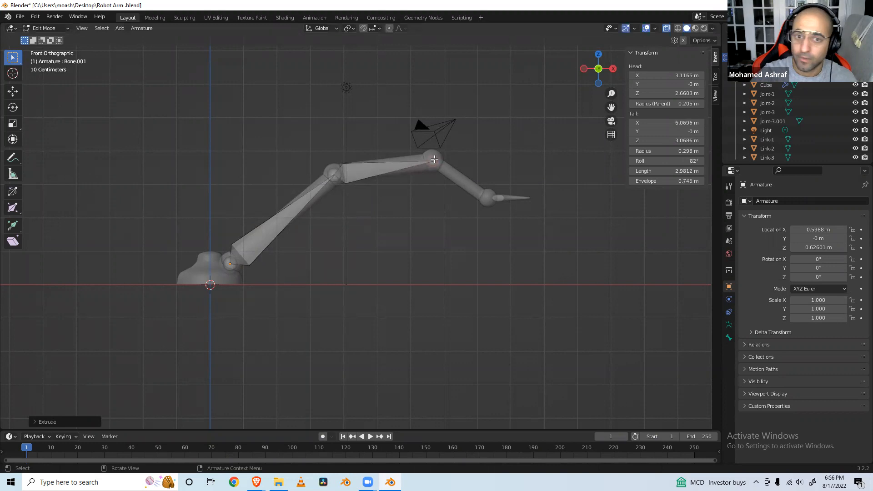
right_click(435, 160)
left_click(435, 161)
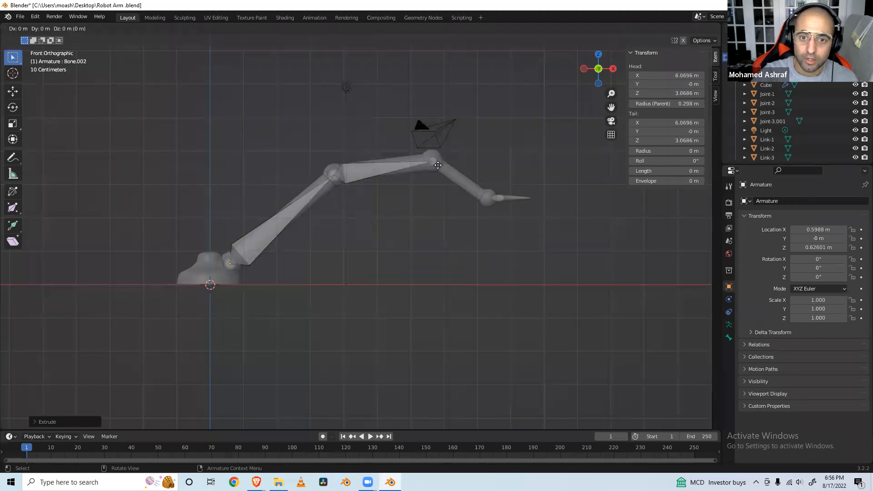
left_click(490, 198)
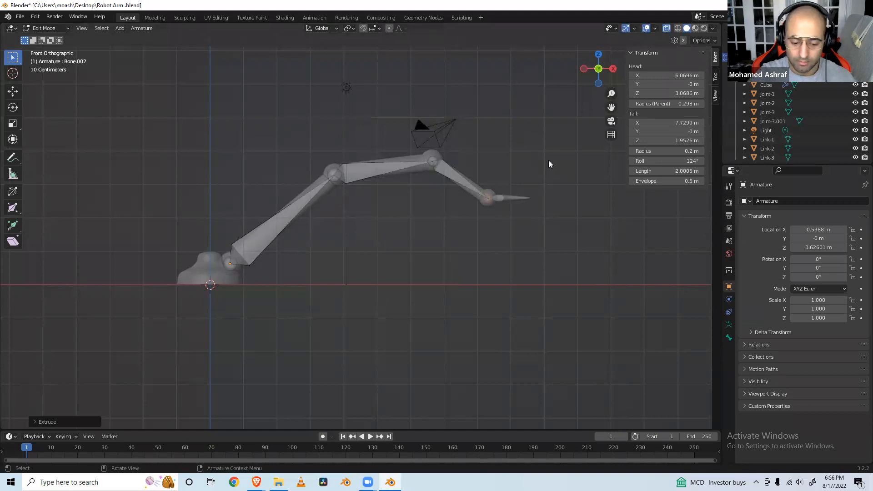
key("ctrl+s")
Rename the object Joint-3.001 as Joint-4.
left_click(769, 122)
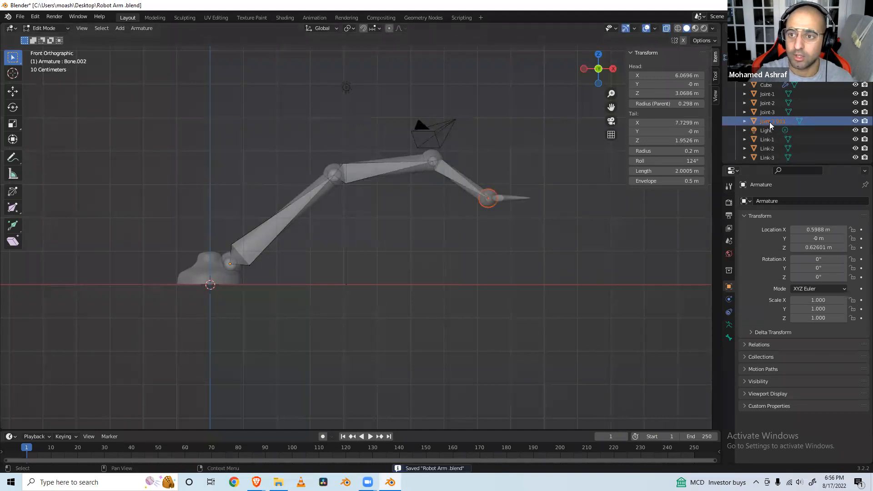
double_click(770, 122)
left_click(793, 122)
key("BackSpace")
key("BackSpace")
key("BackSpace")
key("BackSpace")
key("BackSpace")
type("4")
key("Return")
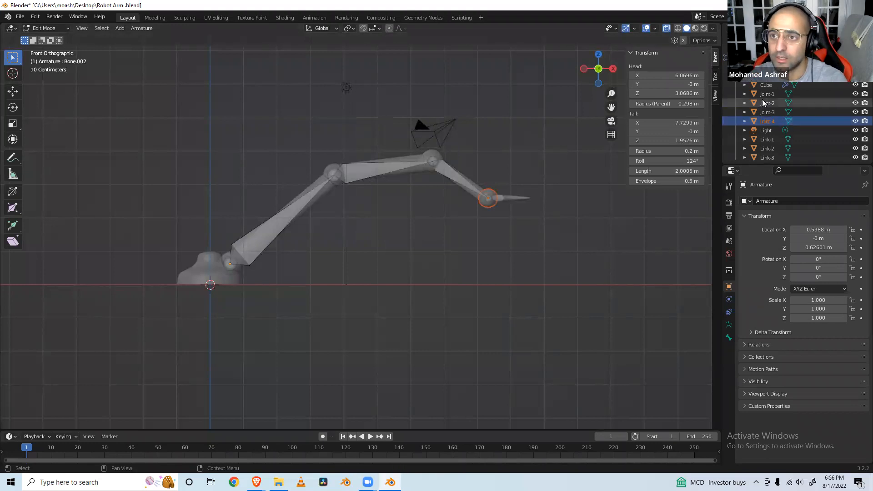
Rename the claw object Cube as End Effector and save the file.
left_click(768, 66)
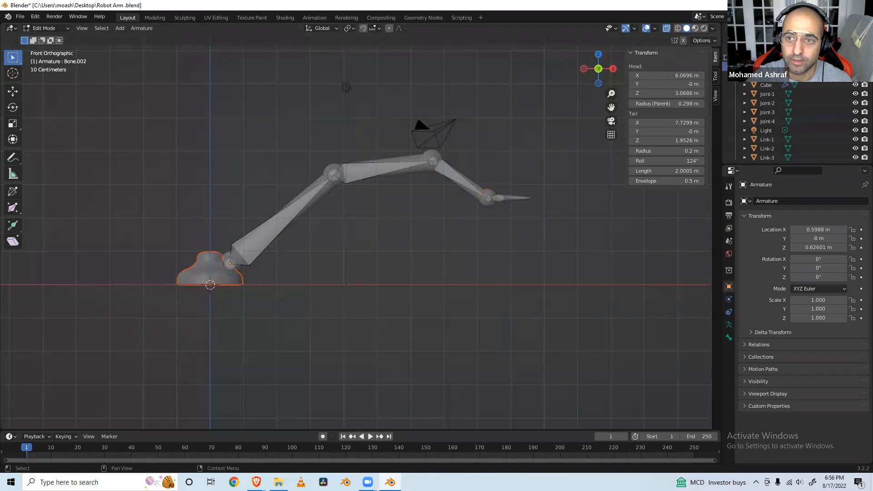
double_click(766, 85)
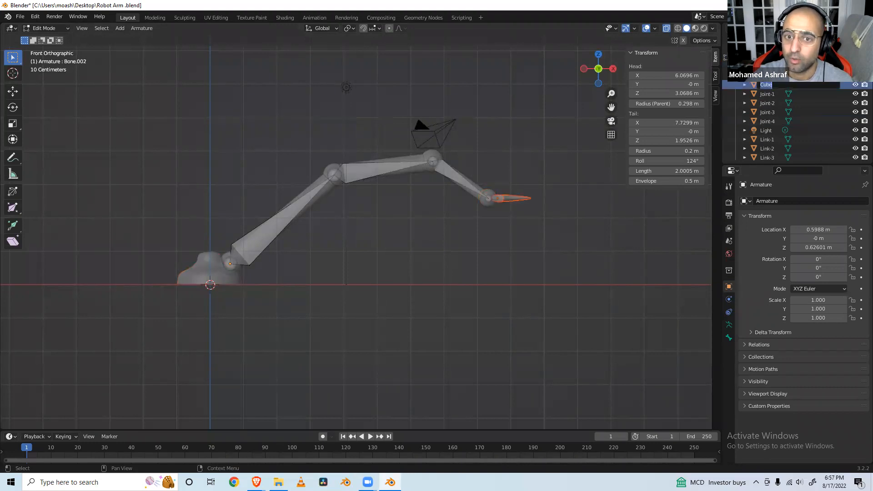
type("End Effector")
key("Return")
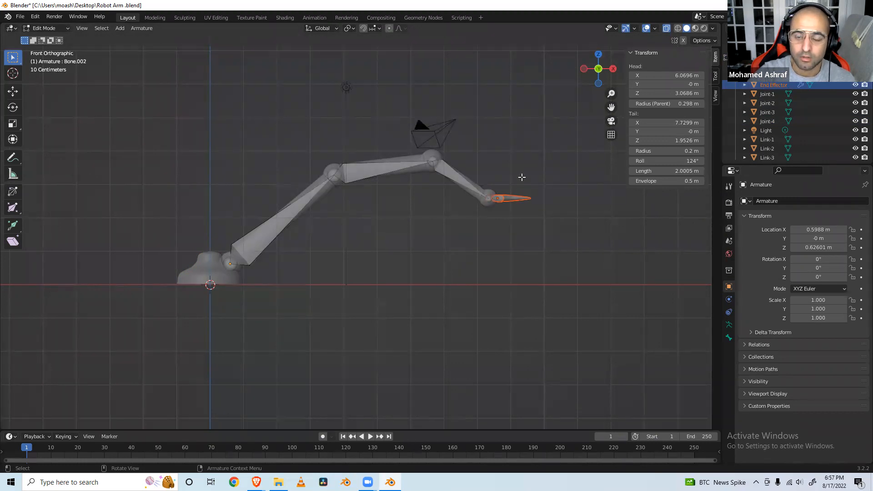
key("ctrl+s")
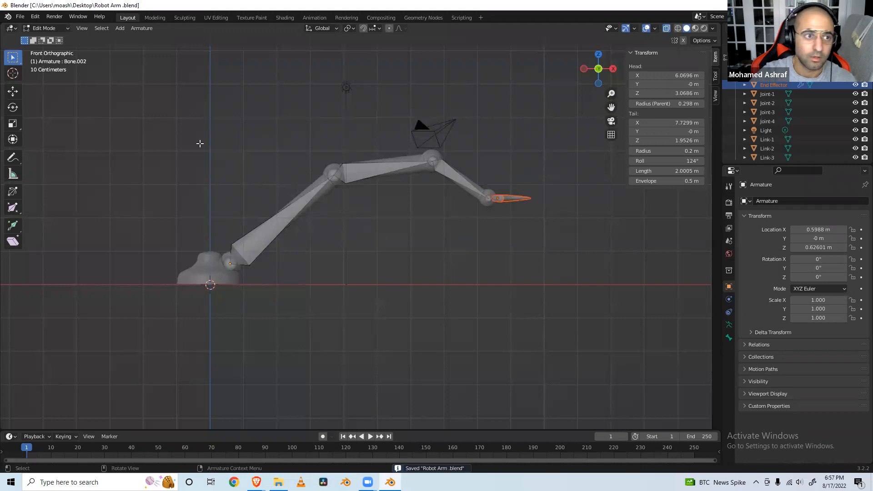
left_click(354, 177)
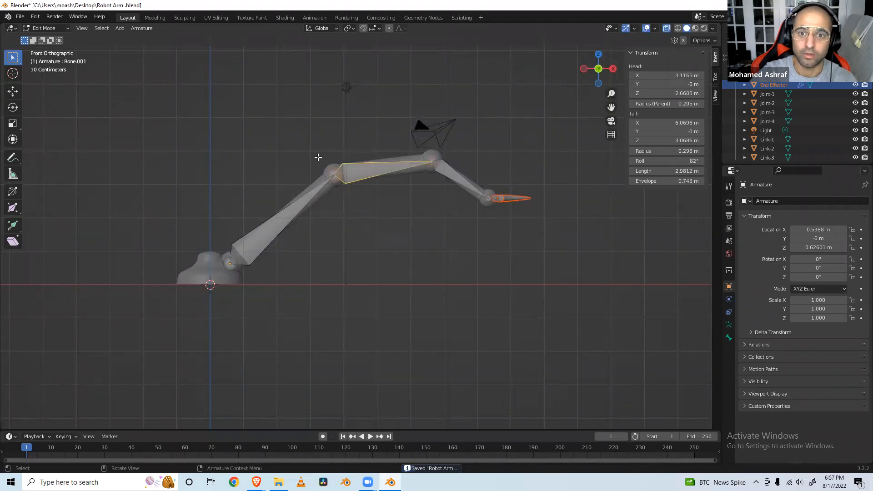
left_click(66, 26)
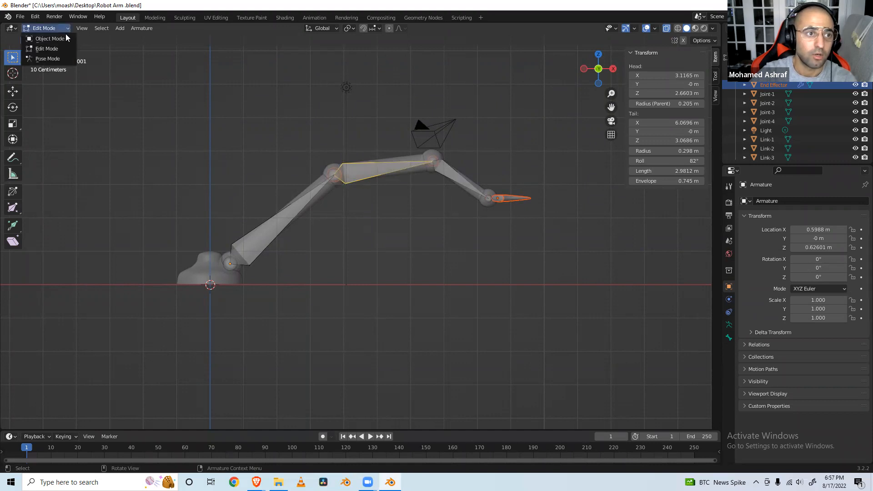
left_click(66, 36)
left_click(453, 213)
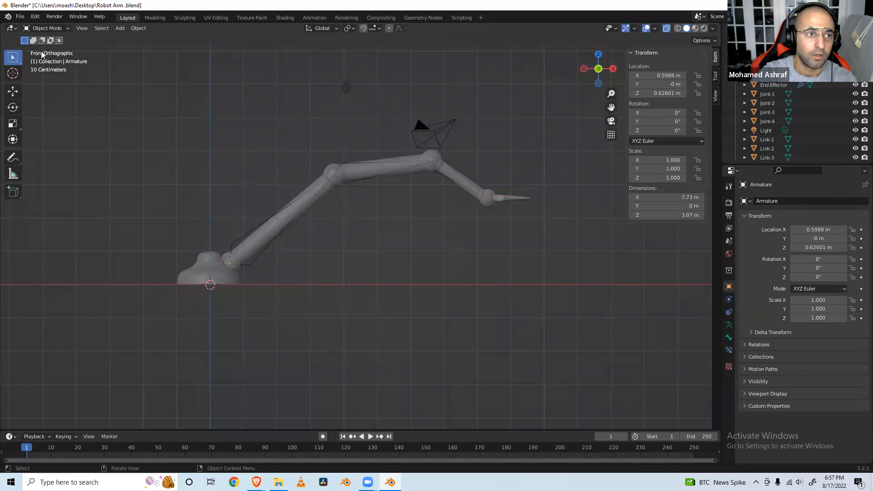
left_click(235, 245)
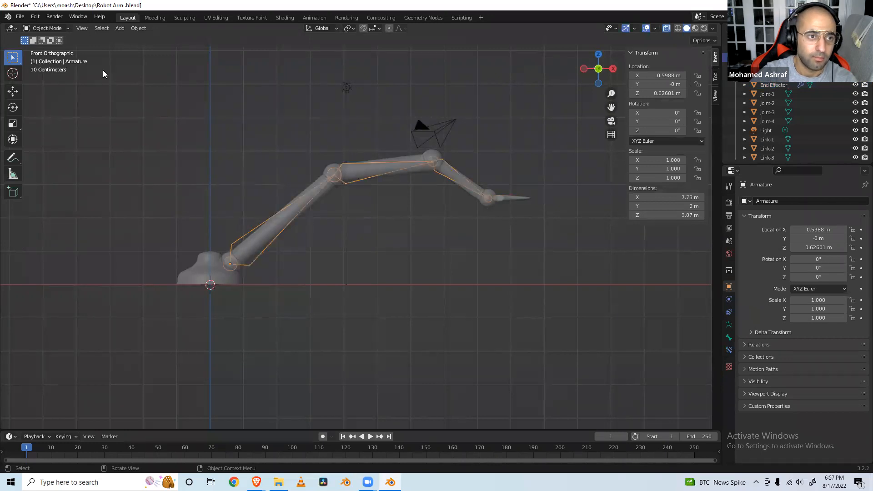
left_click(66, 27)
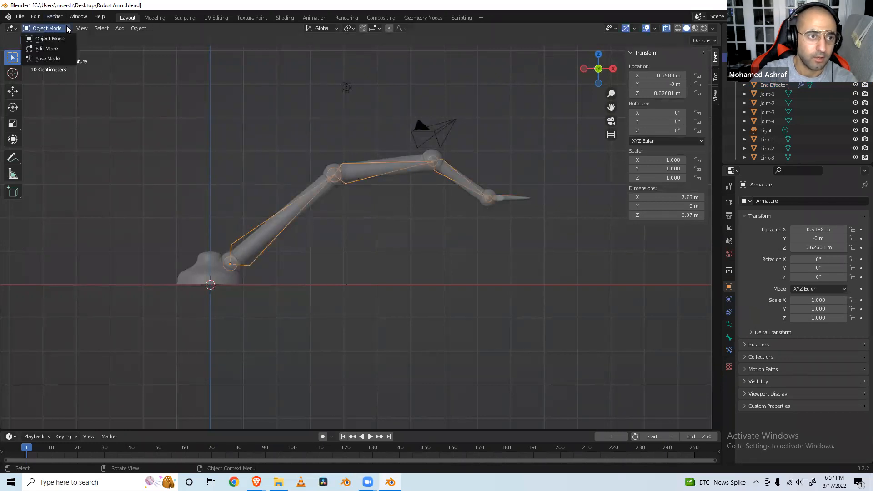
left_click(55, 47)
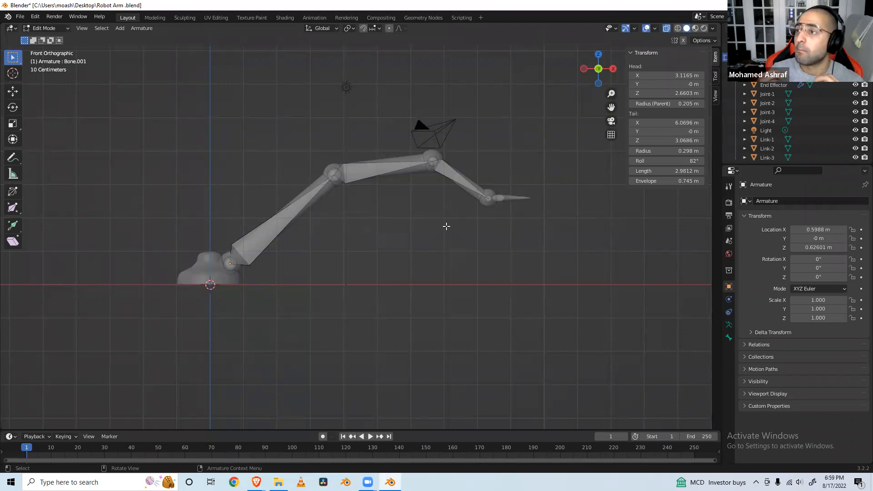
Extrude a small bone about 1.04 m long upward from the tip at the claw joint and select it.
left_click(488, 199)
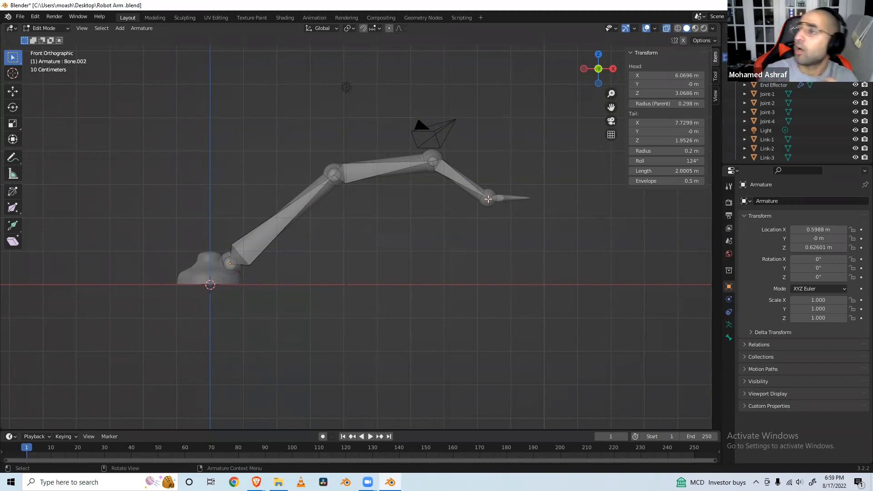
right_click(488, 199)
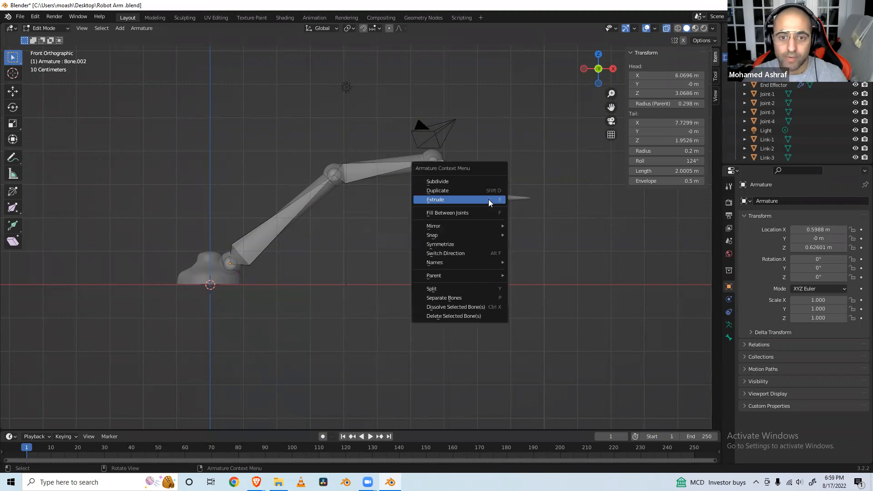
left_click(488, 199)
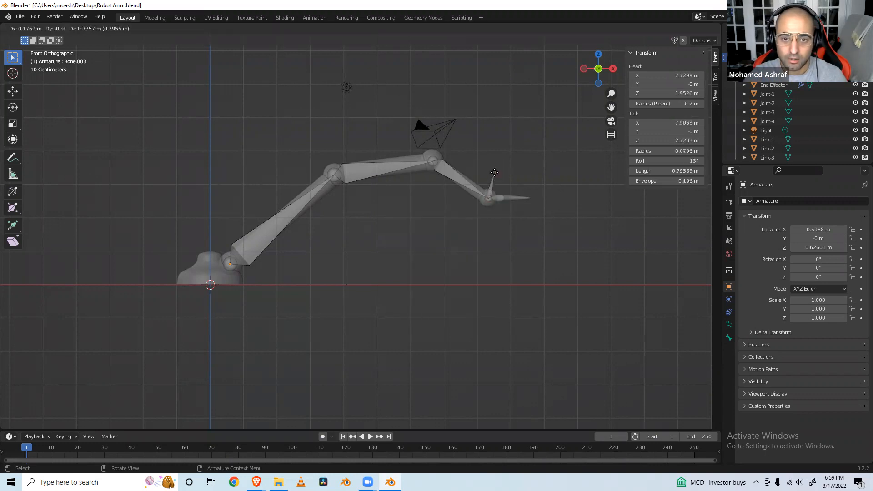
left_click(500, 166)
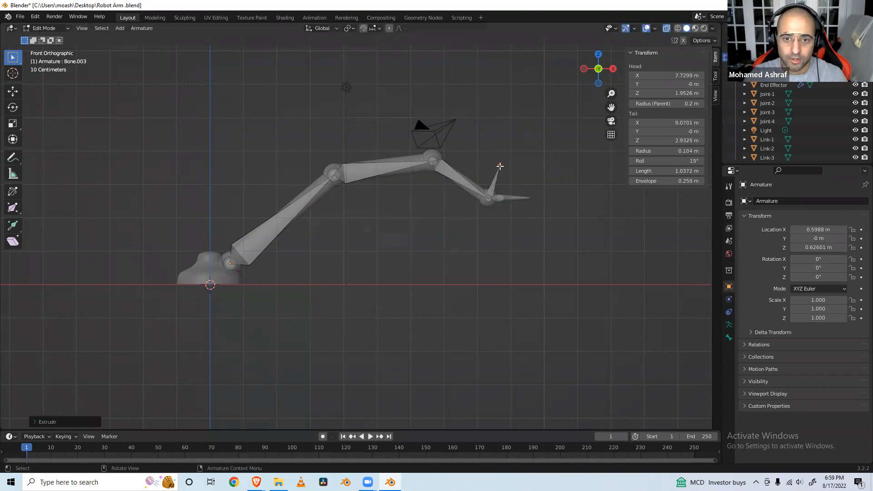
left_click(511, 179)
left_click(495, 187)
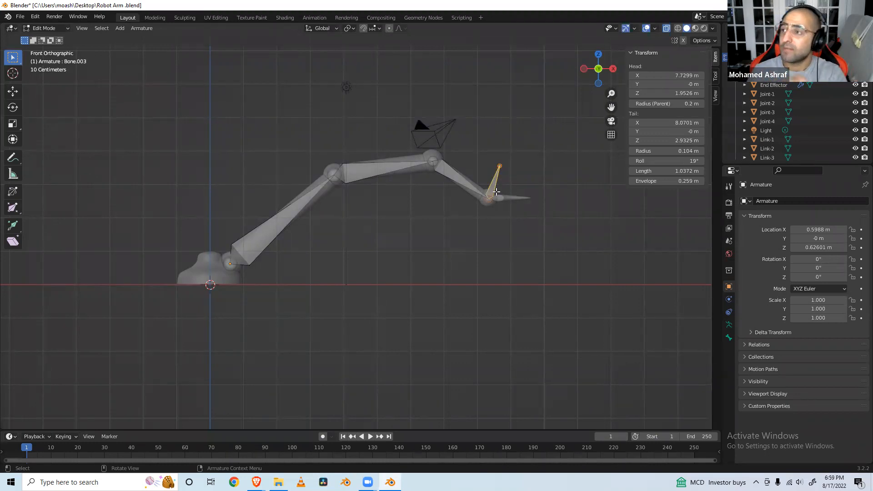
Switch the armature to Pose Mode and show its armature data properties.
left_click(66, 29)
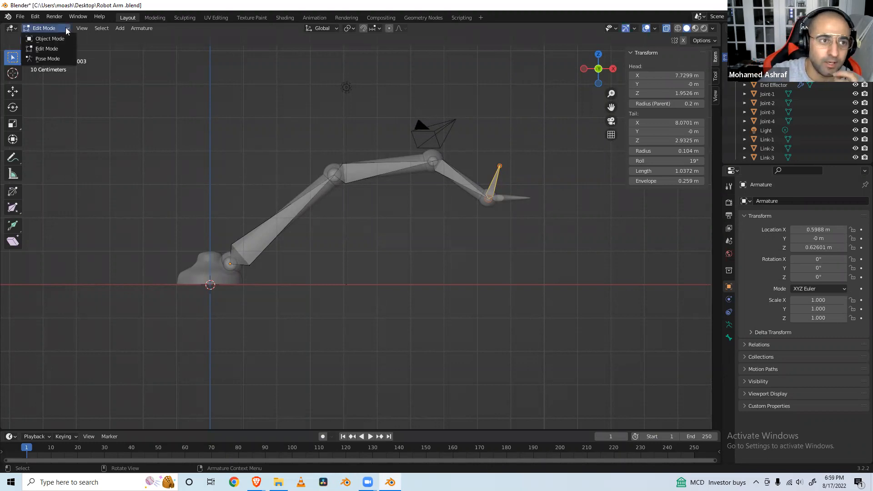
left_click(66, 57)
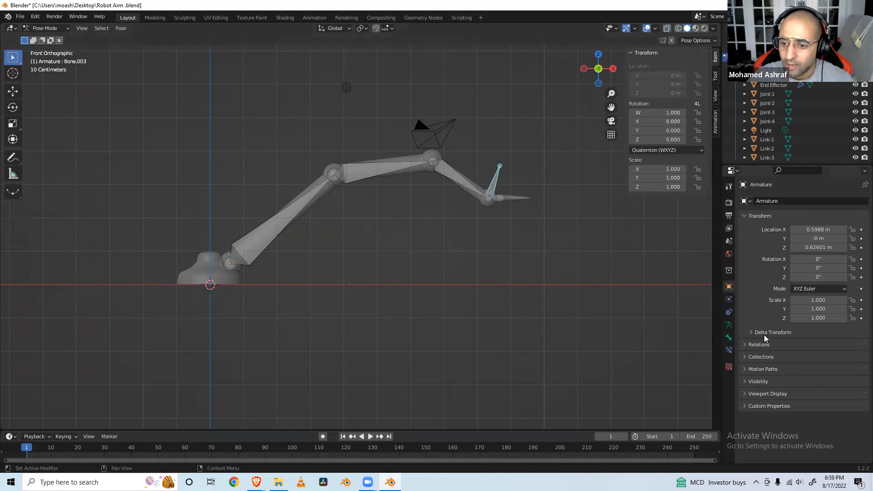
left_click(729, 325)
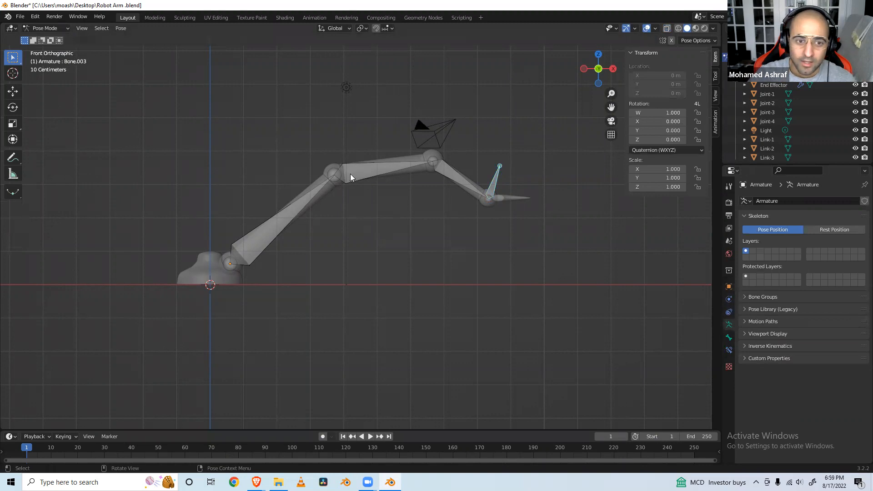
Select the lowest link's bone and examine its Relations settings and the armature's bone groups.
left_click(266, 233)
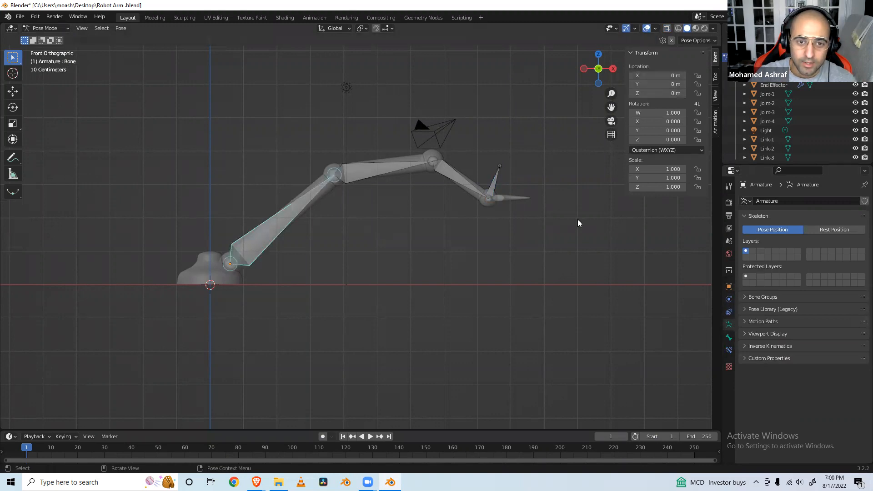
left_click(729, 337)
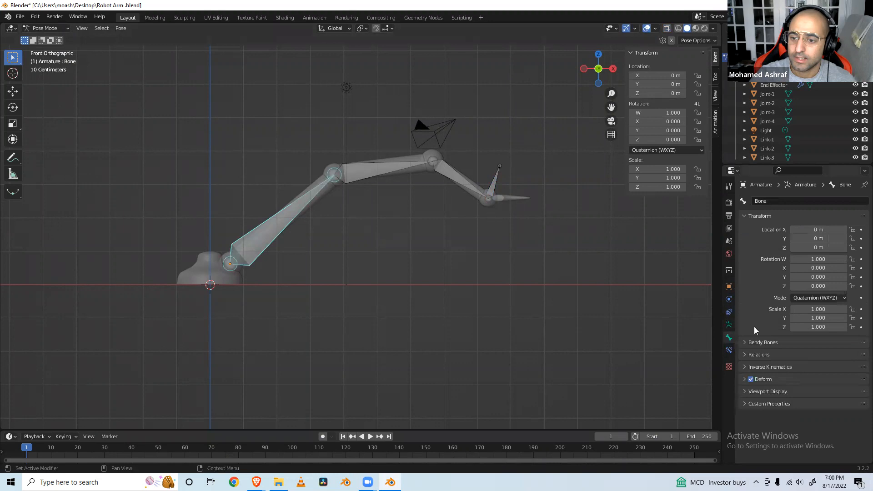
left_click(745, 354)
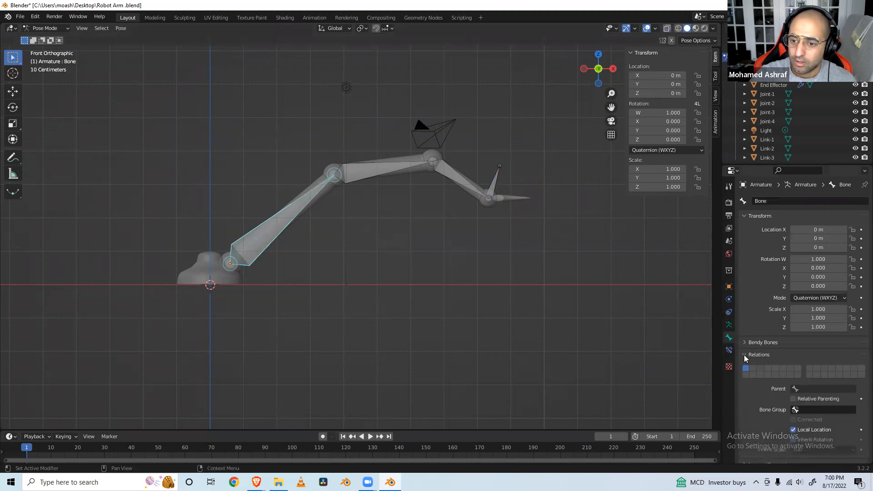
left_click(729, 325)
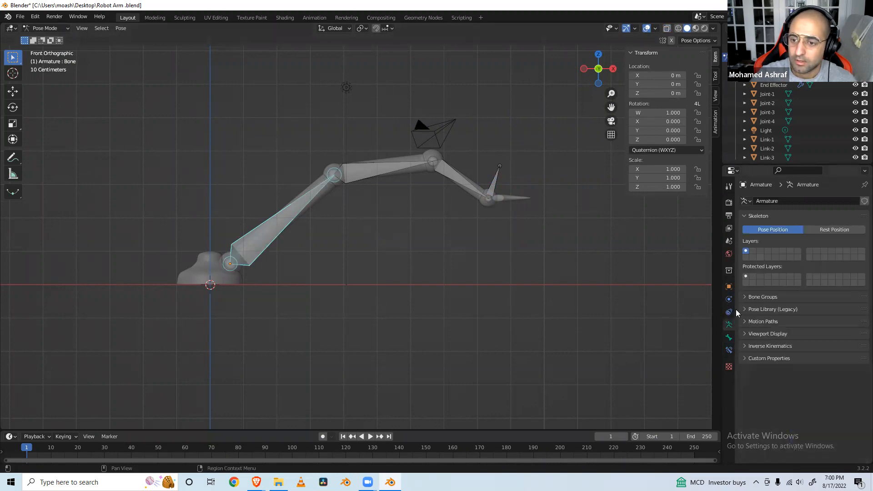
left_click(747, 296)
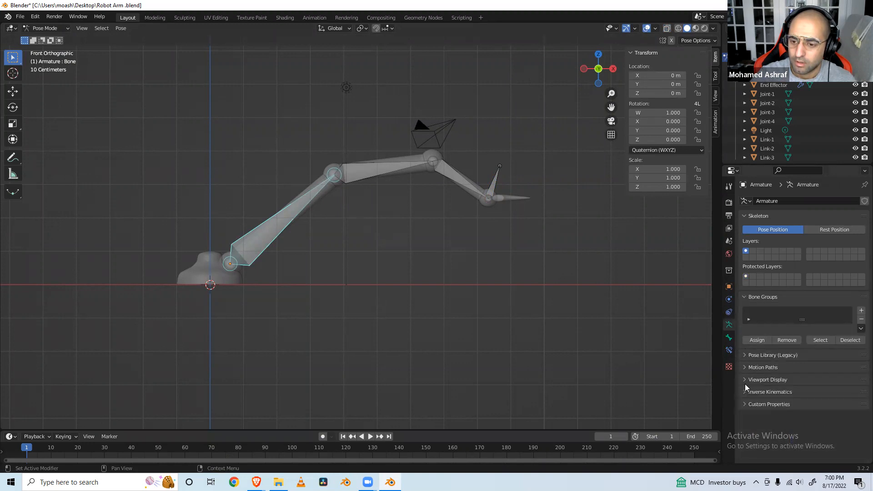
left_click(729, 338)
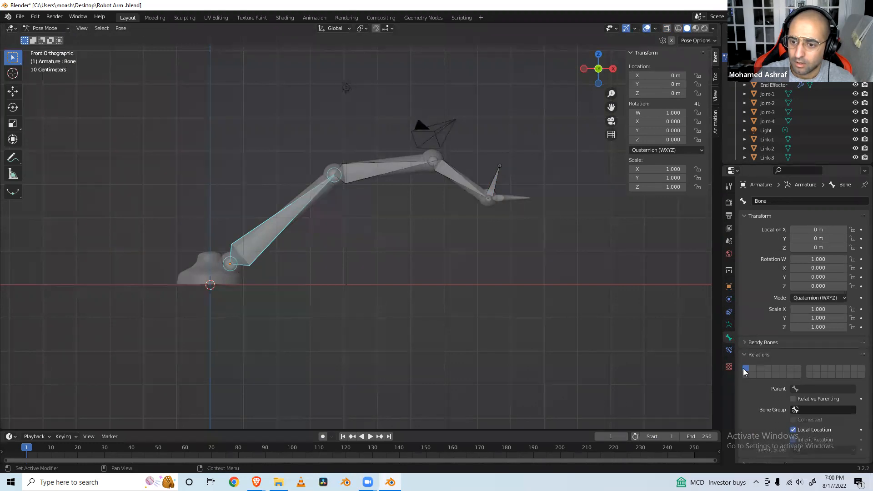
scroll(743, 364, "down", 2)
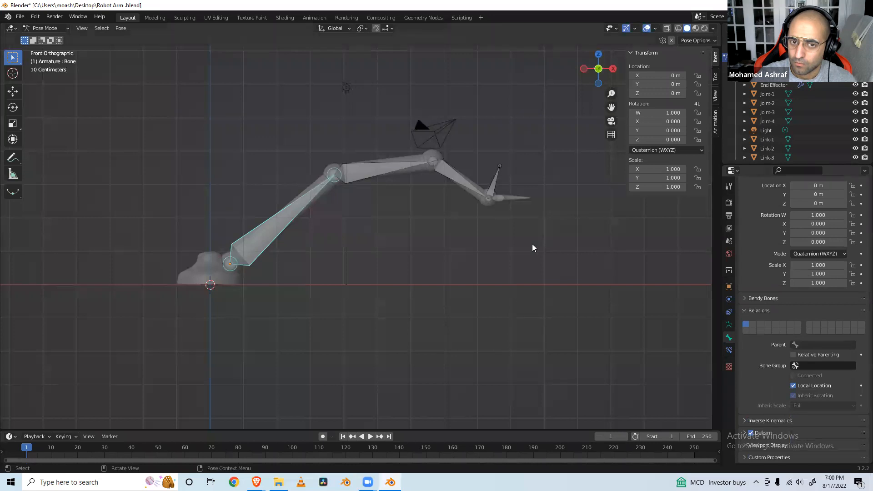
Inspect the lowest bone's relations and place in the bone hierarchy in Edit Mode, and return to Pose Mode.
left_click(44, 27)
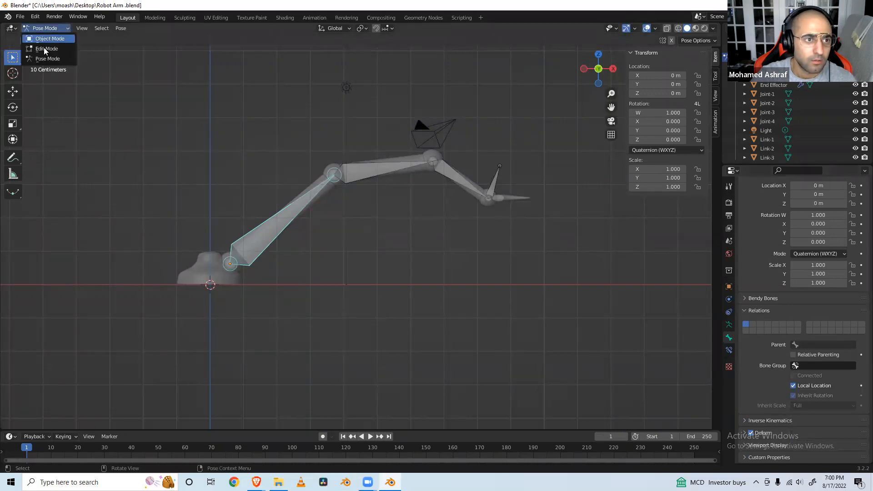
left_click(45, 48)
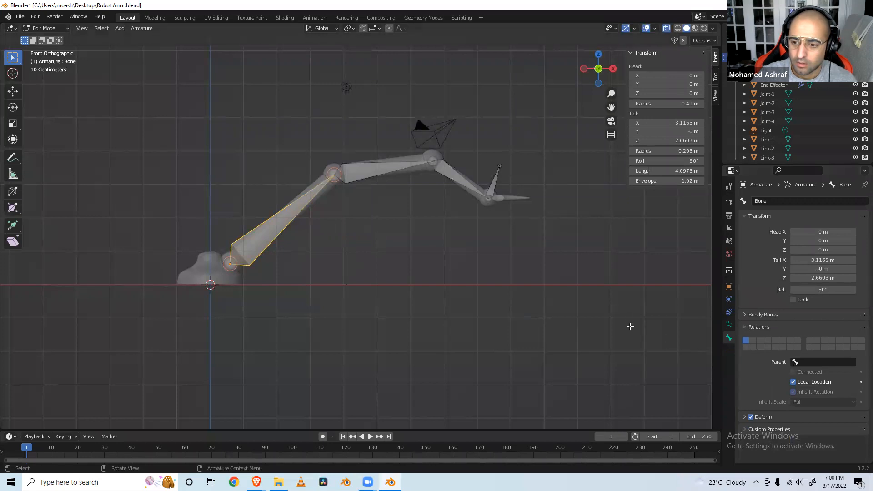
scroll(734, 154, "up", 2)
scroll(800, 123, "up", 2)
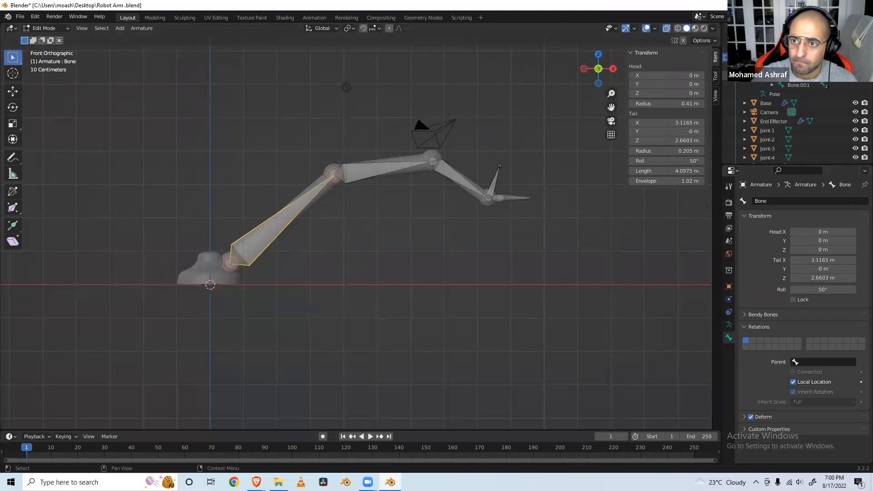
left_click(772, 85)
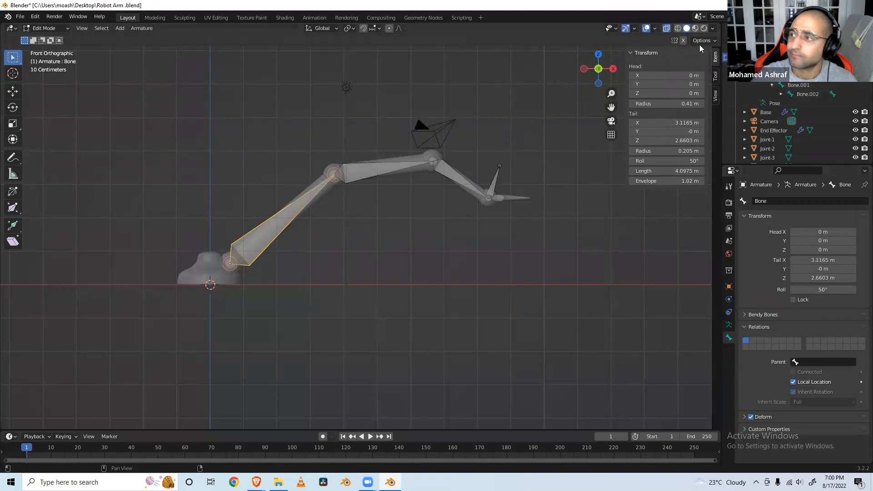
left_click(67, 28)
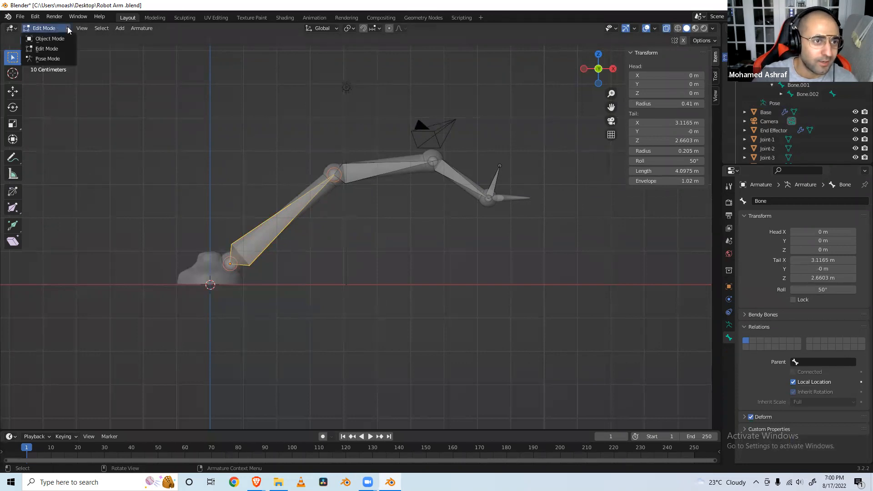
left_click(61, 56)
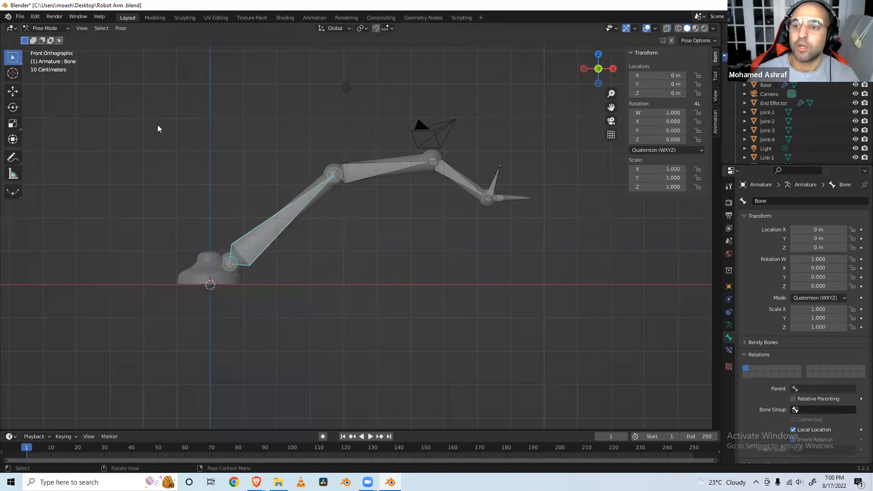
Select the second, third and small end bones one after another to check each one's parent and connection settings.
scroll(693, 331, "down", 2)
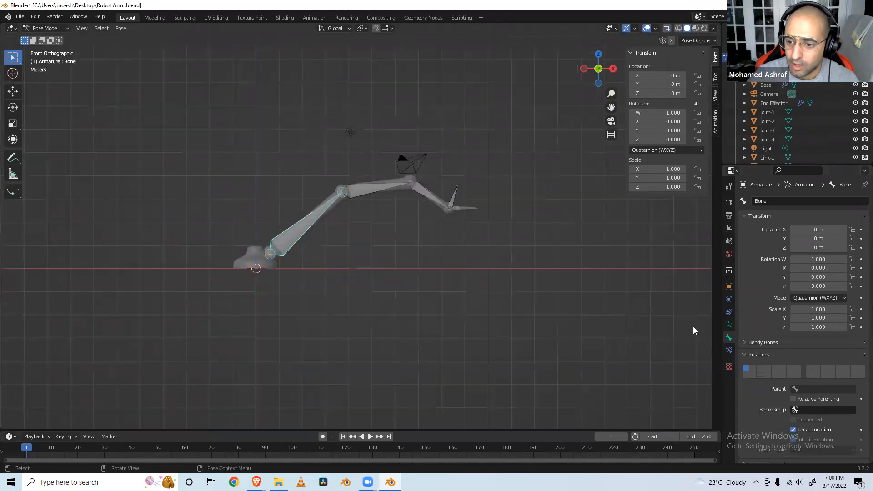
scroll(709, 338, "up", 2)
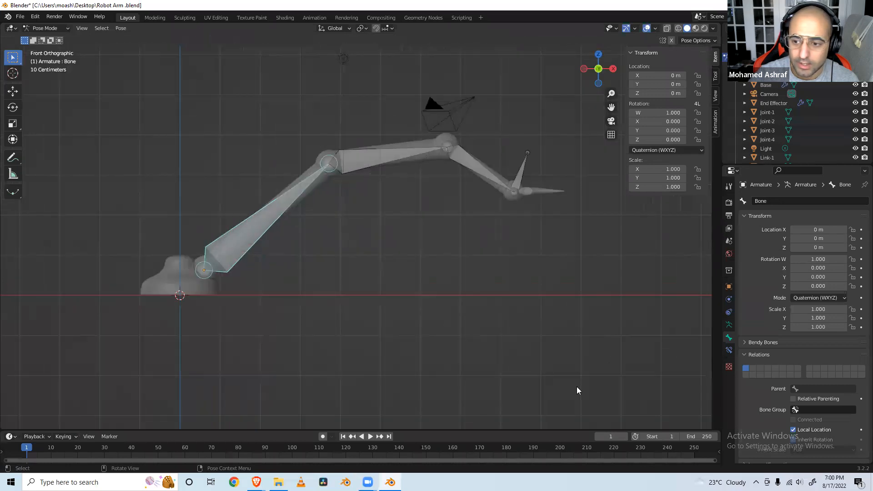
left_click(352, 159)
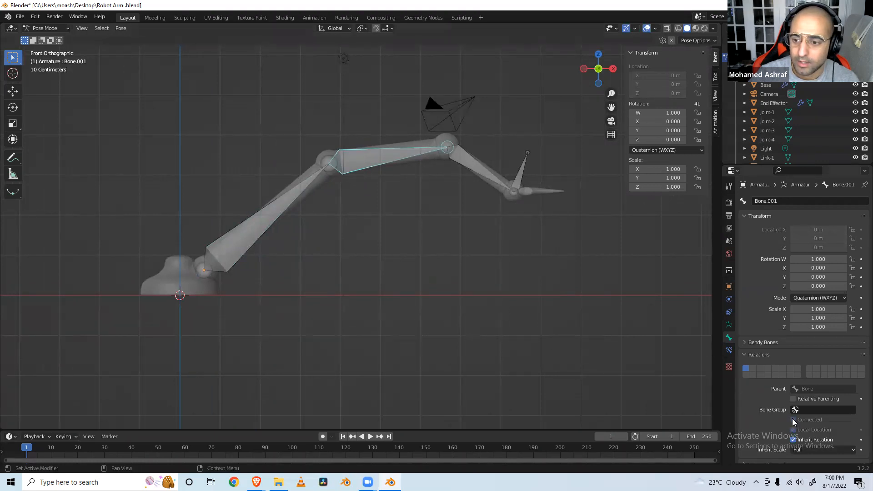
left_click(471, 168)
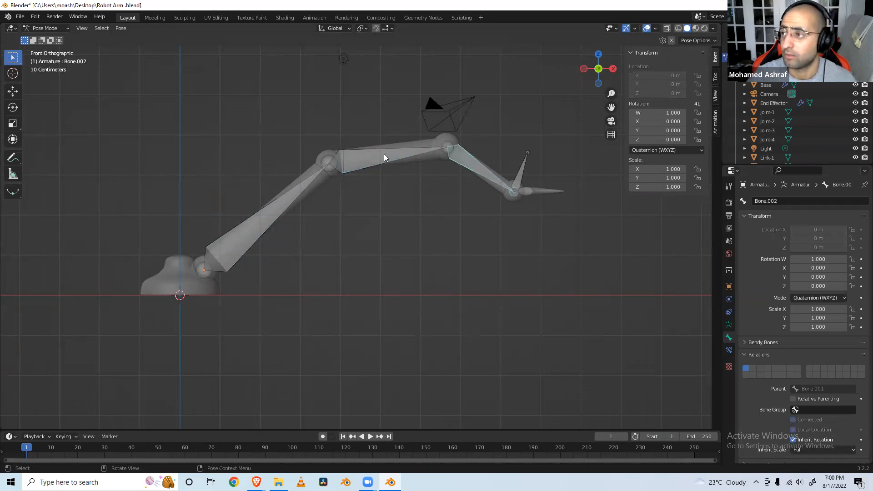
left_click(522, 178)
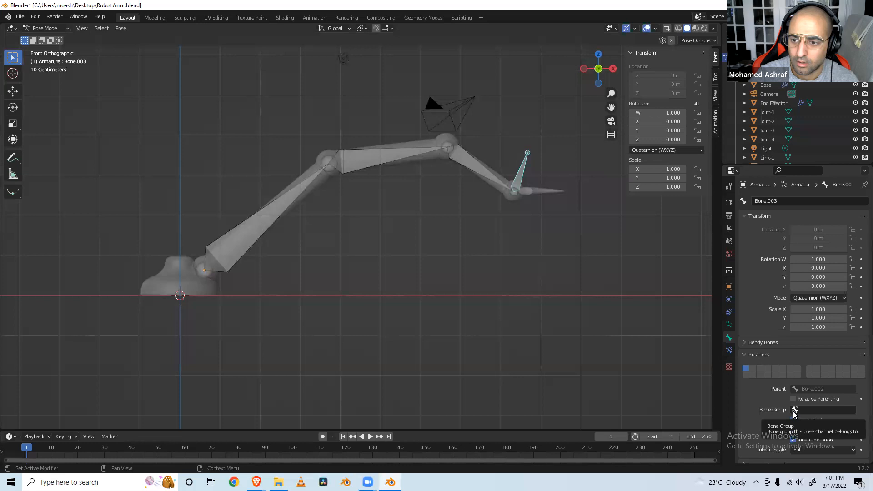
Examine the armature's Inverse Kinematics settings and the small end bone's constraints, parent and Inherit Scale options.
left_click(736, 325)
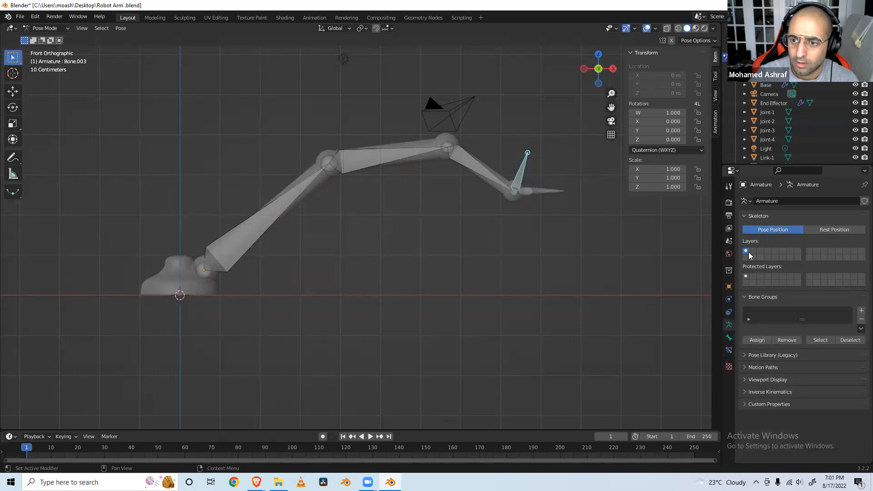
left_click(748, 391)
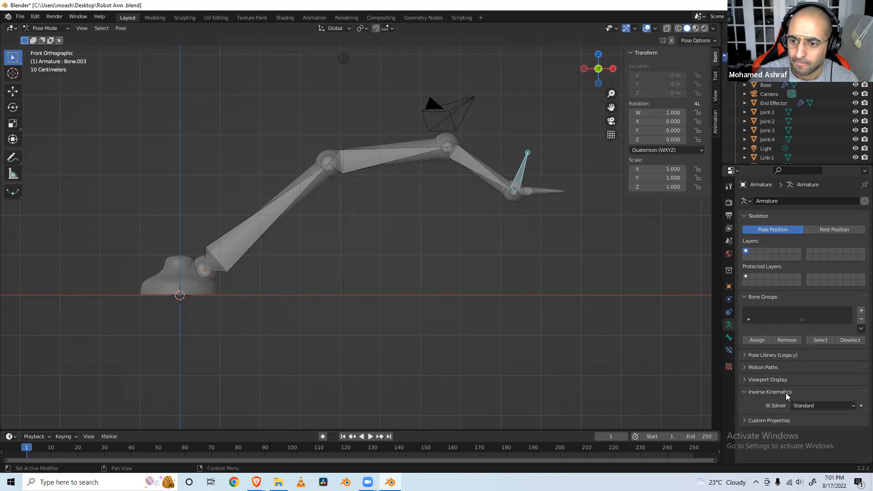
left_click(729, 337)
left_click(729, 351)
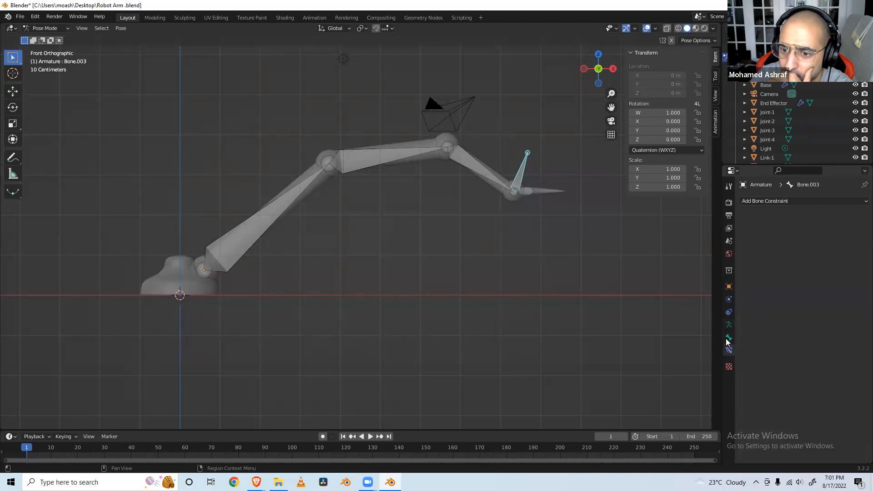
left_click(729, 338)
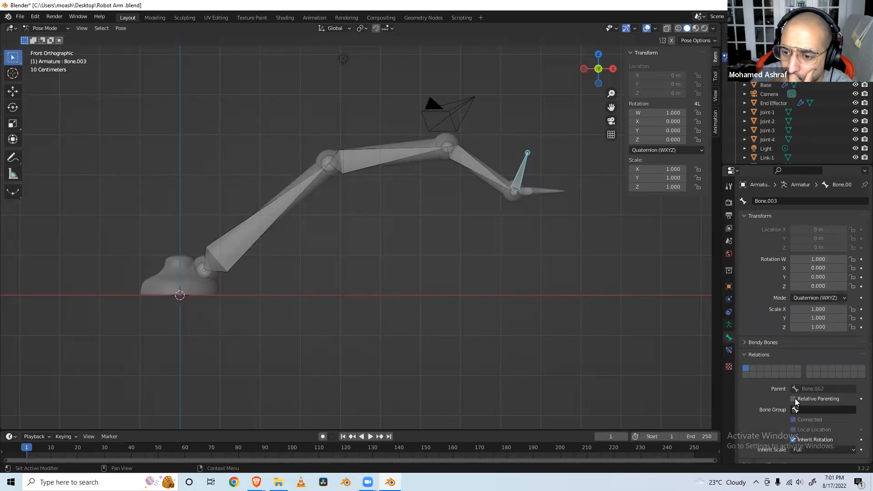
left_click(794, 440)
left_click(807, 450)
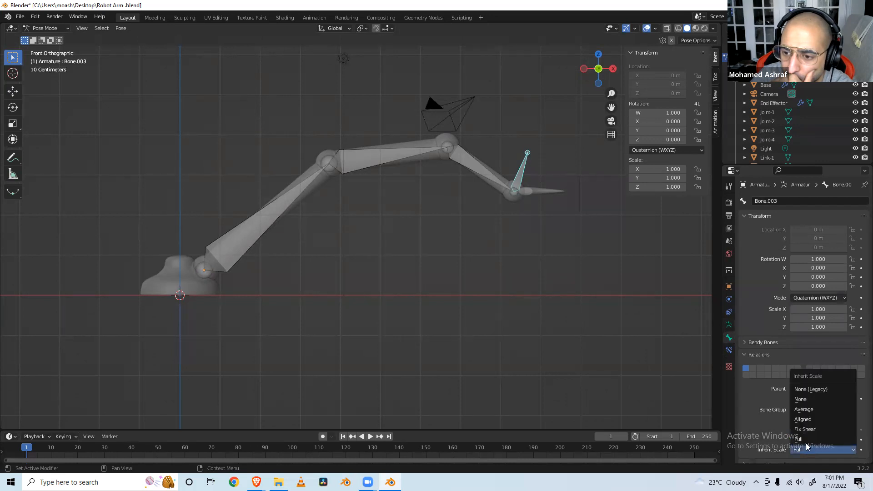
left_click(793, 440)
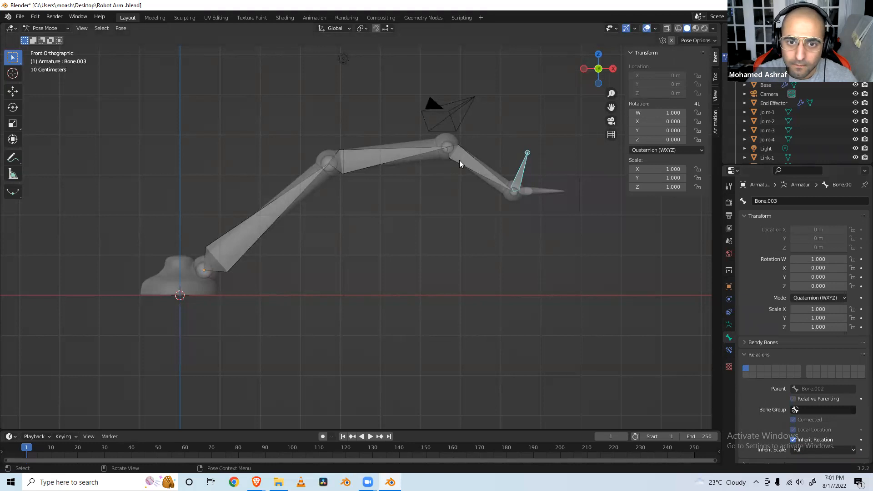
Clear the small end bone's parent Bone.002 in Edit Mode and test moving the bone freely, cancelling the move.
left_click(67, 27)
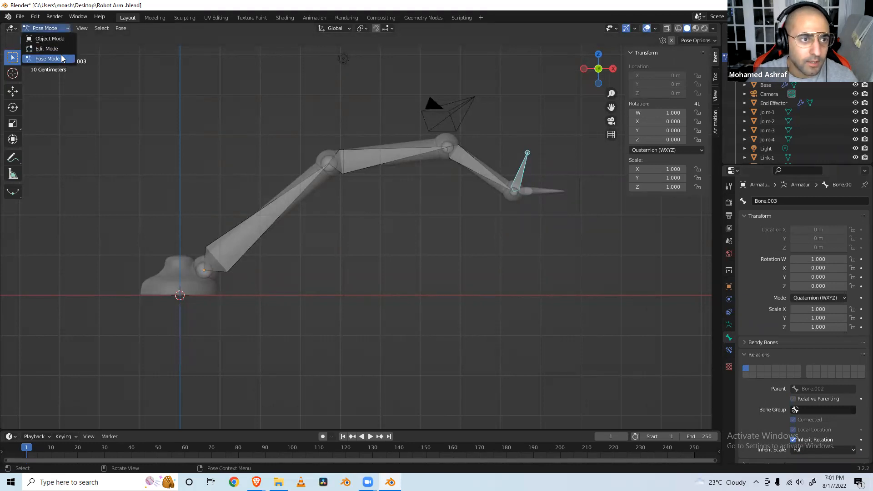
left_click(61, 51)
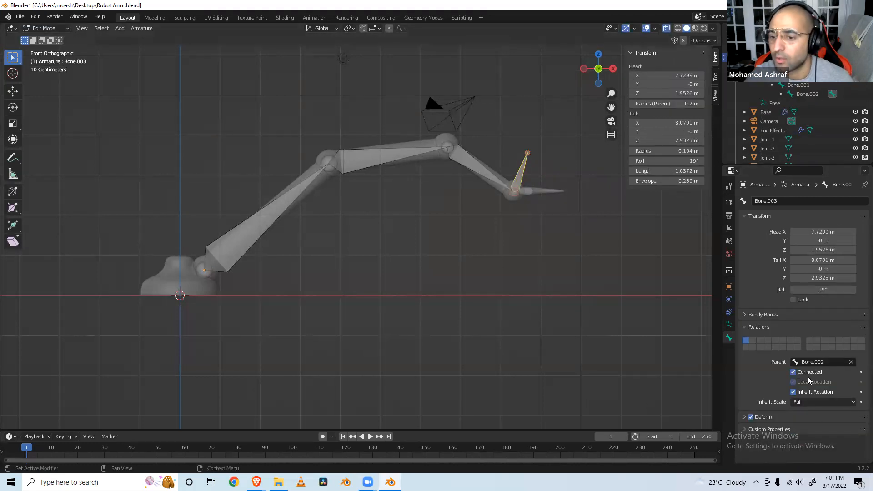
left_click(851, 363)
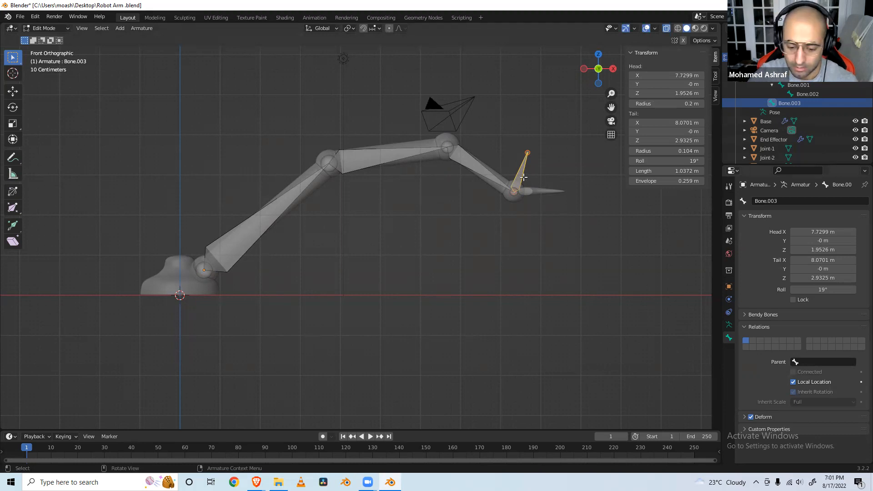
key("g")
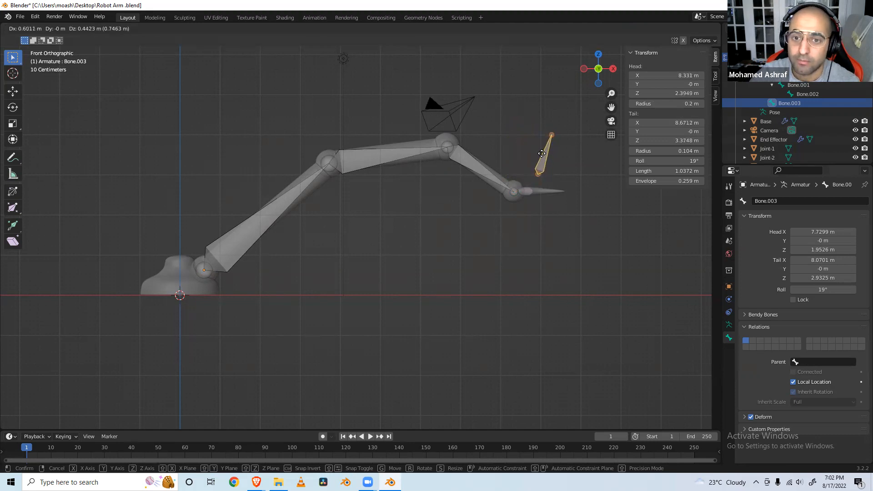
key("Escape")
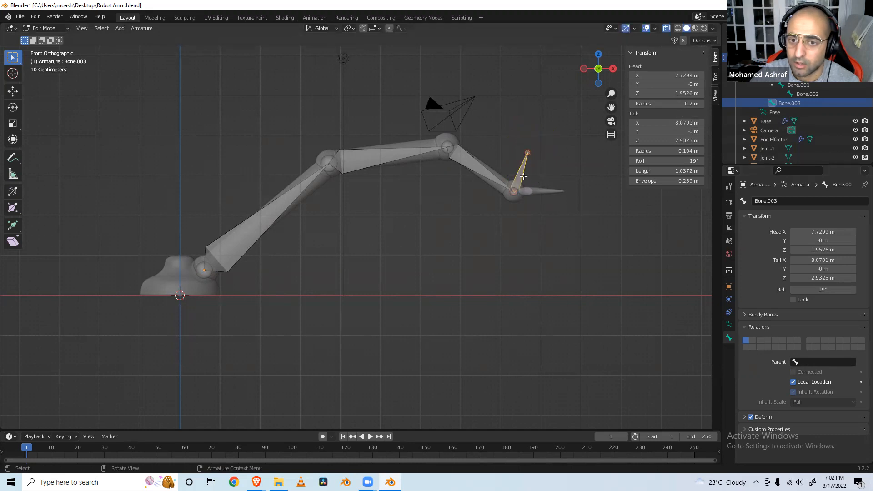
Rename the small bone at the claw joint as IK-Bone.
left_click(799, 201)
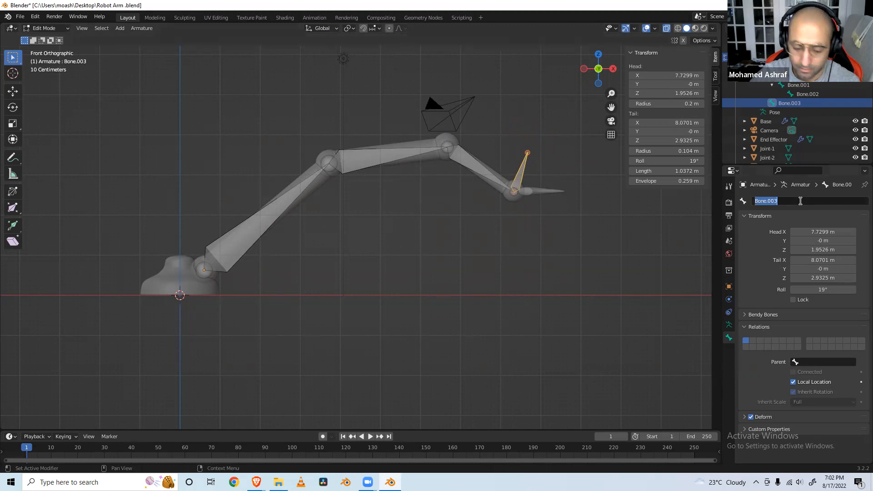
type("IK")
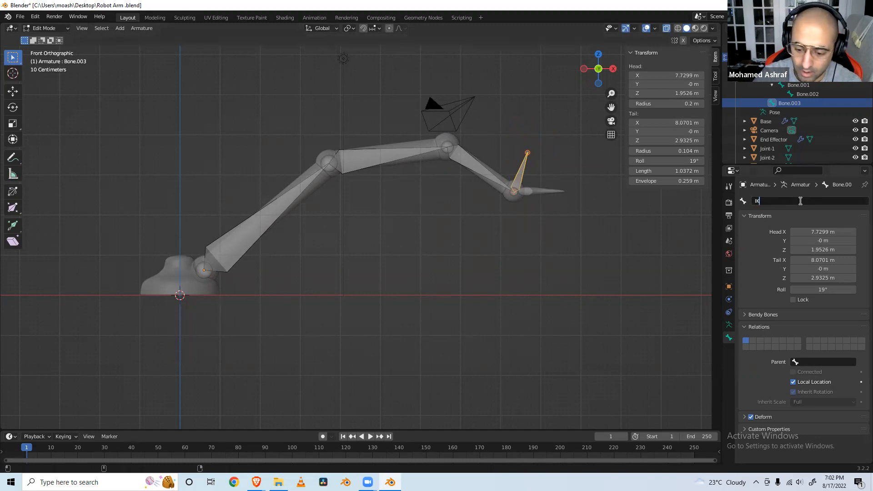
type("-Bone")
key("Return")
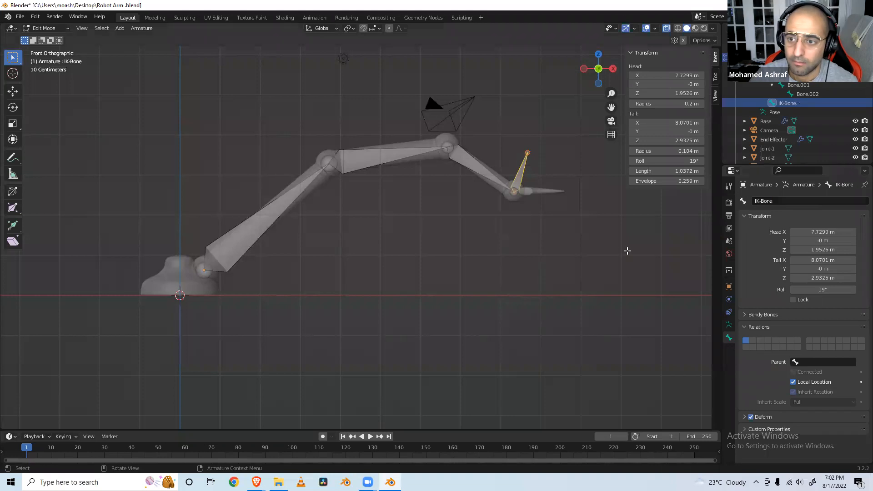
Rename the first arm bone, rising from the base, as Link-1.
left_click(244, 225)
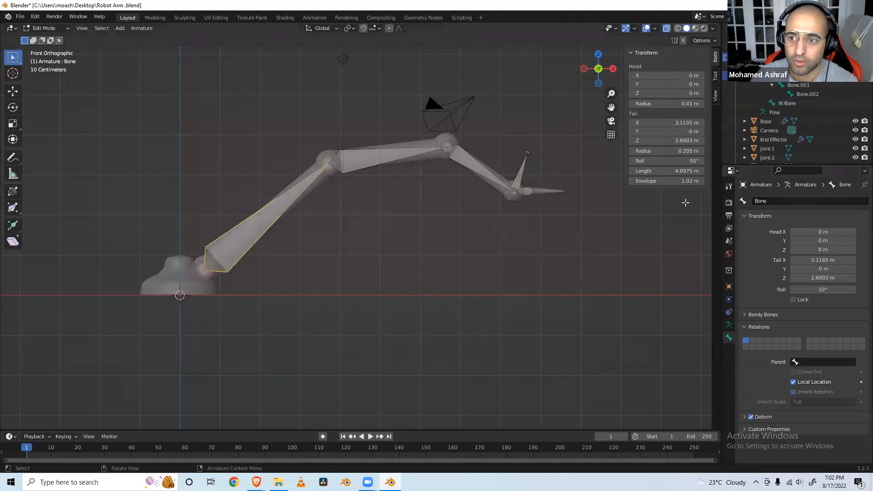
left_click(771, 200)
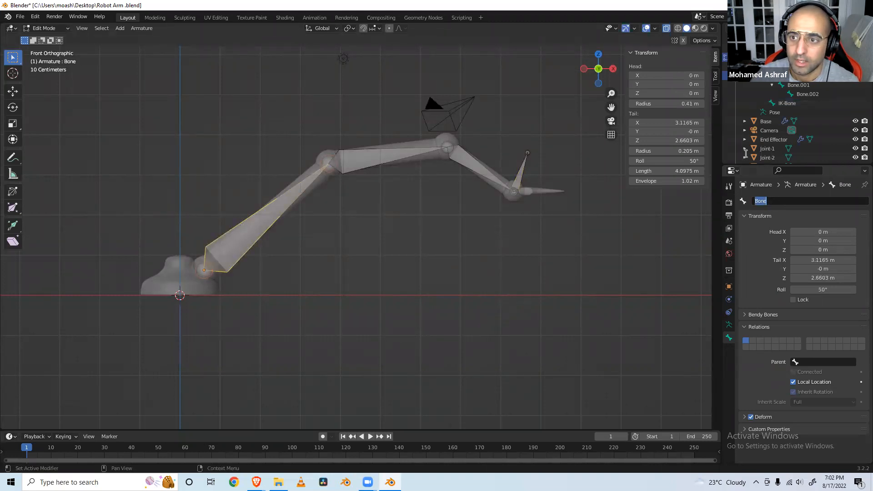
type("L")
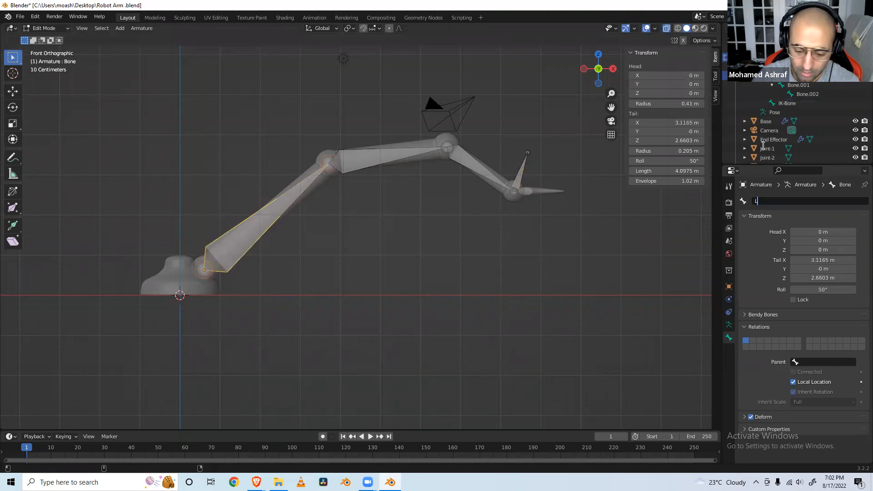
type("ink-1")
key("Return")
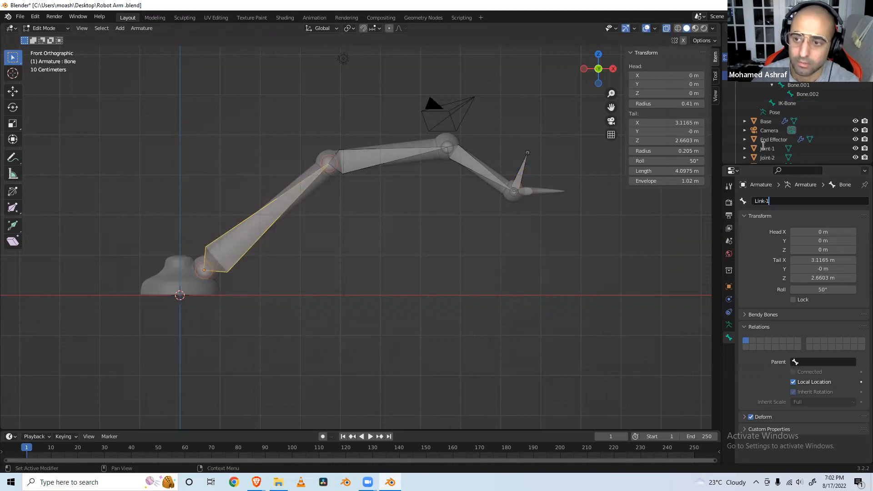
Rename the second arm bone as Link-2 and the third, ending at the claw joint, as Link-3.
left_click(359, 161)
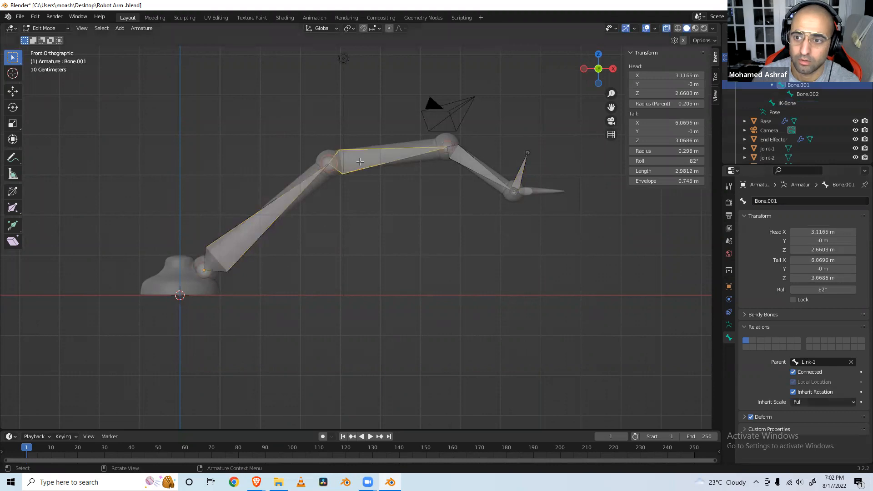
left_click(791, 201)
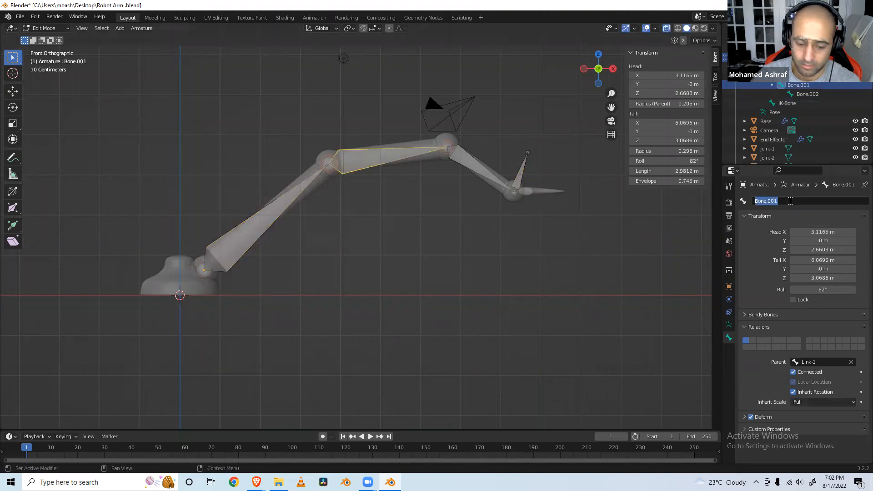
type("Link-2")
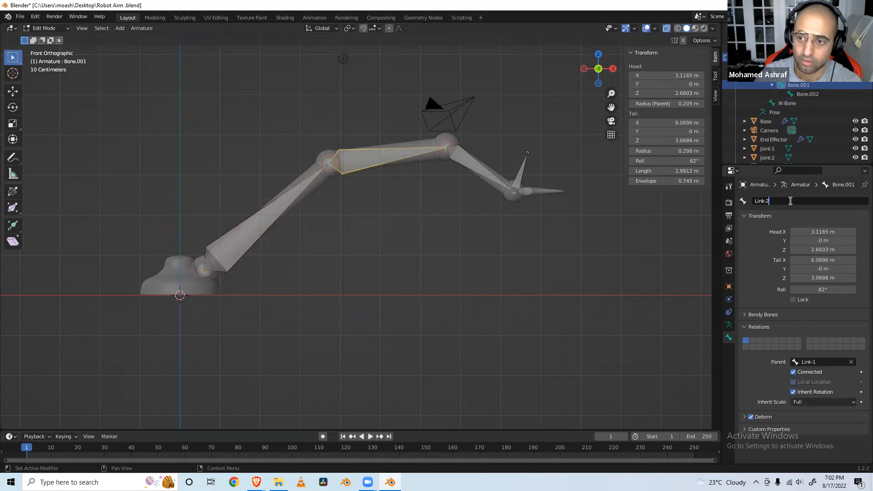
key("Return")
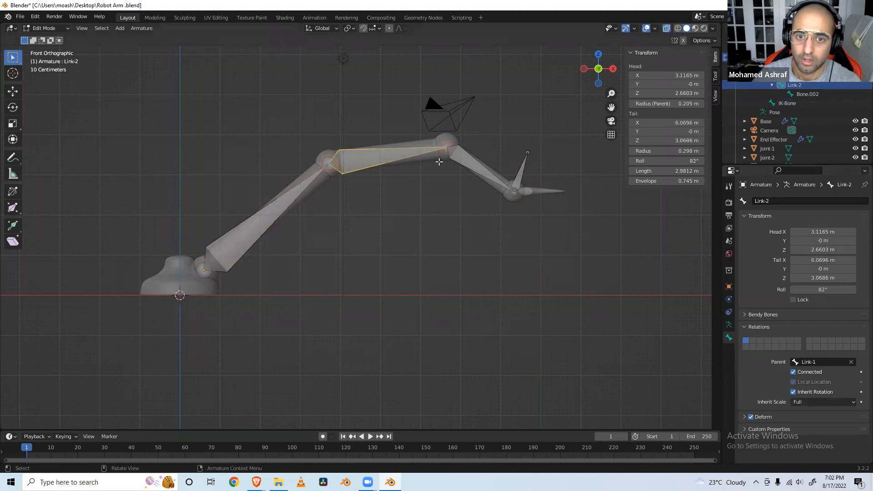
left_click(456, 156)
left_click(800, 201)
type("Link-3")
key("Return")
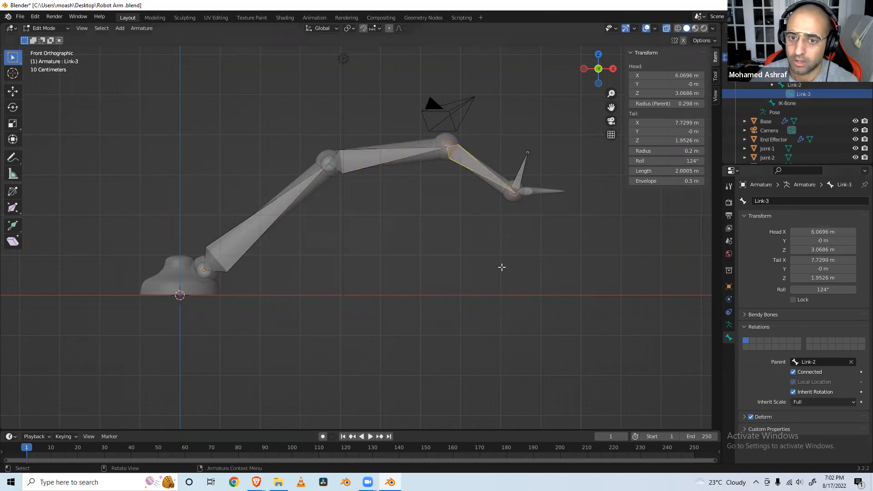
Switch the armature to Pose Mode and show the bone constraints of Link-3.
left_click(519, 173)
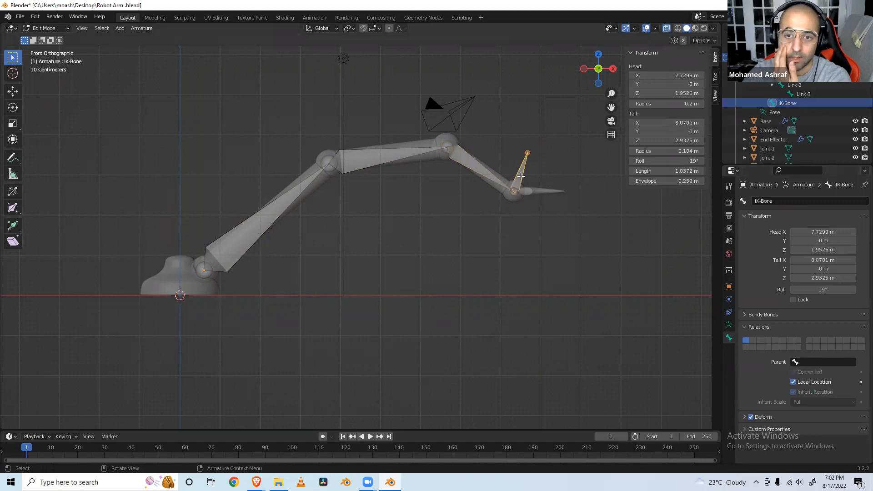
left_click(65, 27)
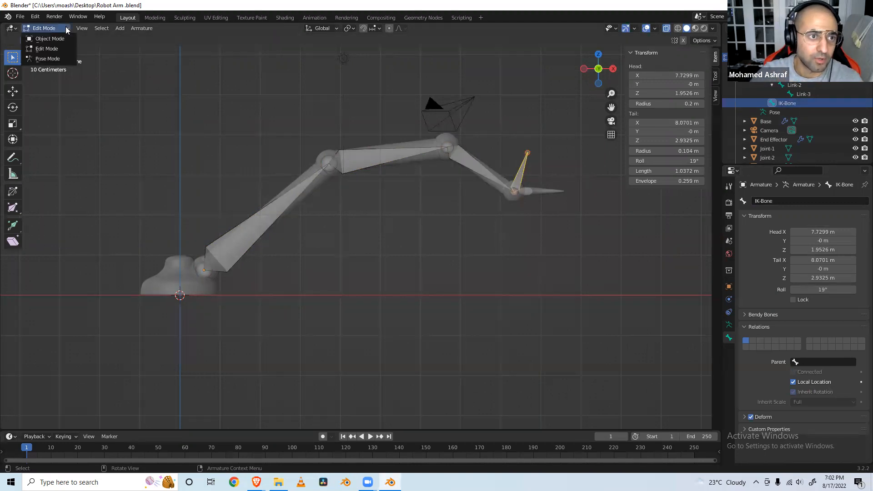
left_click(57, 59)
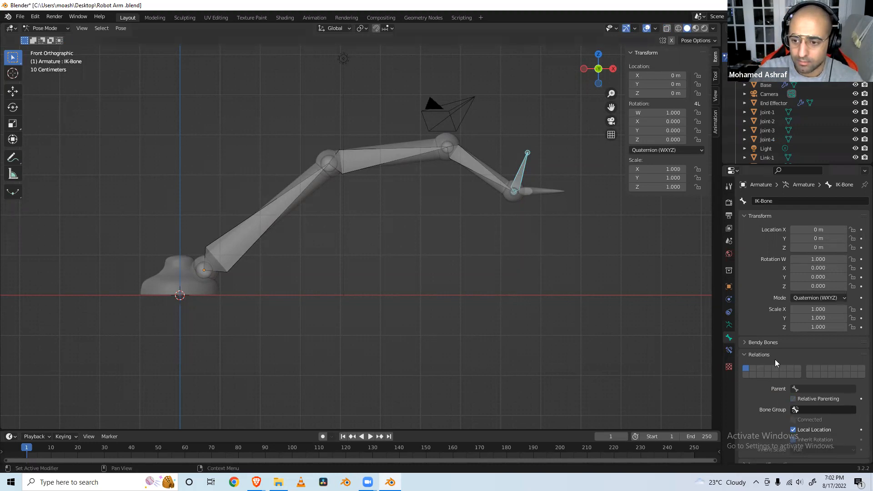
left_click(727, 350)
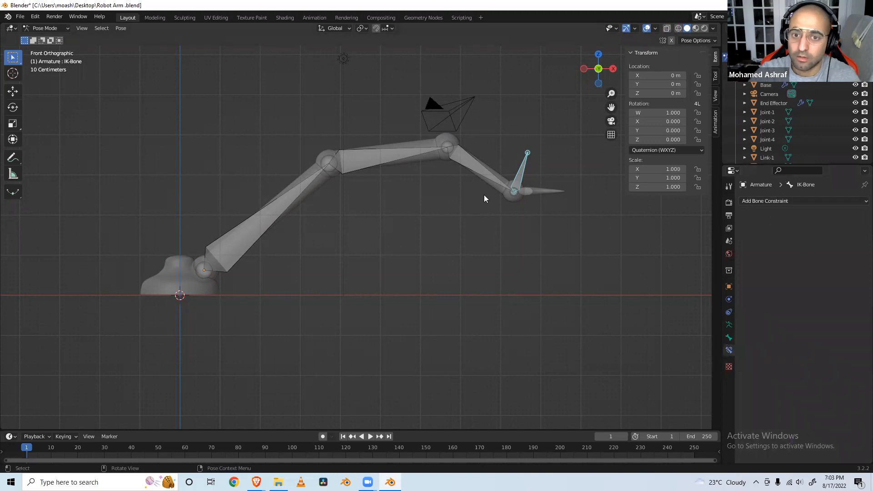
left_click(479, 171)
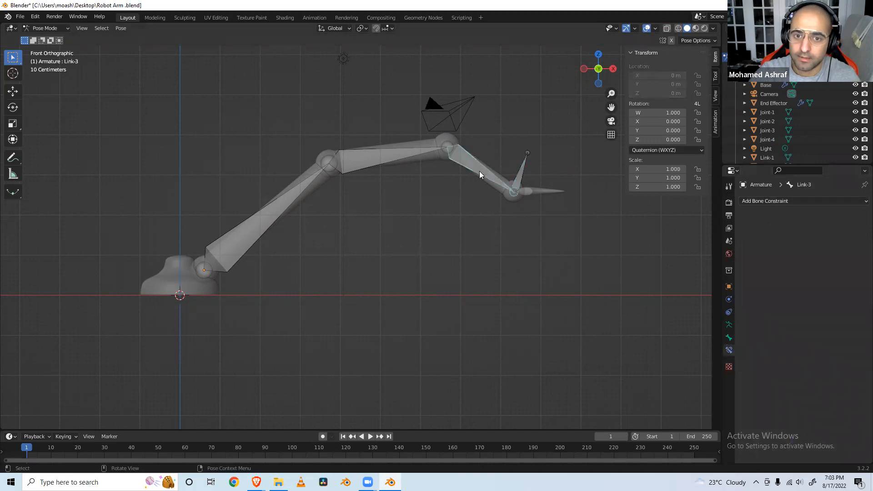
left_click(765, 200)
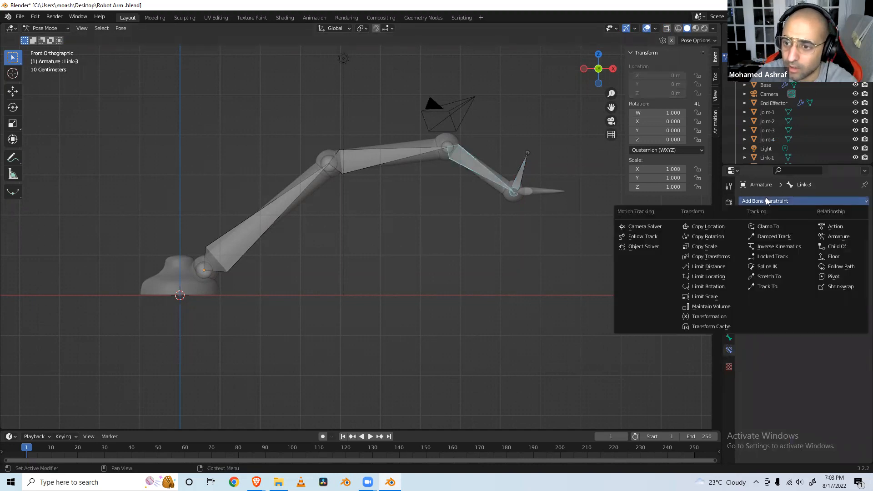
left_click(827, 237)
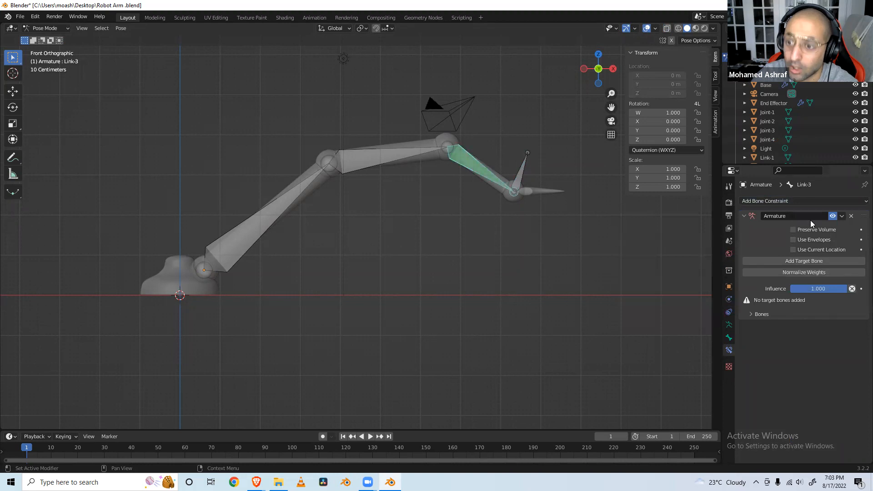
left_click(845, 216)
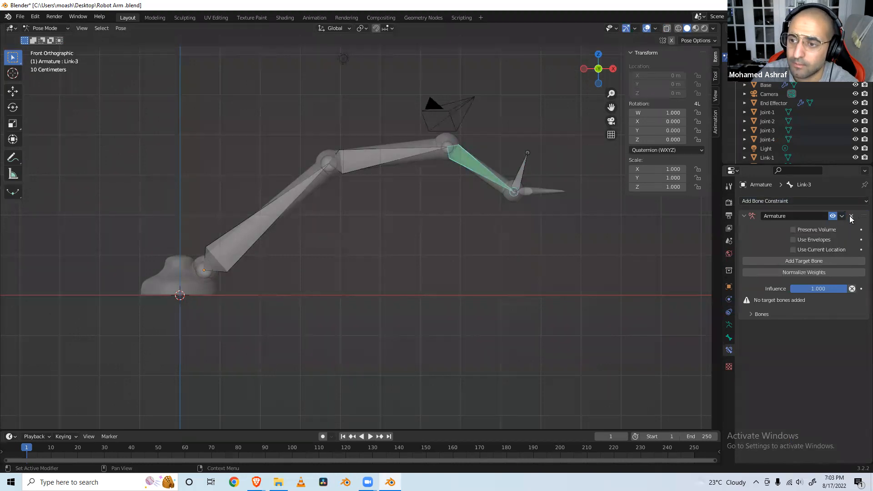
left_click(852, 217)
left_click(845, 200)
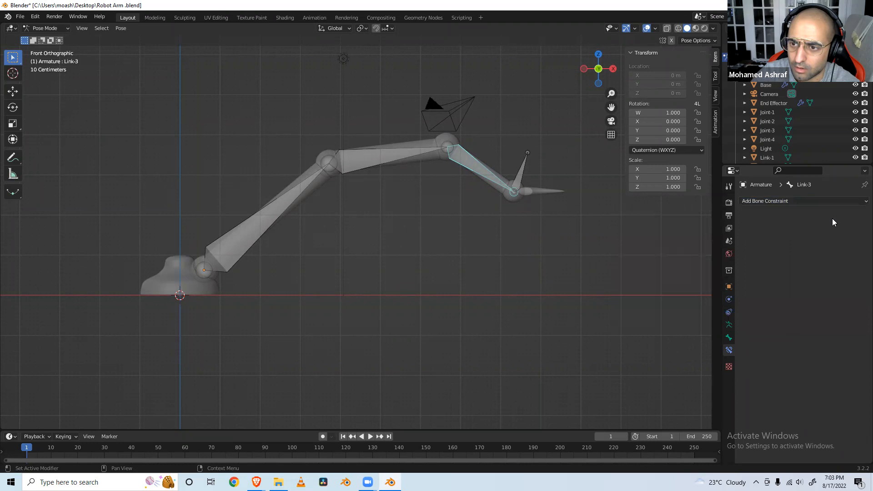
Add an Armature bone constraint to Link-3 with IK-Bone of the Armature object as its target bone.
left_click(822, 201)
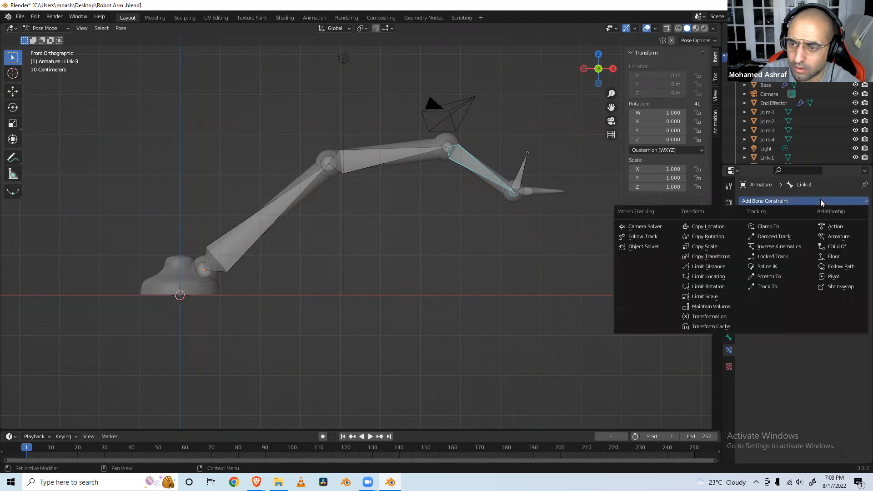
left_click(829, 236)
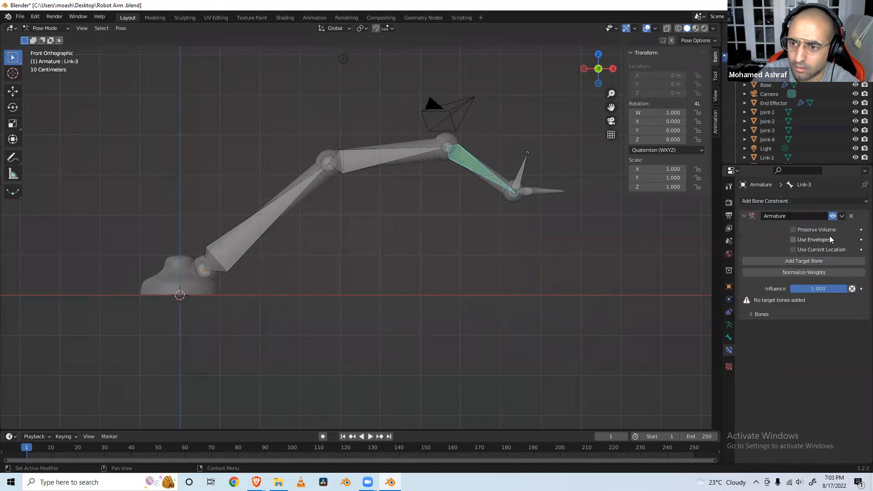
left_click(816, 262)
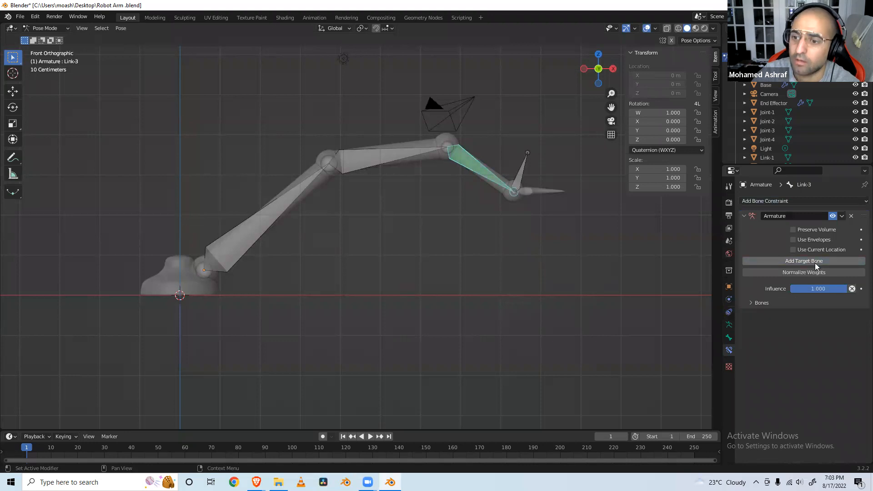
left_click(752, 303)
left_click(785, 318)
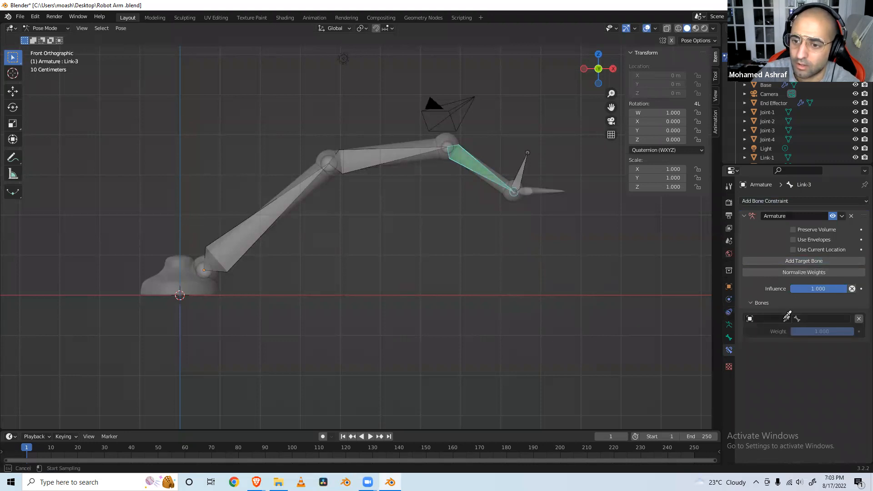
left_click(750, 319)
left_click(750, 318)
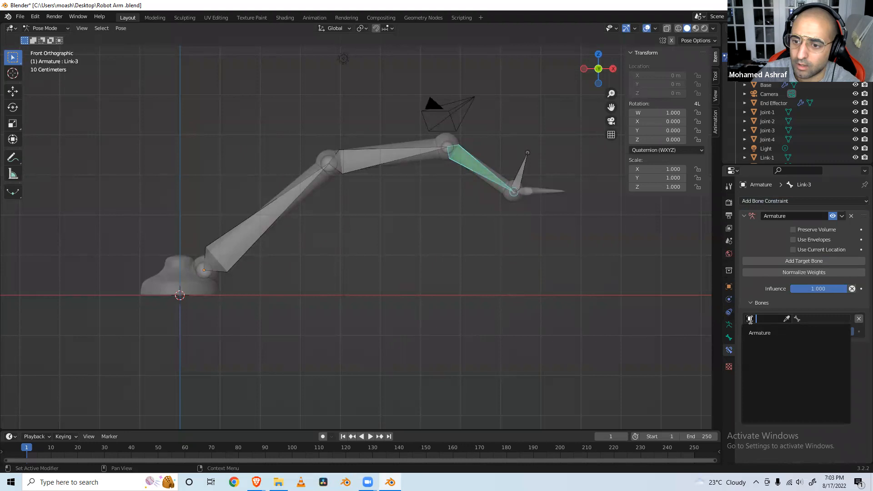
left_click(753, 332)
left_click(807, 321)
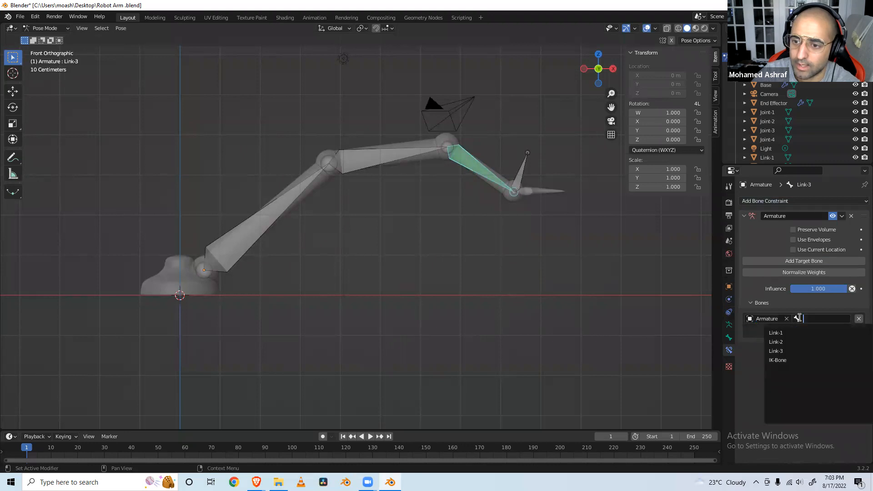
left_click(779, 360)
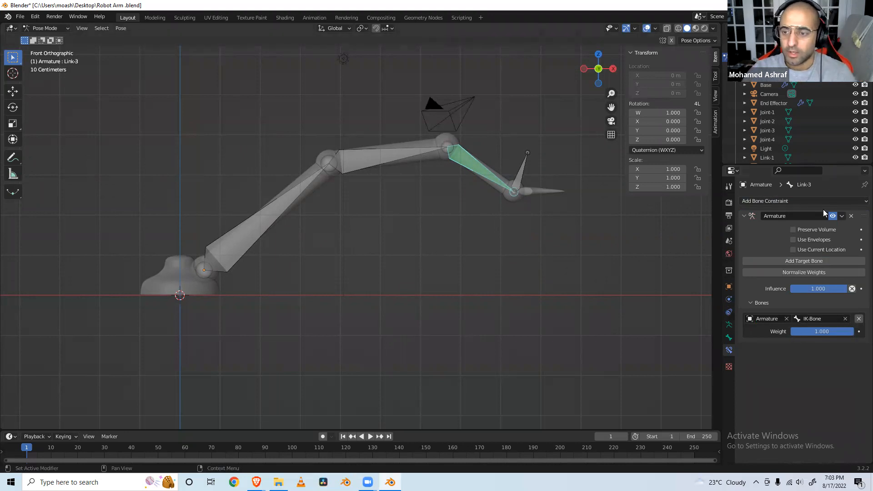
Test Link-3's Armature constraint by moving IK-Bone and rotating Link-3, cancelling the transforms.
left_click(518, 173)
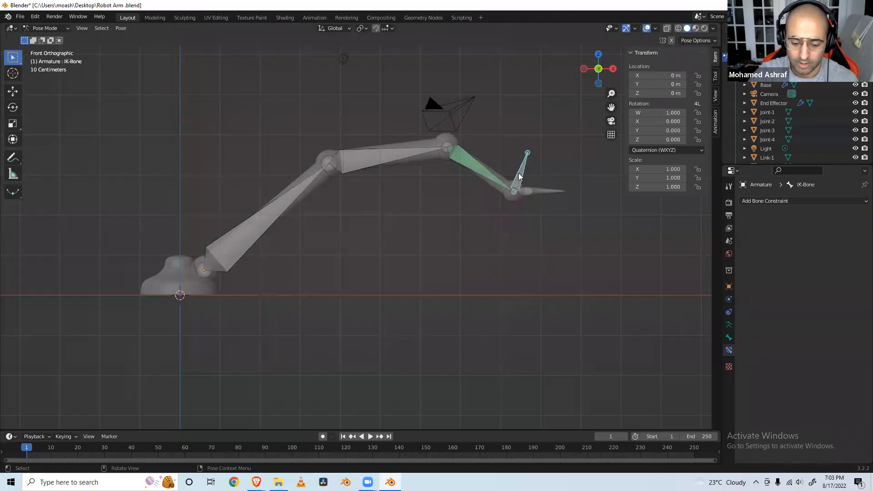
key("g")
right_click(522, 162)
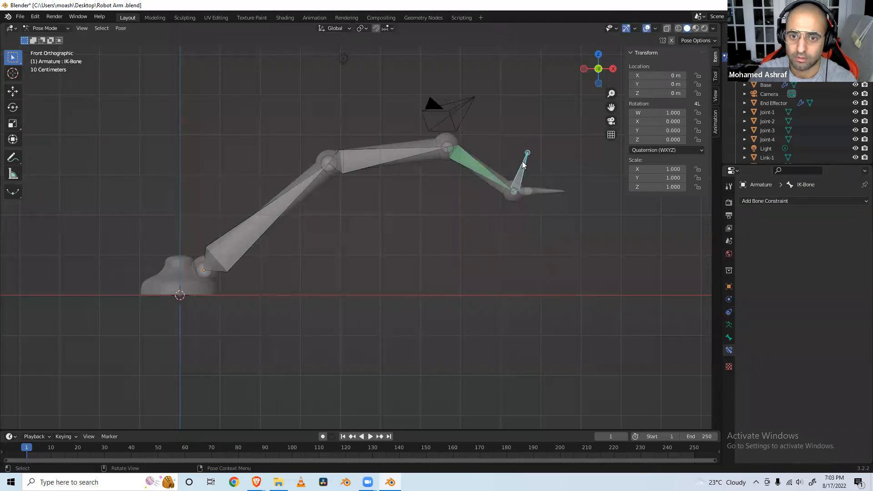
left_click(57, 28)
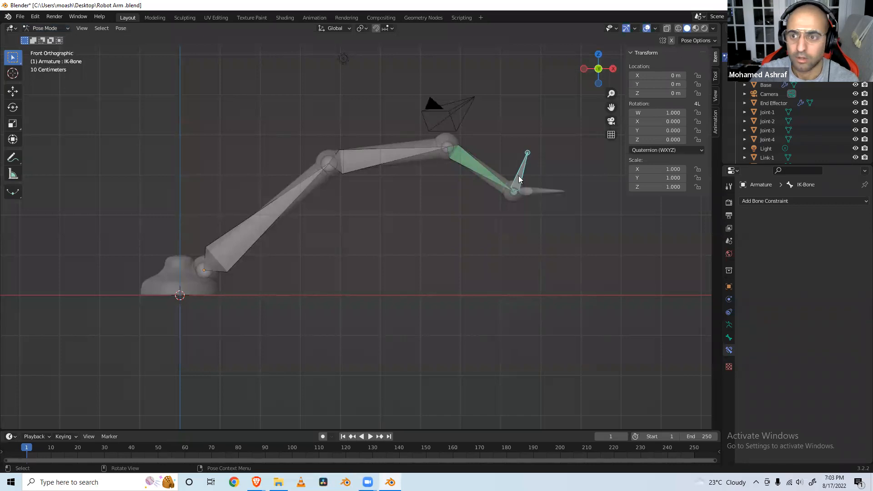
left_click(491, 177)
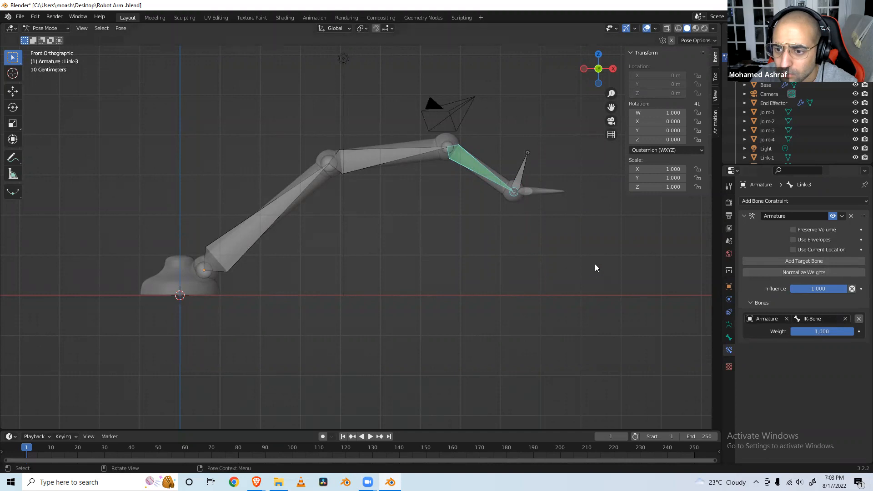
left_click(522, 168)
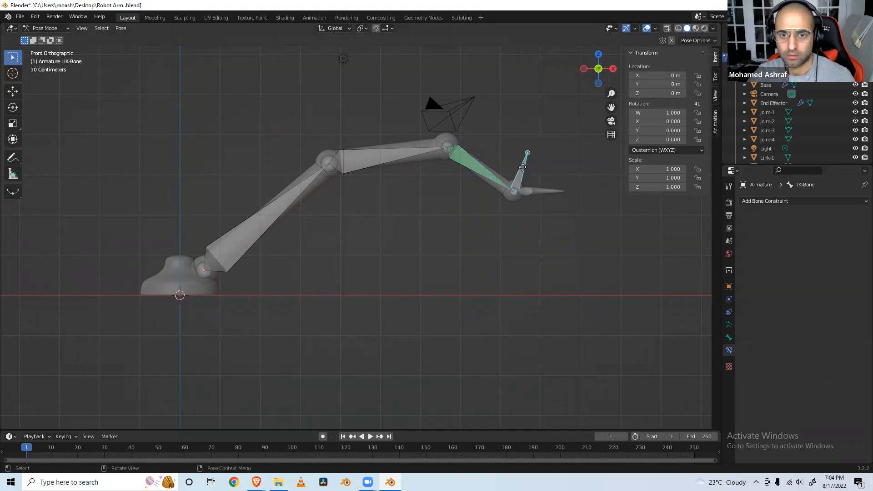
key("g")
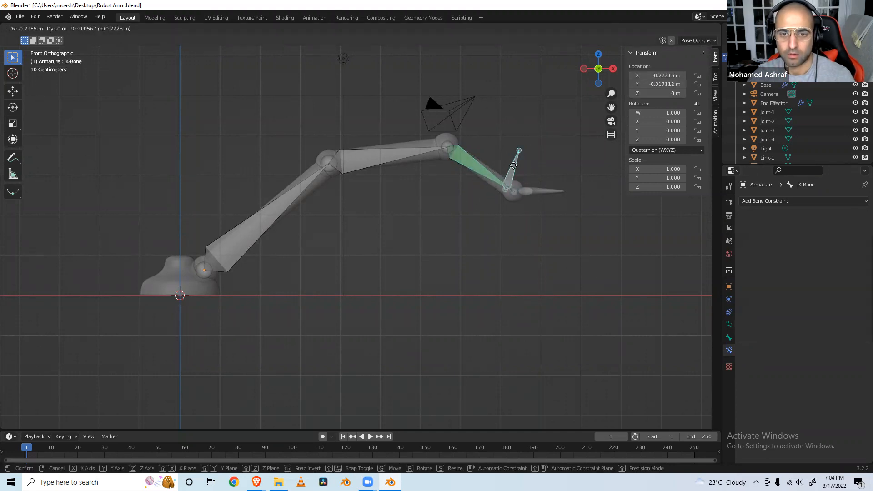
left_click(513, 165)
left_click(481, 173)
key("r")
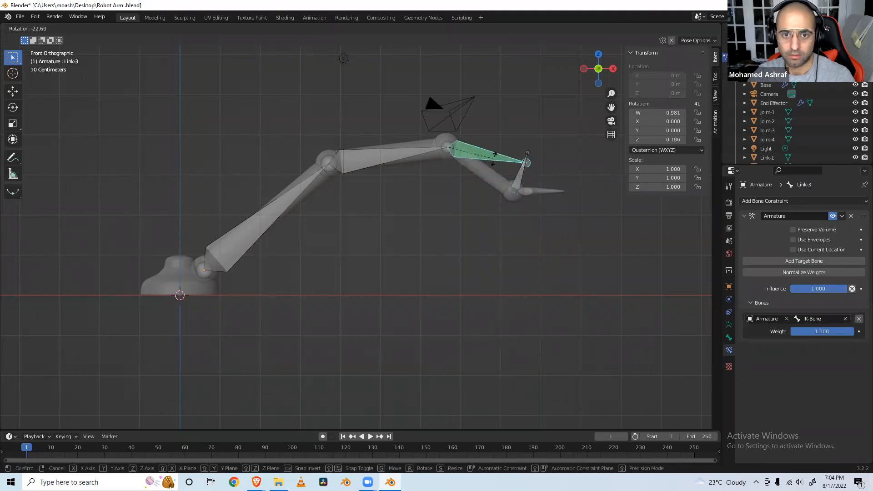
key("Escape")
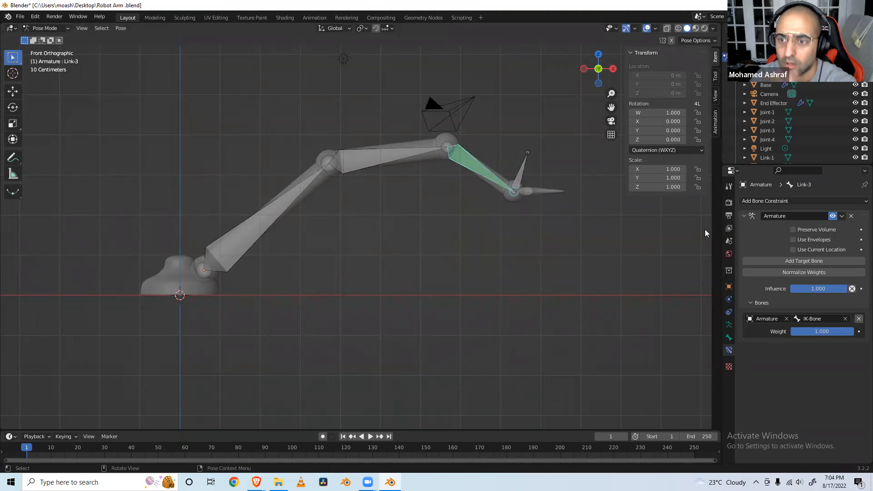
left_click(842, 216)
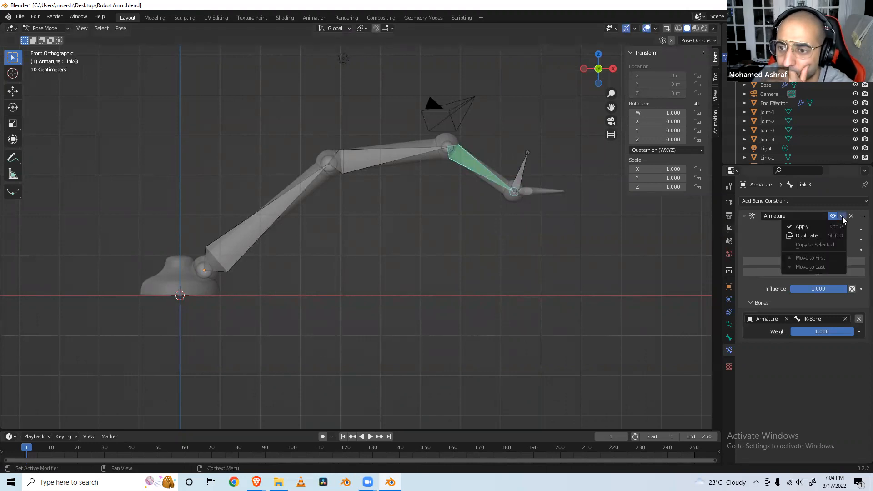
left_click(830, 258)
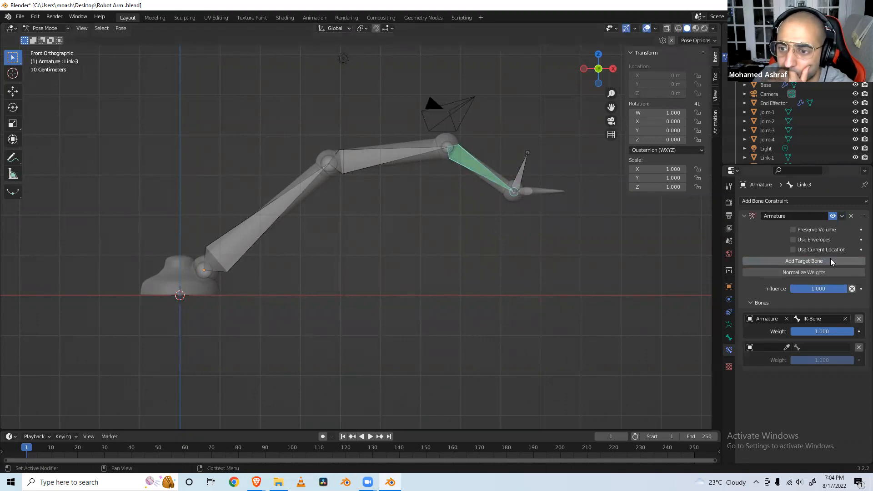
left_click(859, 347)
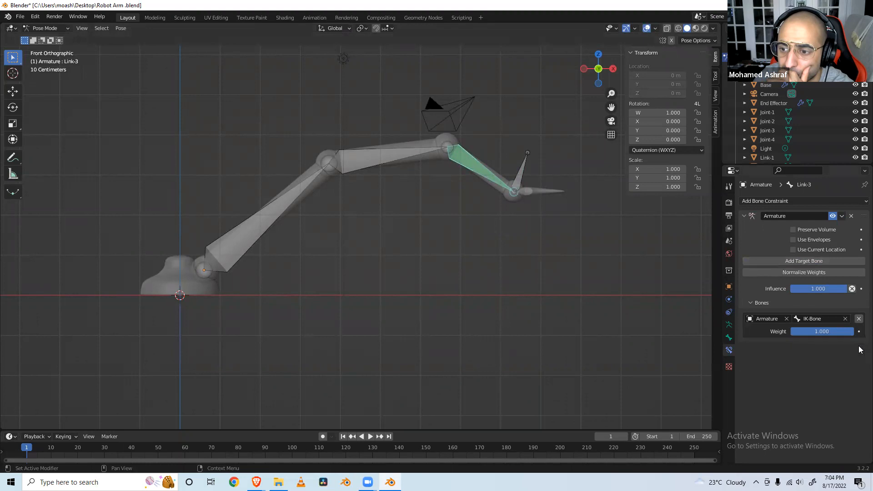
Replace the Armature constraint on the Link-3 bone with an Inverse Kinematics constraint.
left_click(858, 318)
left_click(852, 216)
left_click(855, 202)
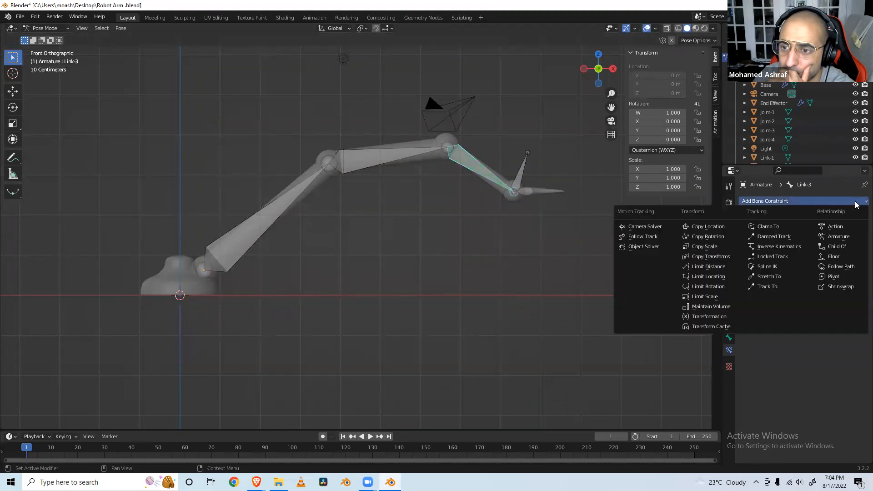
left_click(779, 246)
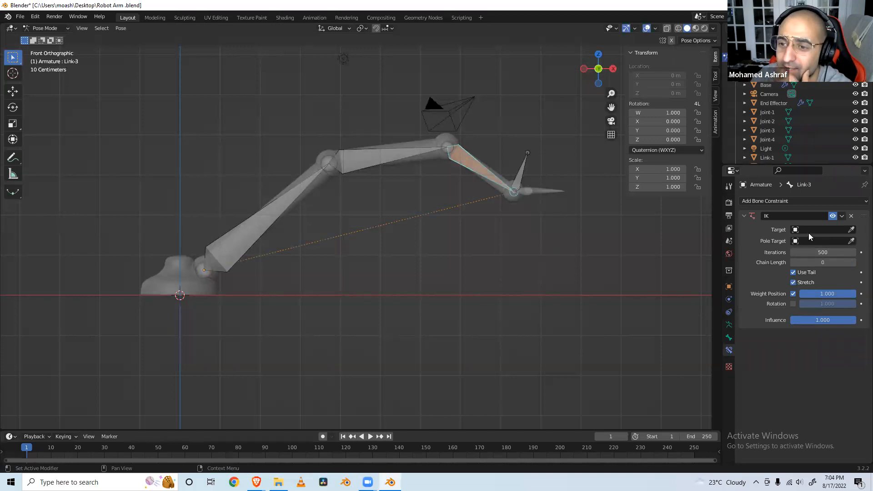
Set the IK constraint's target to the Armature object with IK-Bone as the target bone.
left_click(851, 230)
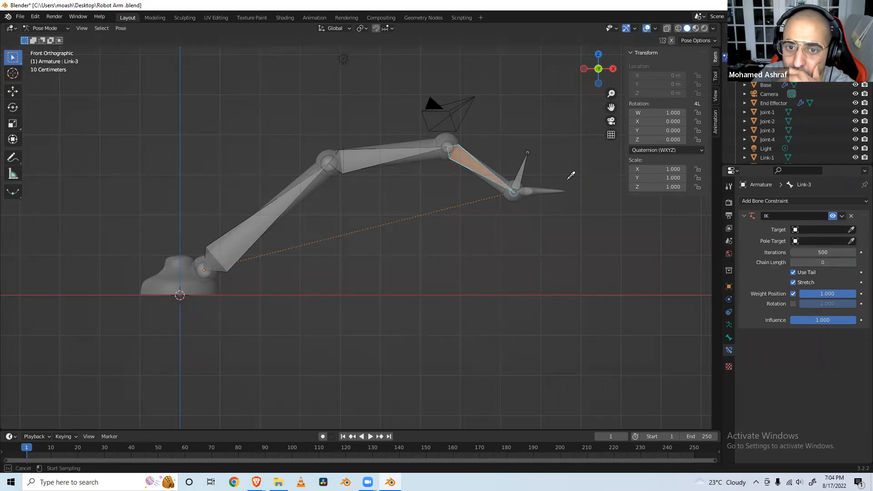
left_click(527, 168)
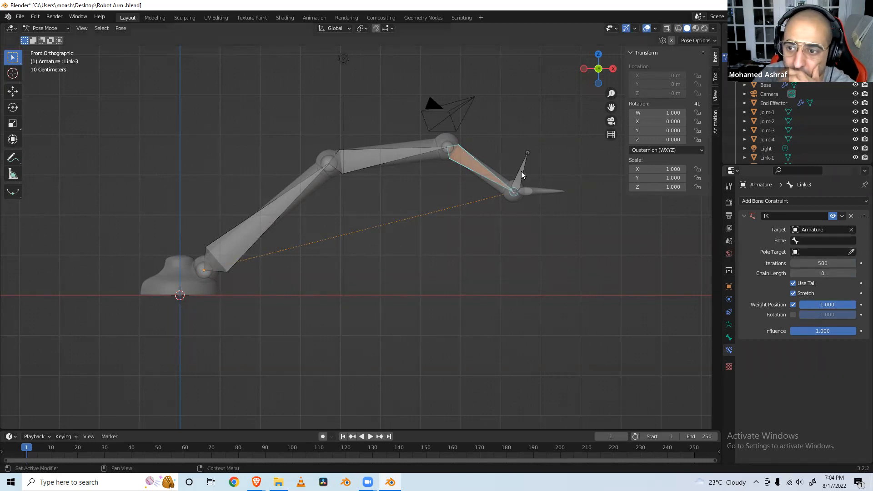
left_click(821, 241)
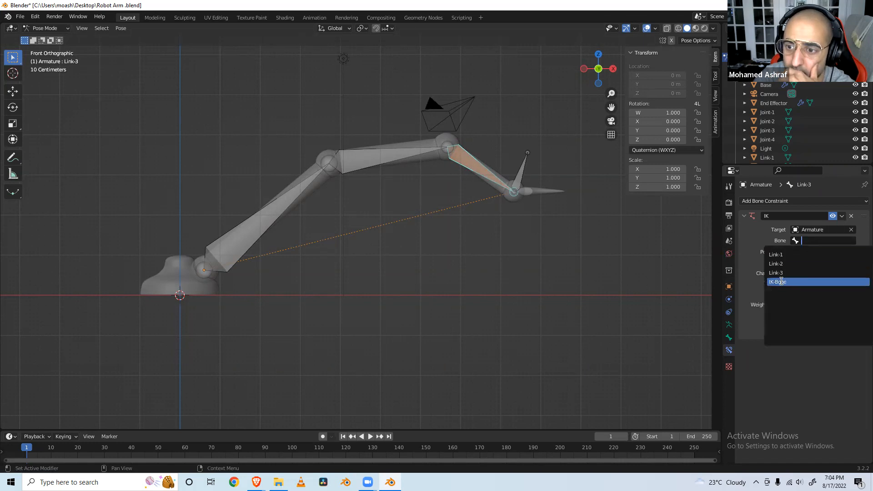
left_click(780, 281)
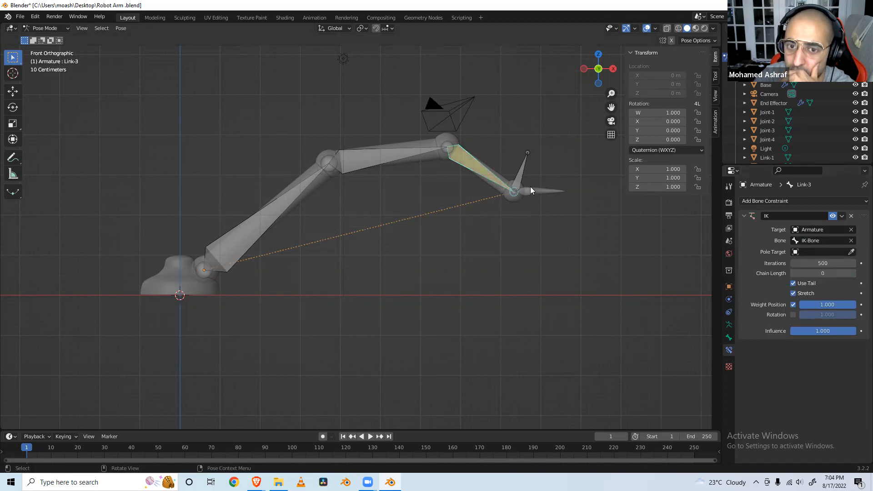
Test the IK chain by moving IK-Bone several times, cancelling each move.
left_click(518, 181)
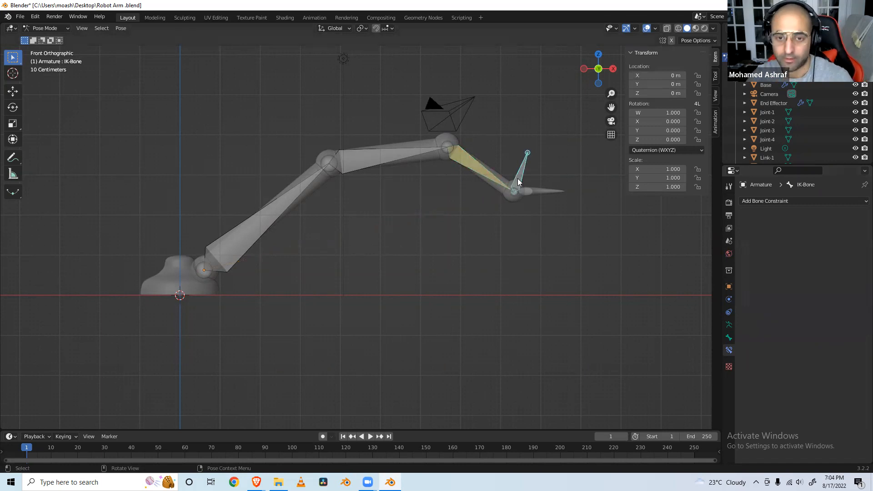
key("g")
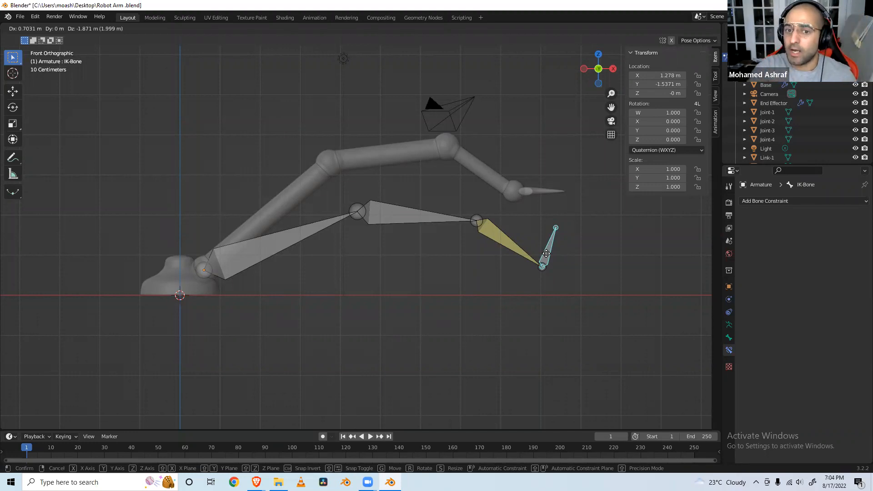
right_click(546, 253)
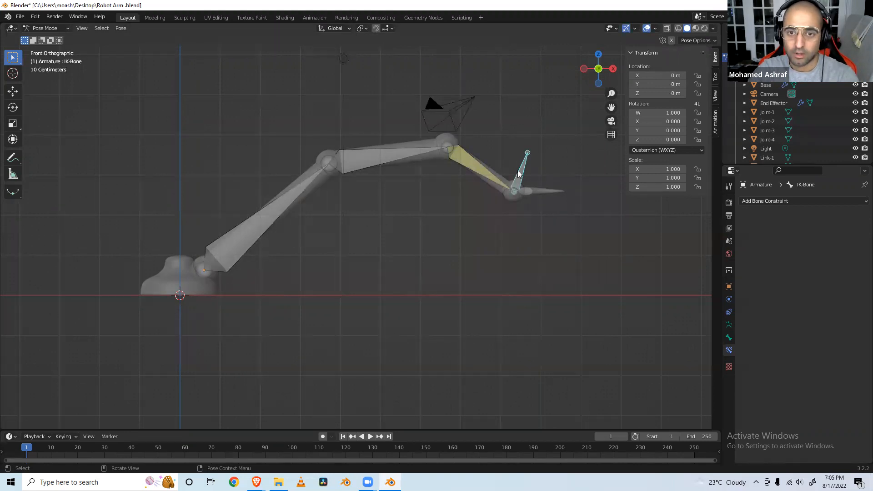
key("g")
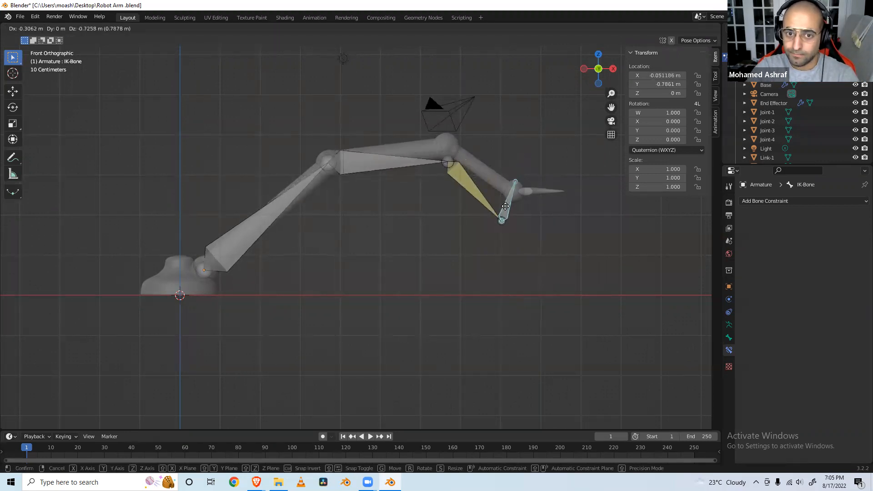
right_click(507, 207)
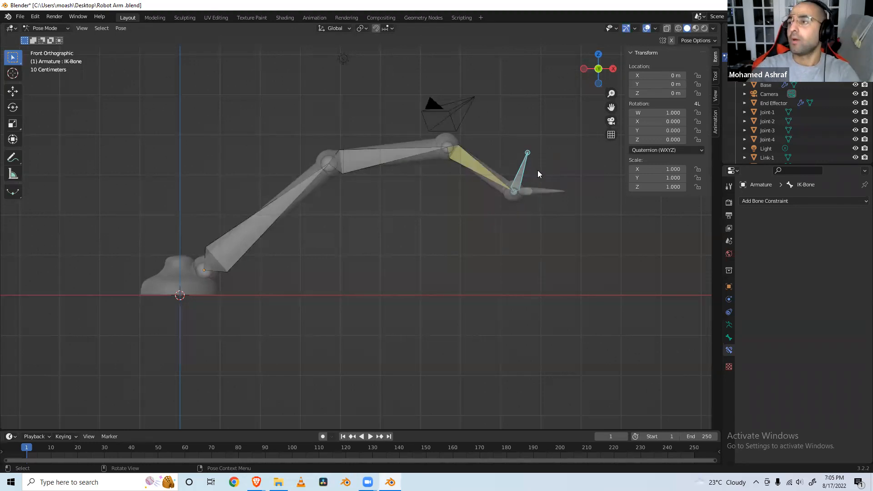
key("g")
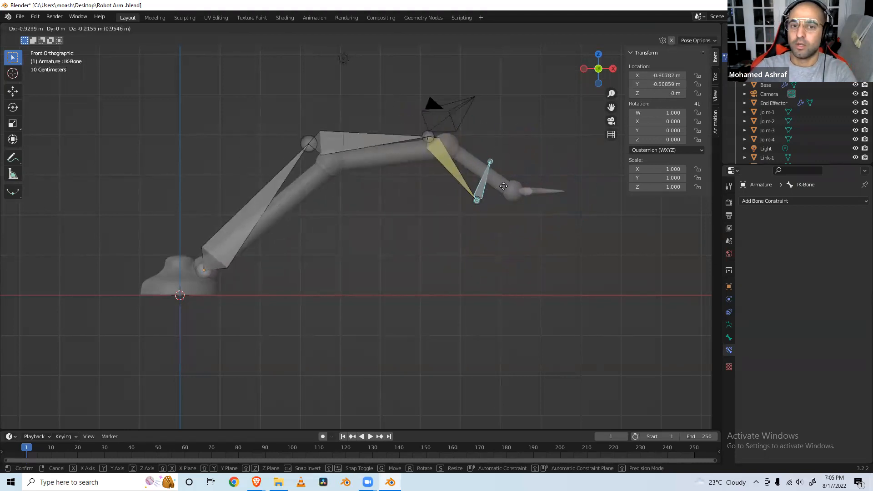
key("Escape")
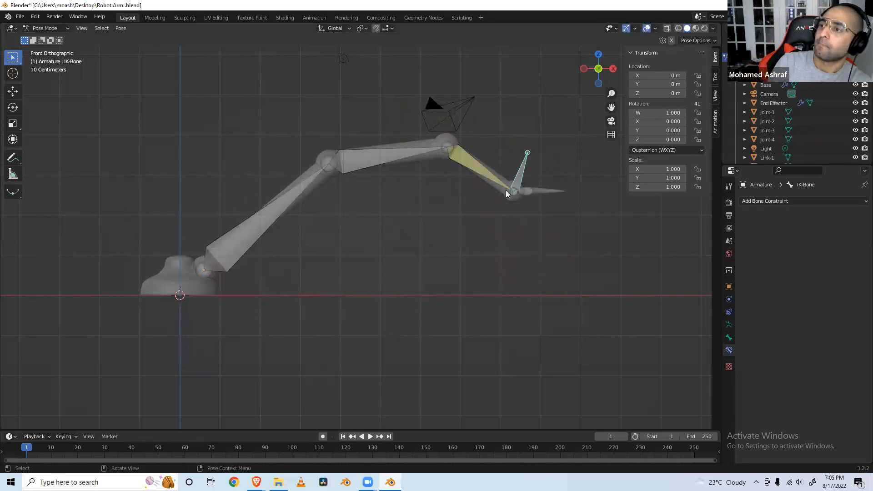
Switch to Object Mode and select the Link-1 mesh, the arm segment nearest the base.
left_click(375, 195)
left_click(61, 28)
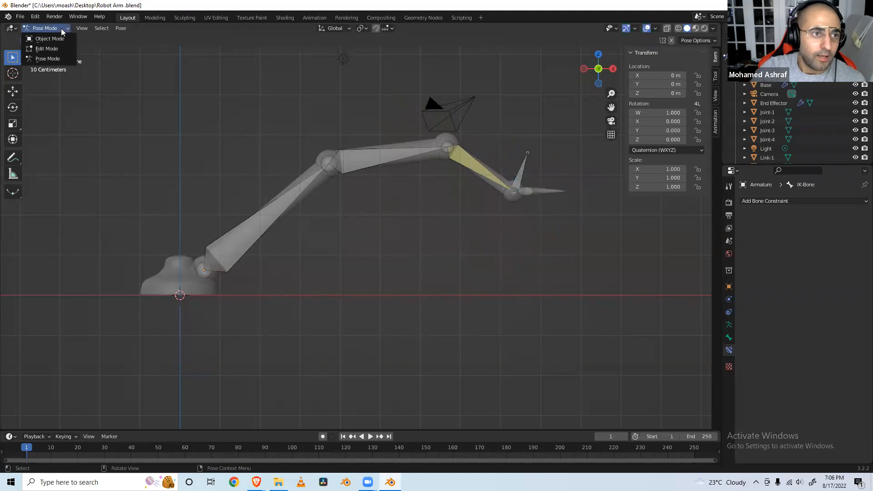
left_click(60, 34)
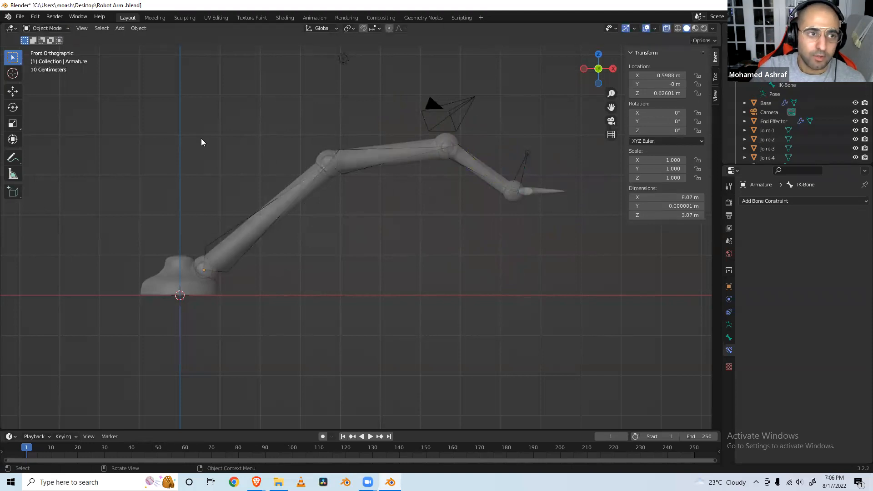
middle_click_drag(286, 159, 362, 200)
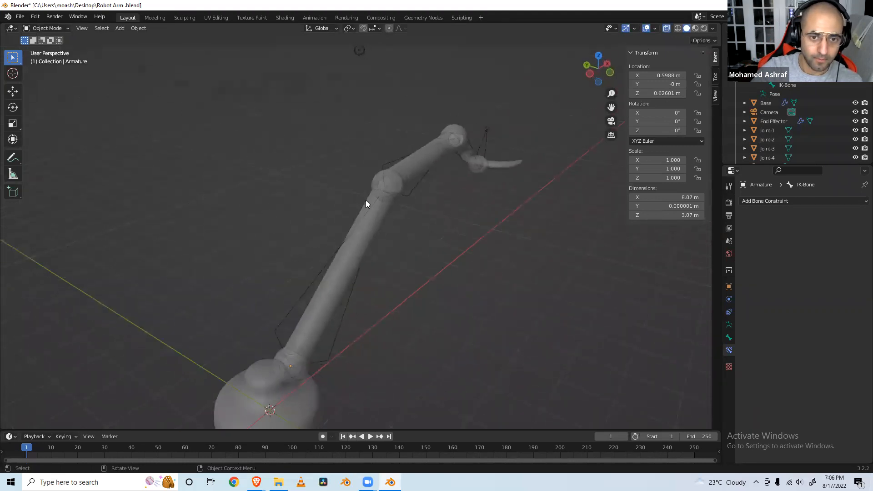
left_click(366, 202)
middle_click_drag(434, 262, 377, 247)
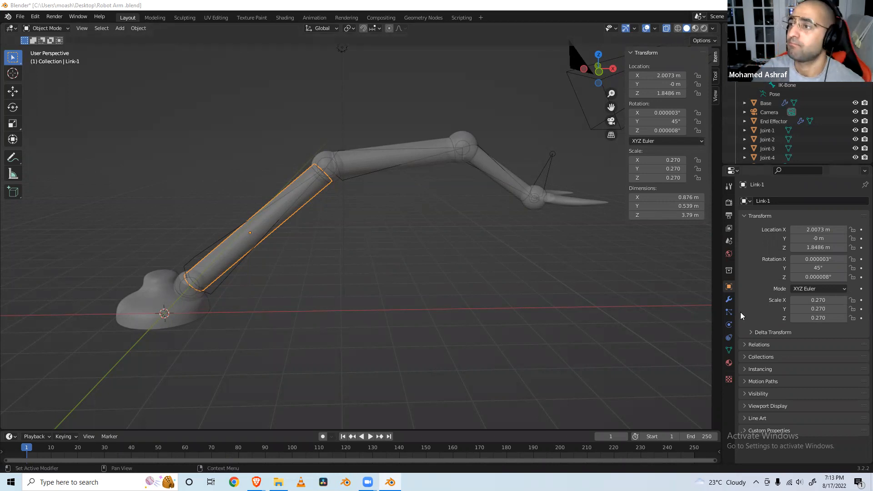
Add an Armature object constraint to the Link-1 mesh with the Armature's Link-1 bone as its target.
left_click(729, 339)
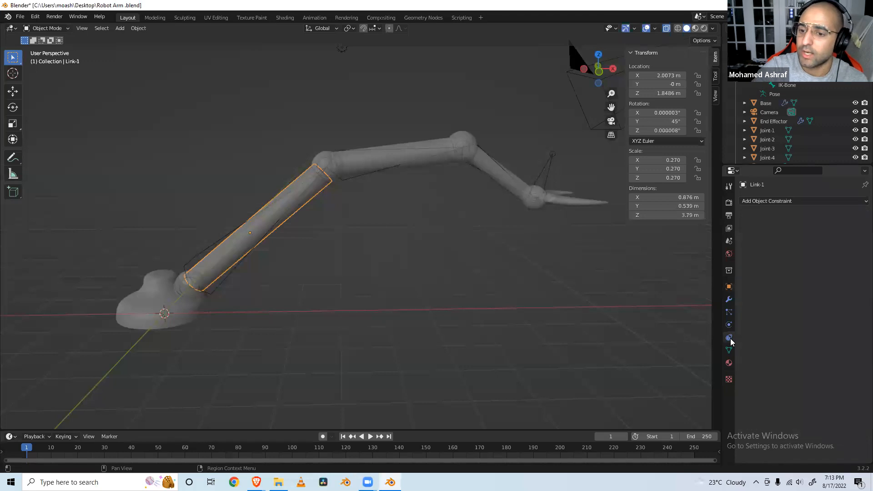
left_click(760, 202)
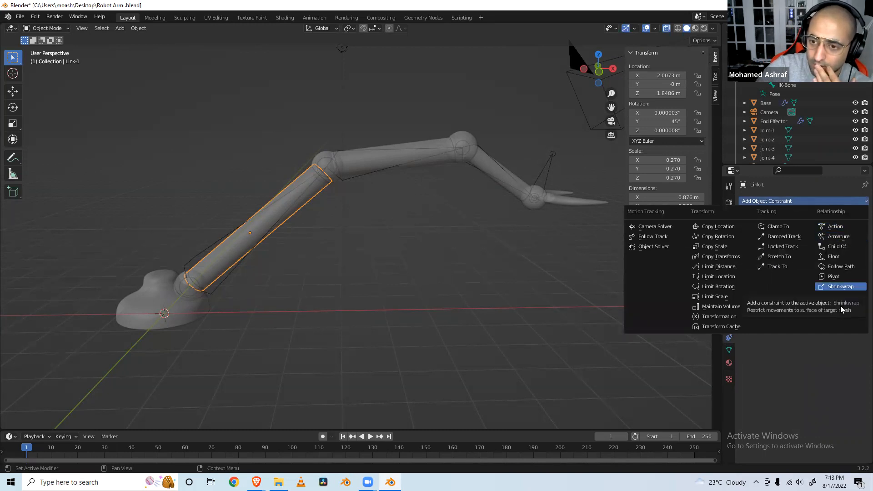
left_click(834, 237)
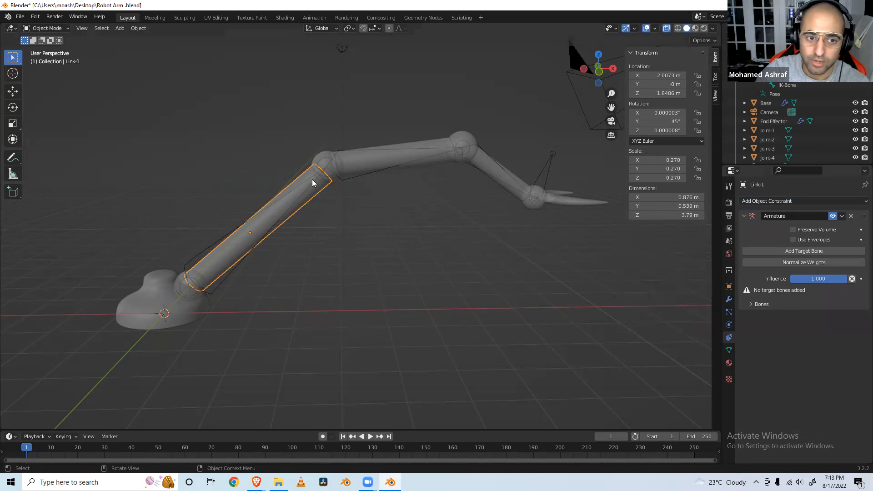
left_click(787, 251)
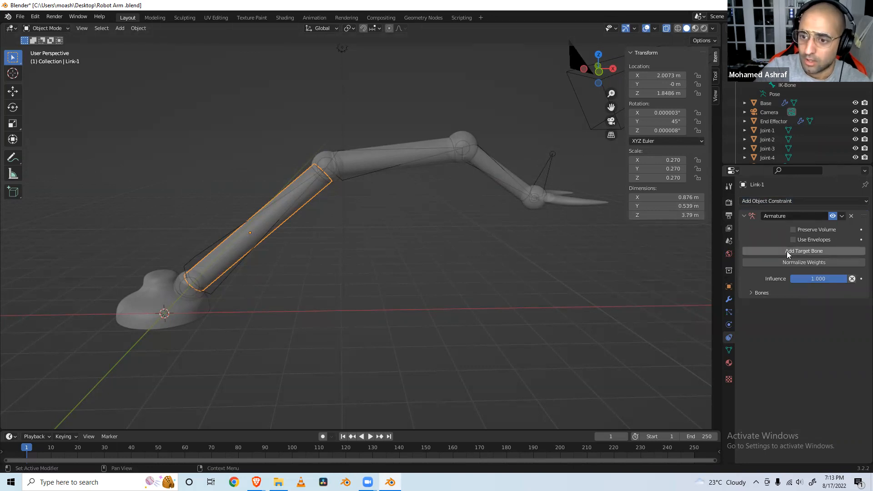
left_click(754, 293)
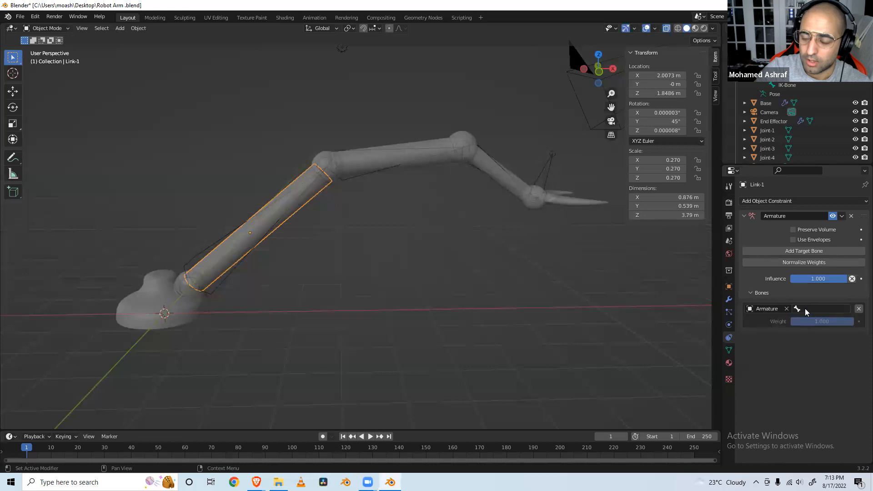
left_click(805, 308)
left_click(802, 323)
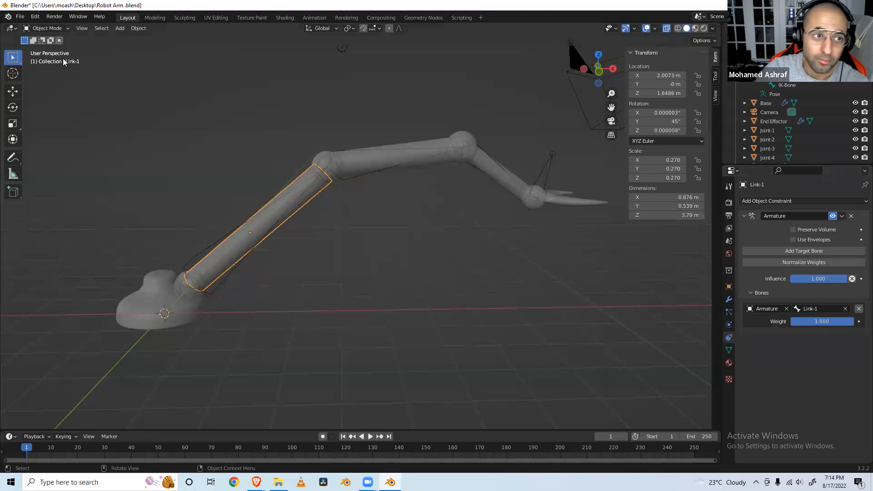
Test the Link-1 mesh constraint by moving IK-Bone in the armature's Pose Mode, cancelling the move.
left_click(63, 35)
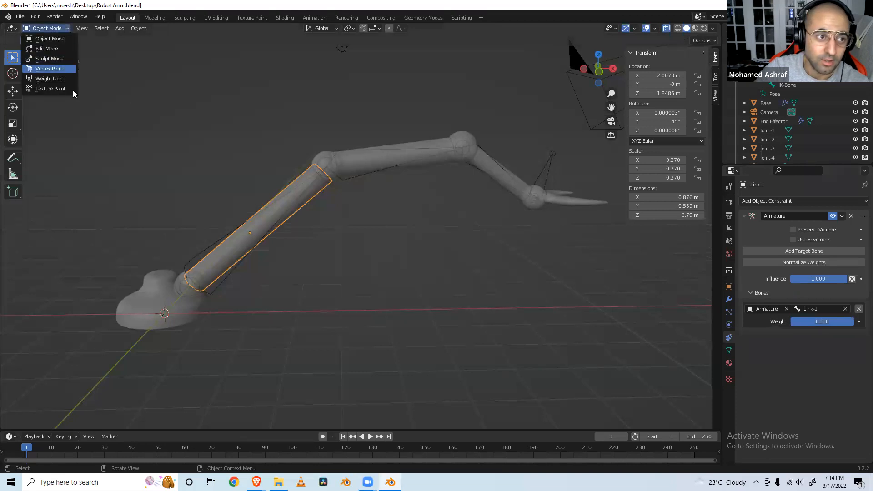
left_click(545, 167)
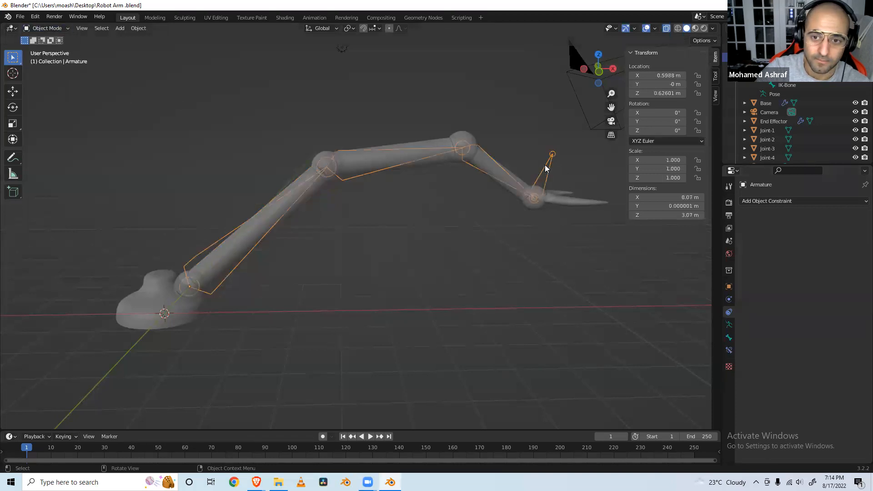
left_click(54, 28)
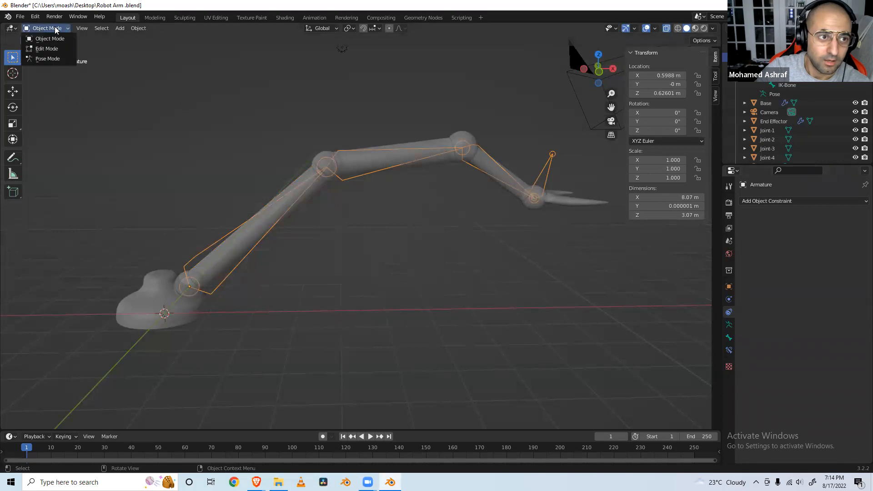
left_click(58, 59)
left_click(548, 165)
key("g")
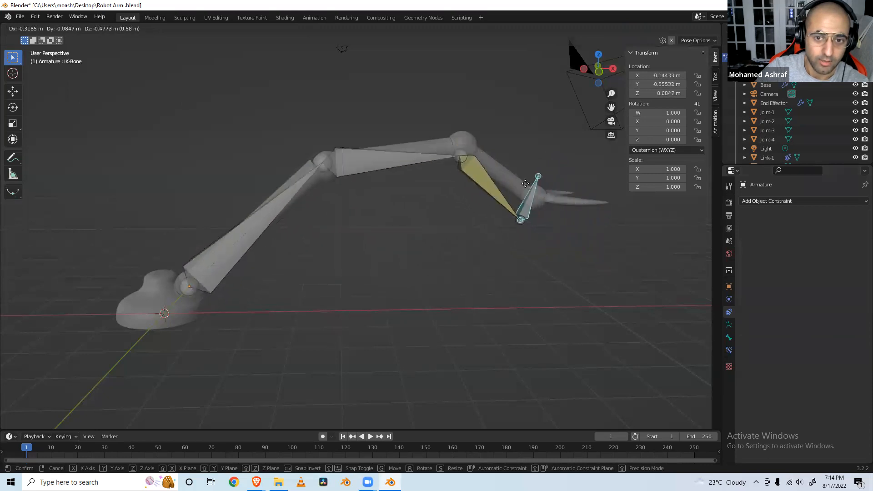
key("Escape")
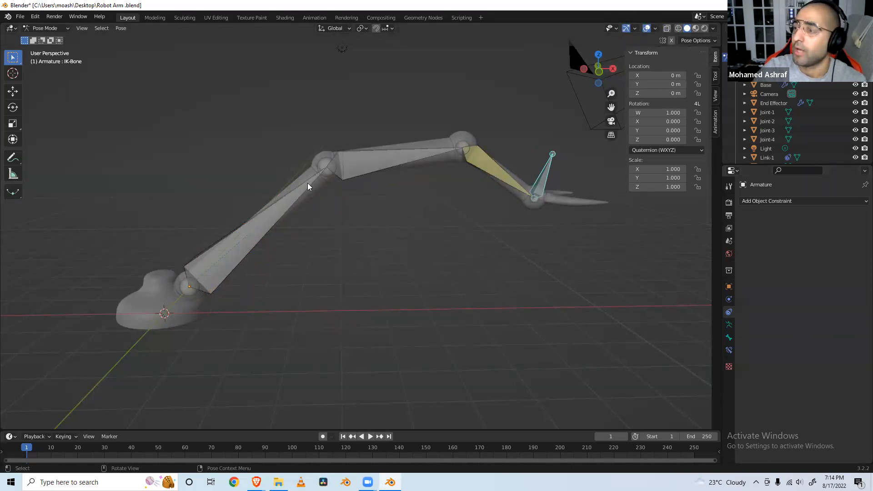
Return to Object Mode and select the armature.
left_click(266, 165)
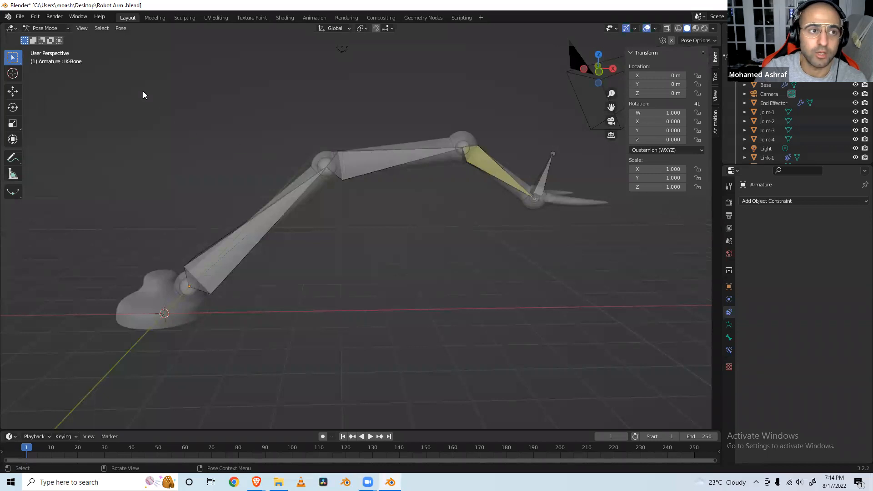
left_click(69, 29)
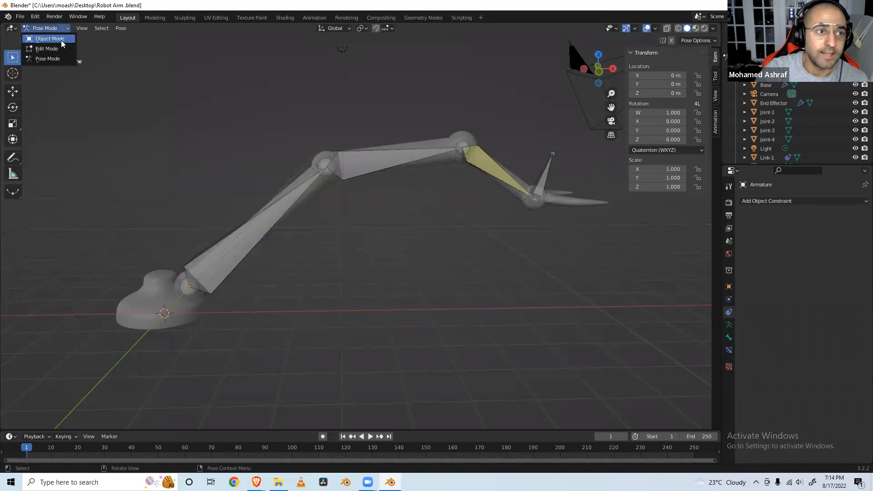
left_click(61, 40)
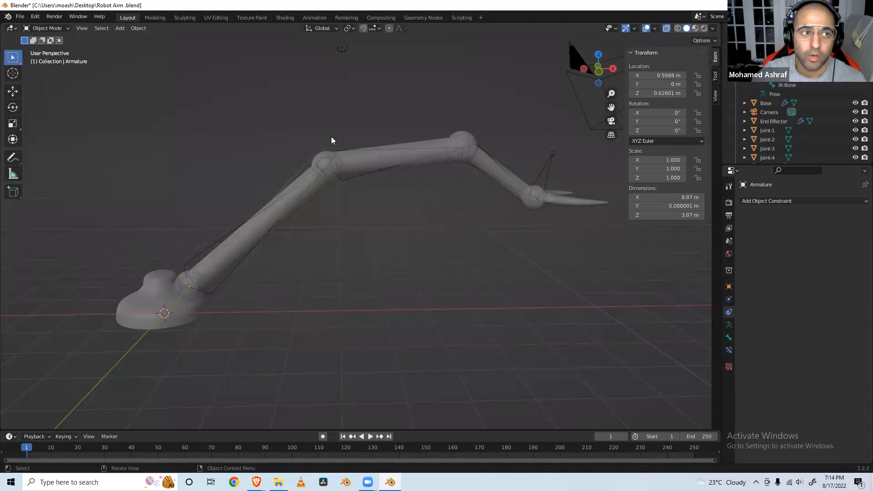
left_click(550, 159)
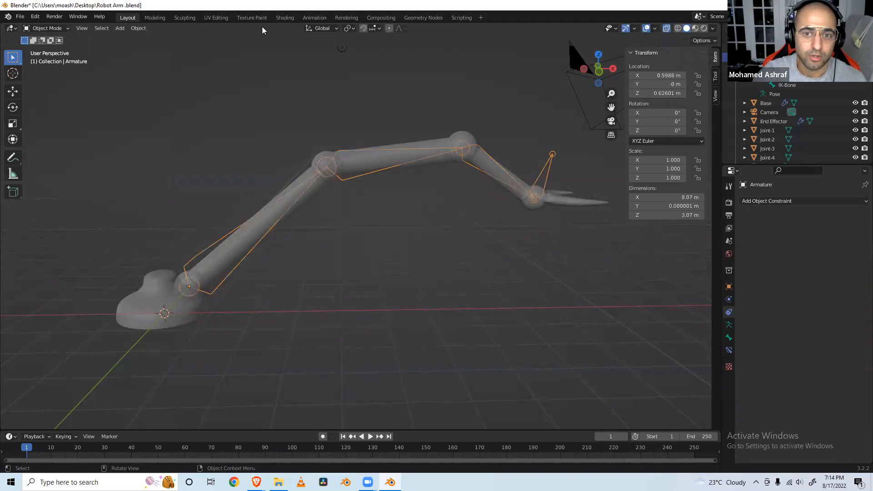
Test how the link meshes follow the armature by moving IK-Bone in Pose Mode, cancelling the move.
left_click(67, 27)
left_click(48, 59)
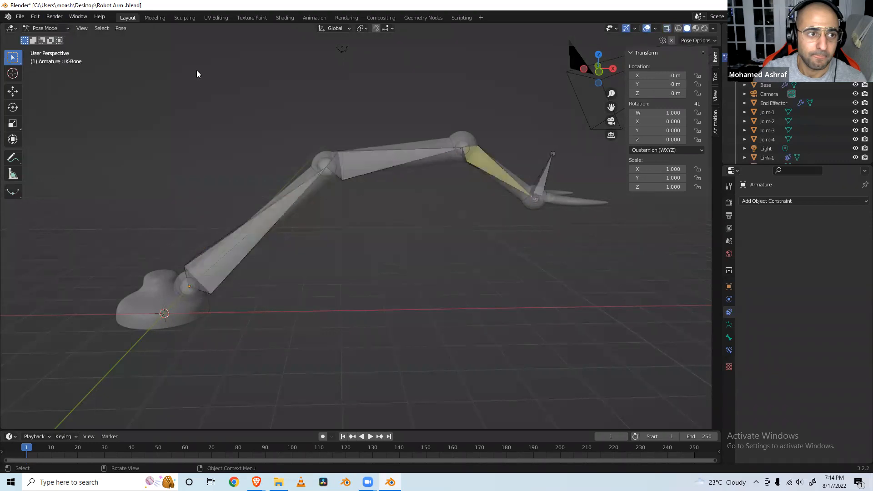
left_click(551, 171)
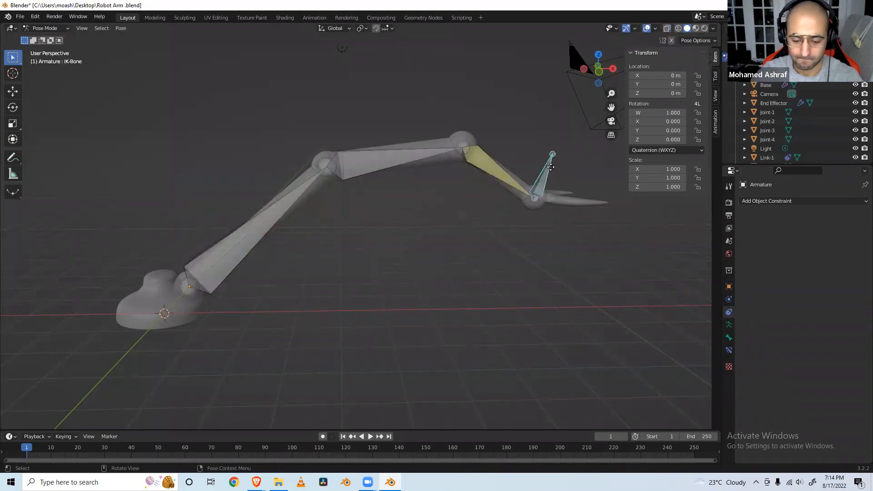
key("g")
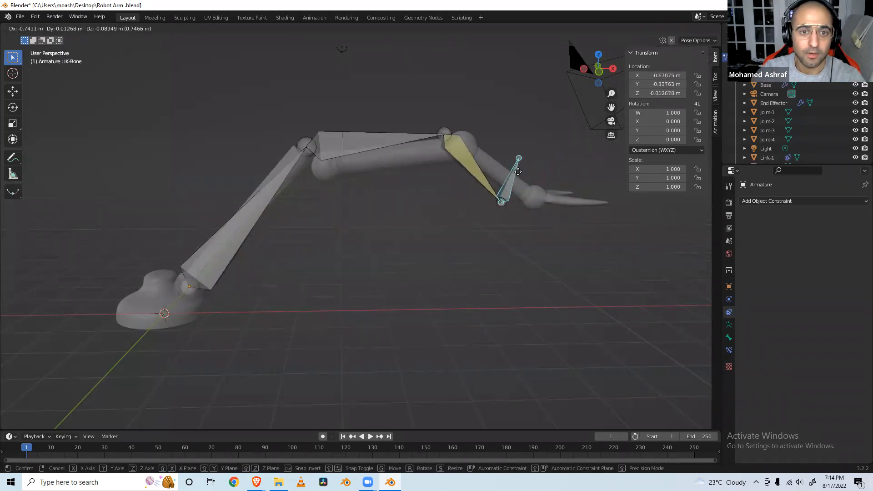
right_click(475, 182)
Return to Object Mode and add an Armature object constraint to the Link-2 mesh, the middle arm segment.
left_click(432, 148)
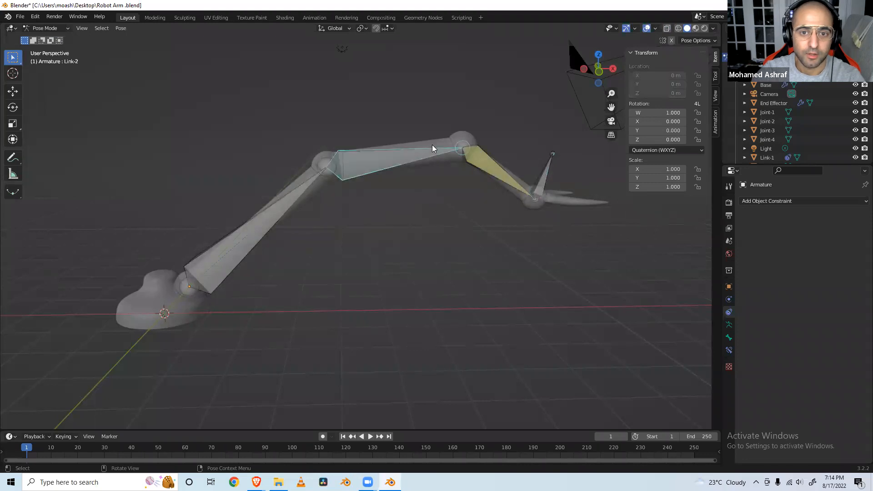
left_click(68, 28)
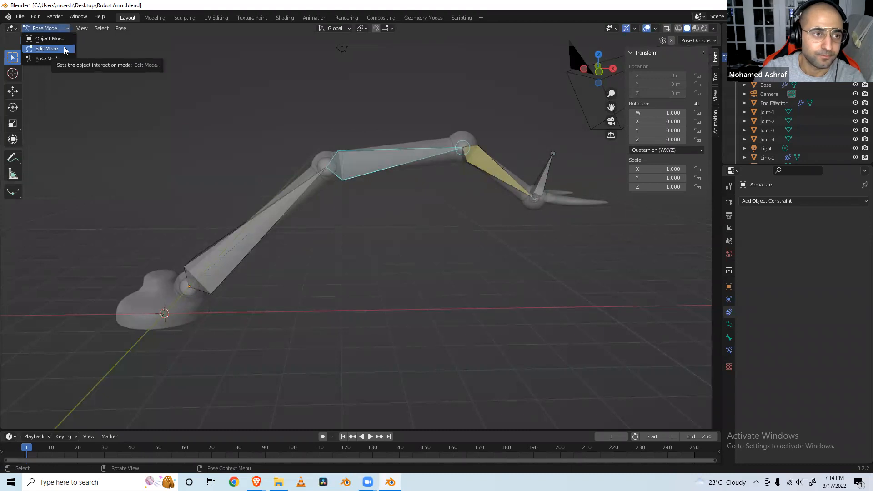
left_click(60, 39)
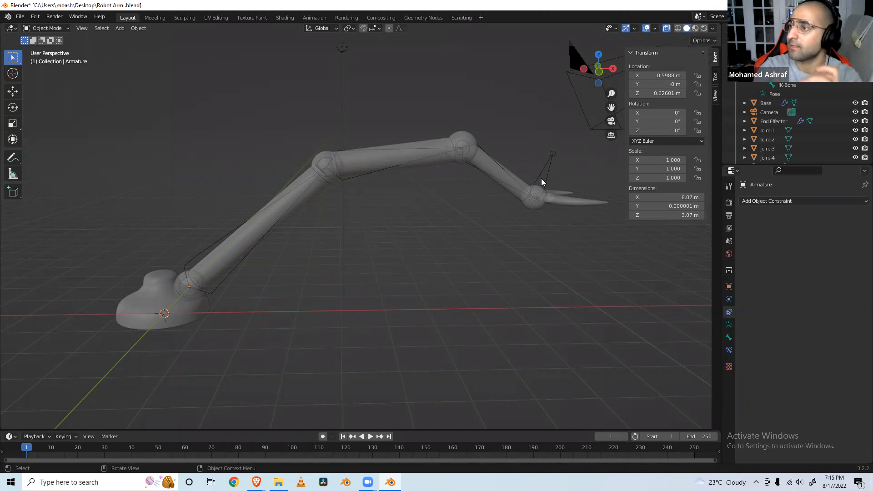
left_click(426, 144)
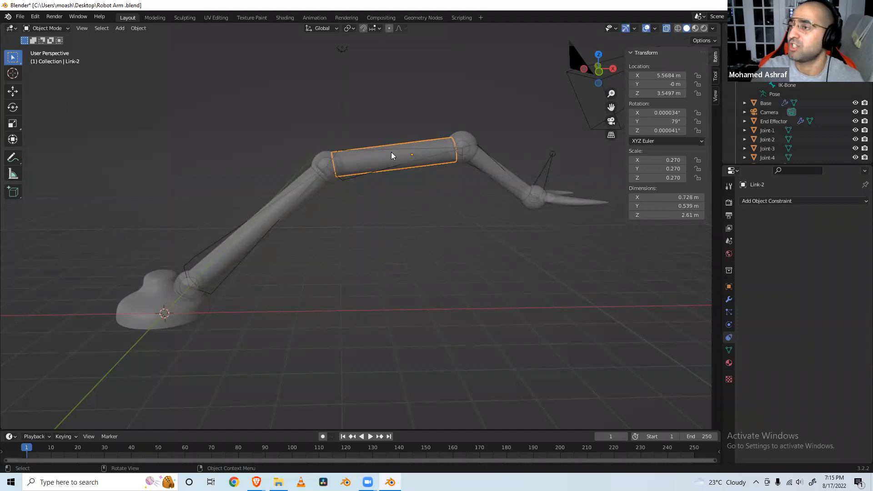
left_click(820, 201)
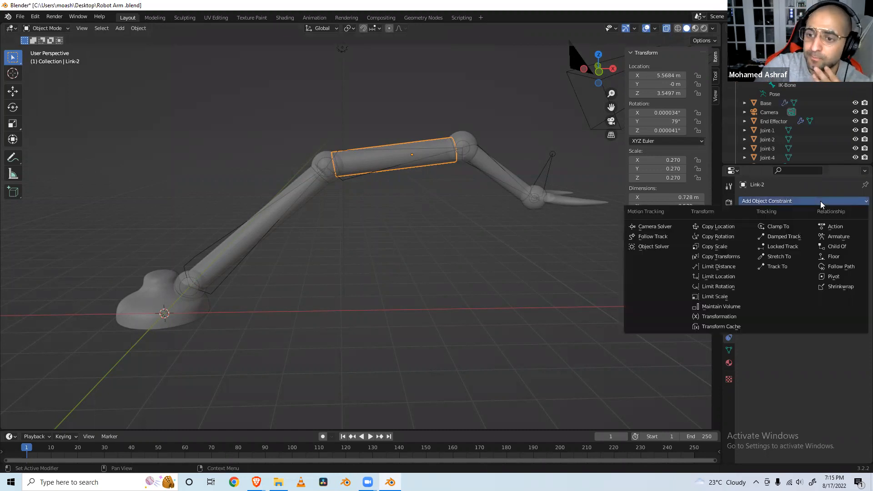
left_click(836, 235)
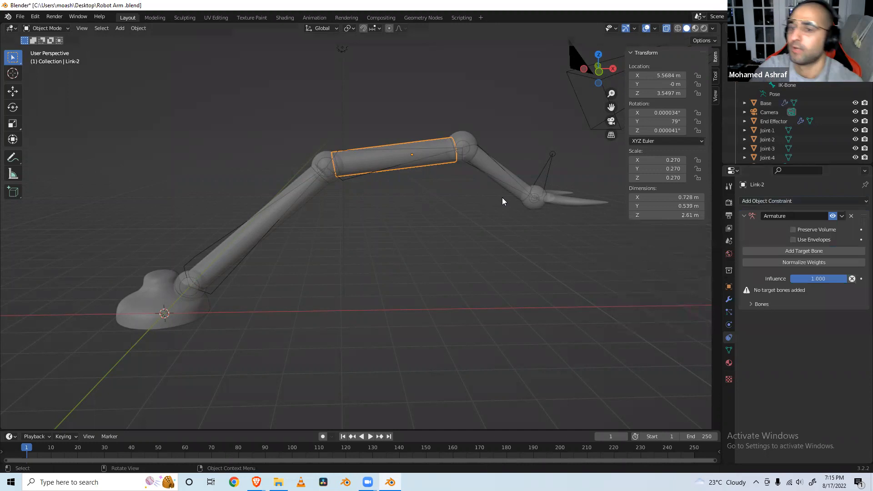
Add the Armature's Link-2 bone as the target bone of the Link-2 mesh's constraint and save the file.
left_click(810, 250)
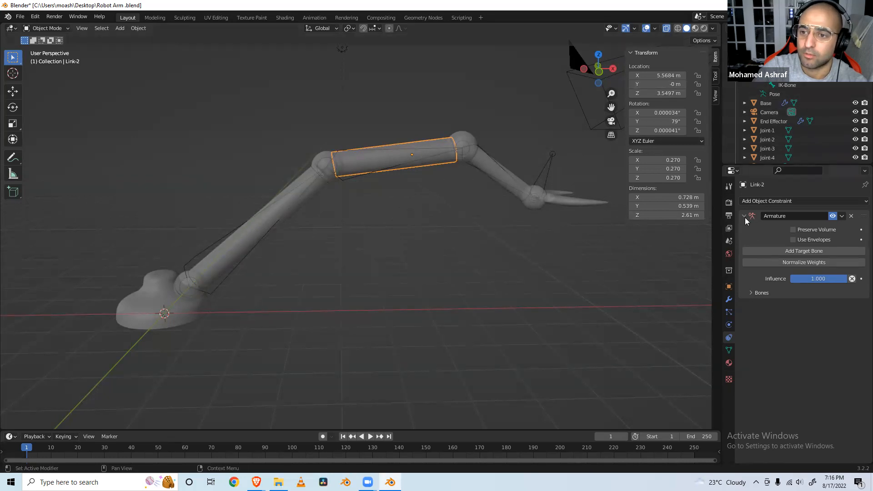
left_click(751, 293)
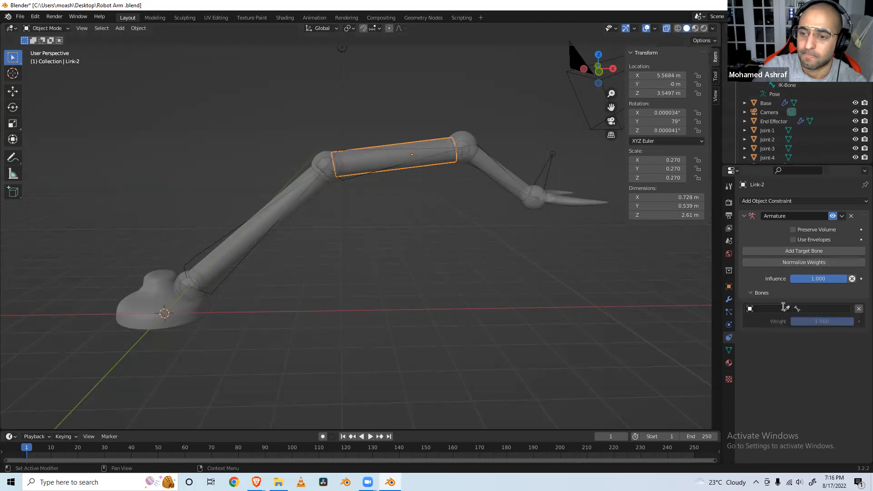
left_click(769, 309)
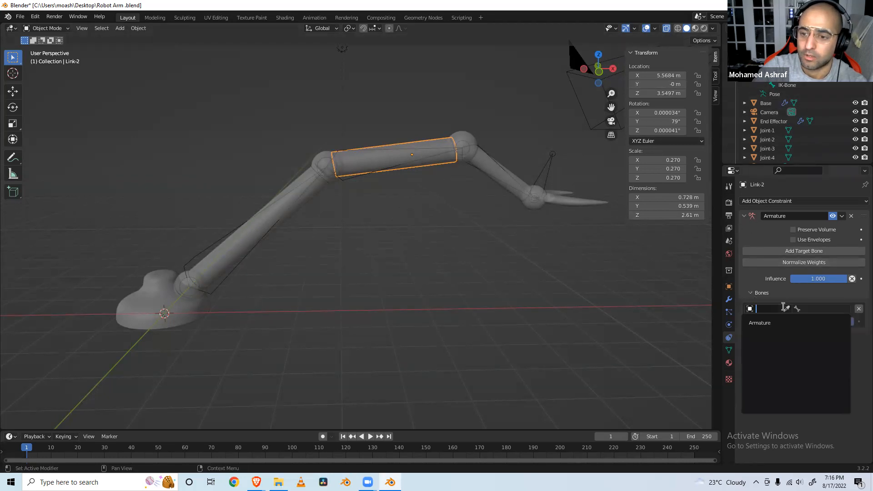
left_click(766, 323)
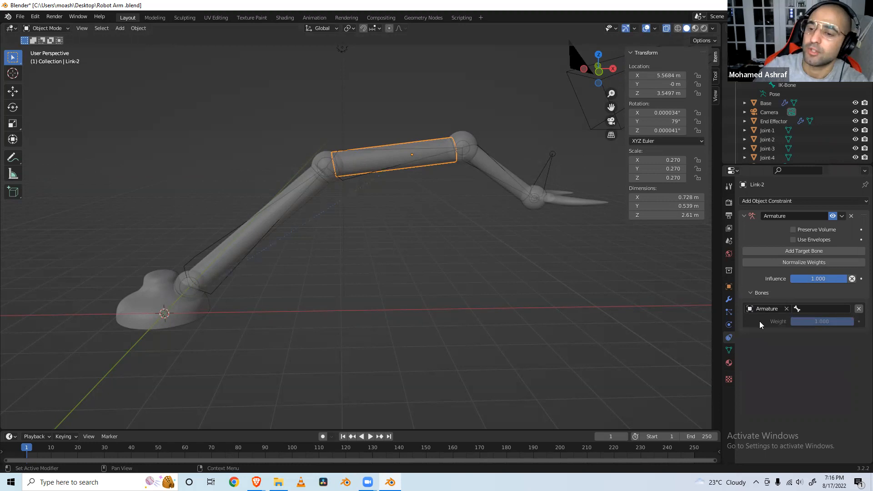
left_click(822, 309)
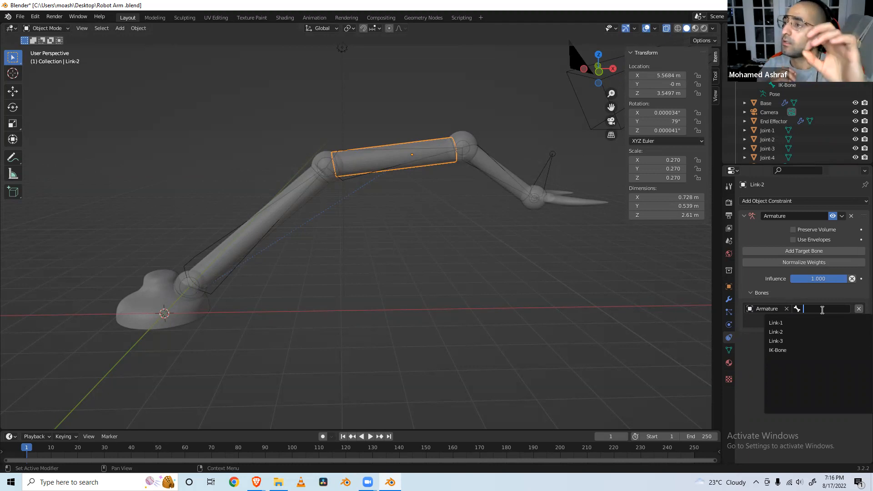
left_click(800, 332)
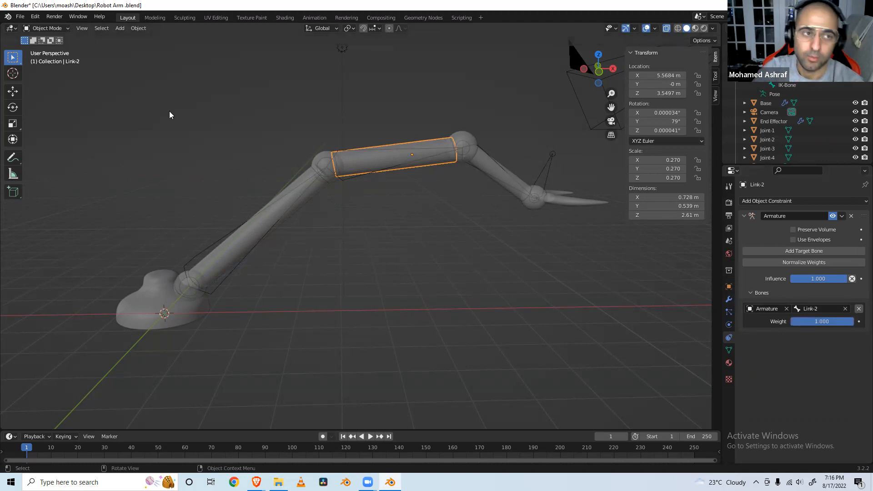
key("ctrl+s")
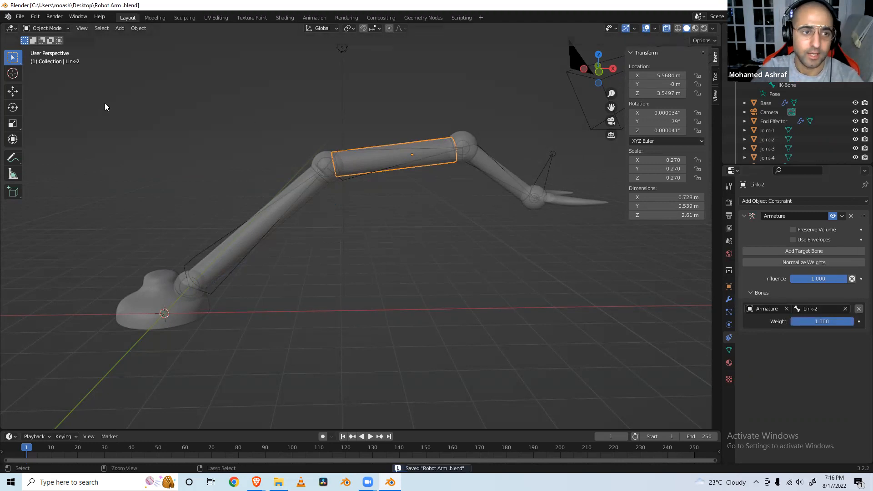
Test the Link-2 mesh constraint by moving IK-Bone in the armature's Pose Mode, cancelling the move.
left_click(68, 29)
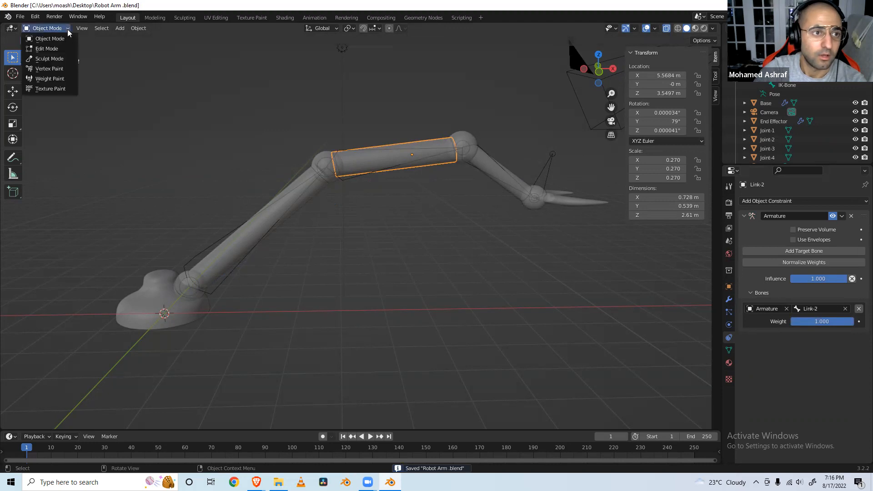
left_click(167, 60)
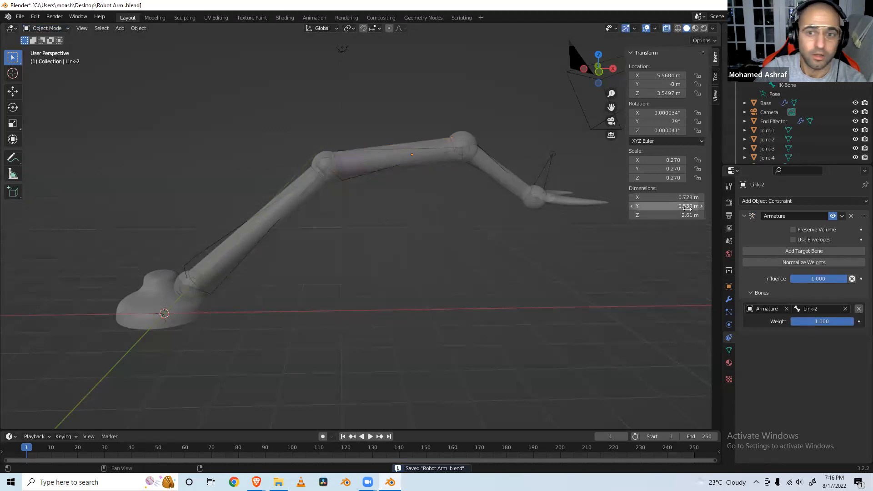
left_click(553, 172)
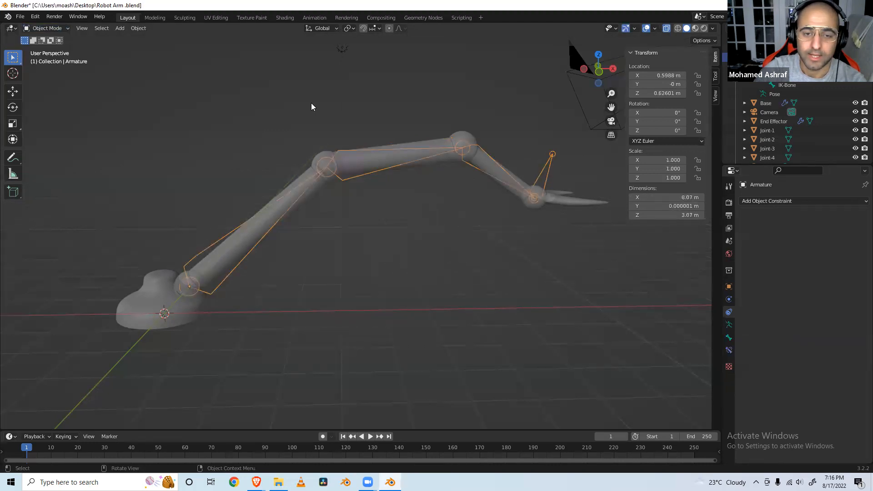
left_click(62, 29)
left_click(59, 56)
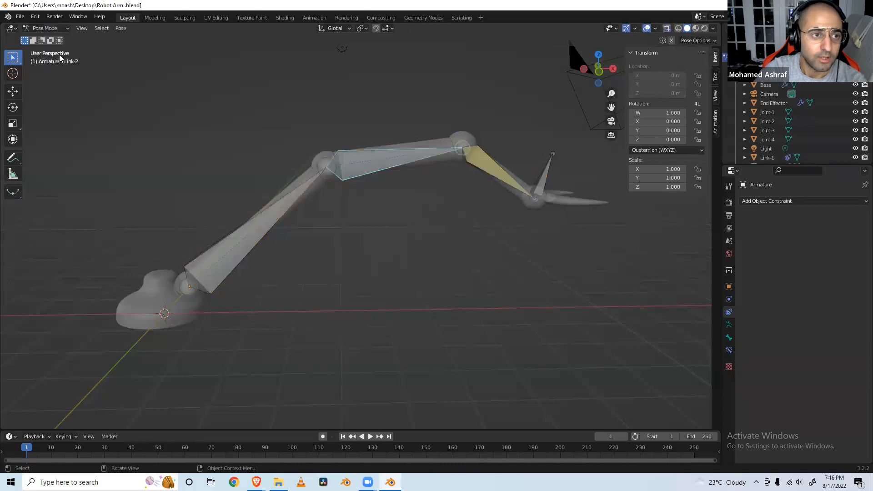
left_click(542, 173)
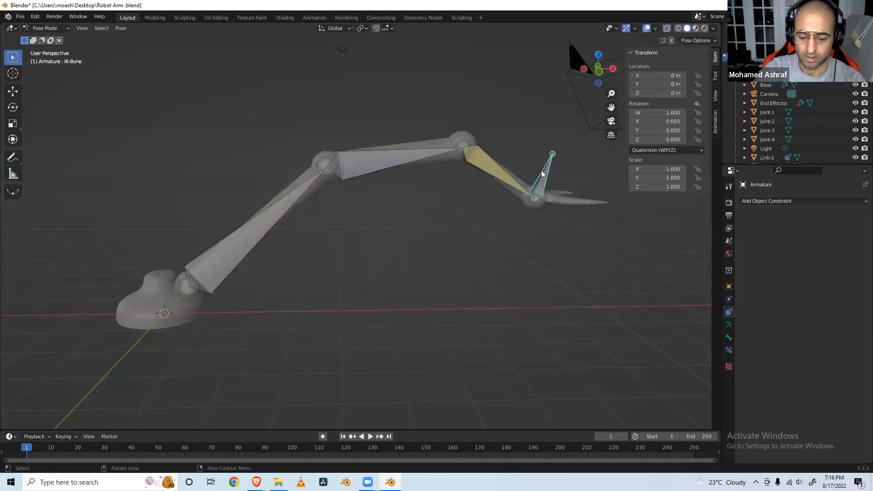
key("g")
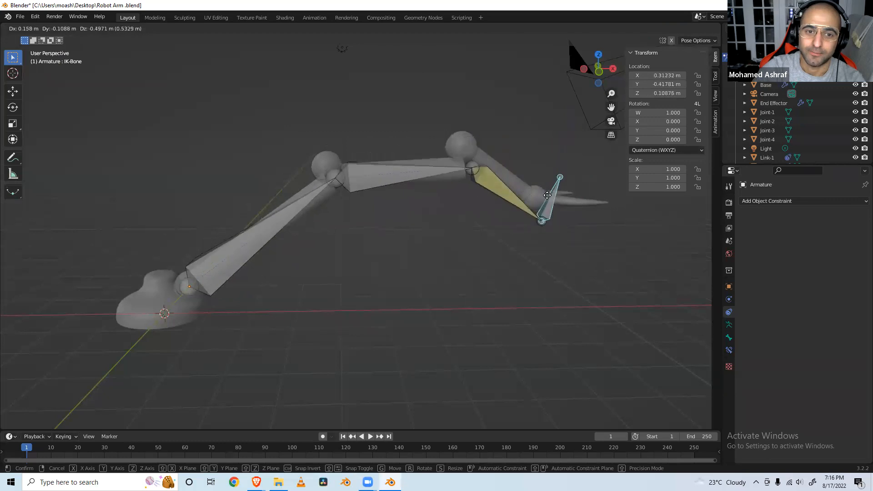
key("Escape")
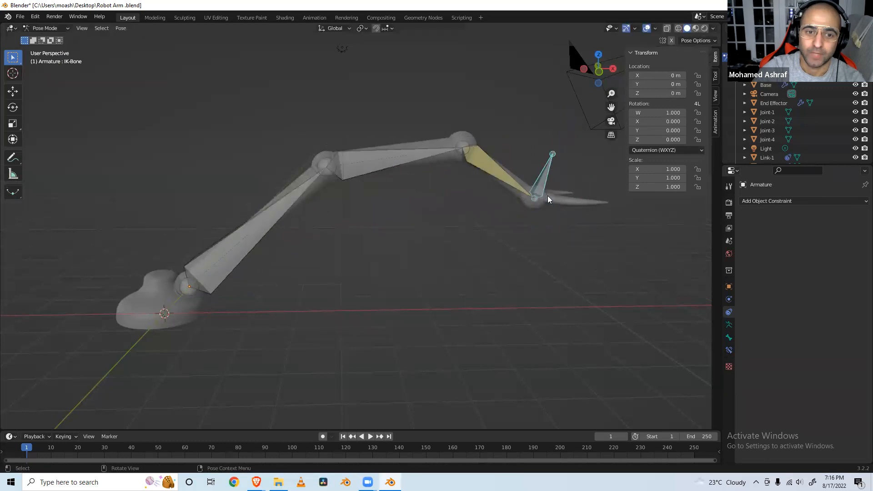
Return to Object Mode and add an Armature object constraint to the Link-3 mesh, the segment before the end effector.
left_click(518, 196)
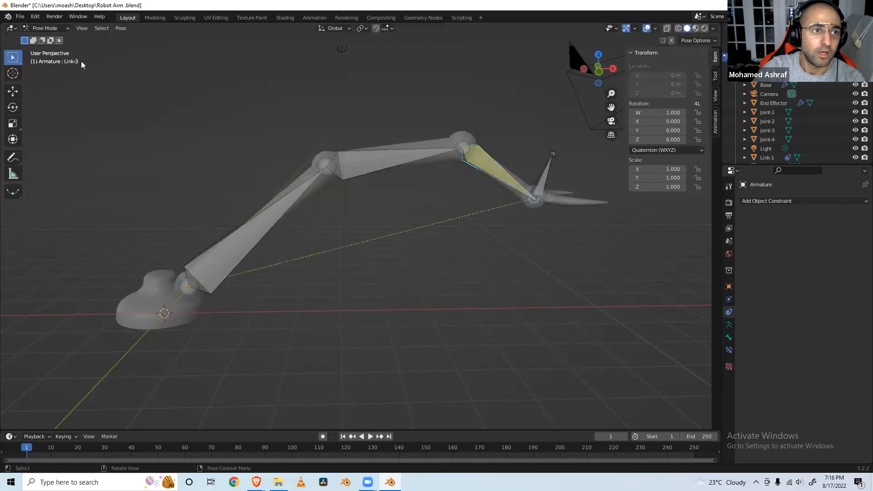
left_click(66, 27)
left_click(64, 40)
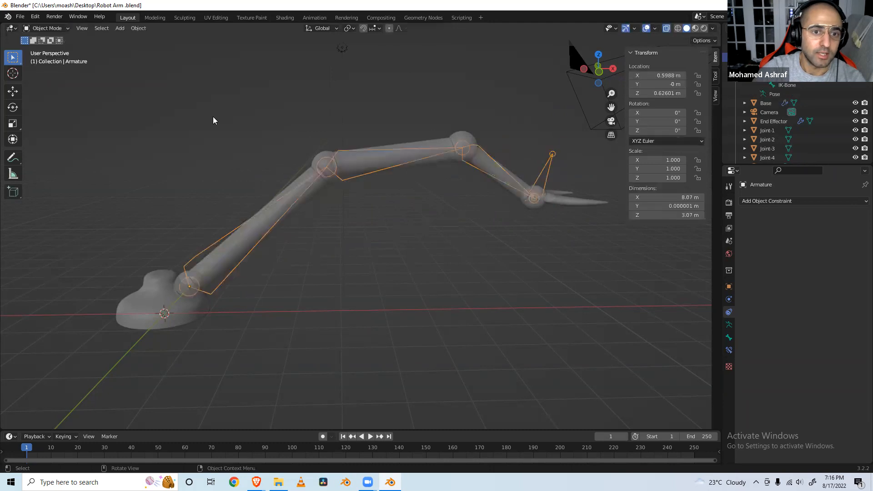
left_click(516, 197)
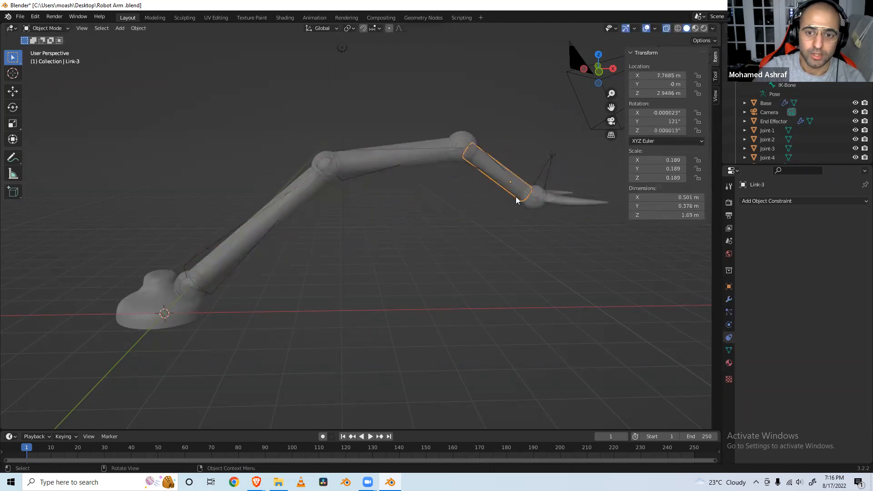
left_click(769, 201)
left_click(829, 236)
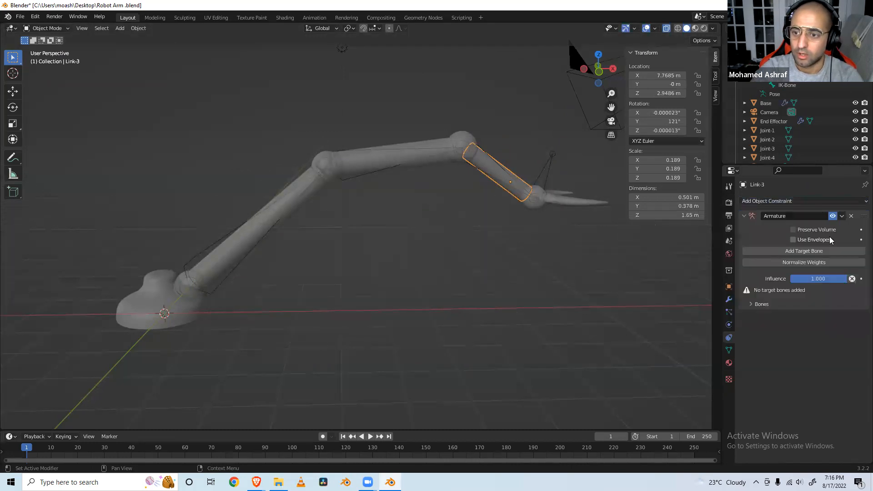
Add the Armature's Link-3 bone as the target bone of the Link-3 mesh's constraint.
left_click(810, 248)
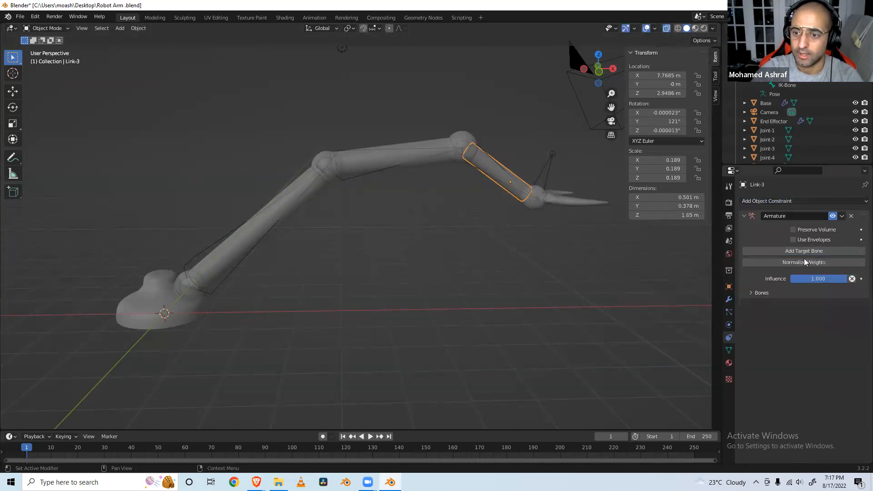
left_click(753, 293)
left_click(770, 309)
left_click(767, 322)
left_click(804, 311)
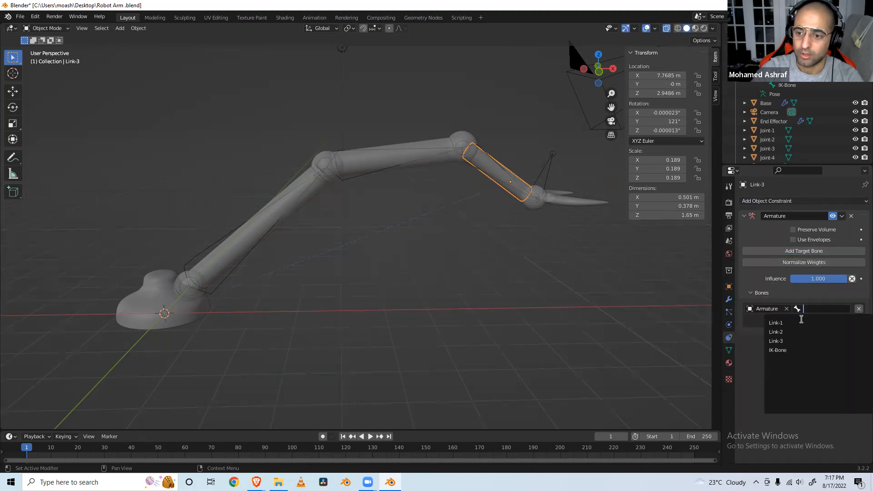
left_click(780, 340)
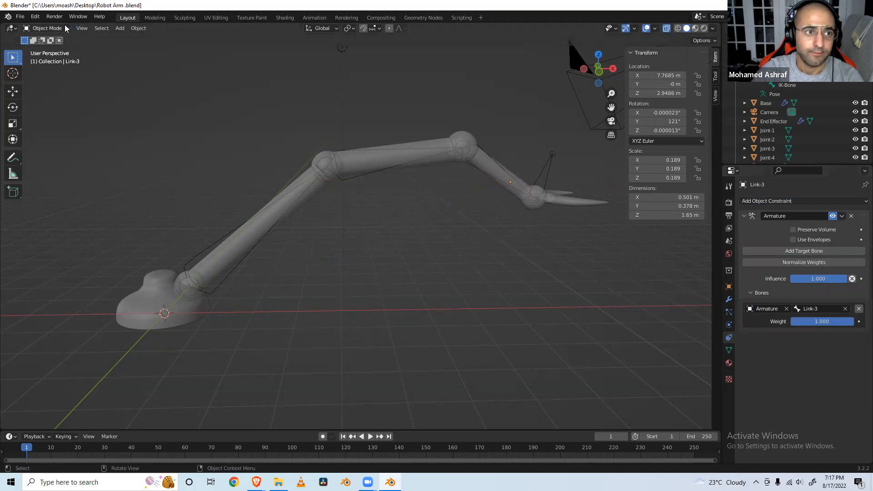
Test the Link-3 mesh constraint by moving IK-Bone in the armature's Pose Mode, cancelling the move.
left_click(544, 166)
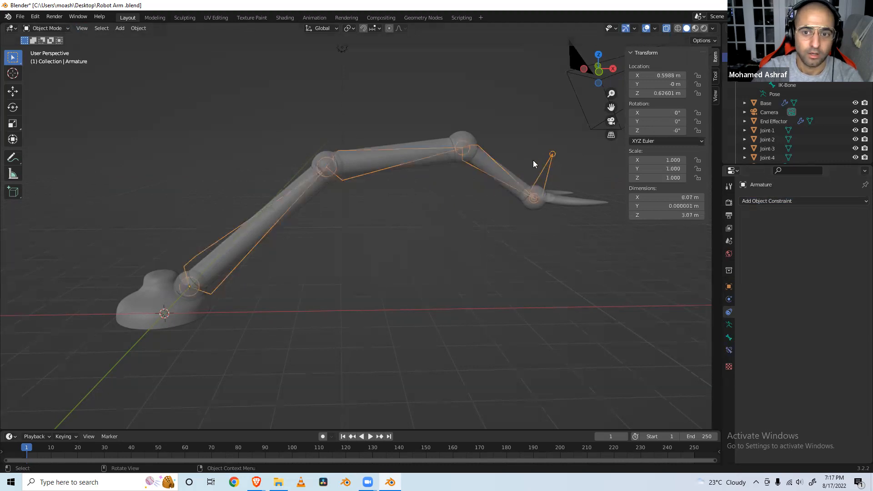
left_click(45, 28)
left_click(47, 58)
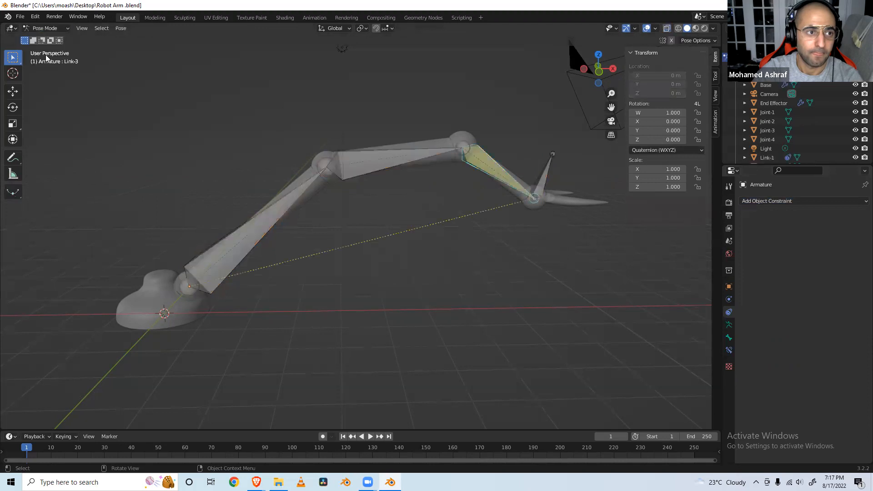
left_click(551, 162)
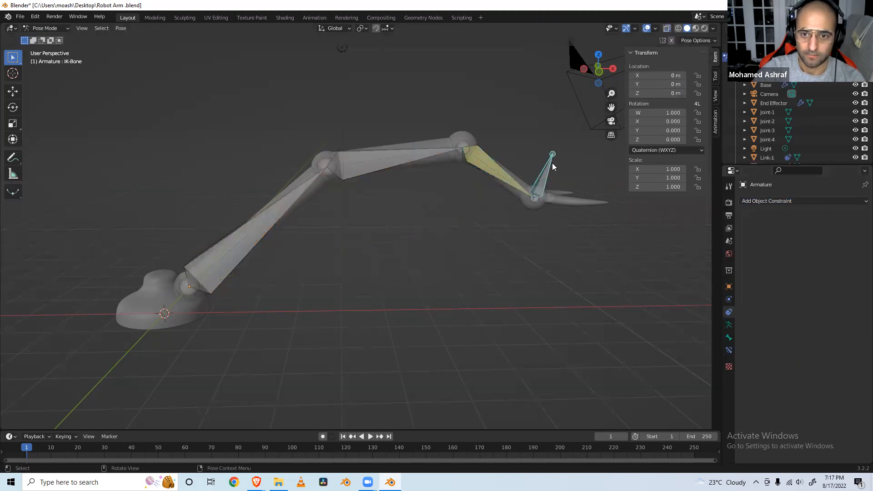
key("g")
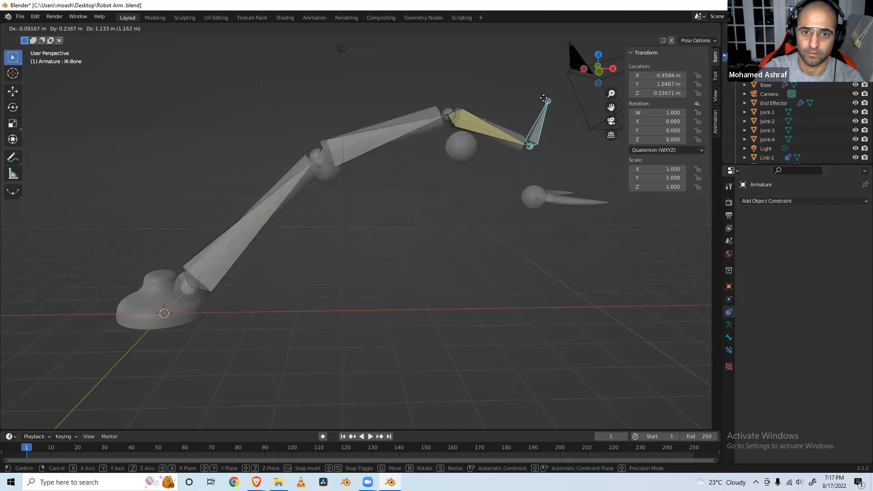
key("Escape")
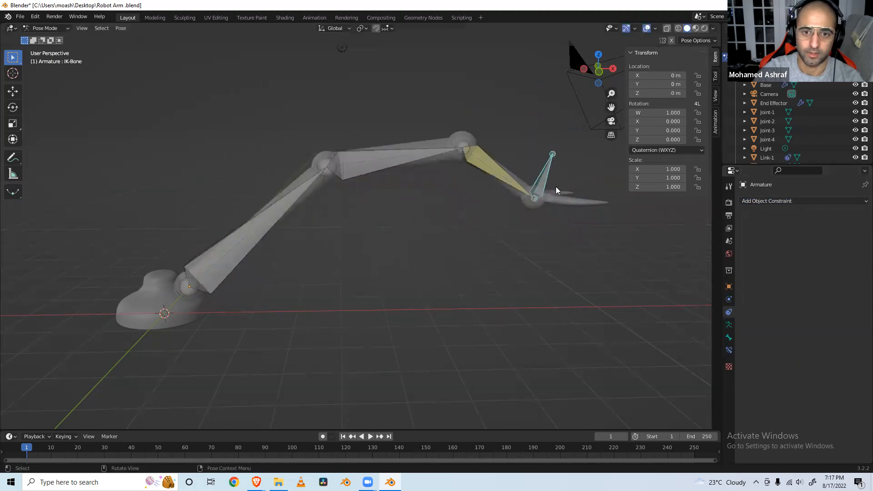
Return to Object Mode and add an Armature object constraint to the Joint-2 mesh between the first two arm segments.
left_click(82, 90)
left_click(54, 29)
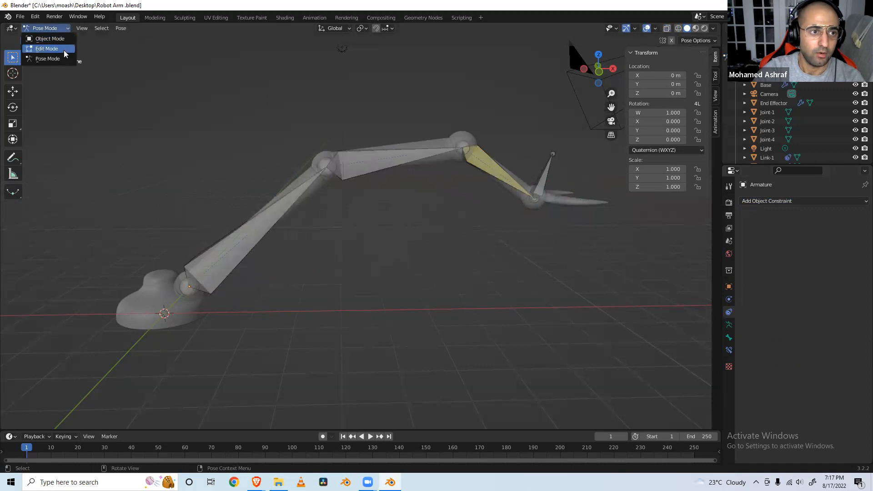
left_click(54, 39)
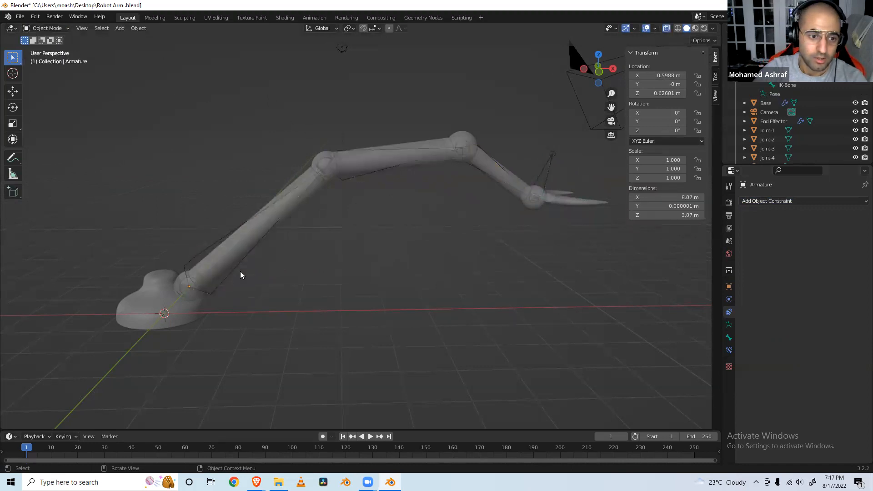
left_click(320, 159)
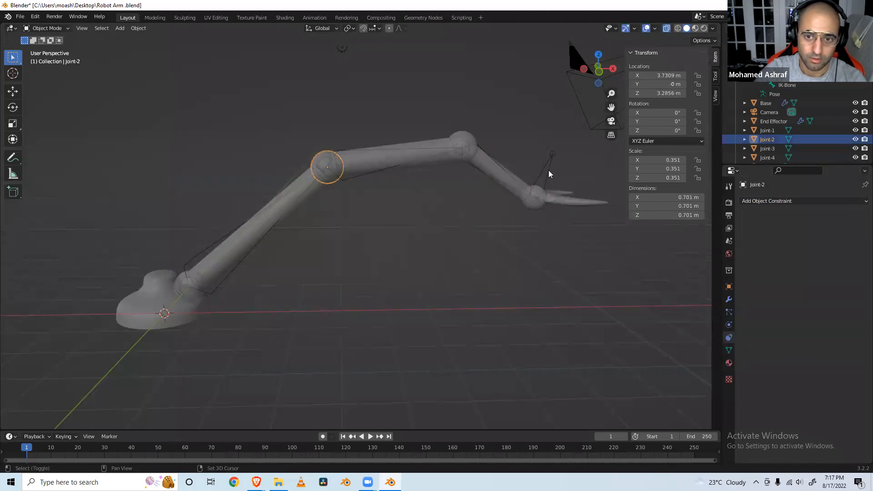
left_click(789, 201)
left_click(834, 237)
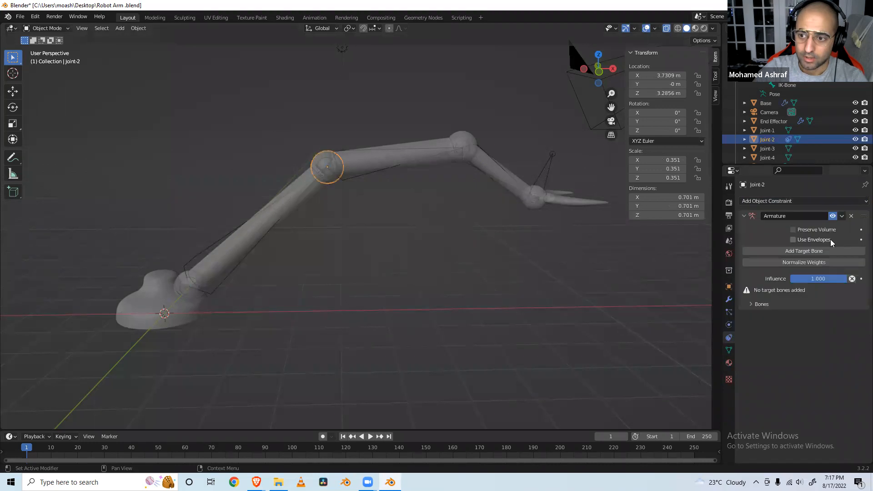
Add the Armature's Link-1 bone as the target bone of the Joint-2 mesh's constraint, then deselect the mesh.
left_click(773, 293)
left_click(779, 308)
left_click(772, 321)
left_click(799, 309)
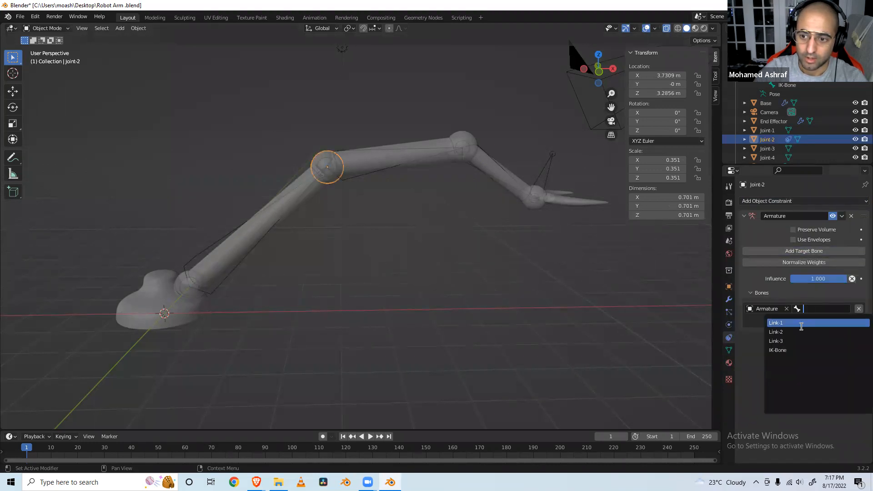
left_click(802, 324)
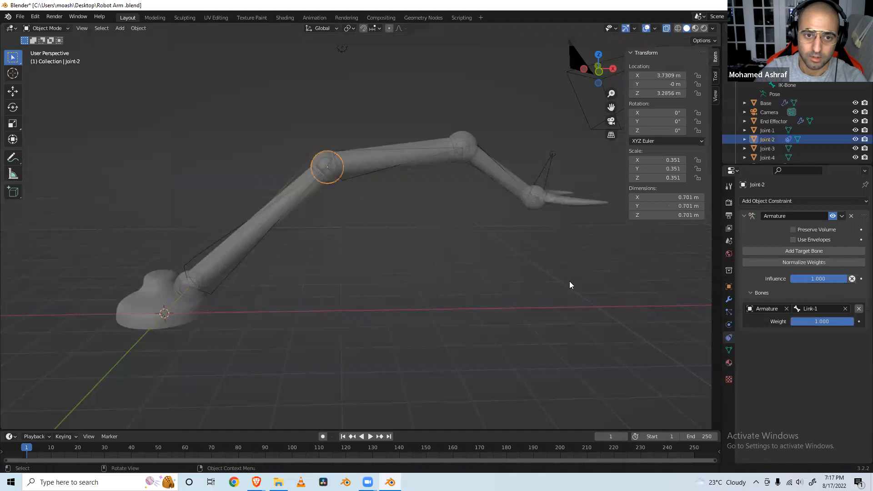
left_click(496, 131)
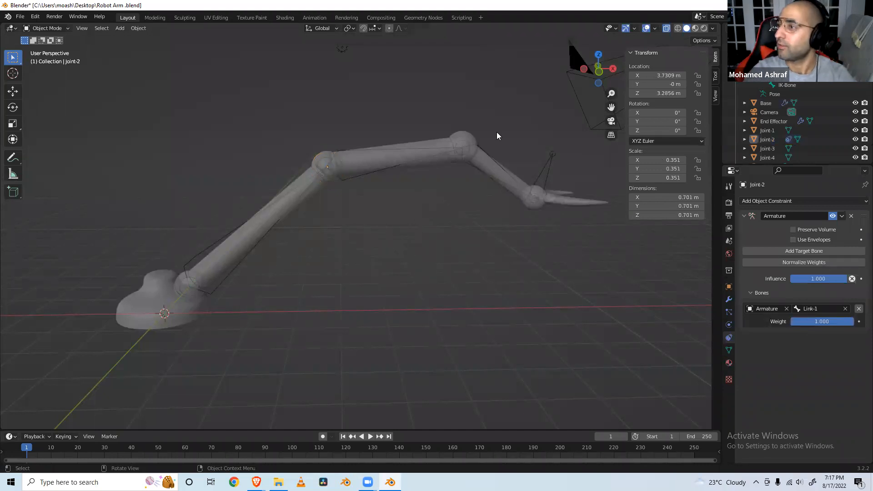
Add an Armature object constraint to the Joint-3 mesh between the second and third arm segments.
left_click(458, 145)
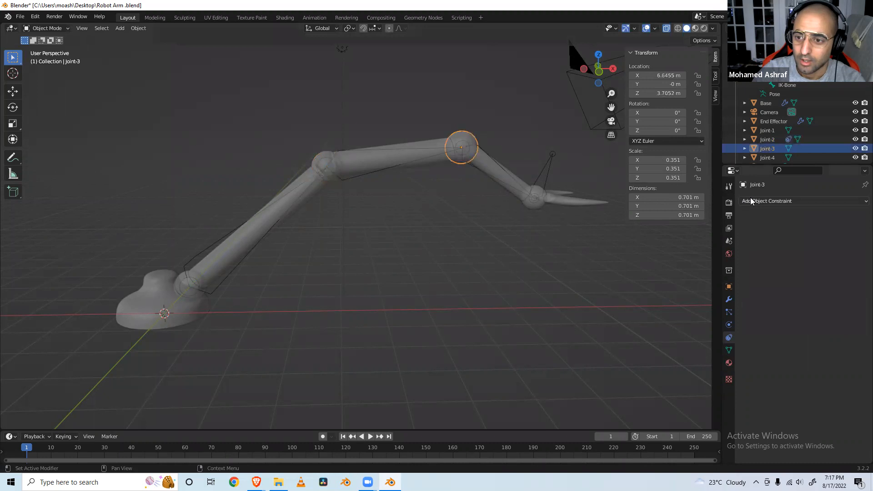
left_click(764, 201)
left_click(831, 236)
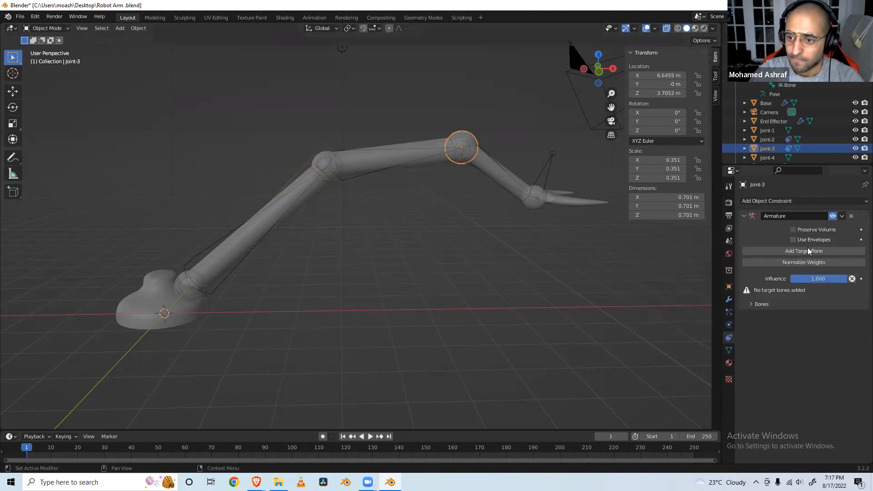
Add the Armature's Link-2 bone as the target bone of the Joint-3 mesh's constraint.
left_click(767, 293)
left_click(771, 308)
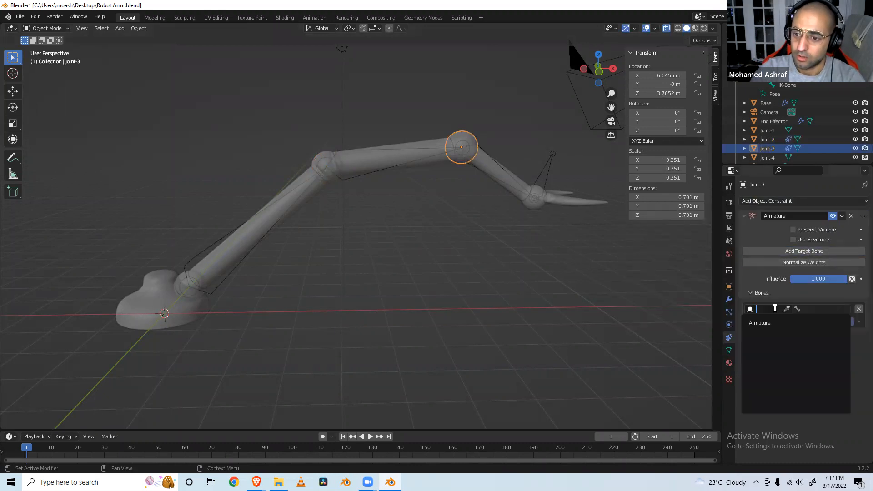
left_click(769, 323)
left_click(799, 309)
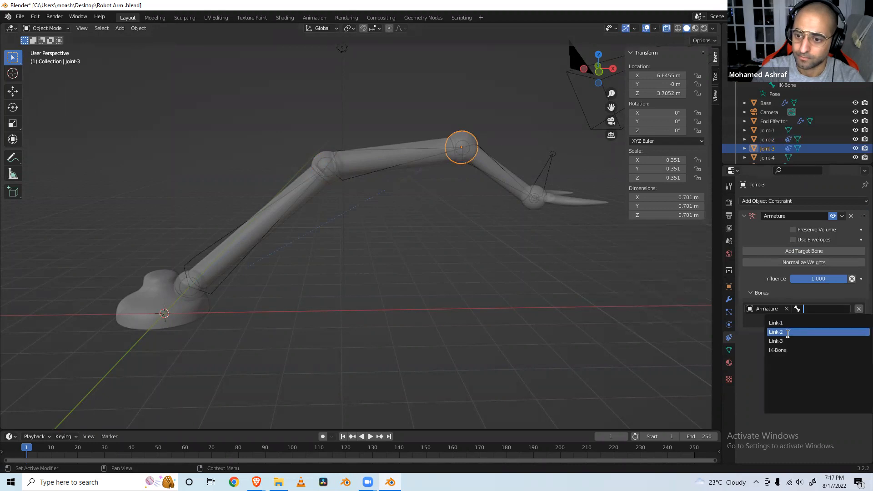
left_click(786, 333)
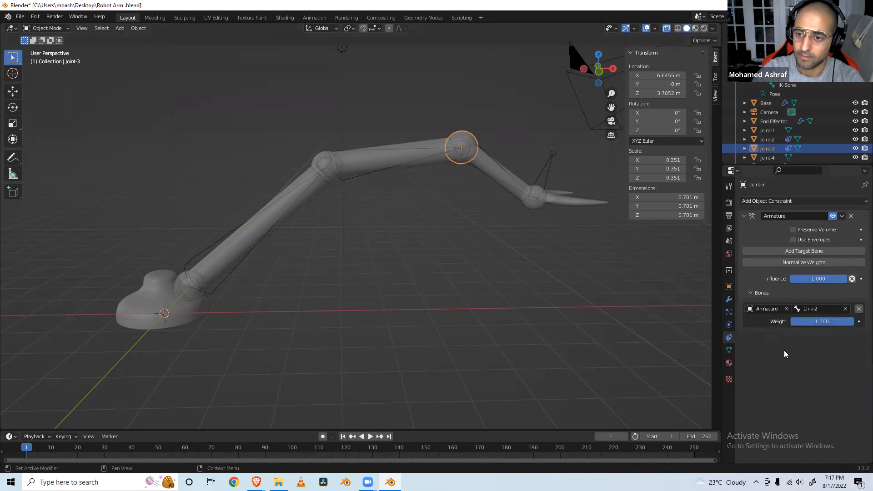
left_click(525, 264)
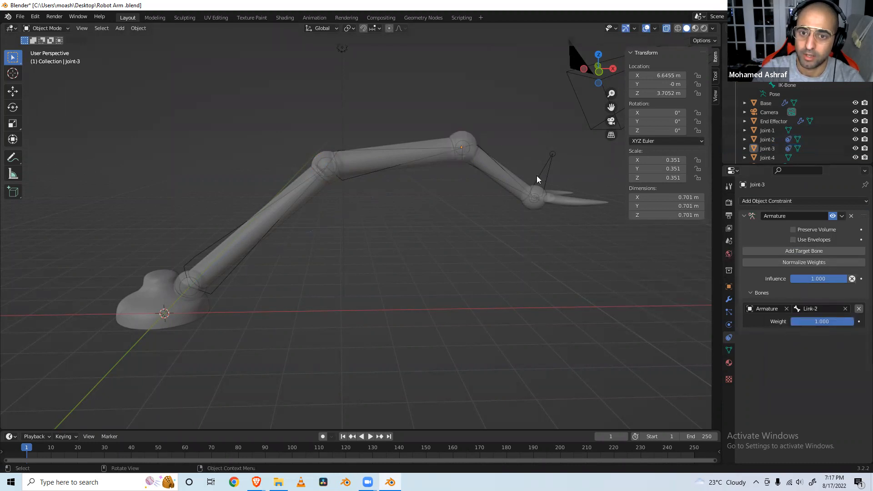
Add an Armature object constraint to the Joint-4 mesh, the sphere next to the end effector.
left_click(537, 178)
left_click(538, 204)
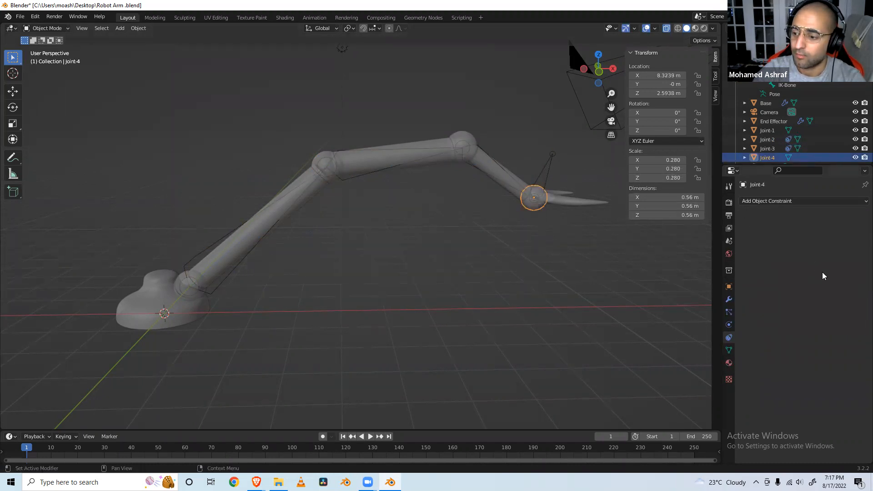
left_click(779, 201)
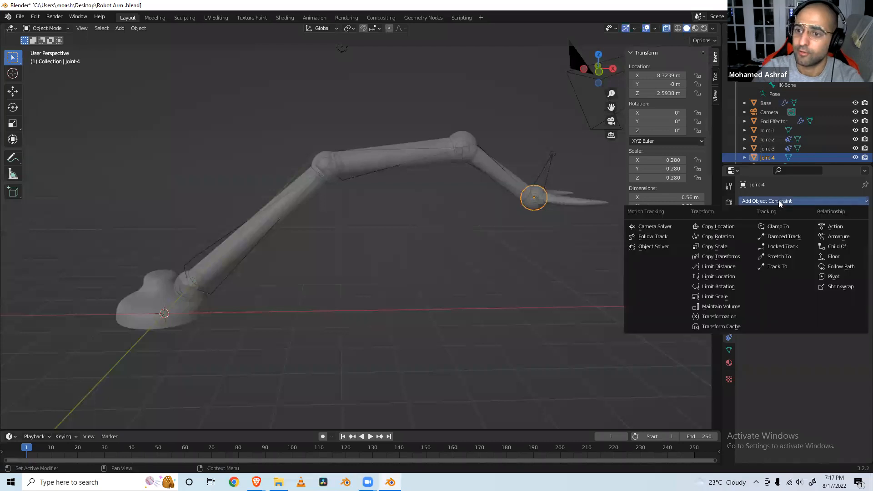
left_click(839, 237)
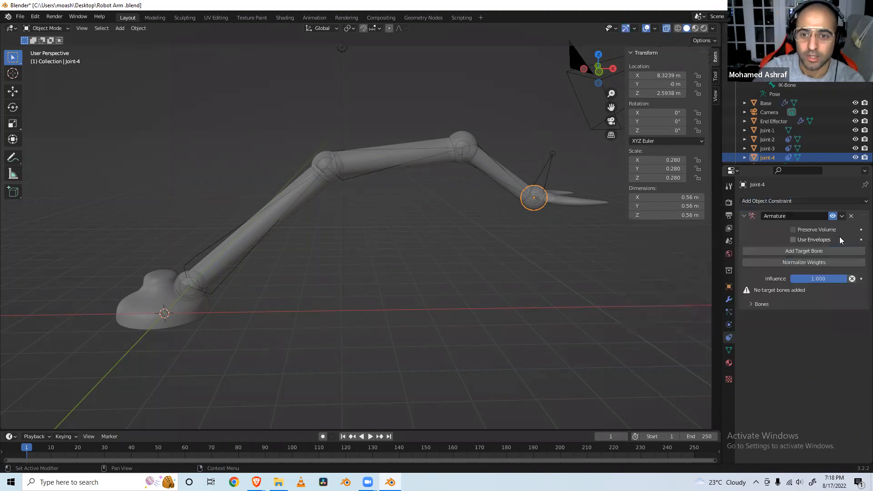
Add the Armature's Link-3 bone as the target bone of the Joint-4 mesh's constraint and save the file.
left_click(785, 252)
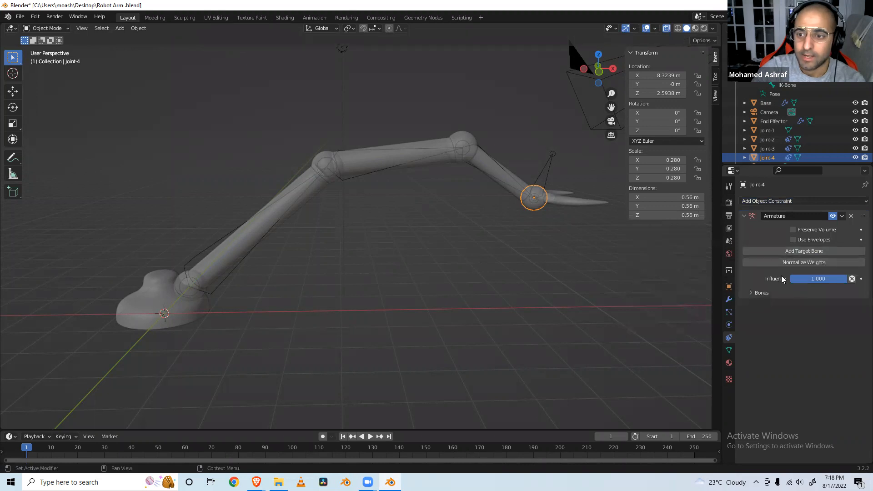
left_click(776, 308)
left_click(778, 322)
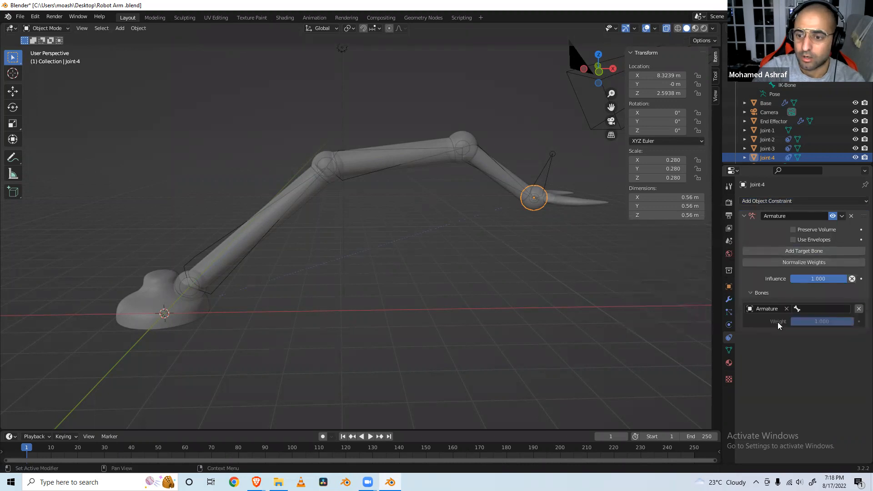
left_click(801, 312)
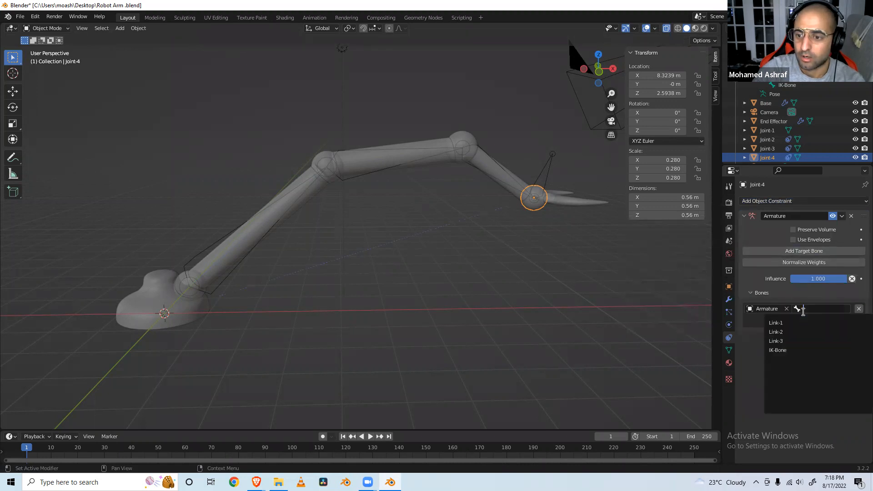
left_click(799, 337)
left_click(599, 302)
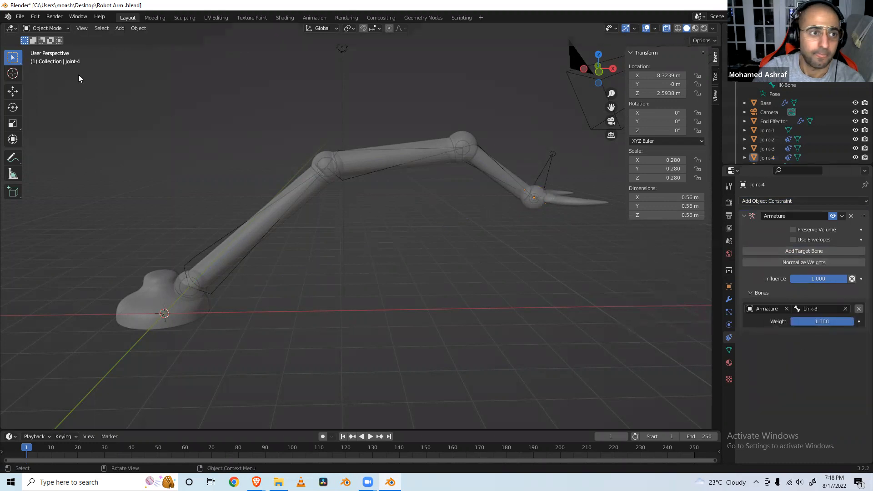
key("ctrl+s")
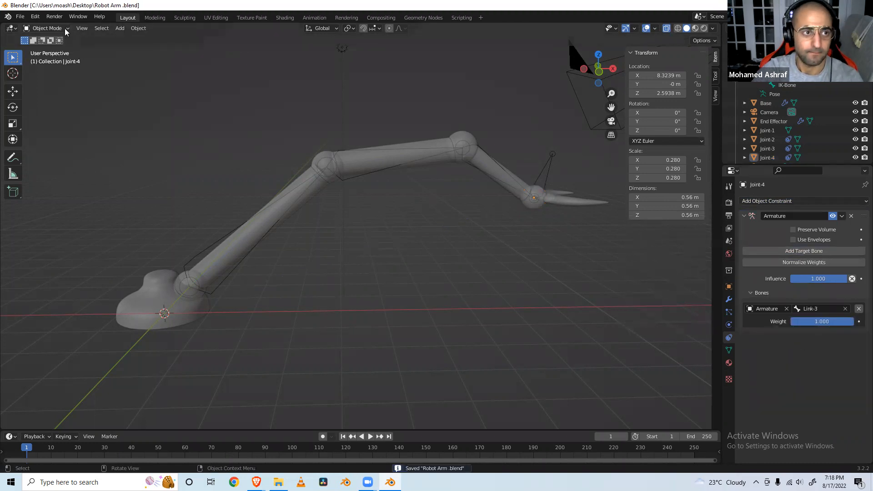
Test the joint mesh constraints by moving IK-Bone in the armature's Pose Mode, cancelling the move.
left_click(64, 29)
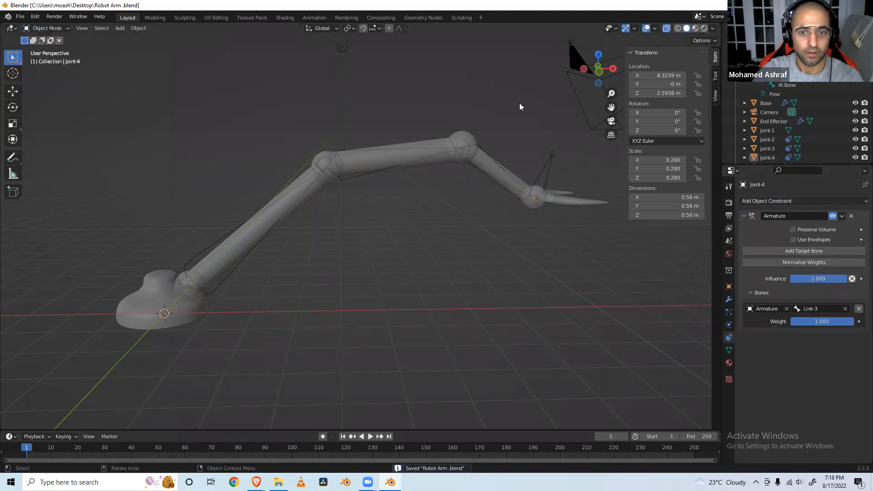
left_click(547, 162)
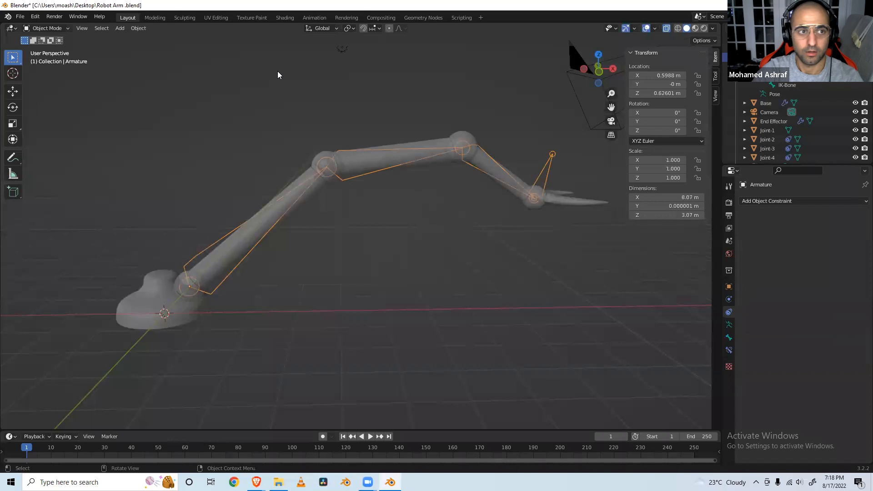
left_click(43, 27)
left_click(47, 58)
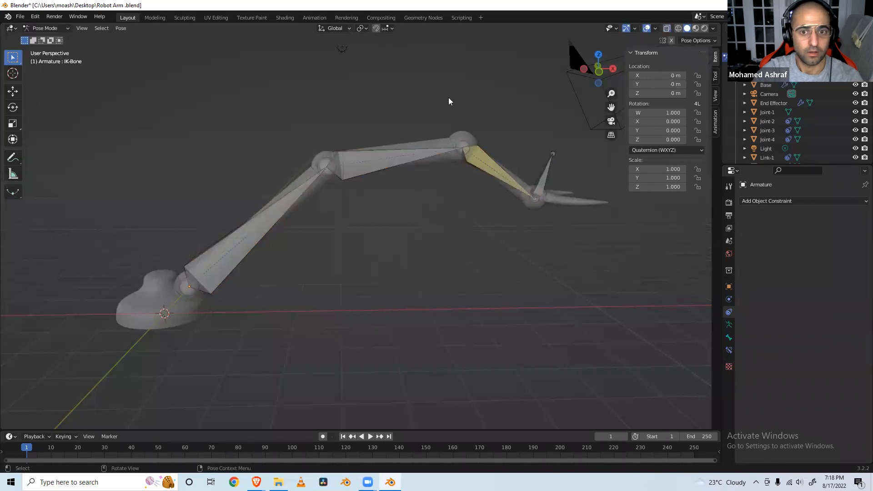
left_click(546, 166)
key("g")
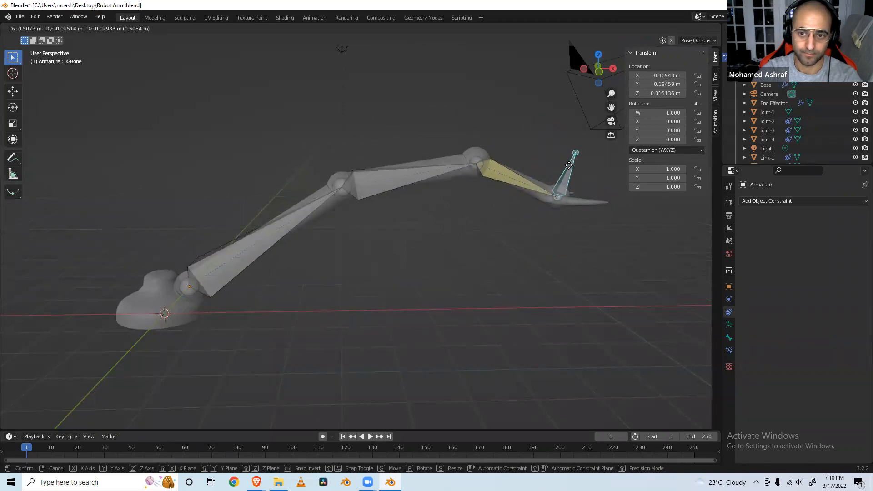
right_click(569, 169)
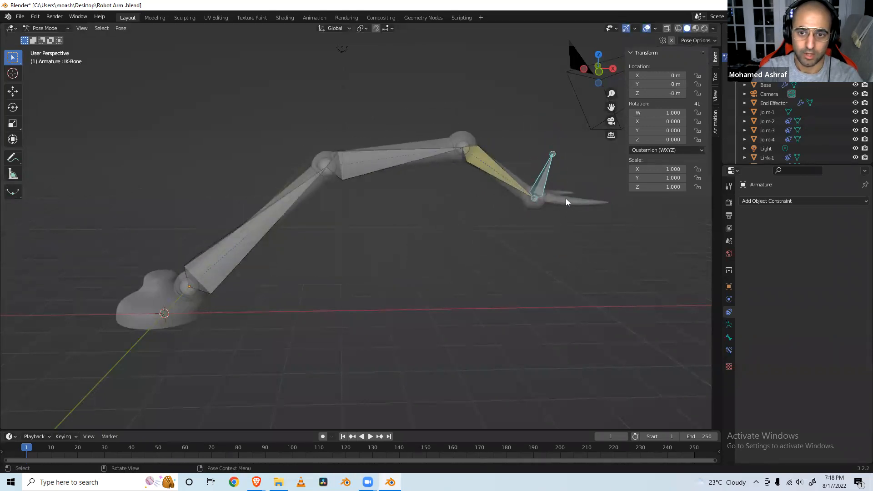
Return to Object Mode and add an Armature object constraint to the End Effector mesh.
left_click(60, 29)
left_click(50, 39)
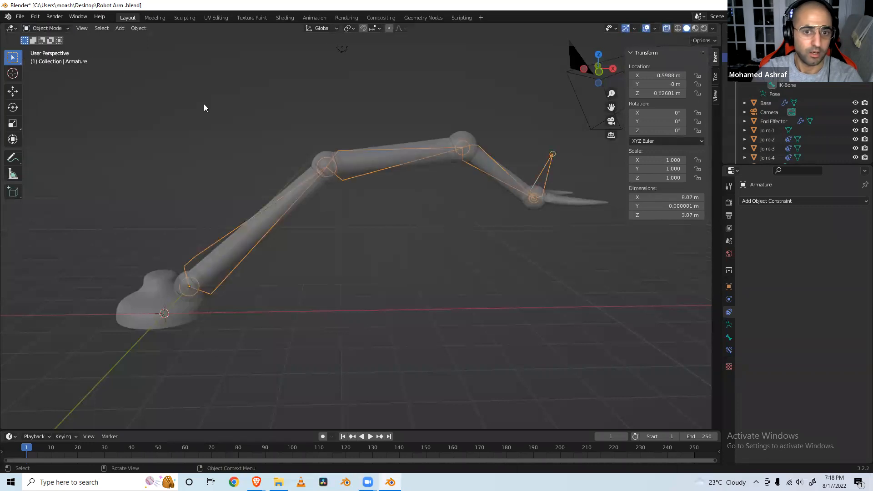
left_click(568, 201)
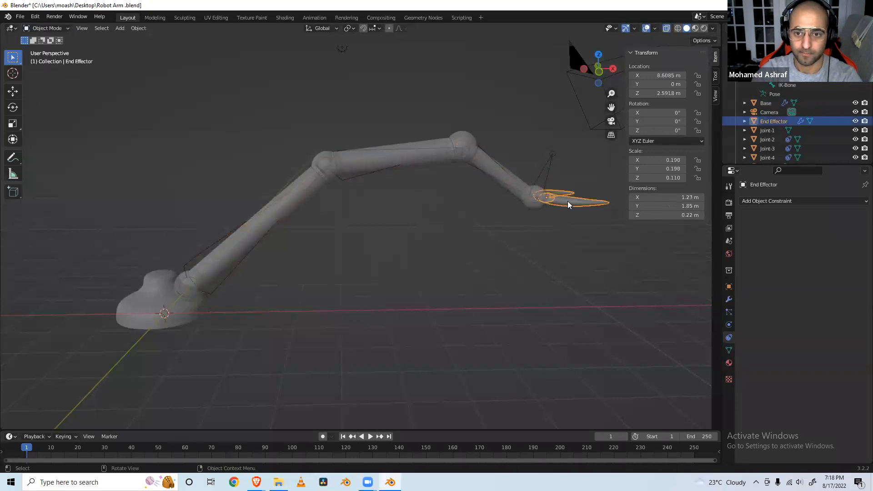
left_click(758, 200)
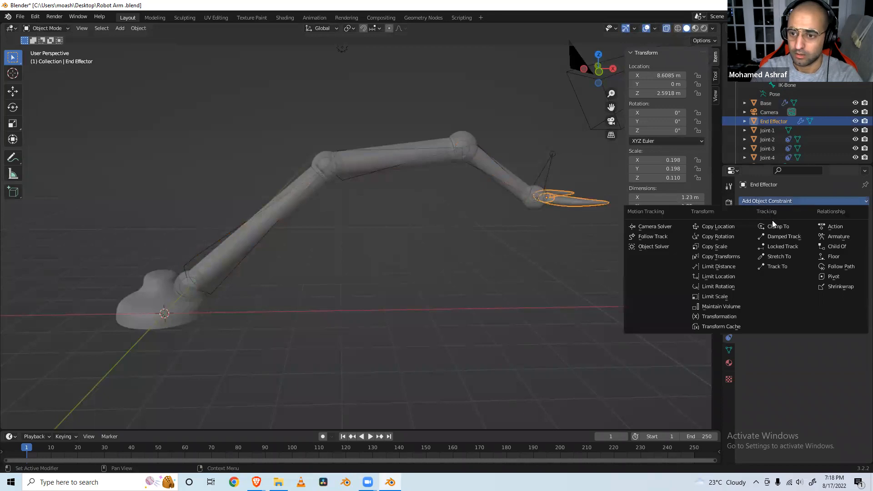
left_click(830, 237)
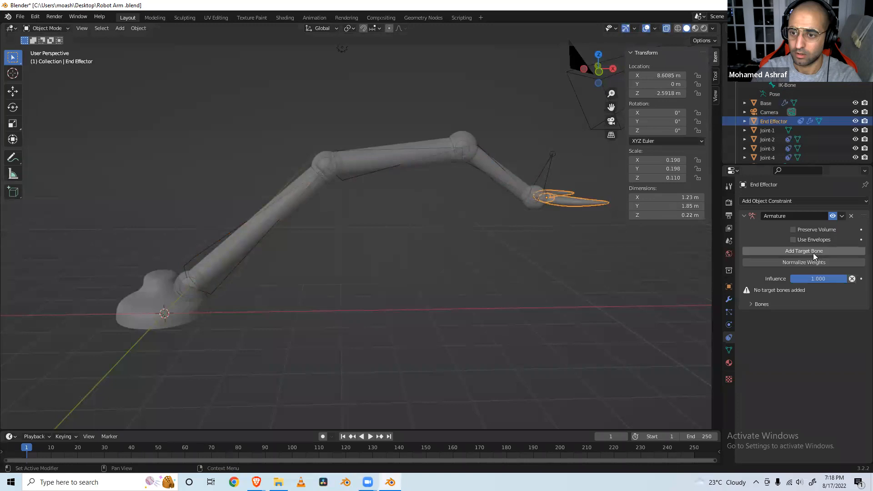
Add the Armature's IK-Bone as the target bone of the End Effector mesh's constraint and save the file.
left_click(761, 291)
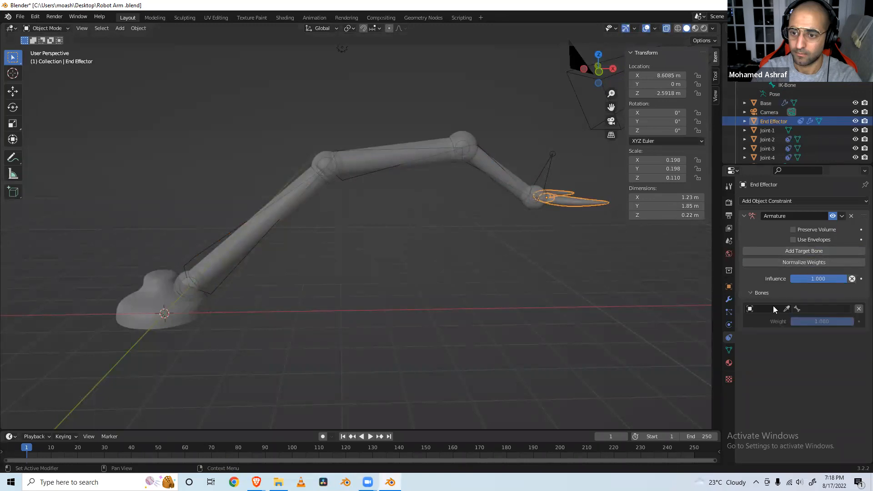
left_click(775, 308)
left_click(771, 323)
left_click(812, 305)
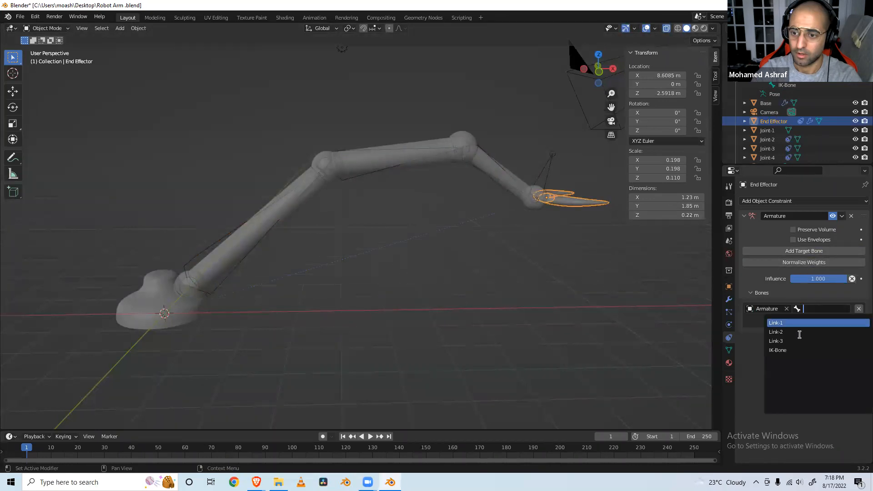
left_click(797, 346)
left_click(572, 321)
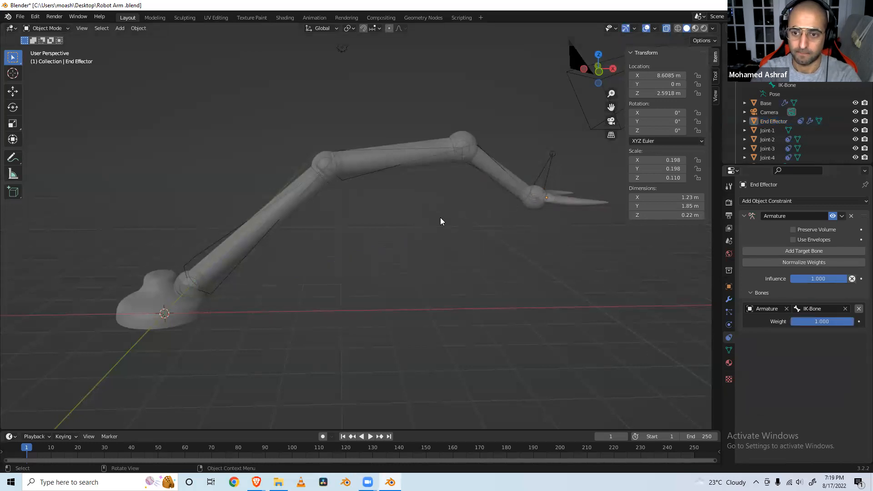
key("ctrl+s")
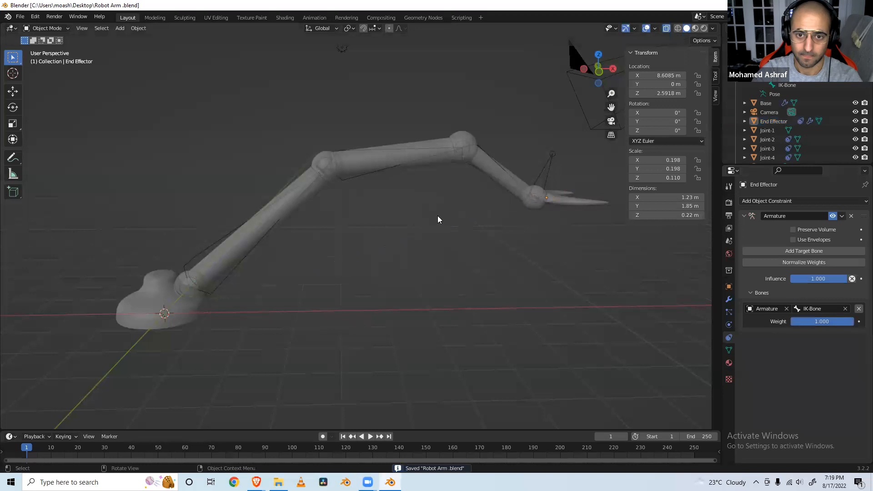
Test the end effector's constraint by moving IK-Bone in the armature's Pose Mode to about X -0.86 m, Y 0.14 m, Z -0.12 m.
left_click(431, 164)
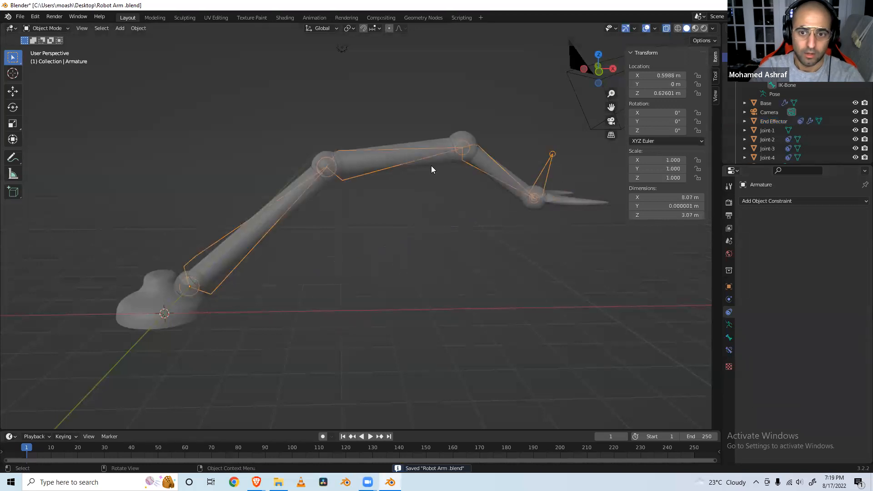
left_click(46, 28)
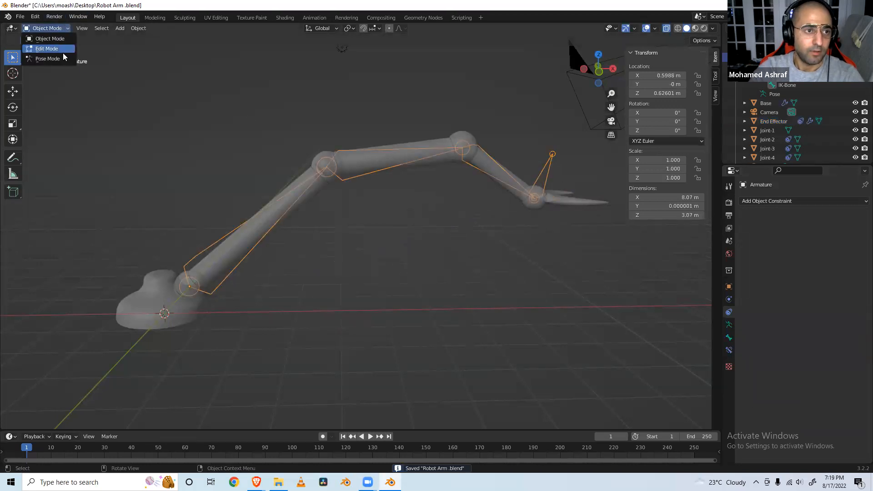
left_click(62, 56)
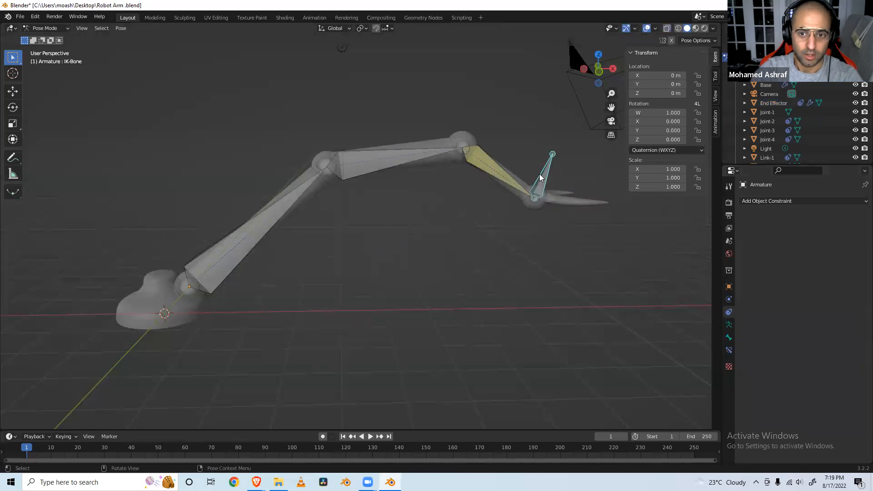
key("g")
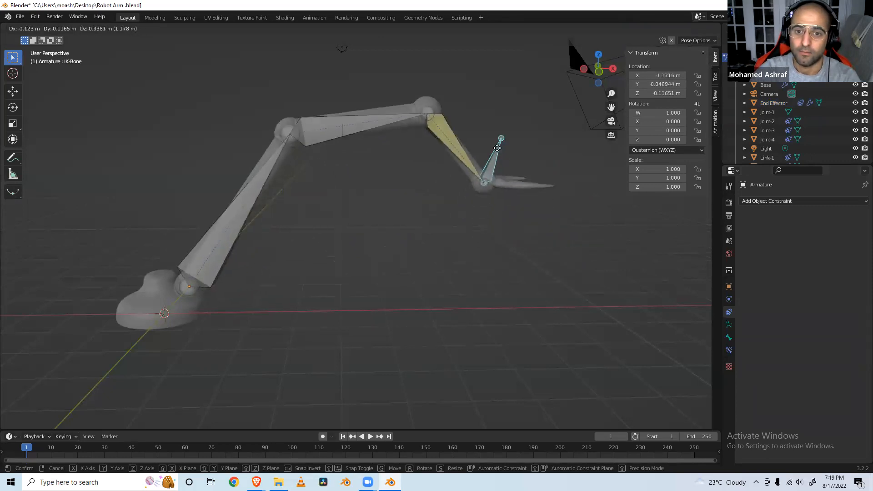
left_click(509, 155)
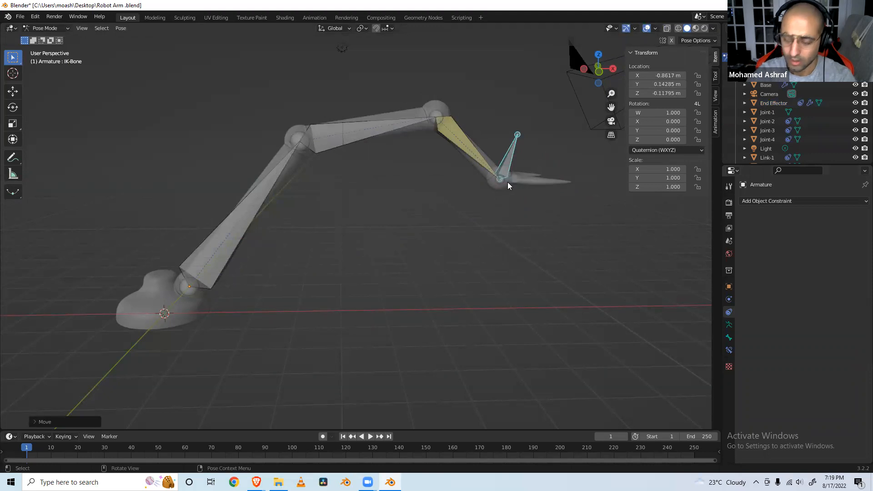
Reposition IK-Bone to about X -0.63 m, Y 0.25 m, Z -0.11 m to check the arm's motion again, and deselect the bone.
key("KP_7")
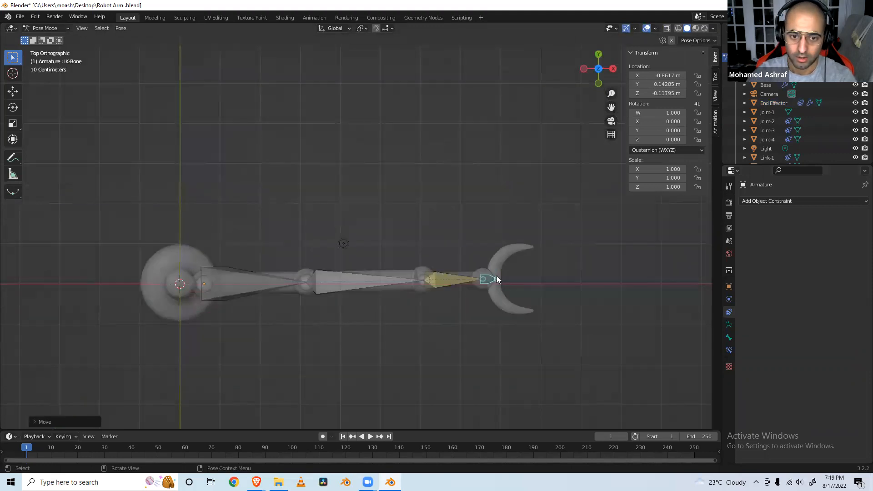
middle_click_drag(497, 276, 505, 151)
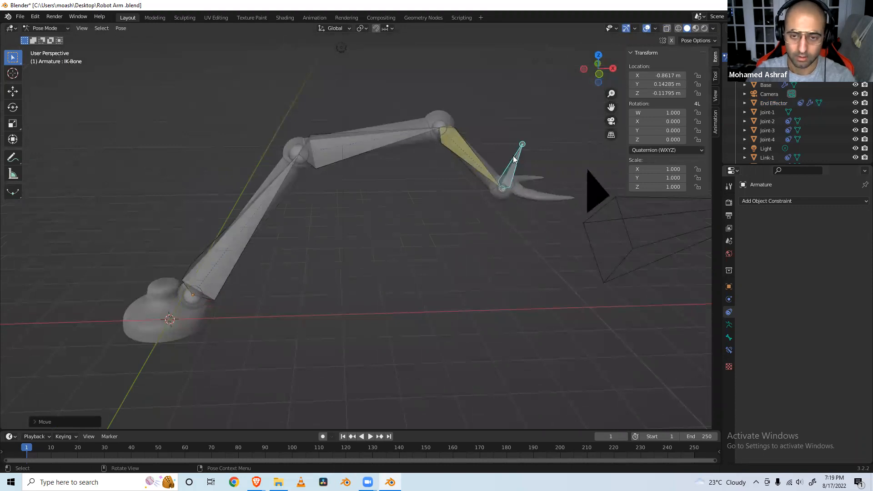
key("g")
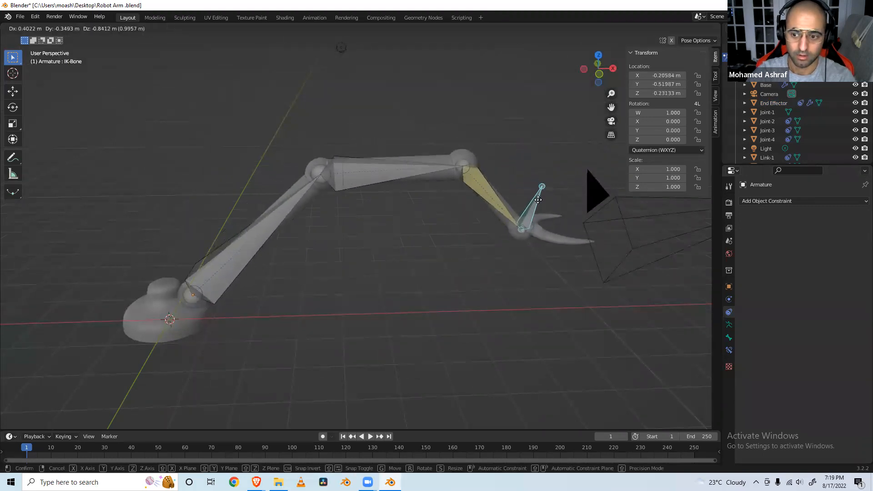
left_click(524, 155)
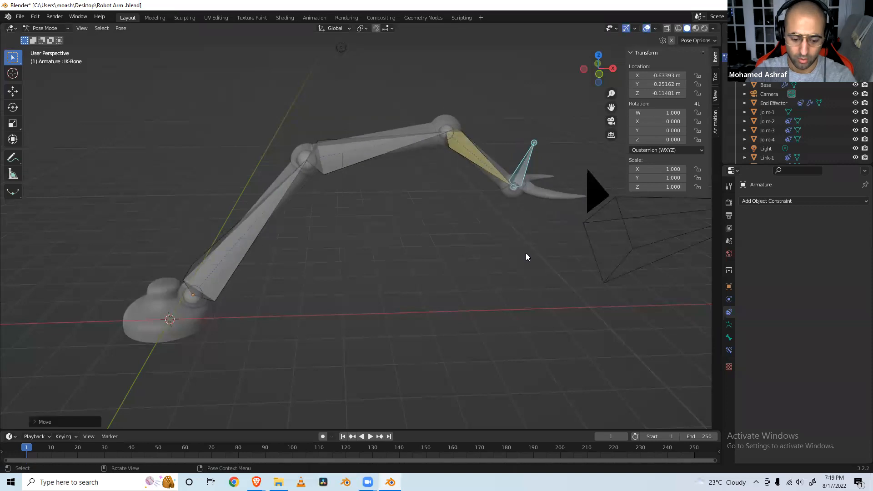
left_click(443, 241)
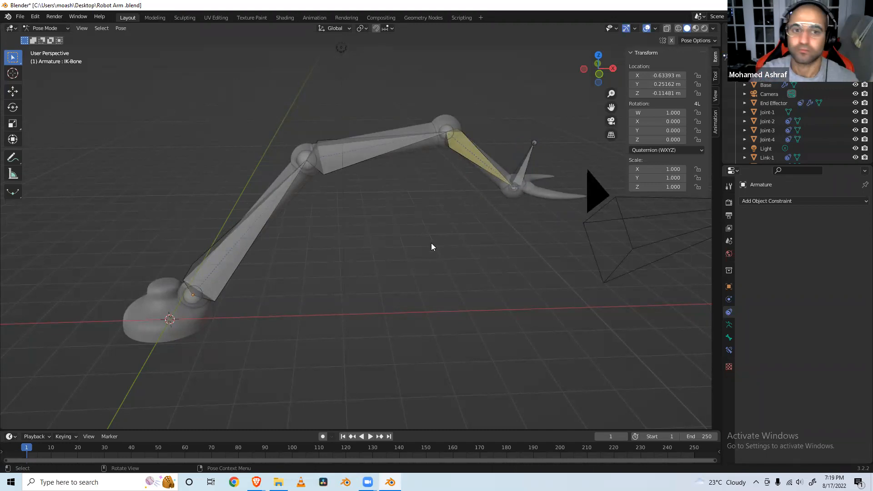
Save the file and return the armature to Object Mode.
left_click(67, 29)
left_click(67, 30)
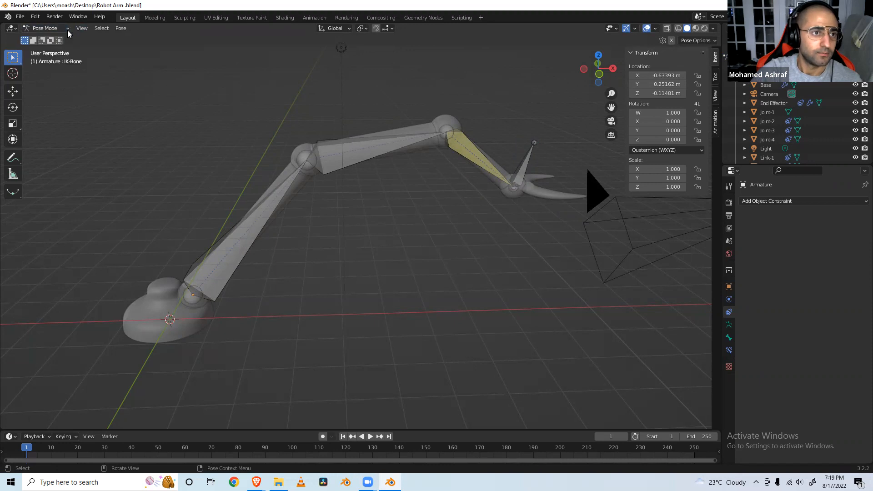
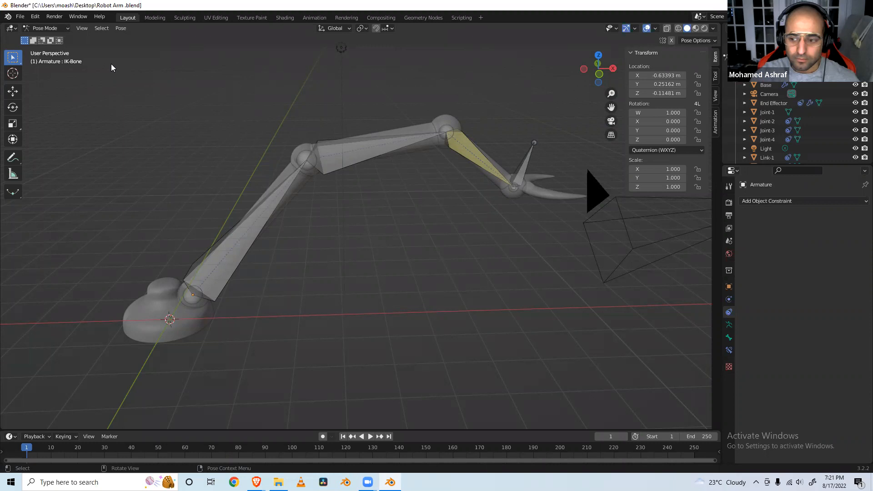
scroll(460, 162, "down", 1)
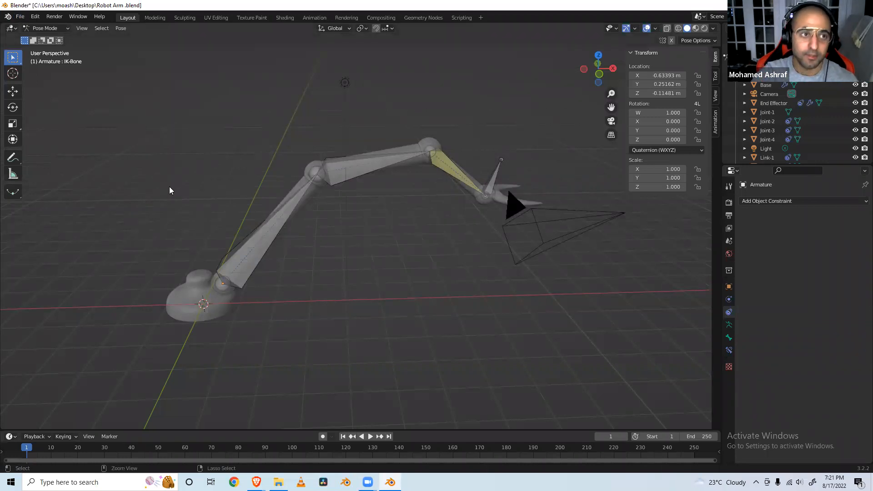
key("ctrl+s")
left_click(69, 29)
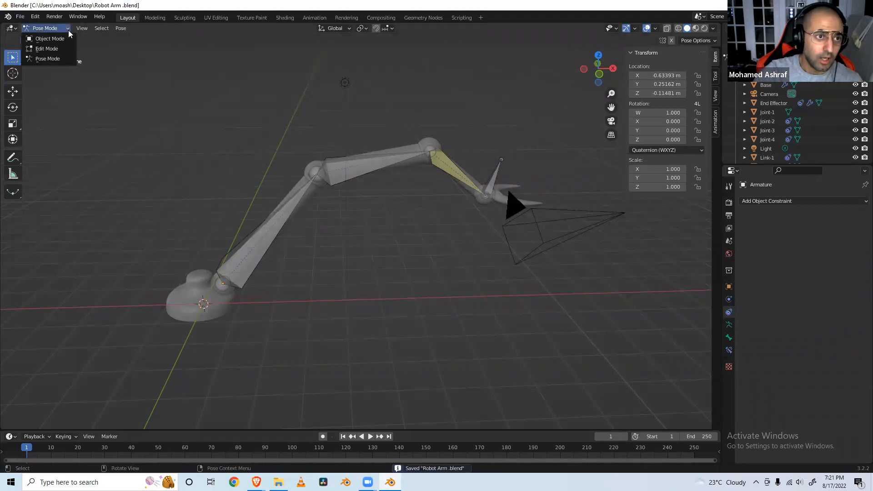
left_click(65, 40)
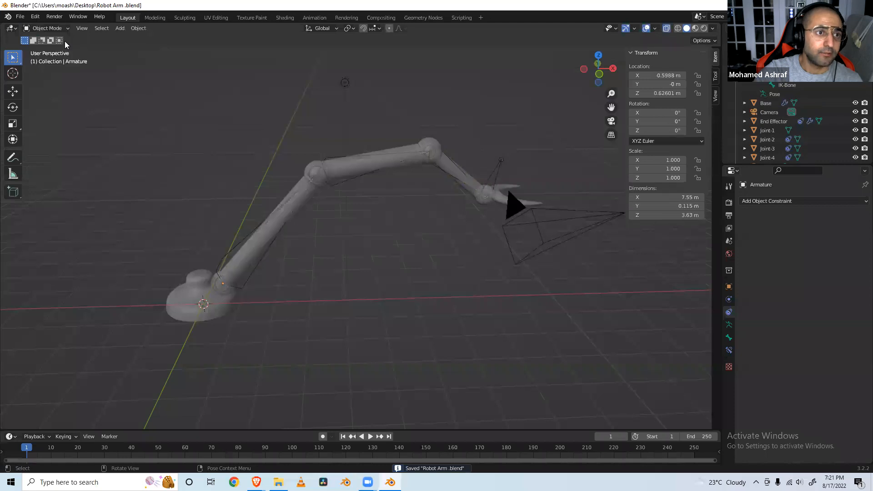
Append the Cylinder object from Beaker.blend in the desktop folder P002 - NYU MasterClass Series.
left_click(20, 16)
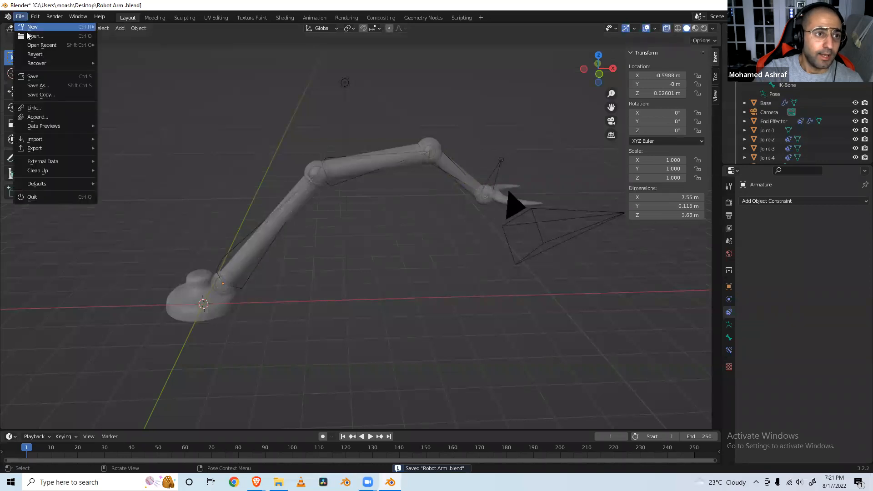
left_click(50, 117)
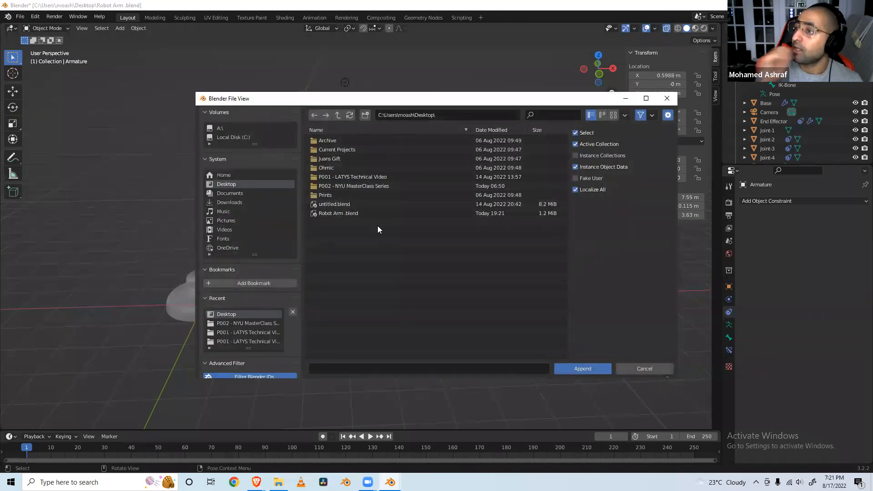
left_click(362, 186)
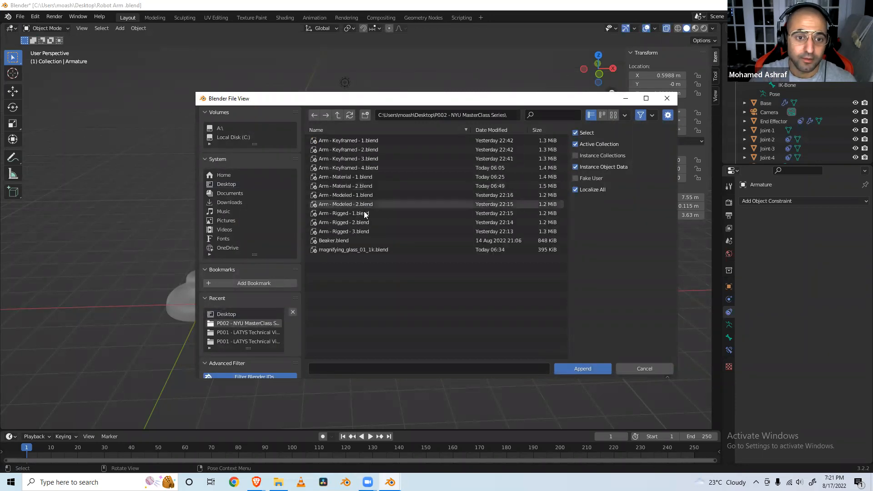
left_click(366, 240)
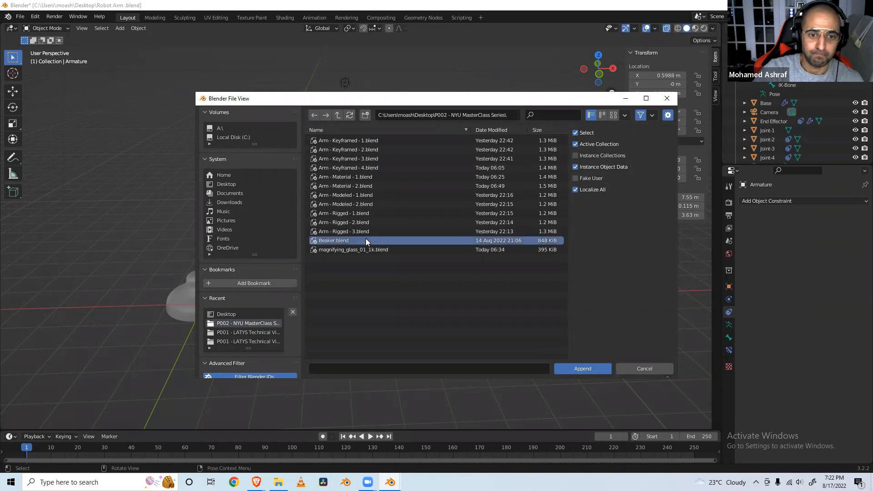
left_click(589, 366)
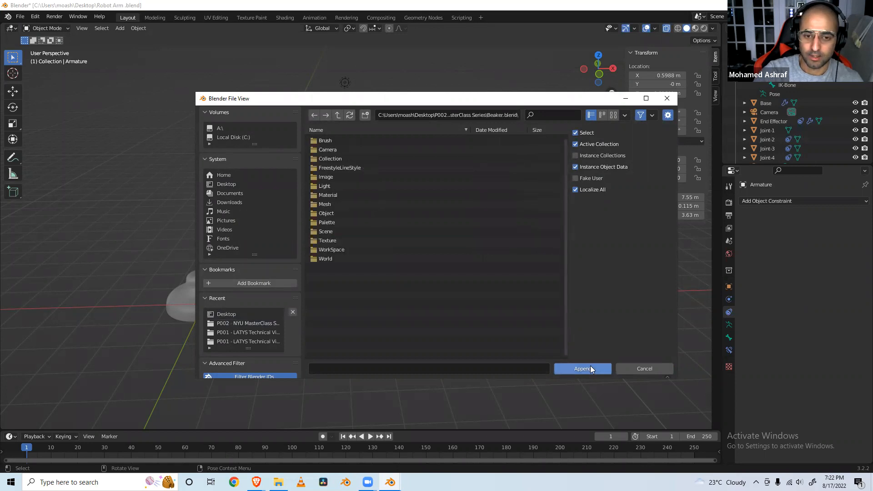
left_click(327, 150)
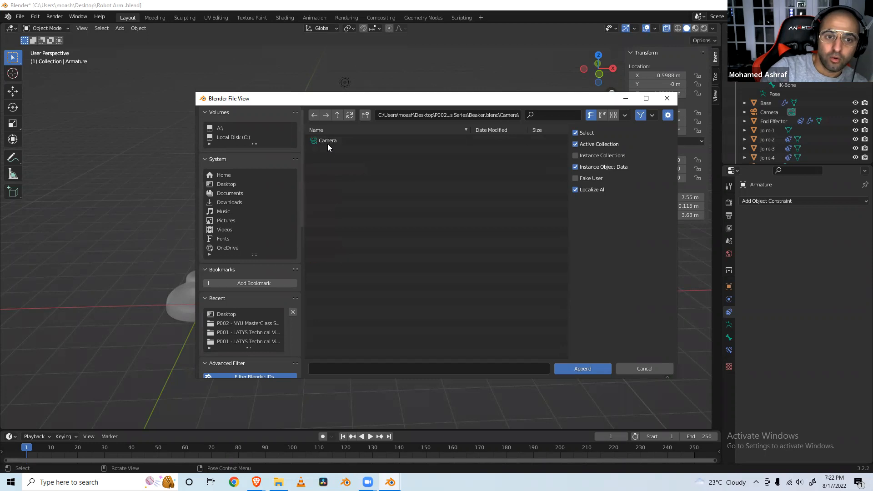
left_click(313, 115)
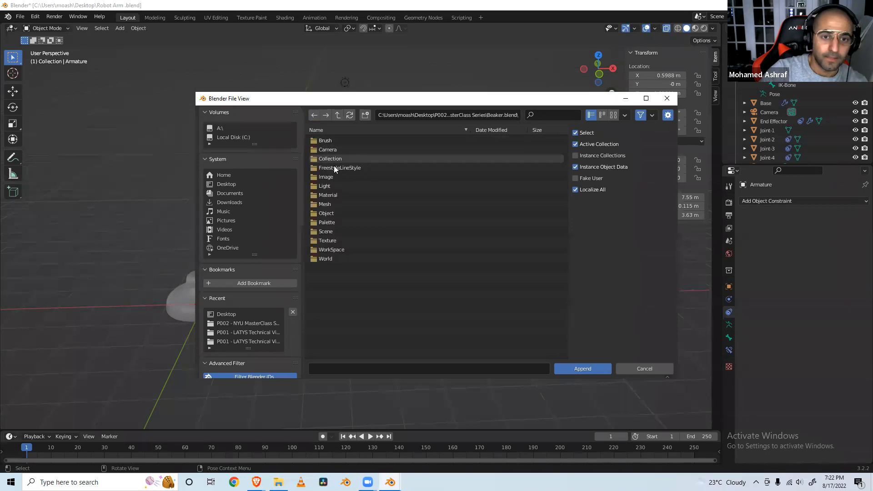
left_click(334, 211)
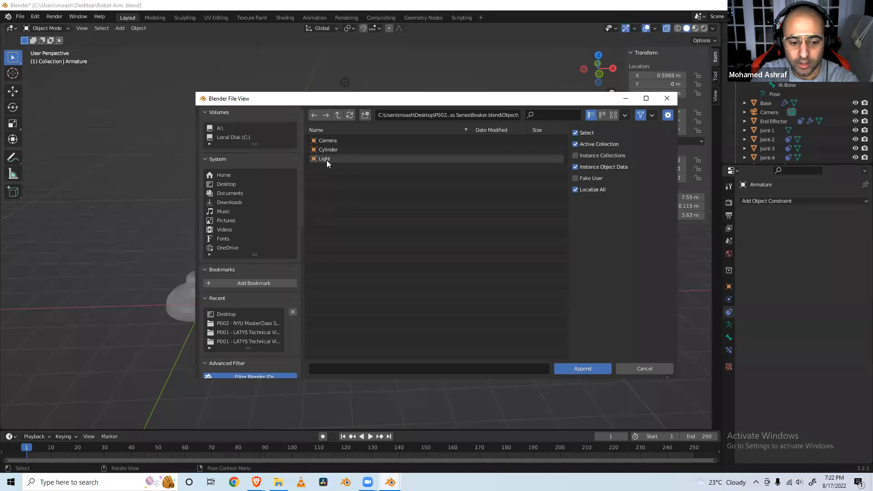
left_click(328, 149)
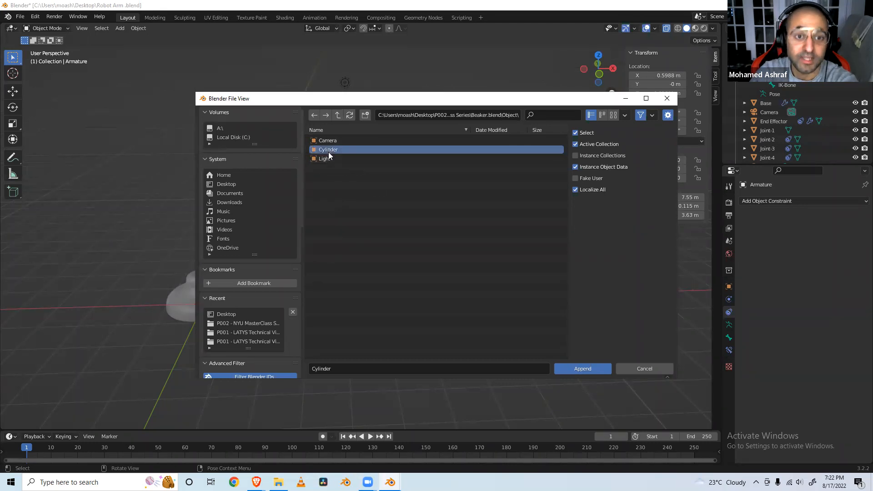
left_click(601, 370)
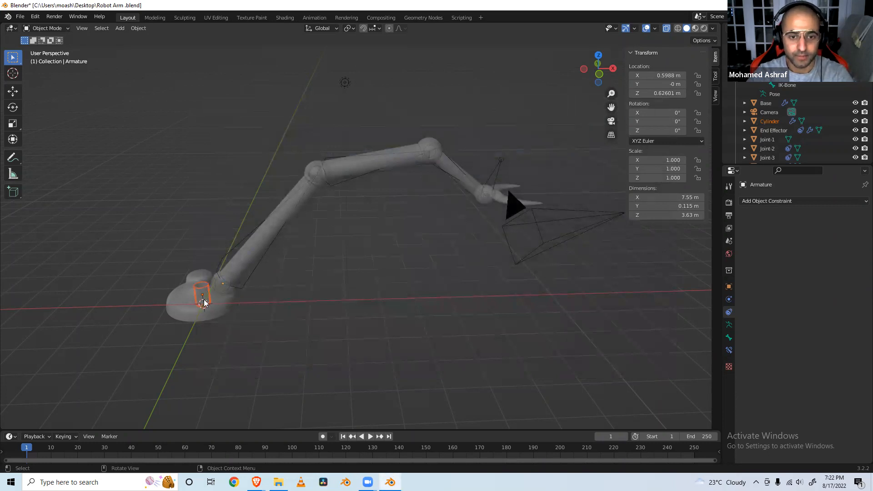
In top view, move the appended Cylinder from the arm's base to just beyond the gripper's claw on the +Y side.
left_click(82, 29)
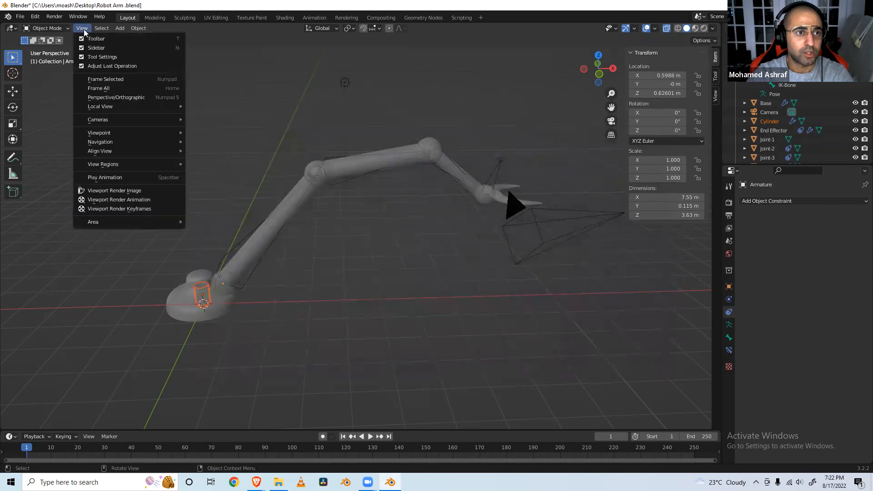
mouse_move(111, 133)
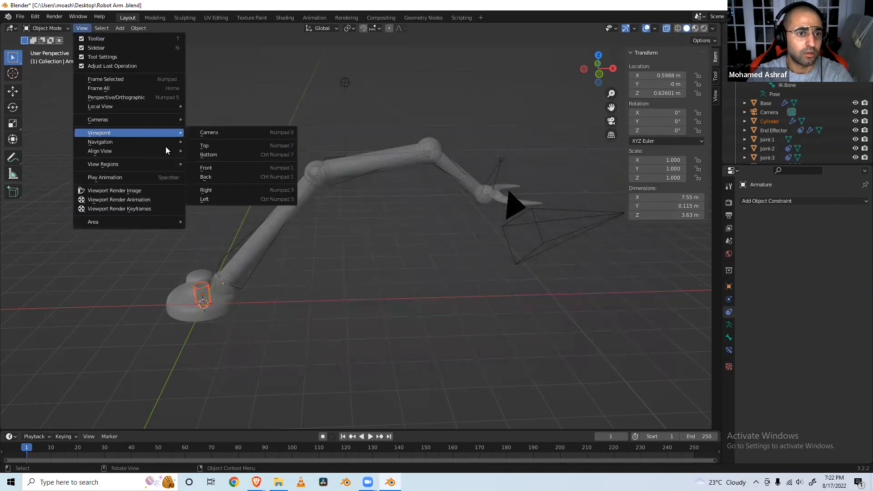
left_click(200, 146)
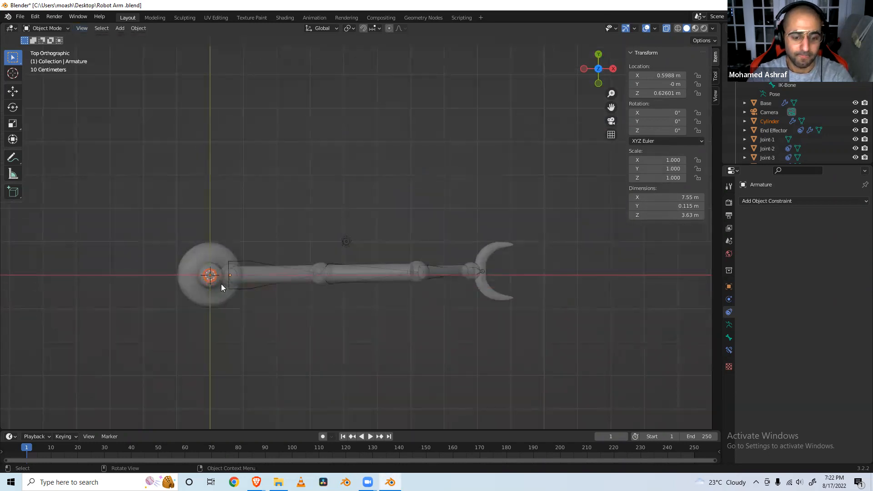
key("g")
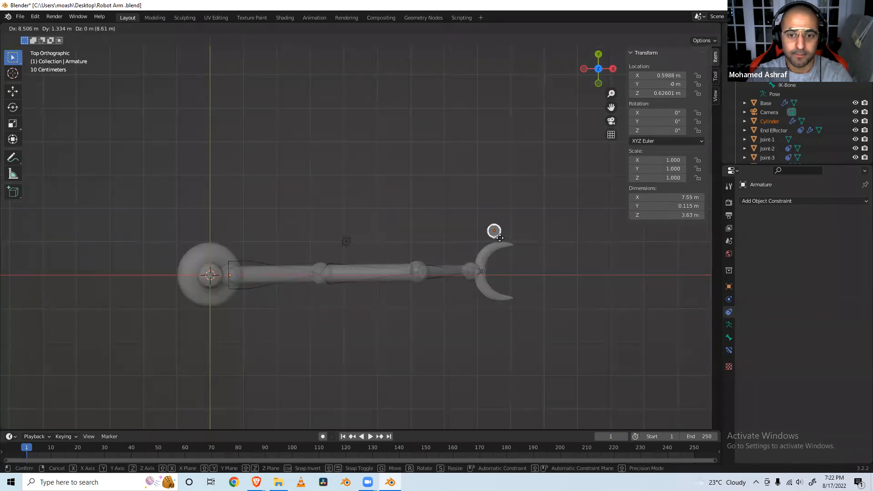
left_click(495, 237)
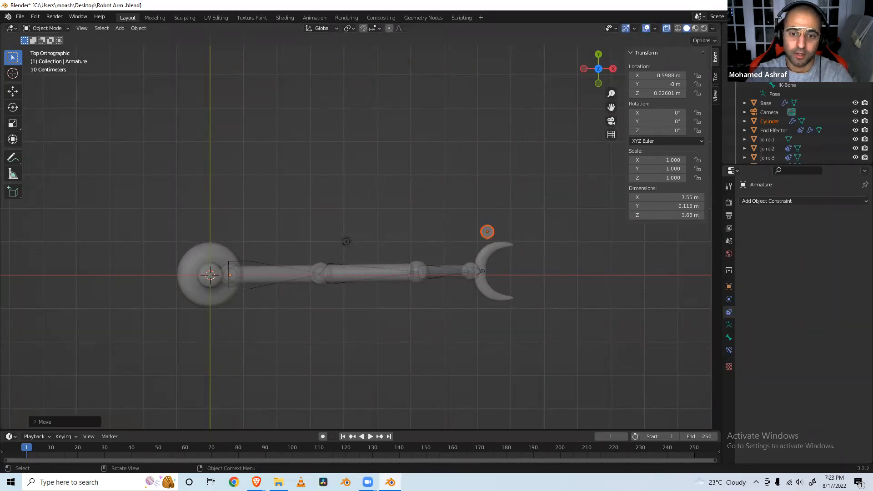
Scale the appended Cylinder up uniformly until it spans about one grid square in top view.
key("s")
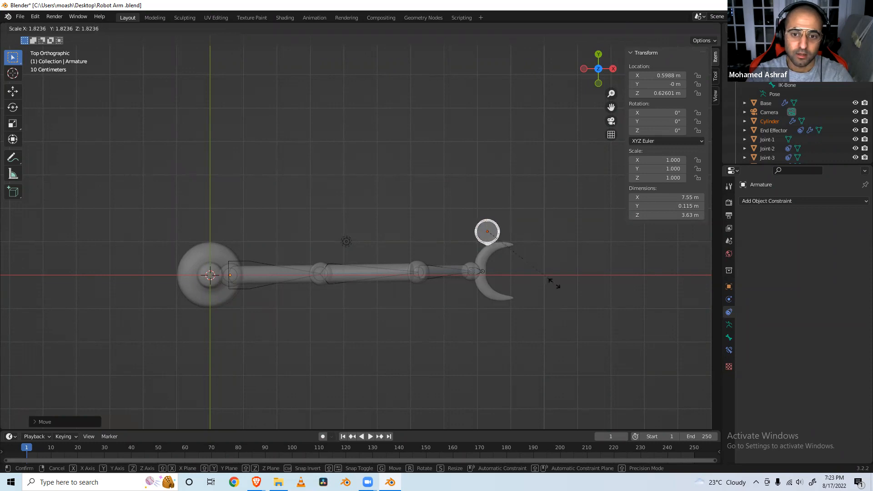
left_click(560, 291)
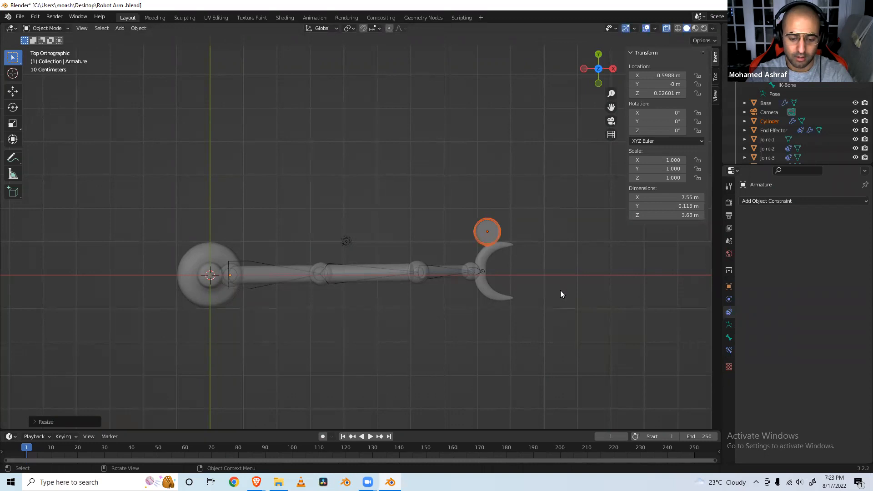
key("s")
left_click(576, 306)
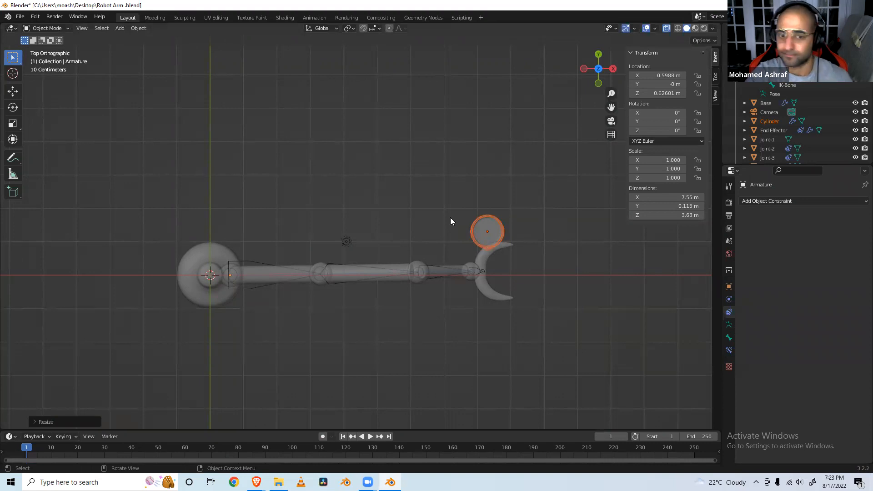
Duplicate the Cylinder, move the copy along the Y axis to the -Y side of the claw, and save the file.
right_click(477, 221)
mouse_move(477, 223)
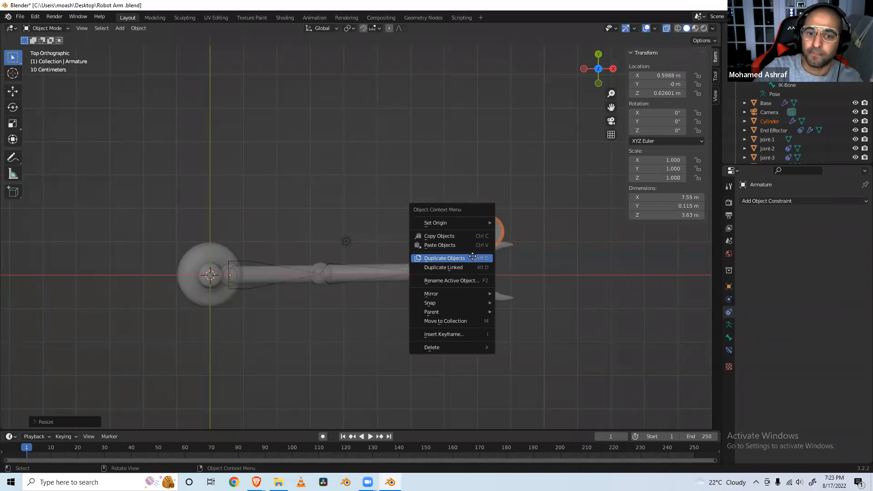
left_click(473, 258)
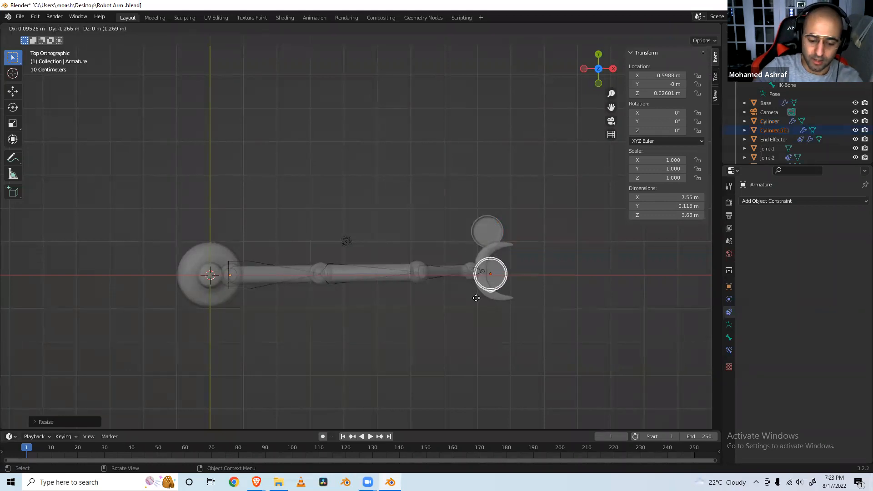
key("y")
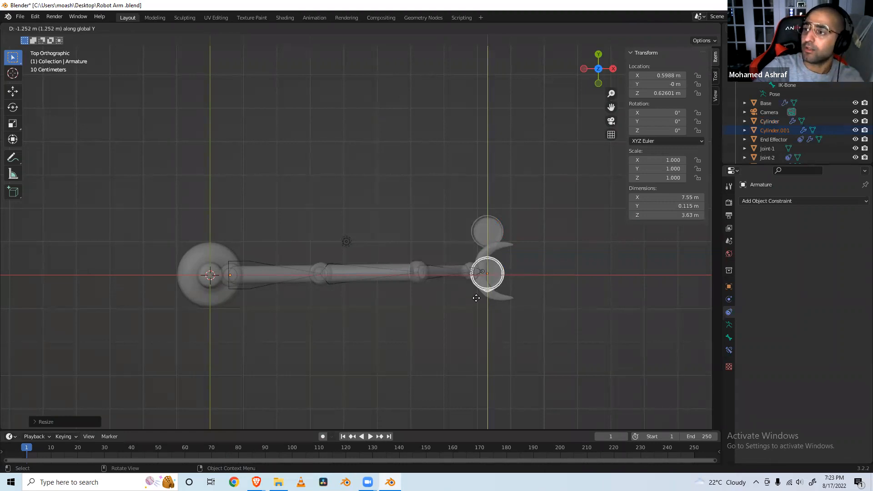
left_click(493, 364)
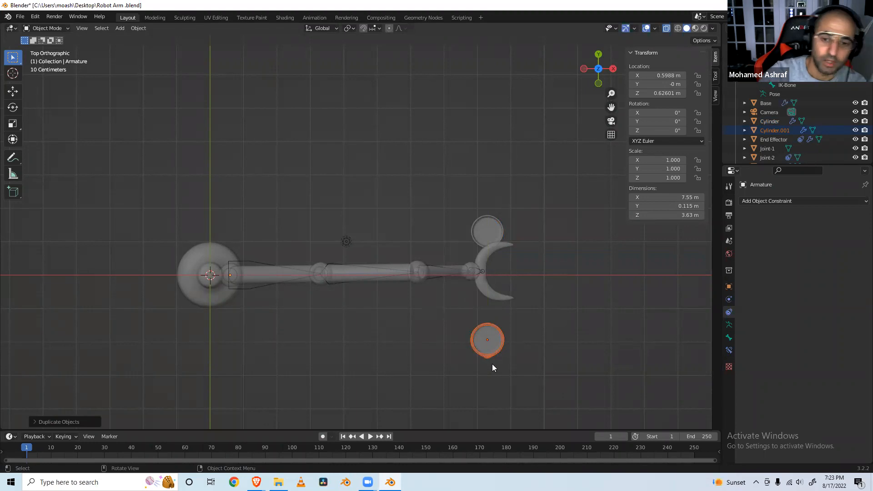
left_click(533, 343)
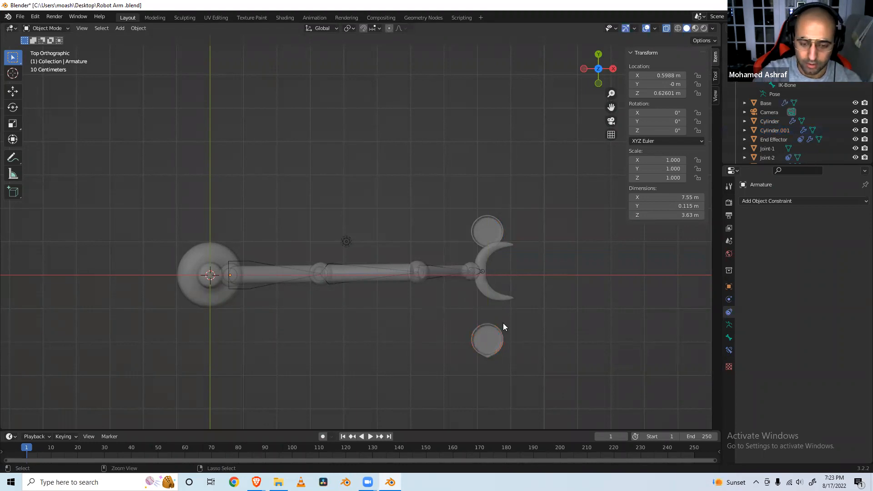
key("ctrl+s")
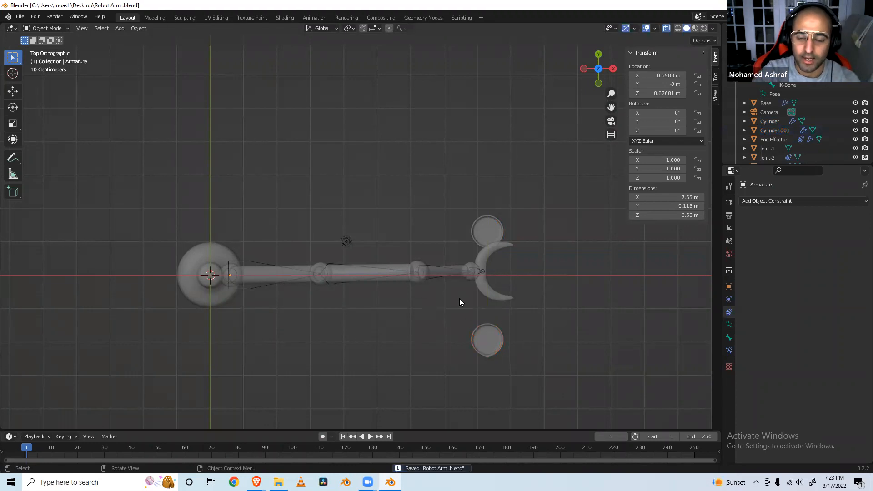
Enlarge the timeline area and set the scene's end frame to 480 in the output settings.
middle_click_drag(459, 299, 464, 216)
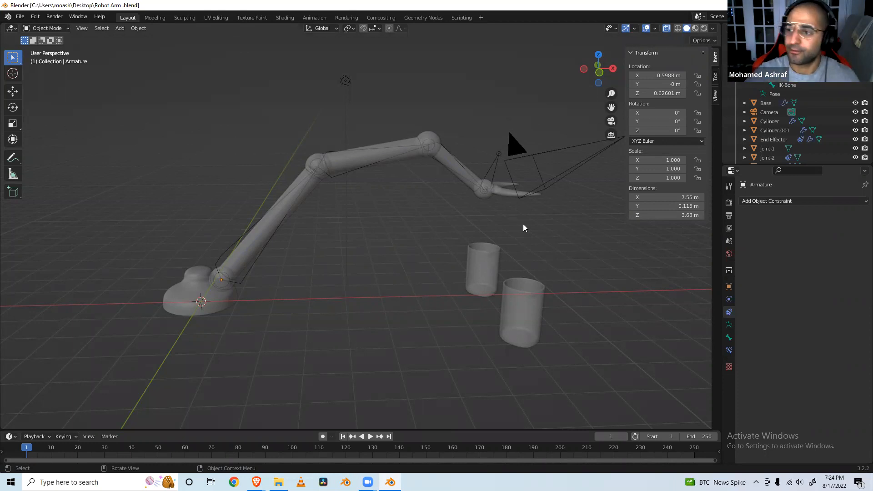
left_click_drag(286, 431, 298, 343)
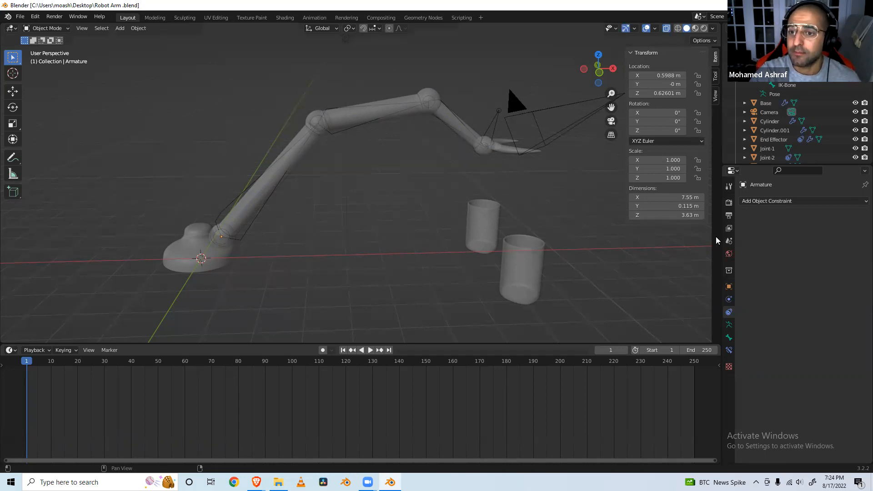
left_click(729, 215)
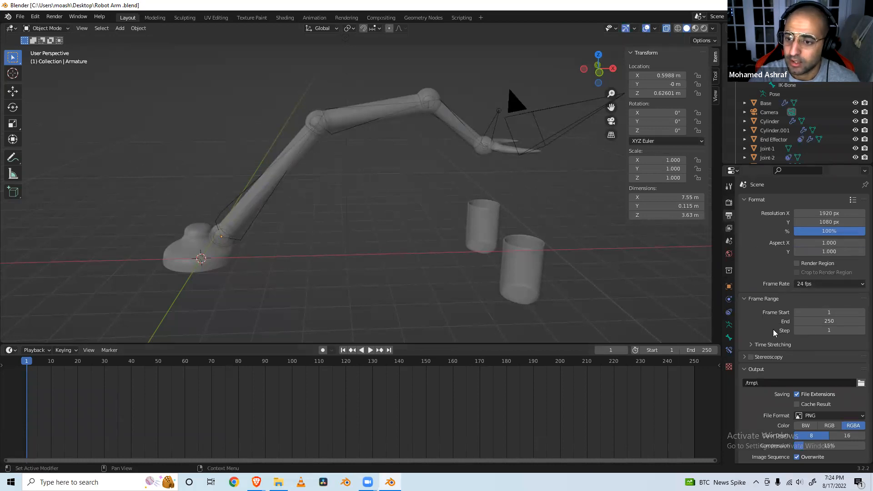
left_click(800, 284)
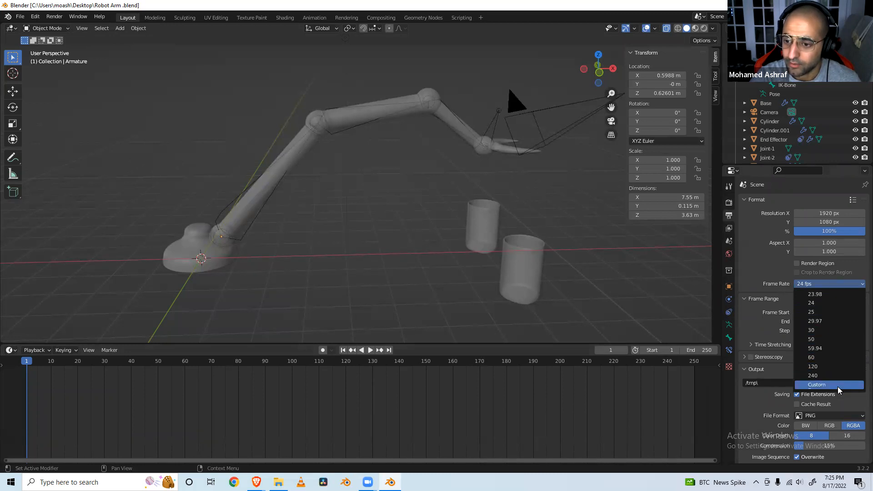
left_click(812, 282)
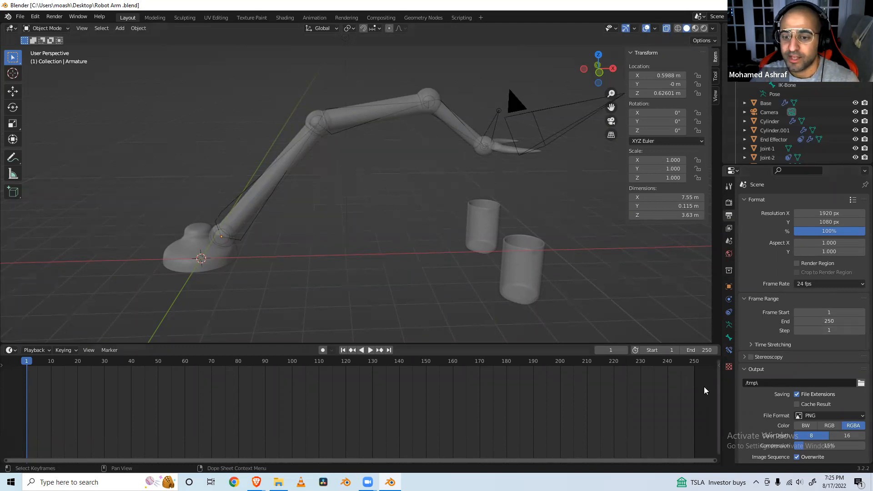
left_click(821, 321)
type("480")
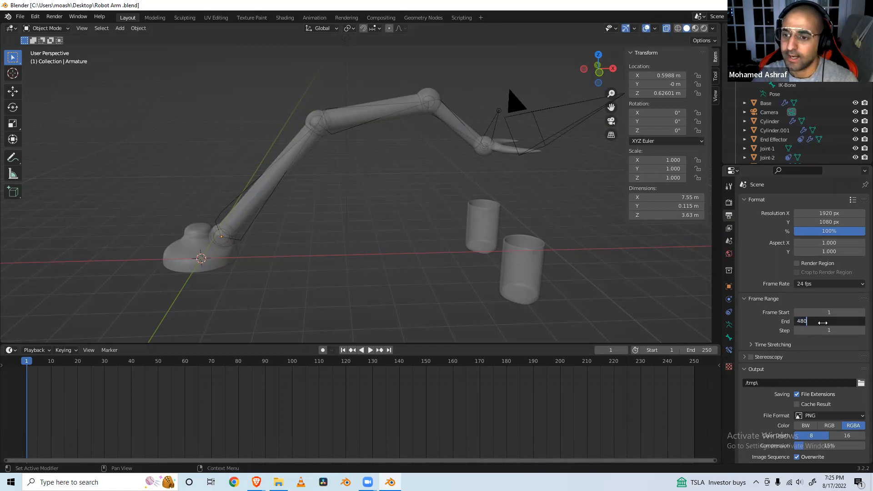
key("Return")
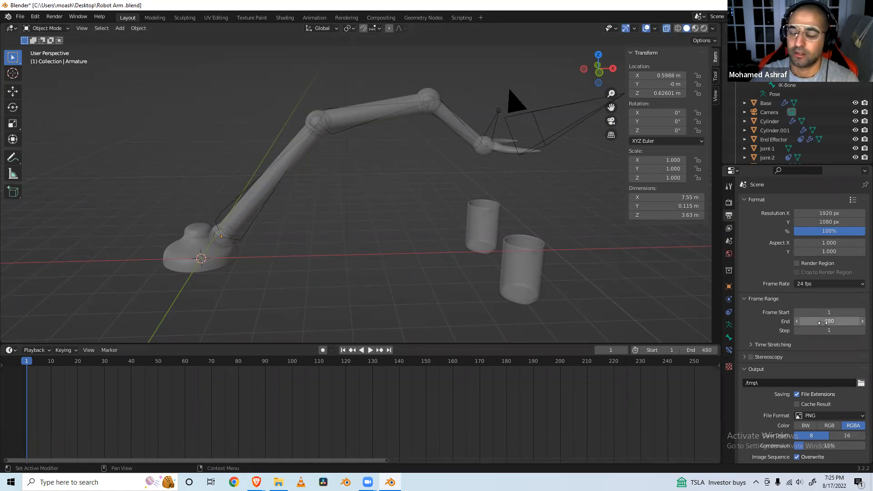
Fit the full 480-frame range in the timeline and set the current frame to 0.
scroll(410, 382, "right", 3, "ctrl")
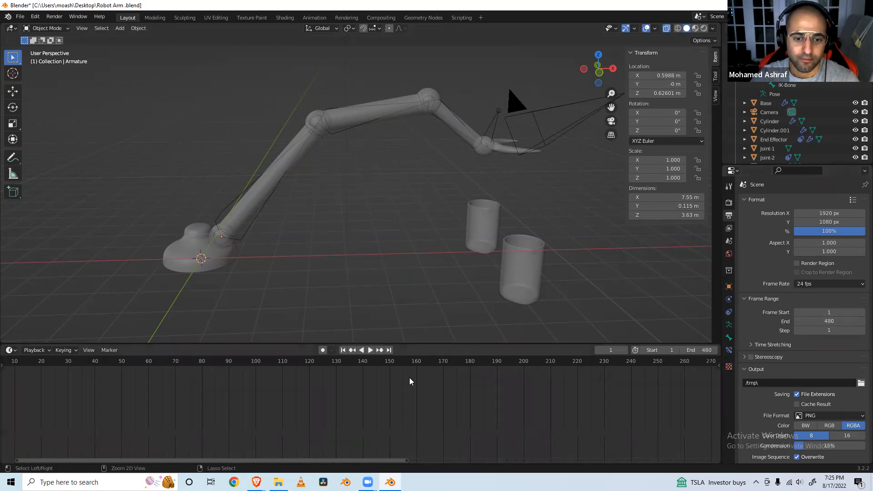
scroll(410, 378, "up", 2)
scroll(410, 378, "down", 1)
scroll(410, 378, "down", 2, "ctrl")
scroll(409, 378, "down", 4, "ctrl")
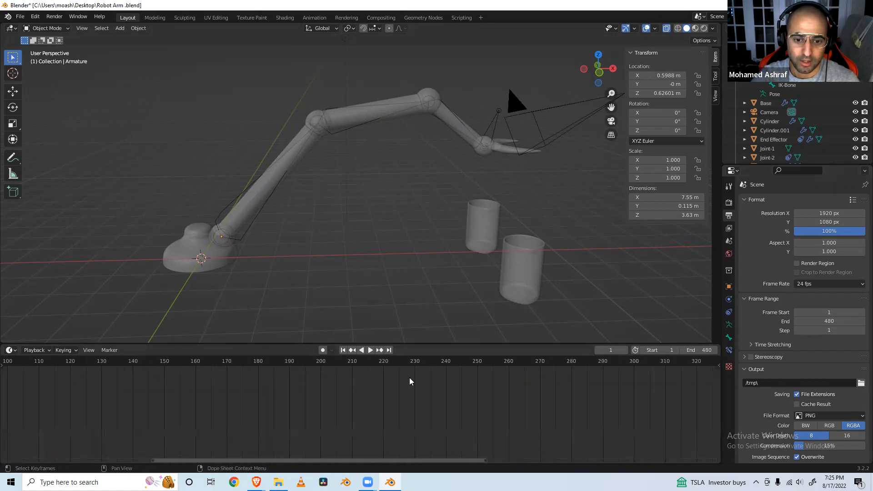
scroll(529, 392, "down", 5, "alt")
scroll(529, 392, "down", 5)
scroll(528, 393, "down", 2)
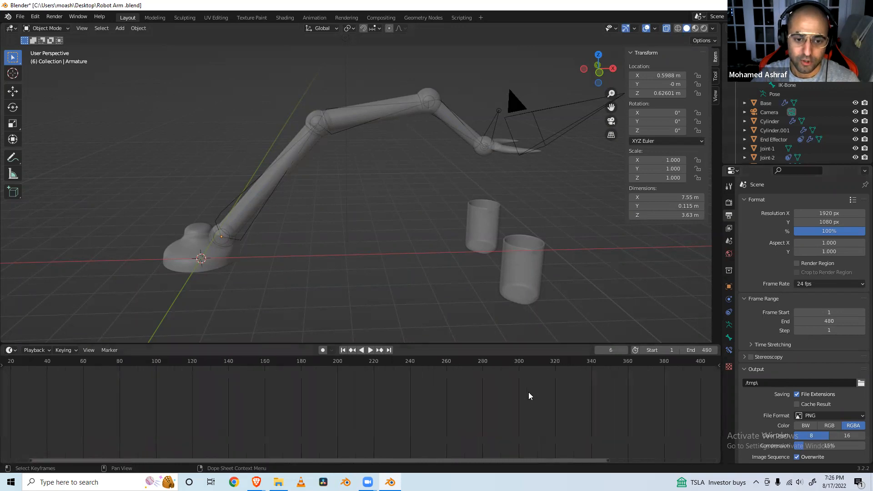
scroll(528, 396, "down", 3)
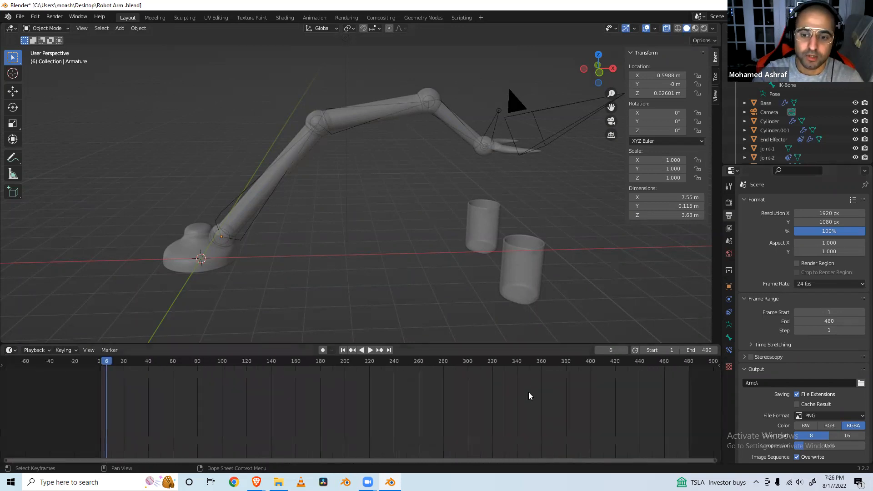
left_click_drag(126, 362, 97, 363)
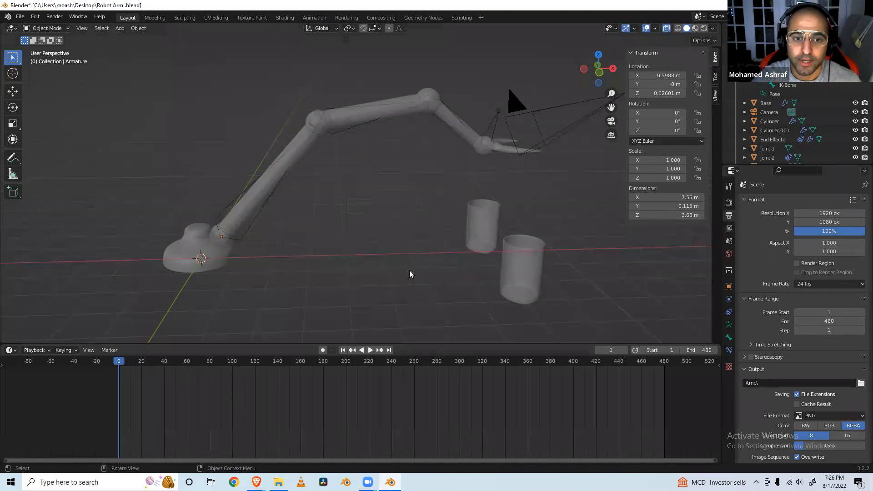
Select the armature in Object Mode and insert location, rotation and scale keyframes for it at frame 0.
middle_click_drag(409, 270, 436, 273)
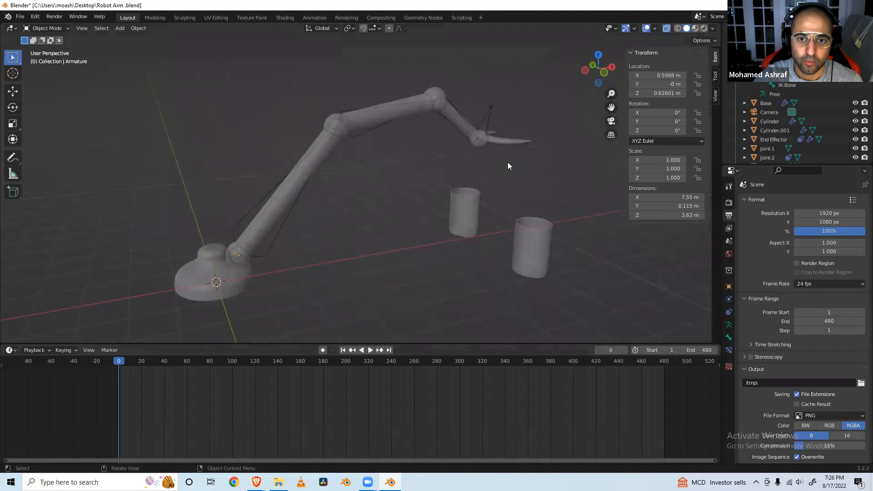
left_click(486, 116)
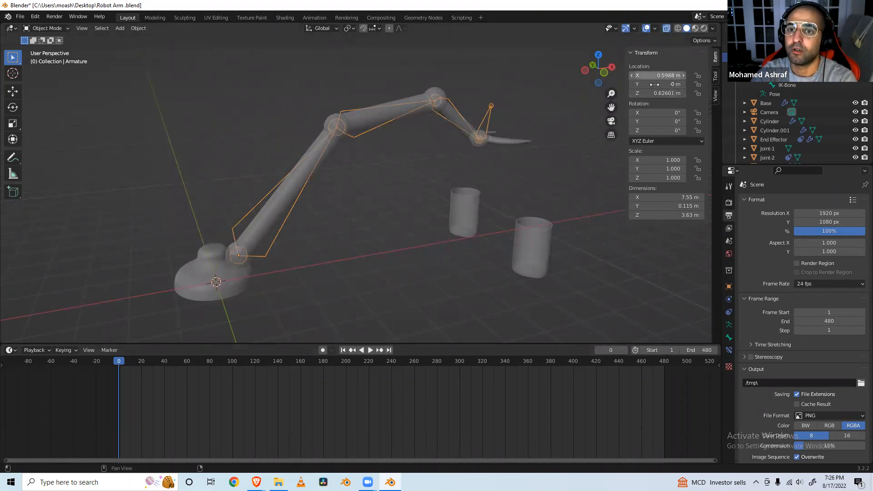
key("i")
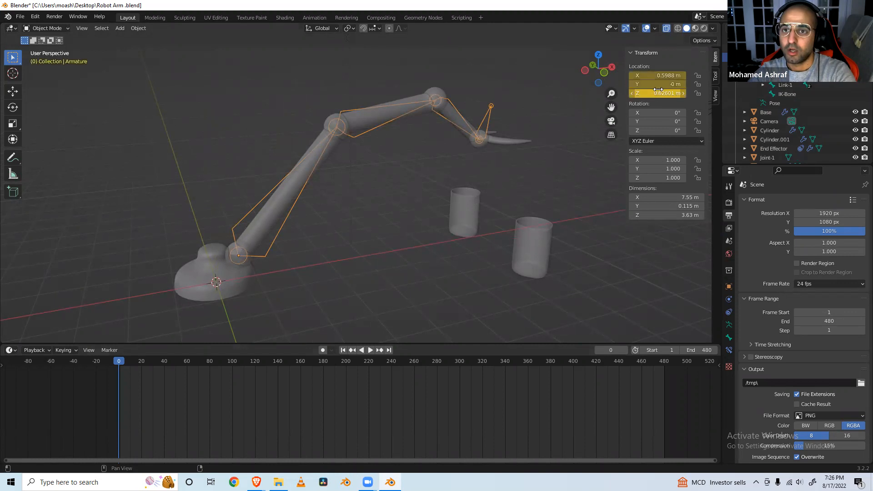
right_click(658, 89)
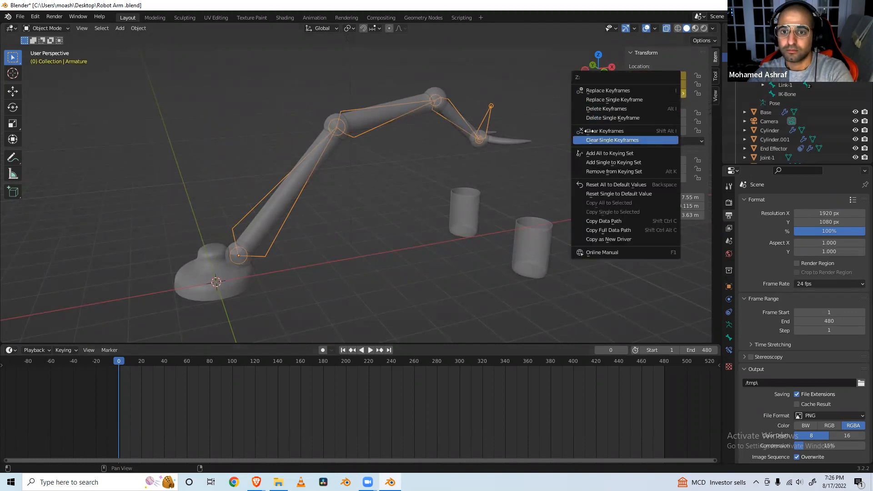
right_click(655, 122)
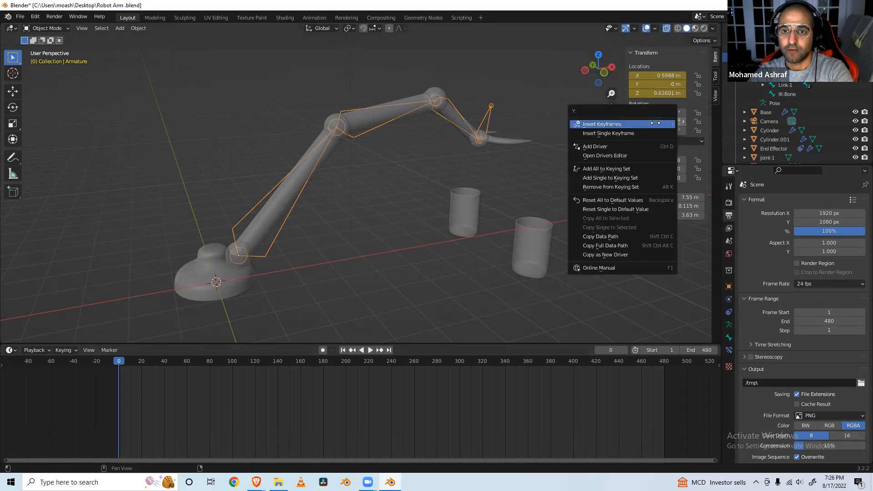
left_click(655, 124)
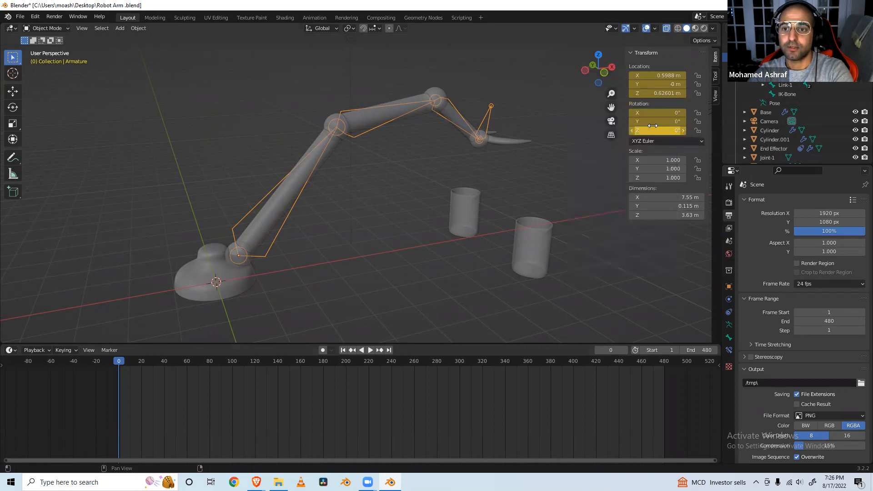
right_click(654, 167)
left_click(654, 166)
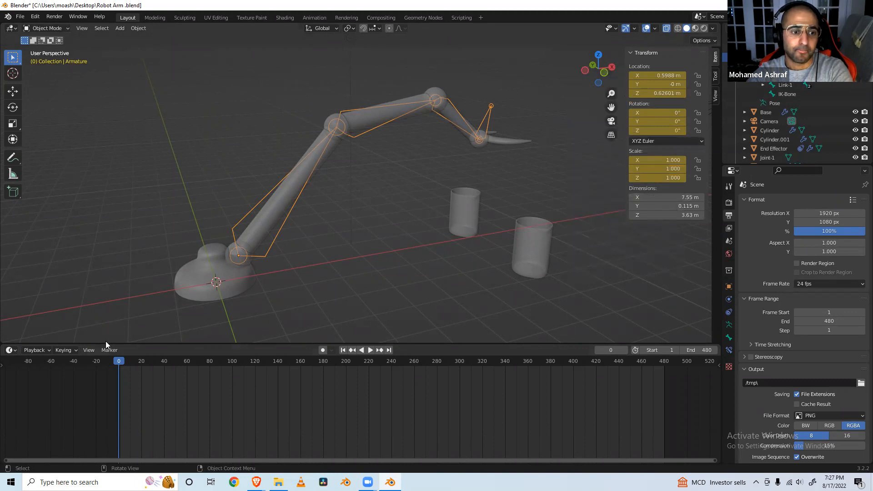
Switch the armature to Pose Mode and insert location, rotation and scale keyframes for IK-Bone at frame 0.
left_click(66, 28)
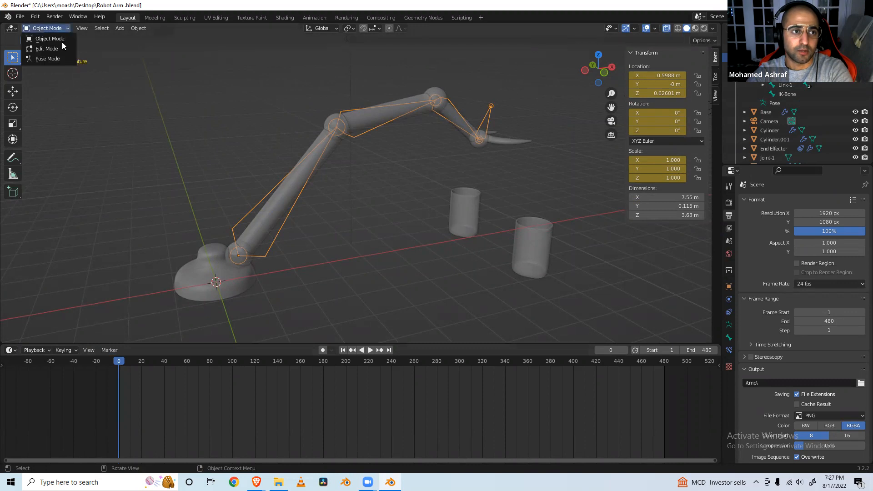
left_click(48, 59)
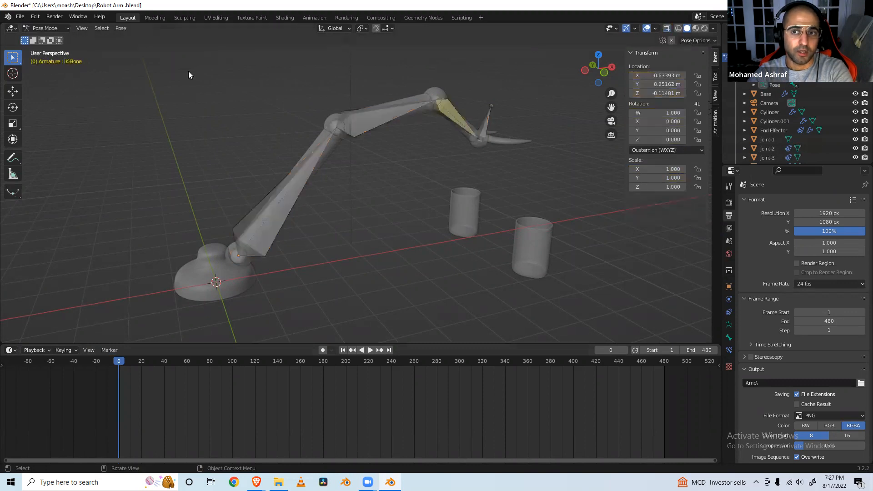
right_click(646, 75)
left_click(646, 73)
right_click(677, 122)
left_click(677, 122)
right_click(667, 169)
left_click(667, 170)
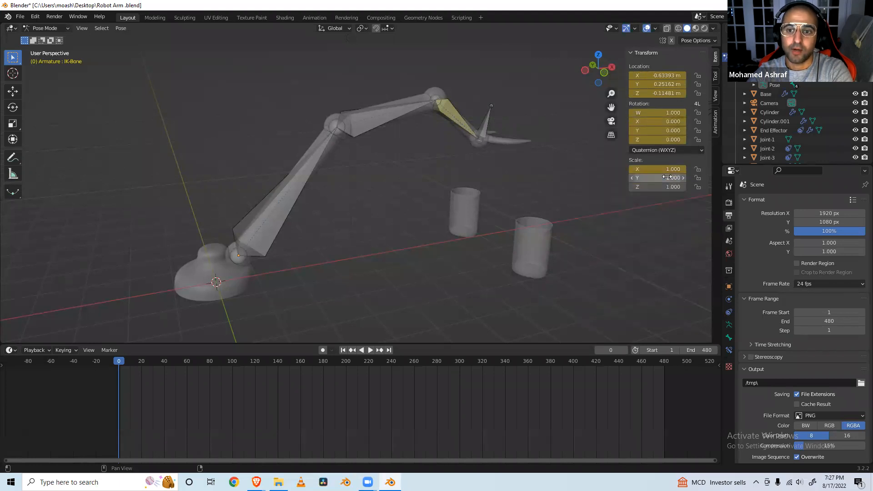
right_click(667, 175)
left_click(664, 167)
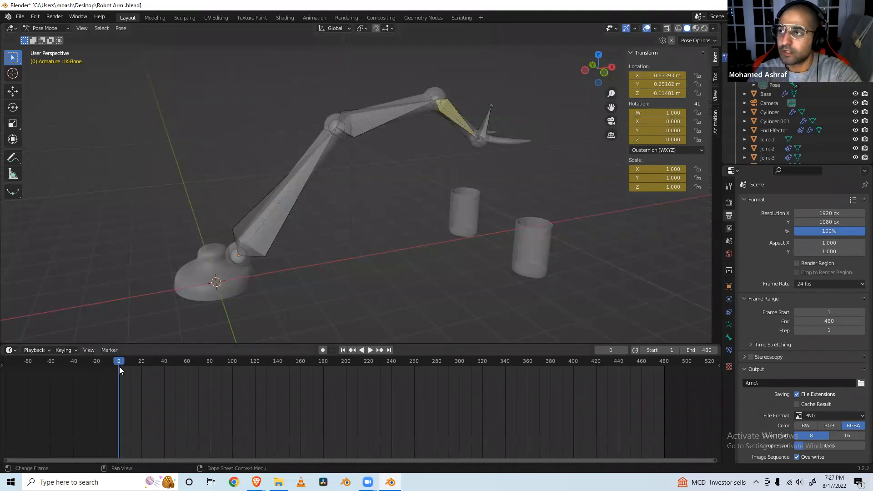
Play the animation briefly, stop it, and set the current frame to 48.
middle_click_drag(492, 194, 473, 217)
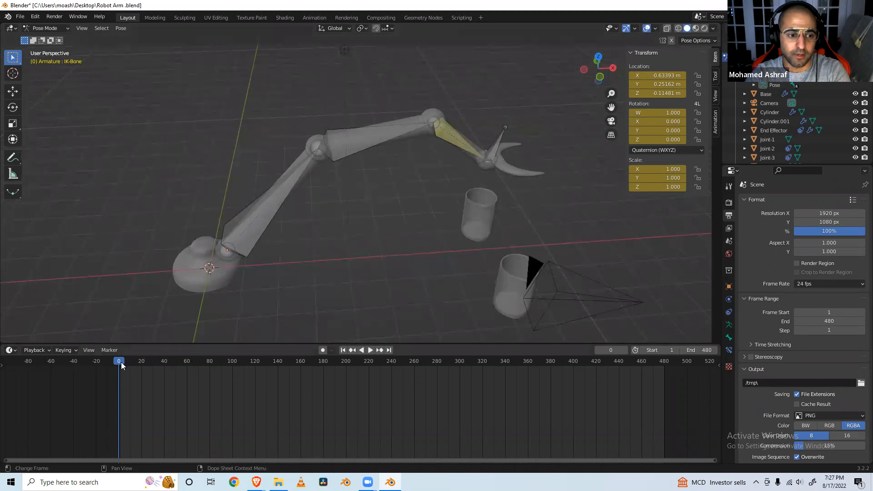
key("space")
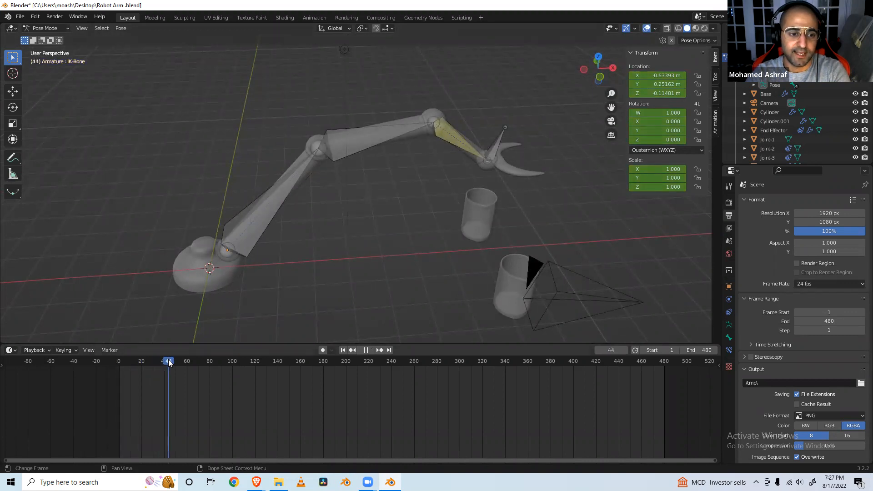
key("space")
left_click(174, 367)
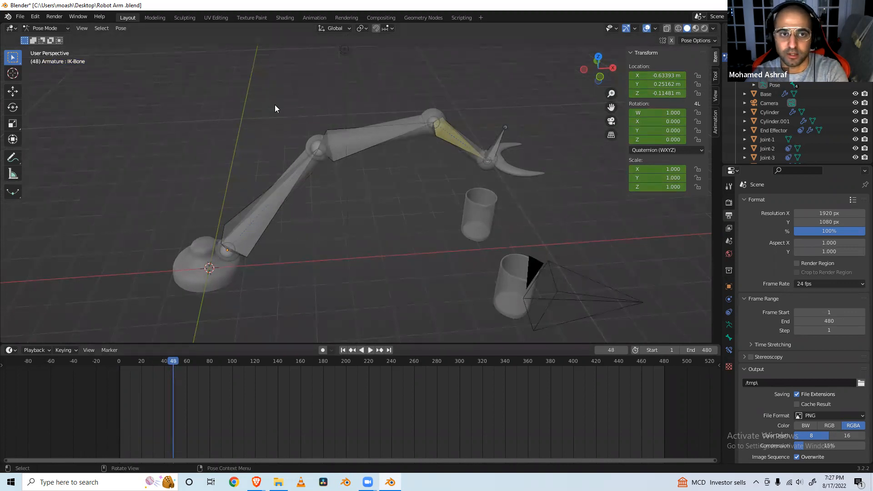
In top view, move IK-Bone about 1.4 m so the gripper lines up with the beaker on the positive Y side.
left_click(90, 28)
mouse_move(109, 133)
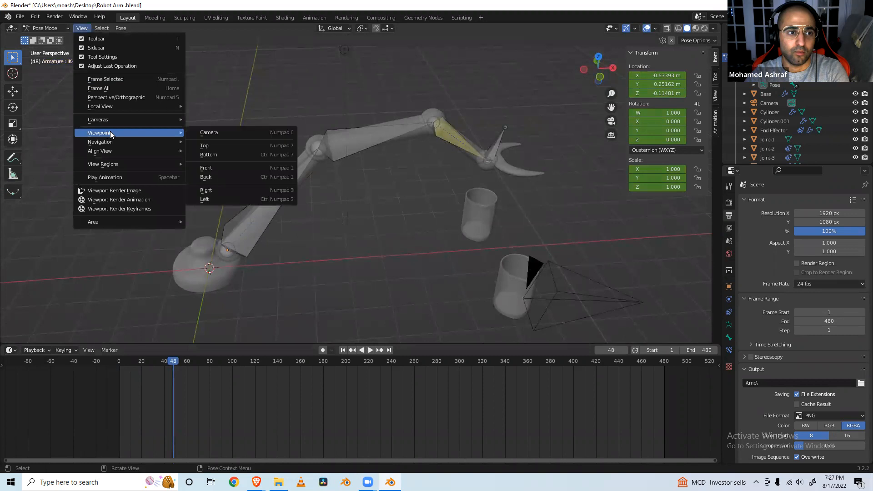
left_click(227, 147)
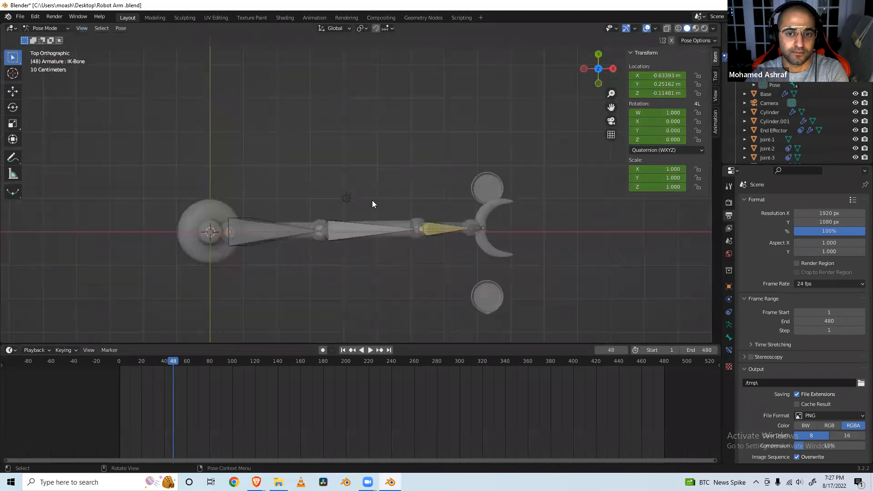
left_click(479, 225)
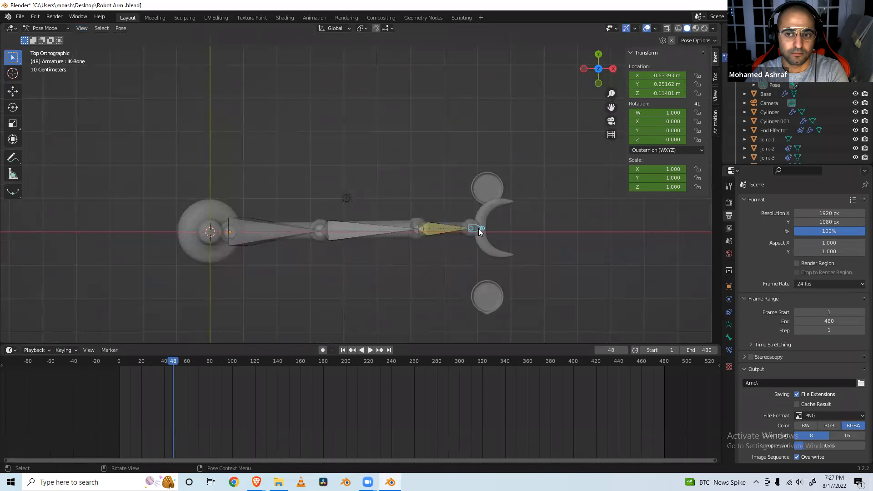
key("g")
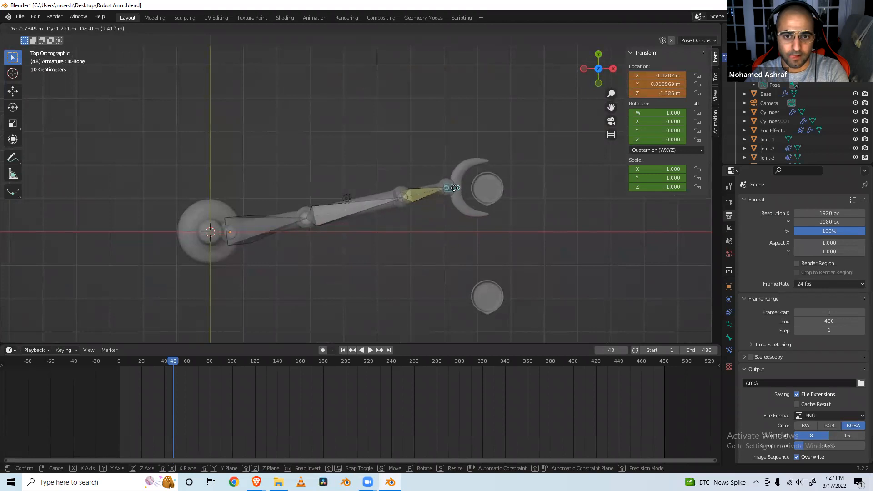
left_click(455, 188)
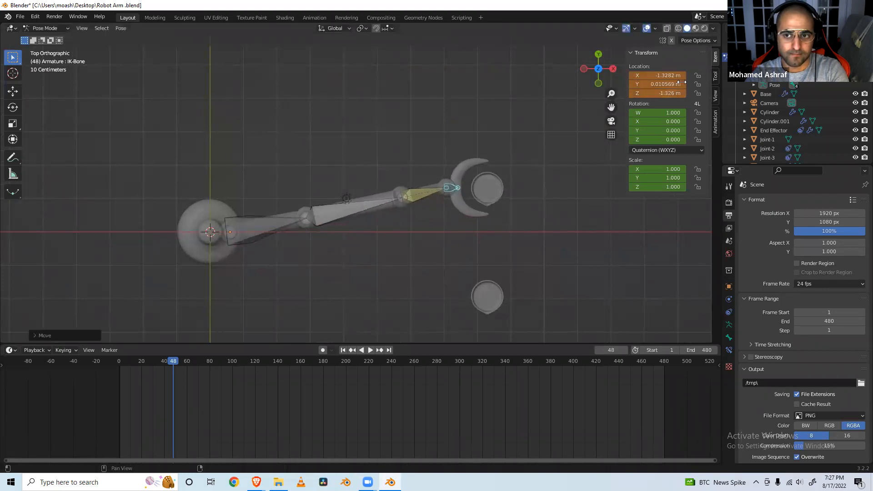
Insert location and rotation keyframes for IK-Bone at frame 48.
key("i")
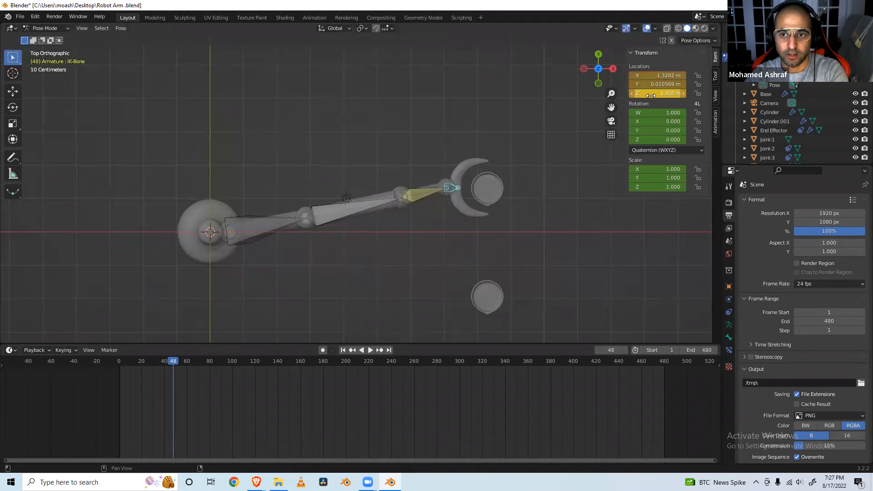
right_click(650, 95)
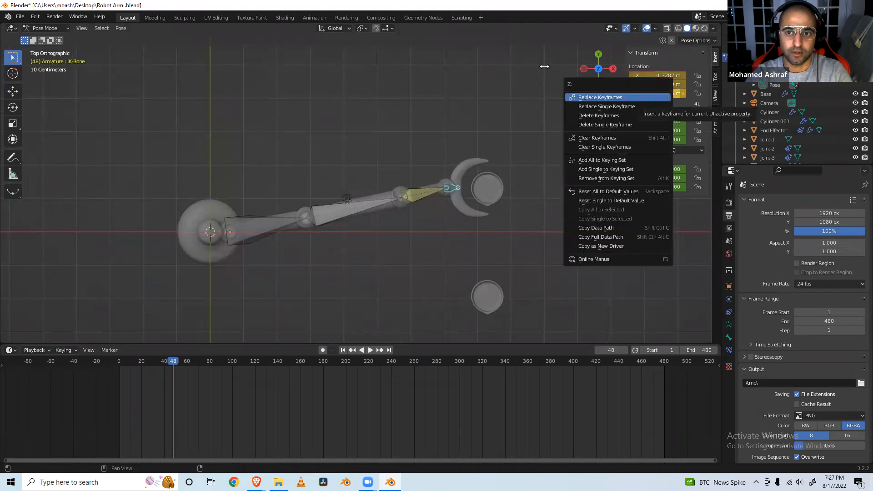
right_click(645, 132)
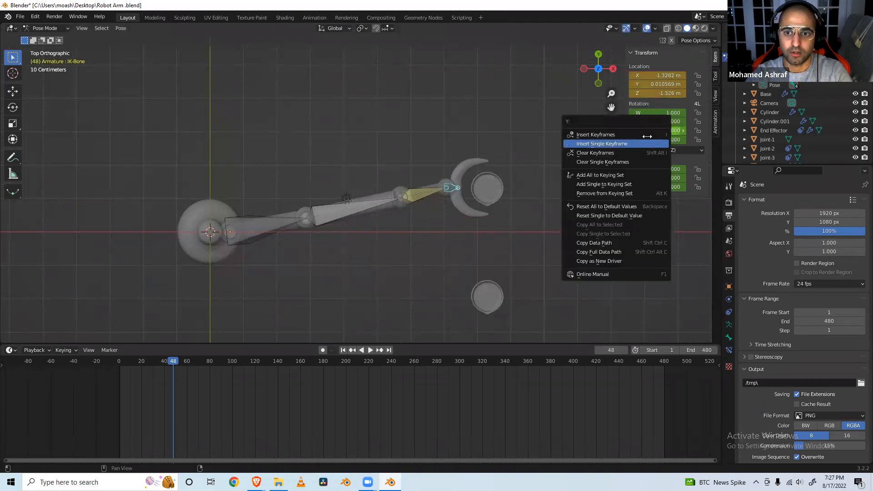
left_click(646, 134)
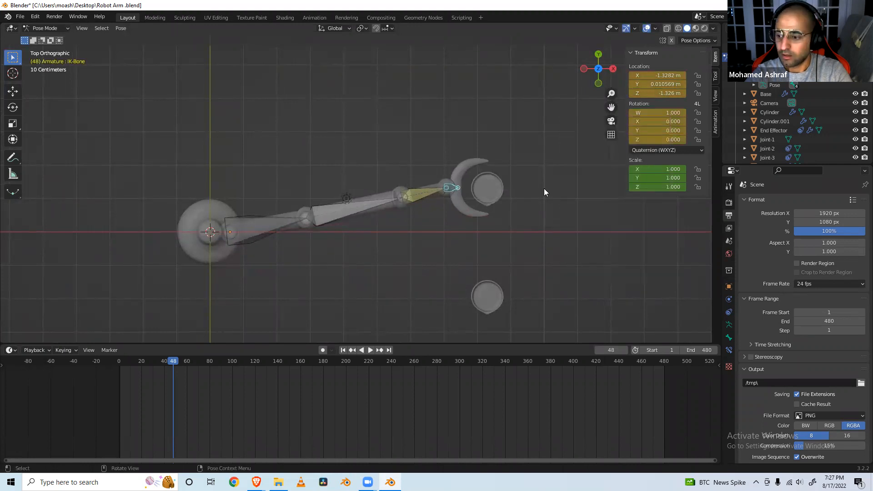
middle_click_drag(421, 244, 421, 164)
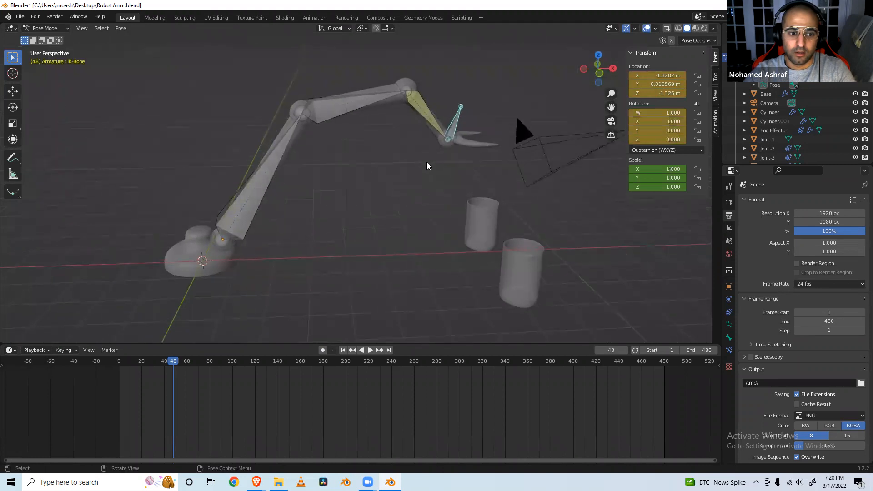
left_click(68, 28)
left_click(58, 40)
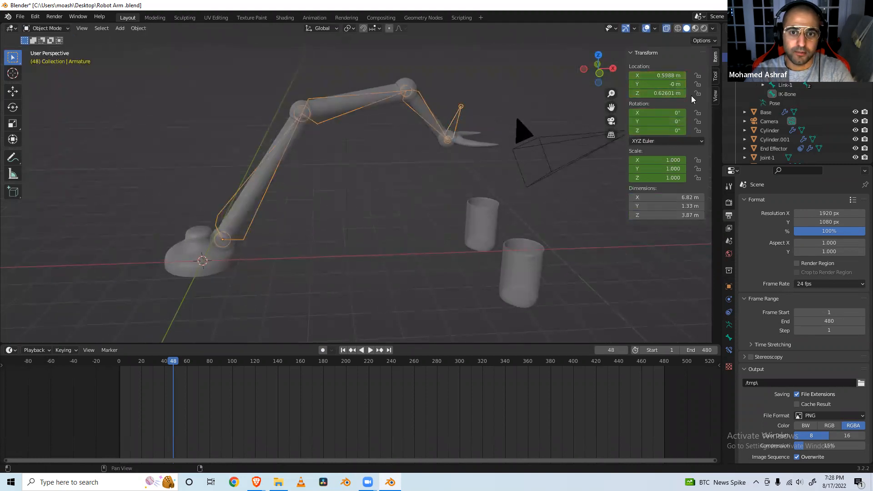
right_click(646, 75)
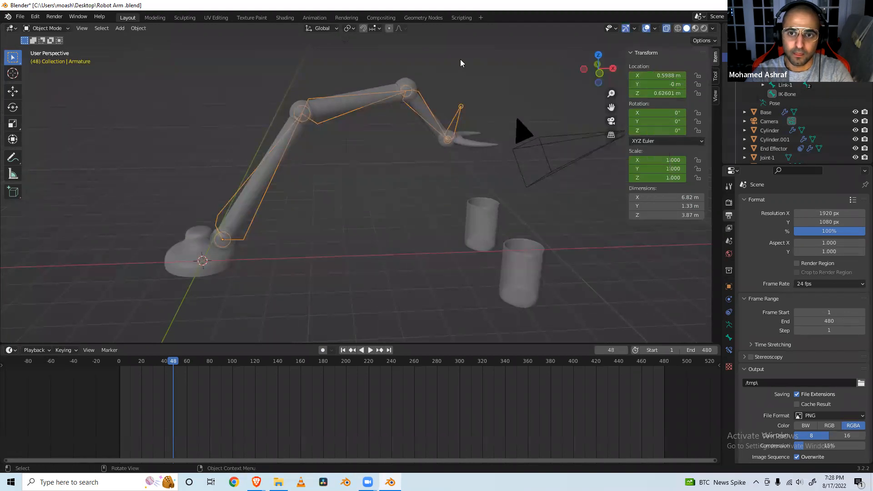
left_click(66, 30)
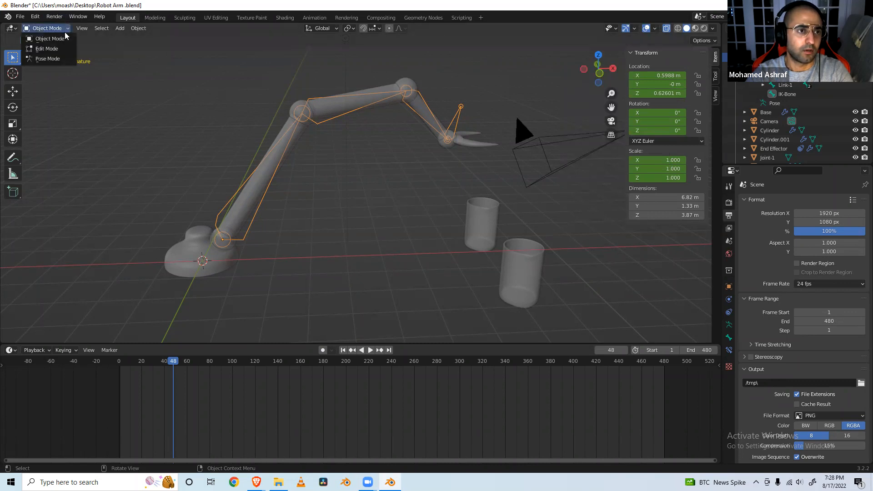
left_click(48, 59)
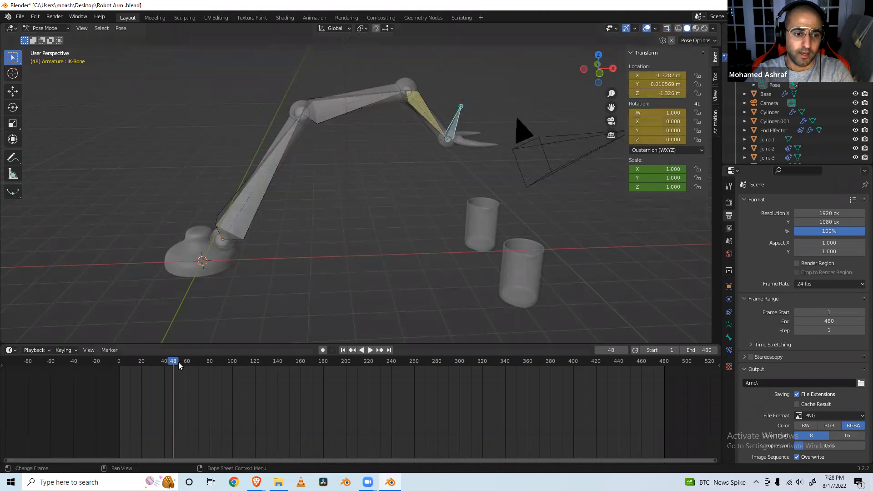
Advance the animation and set the current frame to 96.
key("space")
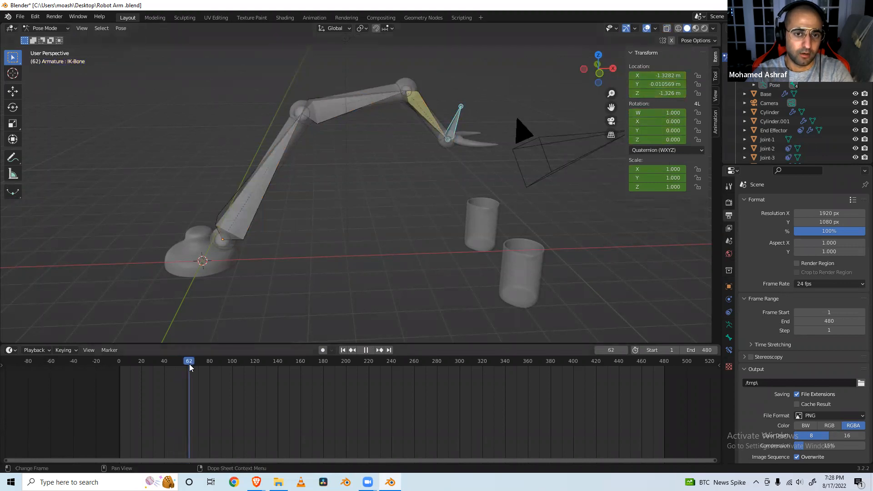
left_click_drag(198, 366, 225, 368)
key("space")
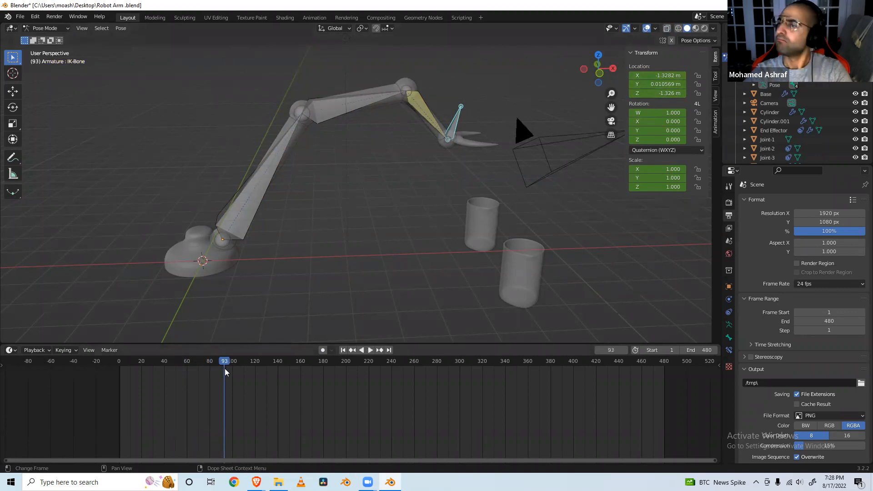
key("Right")
key("Right")
key("Right")
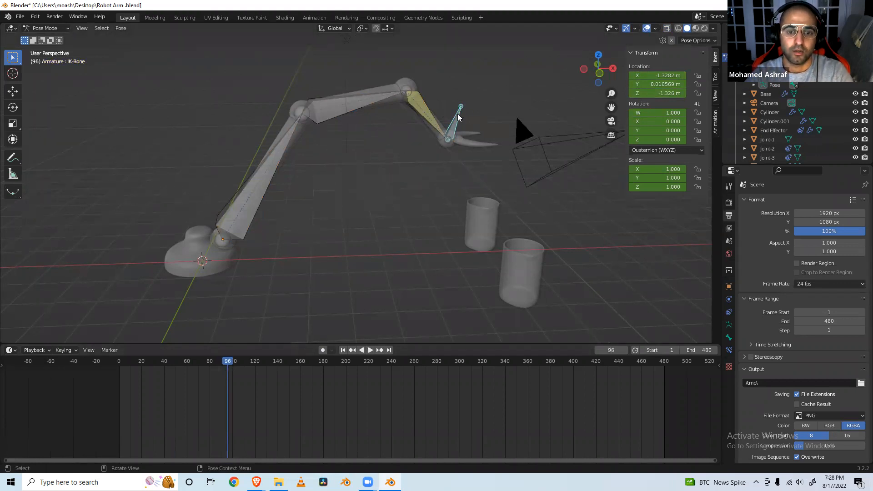
Lower IK-Bone about 2.98 m along Z, shift it about 0.13 m along X to the beaker, and keyframe its location.
key("g")
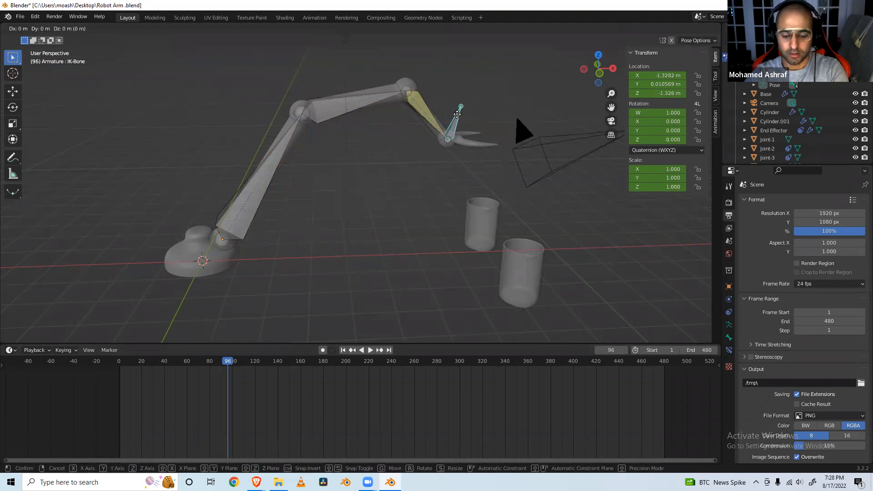
key("z")
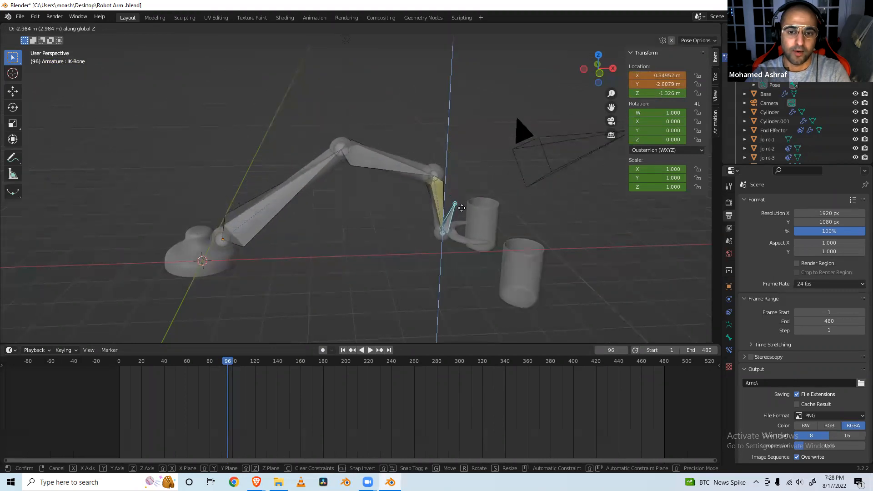
left_click(461, 208)
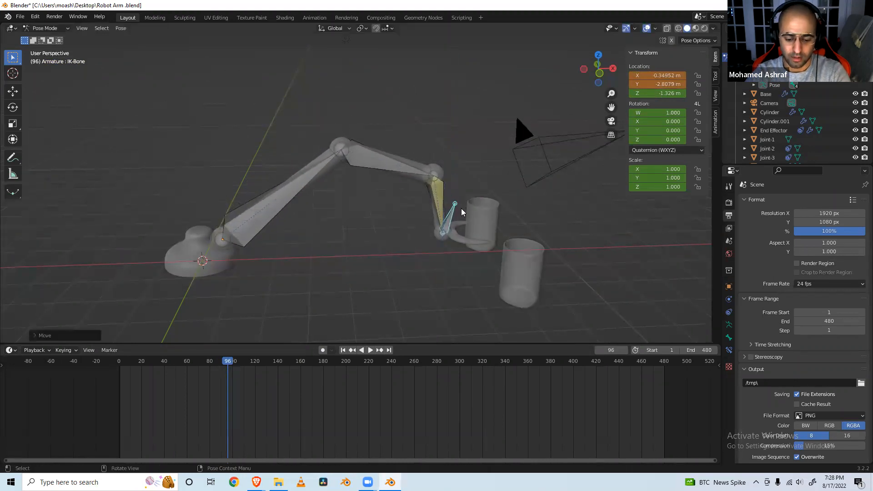
key("g")
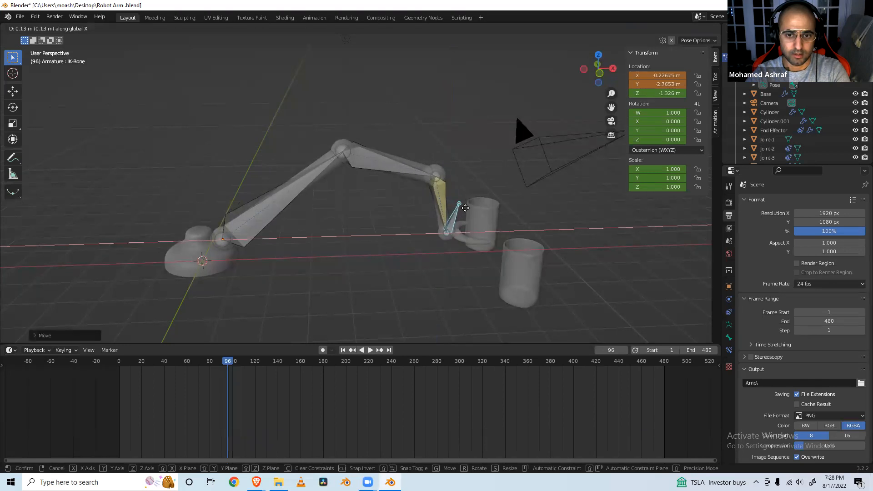
left_click(467, 209)
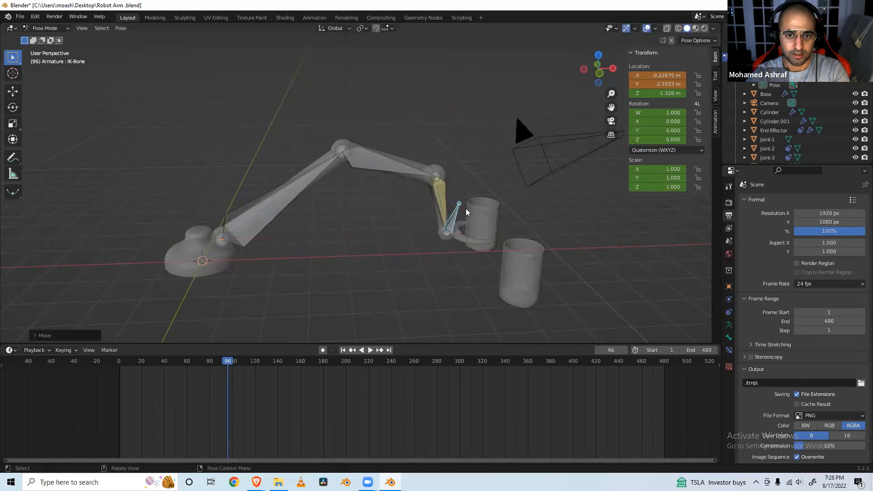
right_click(665, 81)
left_click(665, 81)
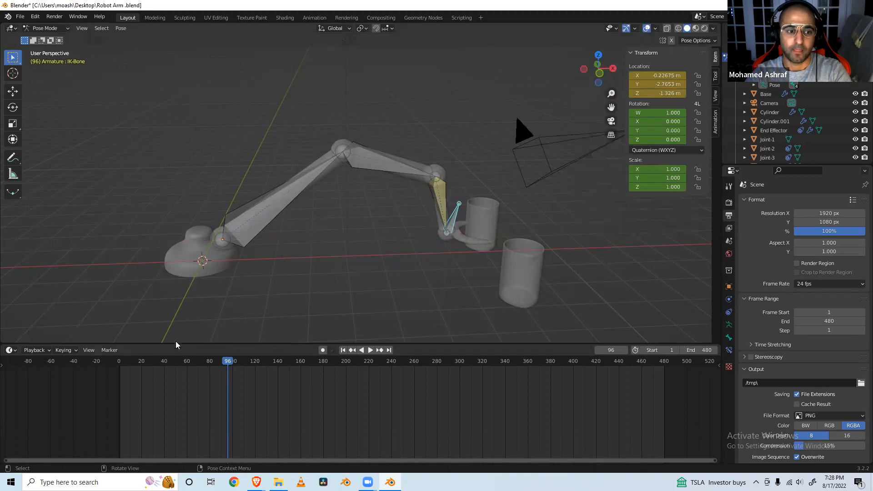
Play the animation from frame 0 past the last keyframes, stop it, and save the file.
left_click(118, 360)
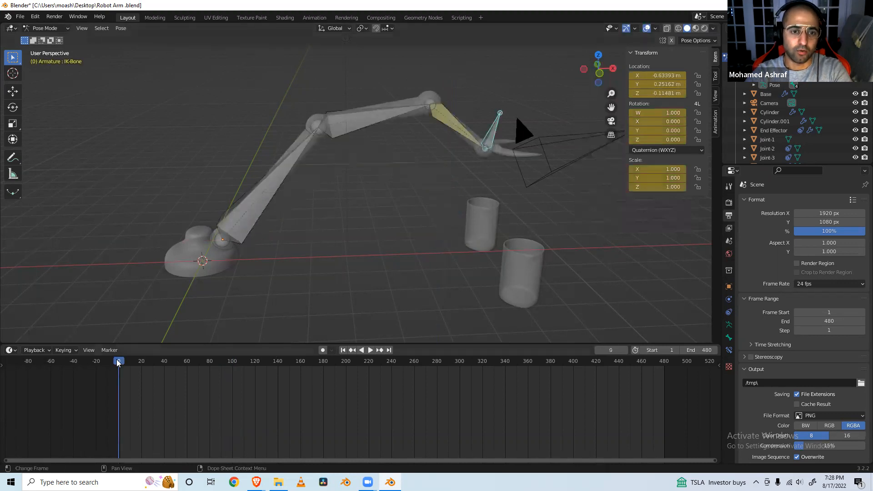
key("space")
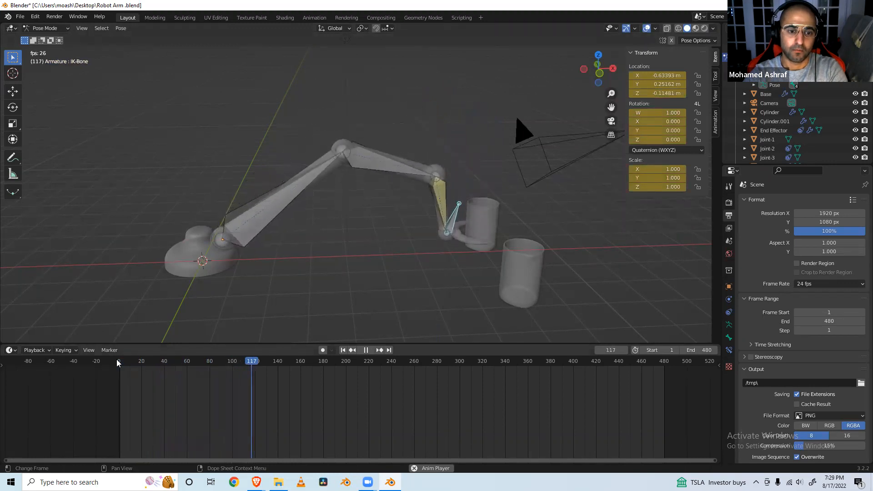
key("space")
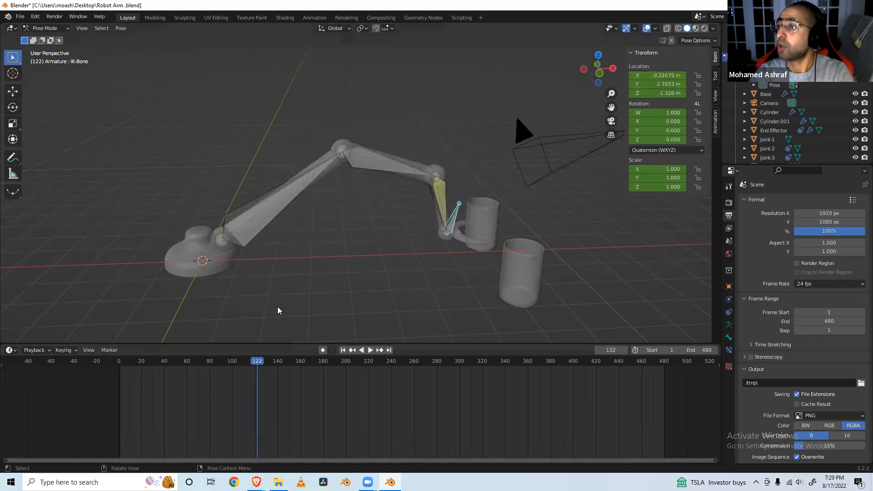
key("ctrl")
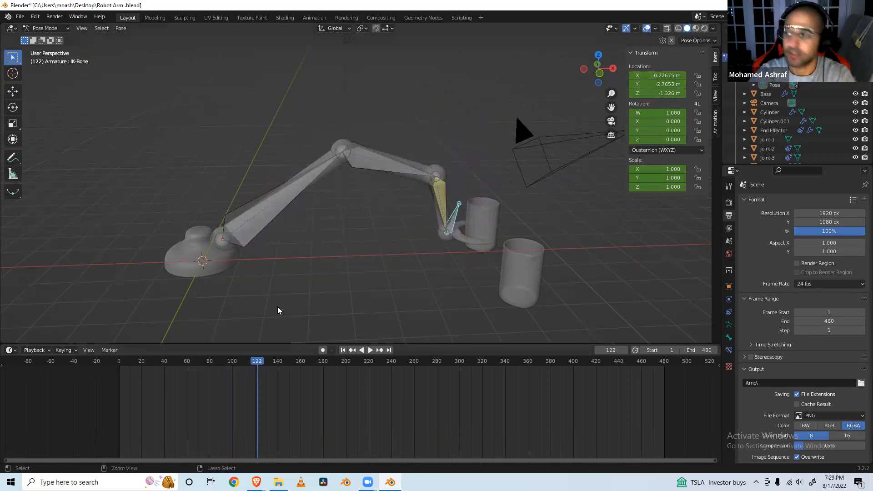
key("ctrl+s")
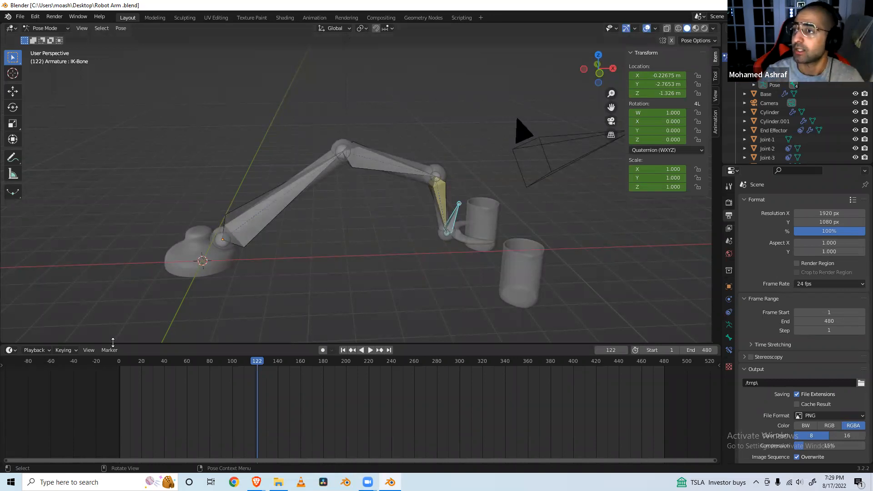
Change the timeline area to the Graph Editor.
left_click(10, 350)
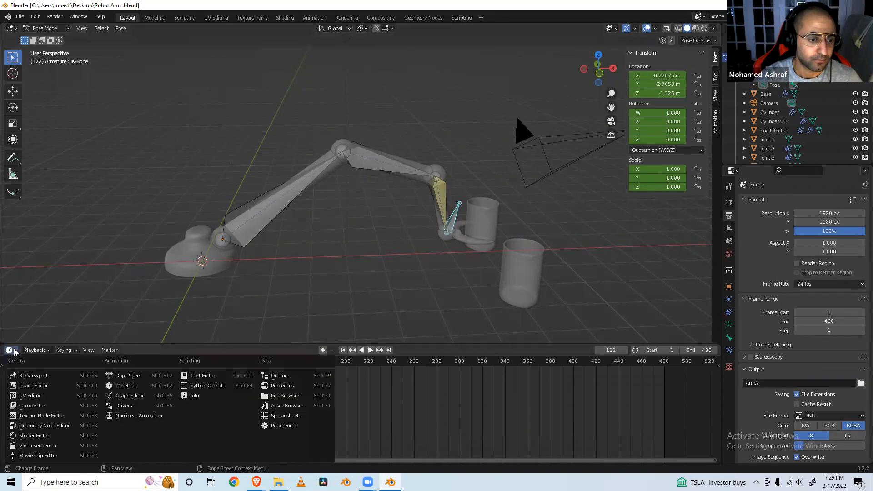
left_click(10, 350)
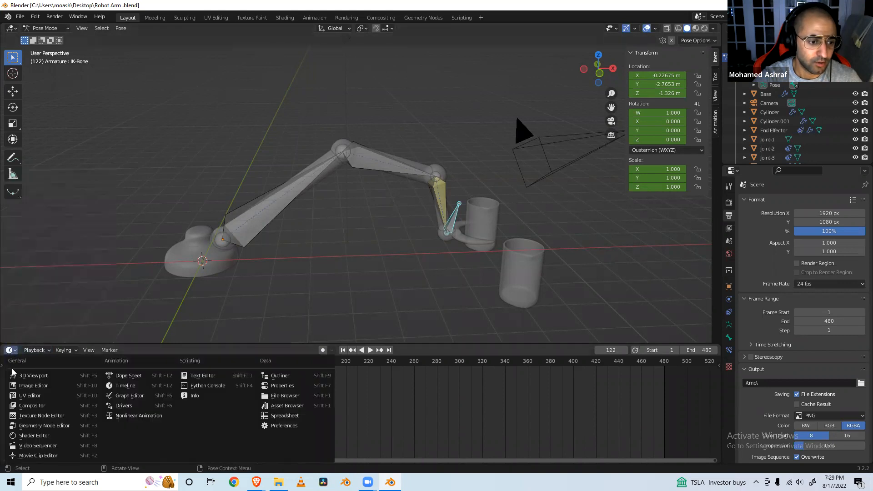
left_click(116, 396)
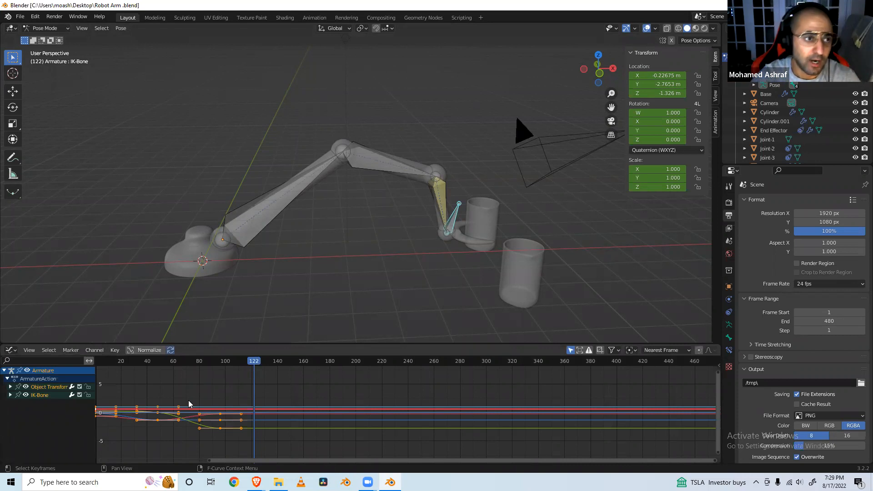
Examine the armature's Object Transforms channels, isolating the Z Location curve, and collapse the group again.
left_click(11, 387)
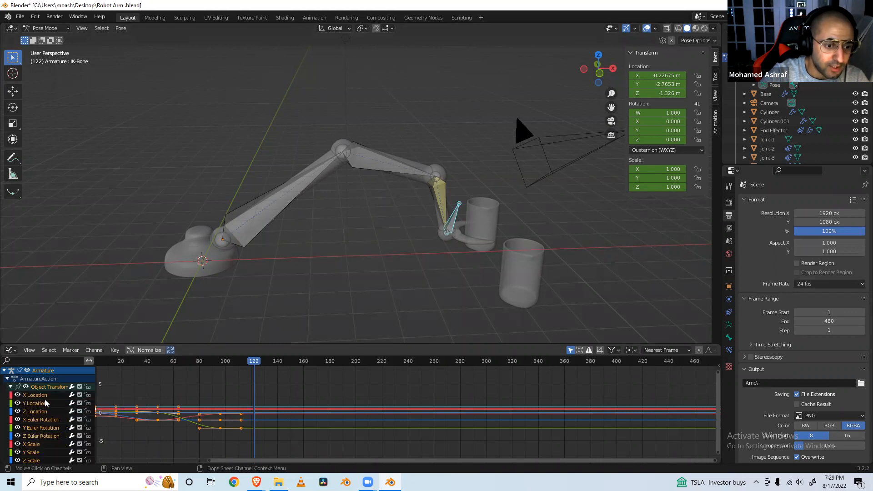
left_click(31, 411)
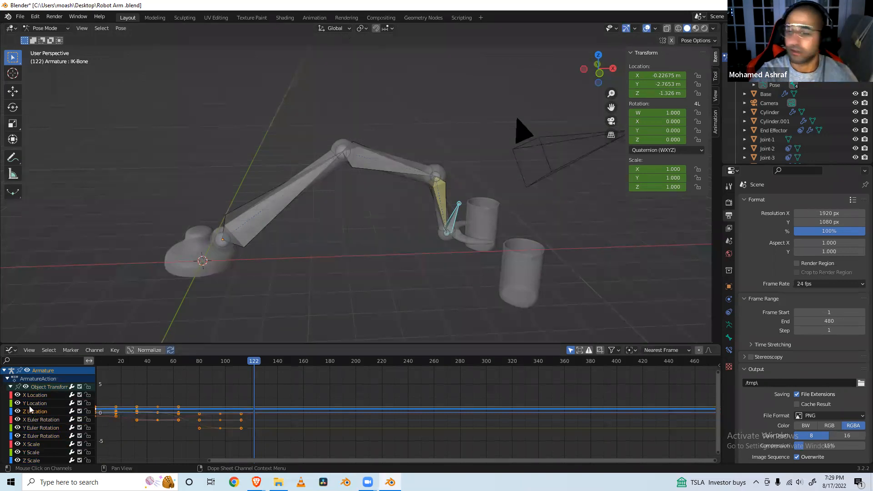
left_click(10, 387)
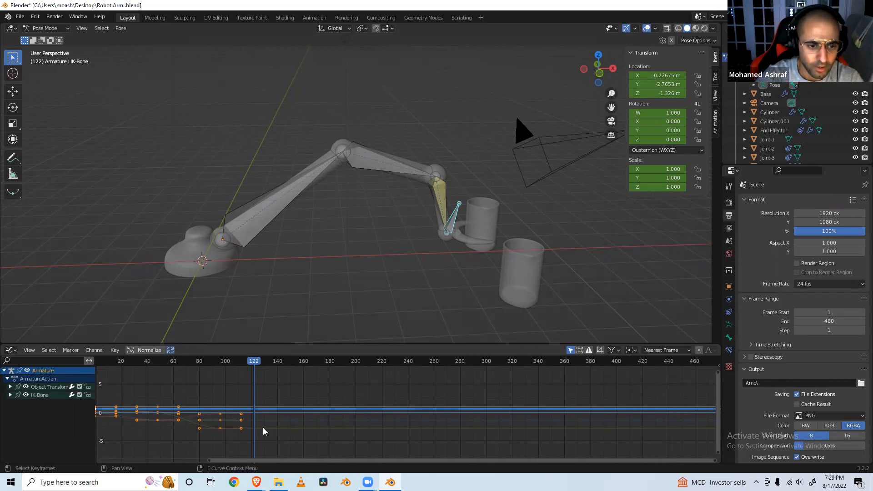
Step the current frame back to the keyframe at frame 96.
mouse_move(253, 359)
left_mouse_down()
mouse_move(272, 367)
mouse_move(240, 366)
left_mouse_up()
key("Left")
key("Left")
key("Left")
key("Left")
key("Left")
key("Left")
key("Left")
key("Left")
key("Left")
key("Left")
key("Left")
key("Left")
key("Left")
key("Left")
key("Left")
key("Left")
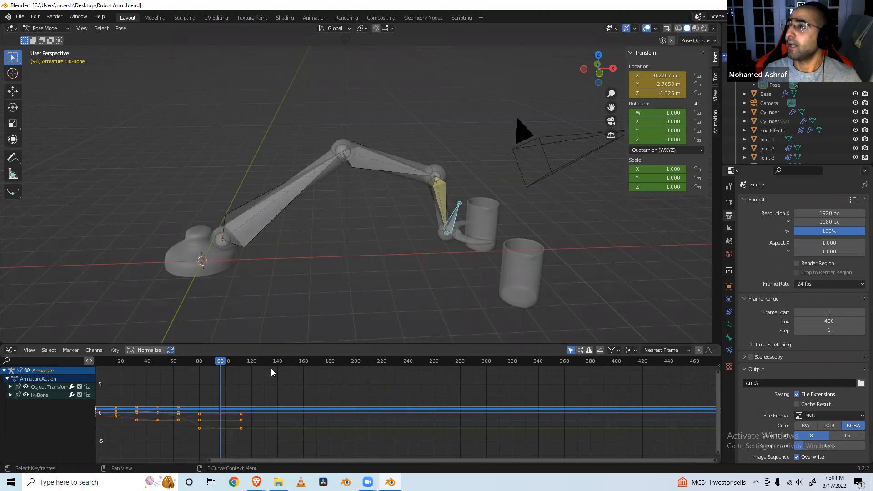
left_click(315, 361)
key("Left")
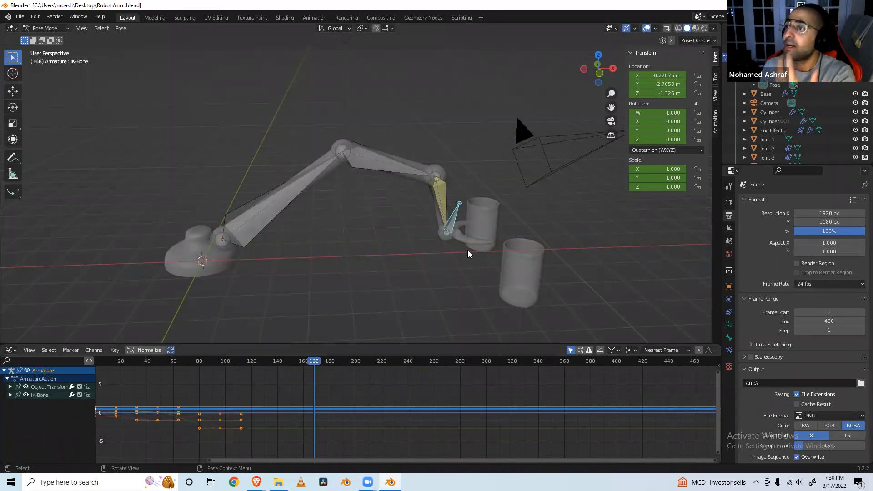
left_click(452, 213)
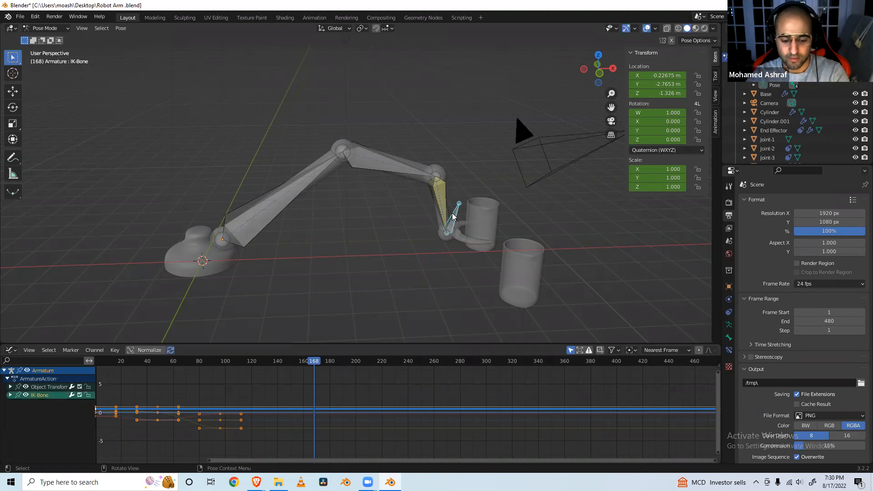
key("g")
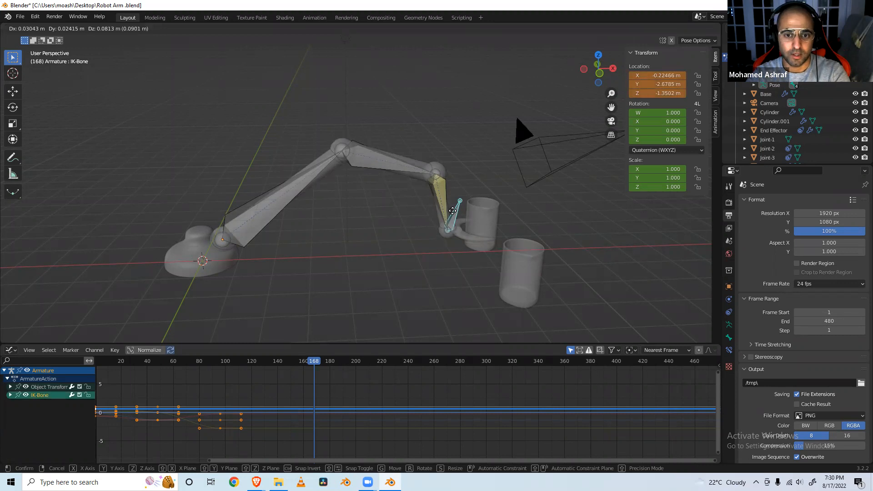
left_click(451, 222)
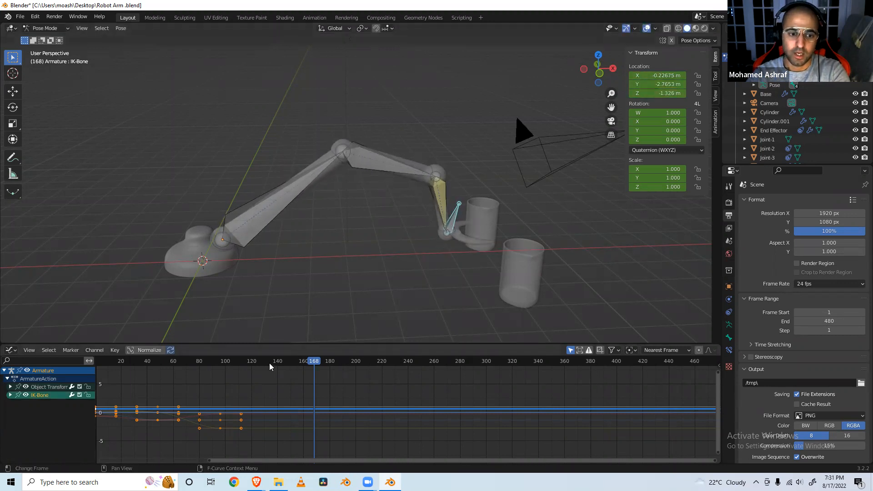
Return to the keyframe at frame 96, play the animation from there and stop it at frame 120.
left_click(221, 362)
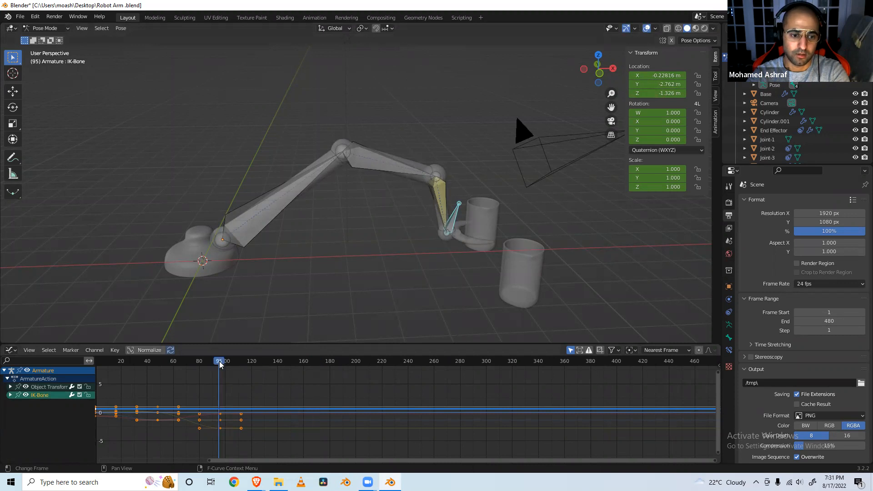
key("Left")
key("Left")
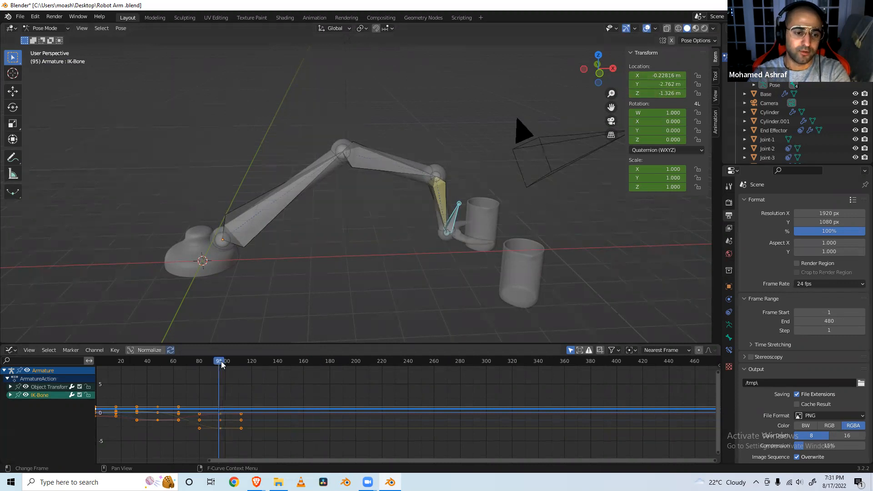
key("Right")
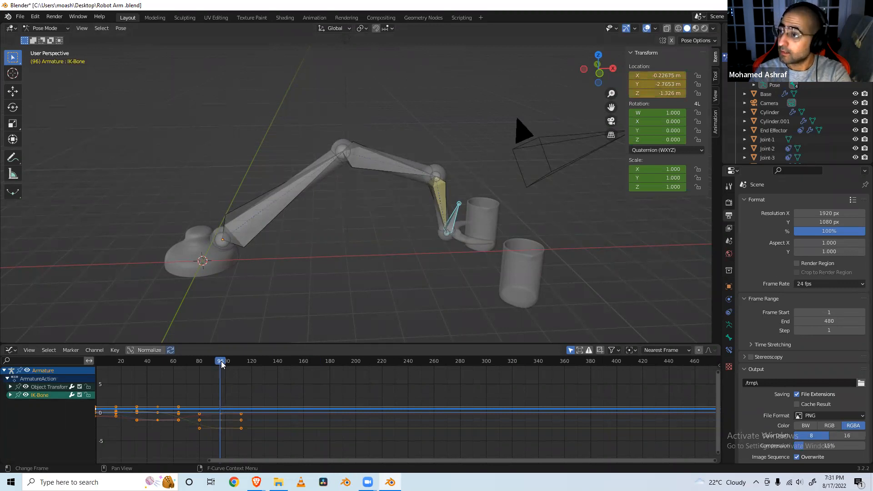
key("space")
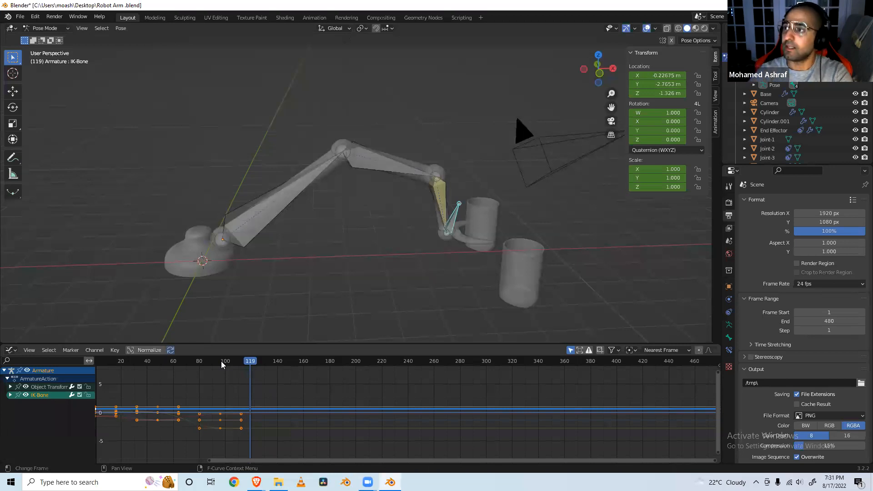
key("space")
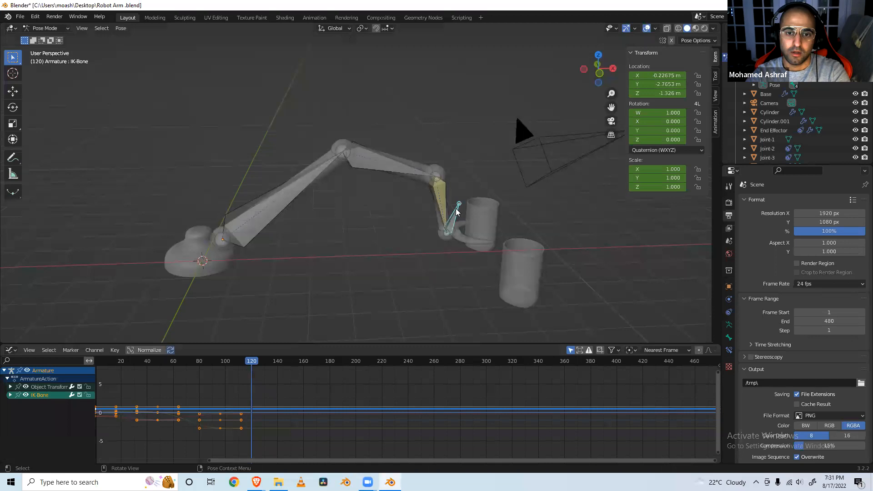
Insert keyframes for the IK bone's location and rotation at frame 120.
right_click(652, 88)
left_click(651, 88)
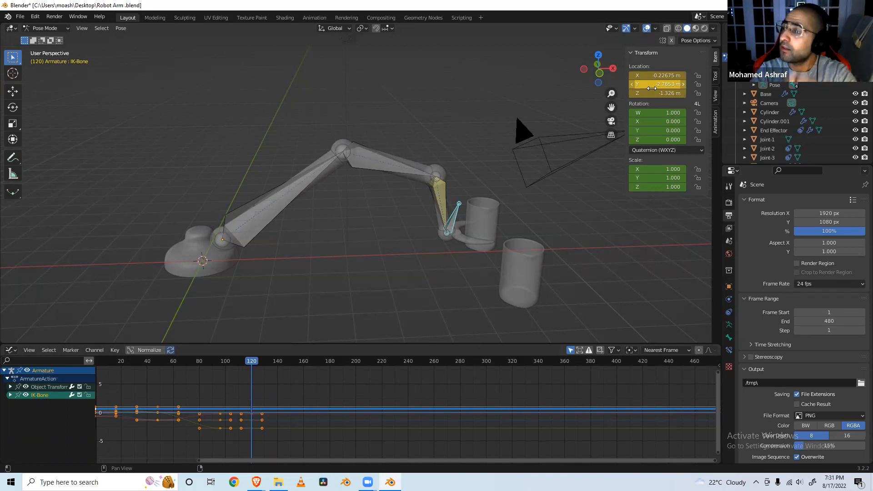
right_click(651, 113)
left_click(651, 113)
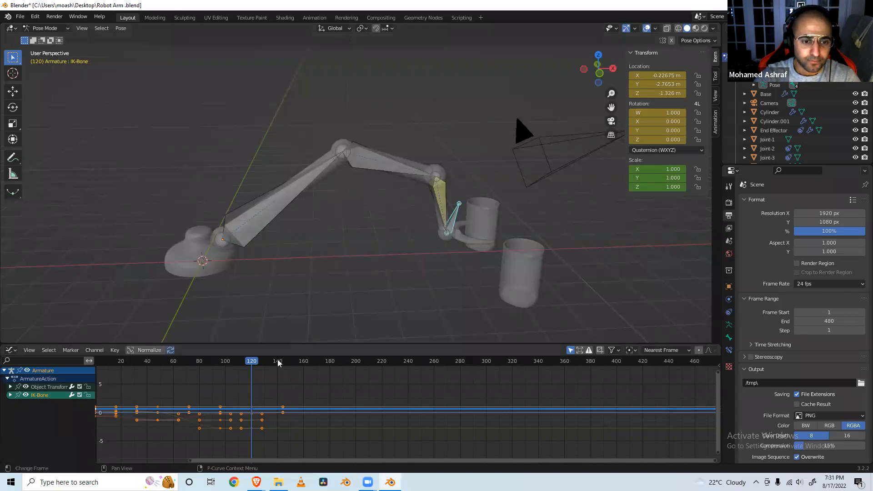
Set the current frame to 168 and reselect the IK bone at the gripper.
left_click(314, 363)
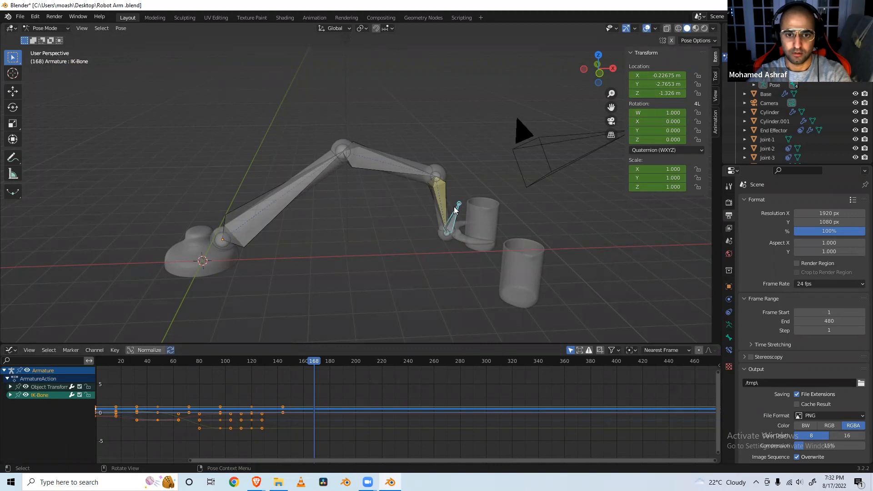
left_click(429, 280)
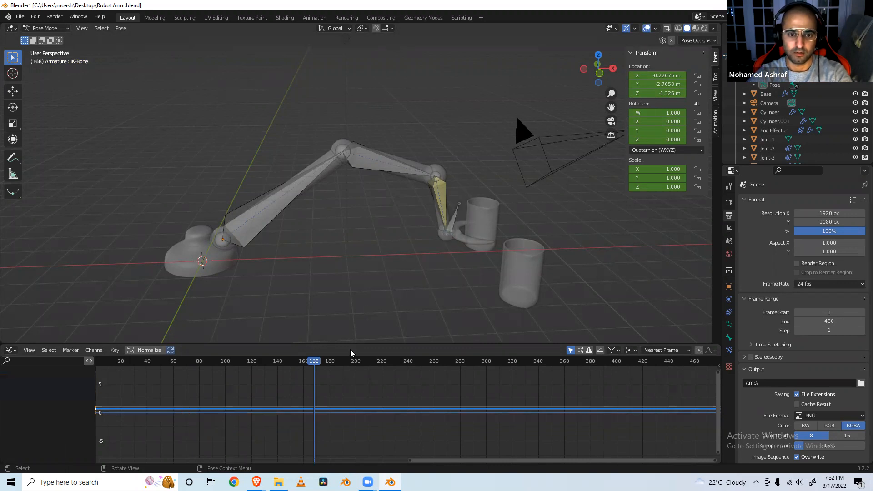
left_click(451, 219)
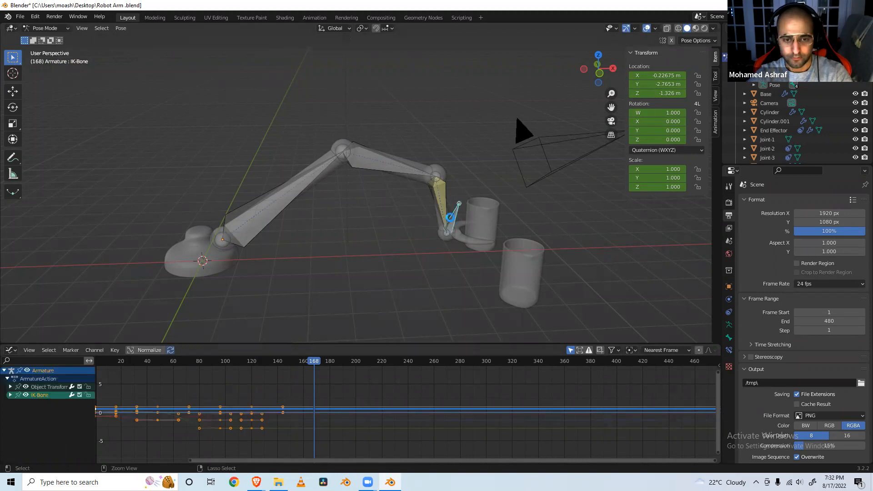
Save the robot arm file and check the IK bone and third link bone near the gripper.
key("ctrl+s")
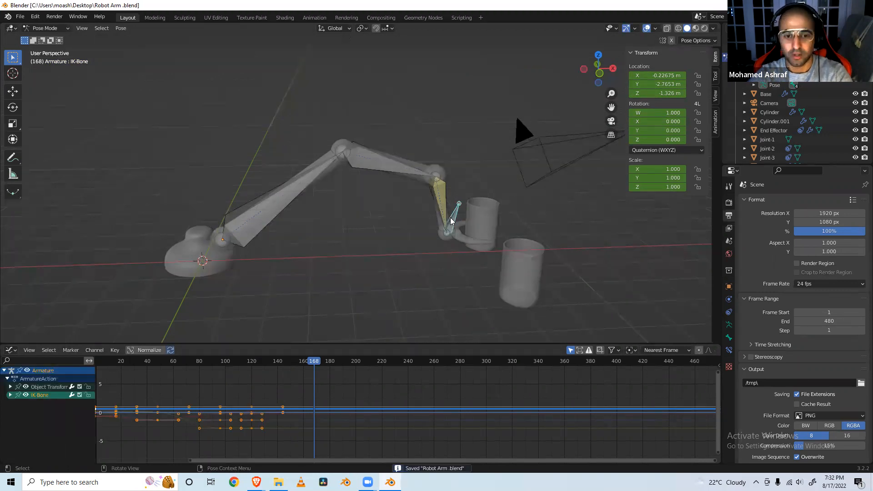
left_click(453, 214)
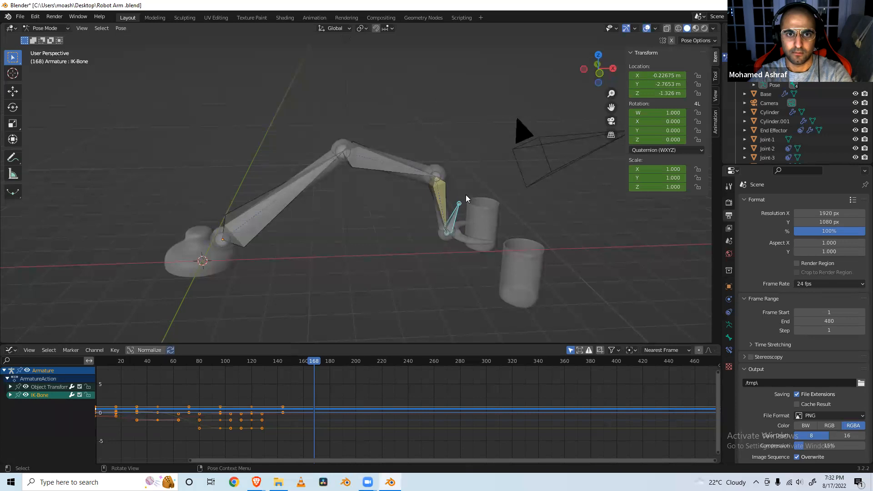
middle_click_drag(459, 197, 400, 221)
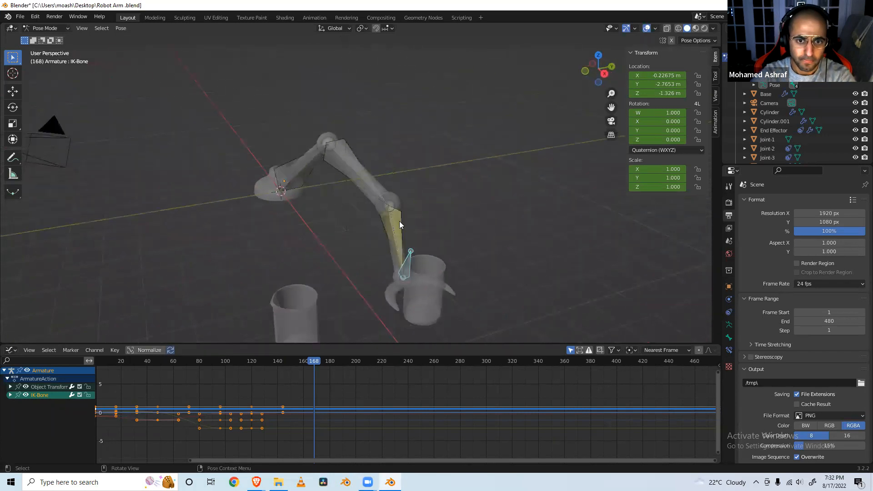
left_click(406, 254)
left_click(410, 252)
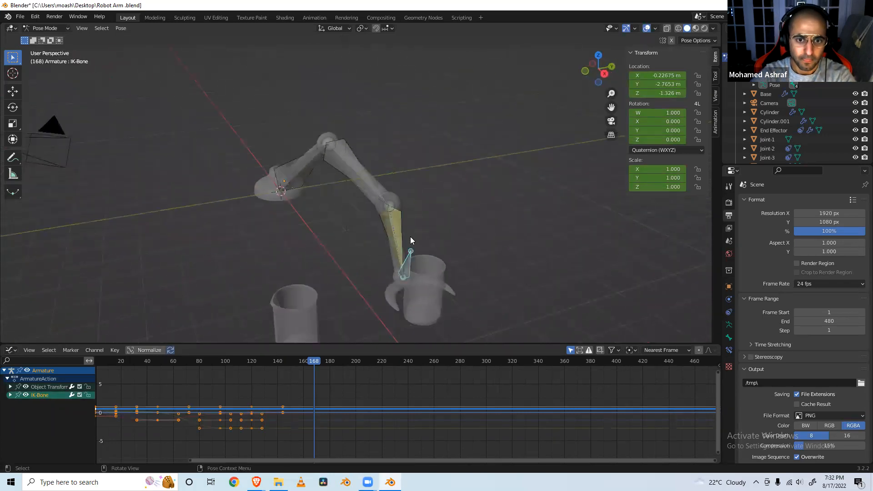
left_click(395, 246)
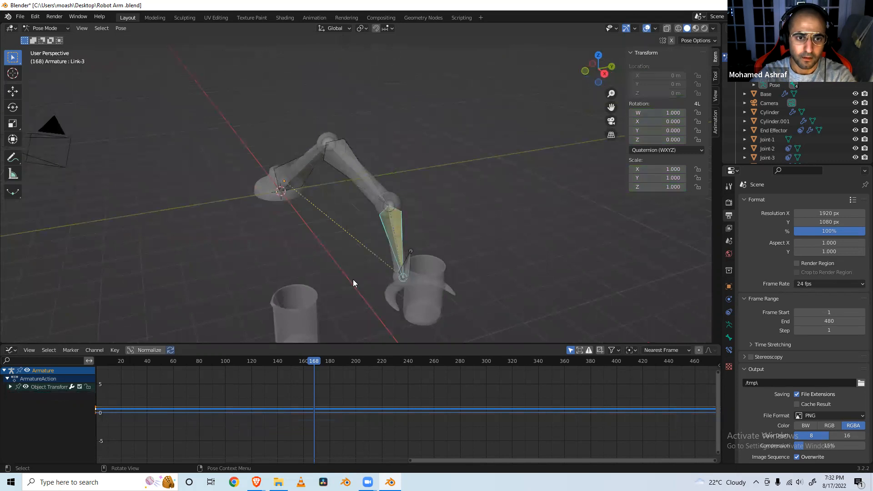
middle_click_drag(341, 282, 456, 264)
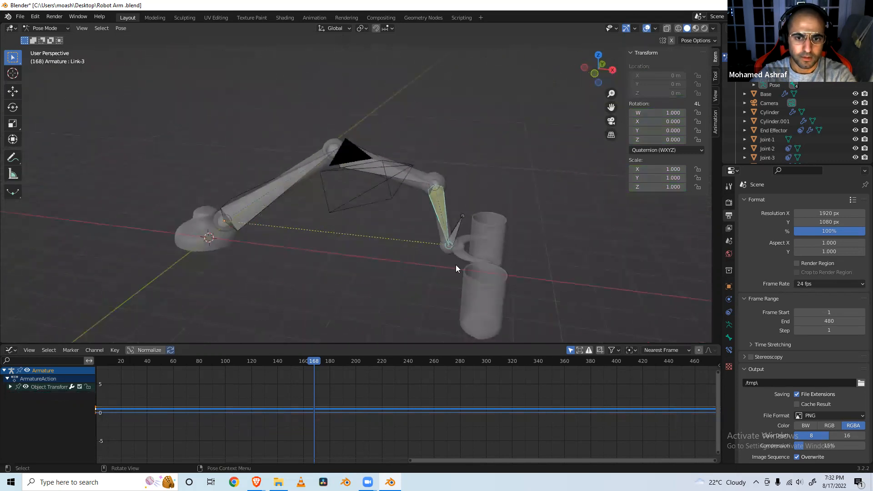
Raise the IK bone slightly by setting its Y location to about -2.4253 m.
left_click(454, 238)
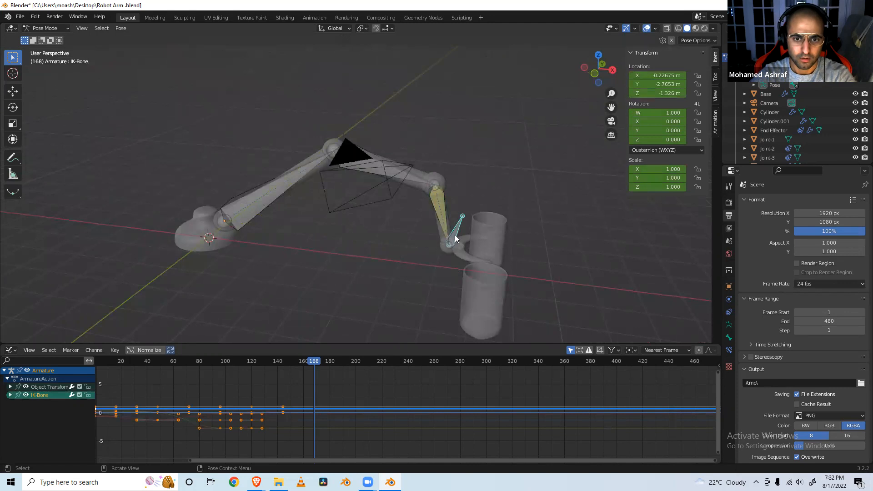
right_click(455, 234)
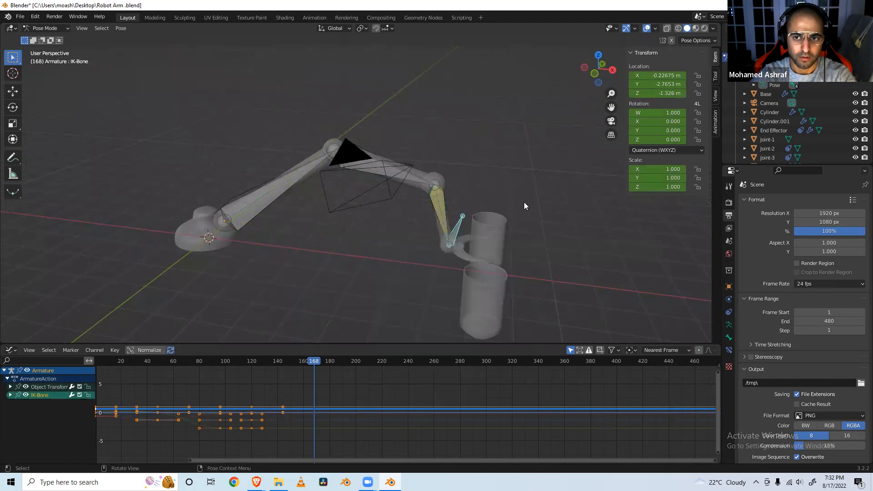
left_click_drag(659, 84, 677, 84)
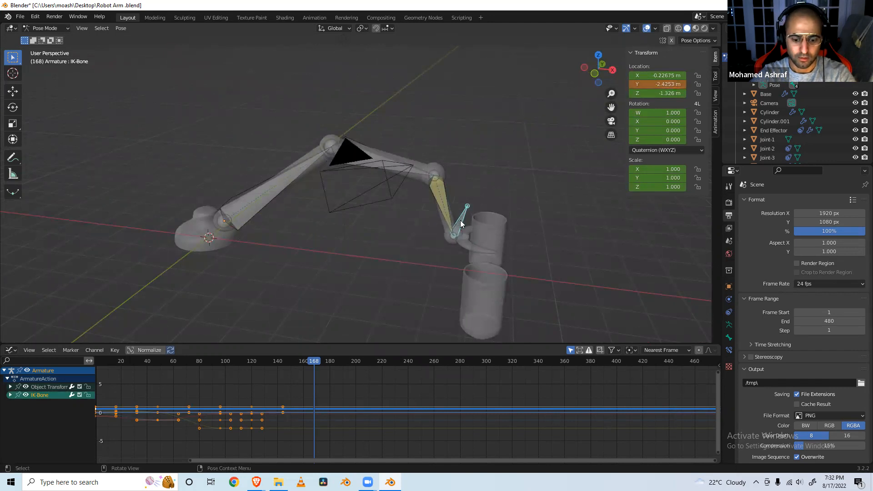
left_click(648, 263)
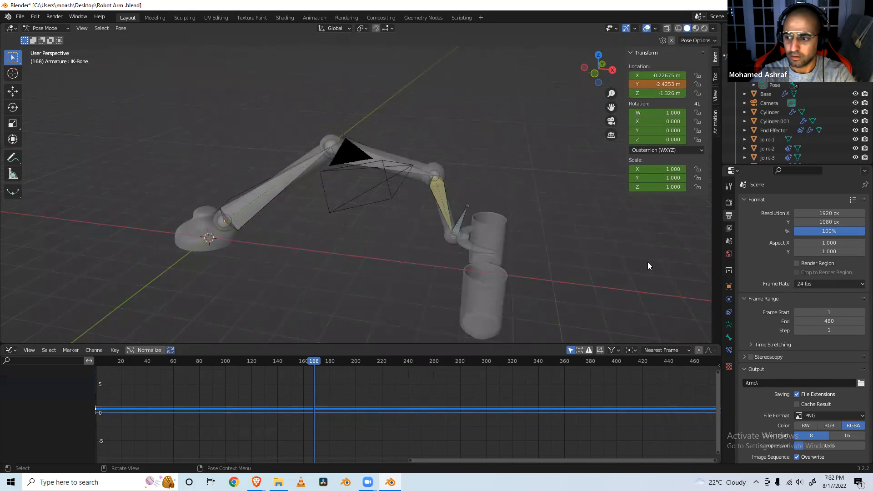
left_click(457, 220)
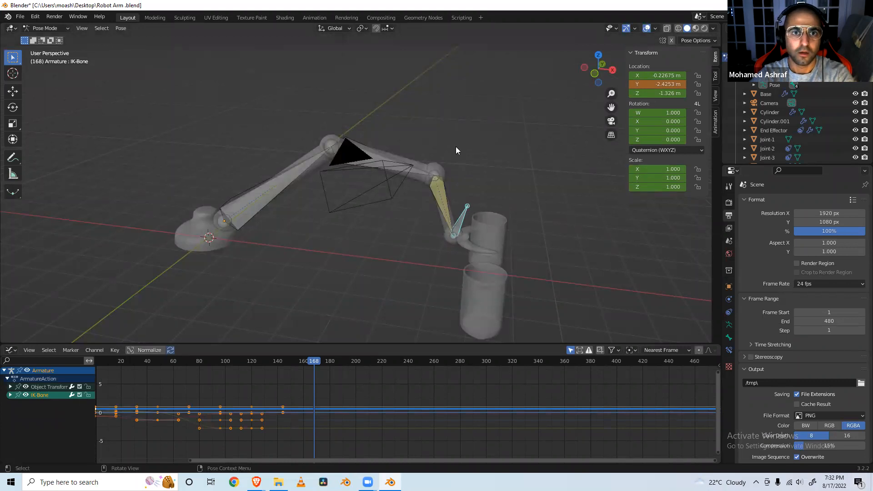
left_click(485, 235)
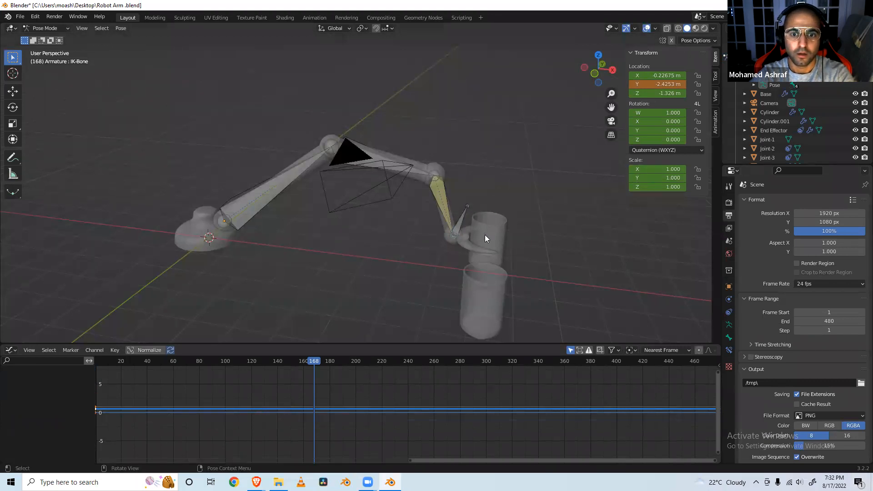
left_click(460, 227)
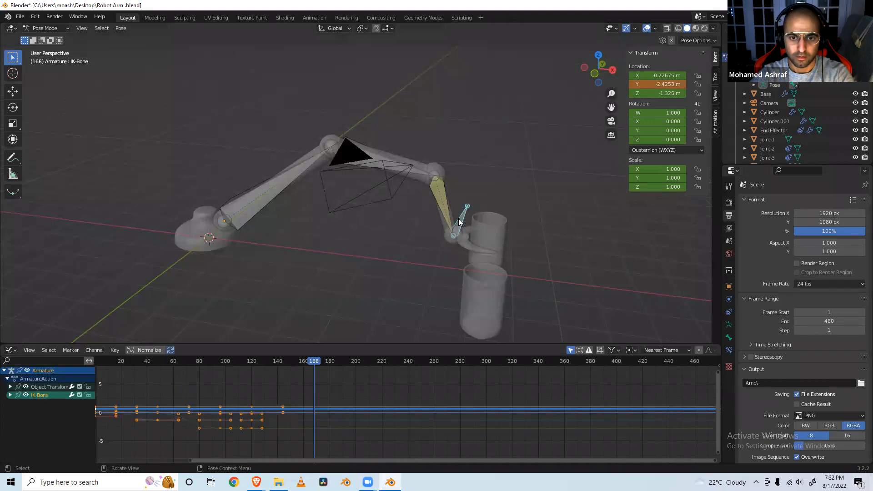
left_click(446, 217)
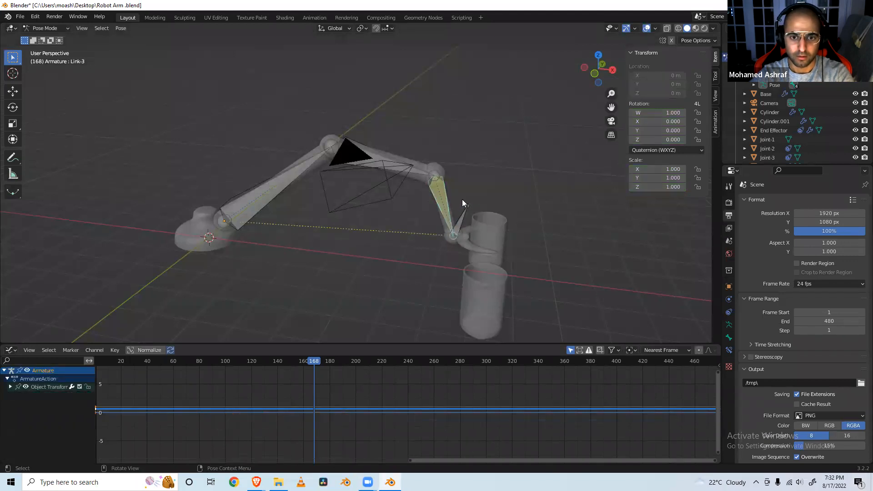
left_click(470, 244)
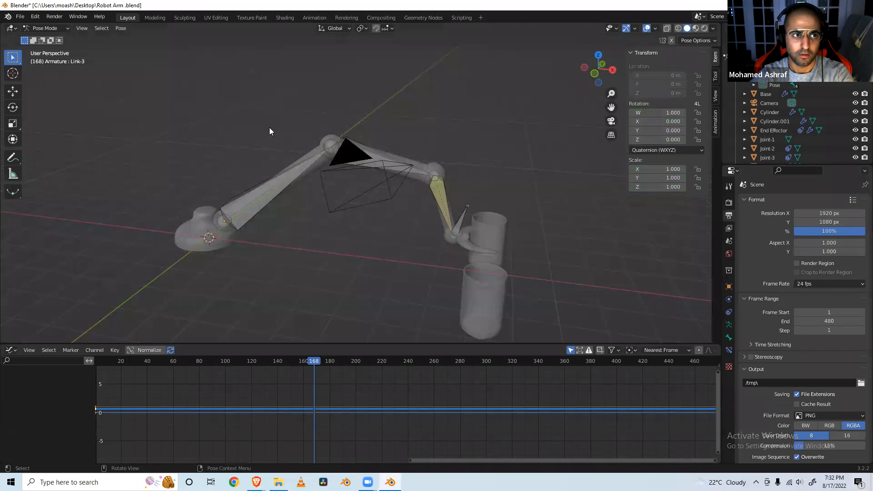
left_click(66, 28)
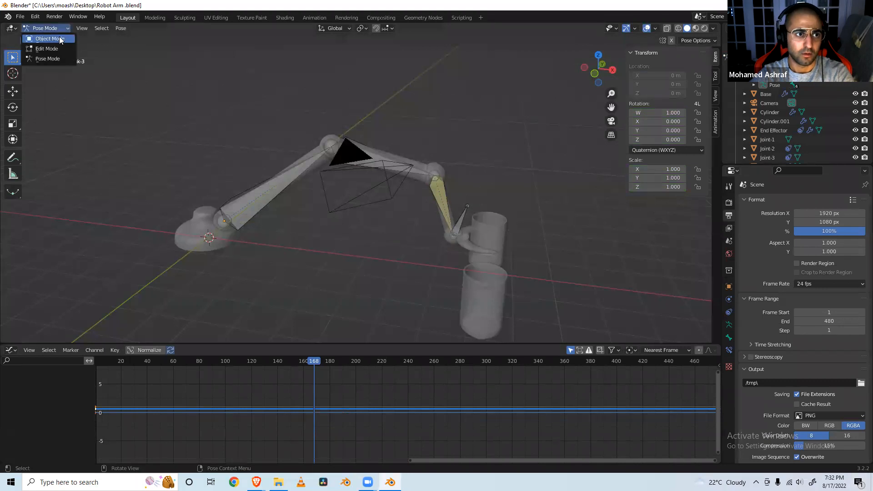
left_click(50, 39)
left_click(446, 185)
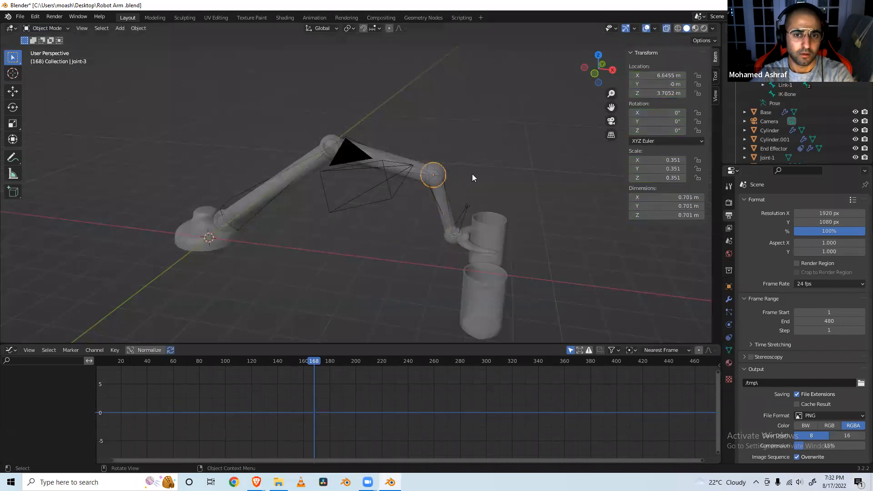
left_click(445, 208)
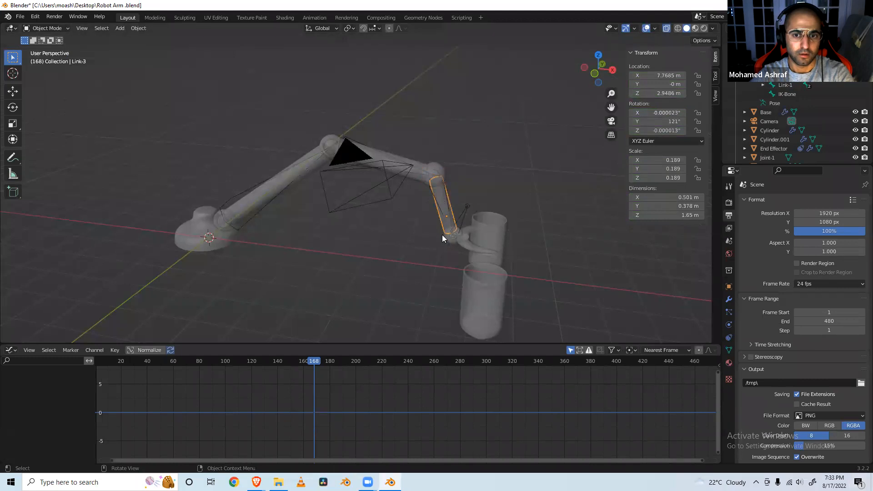
left_click(471, 251)
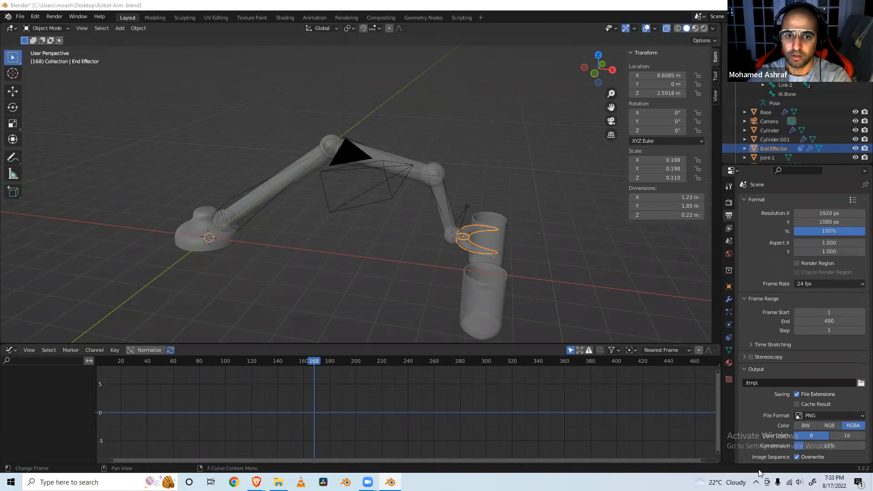
left_click(428, 246)
key("ctrl+z")
key("ctrl+z")
key("ctrl+z")
key("ctrl+z")
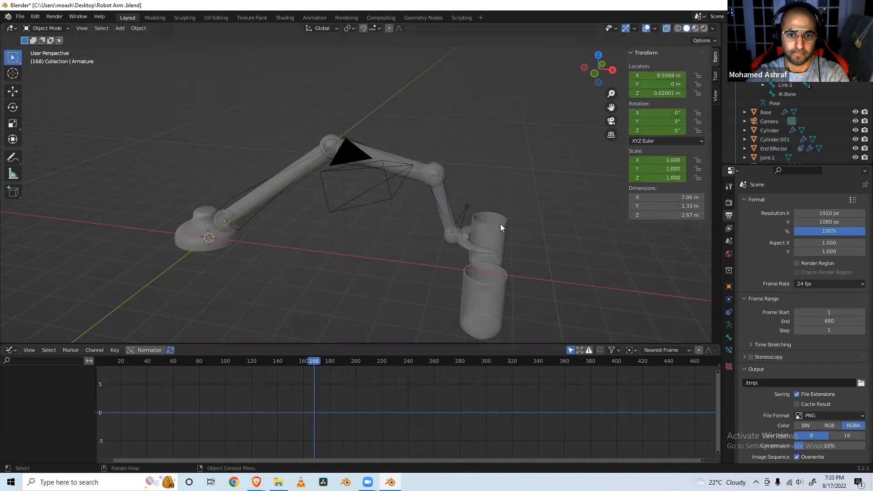
Return the armature to Pose Mode and select its IK bone.
left_click(463, 220)
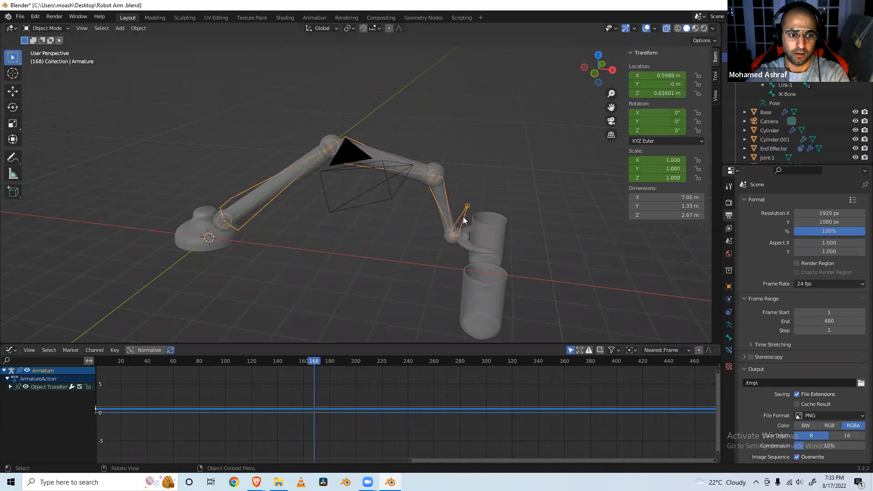
left_click(67, 28)
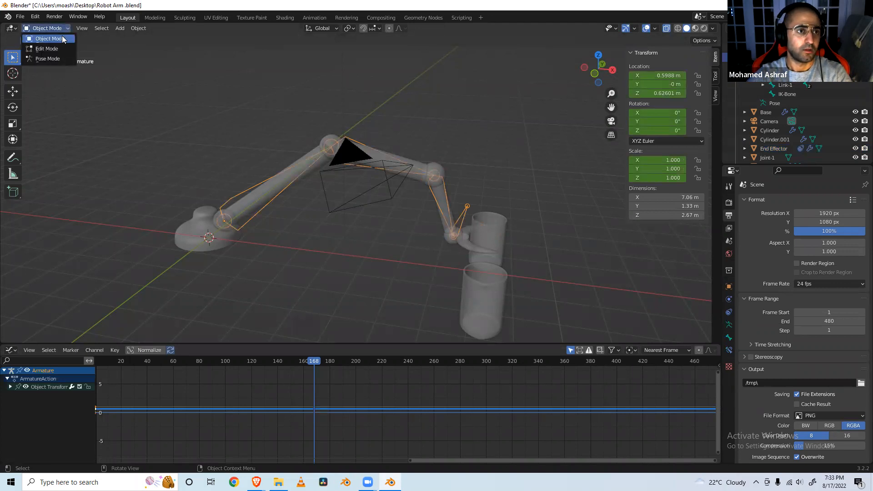
left_click(58, 54)
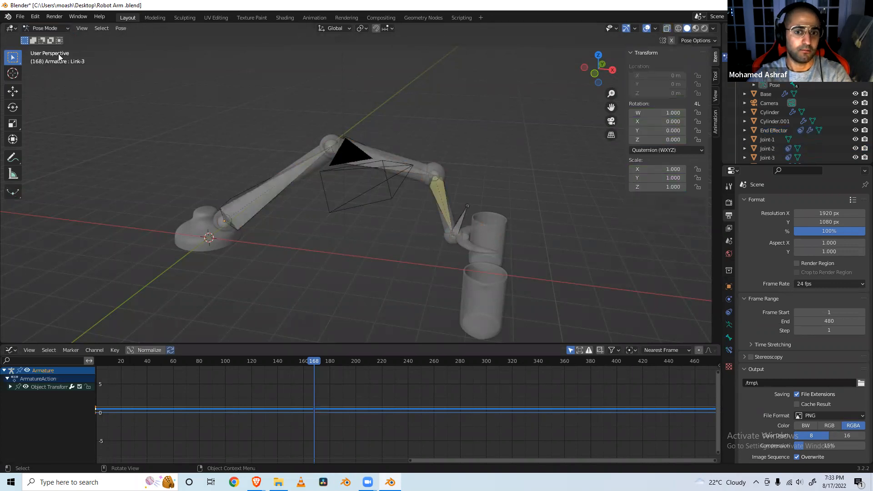
left_click(463, 219)
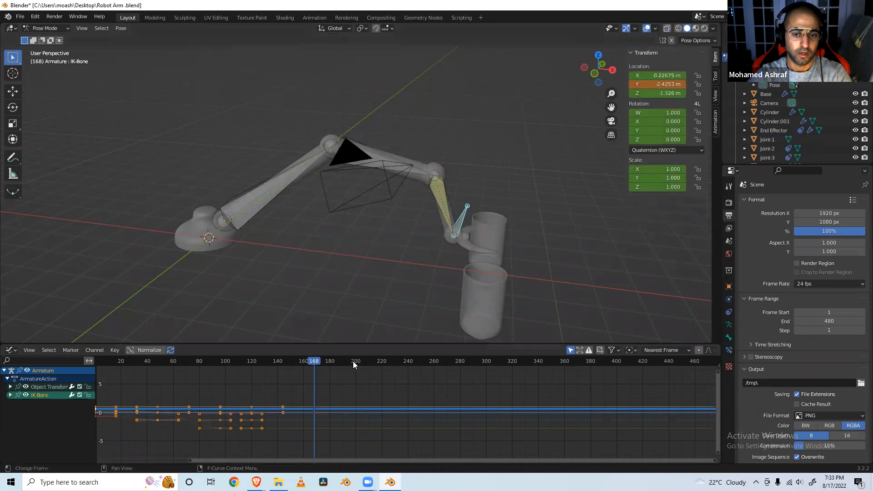
Try to lift the IK bone freely above the two cylinders, cancel the move and reselect the bone.
key("g")
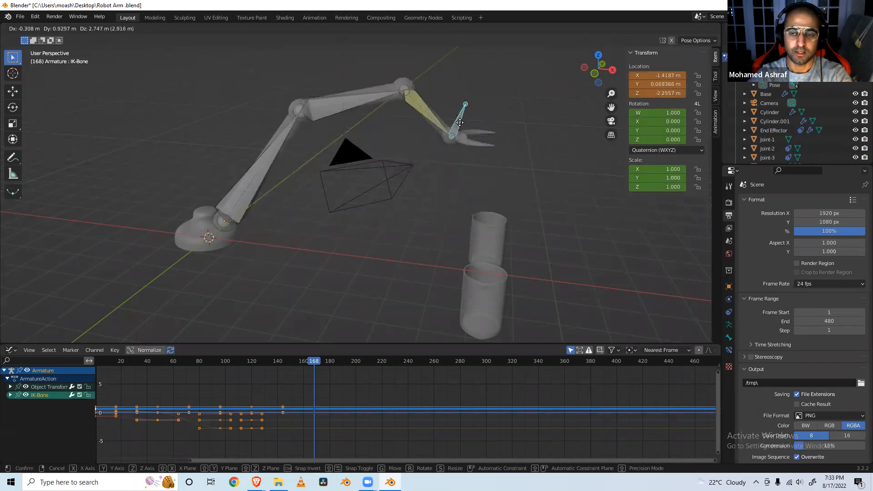
right_click(460, 154)
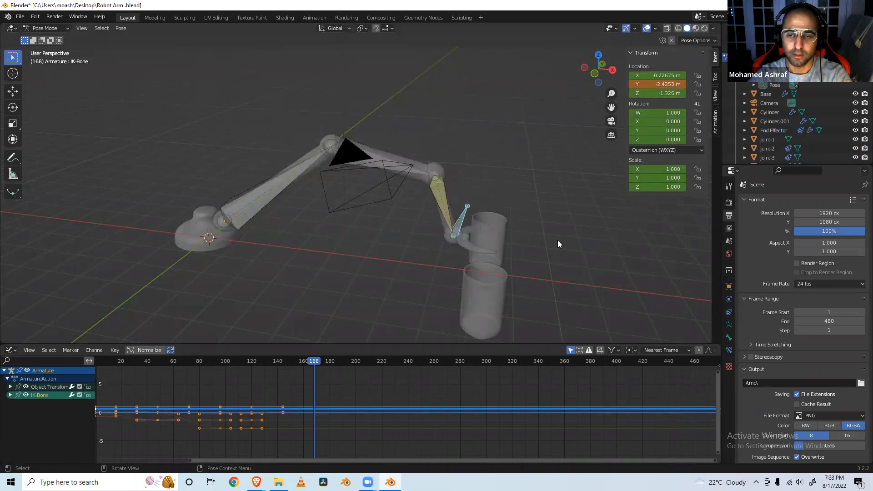
left_click(473, 249)
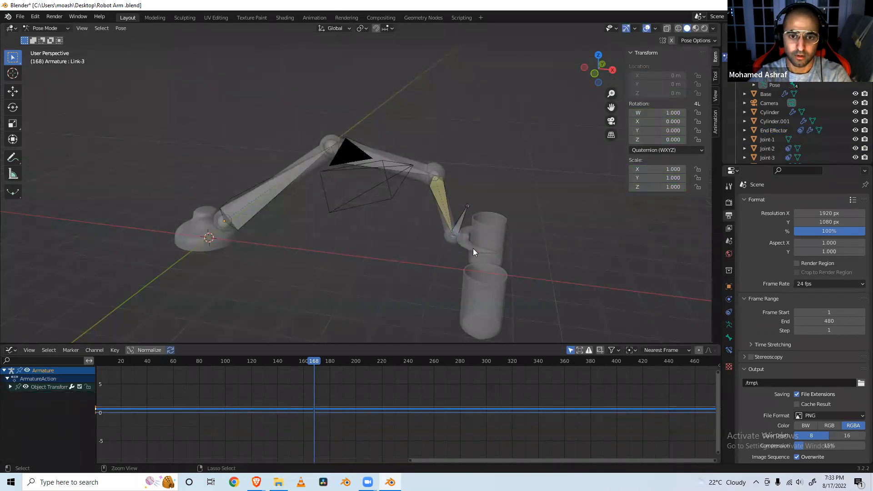
left_click(464, 220)
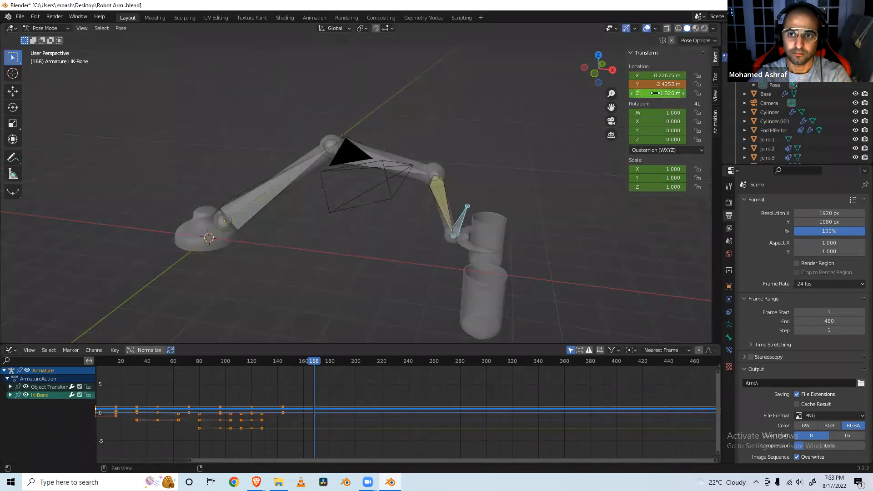
Try raising the IK bone by setting its Y location to about 0.145 m, and undo the change.
key("ctrl+Tab")
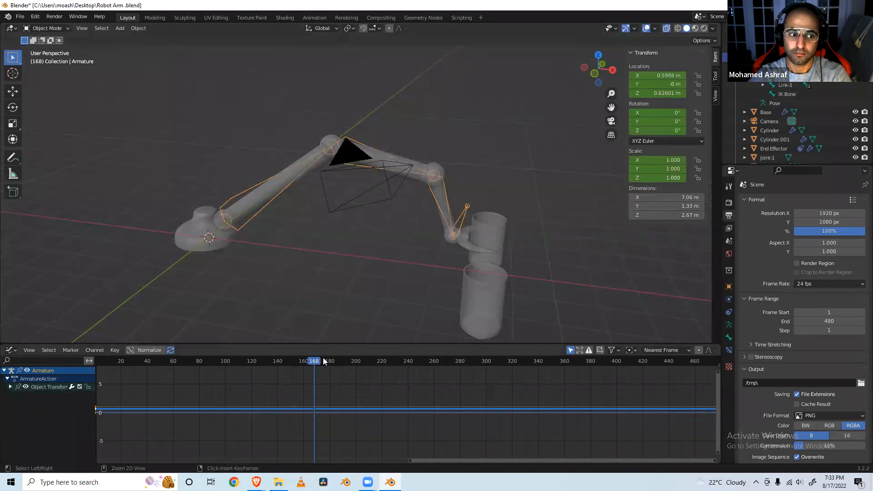
key("ctrl+Tab")
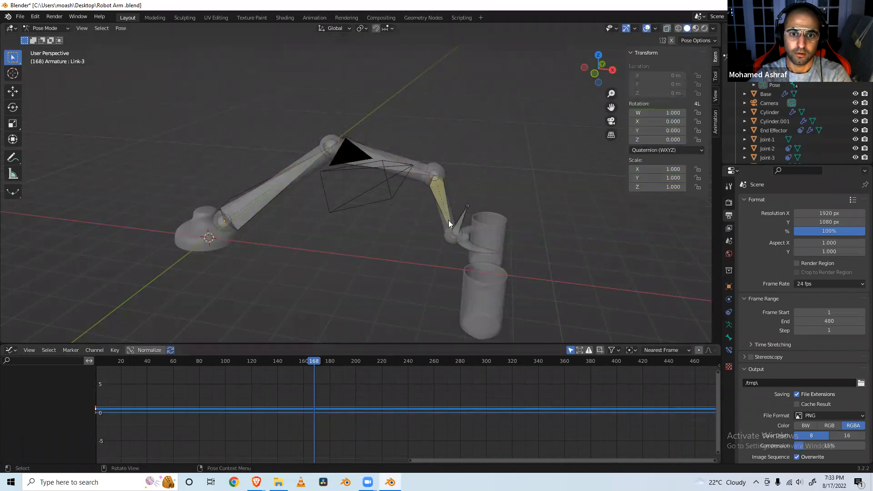
left_click(461, 216)
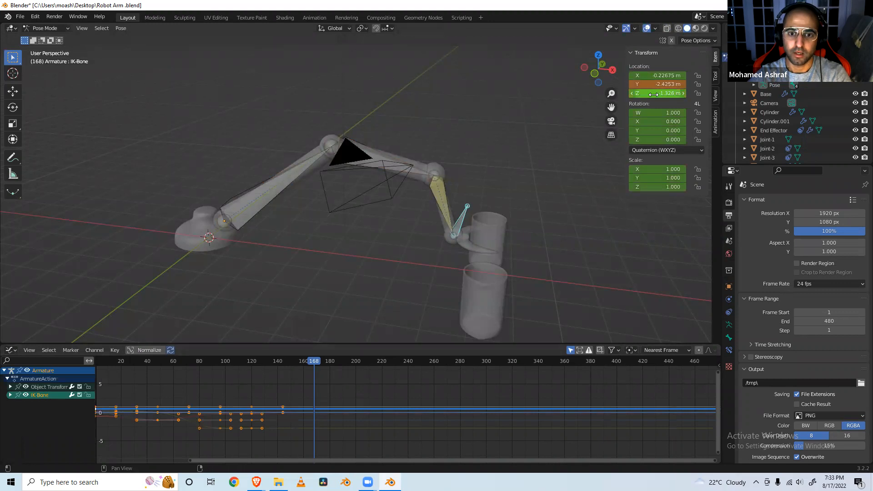
left_click_drag(653, 95, 678, 85)
key("ctrl+z")
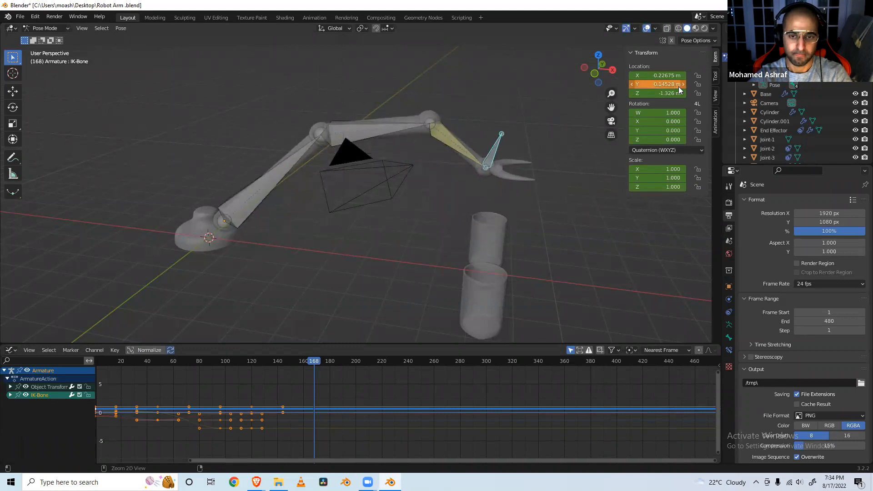
key("ctrl+z")
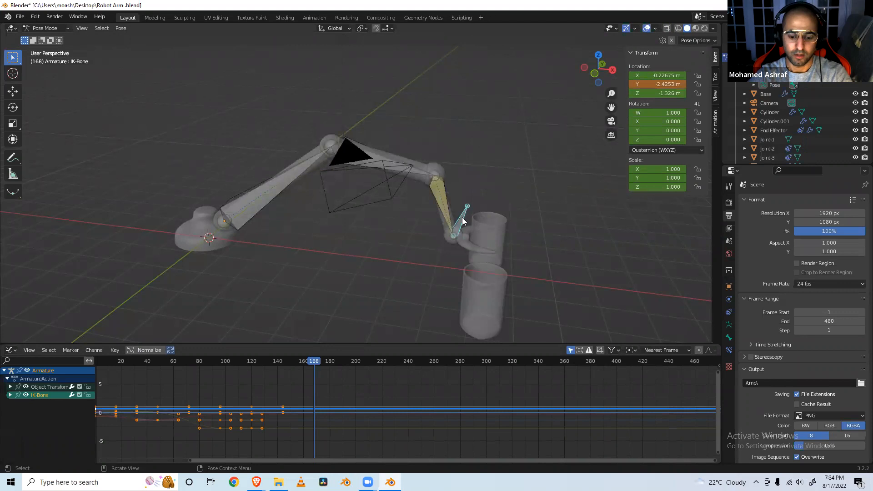
Move the IK bone up above the cylinders to about X -1.1512, Y 0.23706, Z -1.326 m and keyframe its location at frame 168.
left_click_drag(467, 207, 461, 108)
key("z")
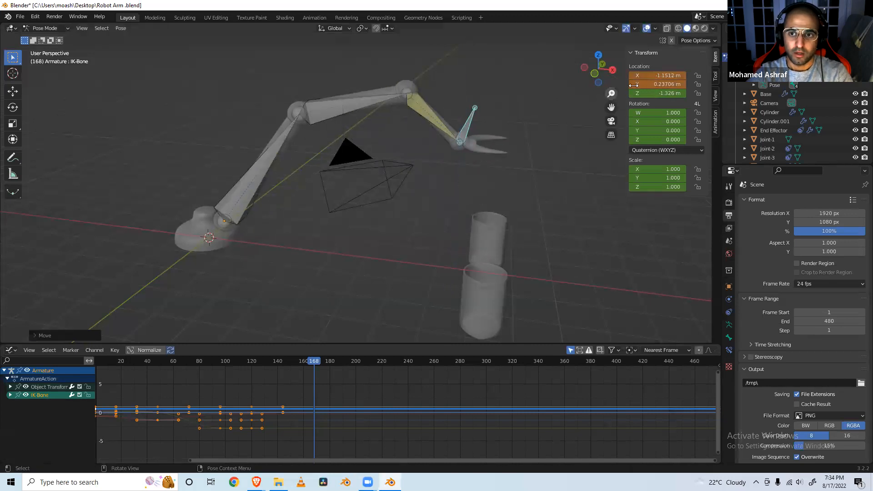
right_click(648, 84)
left_click(648, 81)
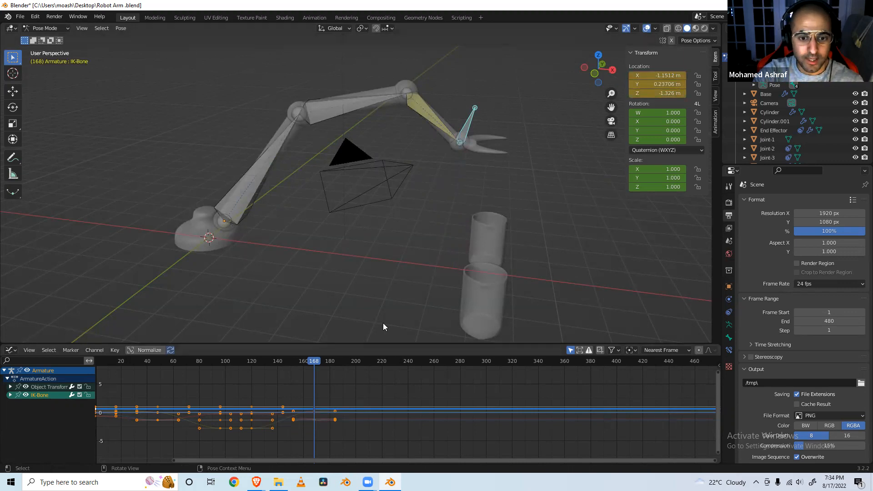
Advance the animation's current frame to 216.
middle_click_drag(376, 272, 454, 276)
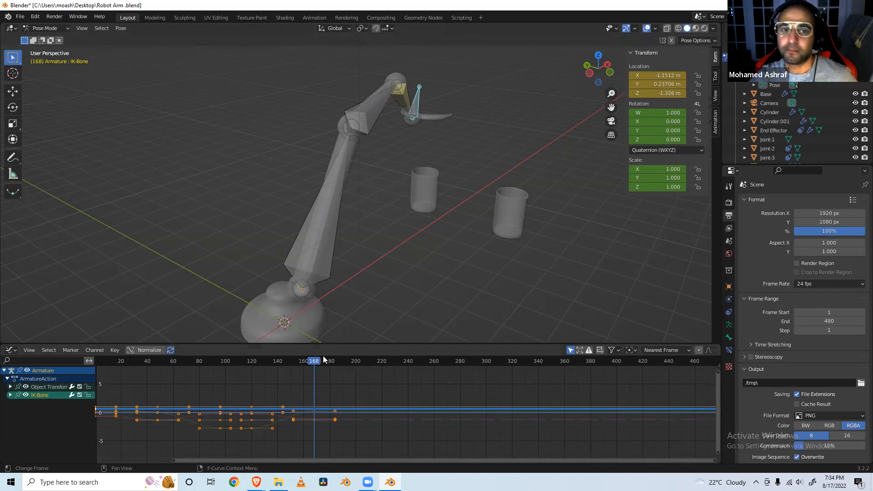
left_click_drag(364, 363, 371, 361)
key("Right")
key("Right")
key("Right")
key("Right")
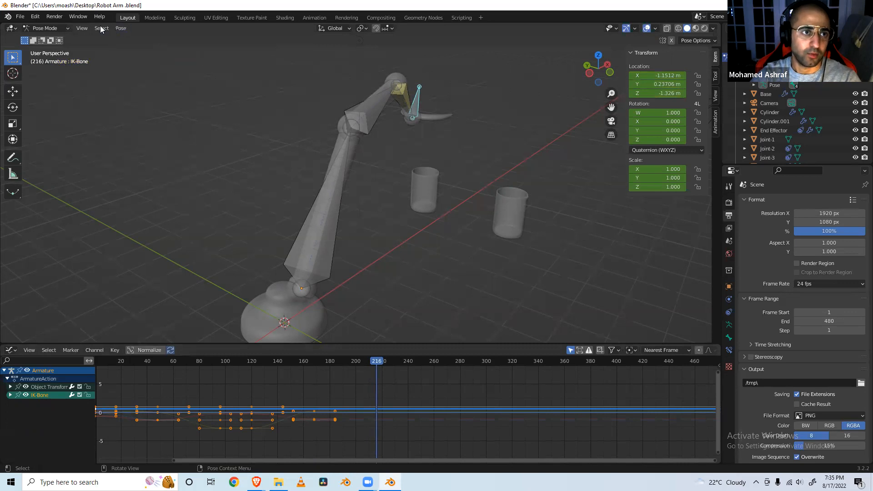
From the top view, move the IK bone along global Y to Z location 0.9603 m and keyframe its location at frame 216.
left_click(83, 28)
mouse_move(107, 134)
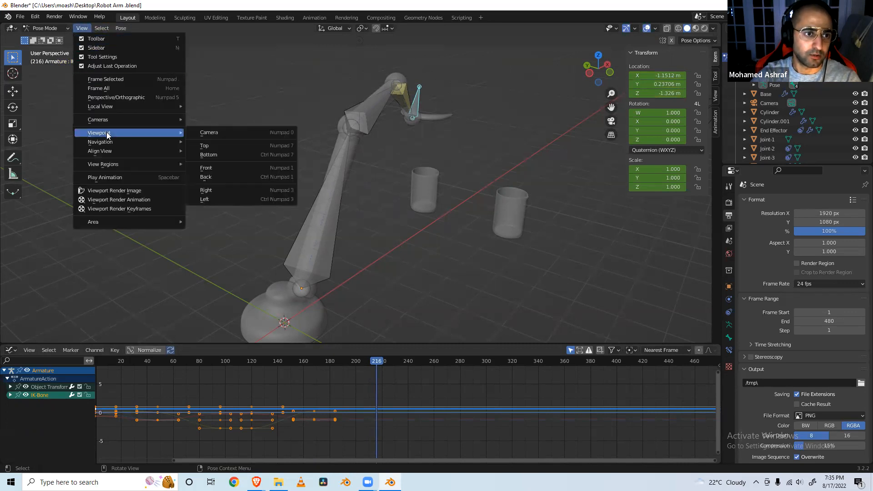
left_click(204, 144)
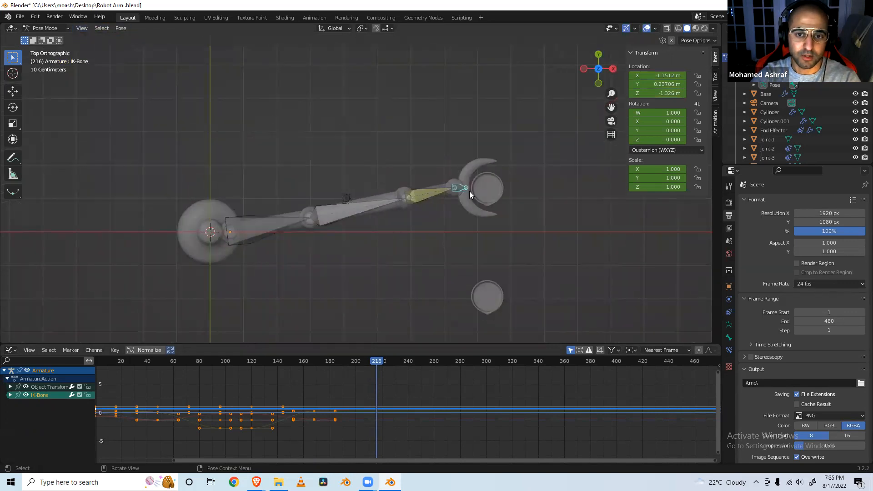
key("g")
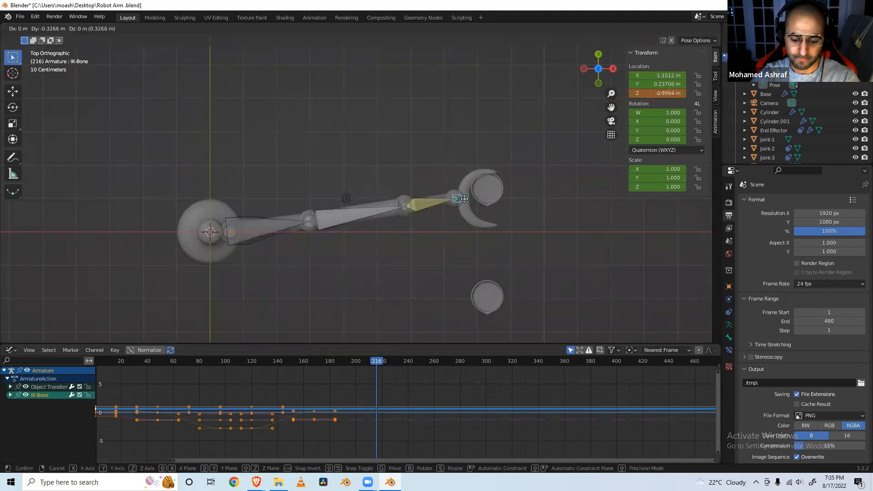
key("y")
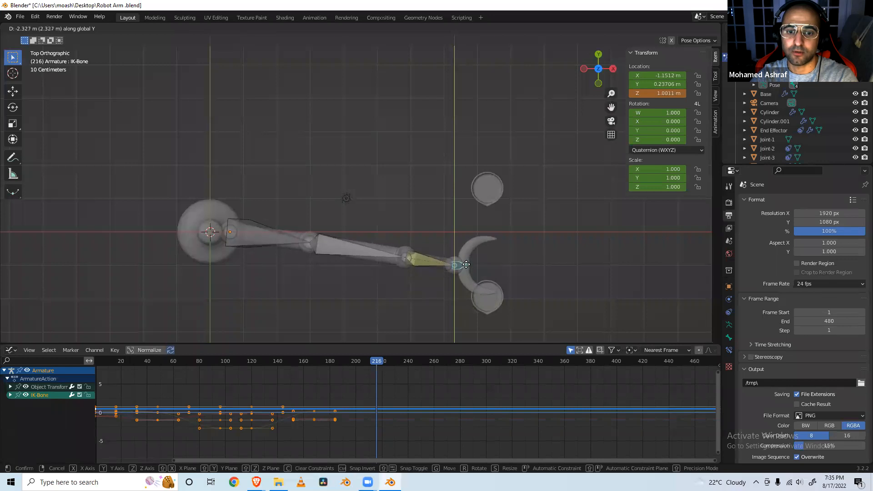
left_click(466, 264)
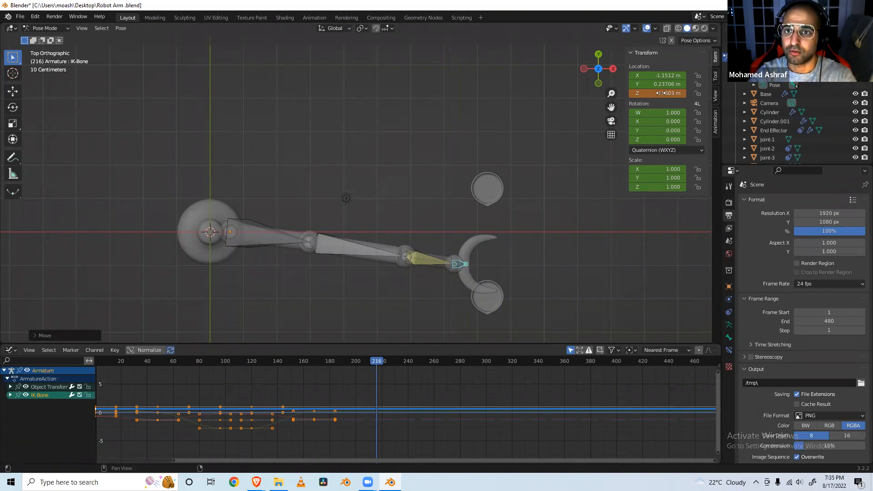
right_click(653, 76)
left_click(652, 81)
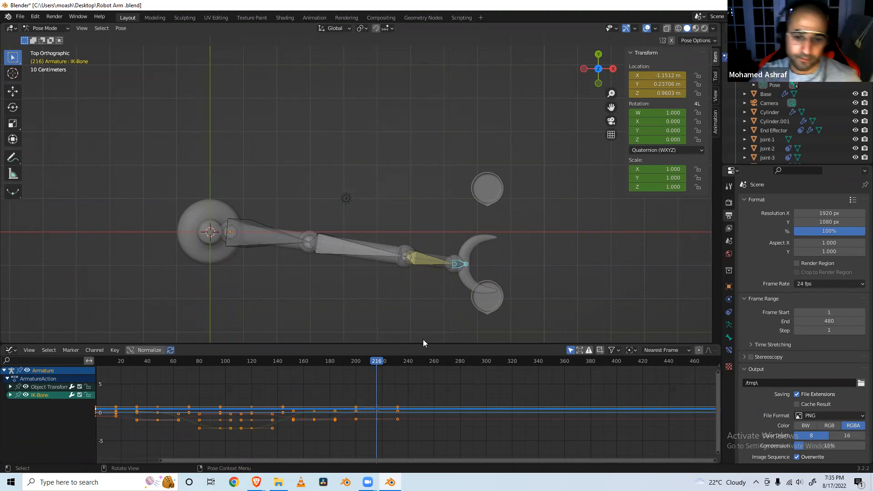
Insert another location keyframe for the IK bone at frame 288, holding its current pose.
left_click(472, 363)
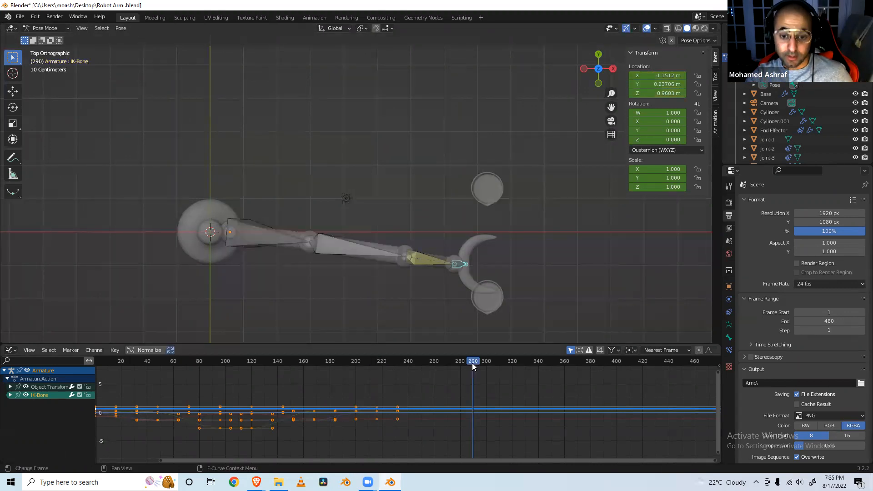
key("Left")
key("Left")
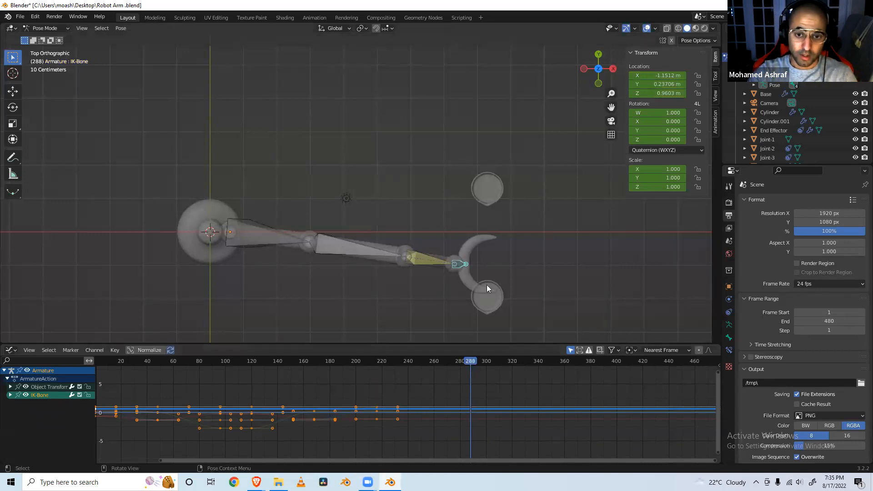
right_click(637, 76)
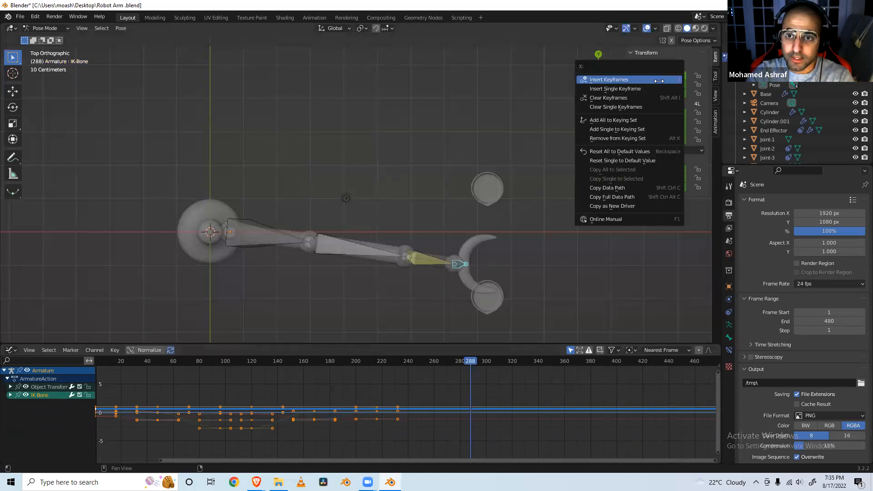
left_click(654, 80)
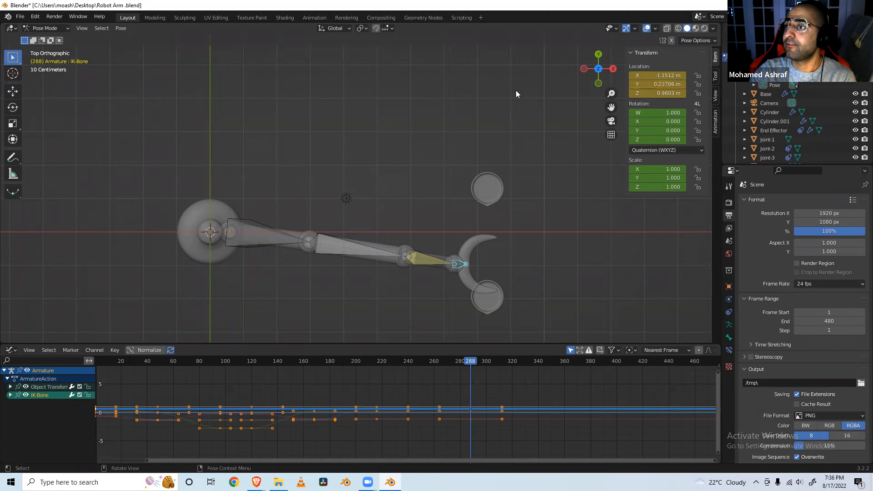
key("ctrl+s")
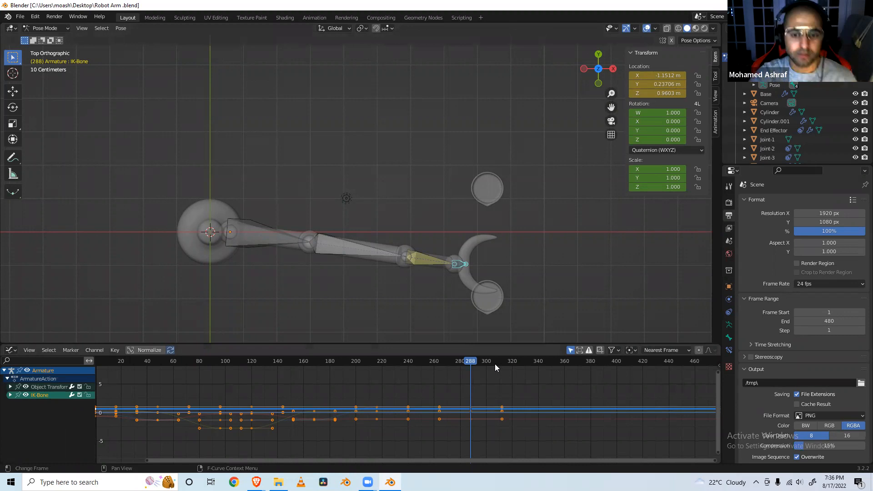
At frame 336, move the IK bone along global Y back to the first cylinder, Z location -1.2988 m, and keyframe its location.
left_click(527, 363)
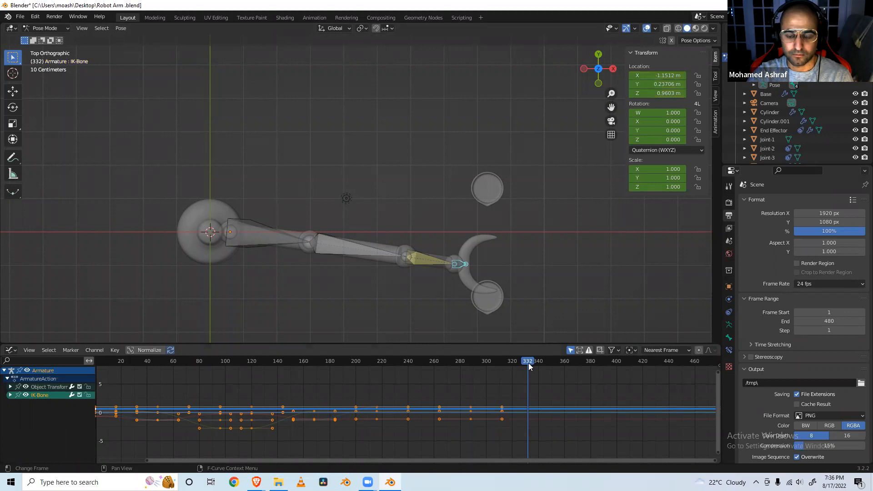
key("Right")
key("Right")
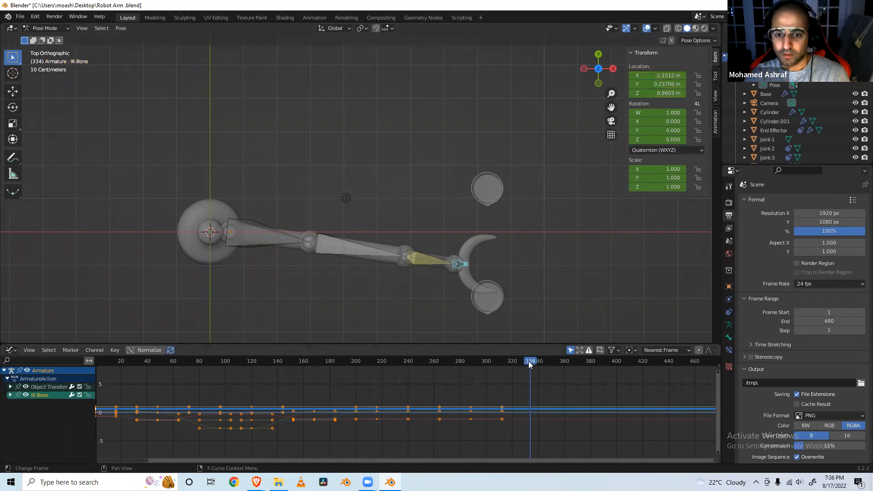
key("Right")
key("Right")
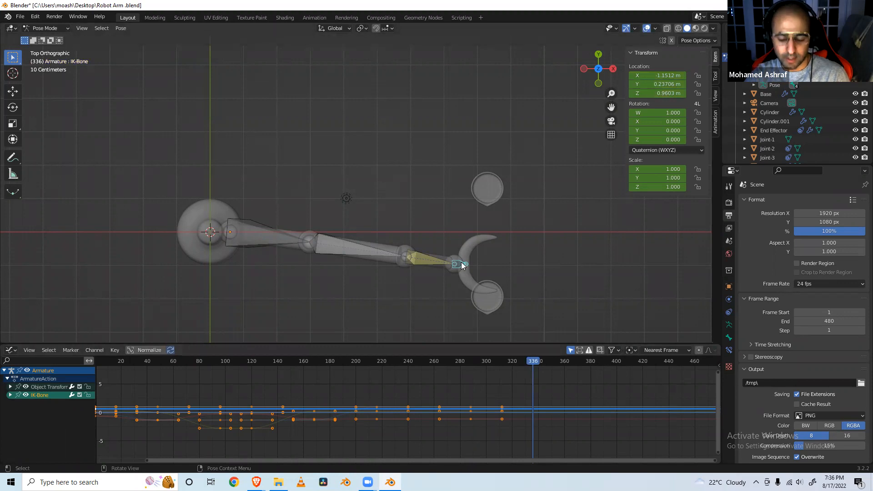
key("g")
key("y")
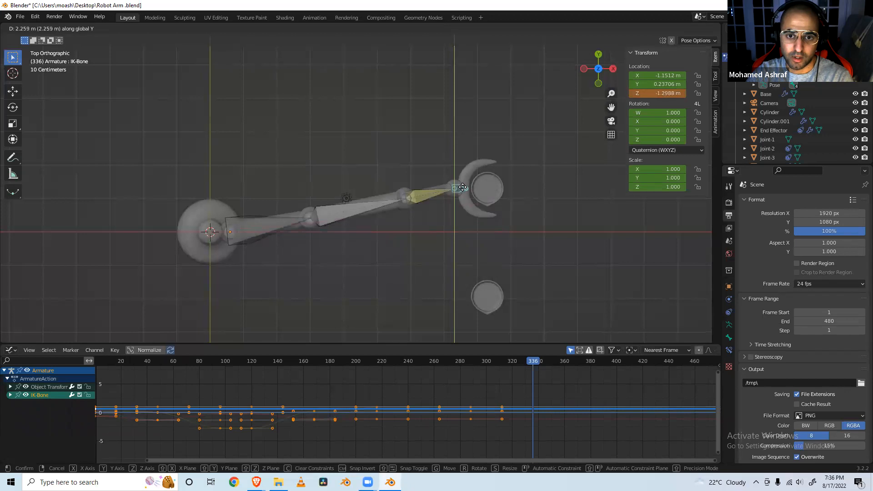
left_click(464, 189)
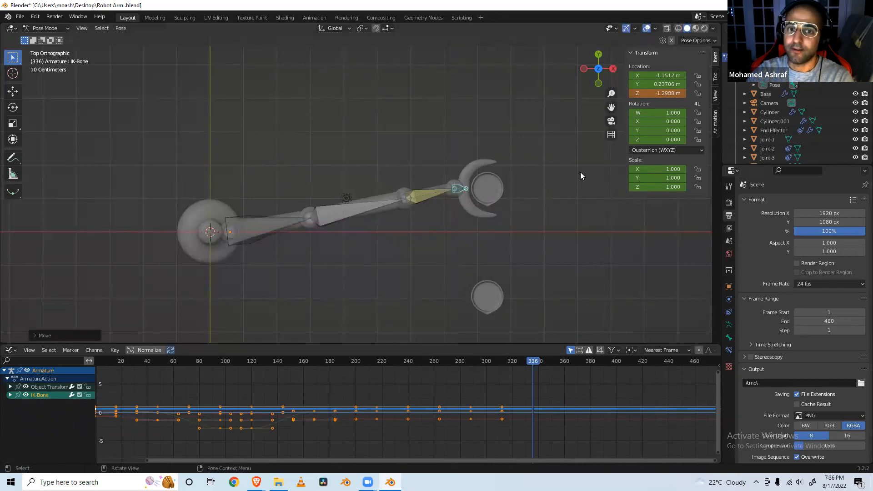
right_click(675, 85)
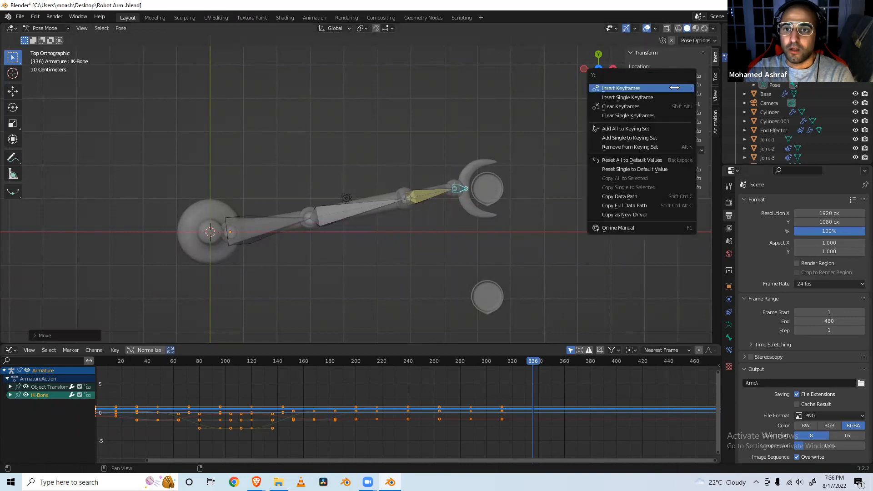
left_click(675, 88)
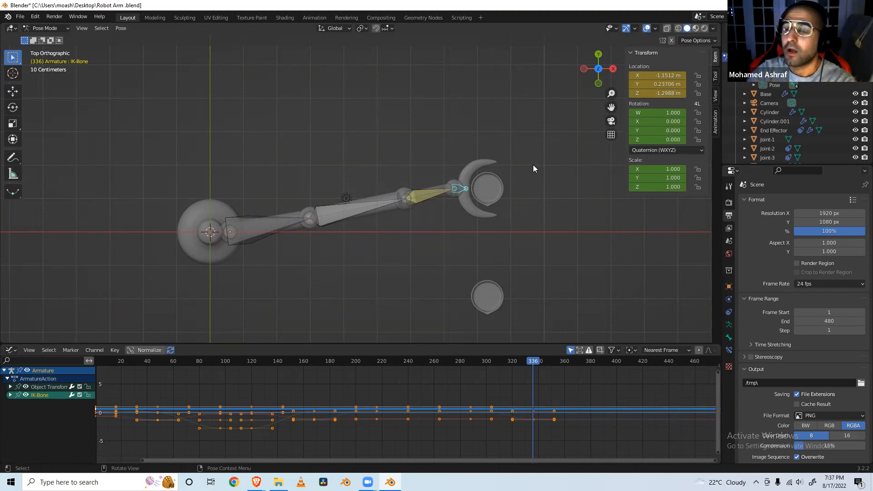
right_click(654, 93)
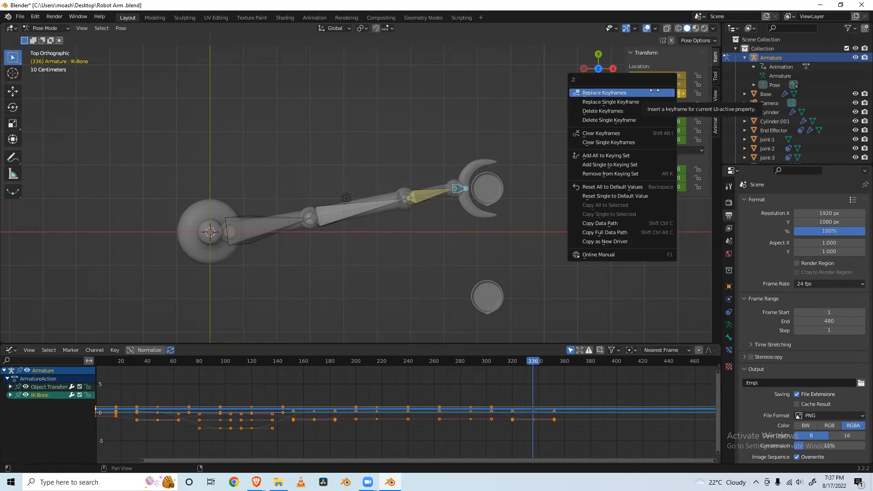
left_click(526, 93)
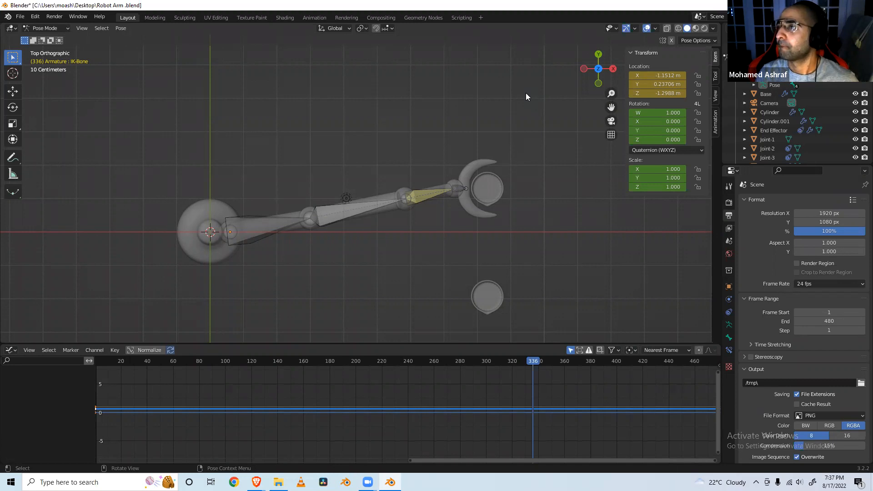
left_click(464, 190)
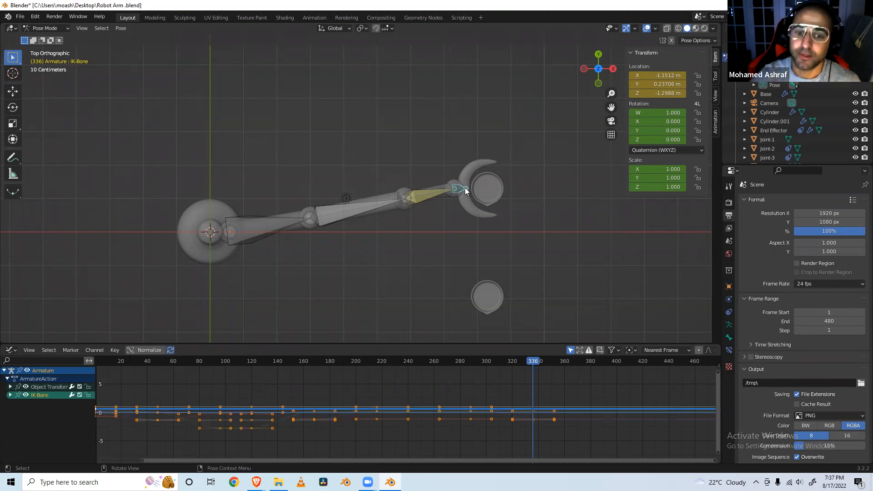
Set the current frame to 232 and select all IK bone keyframes after it in the Graph Editor.
left_click(398, 361)
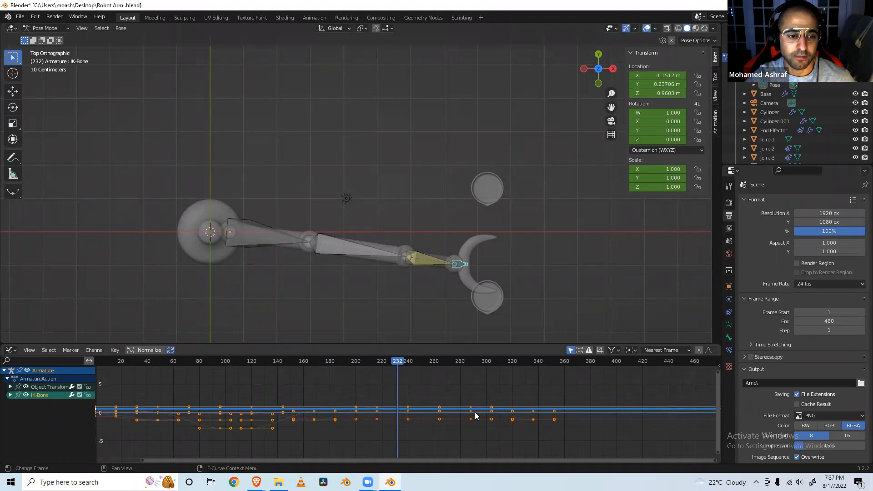
scroll(428, 414, "up", 10)
scroll(428, 417, "up", 3)
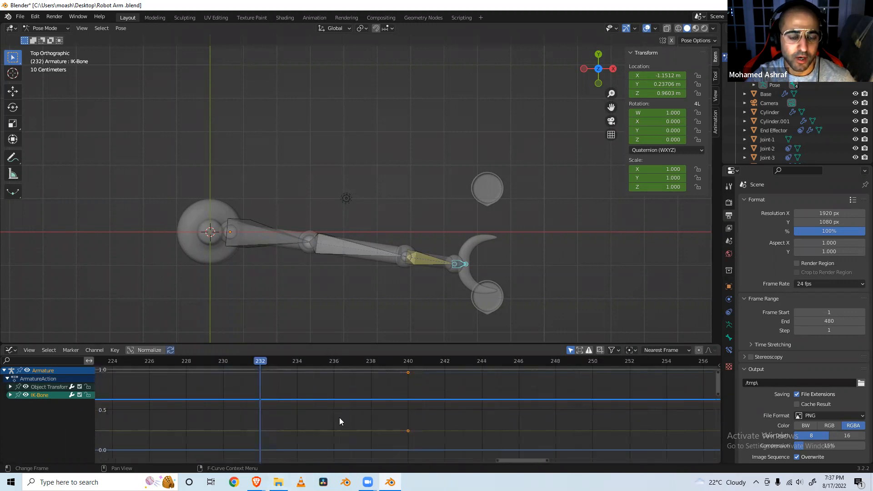
scroll(342, 435, "down", 8)
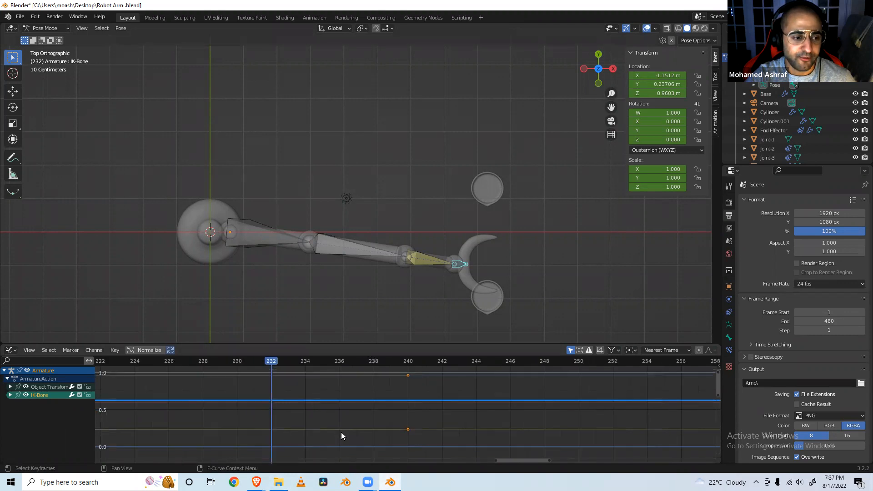
scroll(342, 435, "down", 2)
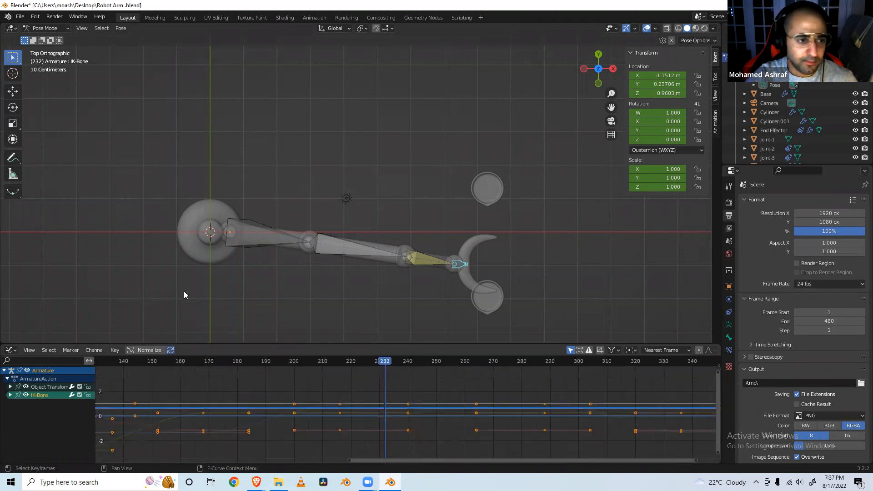
left_click(49, 350)
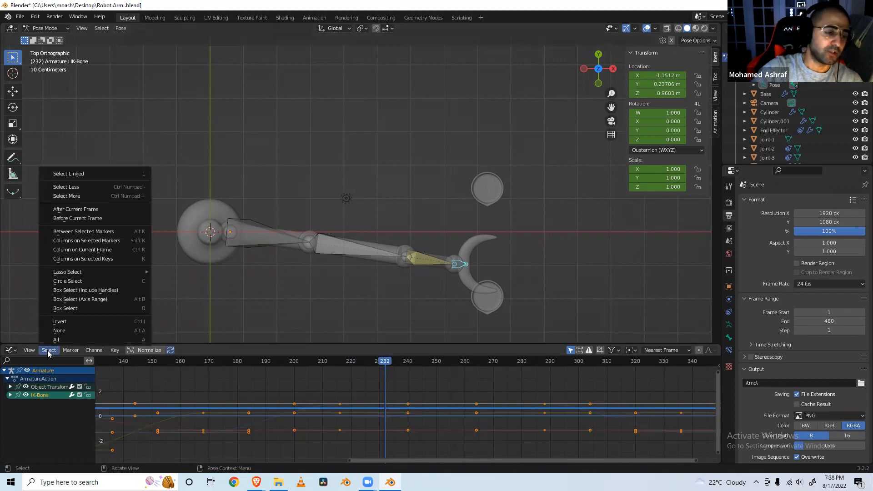
left_click(76, 210)
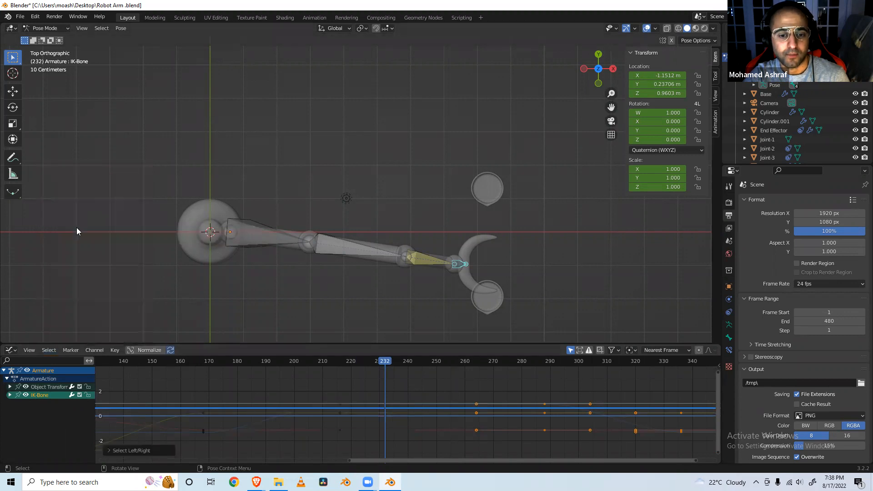
Change the keyframe selection to all IK bone keyframes before the current frame.
scroll(425, 407, "down", 4)
scroll(425, 407, "down", 4)
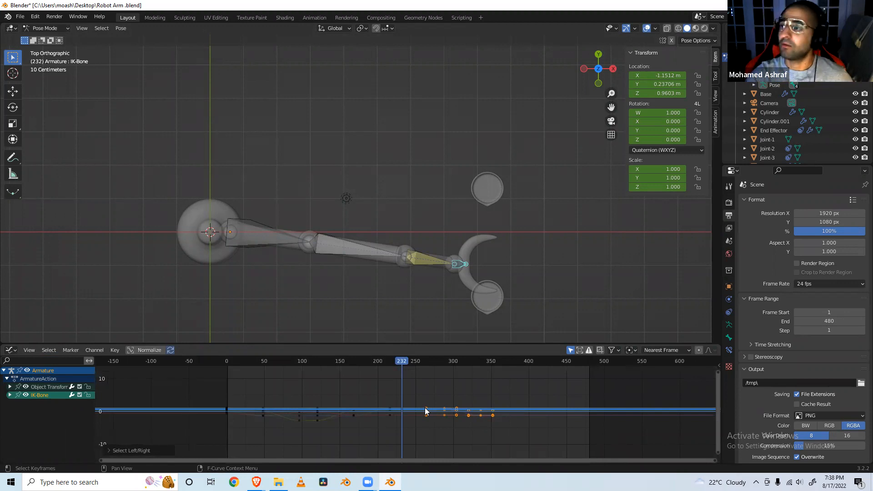
left_click(49, 350)
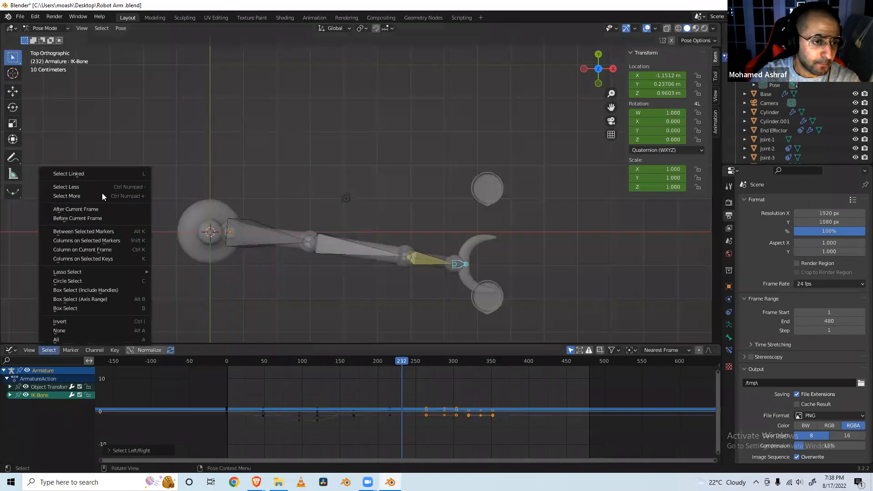
left_click(89, 218)
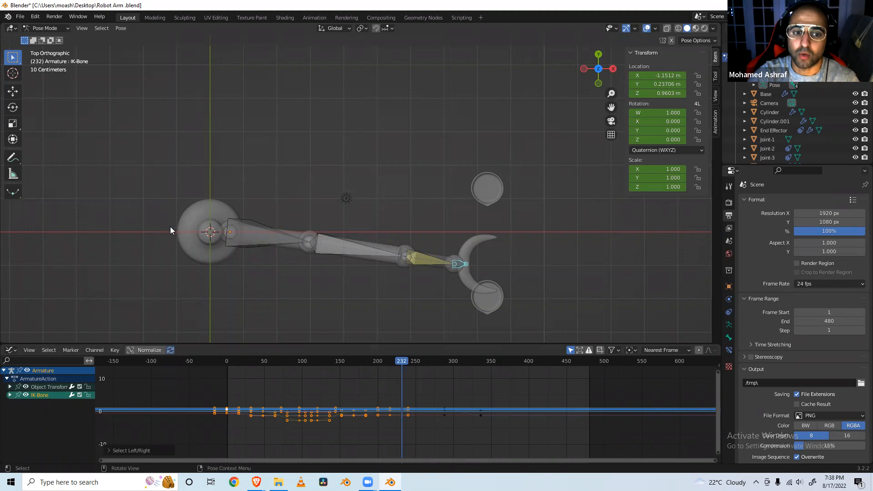
Deselect and reselect the IK bone, and play the animation from the start of the timeline.
left_click(404, 318)
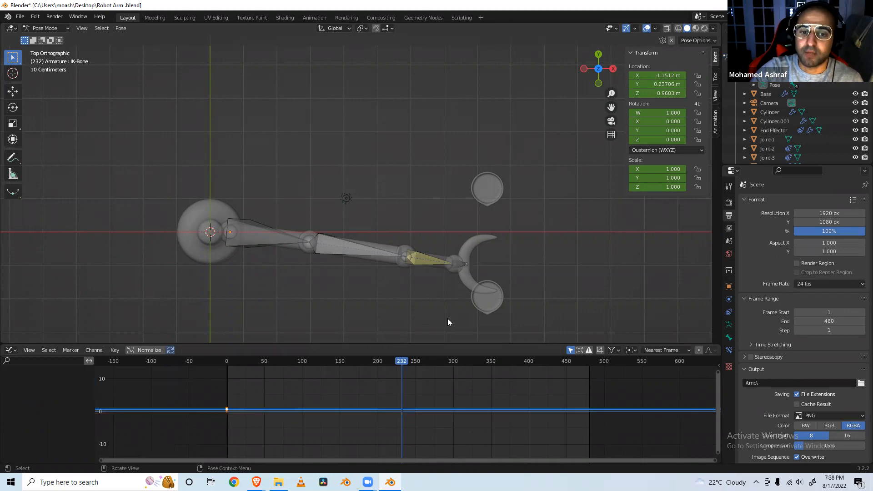
left_click(462, 265)
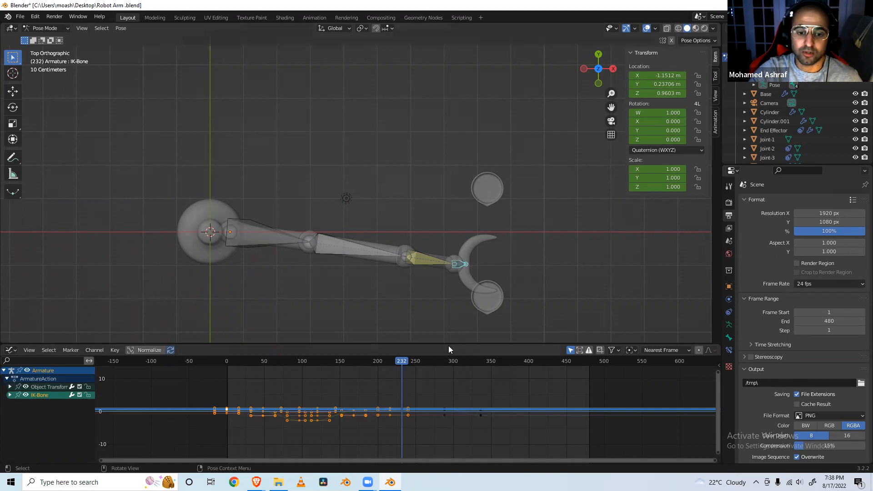
left_click(224, 361)
key("space")
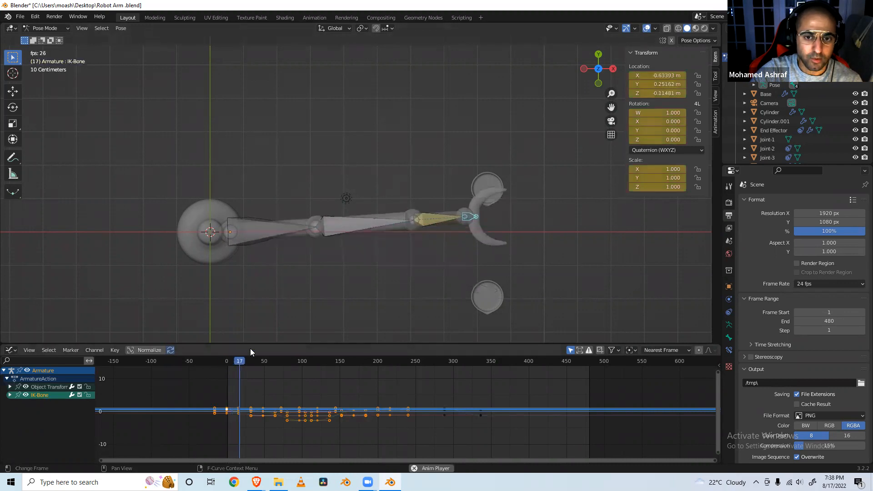
Play the robot arm animation from the start of the timeline in a perspective view.
middle_click_drag(353, 275, 286, 306)
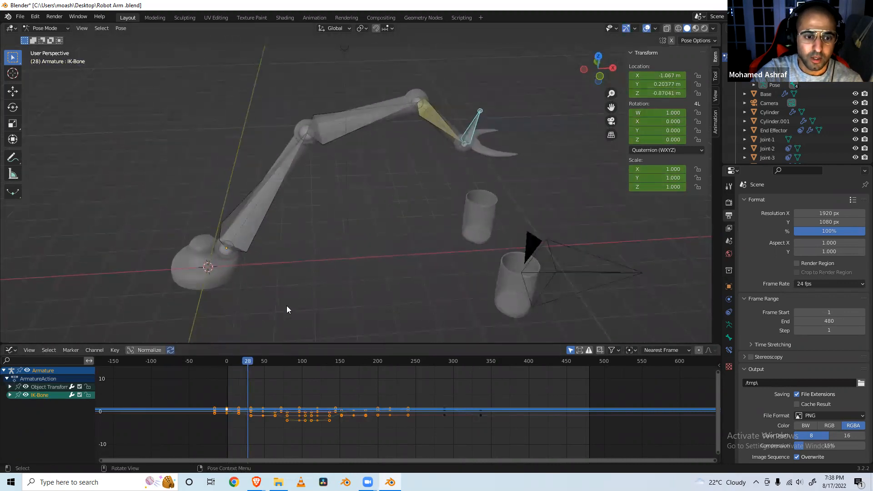
left_click(224, 362)
key("space")
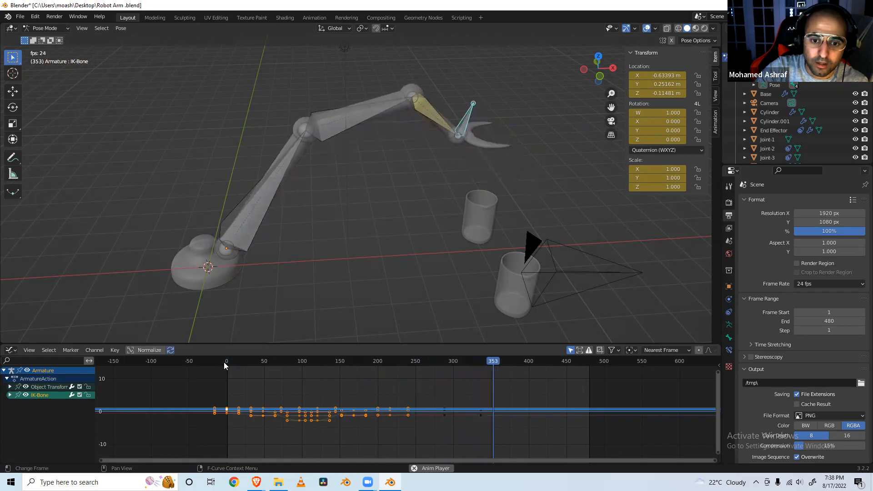
key("space")
At frame 384, lower the IK bone along global Z to the first cylinder, Y location about -2.56 m, and keyframe its location.
left_click(483, 361)
left_click_drag(482, 360, 481, 360)
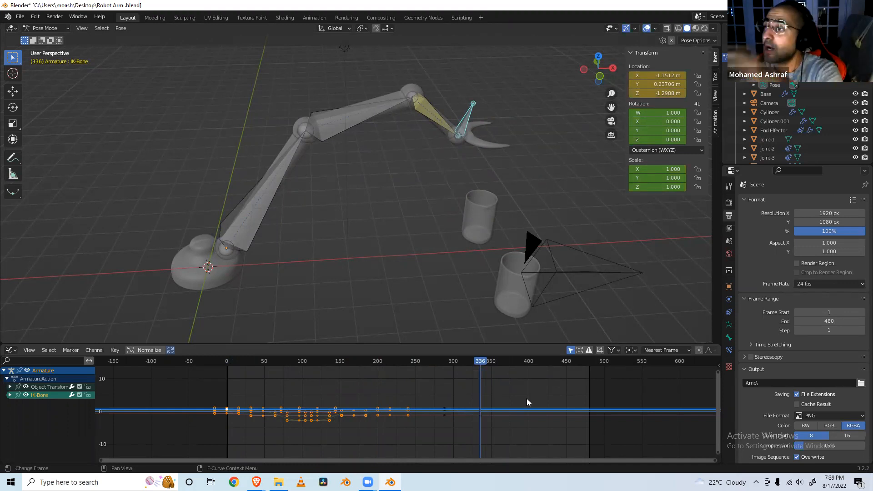
left_click(519, 364)
key("Left")
key("Left")
key("Left")
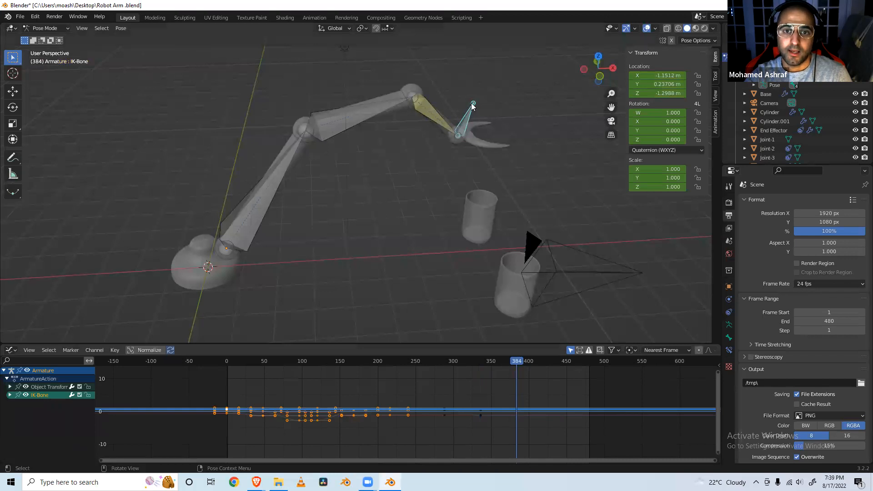
key("g")
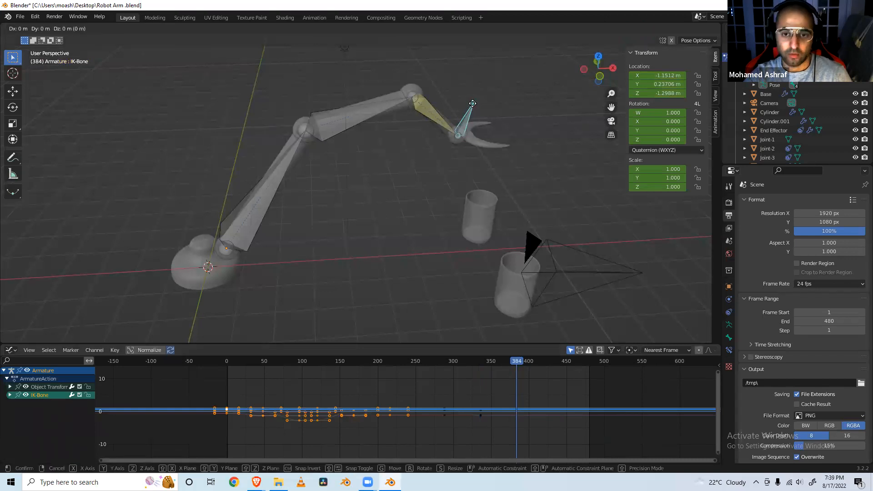
key("z")
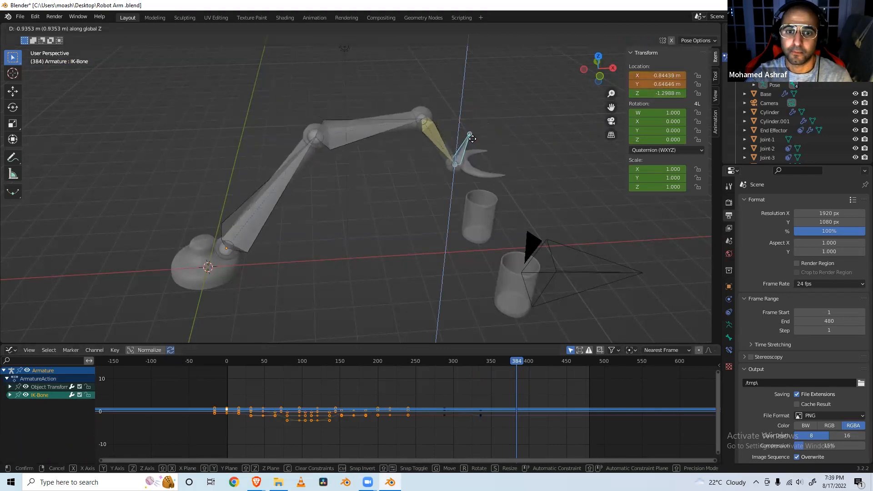
left_click(472, 190)
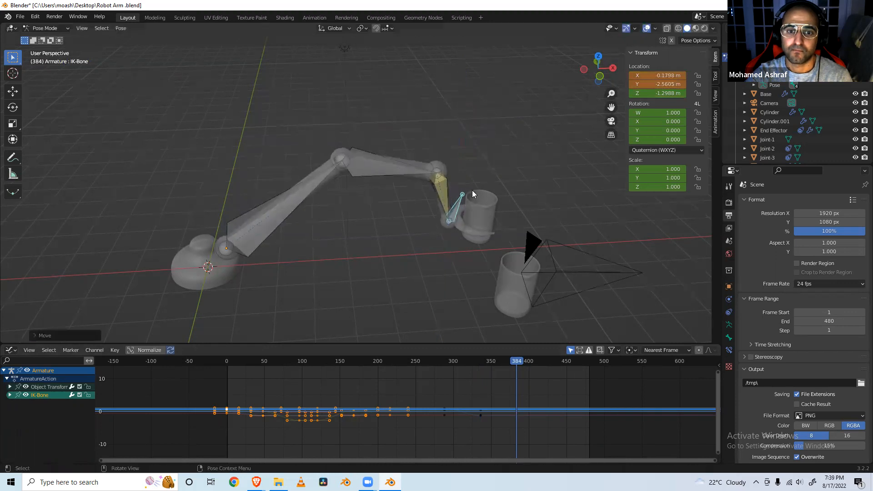
right_click(657, 84)
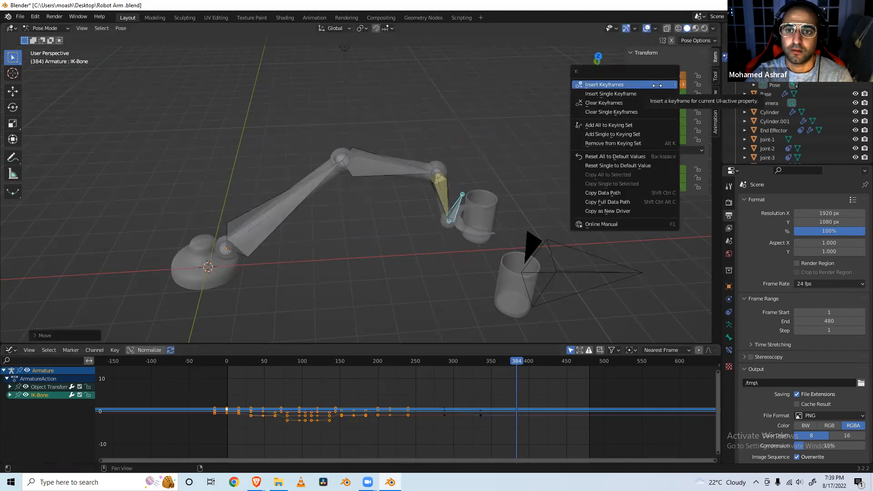
left_click(657, 85)
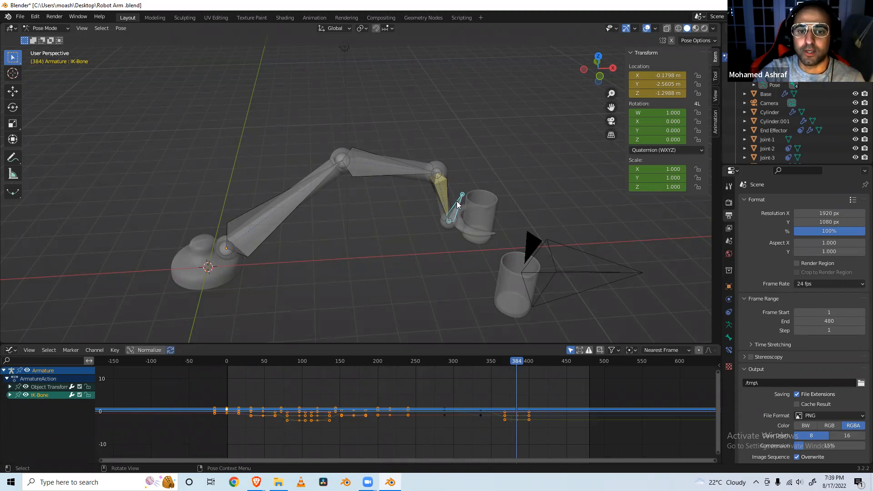
At frame 408, pull the IK bone back from the cylinder along global X, X location about -1.33 m, and keyframe its location.
left_click(538, 362)
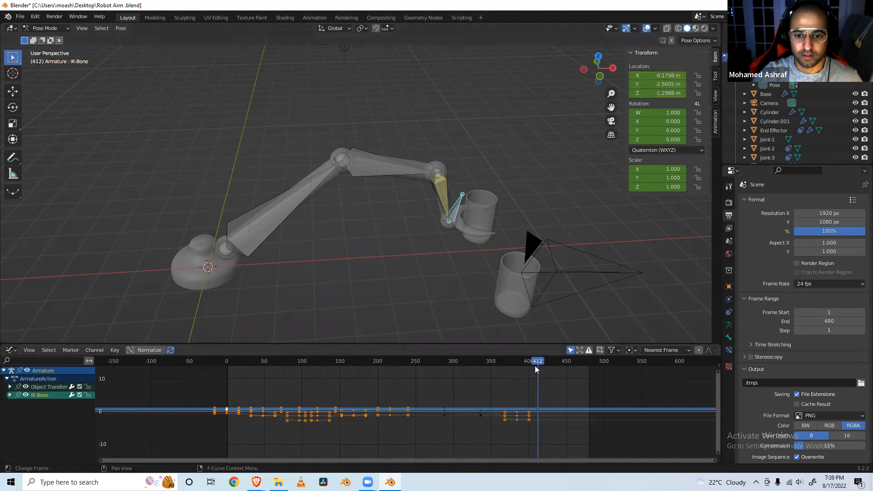
left_click(535, 365)
key("Left")
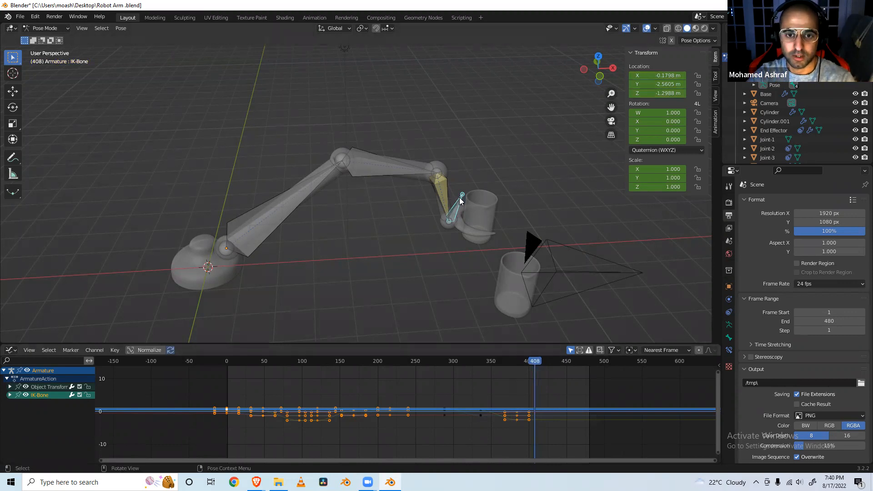
key("g")
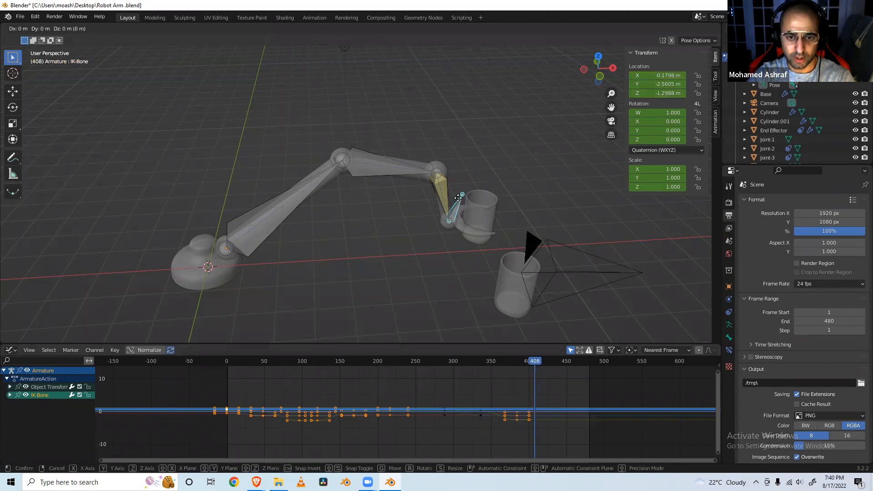
key("x")
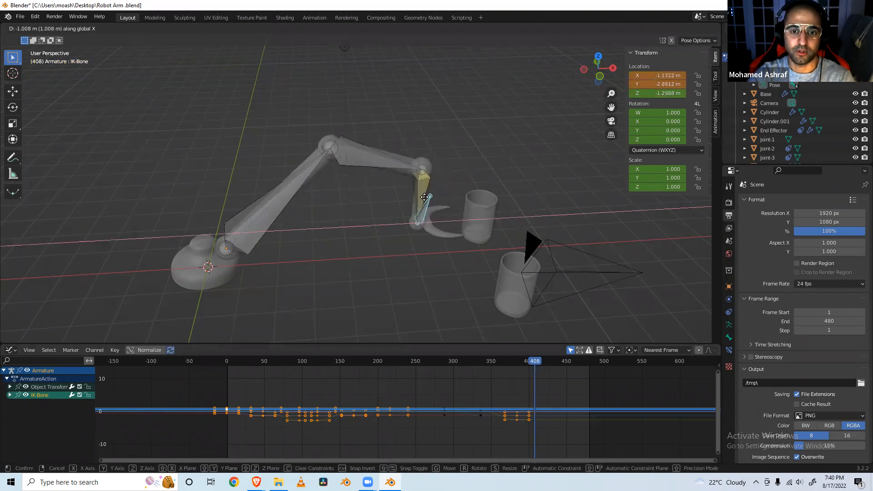
left_click(422, 199)
left_click(481, 276)
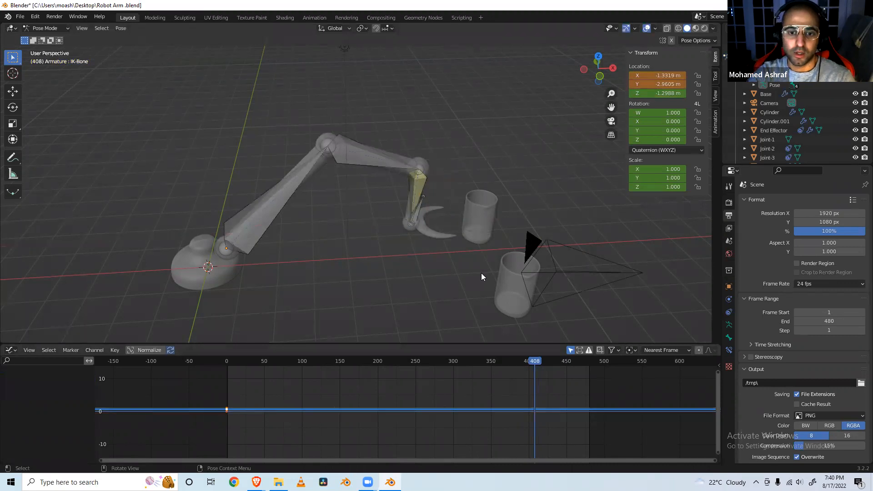
right_click(645, 85)
left_click(641, 86)
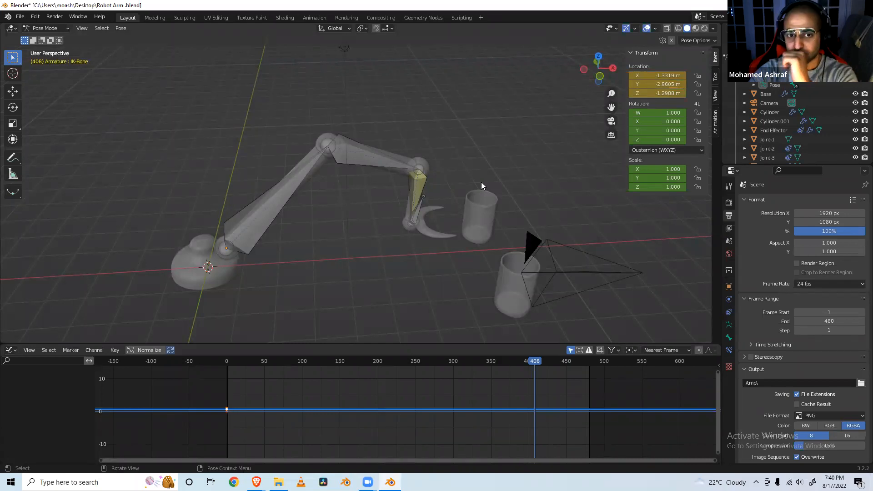
Replay the animation from the start of the timeline with both cylinders in view from another angle.
middle_click_drag(397, 243, 425, 206)
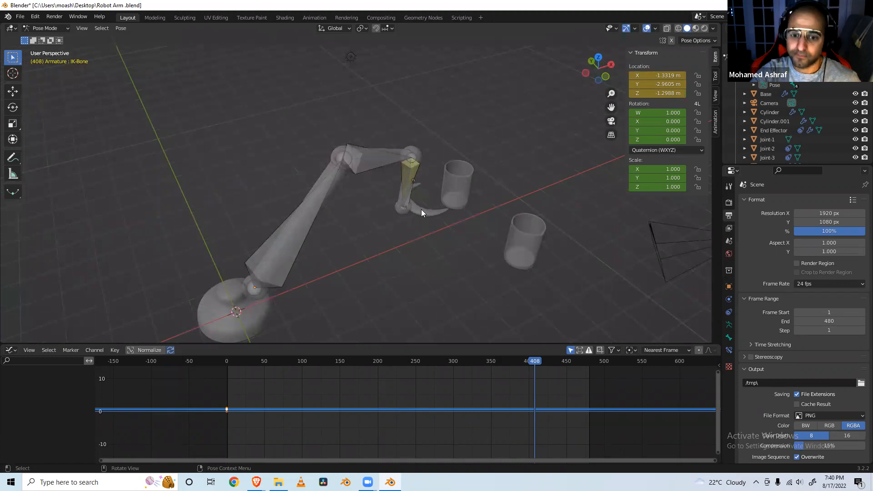
left_click(225, 361)
key("space")
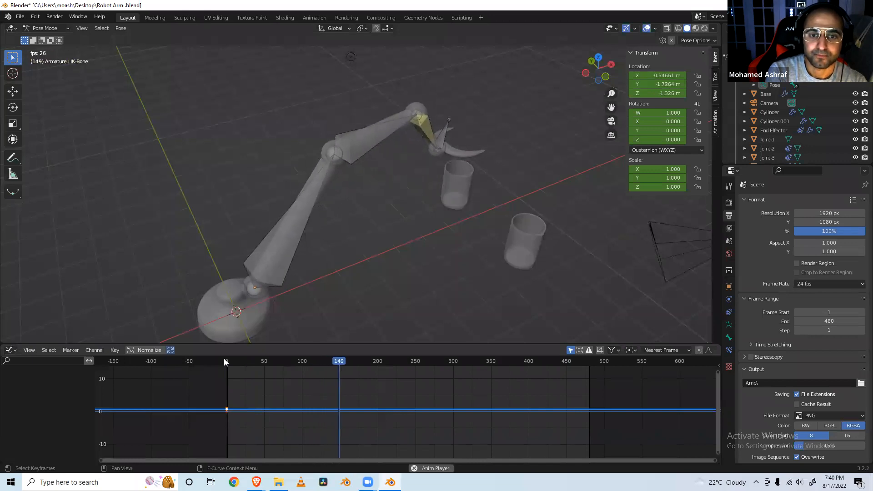
key("space")
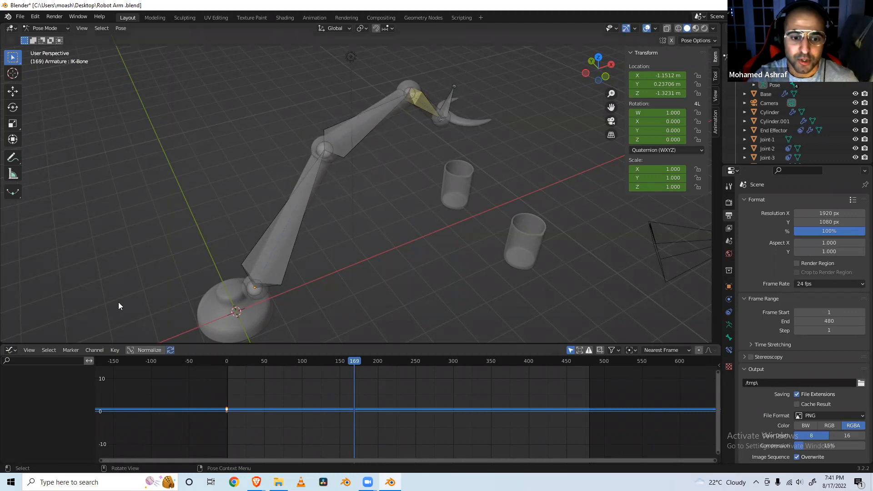
Reselect the IK bone, go to frame 48, and examine its curves in the Graph Editor at closer range with all keyframes deselected.
left_click(289, 362)
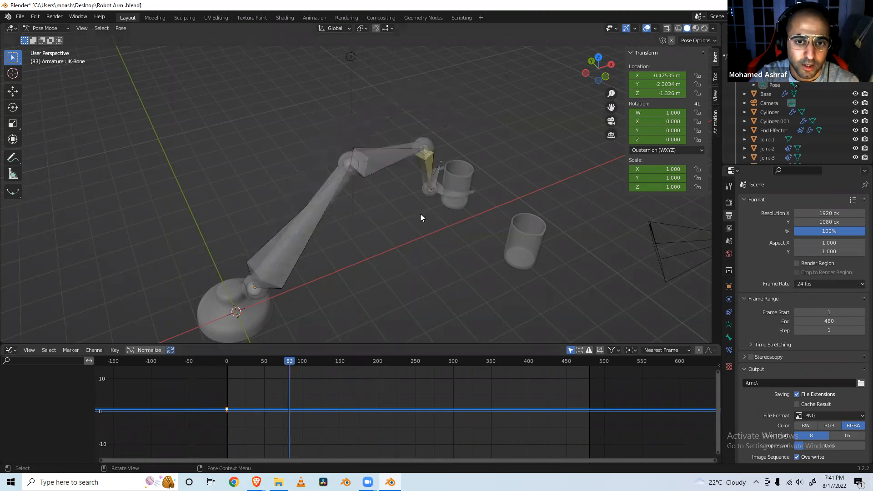
left_click(434, 180)
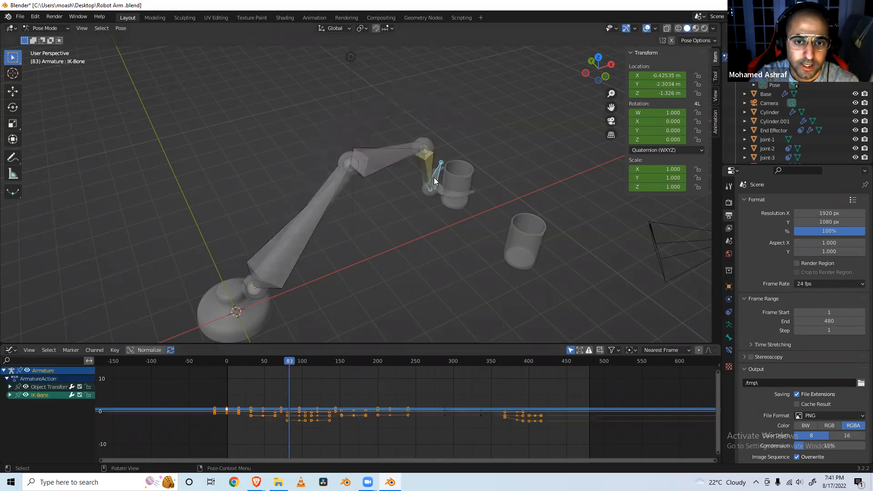
left_click(262, 380)
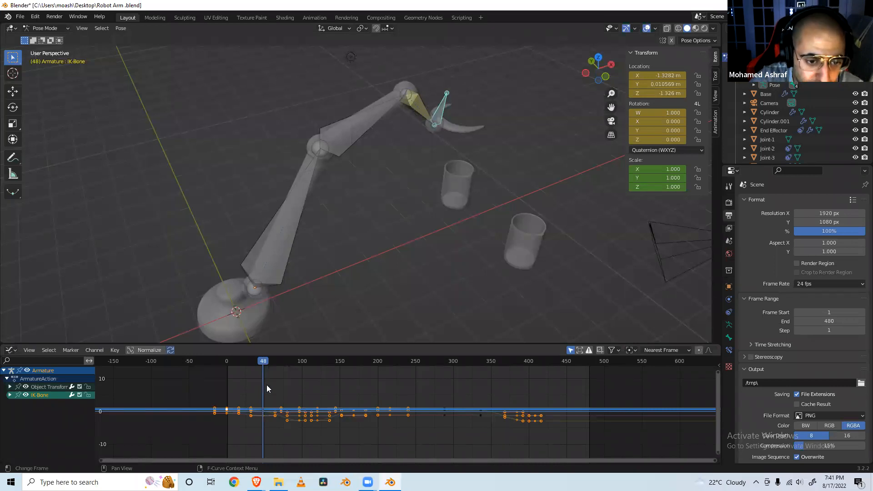
scroll(267, 384, "up", 2)
scroll(272, 383, "down", 2)
scroll(271, 384, "up", 5)
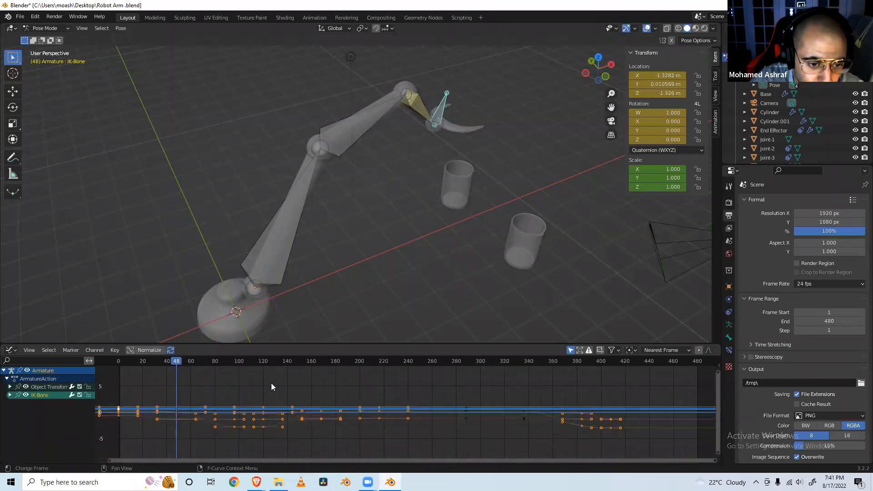
scroll(272, 383, "down", 2)
scroll(271, 383, "up", 5)
scroll(271, 383, "down", 2, "shift")
scroll(271, 385, "up", 2)
scroll(271, 385, "down", 3, "shift")
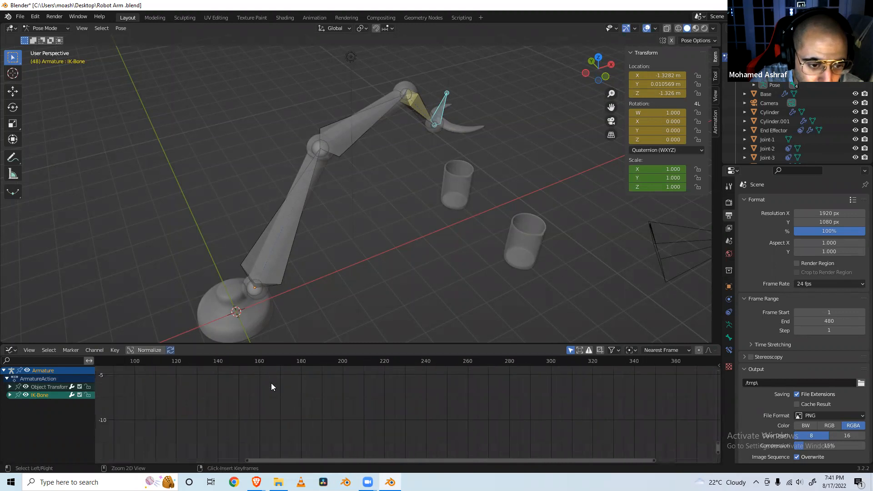
scroll(271, 384, "down", 2)
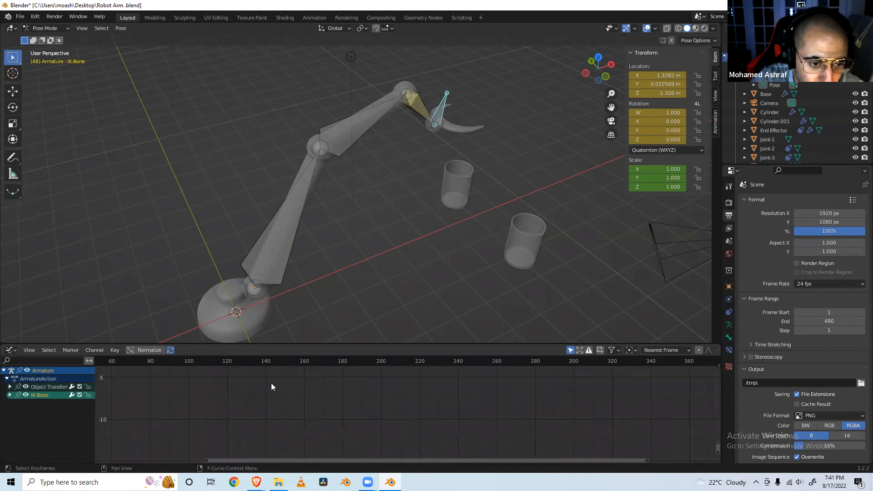
left_click_drag(271, 457, 123, 446)
scroll(267, 402, "up", 2)
scroll(266, 402, "down", 2)
scroll(267, 402, "up", 4, "shift")
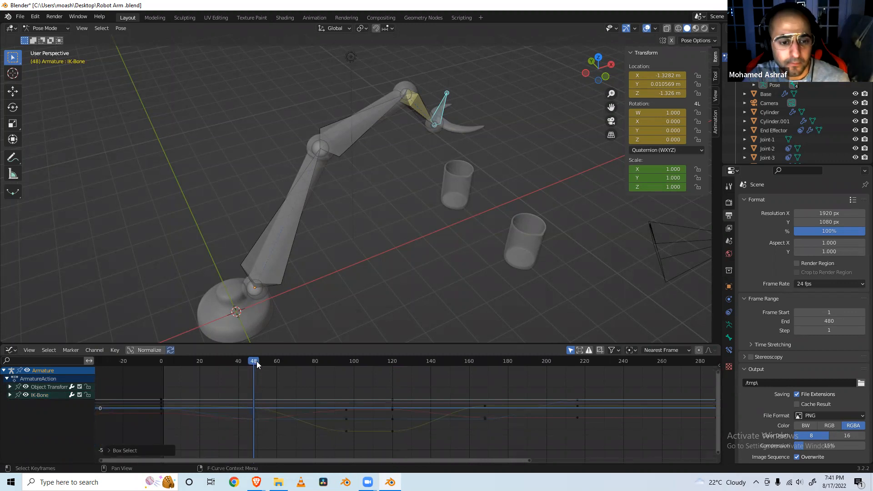
At frame 96, switch to Object Mode and keyframe the End Effector's location, rotation and scale.
key("i")
left_click_drag(255, 360, 346, 360)
key("ctrl+s")
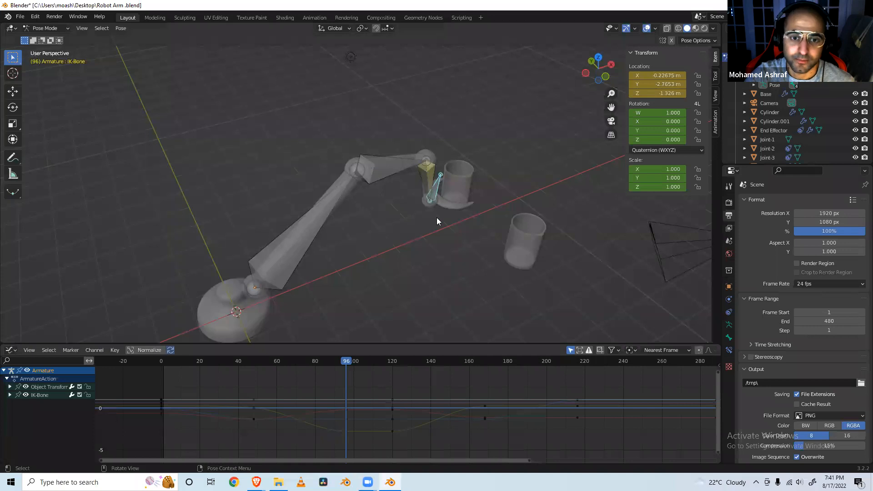
left_click(65, 28)
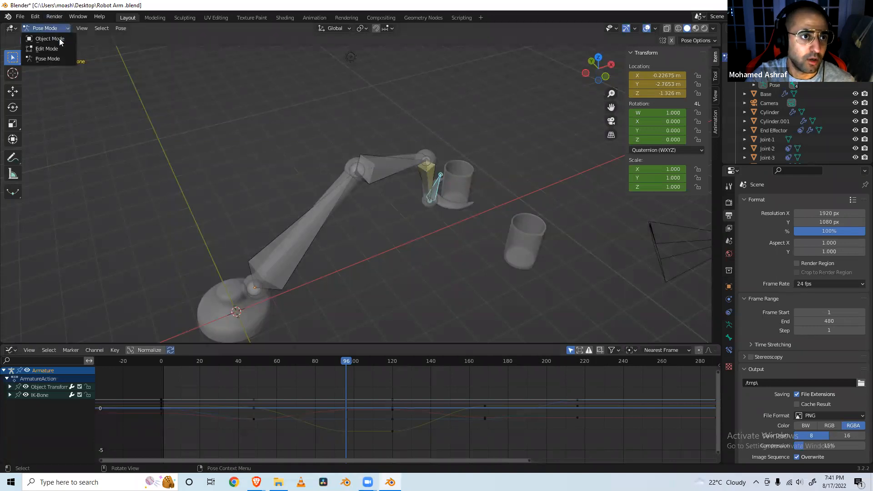
left_click(43, 38)
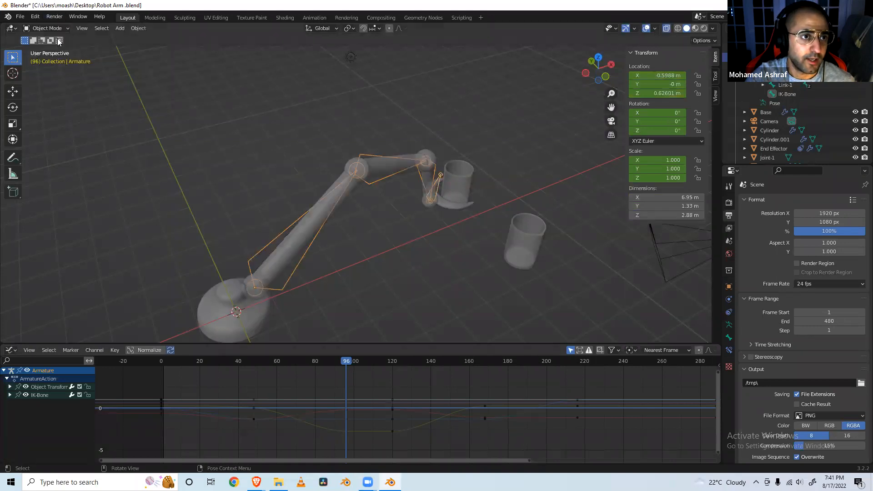
left_click(448, 205)
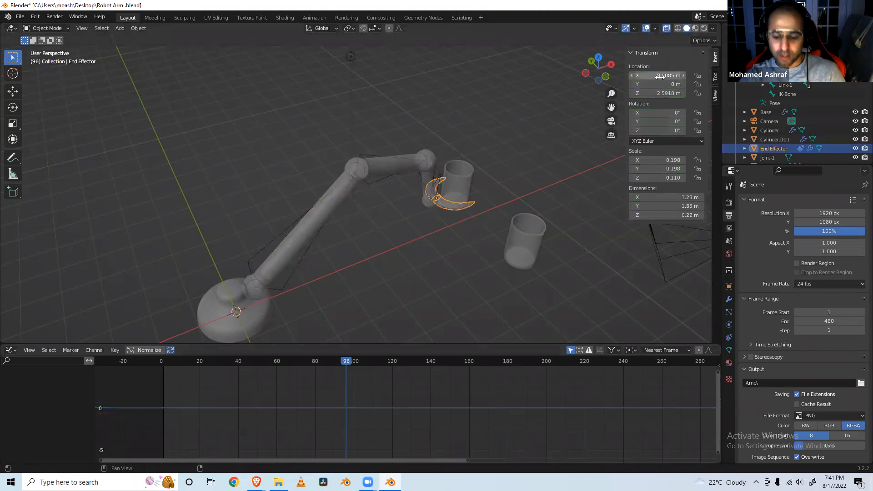
key("i")
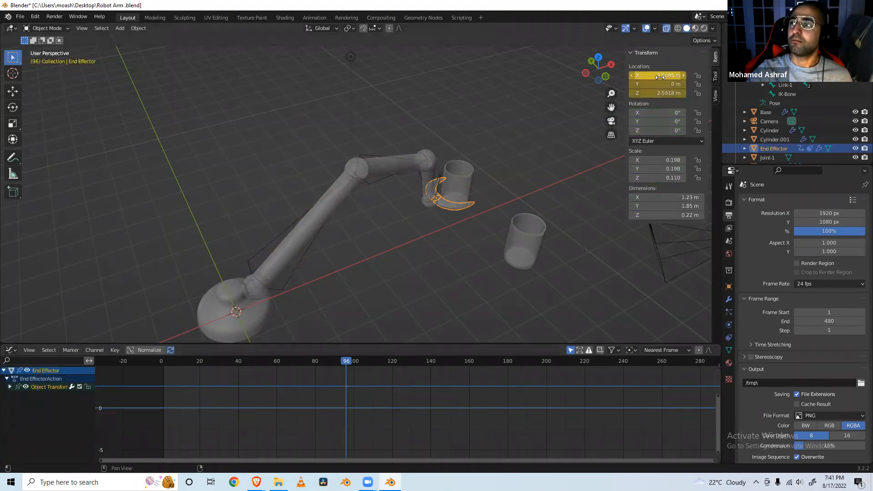
right_click(659, 124)
left_click(658, 125)
right_click(659, 175)
left_click(658, 174)
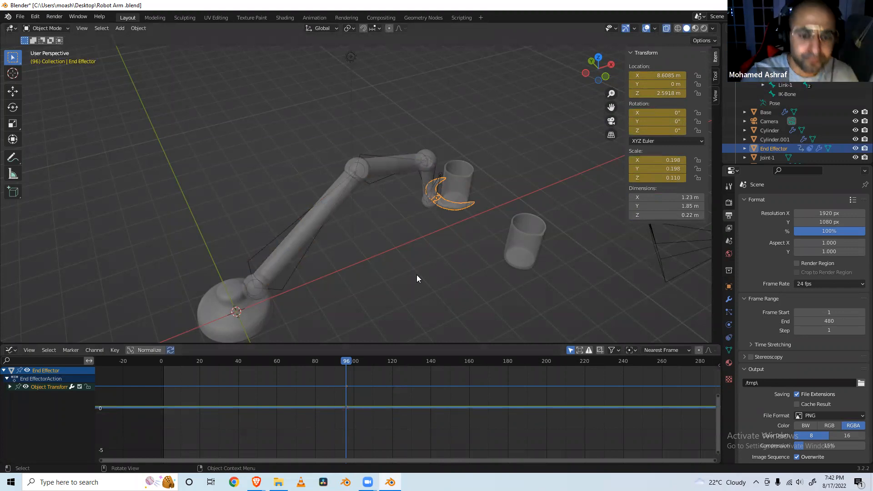
Set the current frame to 120 and show the scene in the front orthographic view.
left_click_drag(346, 360, 366, 362)
mouse_move(371, 361)
left_mouse_down()
mouse_move(406, 364)
mouse_move(354, 366)
mouse_move(367, 370)
left_mouse_up()
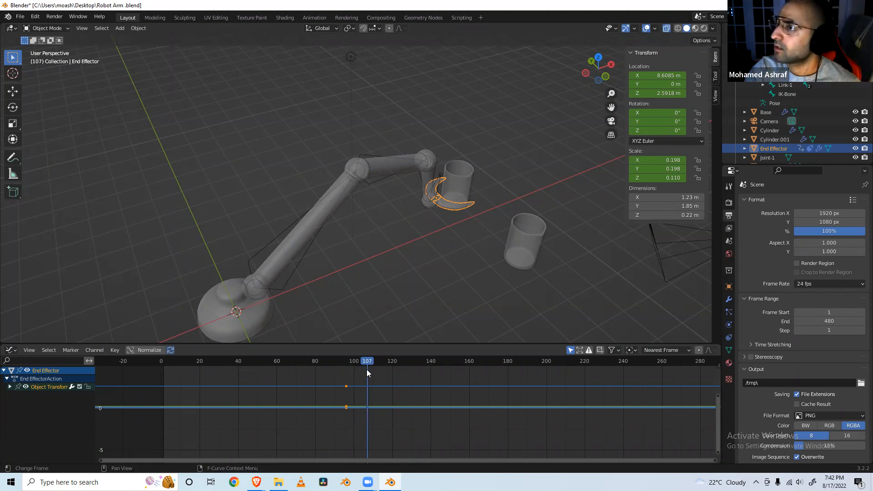
left_click_drag(367, 372, 392, 372)
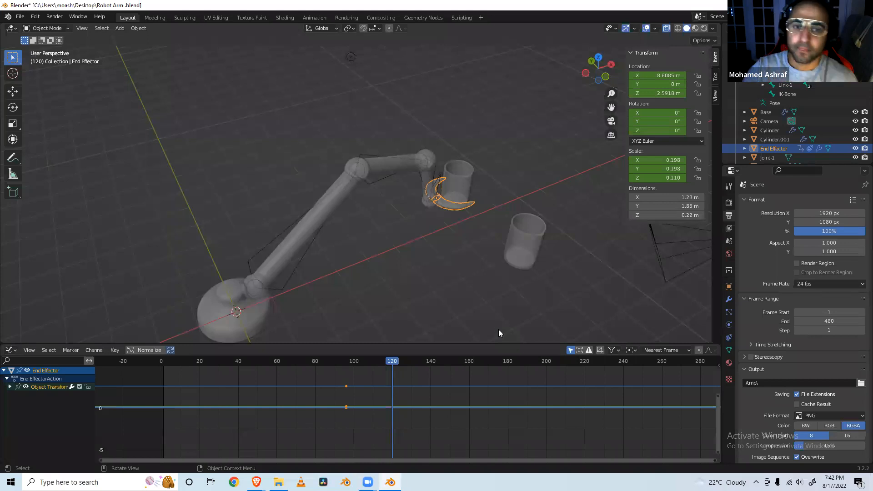
left_click(82, 27)
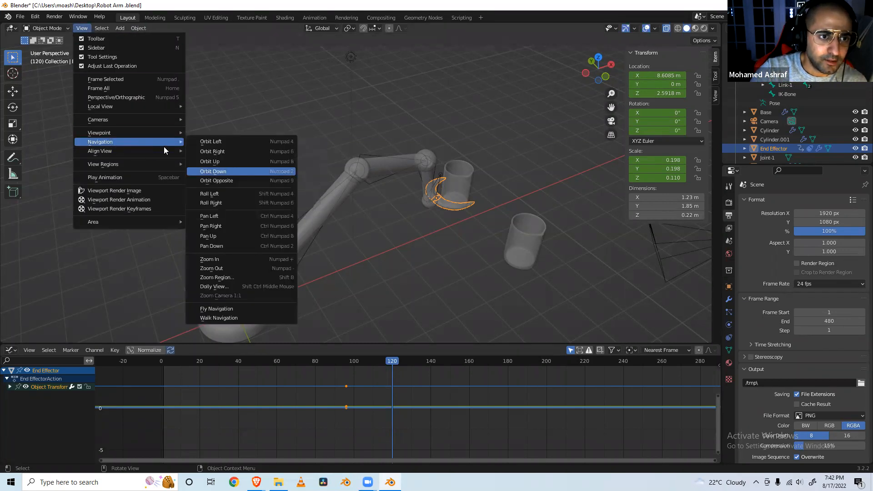
mouse_move(156, 133)
left_click(218, 166)
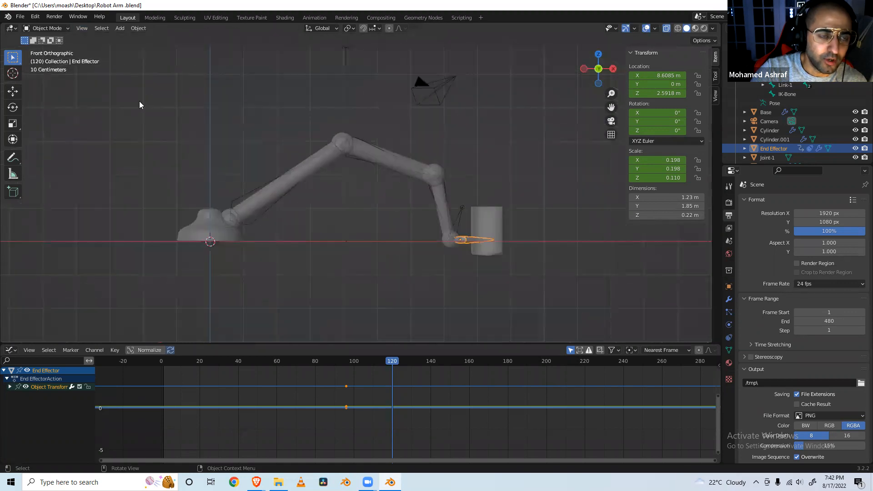
From the top view, narrow the End Effector along Y to a scale of about 0.134 and keyframe its scale at frame 120.
left_click(82, 28)
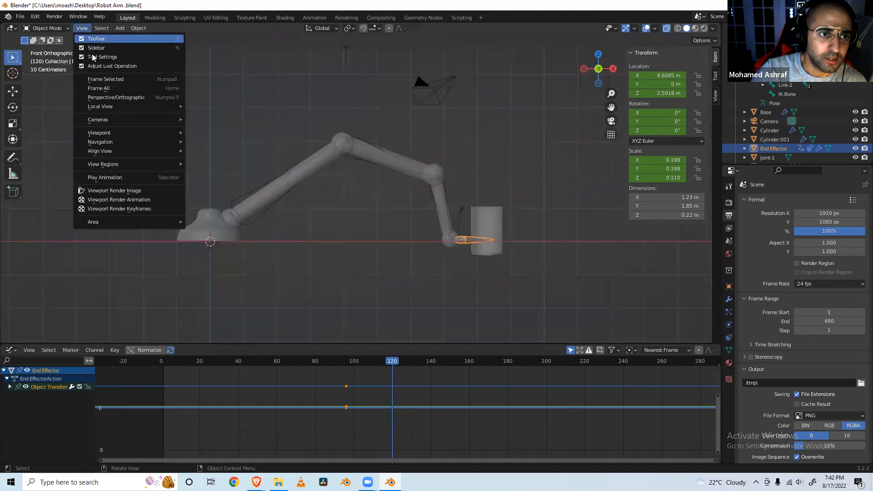
mouse_move(155, 133)
left_click(236, 146)
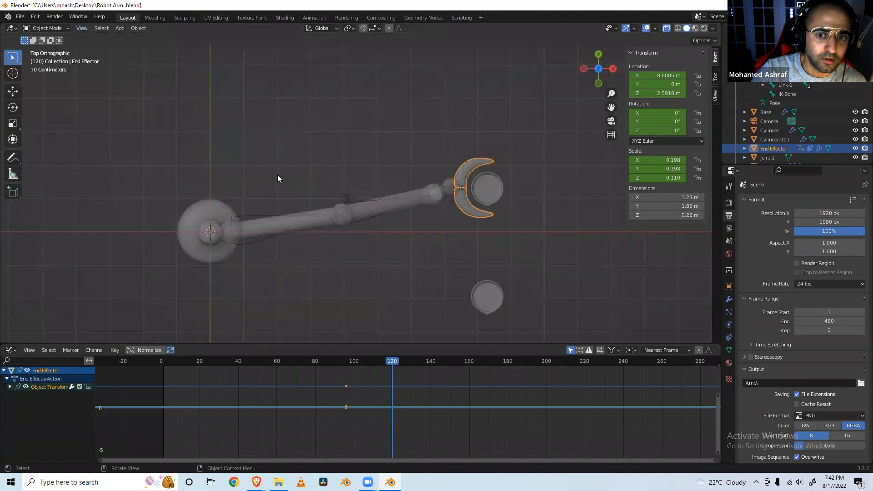
scroll(509, 185, "up", 4)
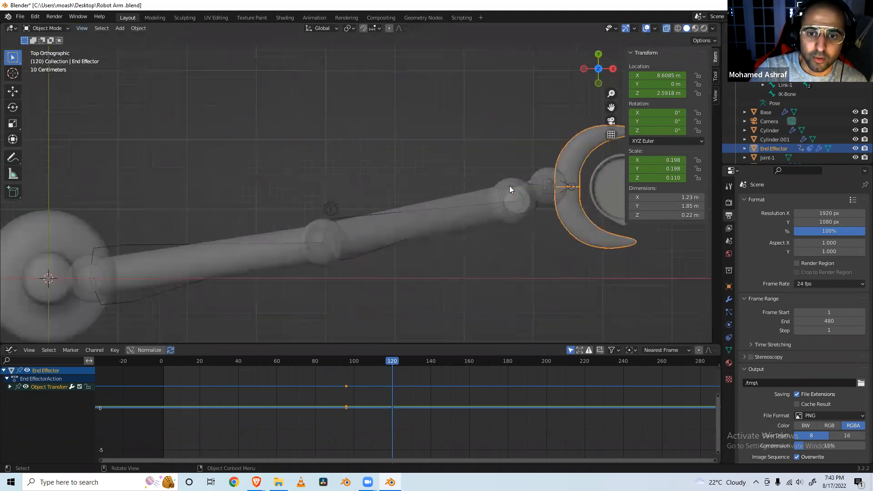
middle_click_drag(518, 189, 354, 191, "shift")
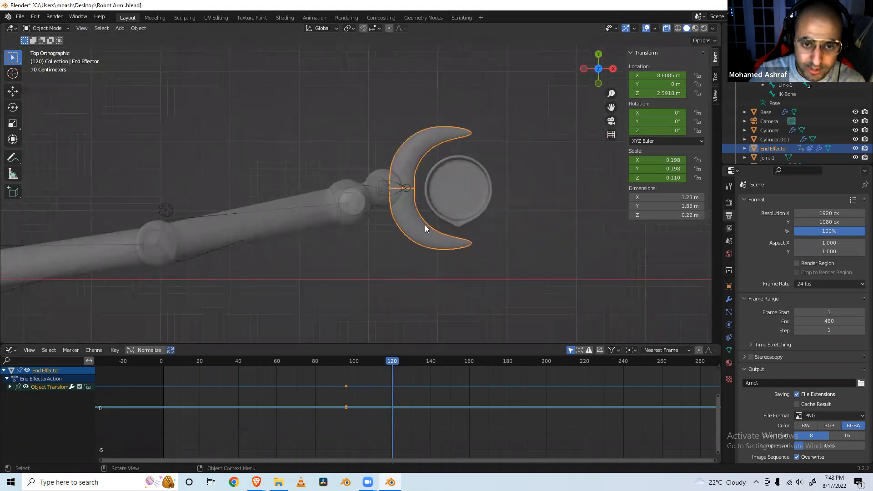
key("s")
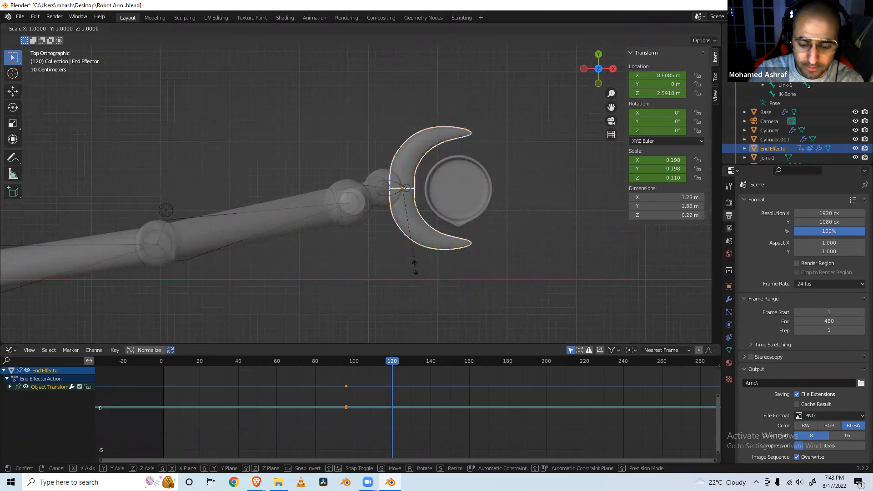
key("y")
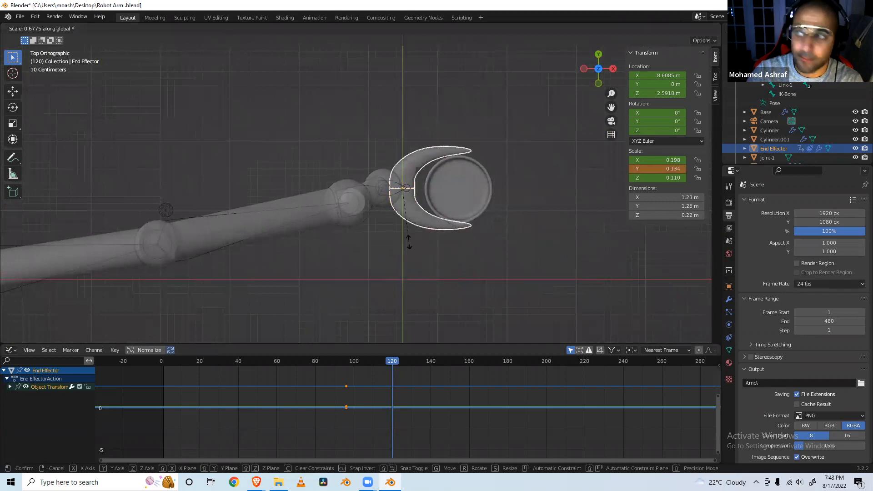
left_click(408, 241)
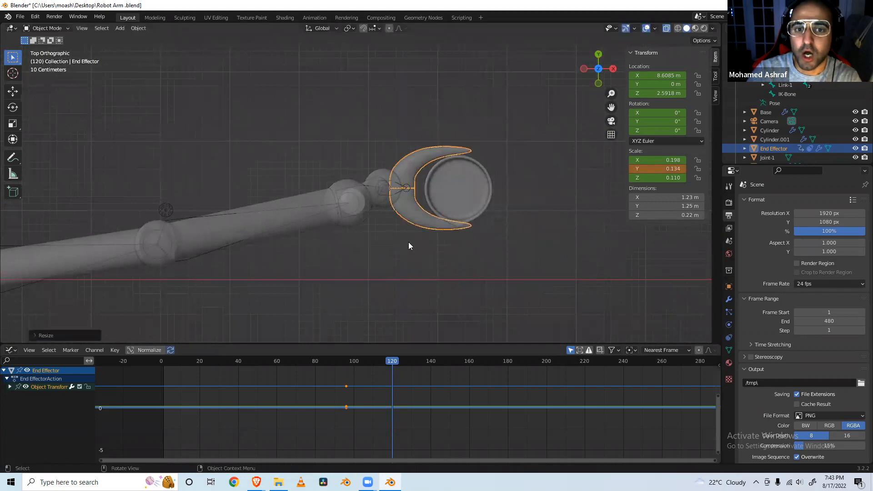
right_click(651, 160)
left_click(650, 160)
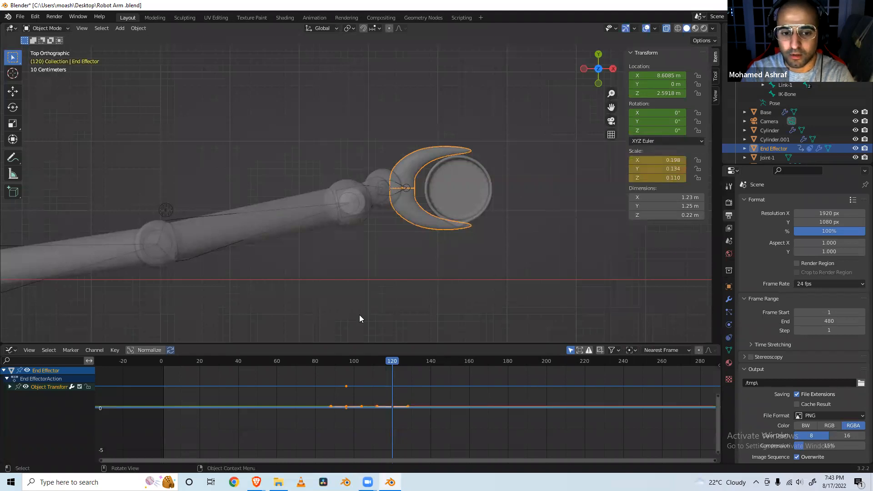
Play the animation from the start of the timeline in a perspective view to review the End Effector's scale change.
middle_click_drag(372, 268, 412, 219)
key("space")
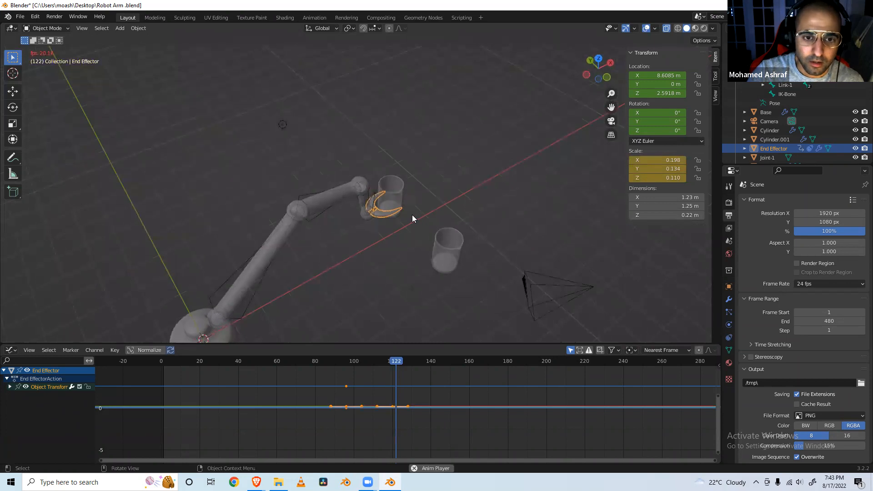
key("space")
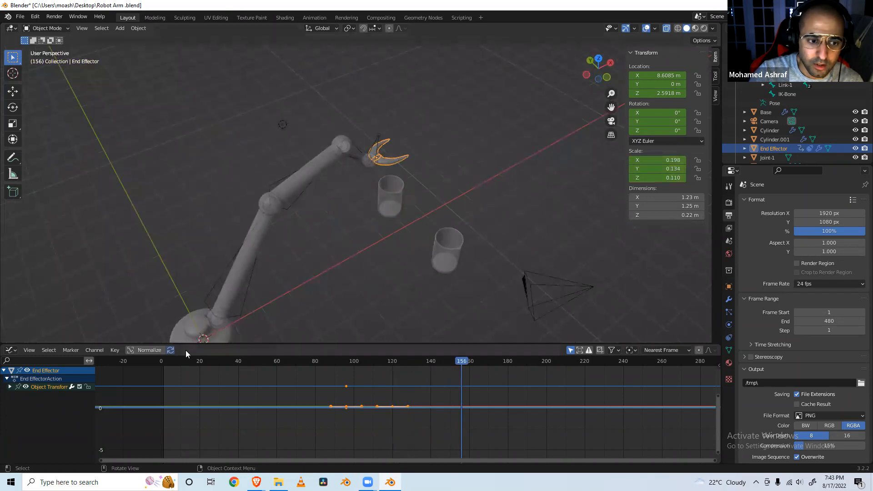
left_click(162, 361)
key("space")
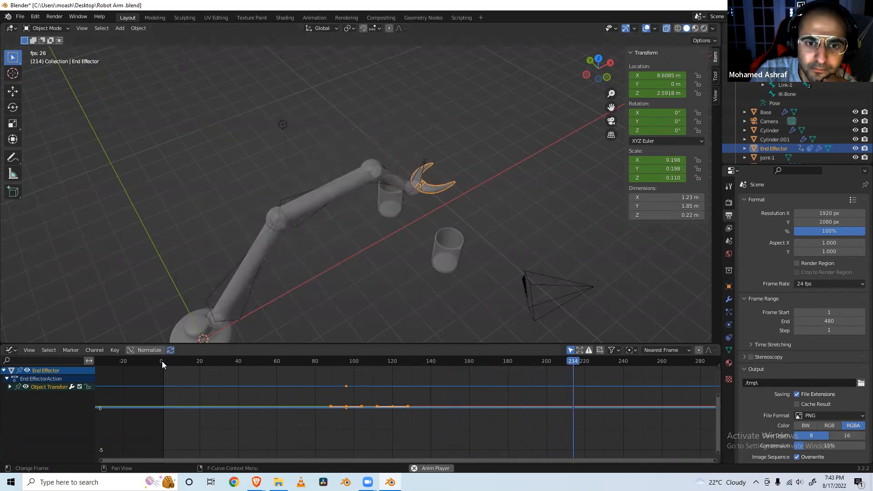
left_click(161, 361)
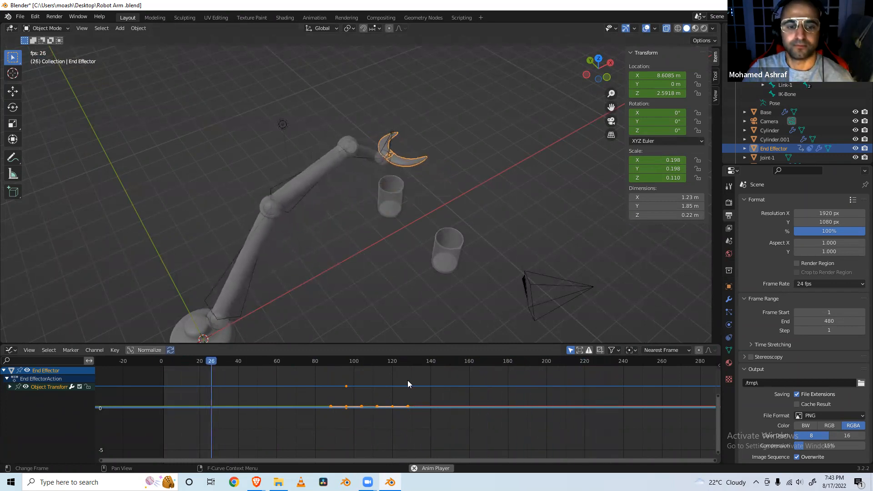
Set the current frame to 216 using the IK bone's keyframes in Pose Mode, and return to Object Mode.
left_click(498, 363)
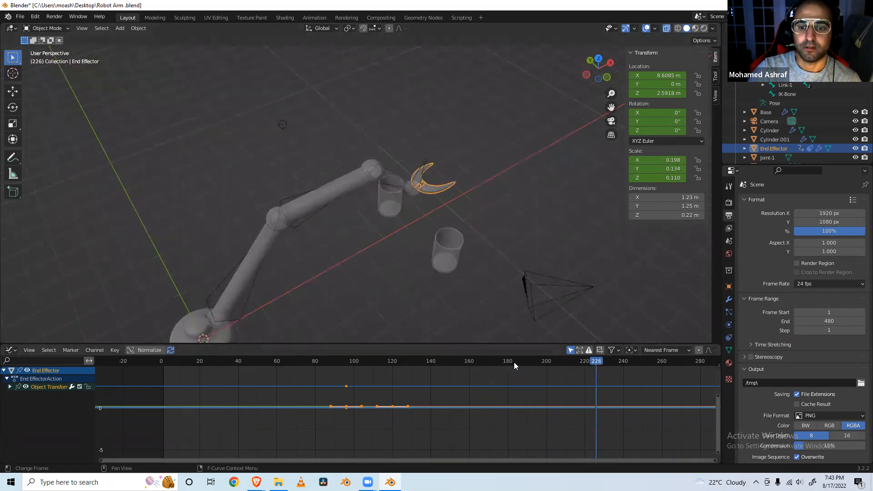
left_click(550, 363)
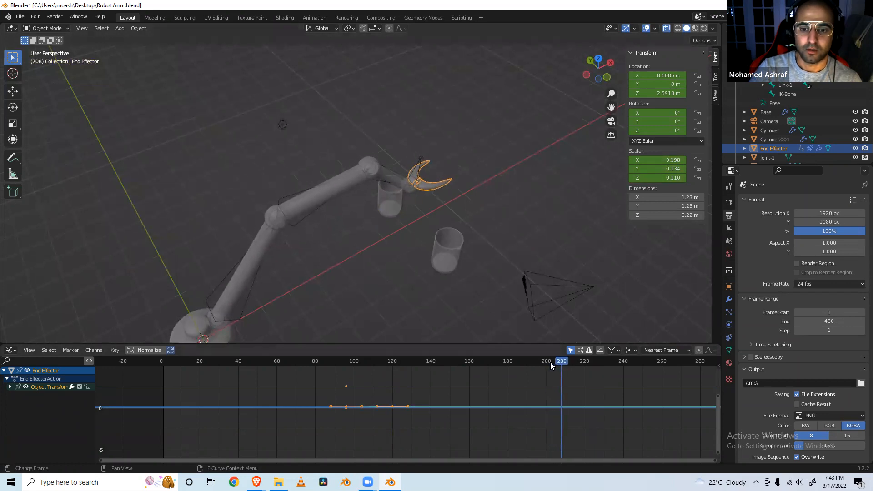
left_click(421, 170)
left_click(54, 28)
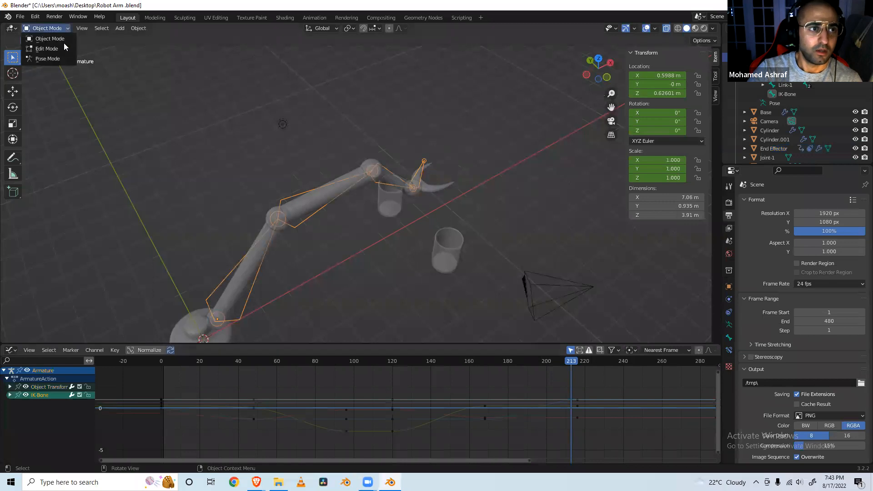
left_click(63, 59)
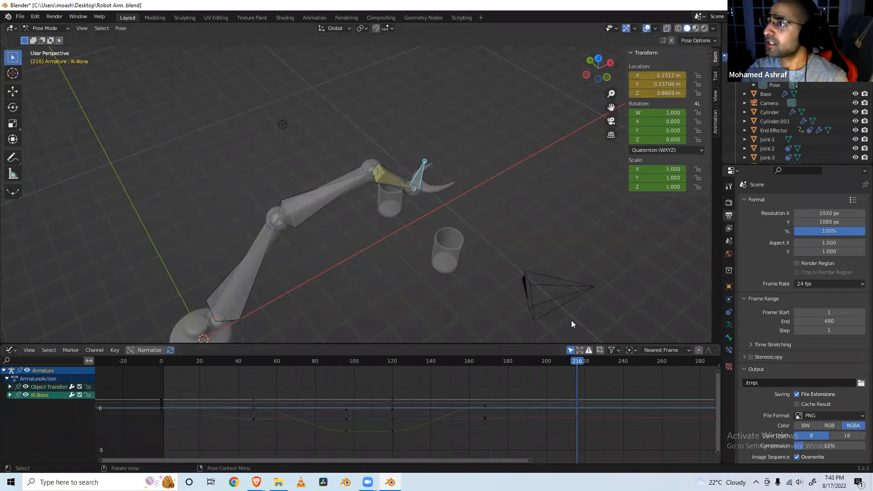
left_click(66, 28)
left_click(46, 38)
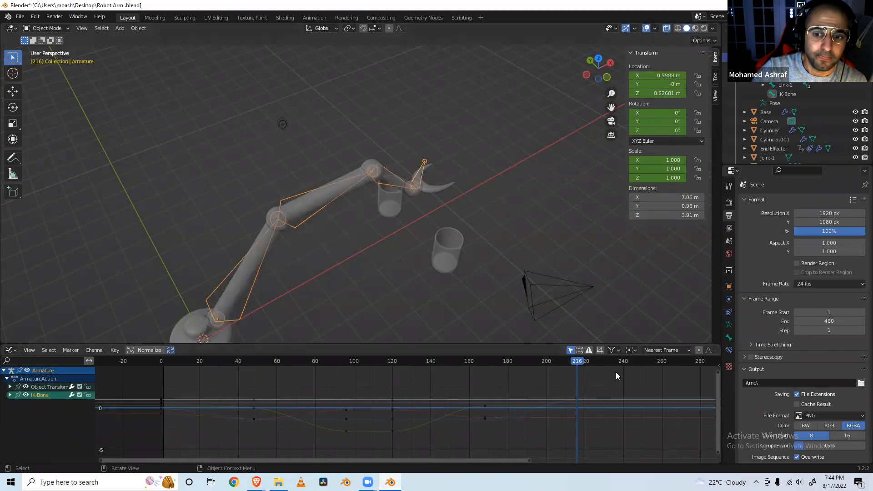
Select the End Effector and keyframe its location, rotation and scale at frame 216.
left_click(428, 185)
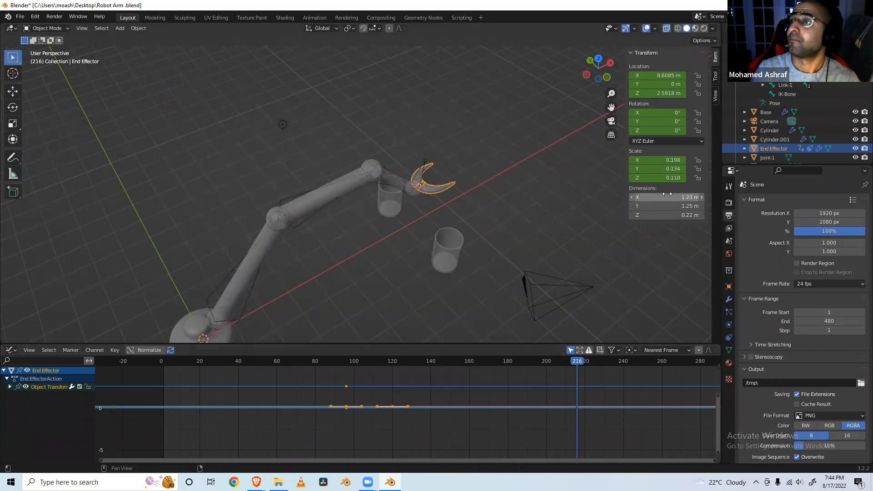
right_click(648, 93)
left_click(648, 93)
right_click(656, 121)
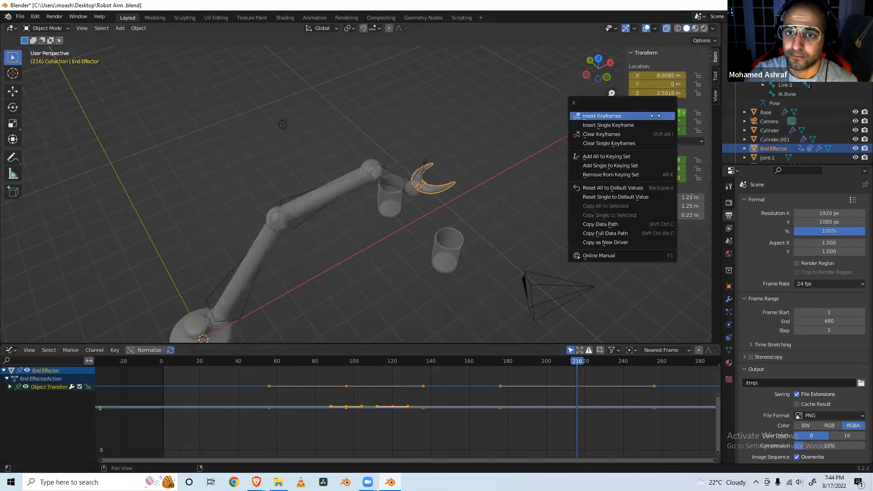
left_click(656, 121)
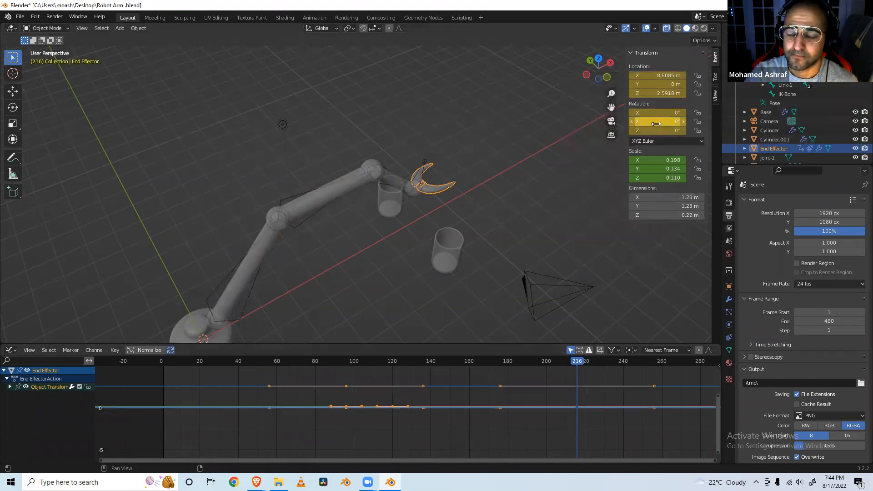
right_click(658, 178)
left_click(655, 178)
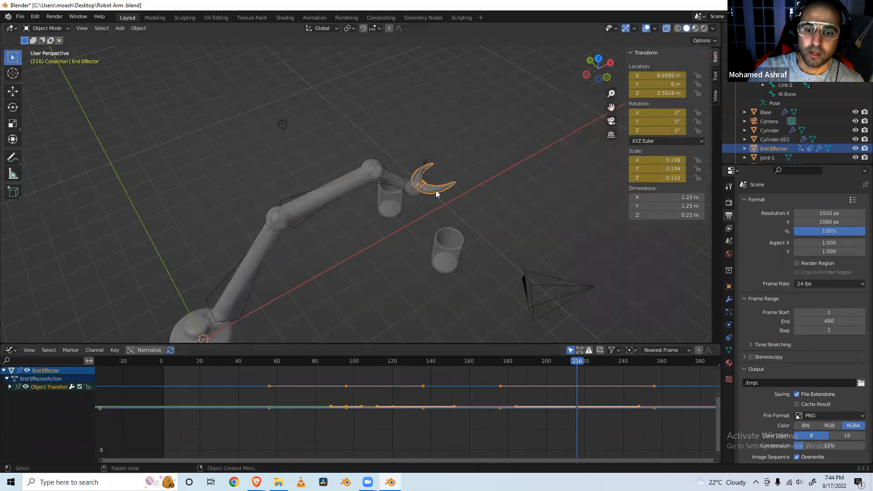
Play on from frame 216 and examine the IK bone's keyframes in Pose Mode, stopping at frame 288.
key("space")
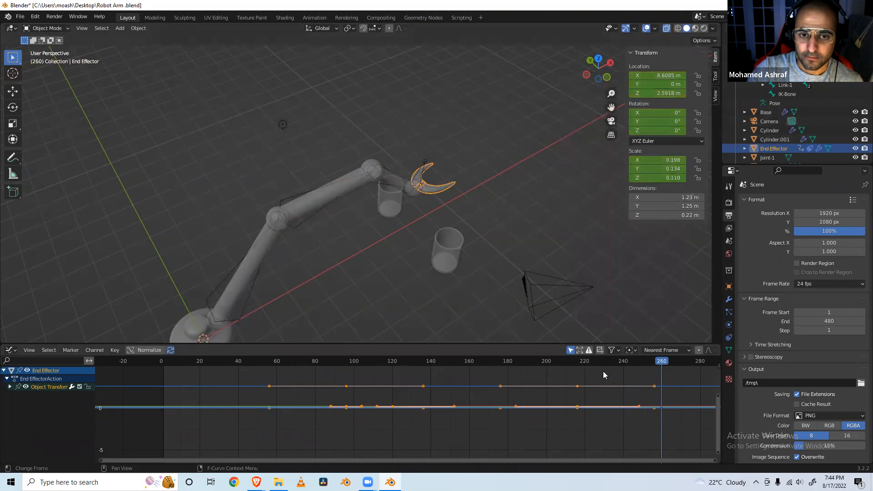
key("space")
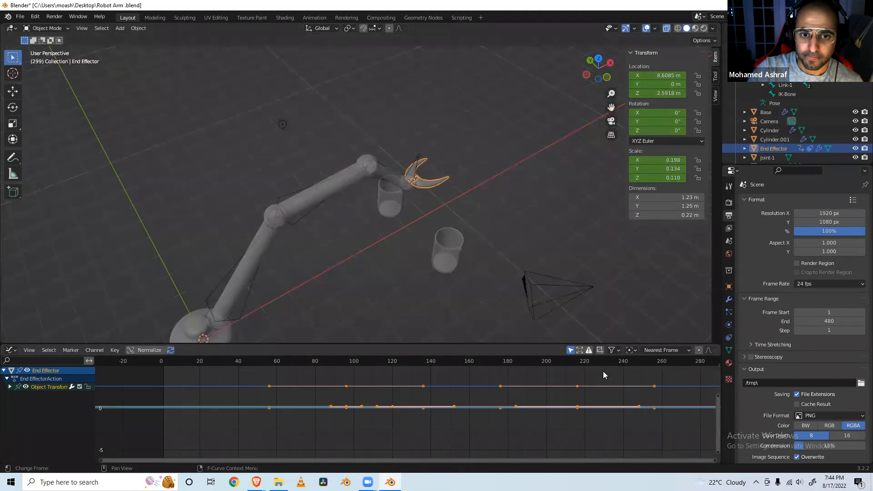
left_click(413, 163)
left_click(66, 28)
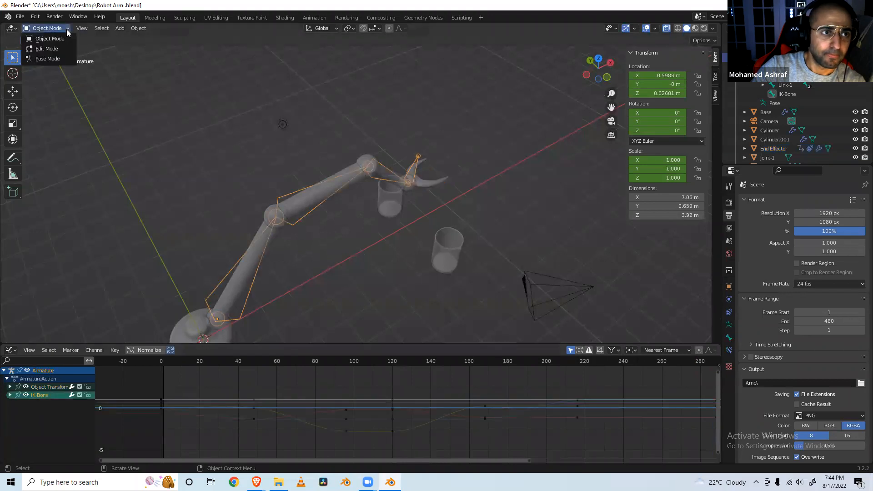
left_click(57, 58)
left_click_drag(412, 458, 493, 461)
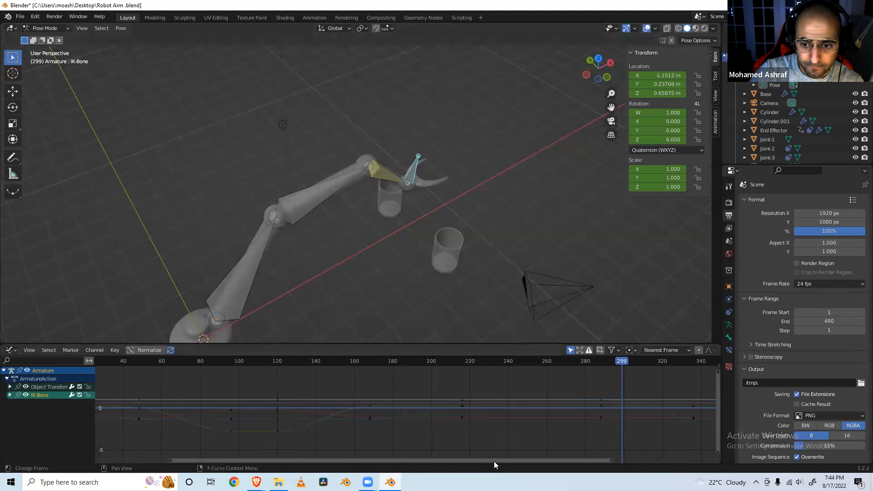
left_click(603, 362)
key("Left")
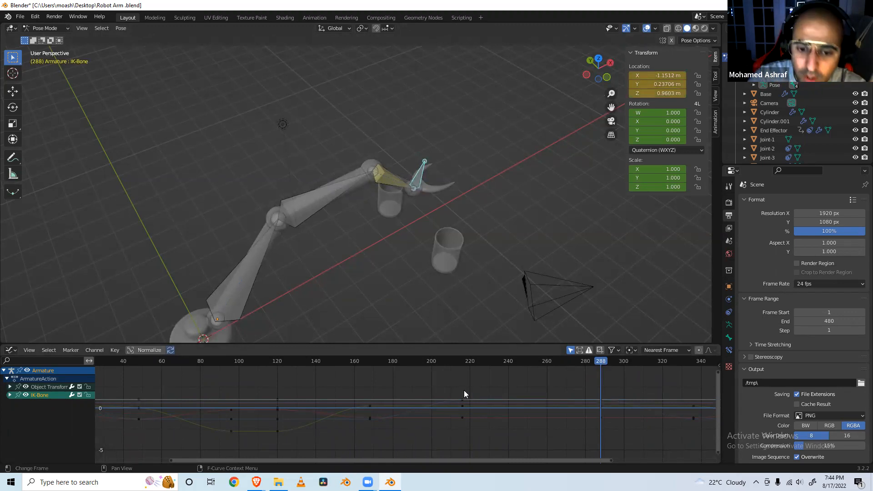
Return to frame 216, advance to frame 228, and select the End Effector in Object Mode.
left_click(461, 362)
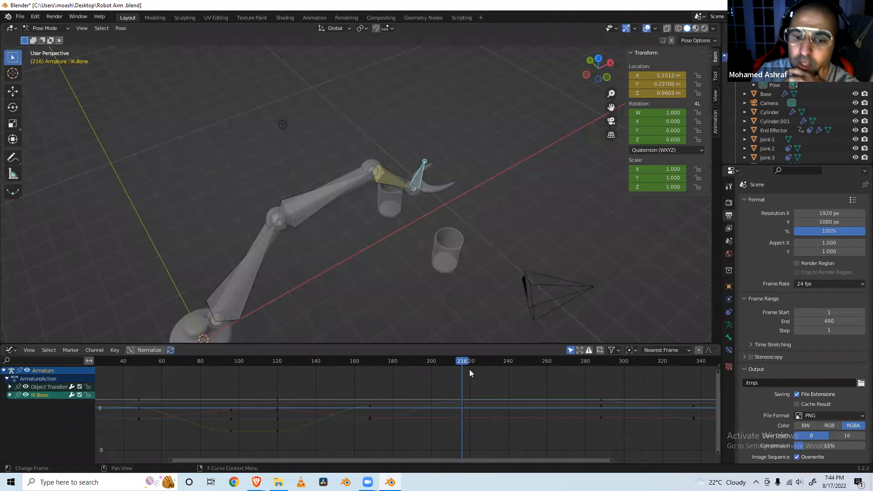
key("space")
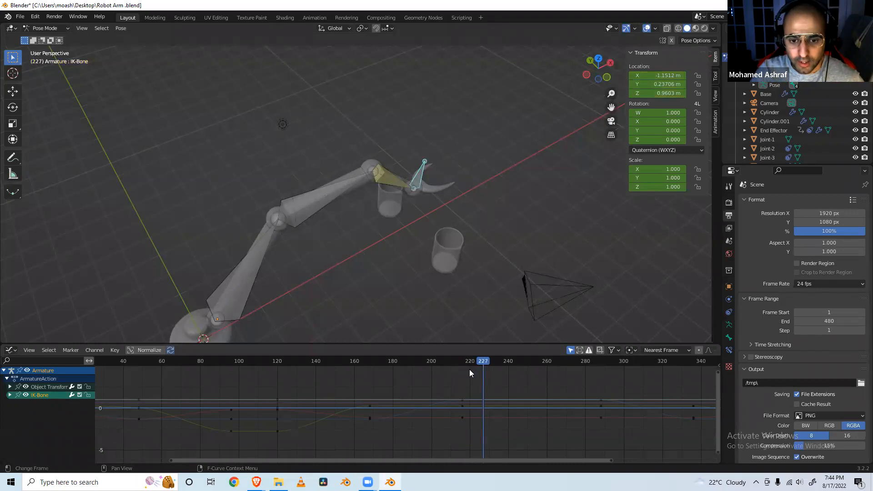
left_click(430, 190)
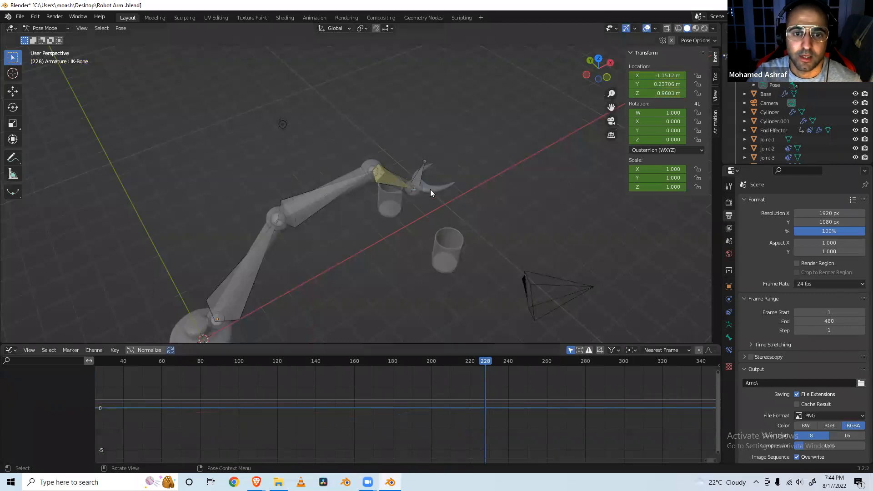
left_click(65, 27)
left_click(66, 38)
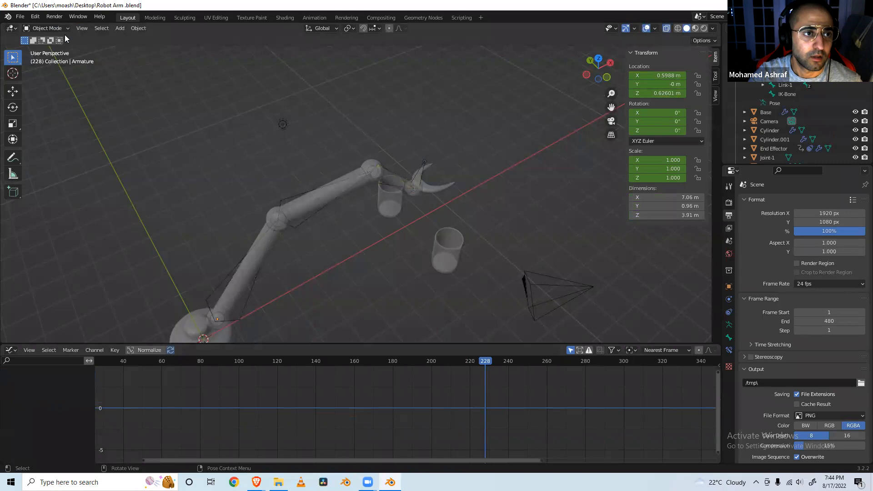
left_click(425, 193)
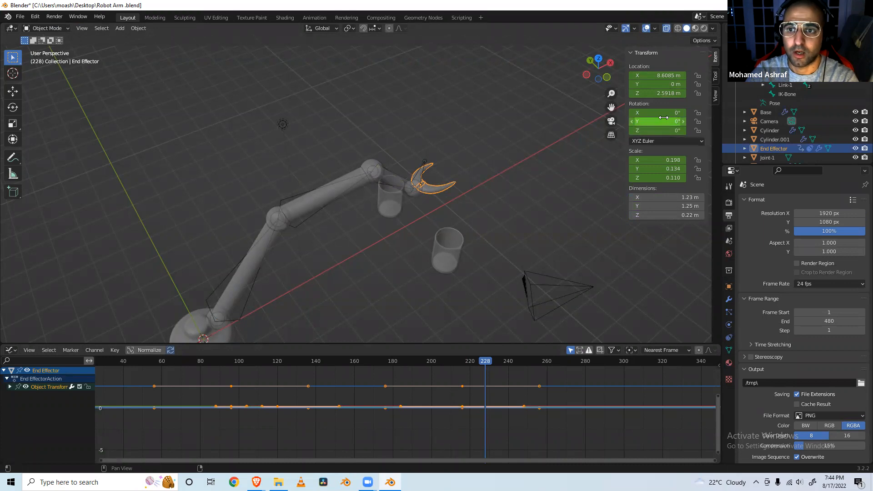
Set the End Effector's X rotation to 110° and keyframe its rotation at frame 228.
left_click_drag(662, 113, 703, 112)
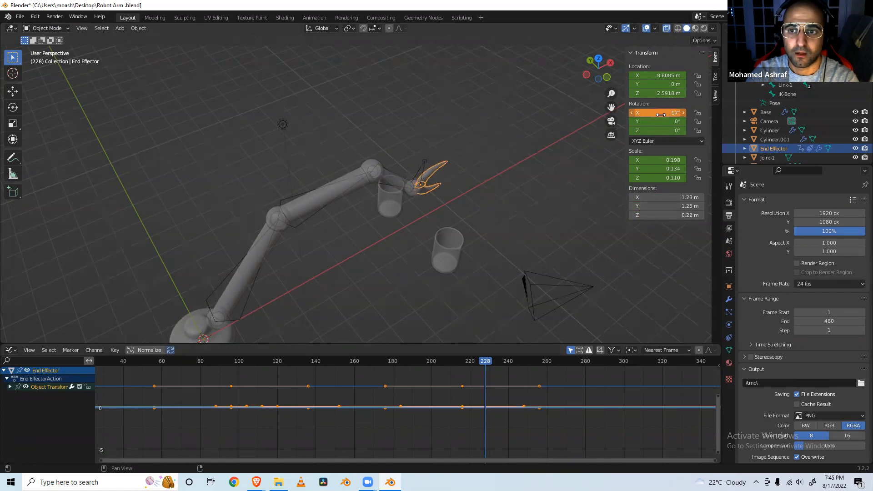
middle_click_drag(356, 210, 400, 172)
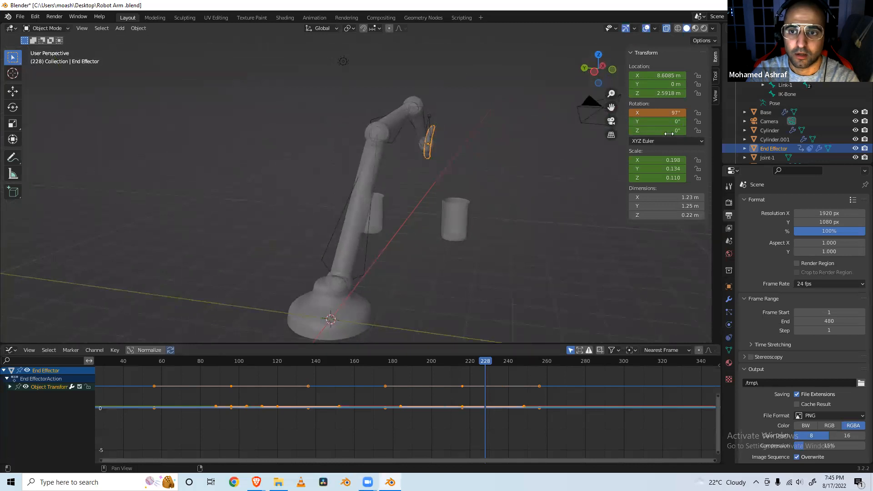
left_click_drag(670, 112, 683, 113)
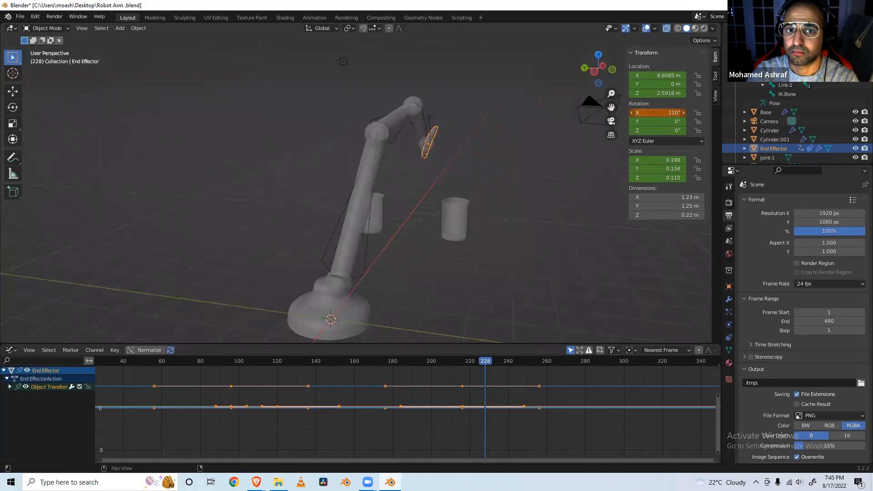
left_click(670, 113)
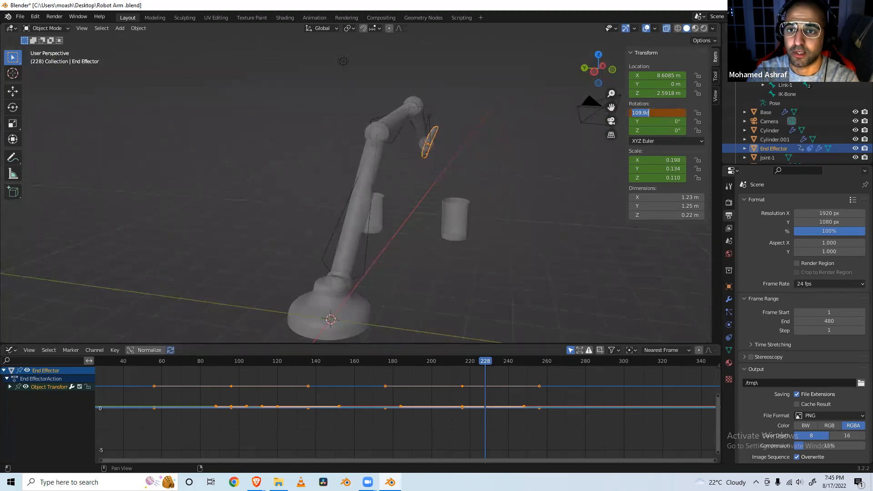
key("Return")
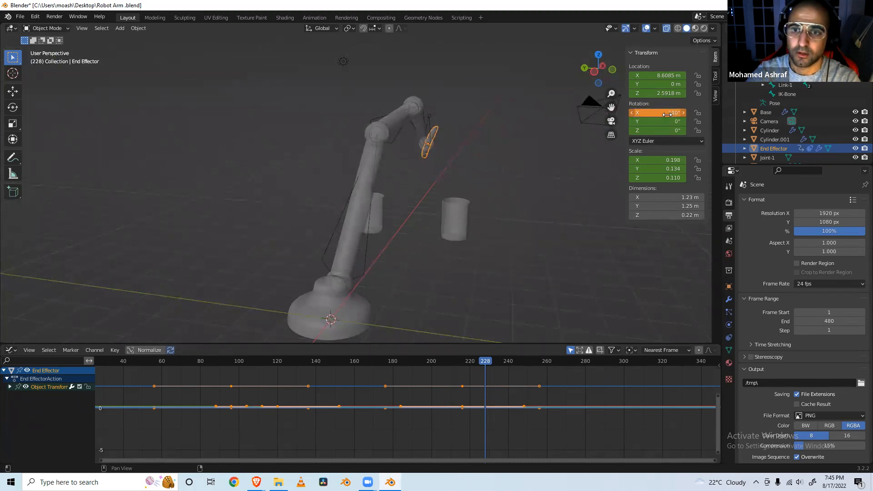
right_click(667, 115)
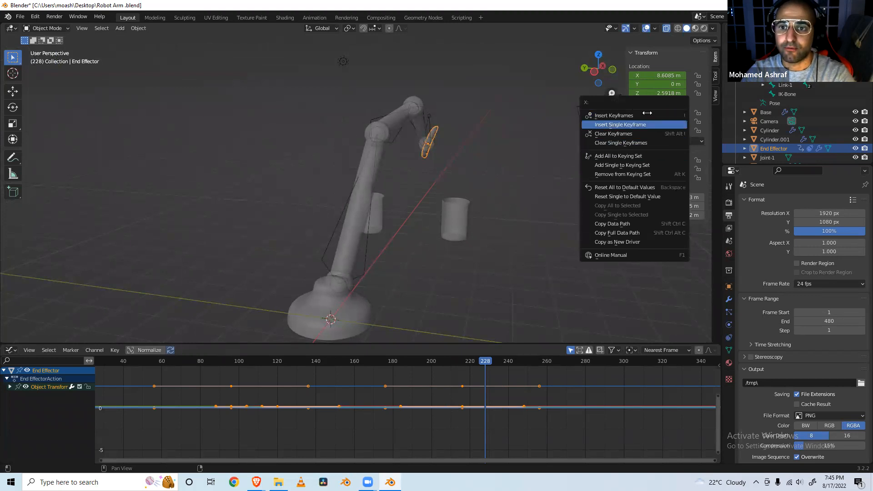
left_click(632, 115)
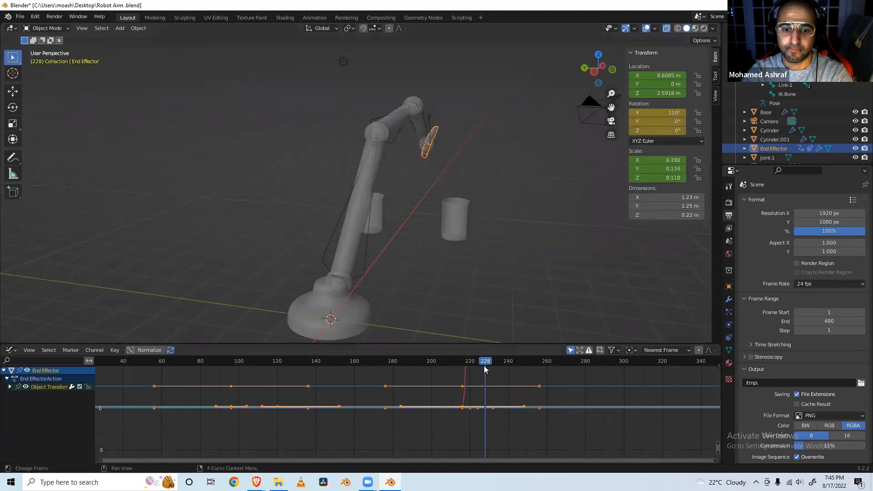
Advance to frame 276 and keyframe the End Effector's location and rotation there.
left_click_drag(486, 361, 600, 368)
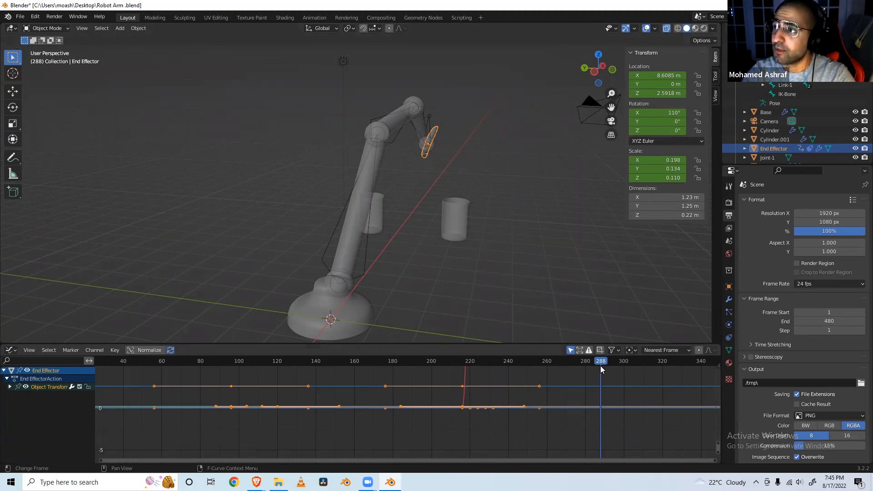
left_click_drag(600, 367, 578, 366)
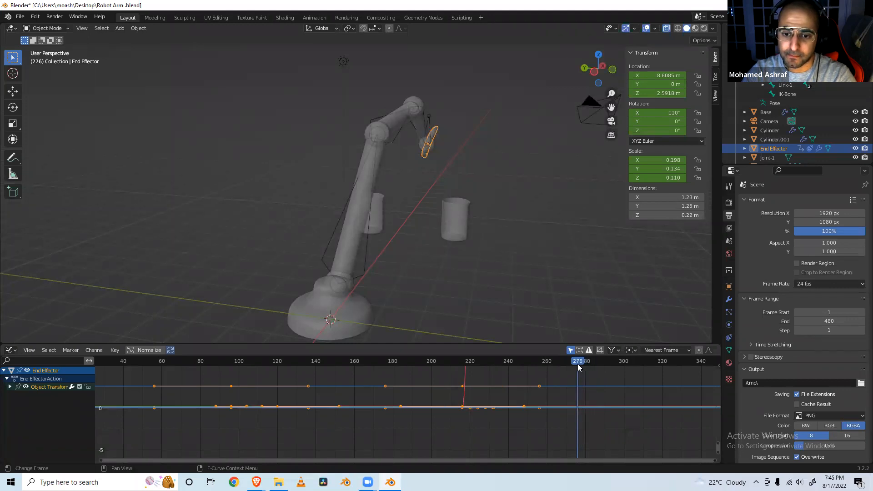
right_click(650, 86)
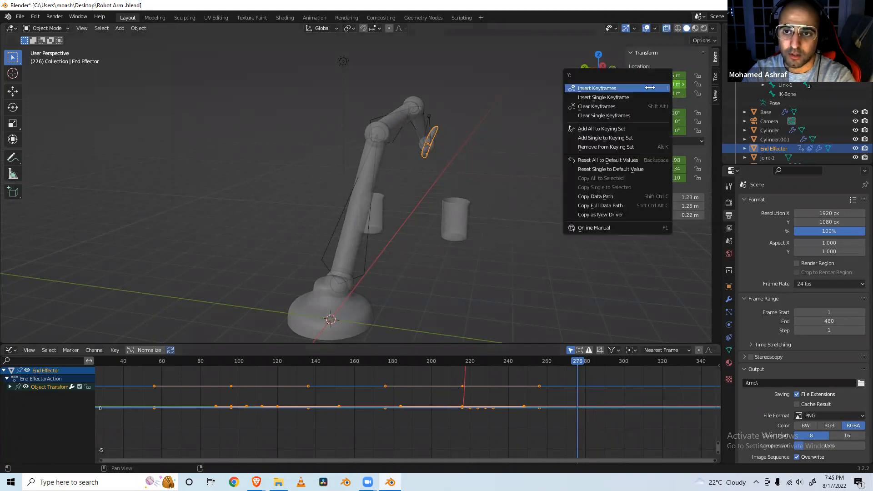
left_click(649, 87)
right_click(668, 123)
left_click(668, 123)
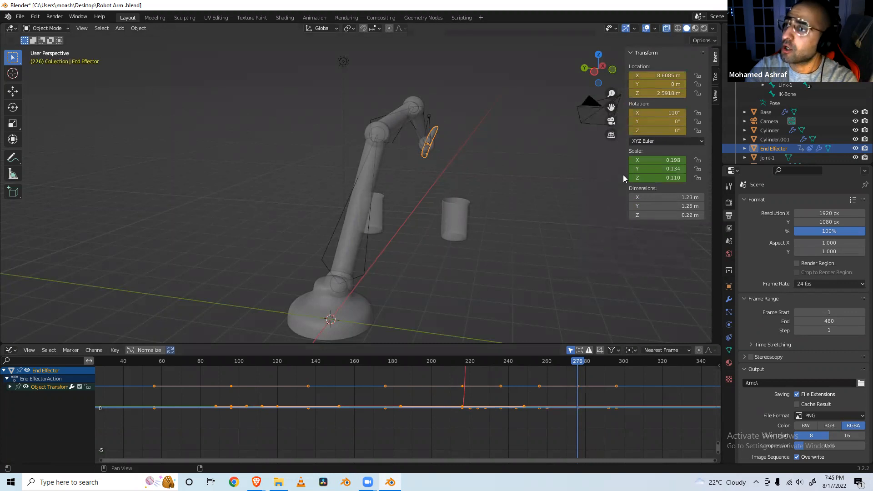
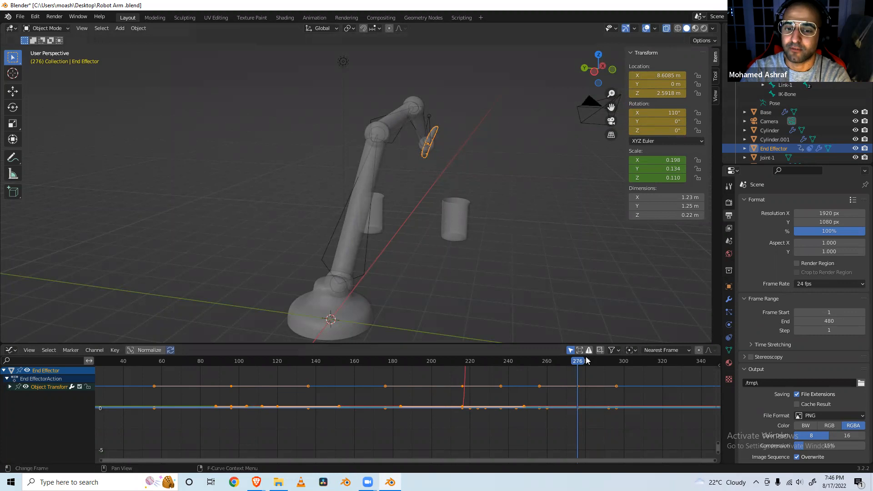
Advance to frame 288 and set the End Effector's X rotation to 0°.
left_click_drag(579, 362, 601, 371)
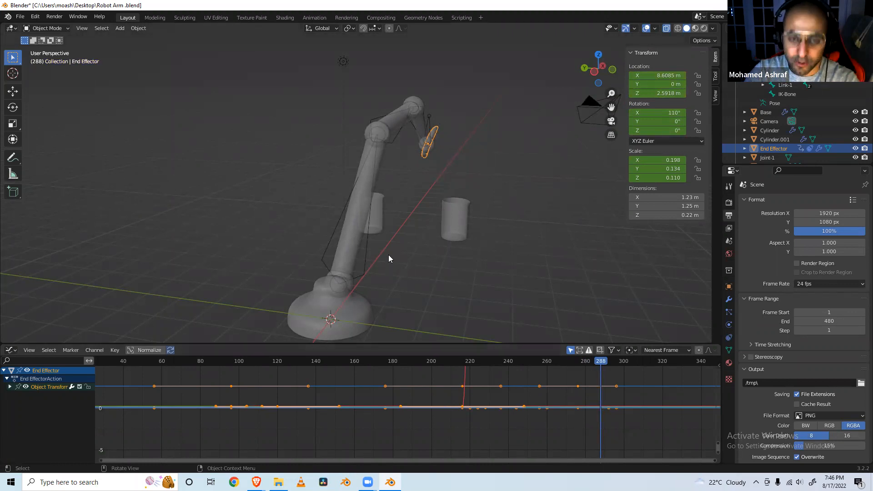
key("r")
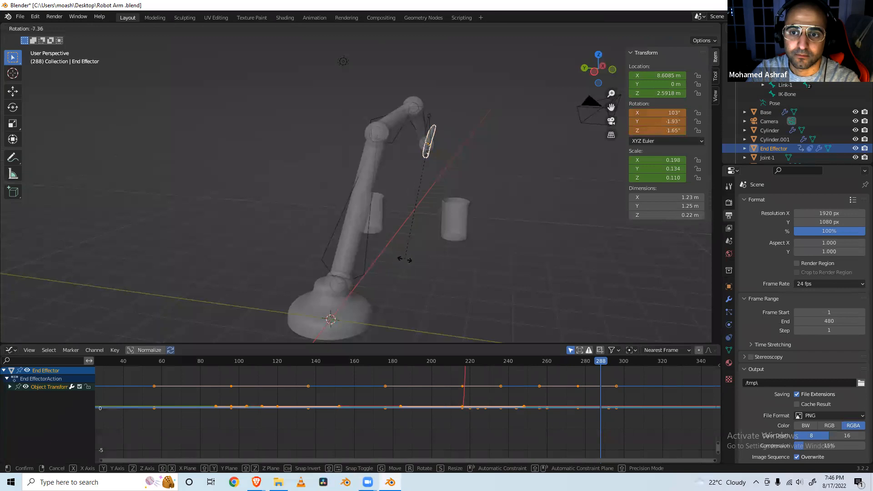
right_click(405, 258)
left_click(657, 113)
type("0")
key("Return")
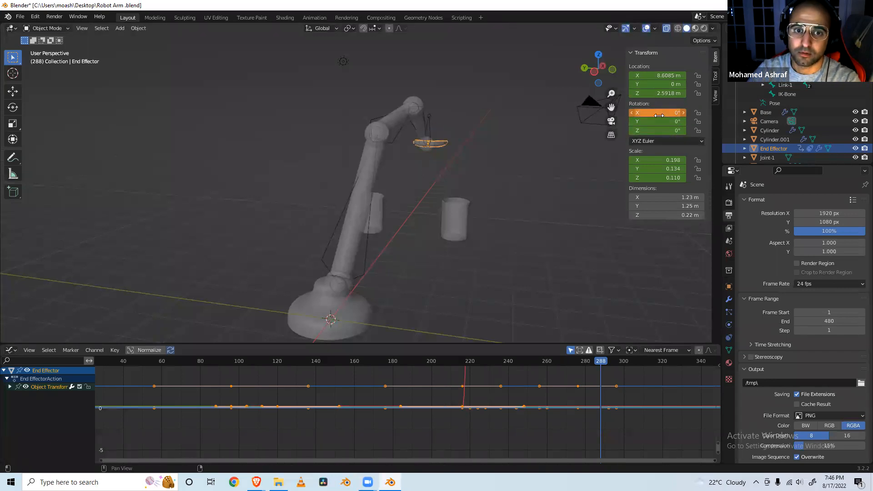
Keyframe the End Effector's rotation, location and scale at frame 288.
right_click(655, 122)
left_click(655, 121)
right_click(651, 83)
left_click(650, 83)
right_click(655, 169)
left_click(655, 168)
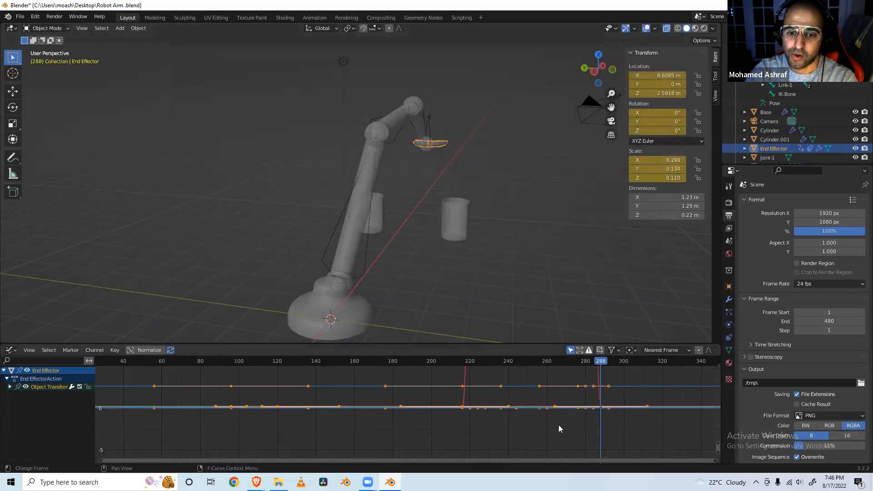
Play the animation from about frame 40 and examine the gripper's tilting motion around the cylinders.
left_click(421, 359)
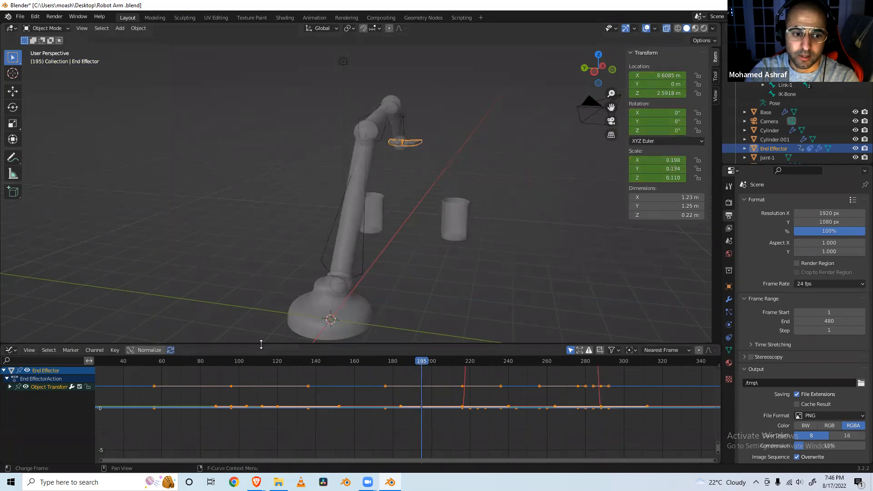
left_click(119, 361)
key("space")
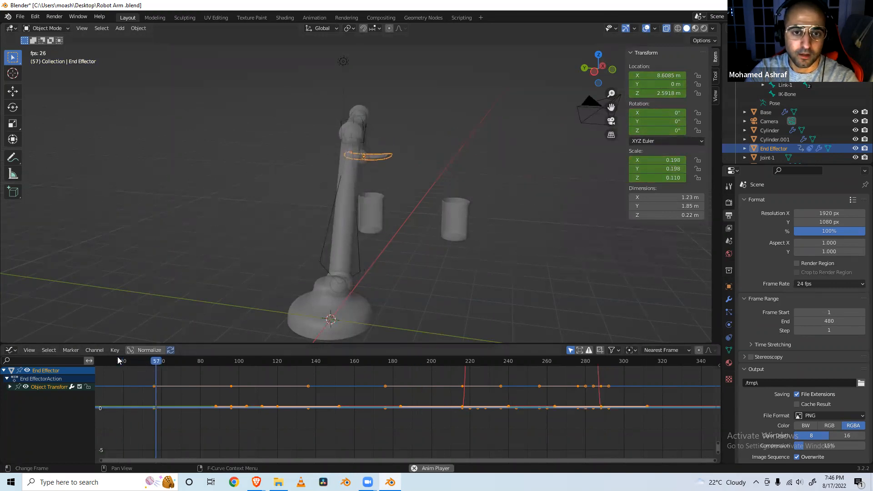
middle_click_drag(451, 320, 411, 336)
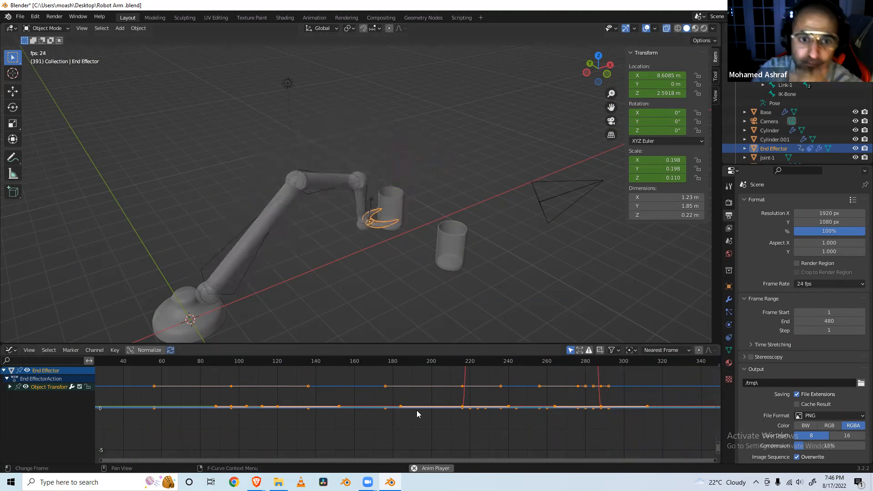
key("space")
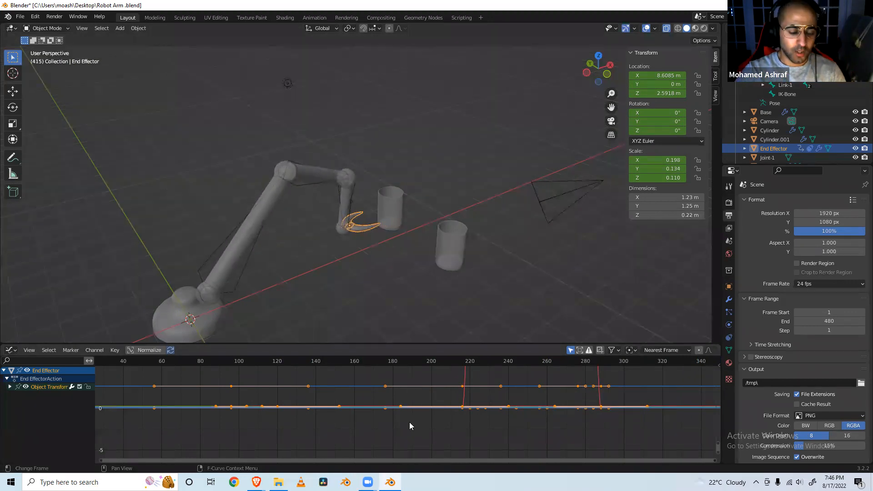
Expand the End Effector's Object Transforms channels in the Graph Editor and select the X Euler Rotation curve.
scroll(409, 426, "down", 10)
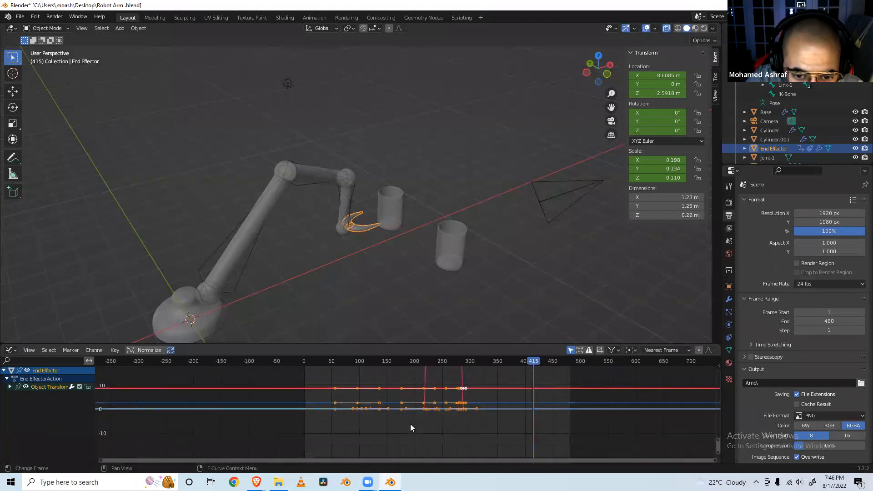
scroll(410, 427, "down", 2)
left_click(419, 377)
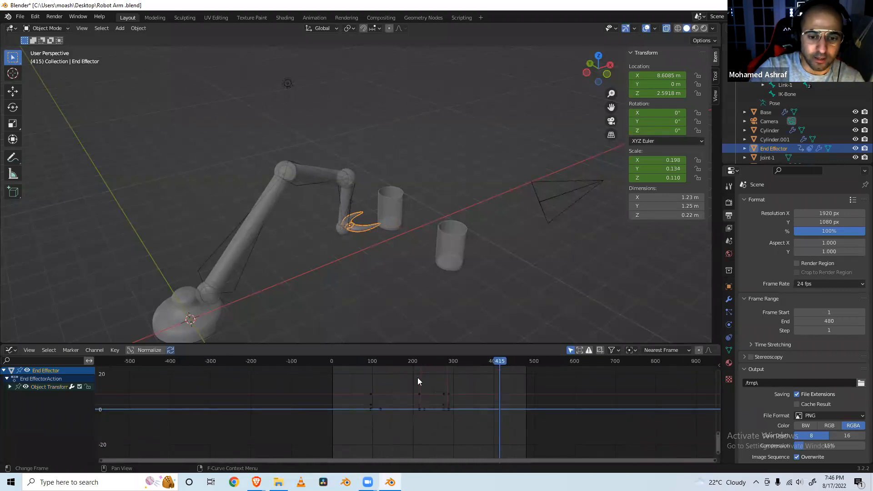
left_click(9, 386)
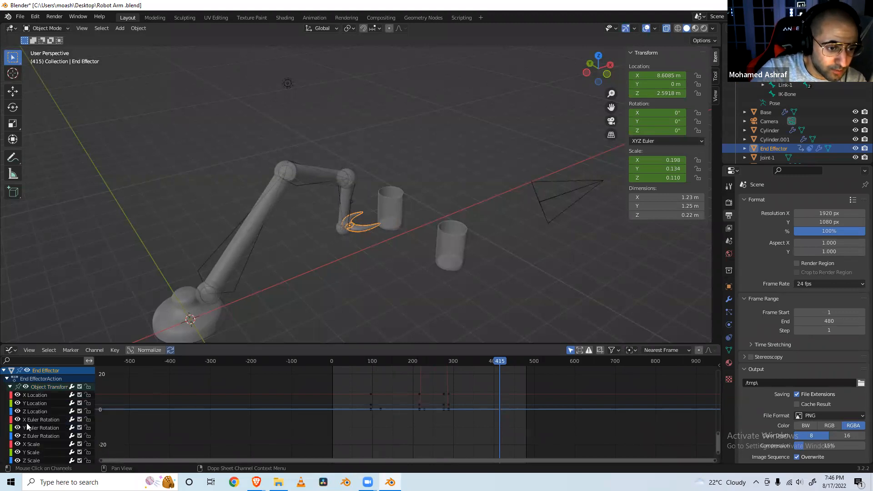
scroll(28, 424, "down", 1)
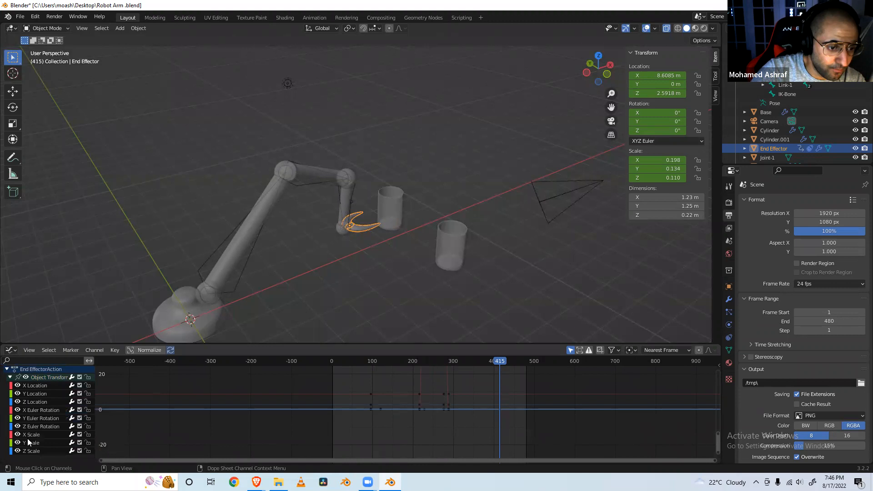
left_click(32, 410)
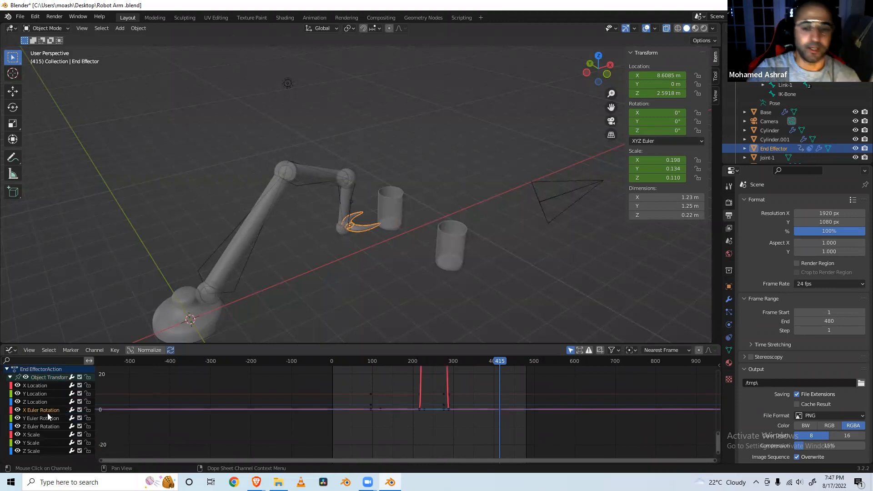
Move the keyframe at the start of the X Euler Rotation curve's 110° plateau forward by 12 frames along X.
scroll(433, 437, "down", 7)
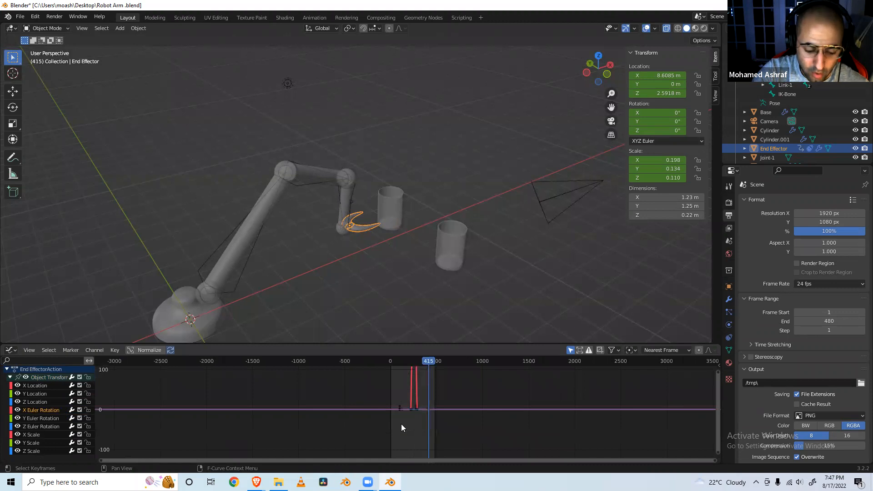
scroll(401, 424, "down", 1)
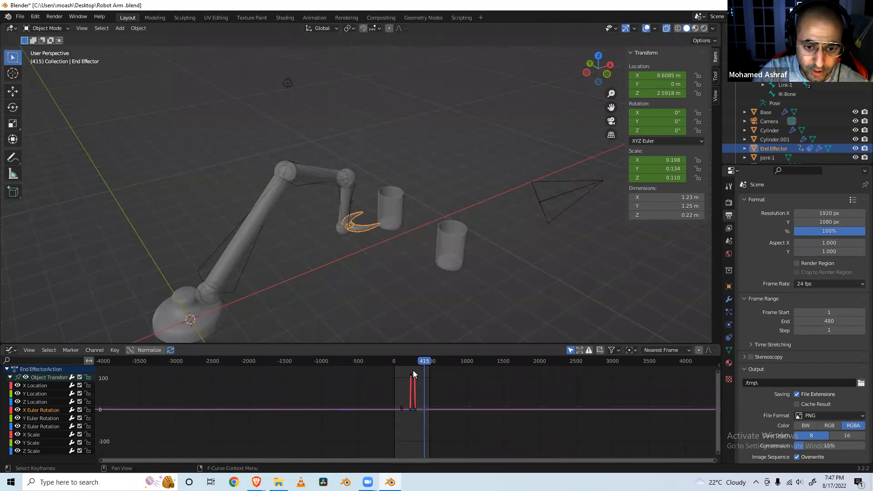
scroll(413, 370, "up", 1)
scroll(413, 374, "up", 2, "shift")
scroll(411, 432, "up", 11)
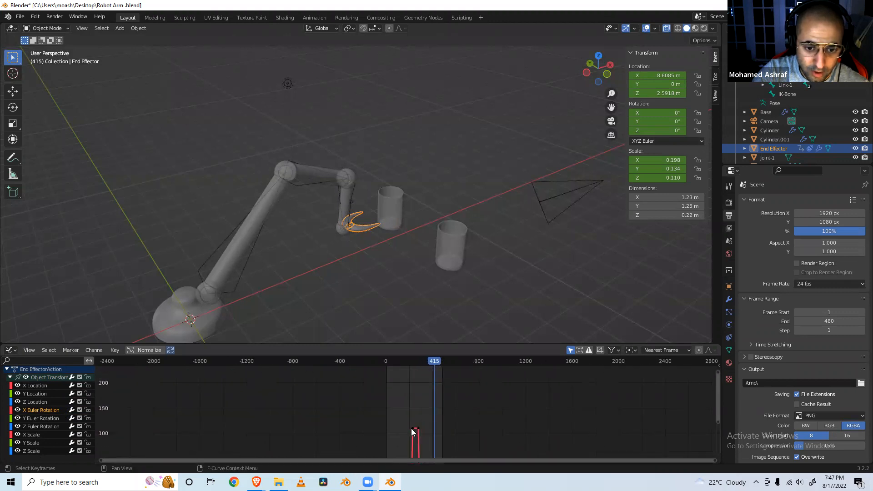
scroll(411, 432, "up", 3)
scroll(411, 428, "down", 2)
scroll(411, 428, "down", 1, "shift")
scroll(411, 428, "up", 2)
scroll(411, 428, "down", 4)
scroll(411, 428, "up", 3)
scroll(411, 429, "up", 3)
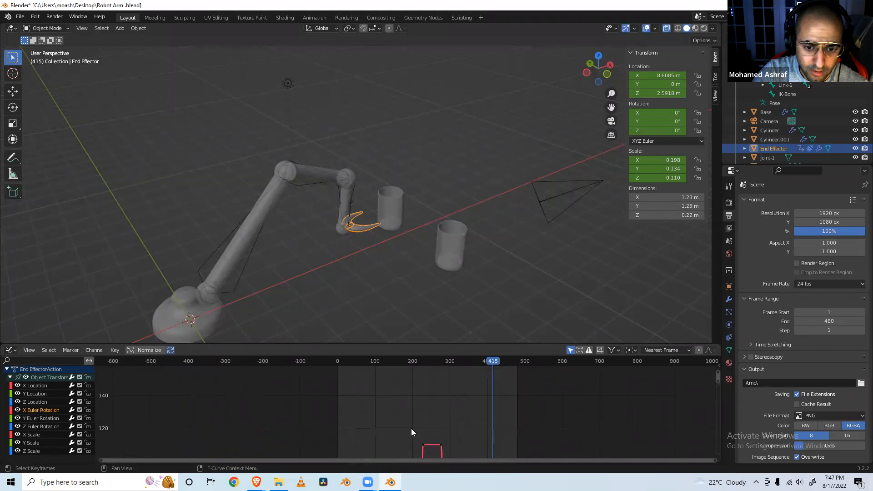
scroll(411, 428, "up", 1)
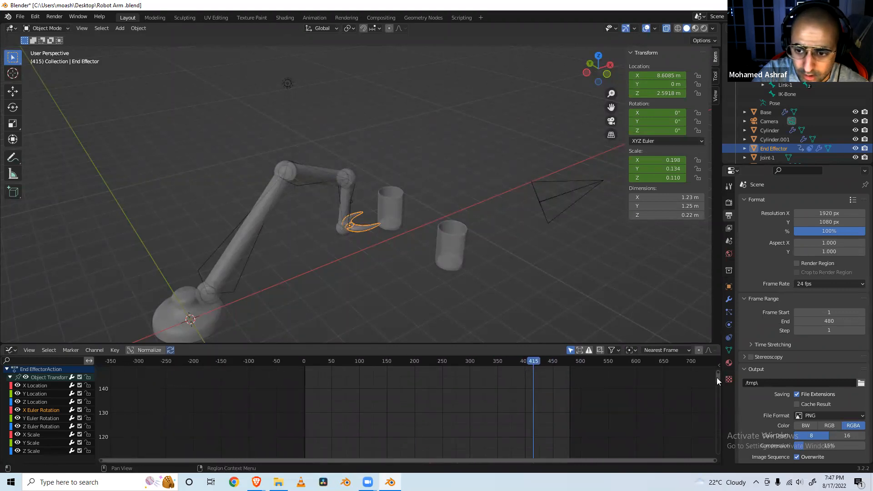
left_click_drag(717, 379, 716, 414)
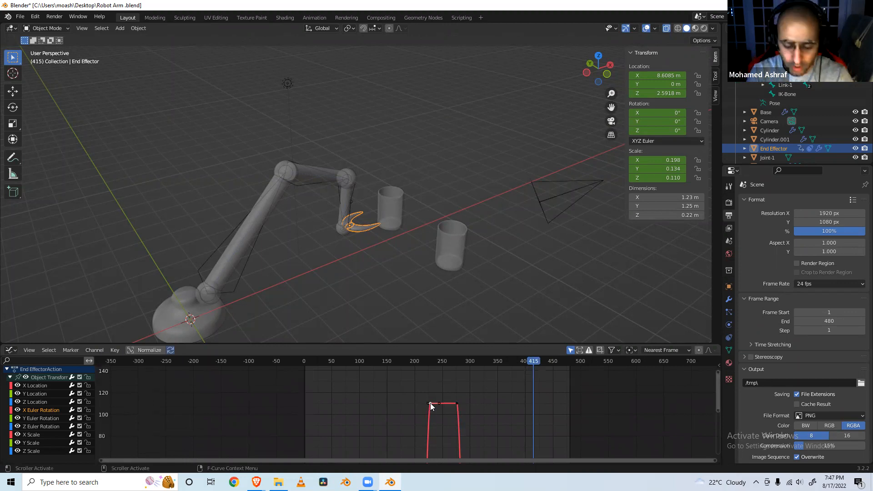
key("g")
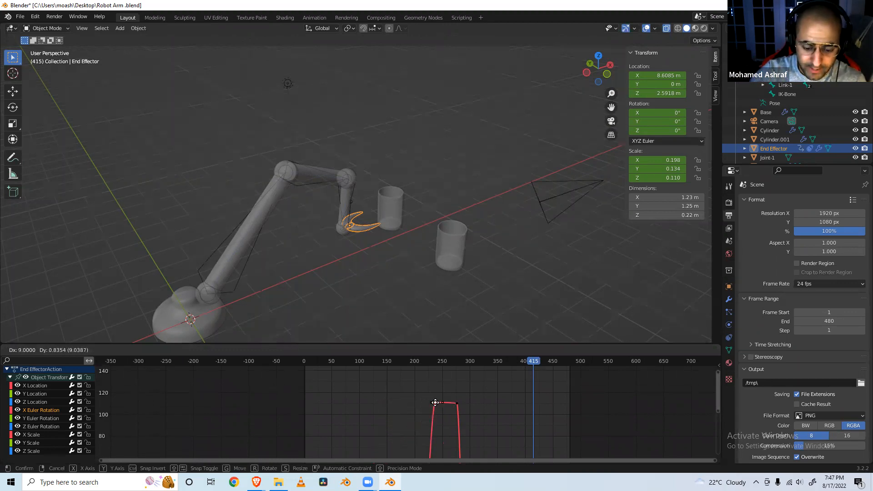
key("x")
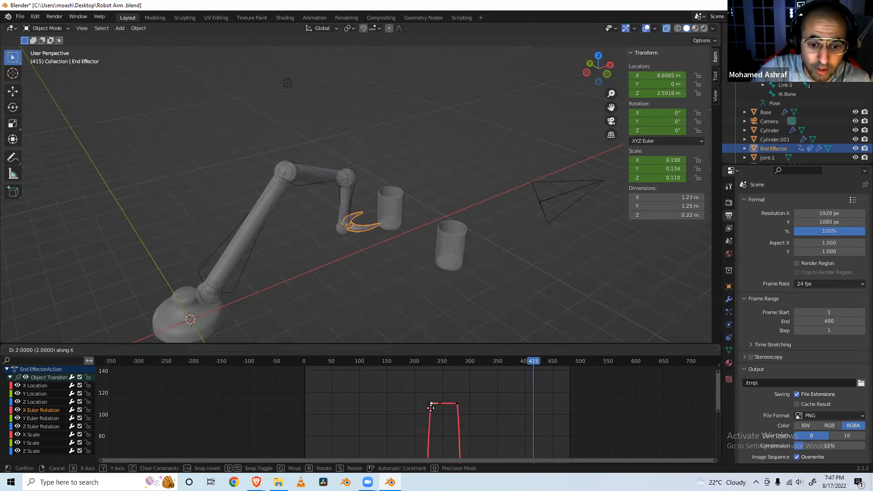
type("12")
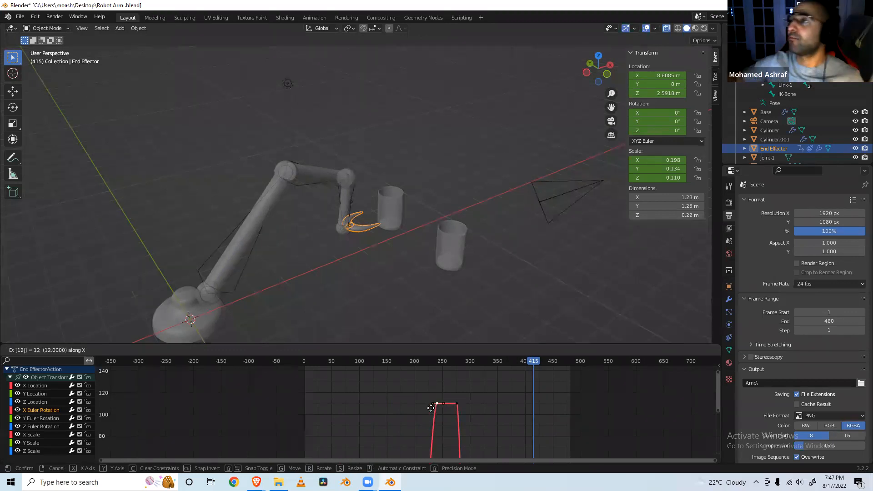
key("Return")
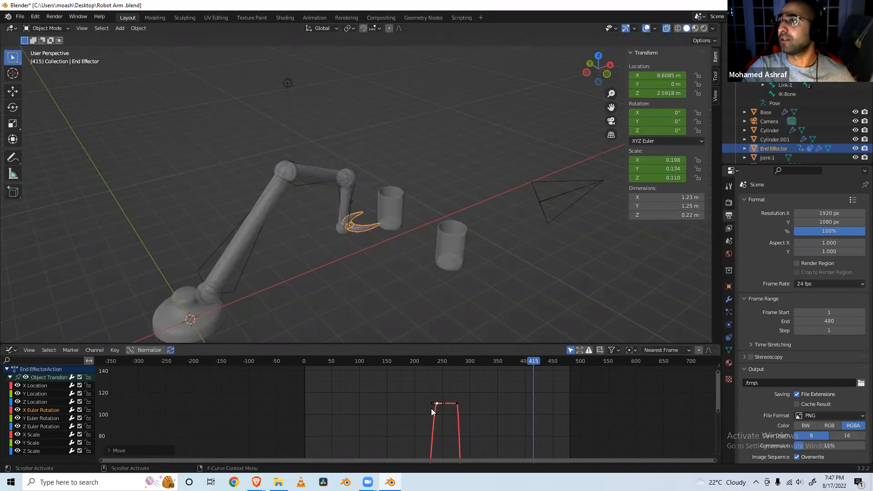
Move the keyframe at the end of the X Euler Rotation curve's 110° plateau back by 12 frames along X.
left_click(456, 403)
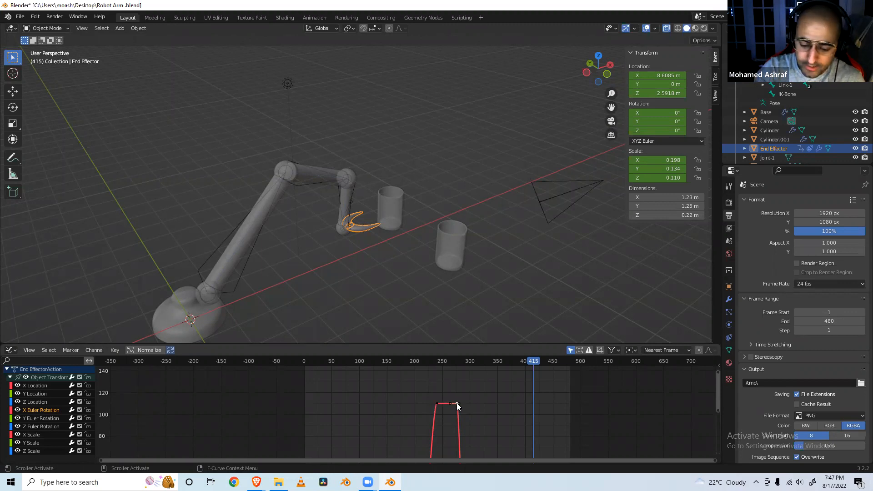
key("g")
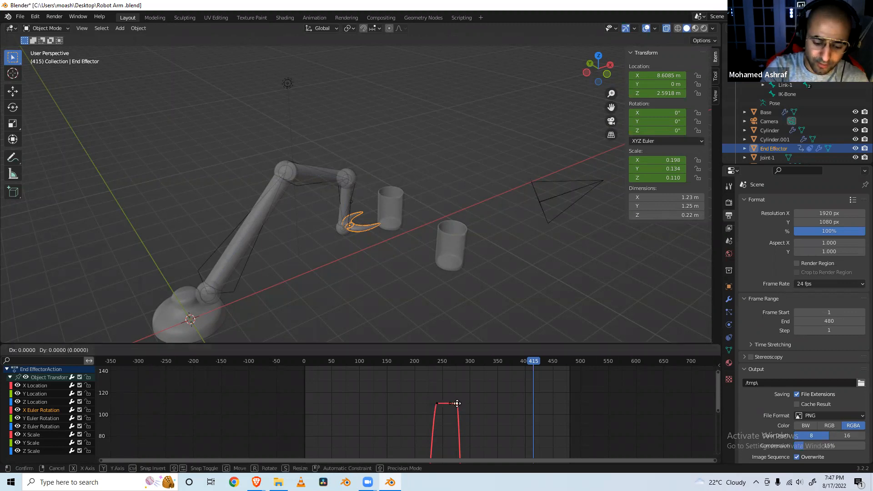
key("x")
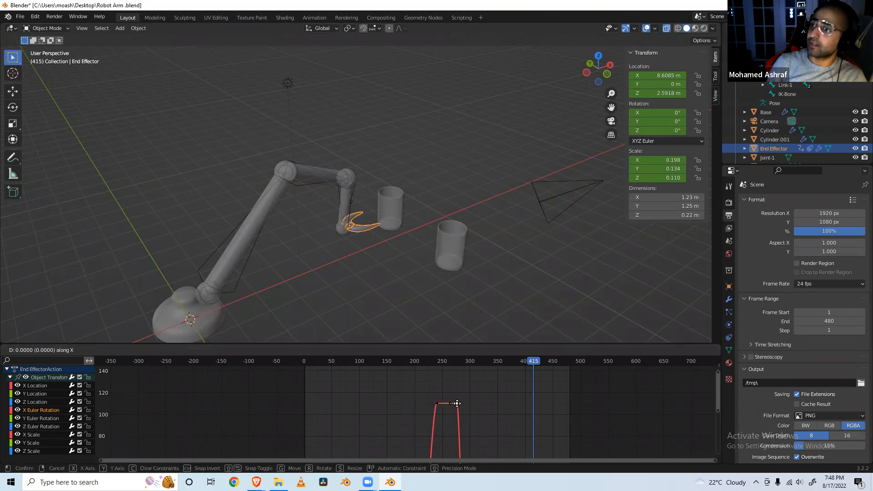
type("12")
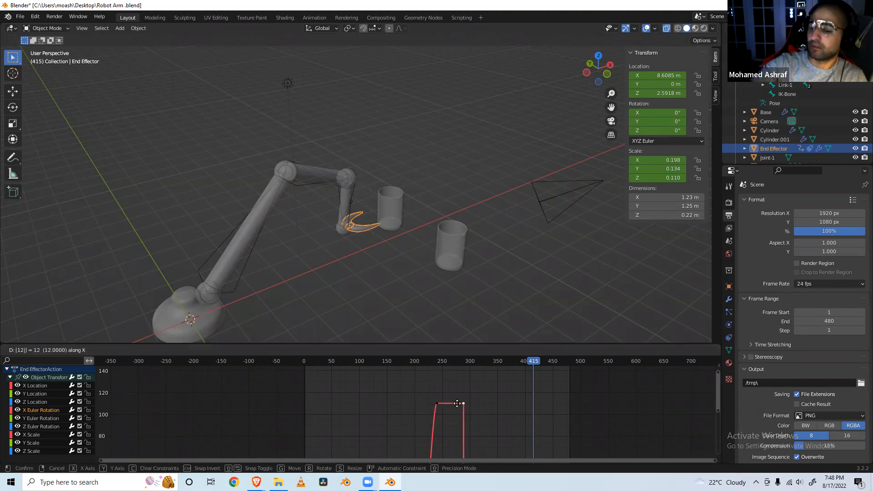
type("-")
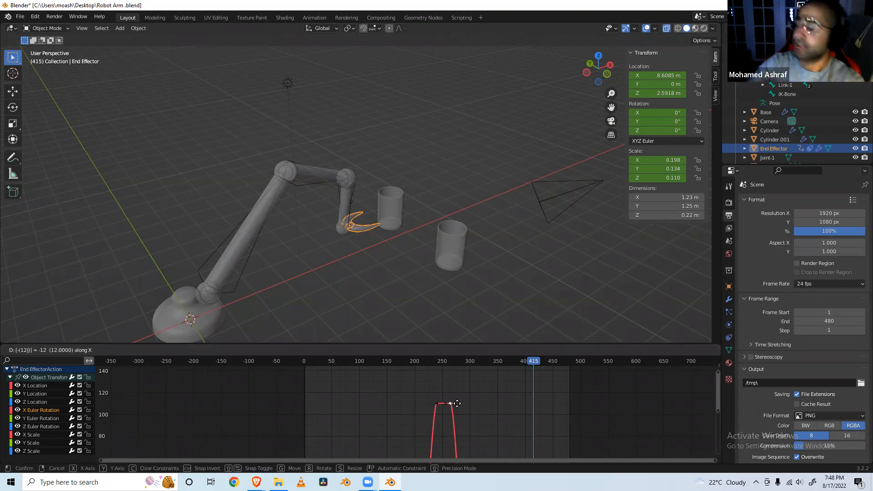
key("Return")
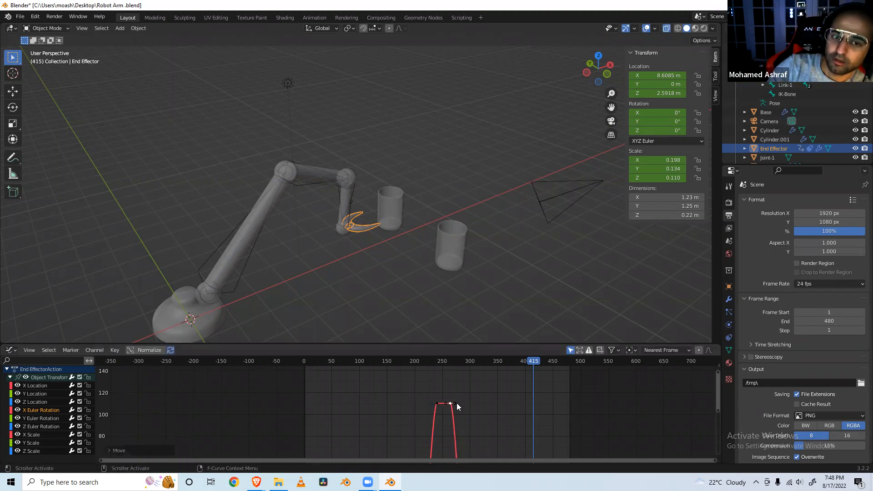
Play the animation from about frame 160 to examine the gripper's retimed tilting motion.
left_click(393, 361)
key("space")
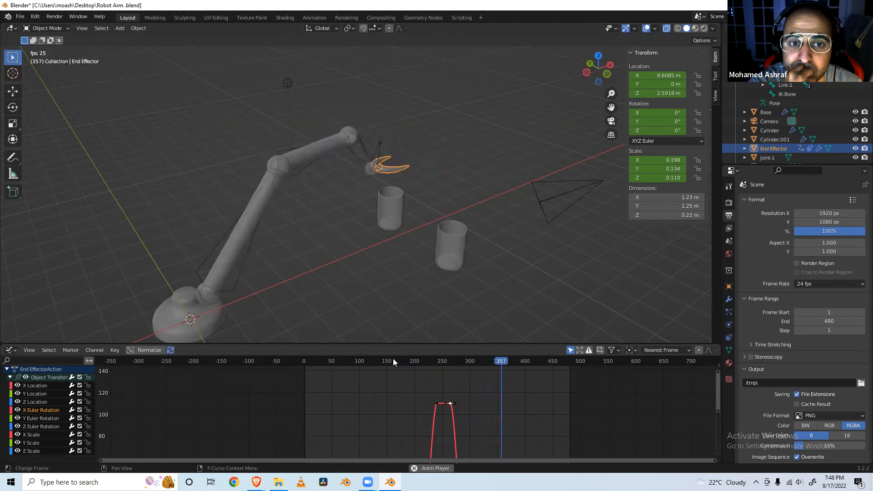
key("space")
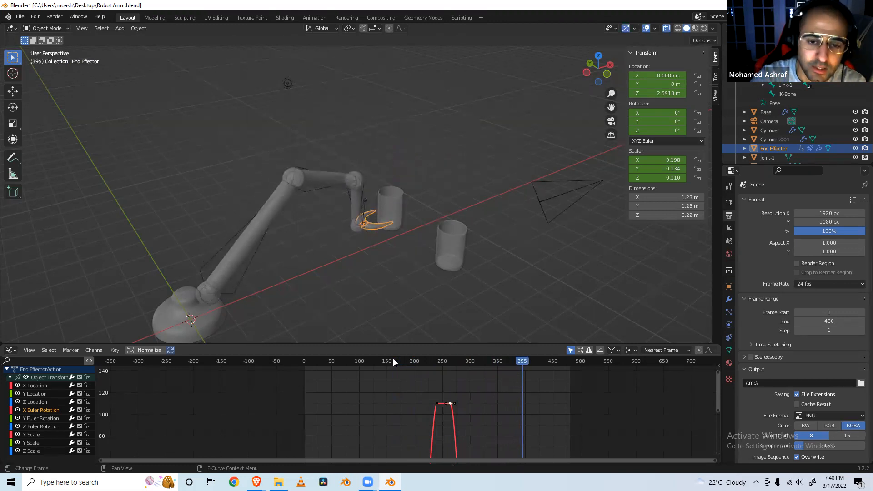
Step frame by frame from frame 298 to 318 to check the arm's motion, and save the file.
left_click(468, 362)
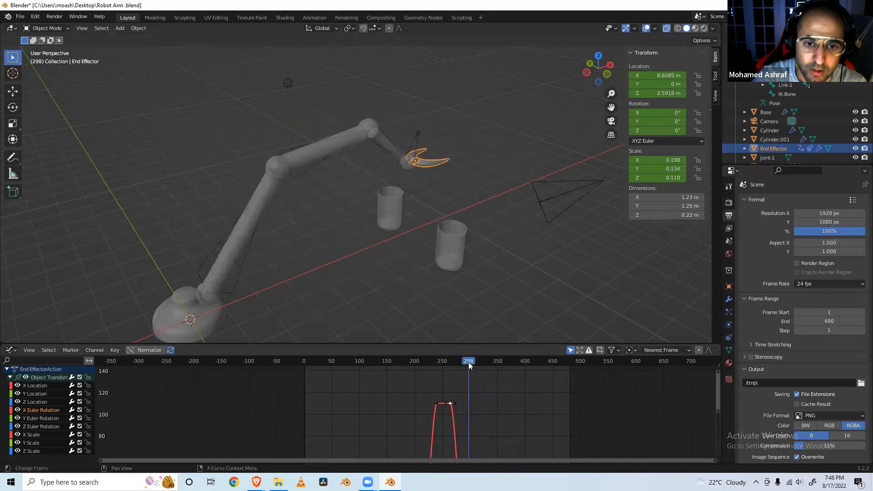
key("Right")
key("Right")
key("Right")
key("Right")
key("Right")
key("Right")
key("Right")
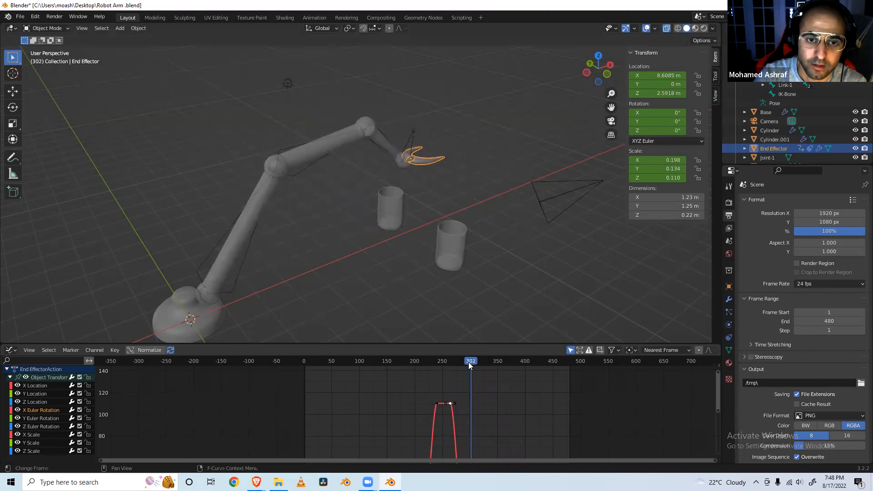
key("Right")
key("Right")
key("Right")
key("Right")
key("Right")
key("Right")
key("Right")
key("Right")
key("Right")
key("Right")
key("Right")
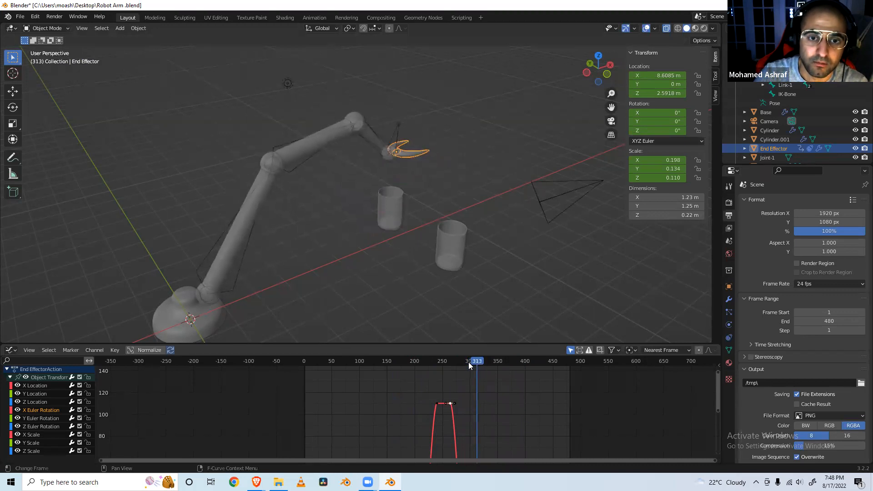
key("Right")
key("Right")
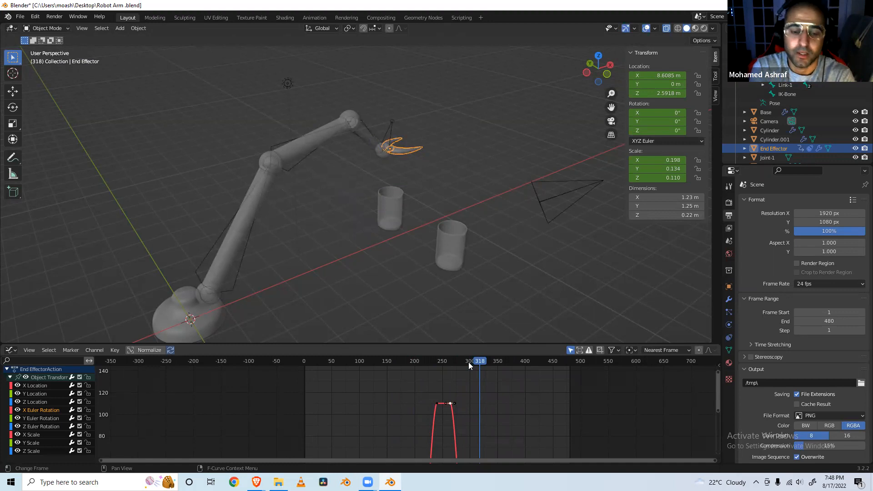
key("ctrl+s")
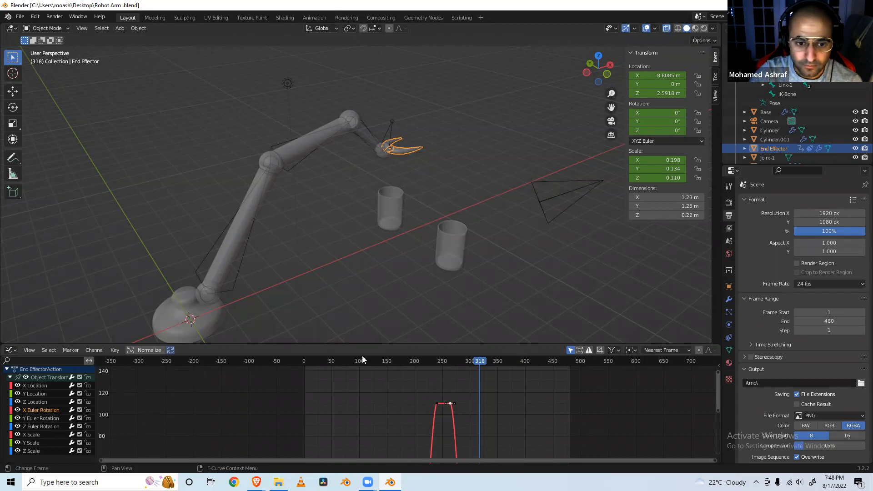
Play the animation from frame 333 to about frame 392 to check the arm's approach to the far cylinder.
left_click_drag(312, 360, 320, 360)
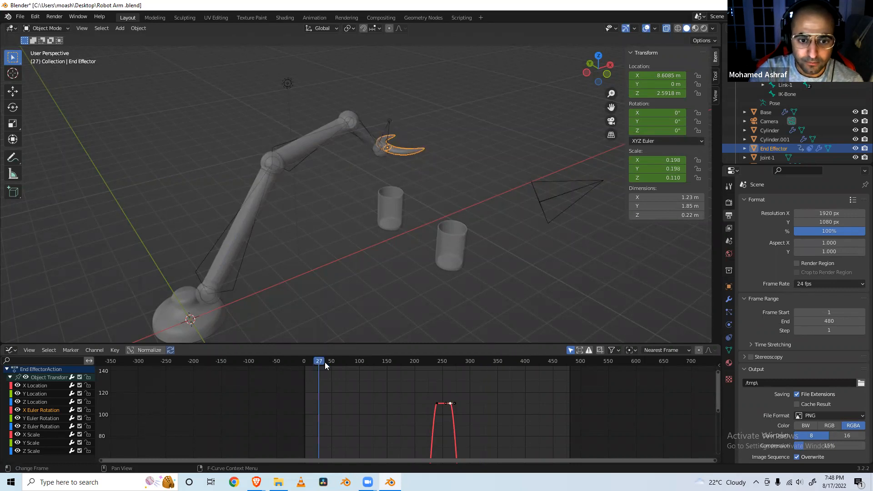
left_click(488, 360)
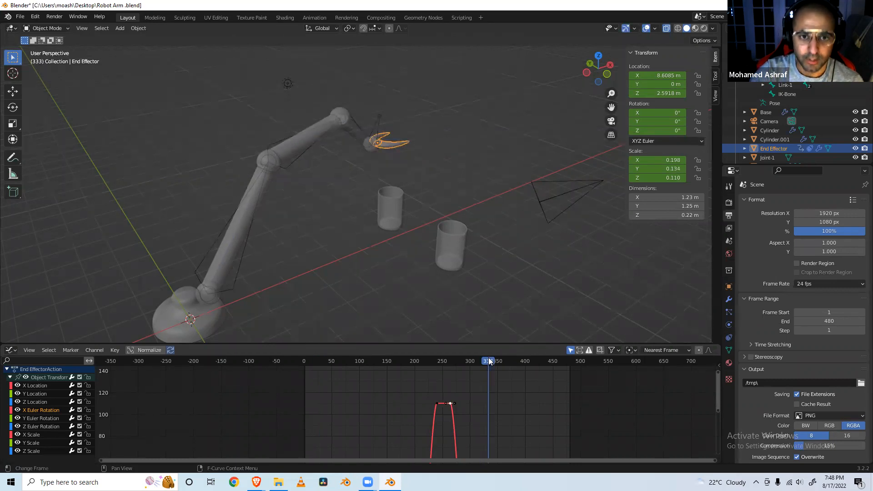
key("space")
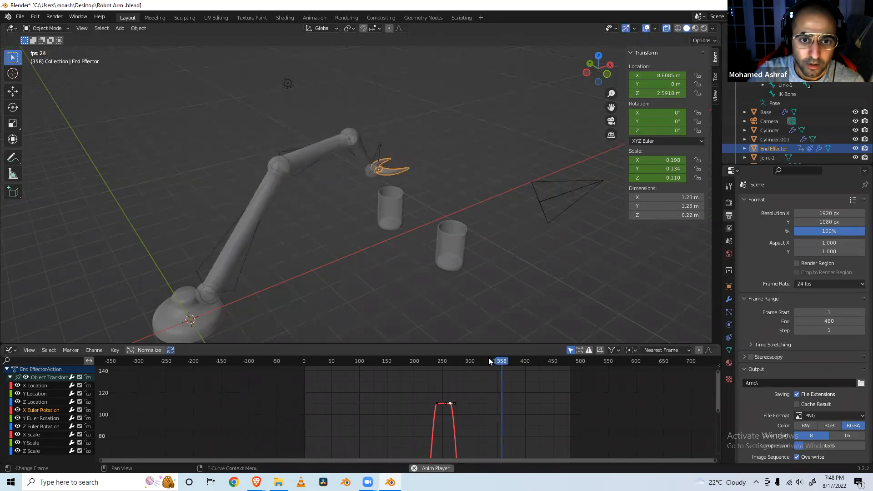
key("space")
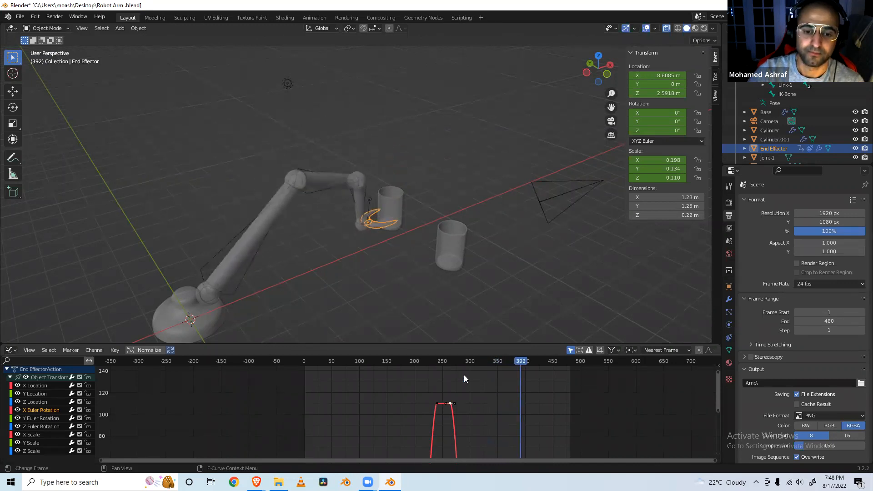
Select the armature, switch it to Pose Mode and expand its Object Transforms channels in the Graph Editor.
left_click(370, 201)
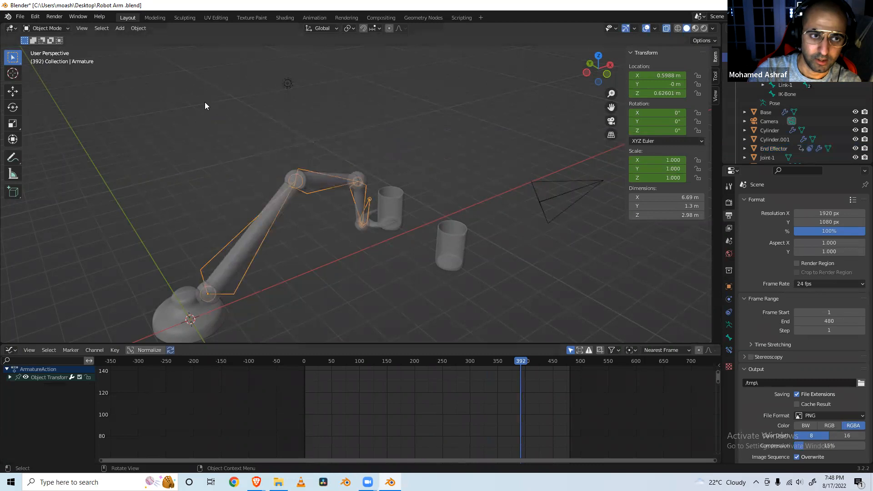
left_click(53, 28)
left_click(52, 58)
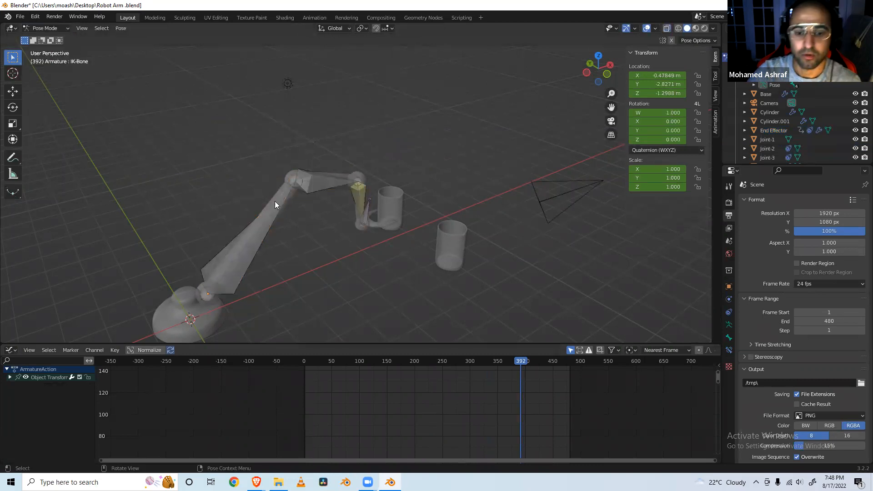
scroll(451, 391, "down", 1)
scroll(452, 395, "down", 12)
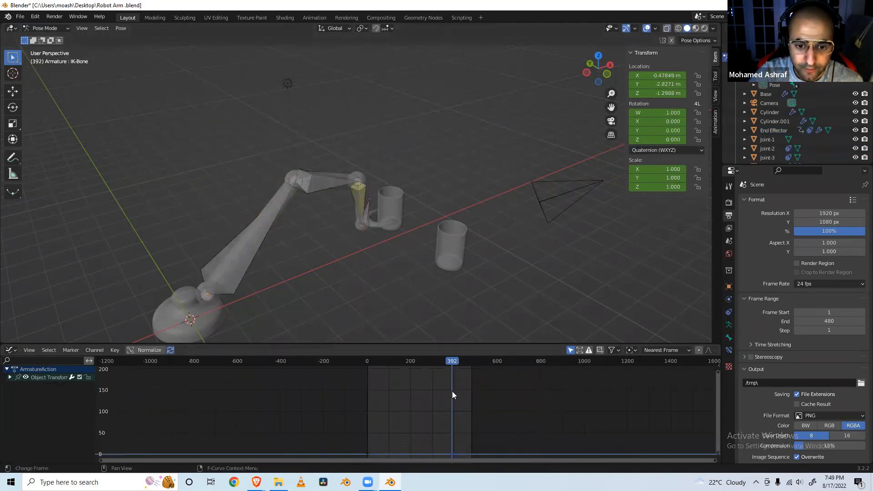
scroll(408, 417, "up", 6)
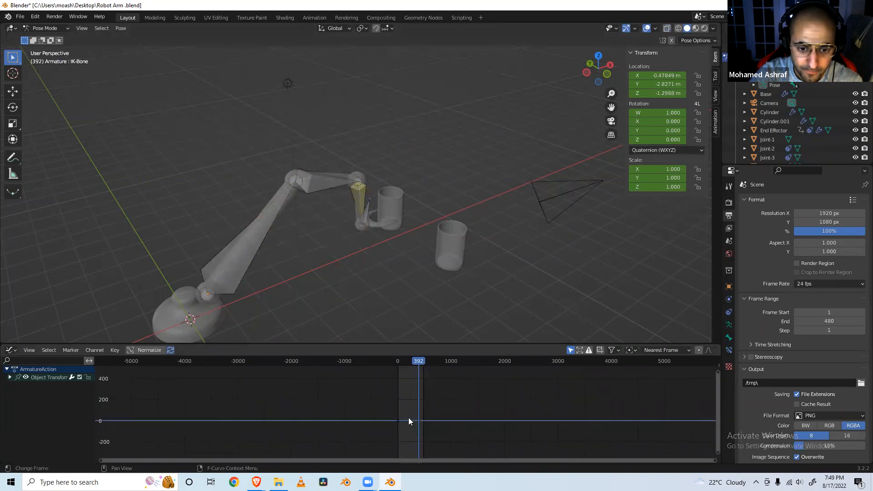
middle_click_drag(408, 417, 374, 363)
scroll(401, 407, "up", 12)
middle_click_drag(401, 407, 395, 445)
left_click(10, 376)
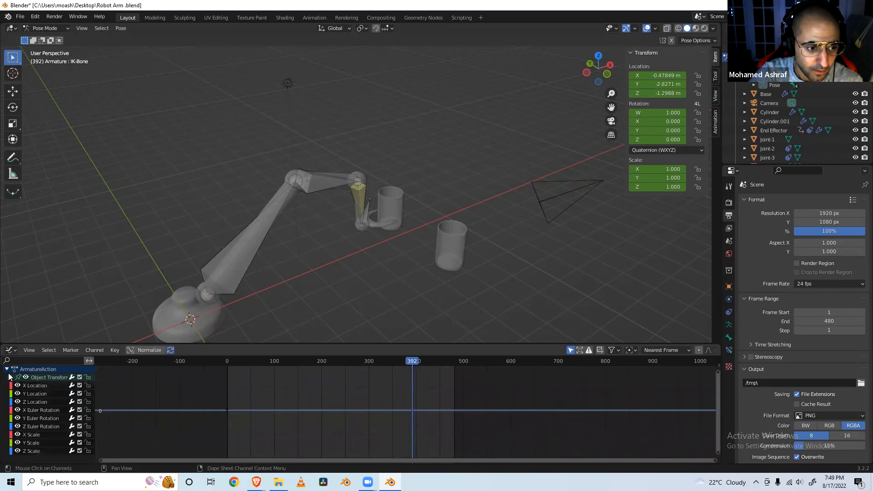
Select the IK-Bone and go to its location keyframe at frame 384.
left_click(366, 211)
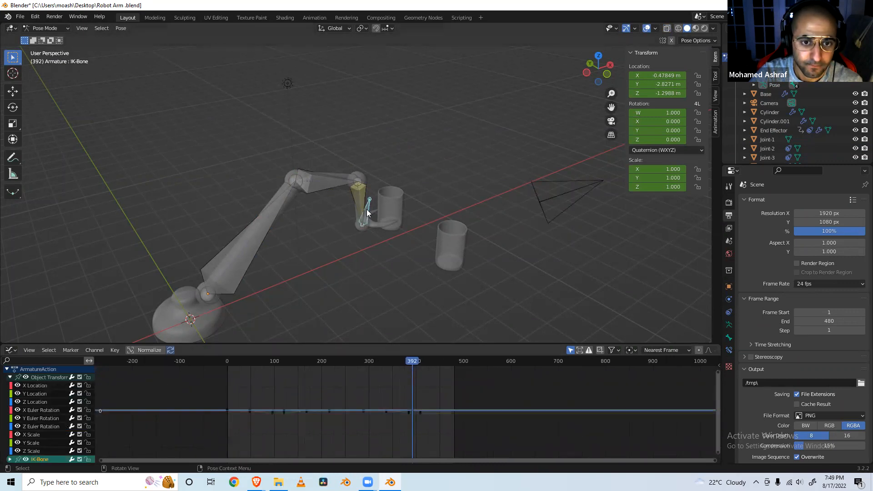
key("Home")
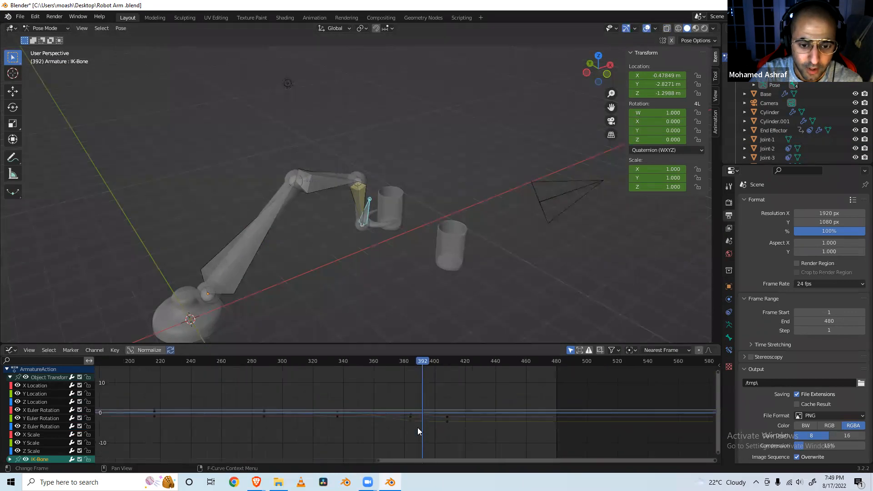
left_click(409, 361)
left_click_drag(410, 359, 412, 360)
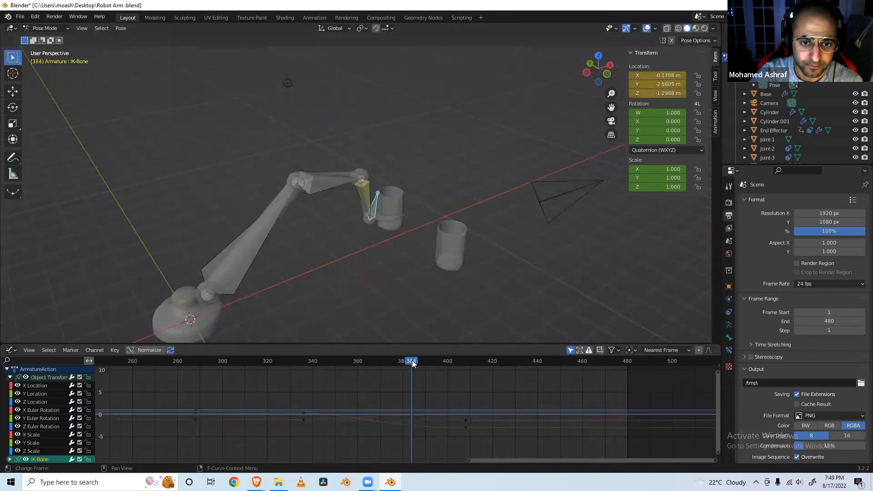
mouse_move(412, 360)
left_mouse_down()
mouse_move(473, 363)
mouse_move(411, 366)
left_mouse_up()
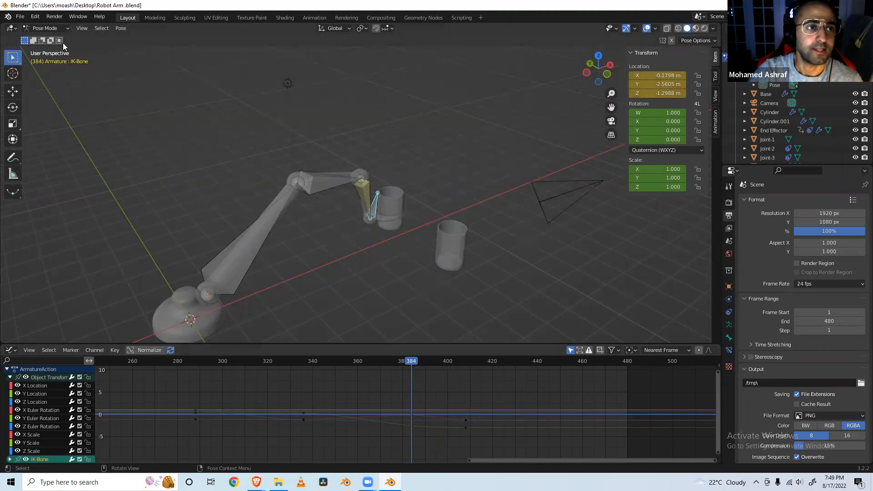
Return to Object Mode and keyframe the End Effector's location, rotation and scale at frame 384.
left_click(67, 29)
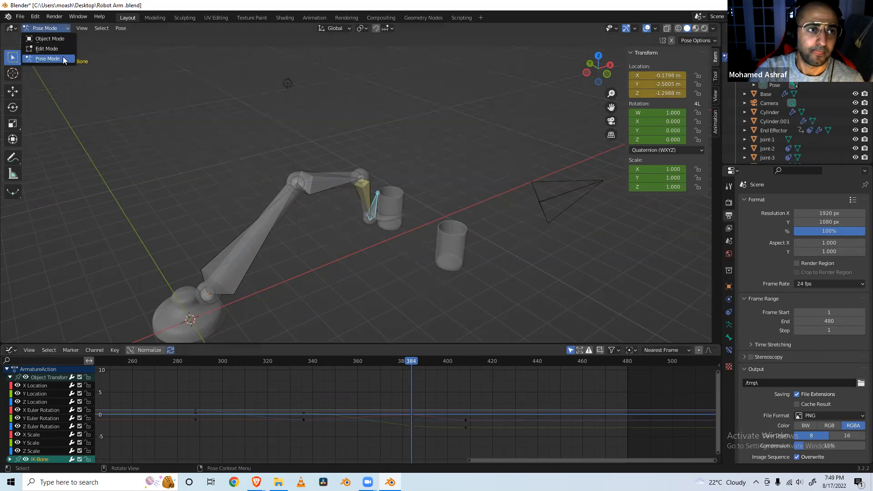
left_click(57, 44)
left_click(57, 27)
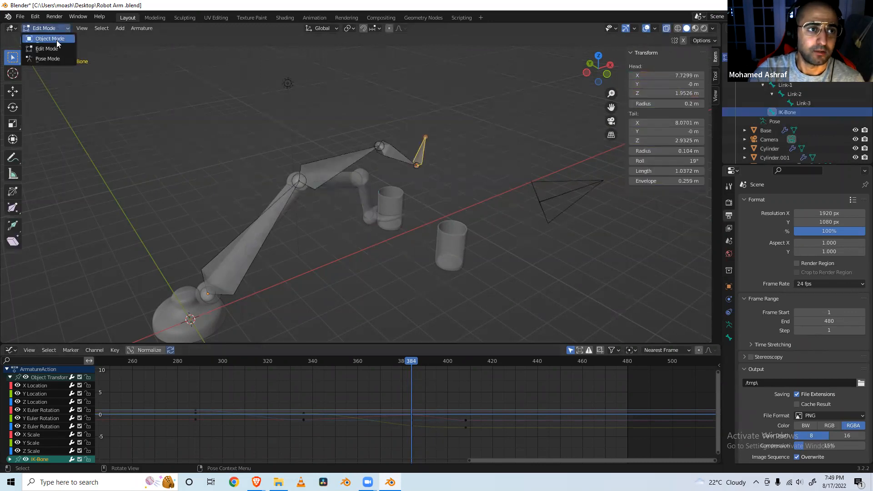
left_click(55, 38)
left_click(390, 216)
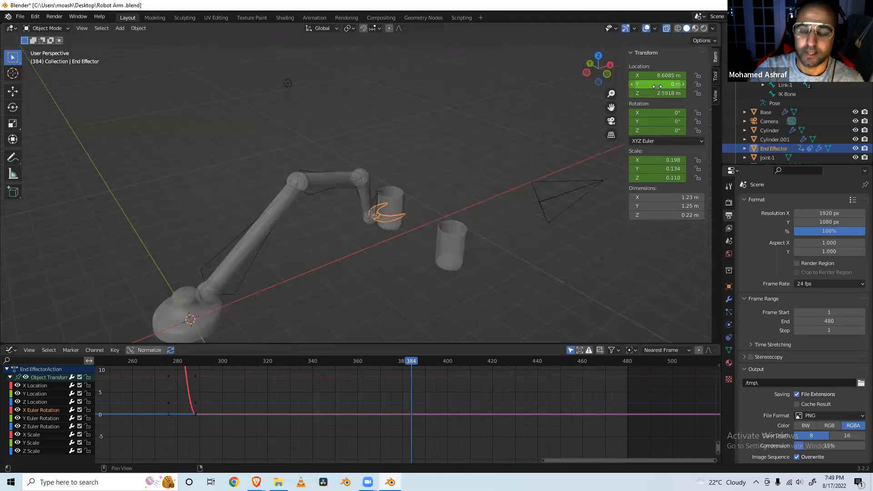
key("i")
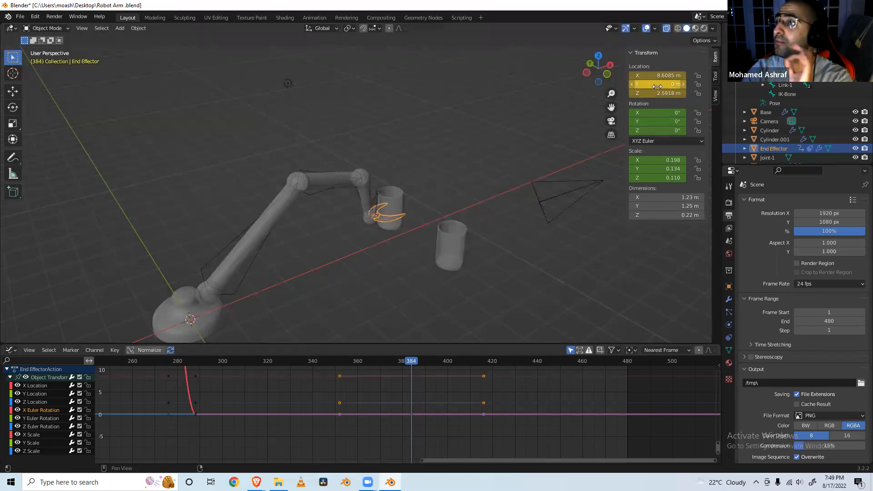
key("i")
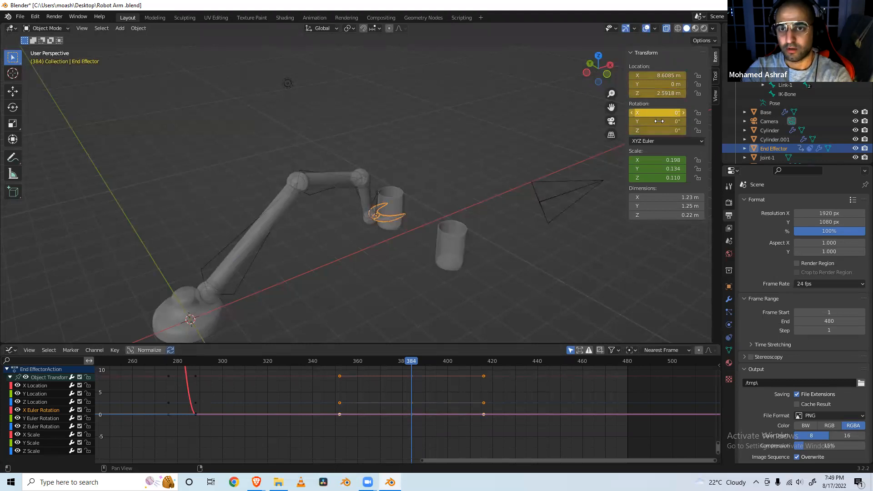
key("i")
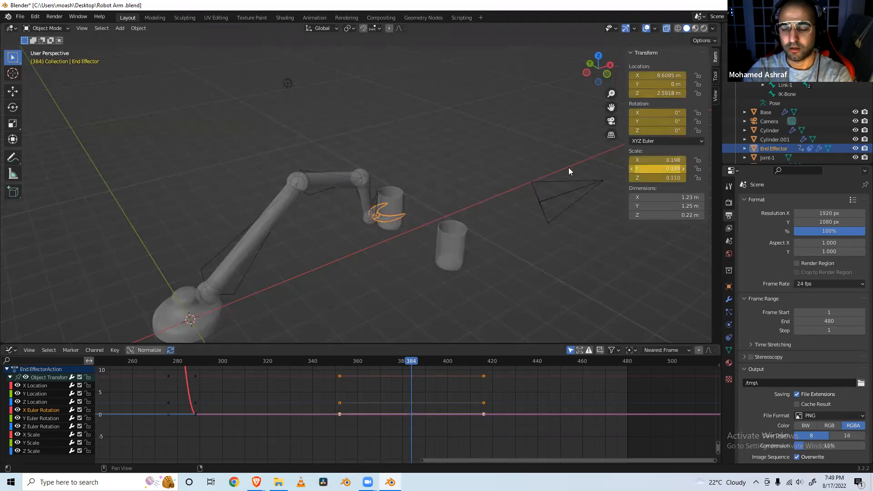
Go to frame 408 and widen the End Effector along Y in top view to a Y scale of about 0.201.
left_click(440, 360)
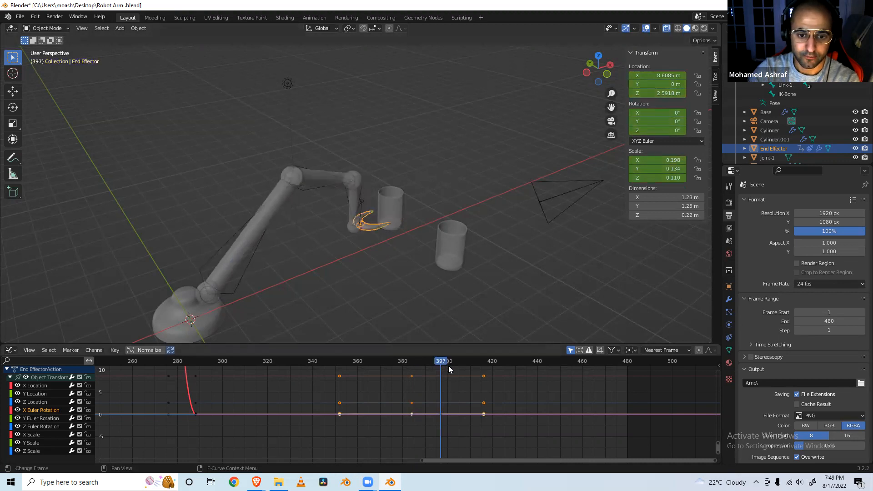
left_click(411, 360)
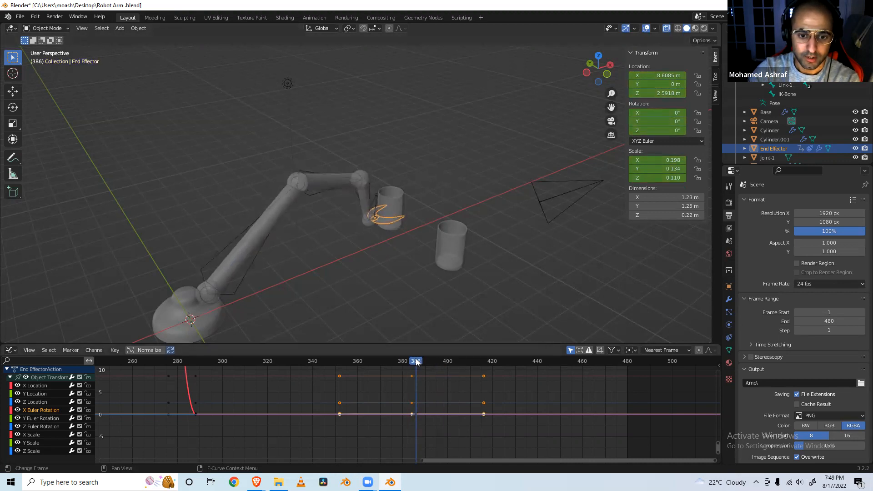
left_click_drag(412, 361, 466, 365)
key("i")
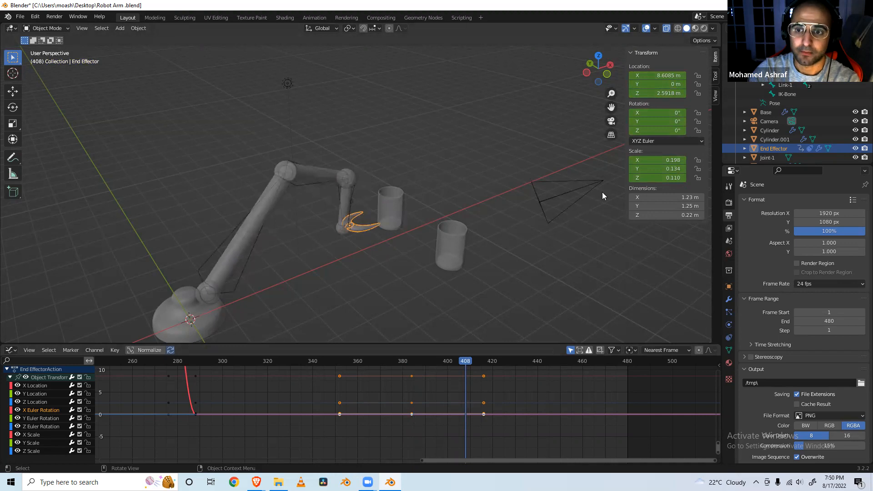
left_click(80, 29)
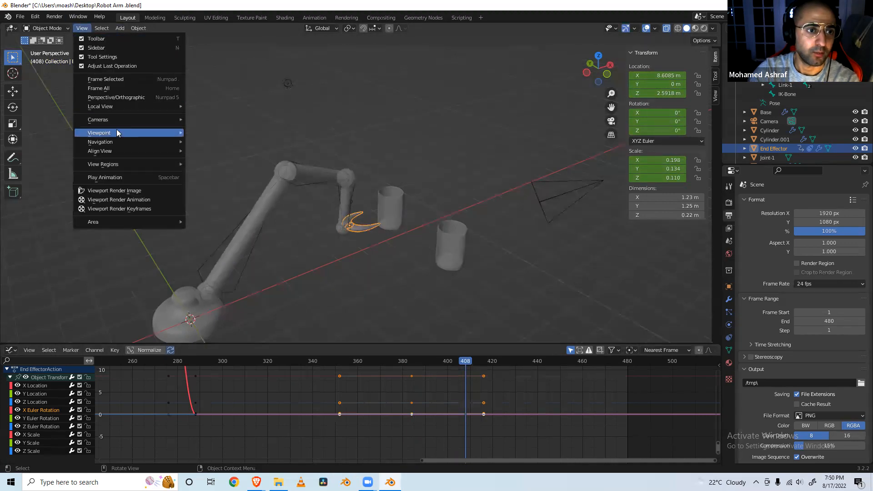
mouse_move(118, 133)
left_click(210, 146)
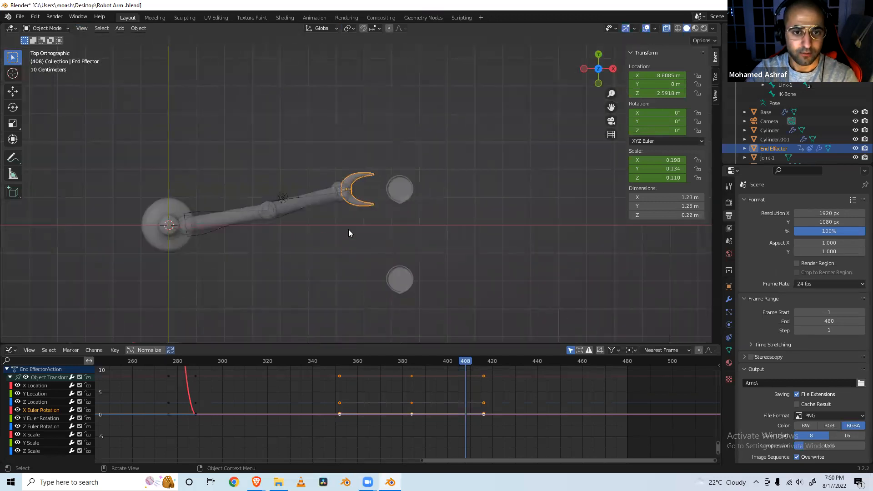
key("s")
key("y")
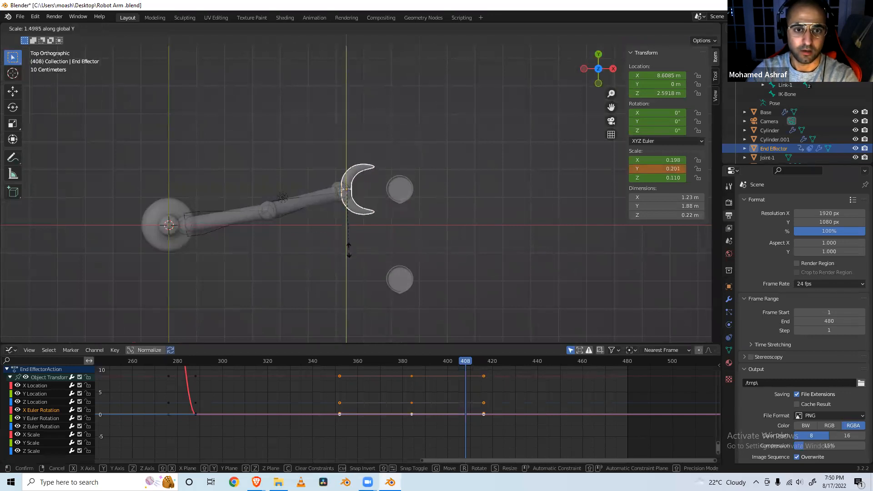
left_click(349, 251)
Keyframe the widened End Effector's scale, rotation and location at frame 408.
right_click(660, 172)
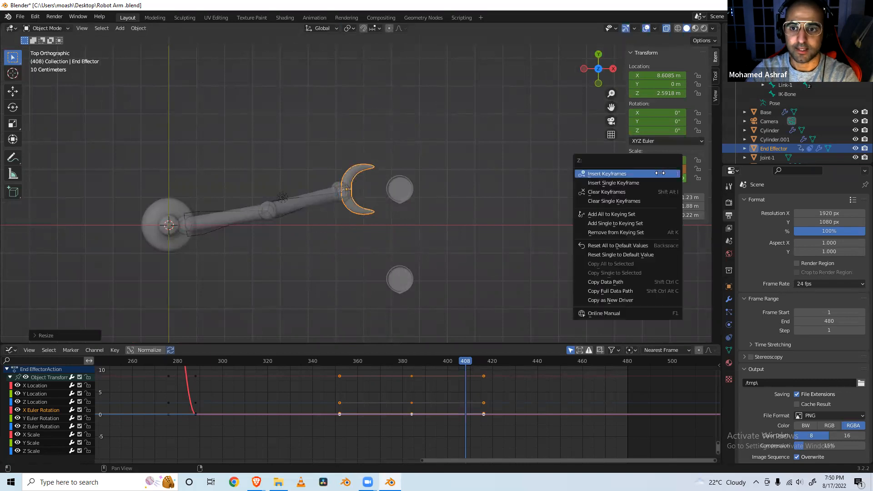
left_click(659, 173)
right_click(658, 122)
left_click(657, 121)
right_click(658, 80)
left_click(658, 79)
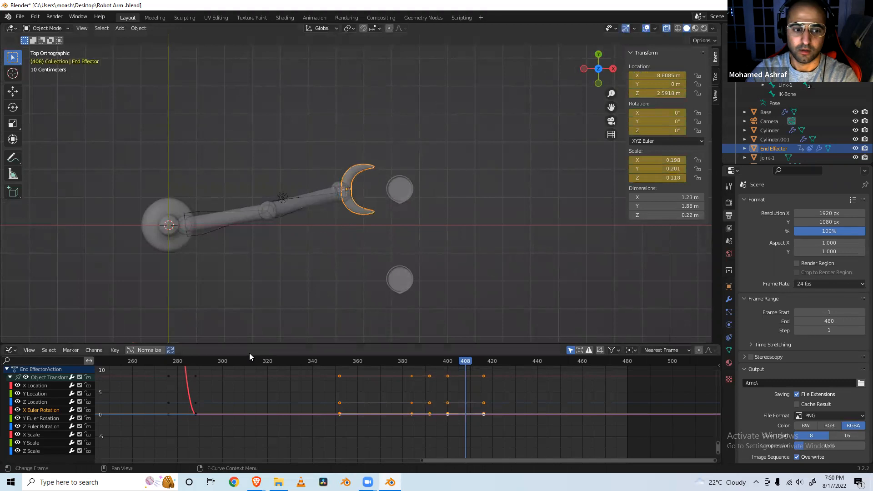
left_click_drag(126, 361, 87, 361)
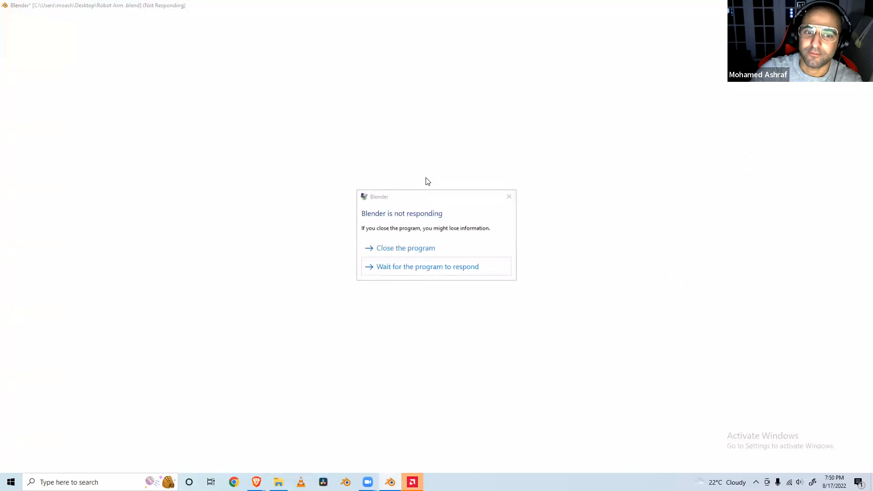
Close the unresponsive Blender program, dismiss the AMD bug report and reopen the Robot Arm file from the desktop.
left_click(418, 252)
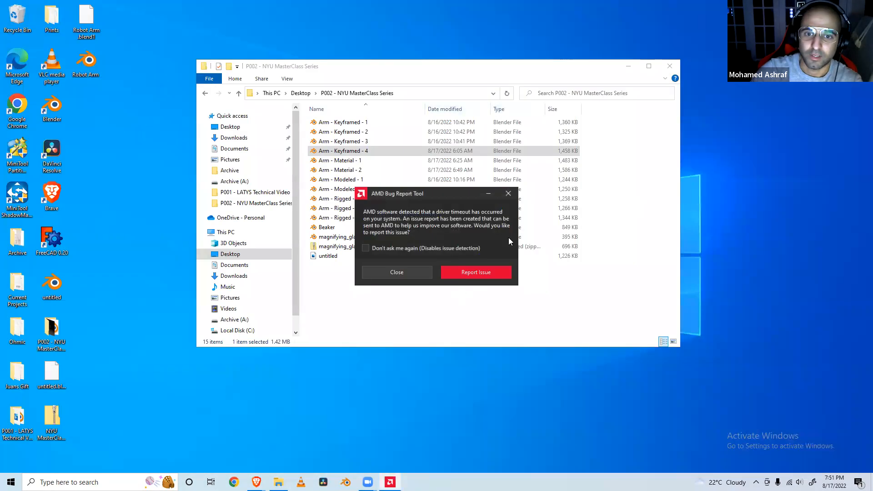
left_click(508, 194)
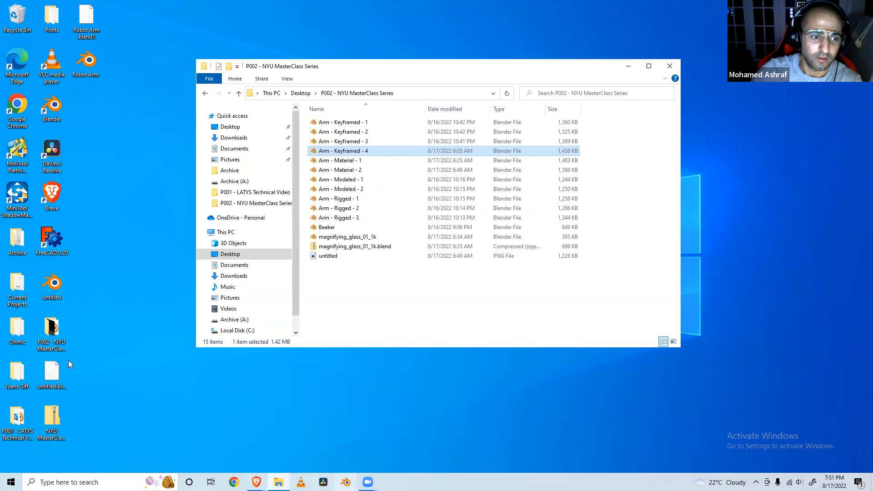
double_click(83, 68)
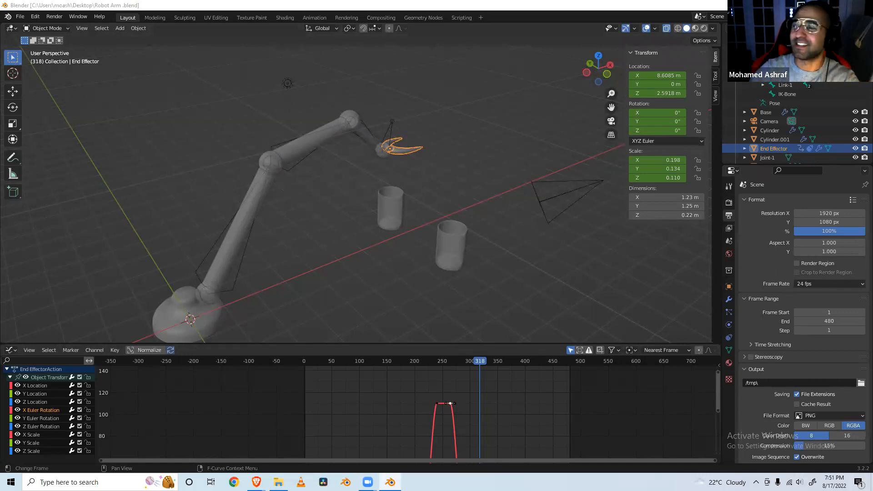
Go to frame 384, save the file and keyframe the End Effector's location, rotation and scale there.
left_click(473, 228)
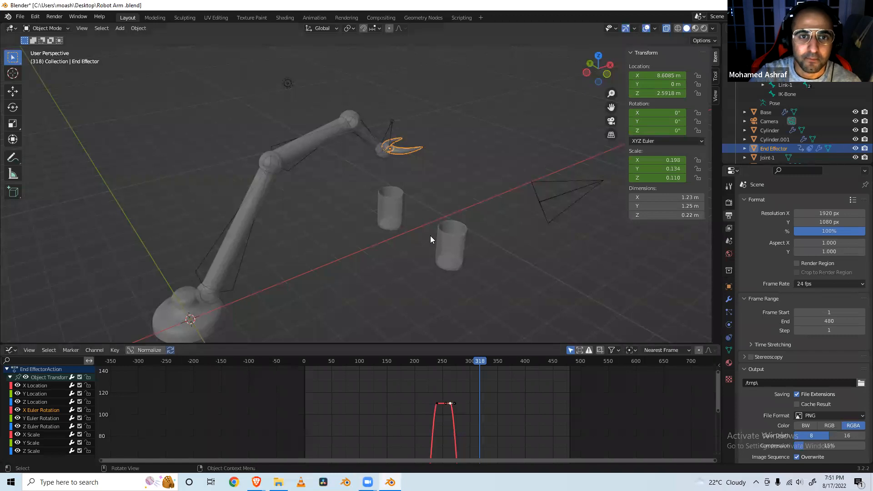
key("space")
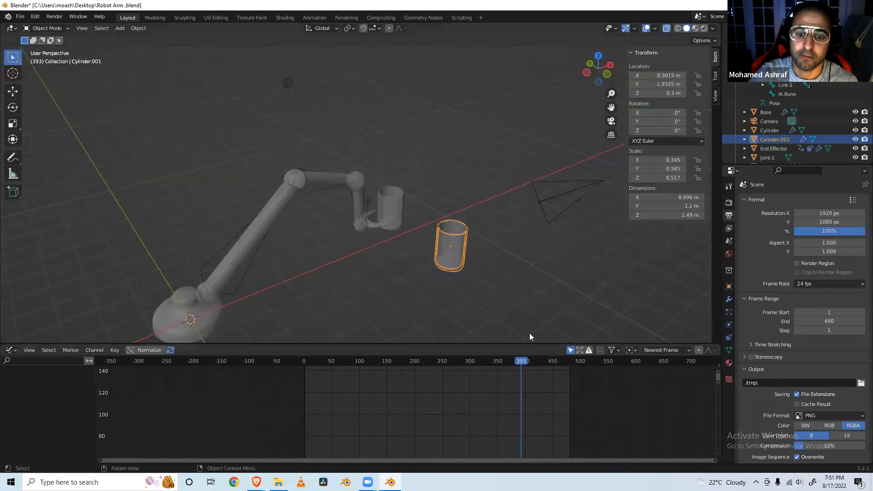
left_click_drag(506, 363, 516, 362)
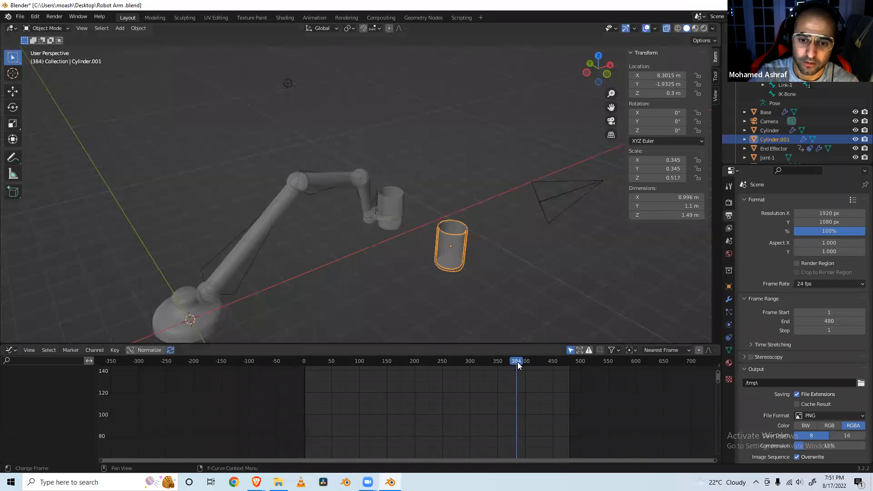
key("ctrl+s")
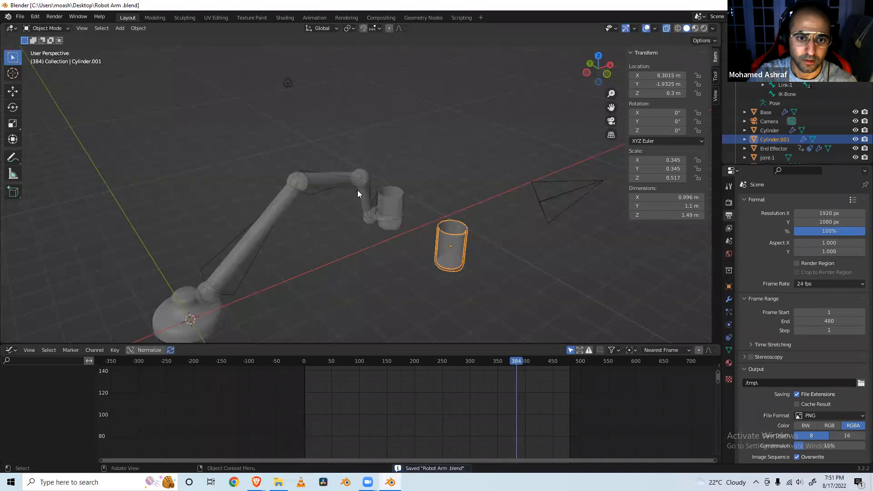
left_click(384, 220)
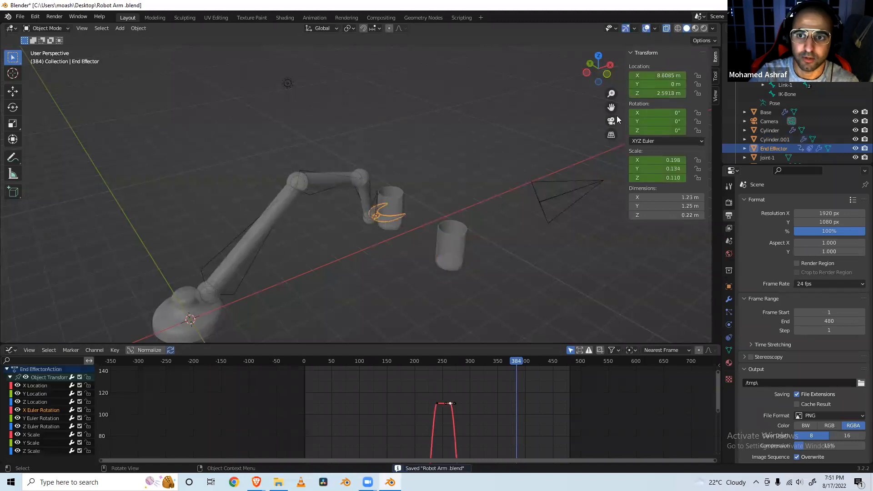
key("i")
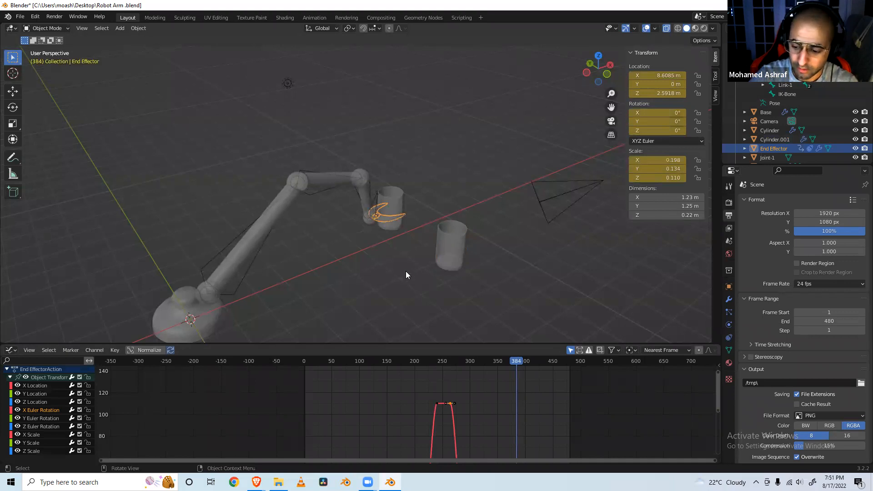
Go to frame 408 and widen the End Effector along Y in top view to a Y scale of about 0.188.
key("KP_7")
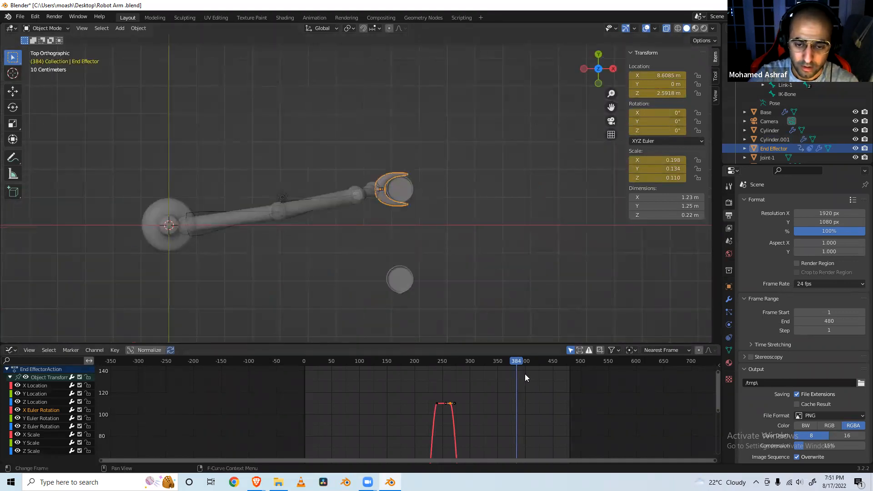
left_click_drag(528, 362, 537, 362)
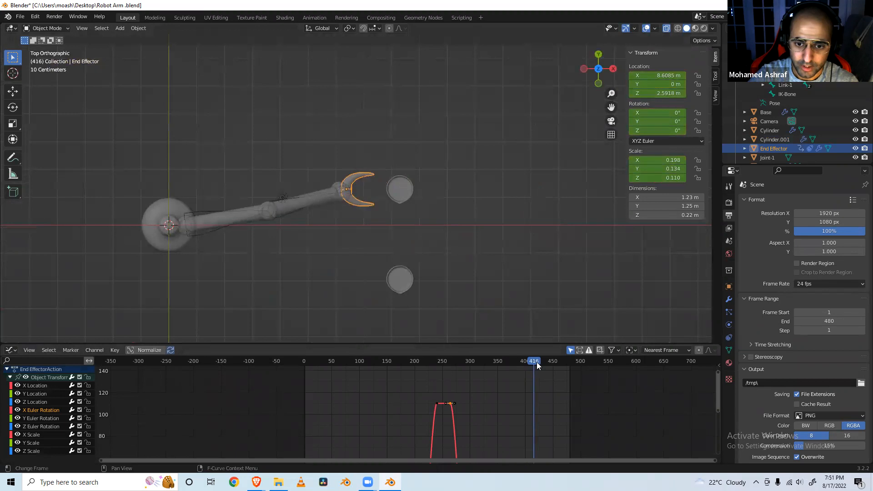
key("Left")
key("Left")
key("Left")
key("Left")
key("Left")
key("Left")
key("Left")
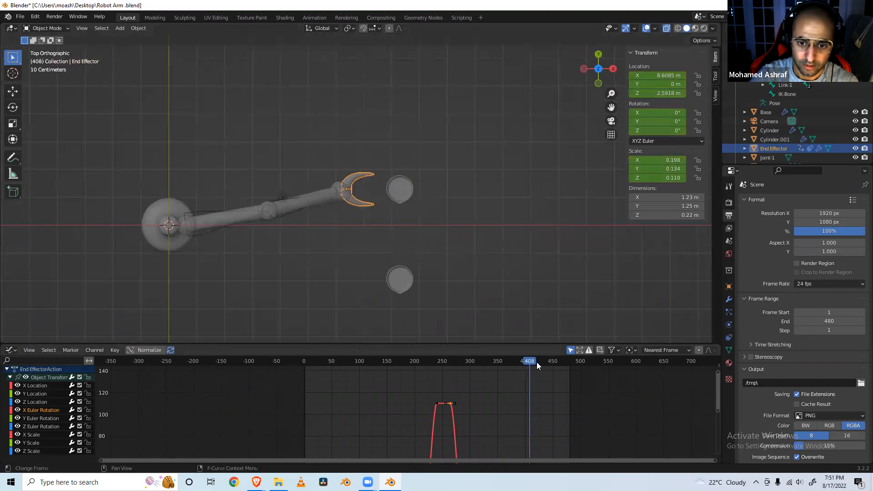
key("s")
key("y")
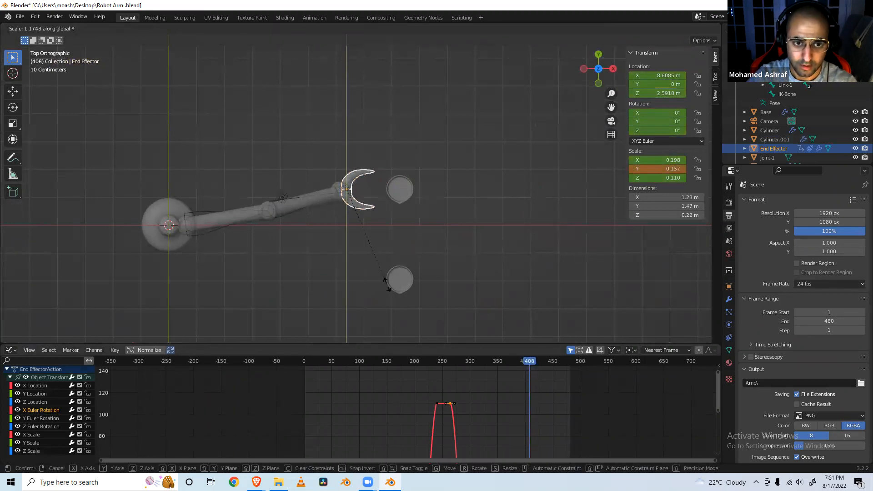
left_click(385, 307)
Keyframe the End Effector's location, rotation and scale at frame 408 and save the file.
key("i")
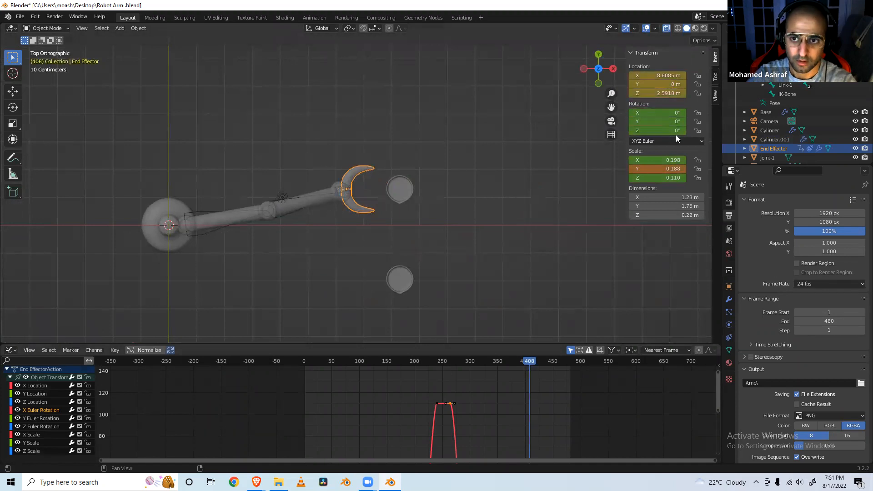
key("i")
key("i")
key("ctrl+s")
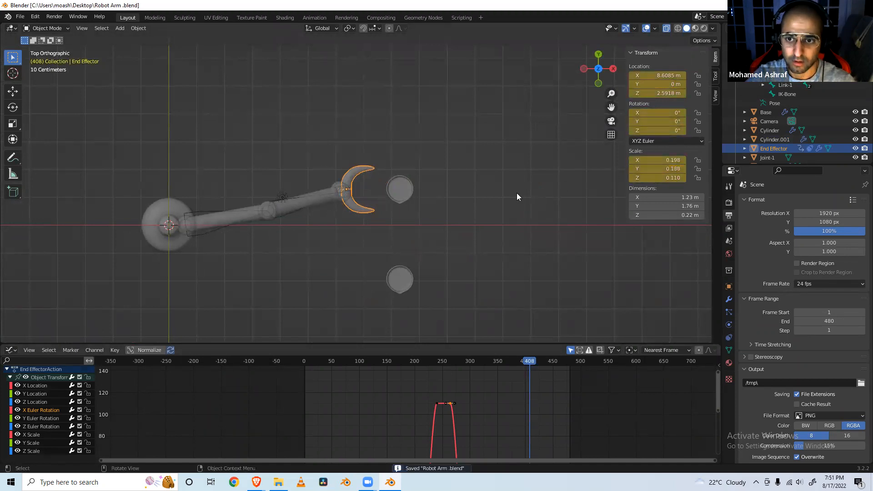
Play the whole animation from its start in a perspective view to check the arm's motion around both cylinders.
scroll(470, 199, "down", 7)
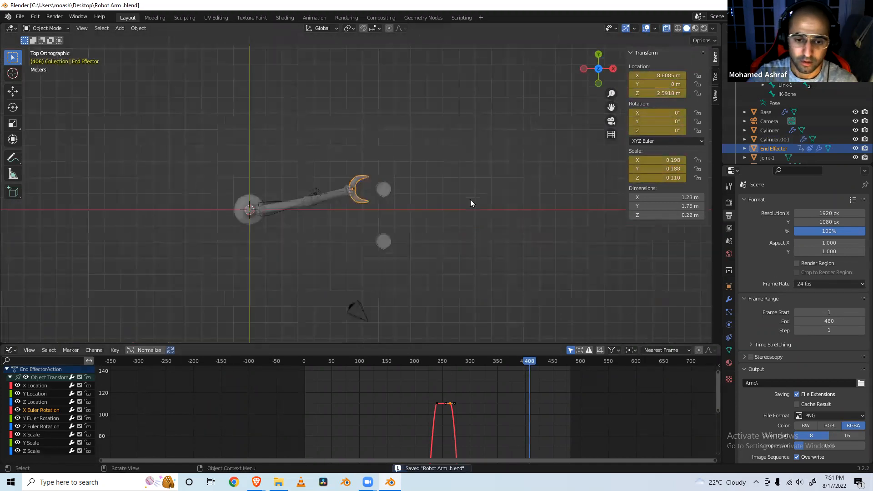
left_click(302, 358)
key("space")
middle_click_drag(314, 289, 356, 190)
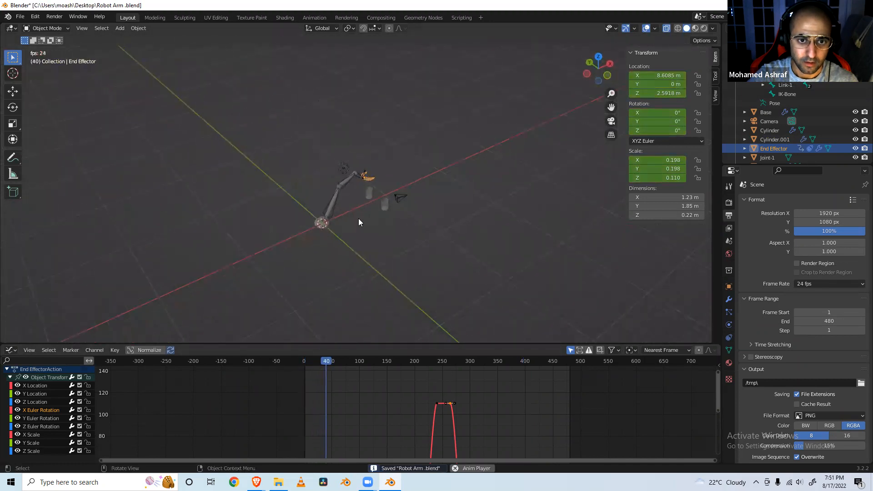
left_click(360, 208)
scroll(359, 208, "up", 6)
scroll(359, 212, "down", 2)
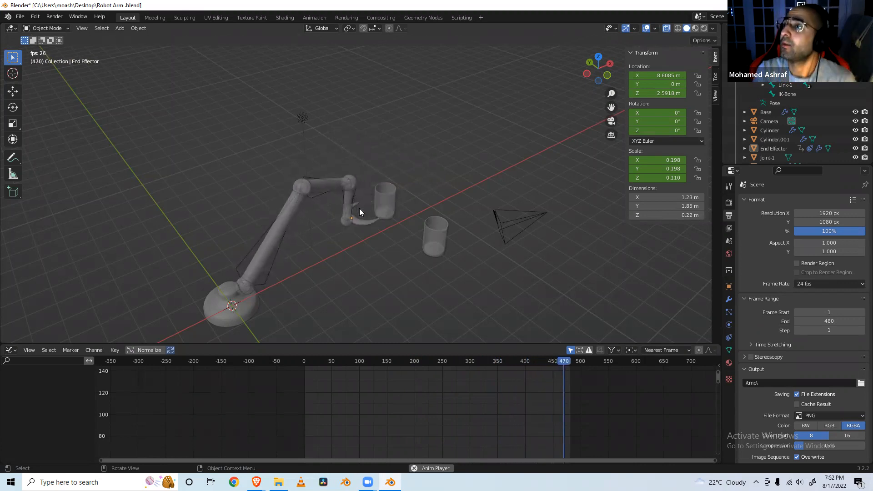
key("space")
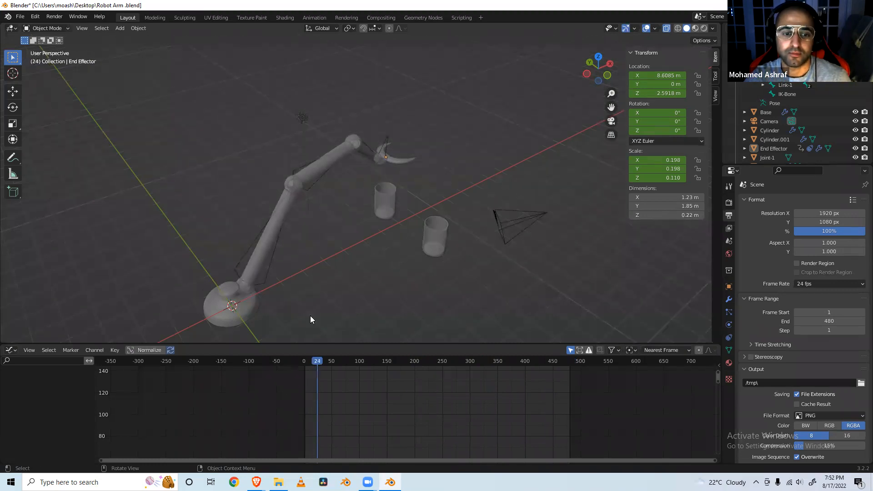
At frame 1, add an Armature object constraint to Cylinder and give it a target bone entry.
left_click(305, 361)
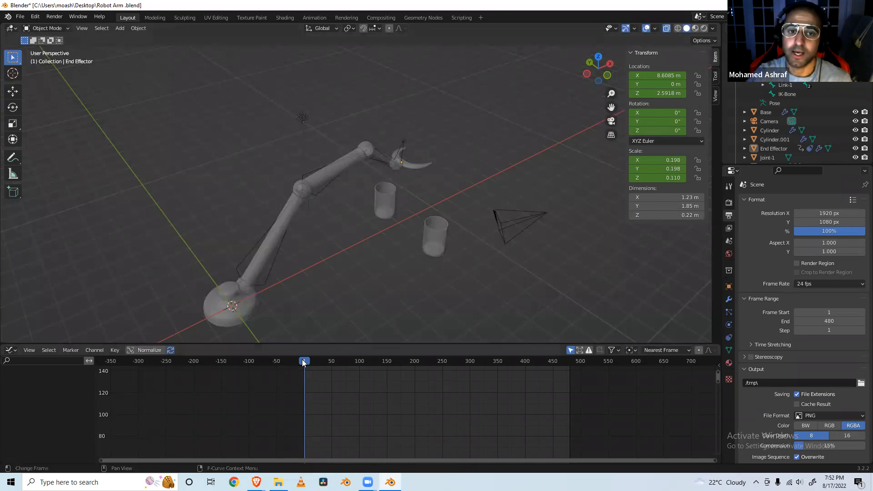
left_click(389, 204)
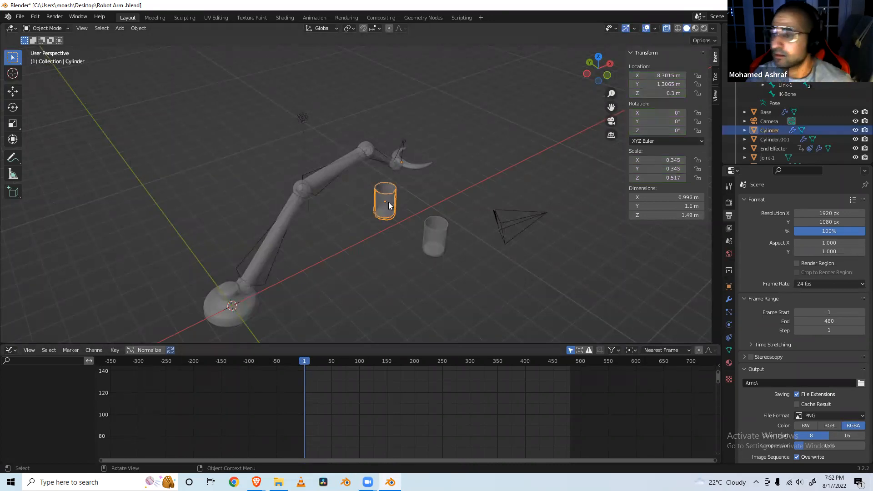
left_click(729, 337)
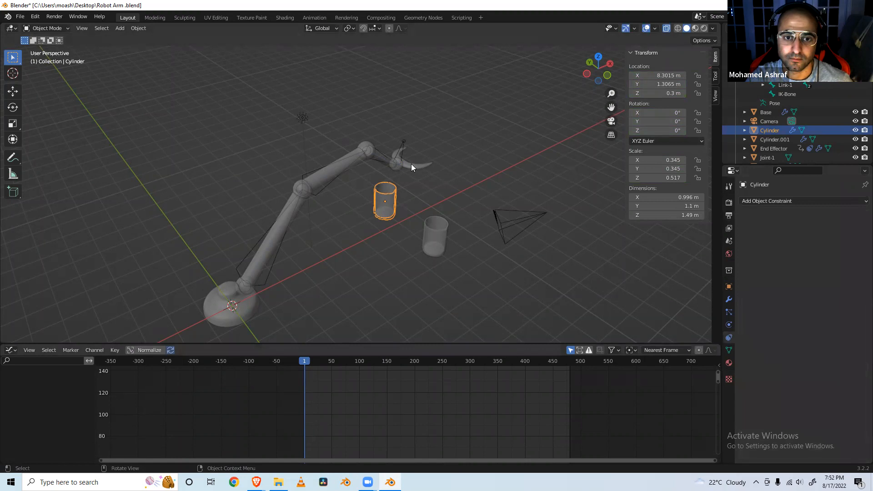
left_click(754, 200)
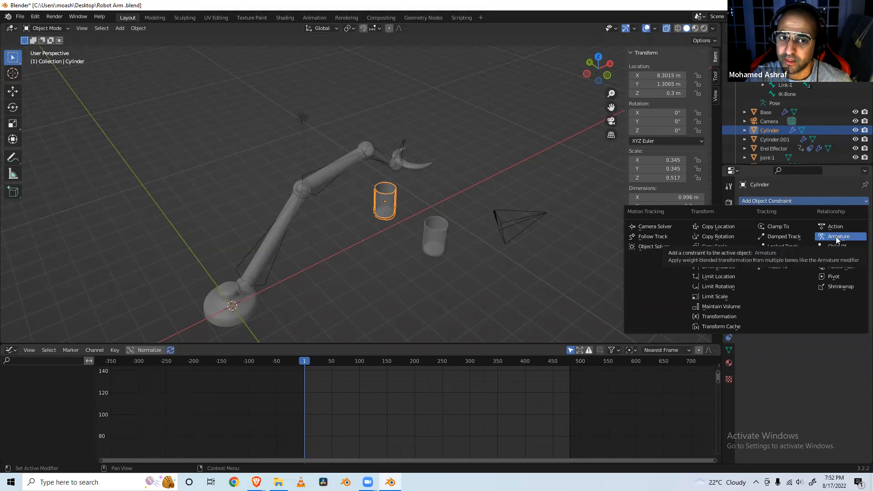
left_click(836, 237)
left_click(828, 251)
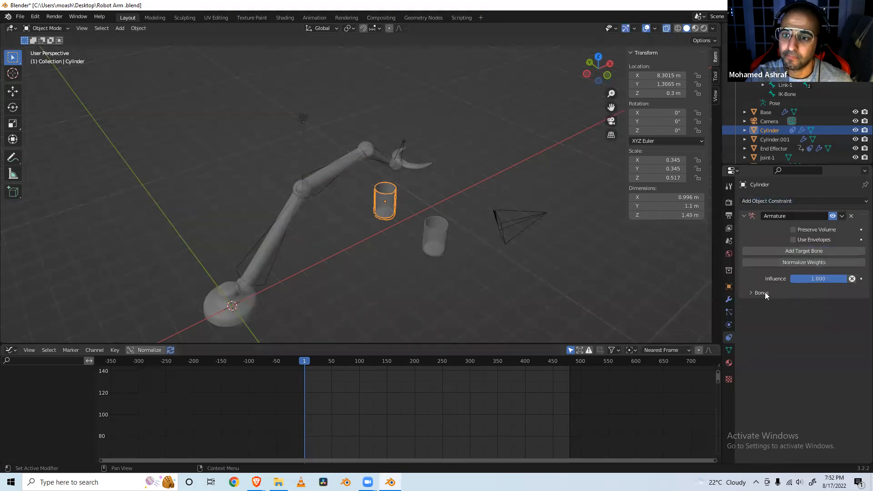
Set the constraint's target to Armature with IK-Bone as the bone and play the animation to check the cylinder's motion.
left_click(751, 292)
left_click(776, 309)
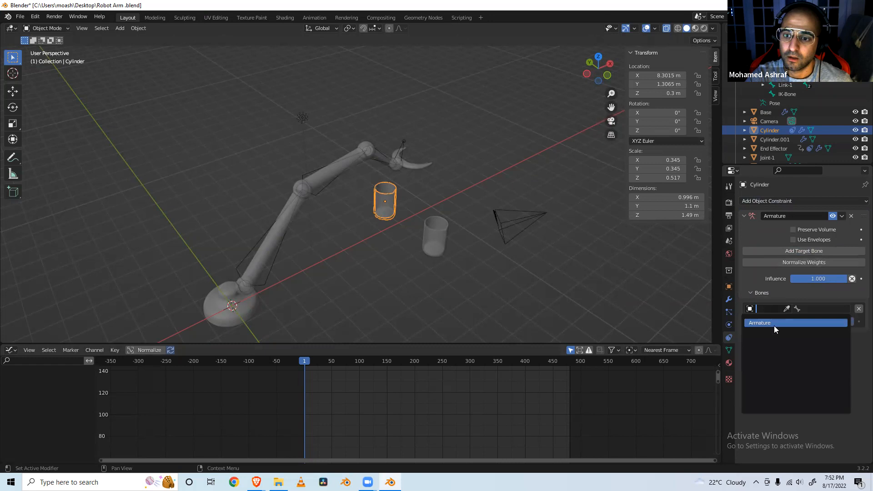
left_click(769, 322)
left_click(814, 308)
left_click(789, 350)
key("space")
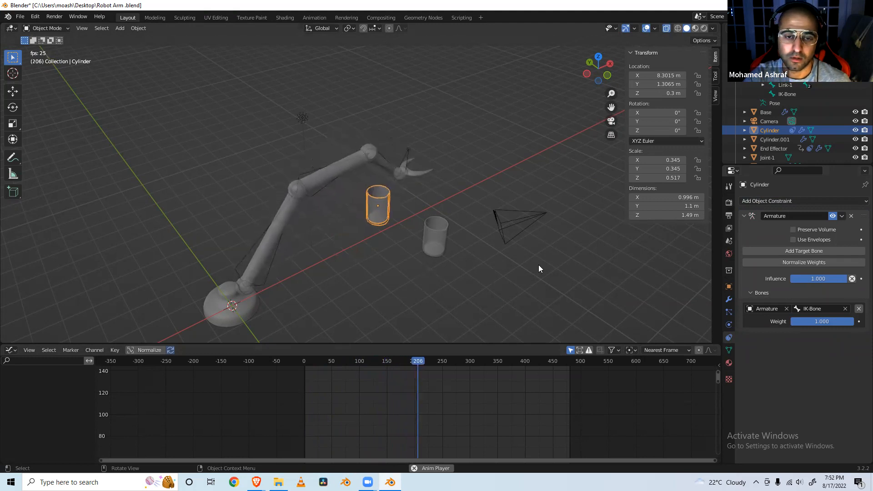
At frame 0, set the IK-Bone weight of Cylinder's Armature constraint to 0 and keyframe it.
key("space")
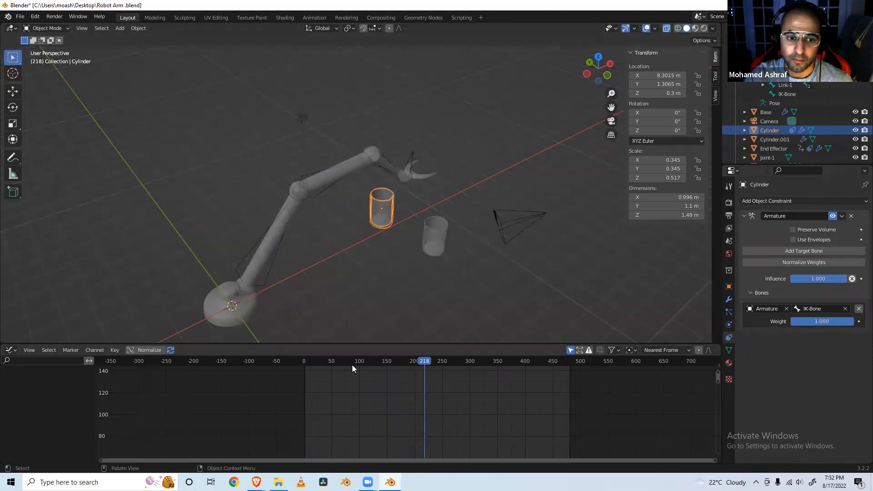
left_click(301, 362)
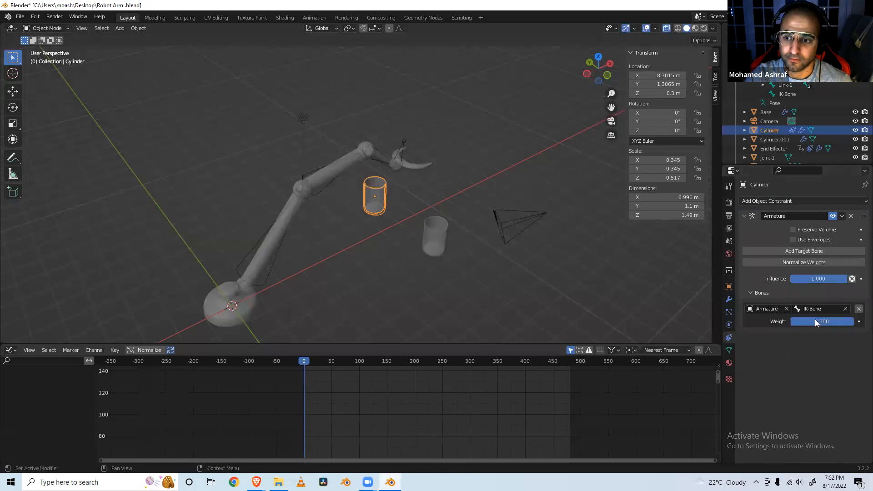
left_click_drag(815, 321, 768, 321)
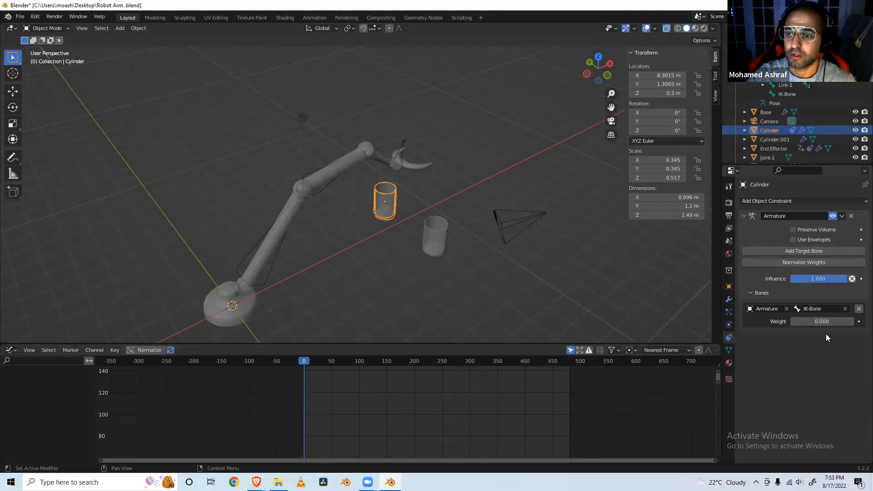
left_click(859, 322)
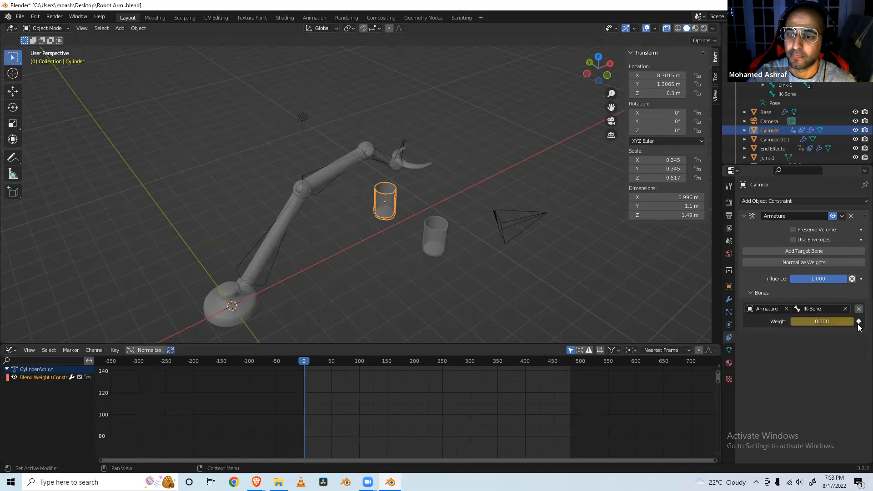
Play the animation until the gripper reaches Cylinder and keyframe the IK-Bone weight at 0 on frame 116.
key("space")
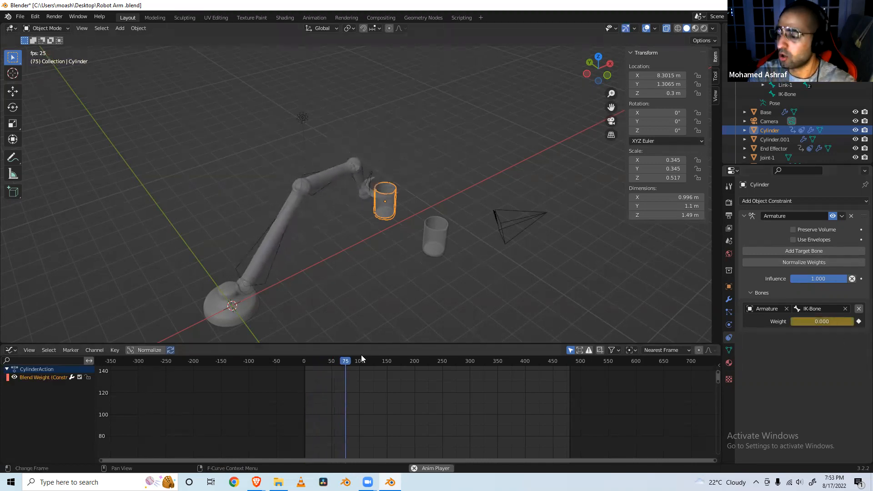
key("space")
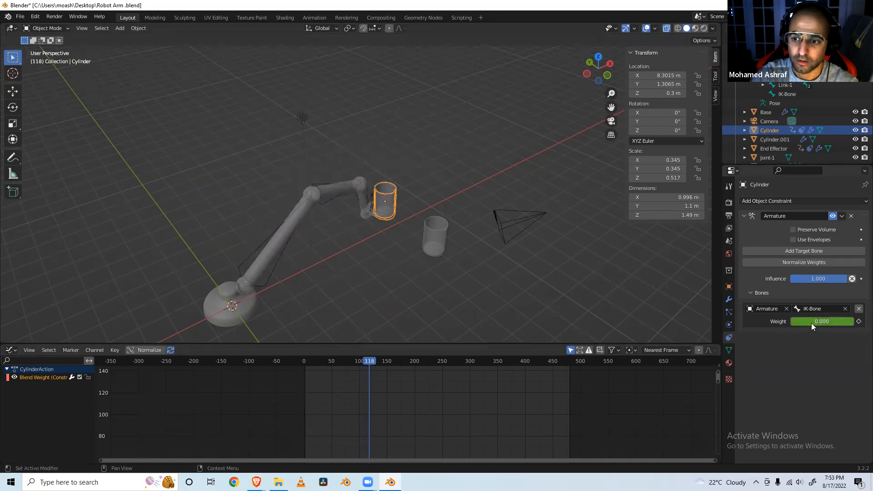
key("Left")
key("Left")
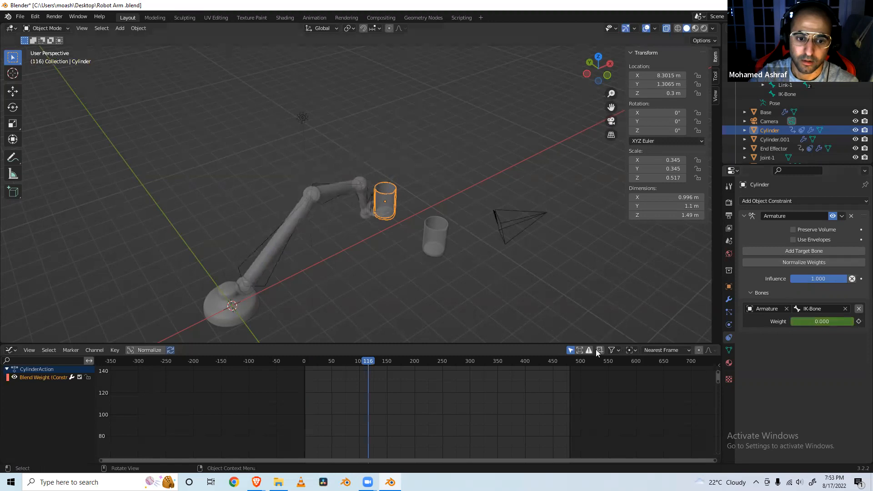
key("i")
double_click(813, 322)
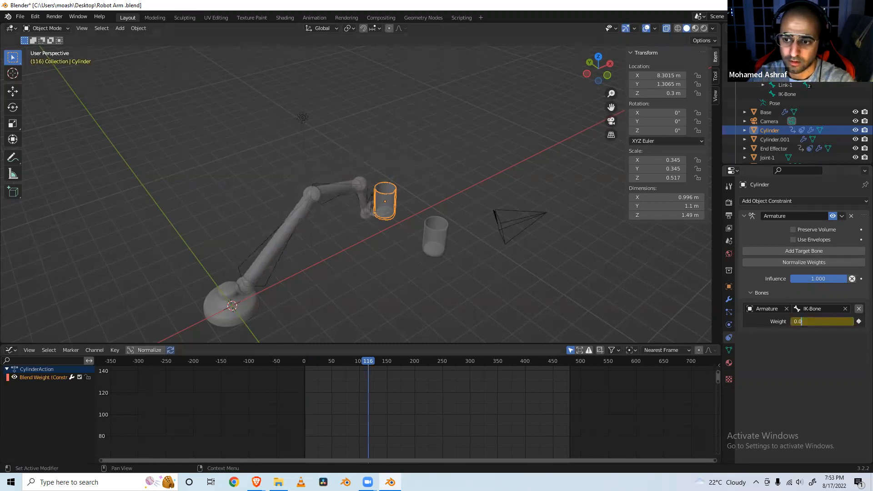
type("0.0")
key("Return")
At frame 119, set the IK-Bone weight to 1 and keyframe it.
key("Right")
key("Right")
key("Right")
double_click(814, 324)
type("1")
key("Return")
key("i")
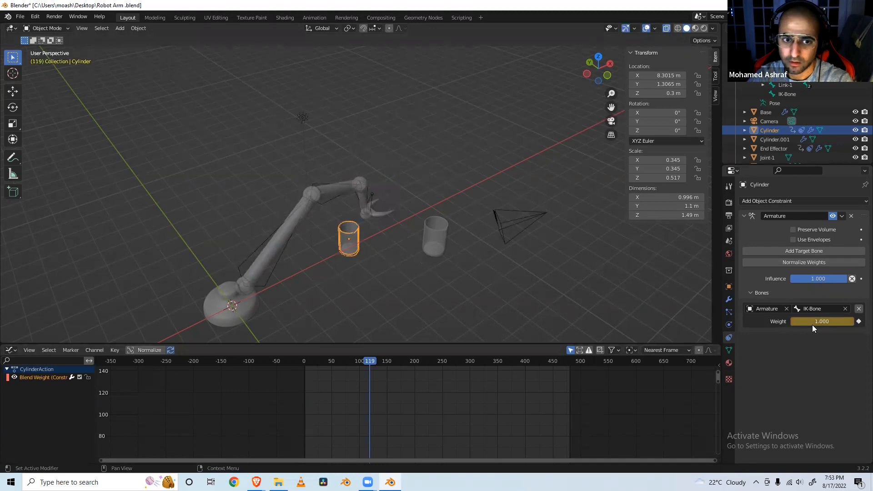
Try the Armature constraint with influence 0 and weight 0, restore the influence to 1 and play the animation.
left_click_drag(810, 279, 789, 278)
key("space")
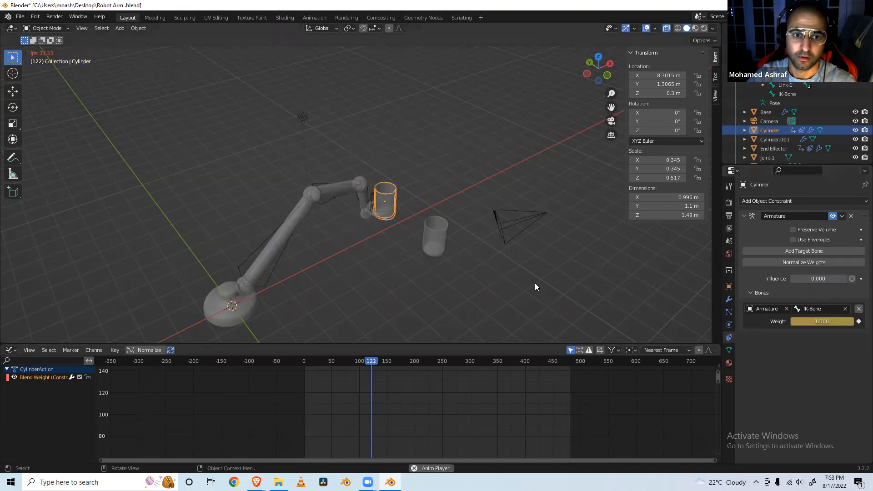
key("space")
left_click(822, 321)
type("0")
key("Return")
left_click(825, 280)
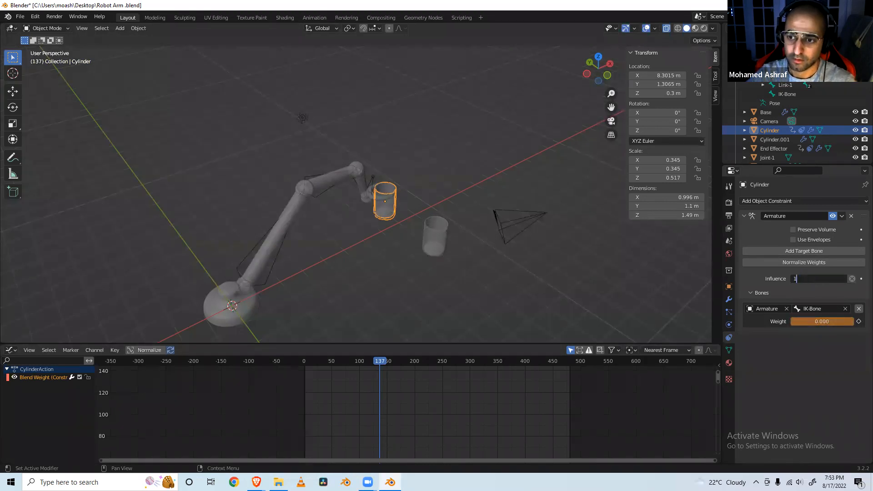
key("space")
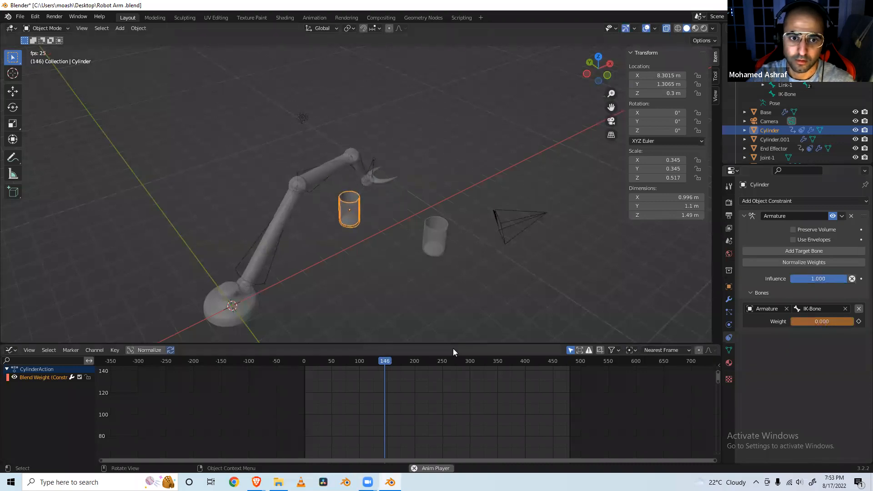
key("space")
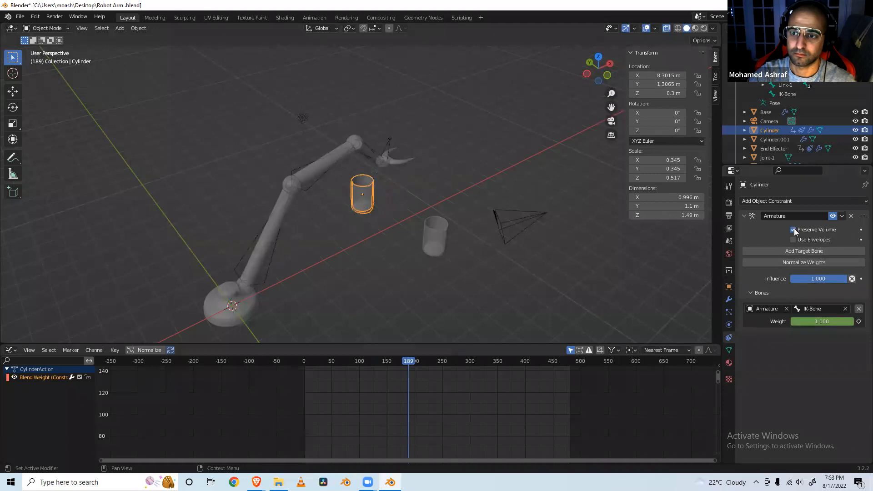
Try the constraint's Preserve Volume and Use Envelopes options during playback, ending with both turned off.
left_click(794, 238)
key("space")
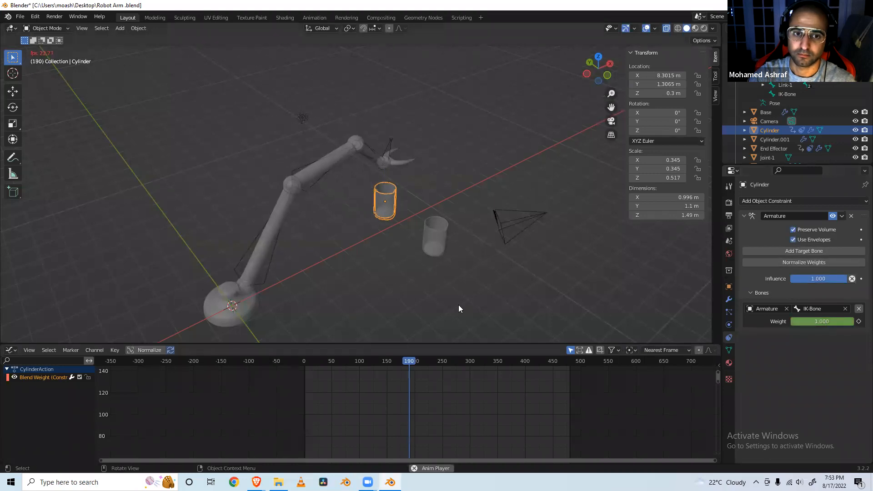
key("space")
left_click(794, 240)
key("space")
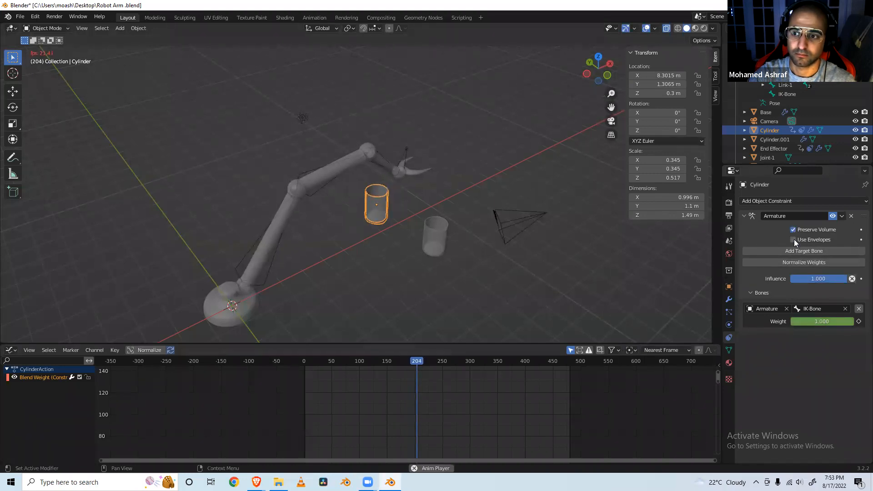
key("space")
key("space")
key("space")
key("space")
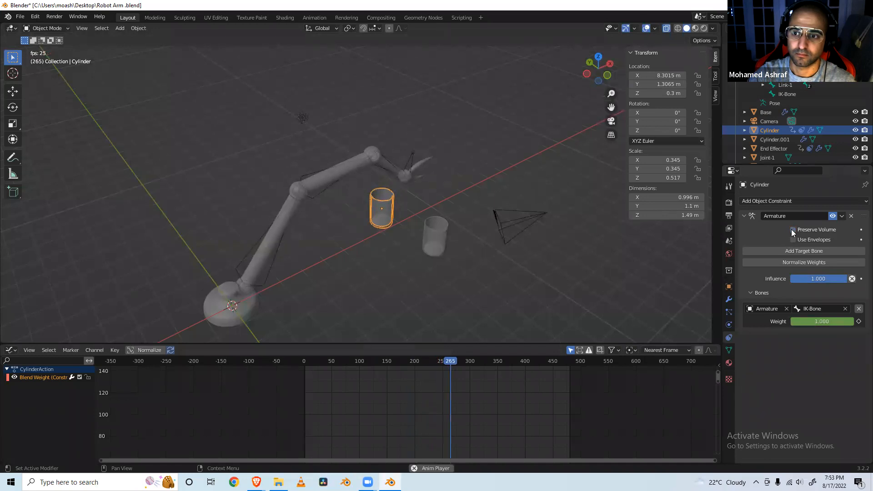
key("space")
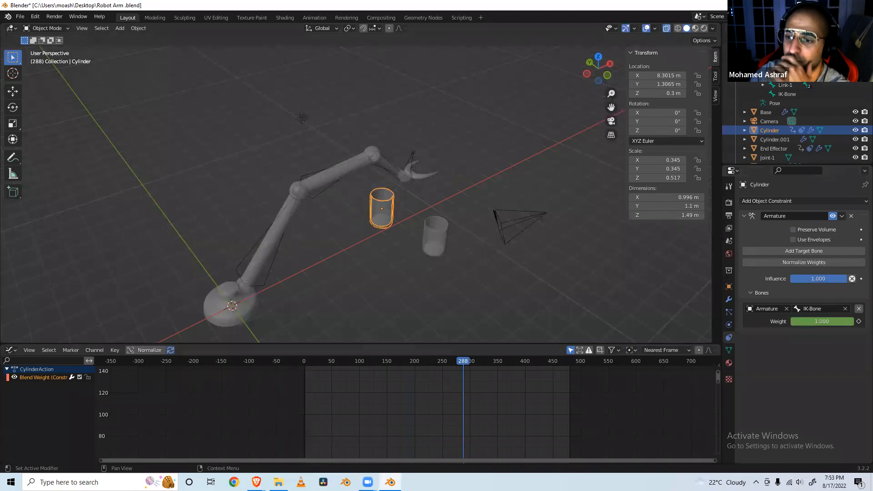
Remove the target bone and the Armature constraint from Cylinder, and return to frame 0.
left_click(859, 310)
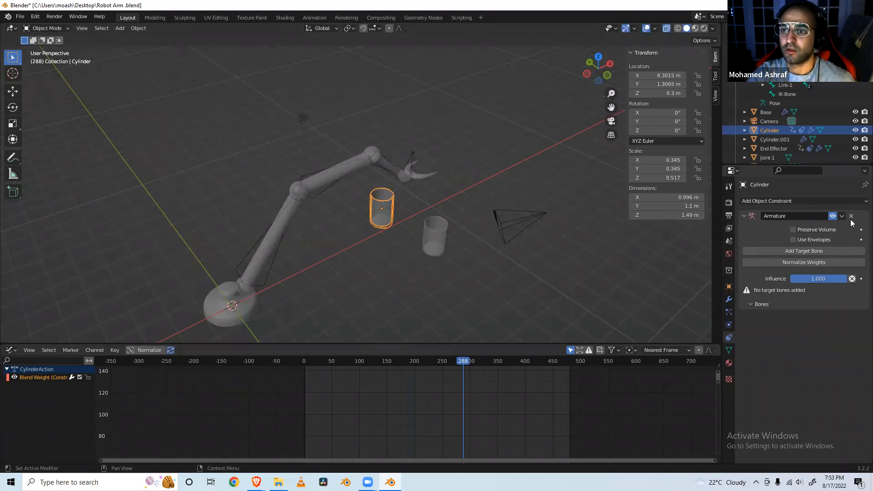
key("x")
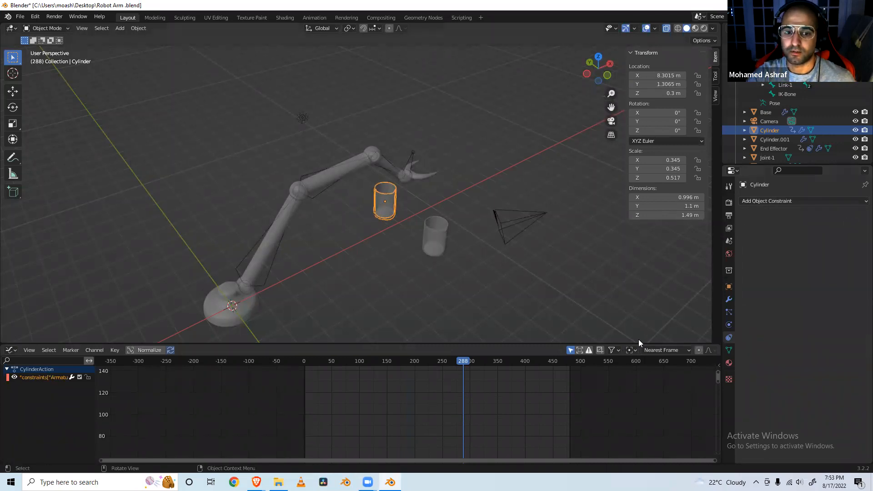
left_click(304, 362)
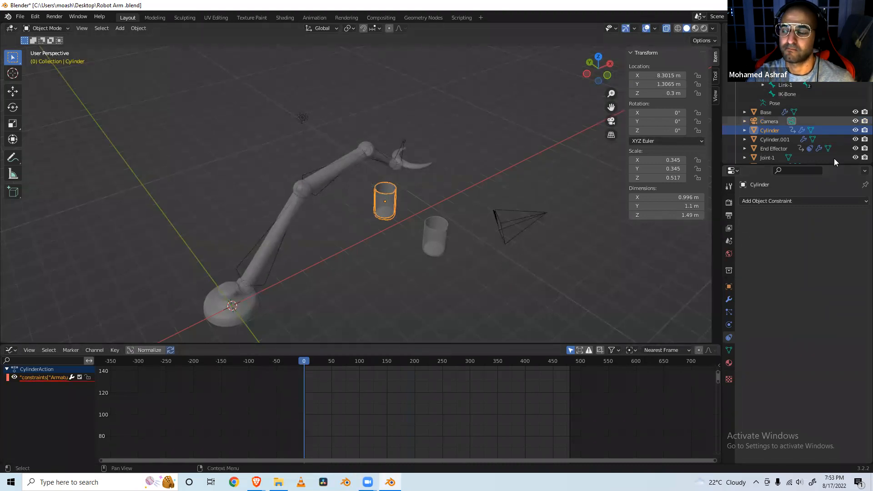
left_click(845, 201)
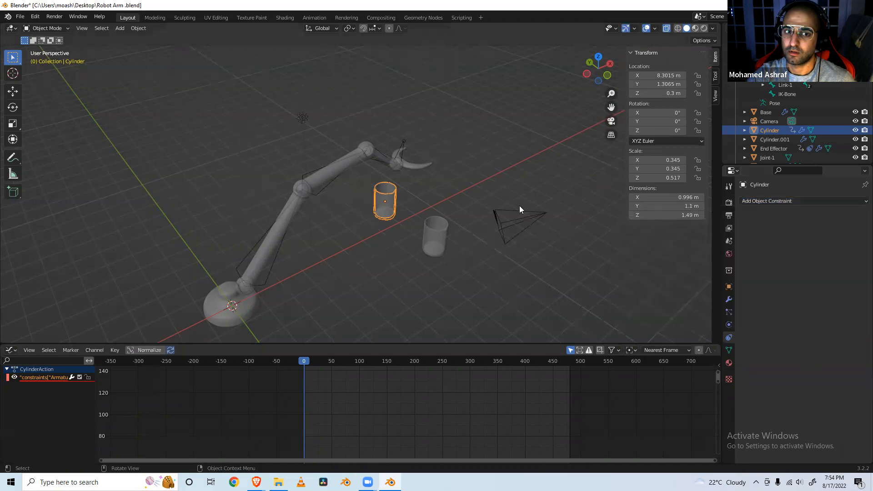
left_click(410, 166)
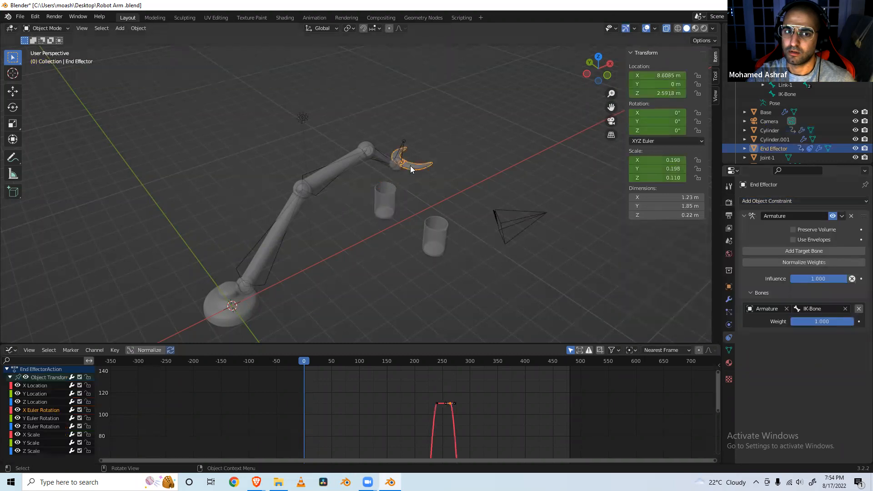
left_click(388, 205)
left_click(759, 201)
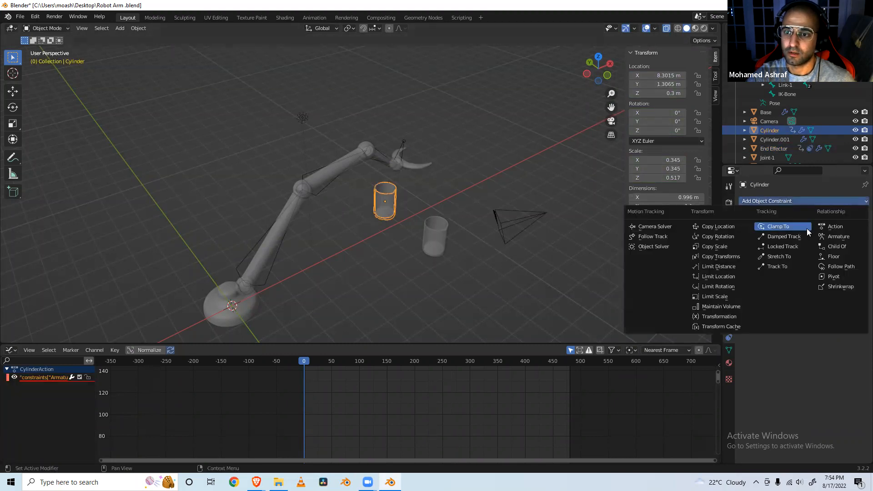
left_click(807, 229)
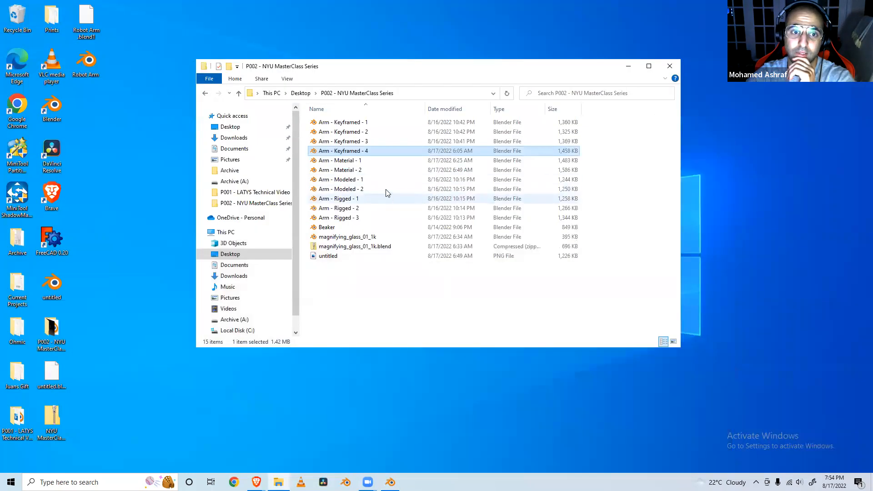
Open Arm - Keyframed - 4 from the P002 - NYU MasterClass Series folder and examine Beaker-1's constraints and modifiers.
left_click(355, 218)
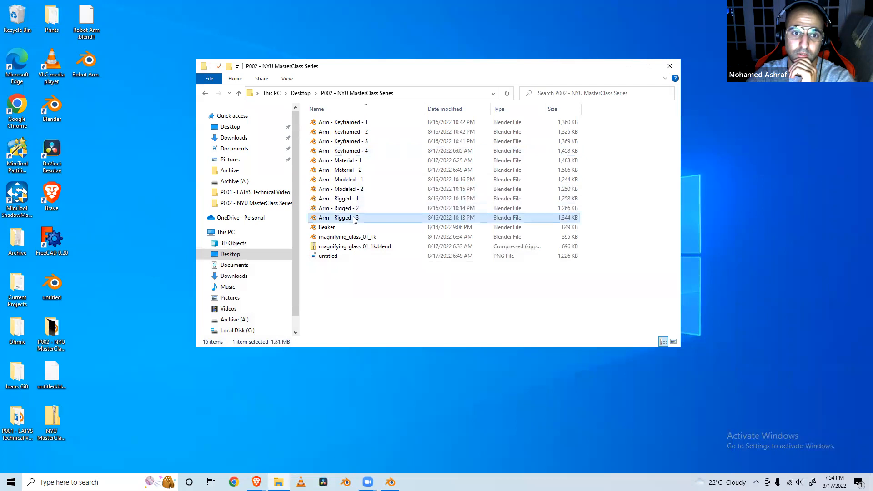
double_click(355, 151)
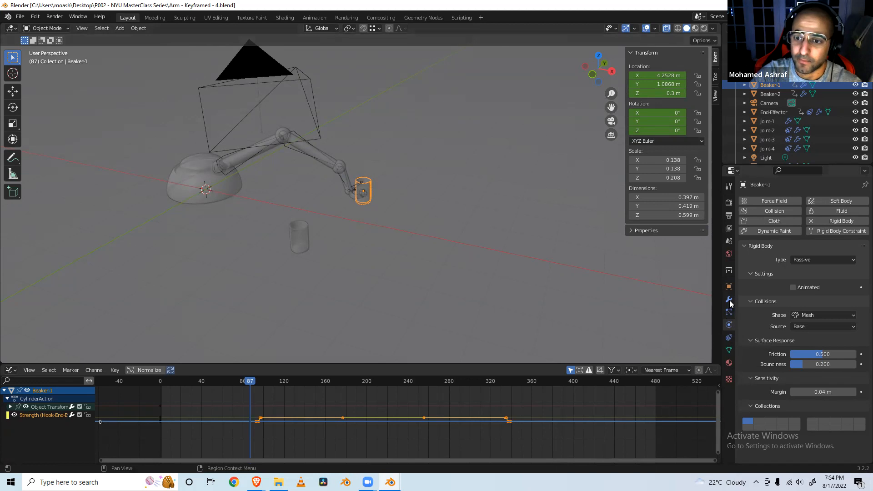
left_click(729, 336)
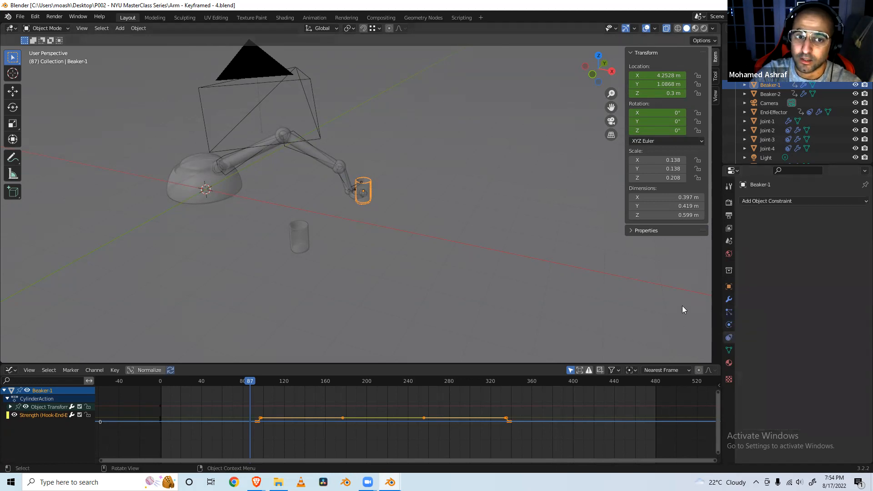
left_click(729, 300)
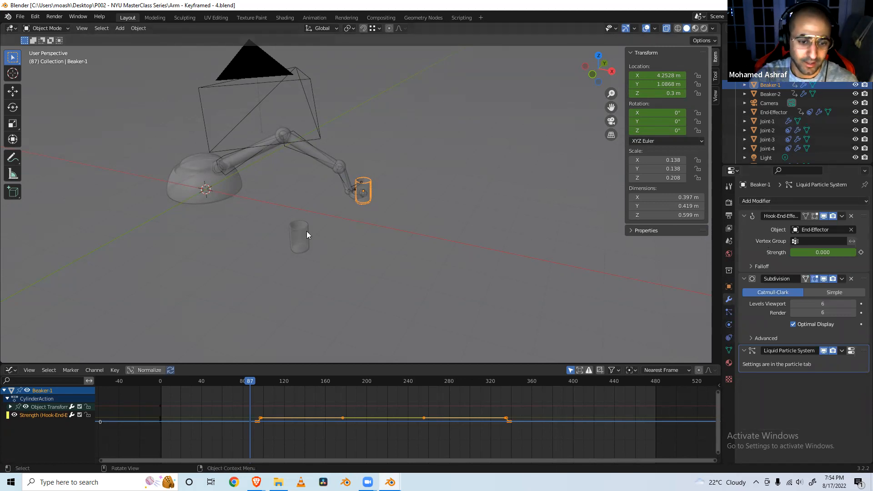
Reopen the saved Robot Arm .blend project from the recent files.
left_click(40, 21)
mouse_move(20, 16)
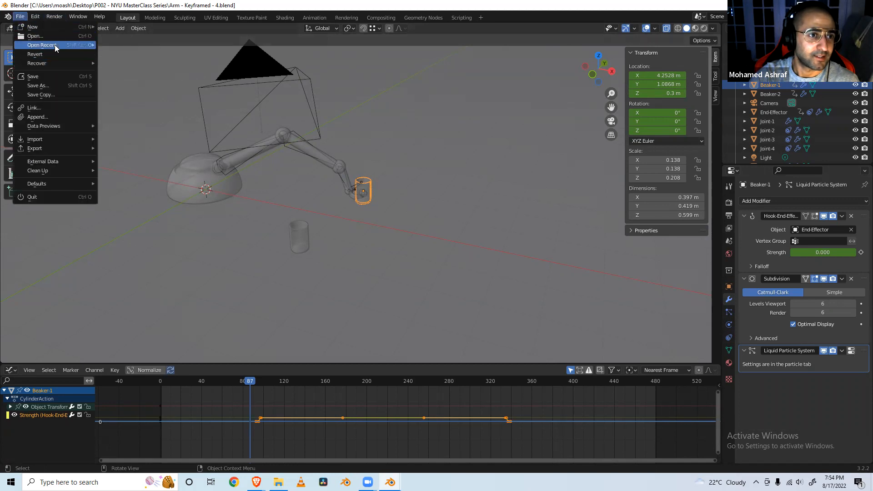
mouse_move(54, 45)
left_click(132, 53)
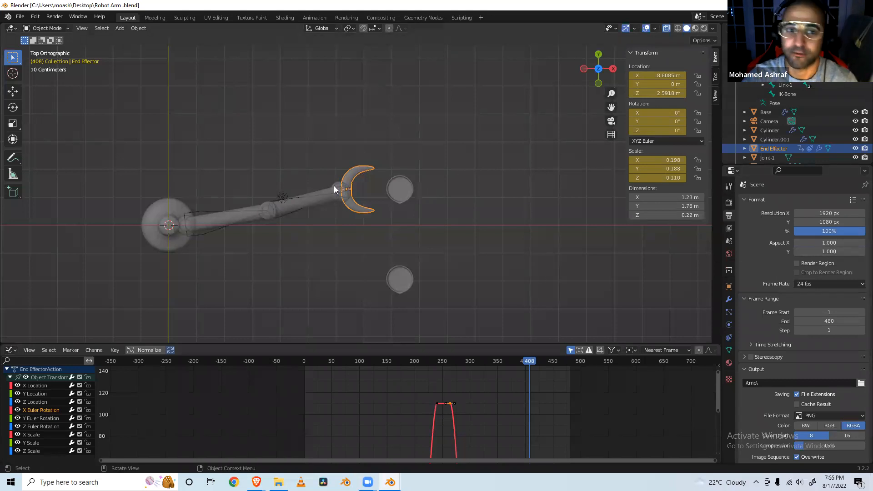
Select the cylinder beside the gripper in a perspective view and enter Edit Mode on it.
middle_click_drag(371, 208, 391, 179)
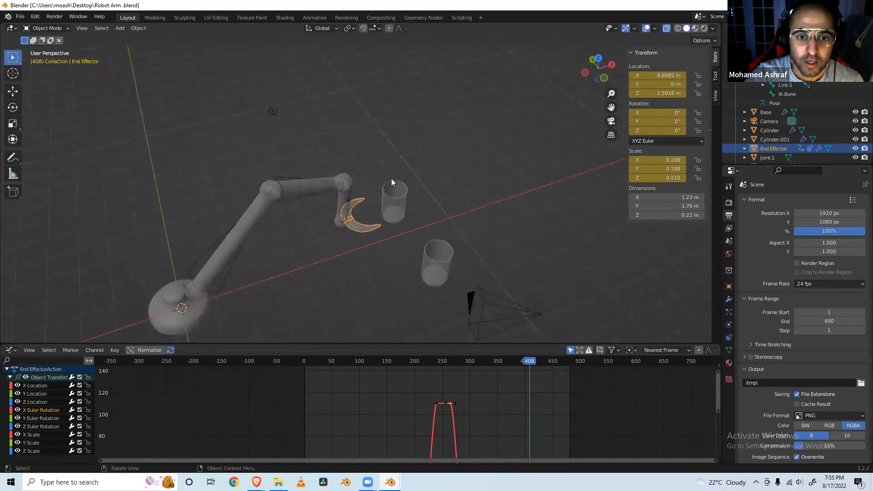
left_click(394, 203)
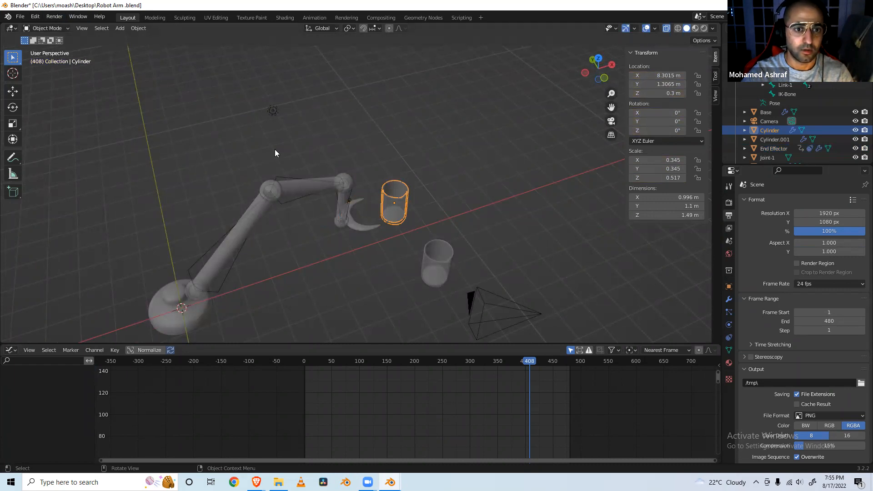
left_click(272, 110)
left_click(394, 203)
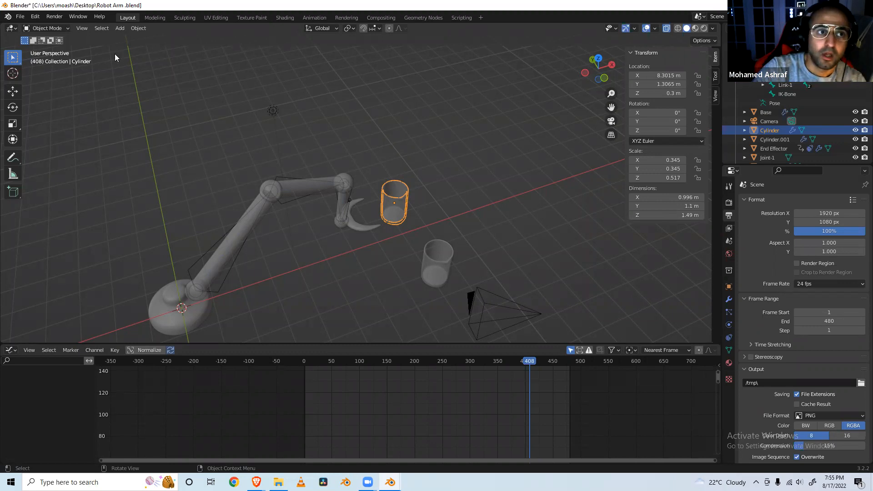
left_click(62, 26)
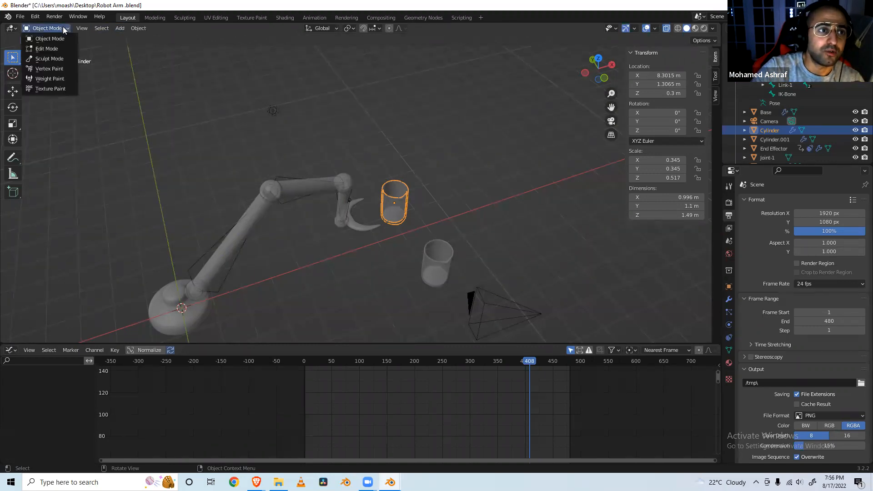
left_click(43, 48)
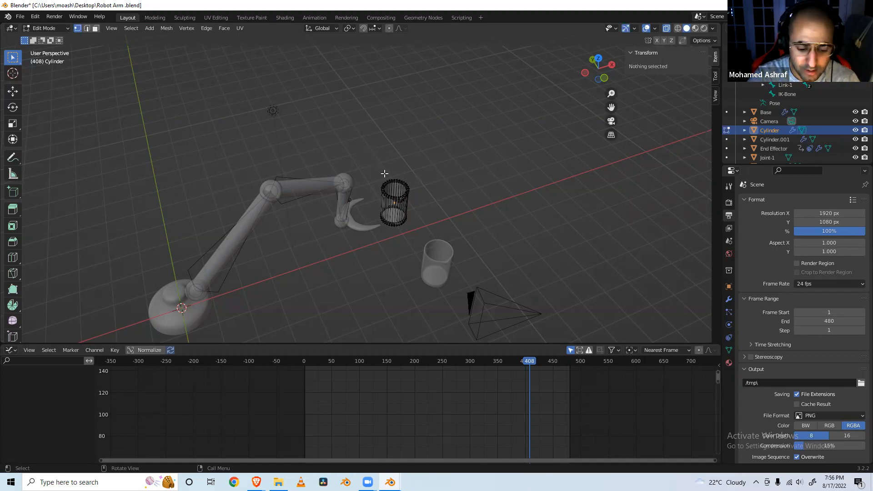
Hook all of the cylinder's vertices to the selected End Effector and show the cylinder's modifiers.
key("a")
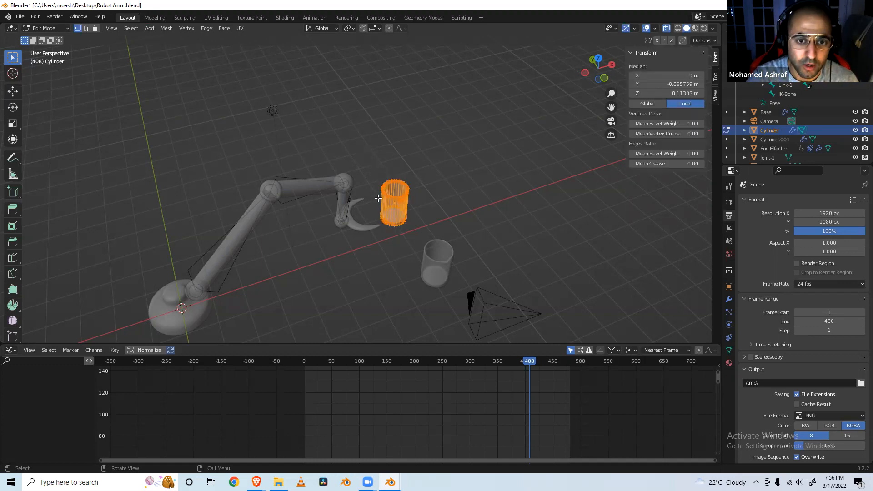
left_click(354, 227, "ctrl")
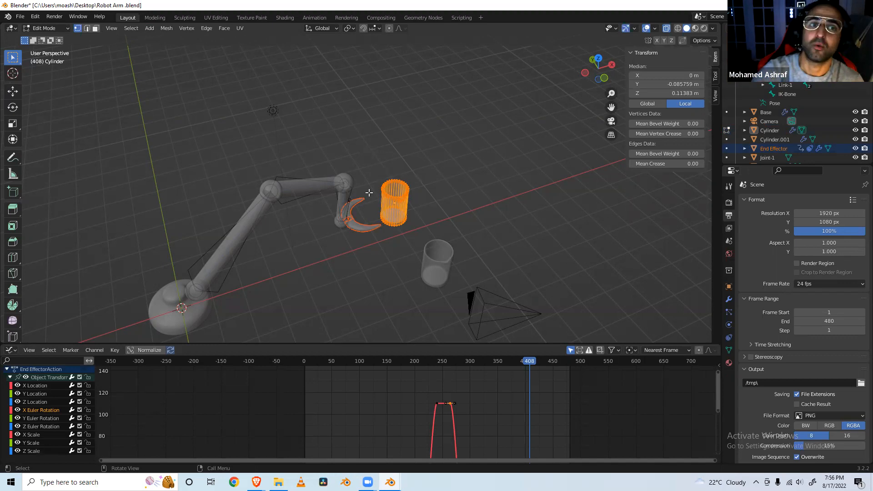
left_click(192, 28)
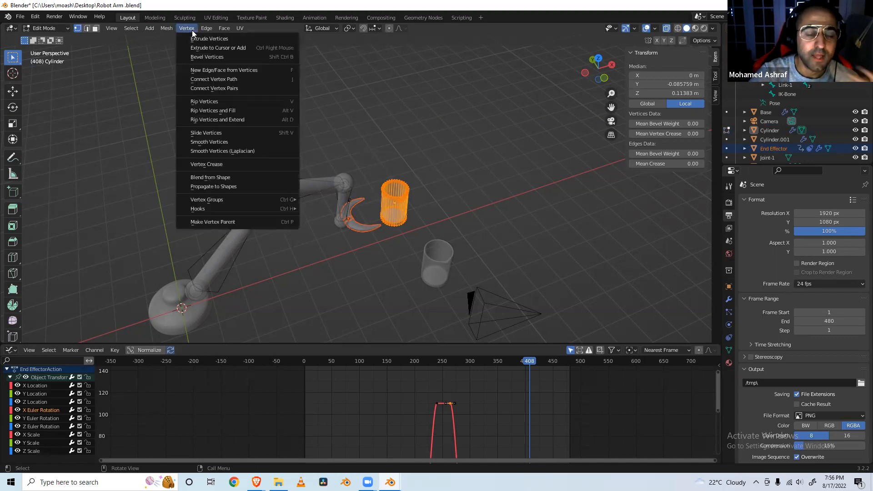
mouse_move(280, 210)
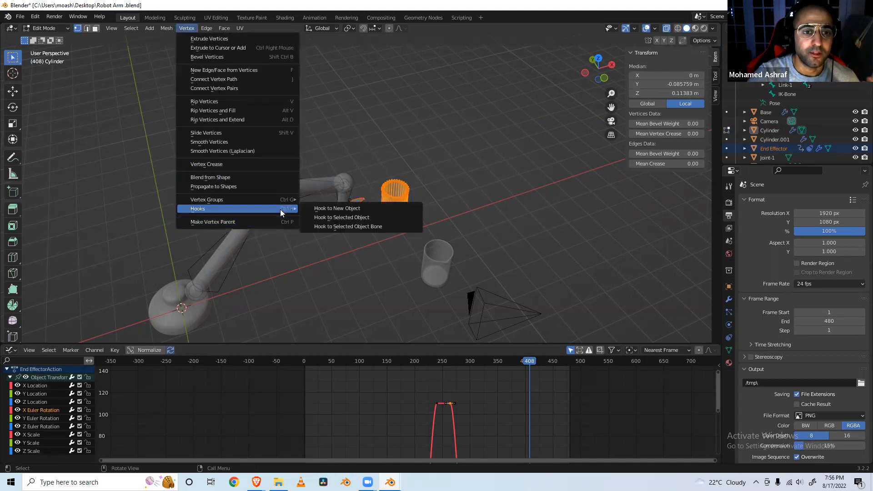
left_click(314, 216)
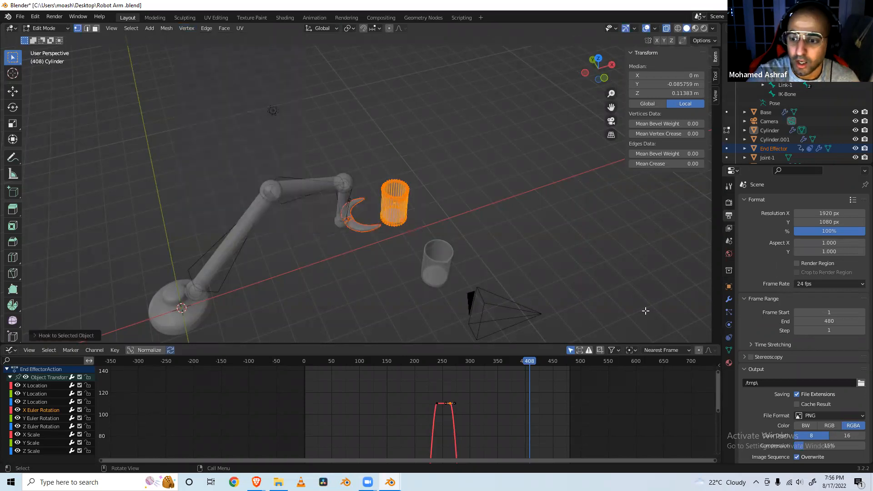
left_click(729, 301)
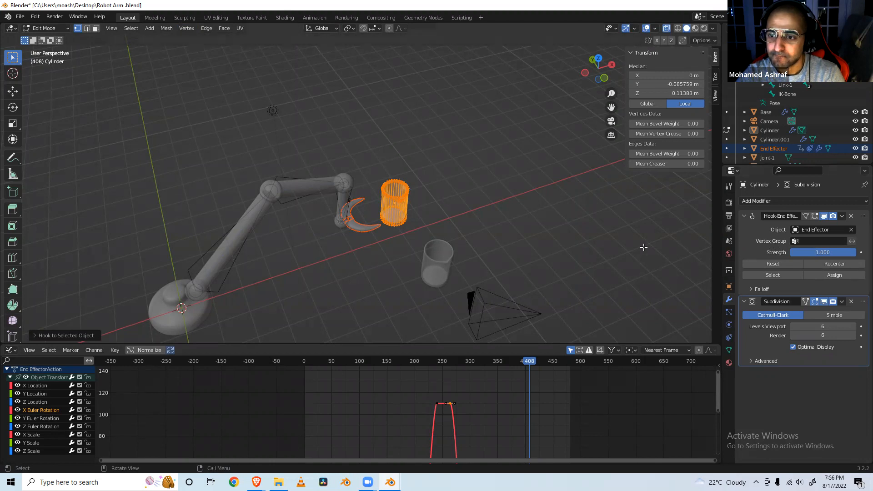
Play the animation from near its start to check the hooked cylinder, leaving its vertices deselected.
key("space")
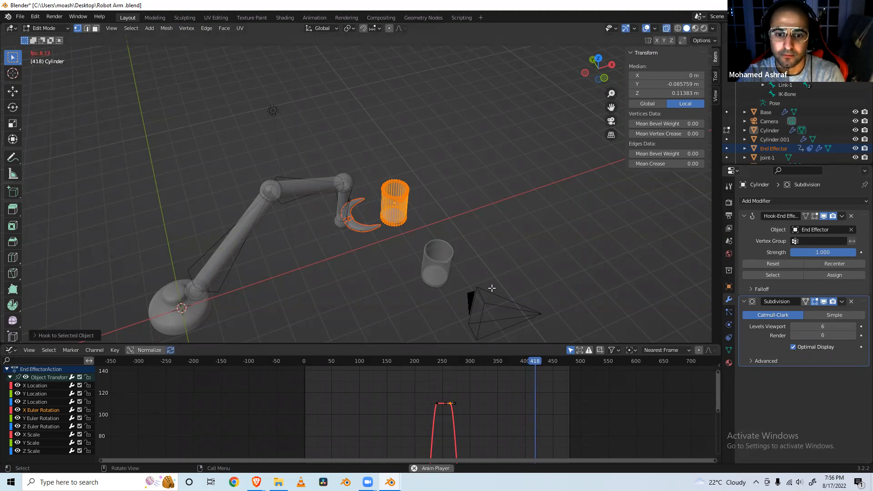
key("space")
left_click(316, 362)
key("space")
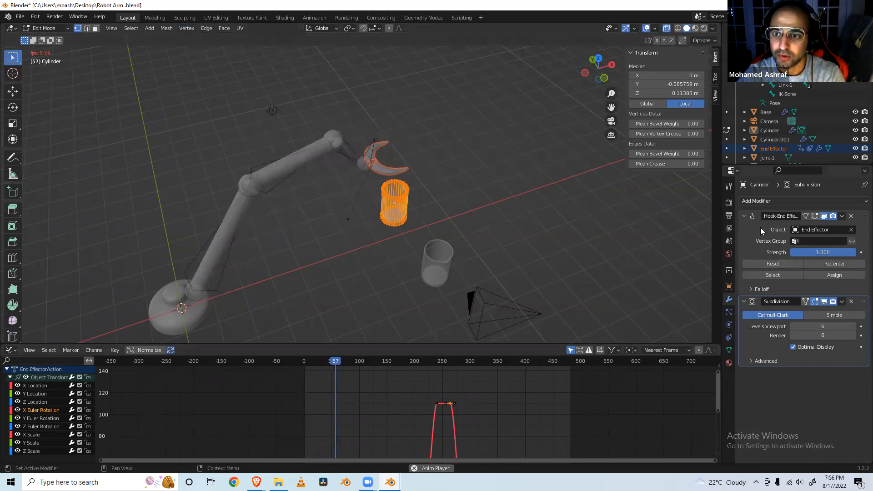
left_click(507, 245)
key("space")
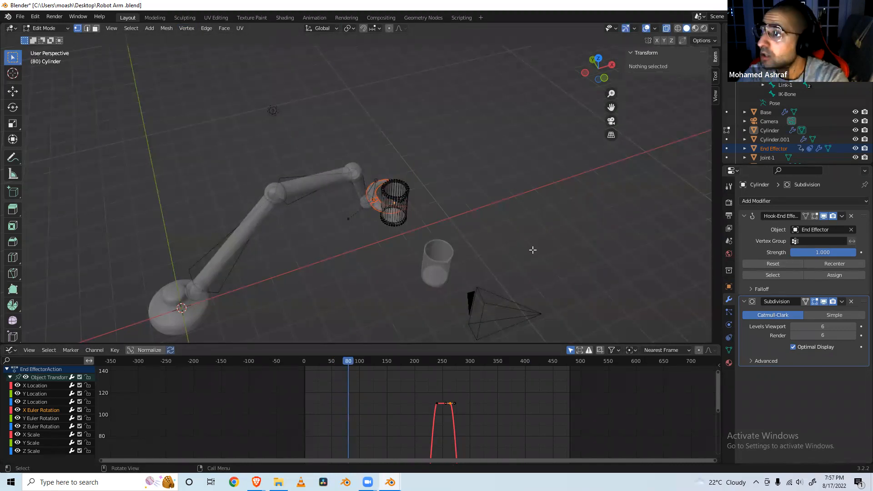
key("a")
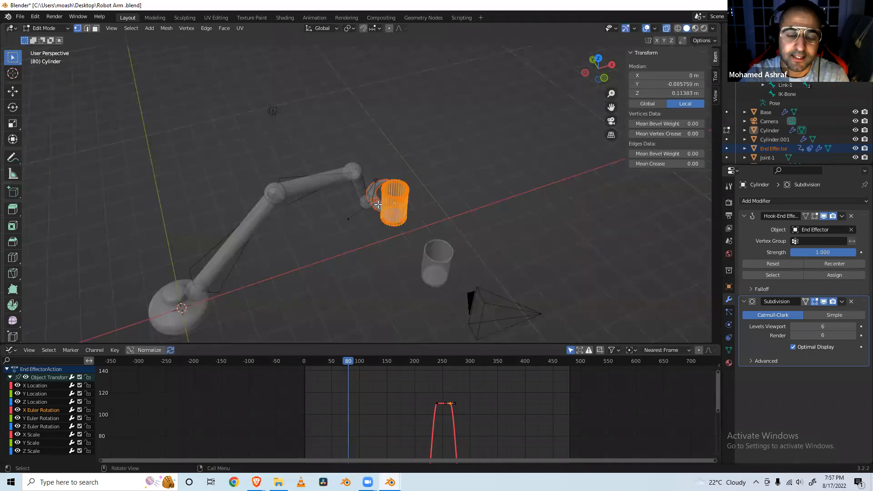
key("alt+a")
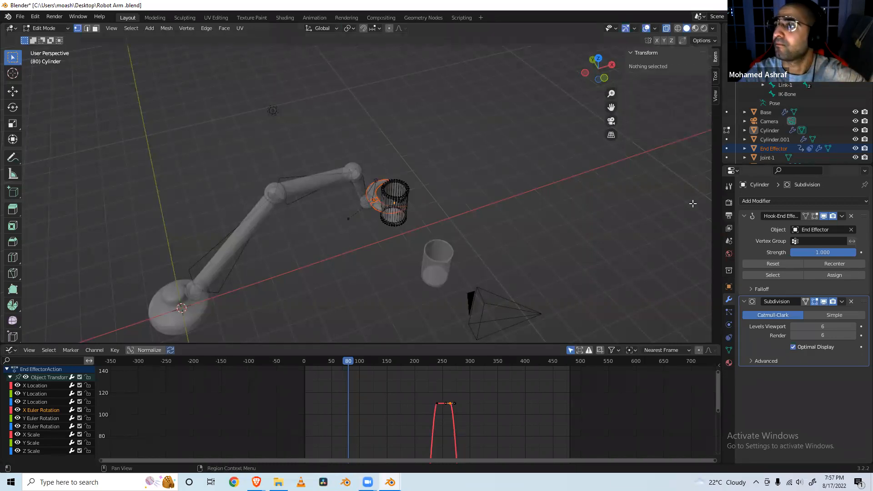
Return to Object Mode and play the animation past frame 300 to check how the hooked cylinder follows the End Effector.
left_click(40, 28)
left_click(42, 39)
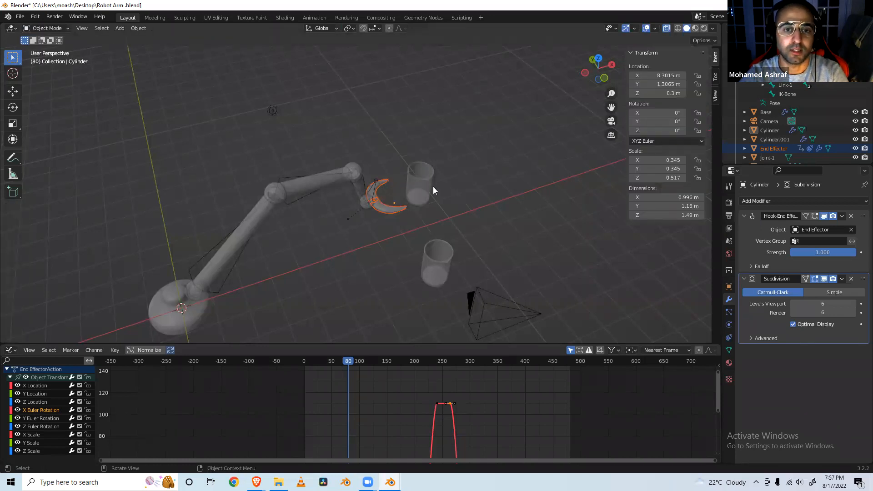
key("space")
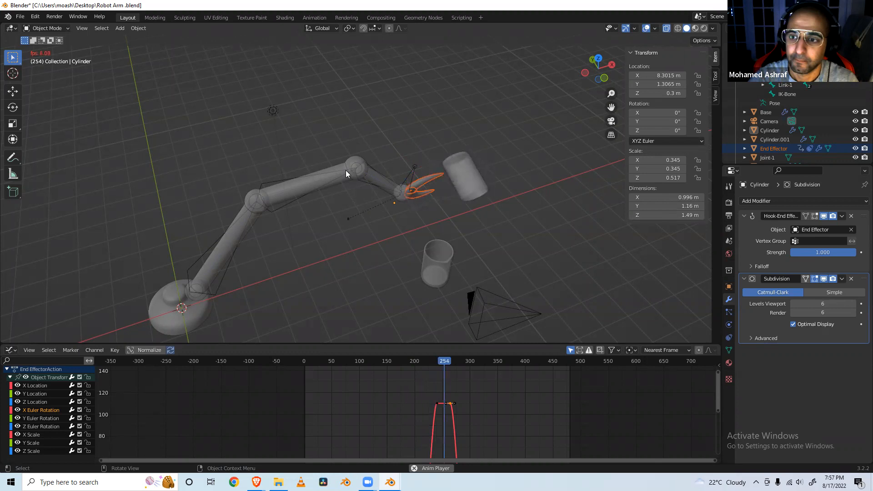
left_click(751, 266)
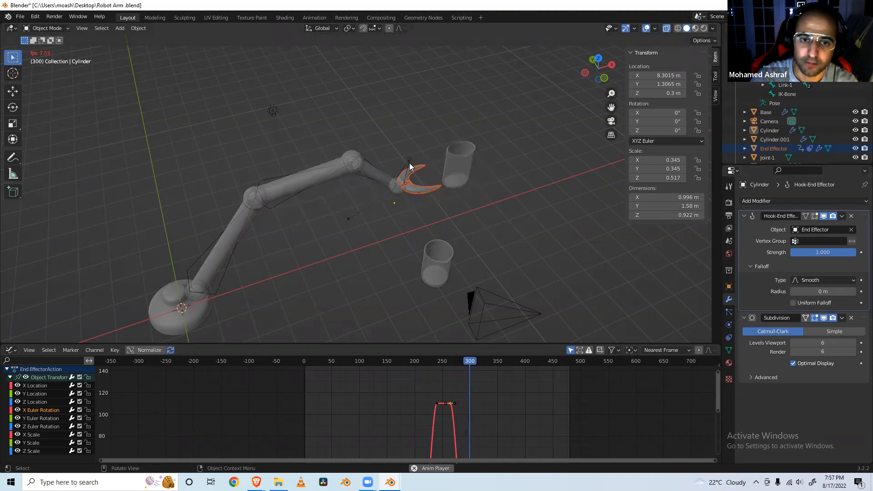
key("space")
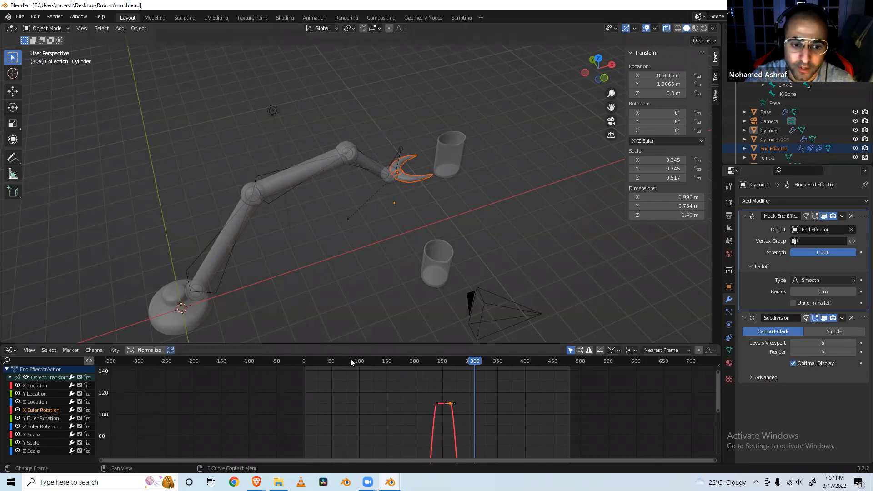
Scrub the timeline through the pick-up frames up to 124 to compare the cylinder's position with the gripper.
left_click(305, 361)
left_click(330, 361)
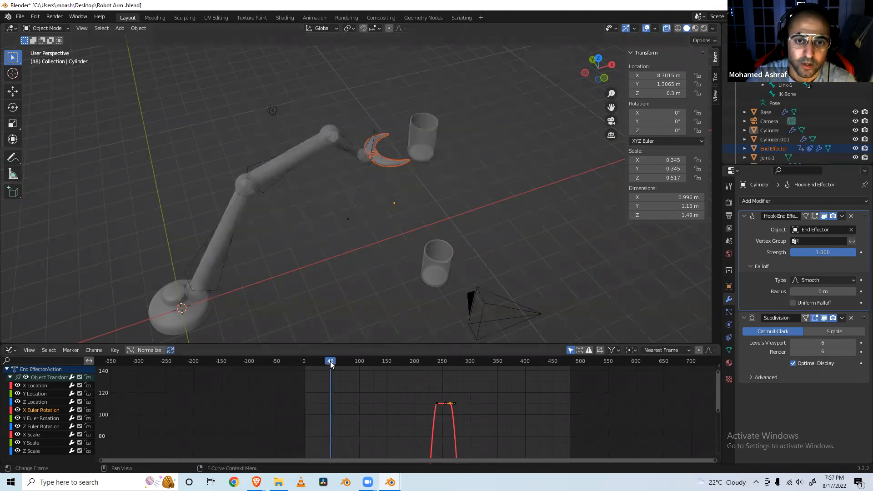
left_click(361, 361)
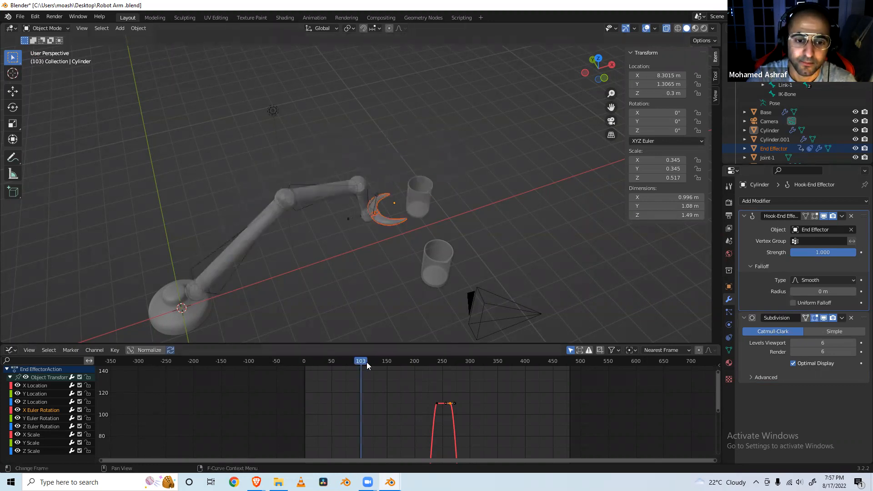
left_click(372, 361)
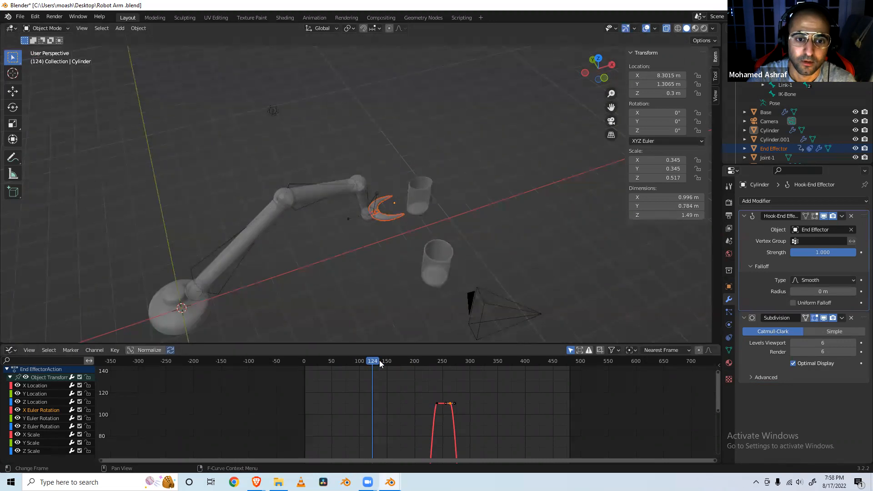
left_click(358, 362)
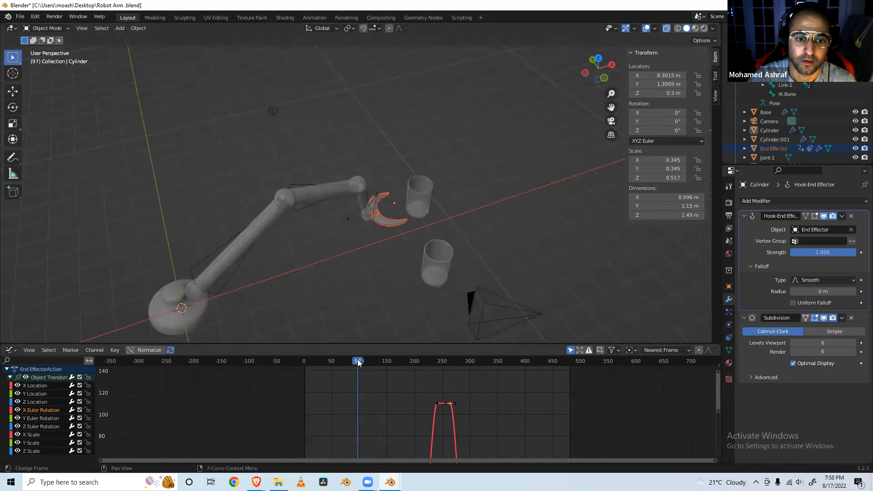
left_click(343, 359)
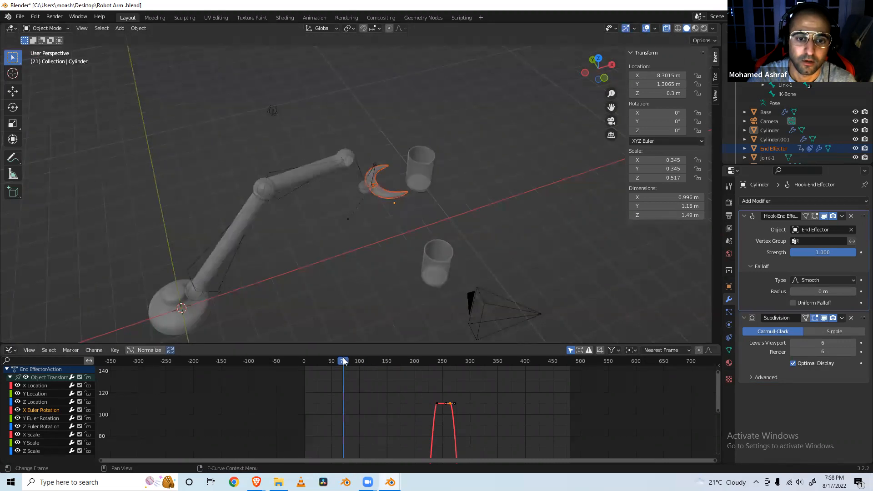
At frame 0, set the cylinder's Hook modifier strength to 0 and keyframe it.
left_click(302, 359)
left_click(826, 250)
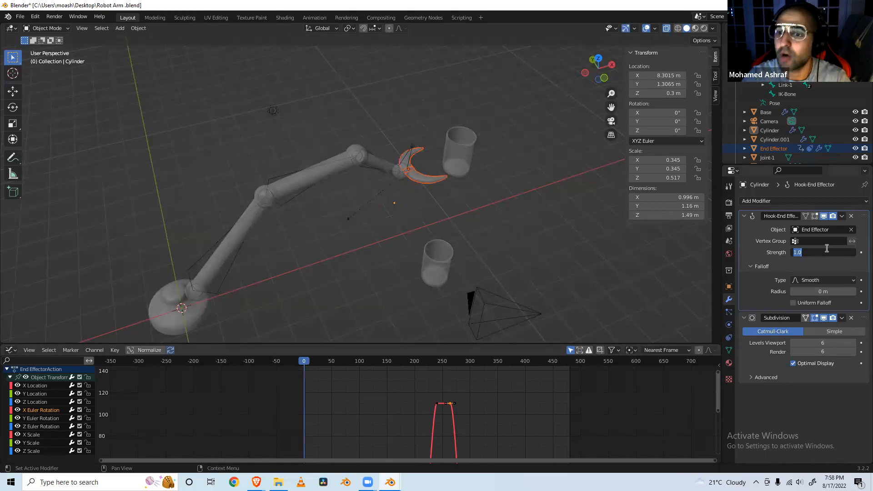
type("0")
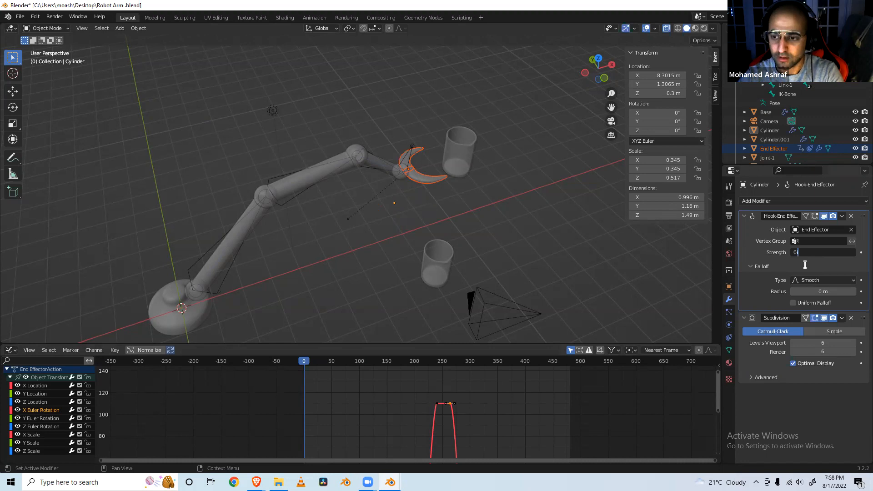
key("Return")
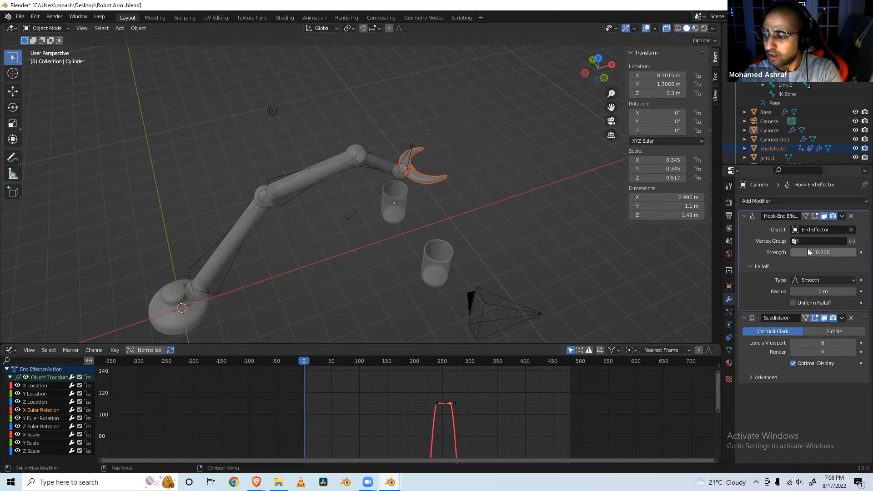
key("i")
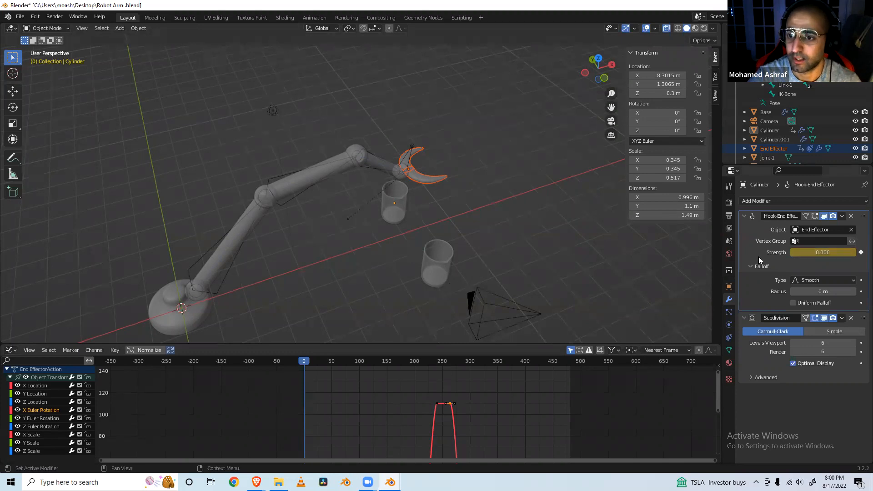
Advance to frame 120, where the gripper closes on the cylinder, and keyframe the Hook strength at 0.
key("space")
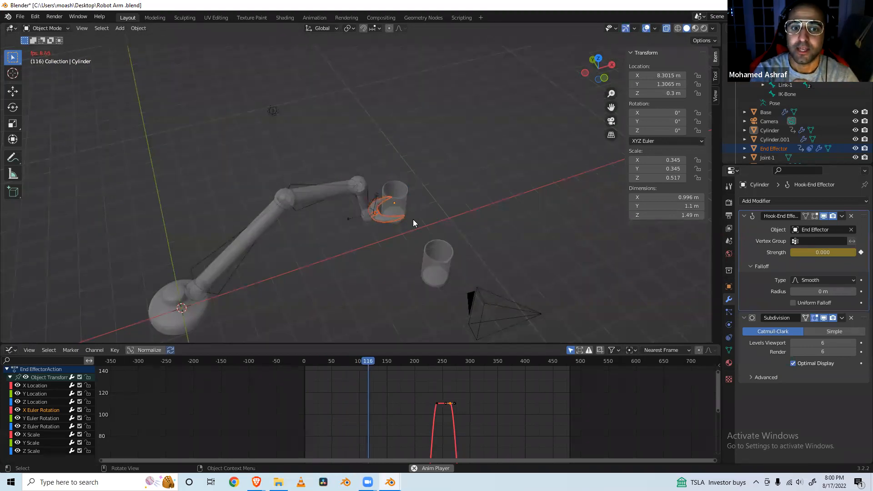
key("space")
key("Left")
key("Left")
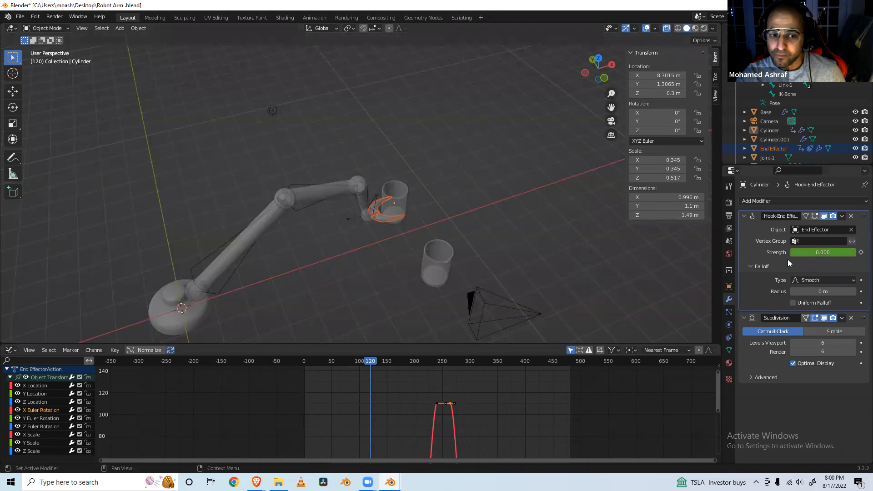
key("Left")
key("Left")
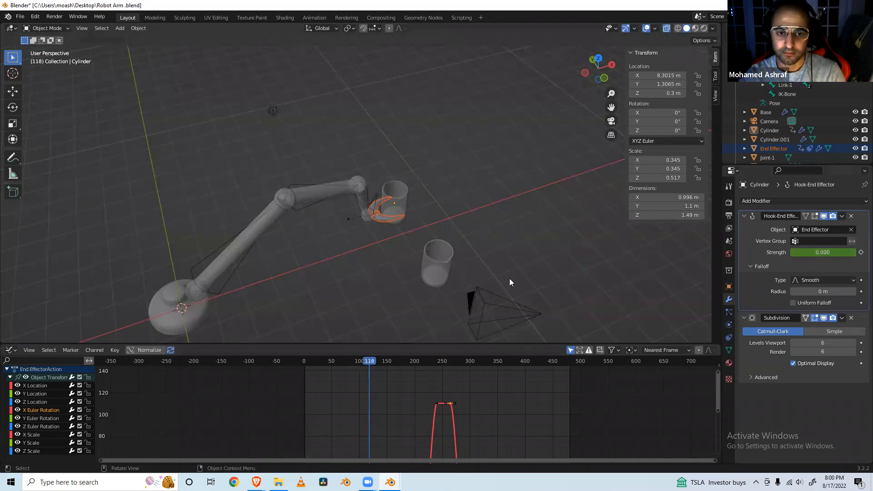
key("Right")
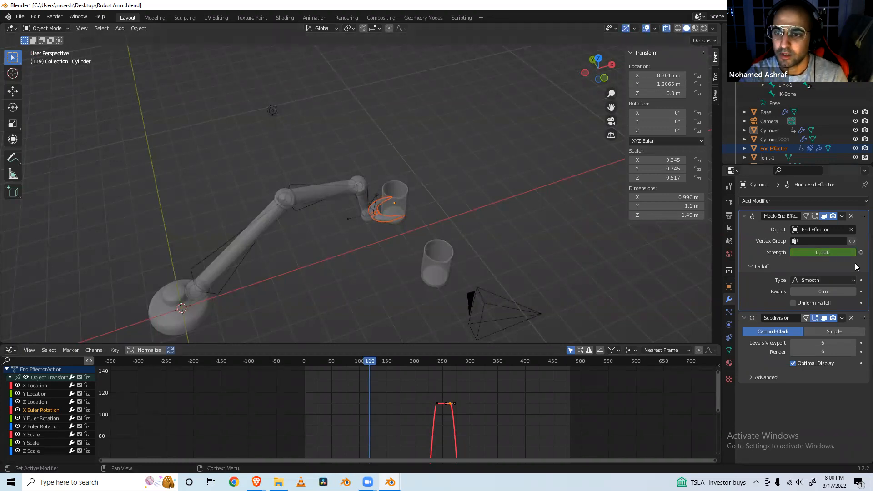
key("Right")
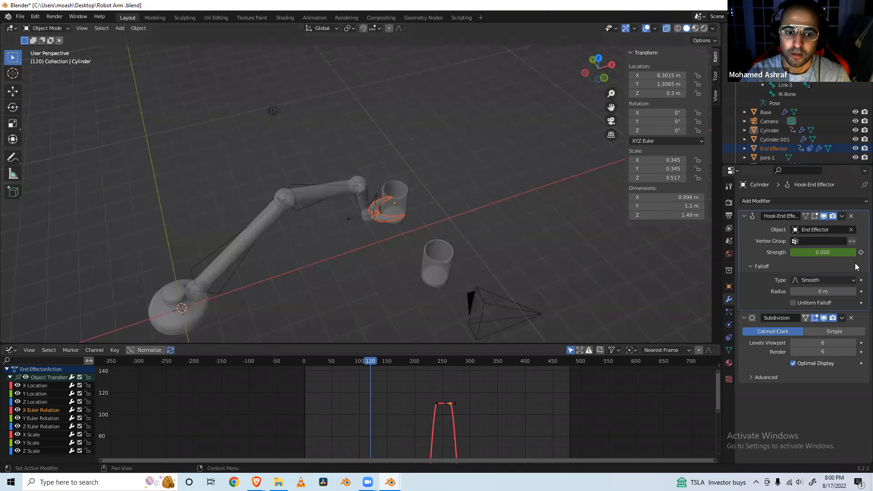
right_click(828, 254)
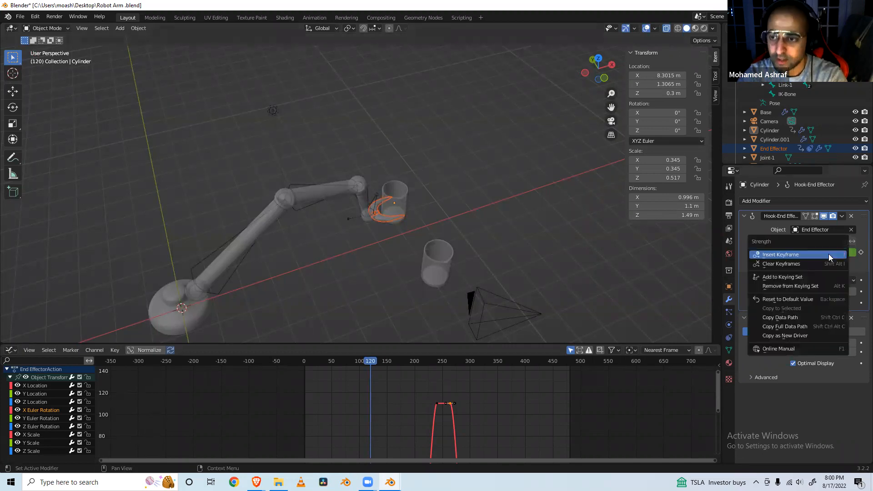
left_click(828, 253)
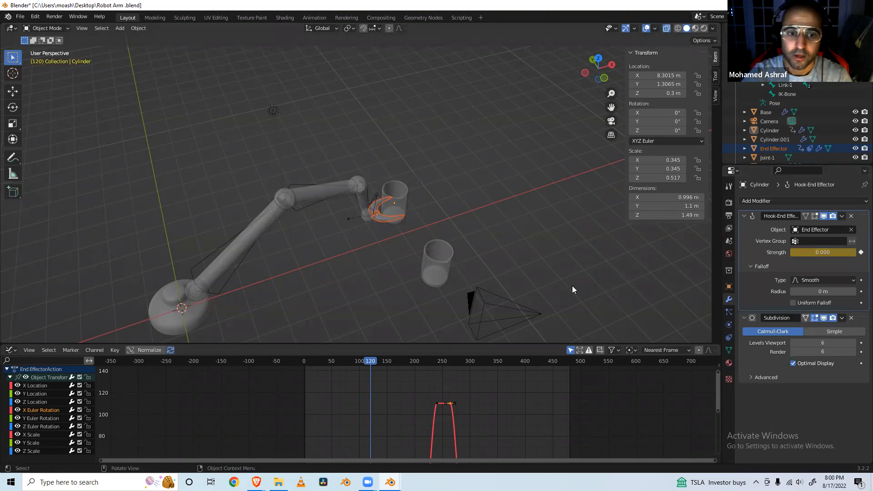
Advance to frame 121 and set the cylinder's Hook modifier strength to 1.
key("Right")
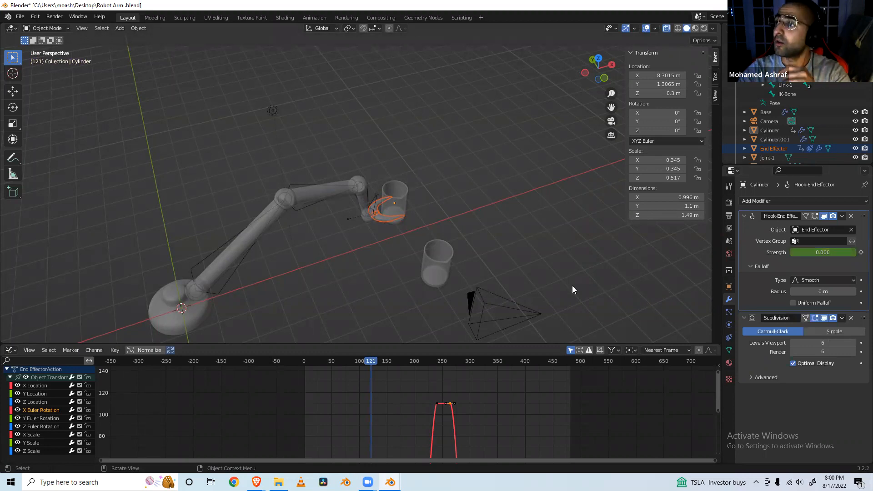
left_click(811, 253)
key("BackSpace")
key("BackSpace")
key("BackSpace")
type("1")
key("Return")
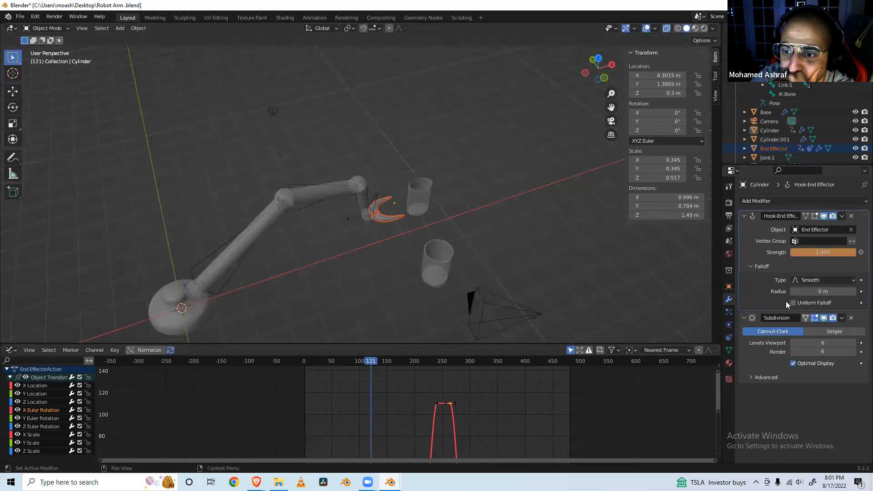
Collapse the Hook's Falloff settings and move the Hook modifier below Subdivision in the cylinder's modifier stack.
left_click(751, 266)
left_click(781, 216)
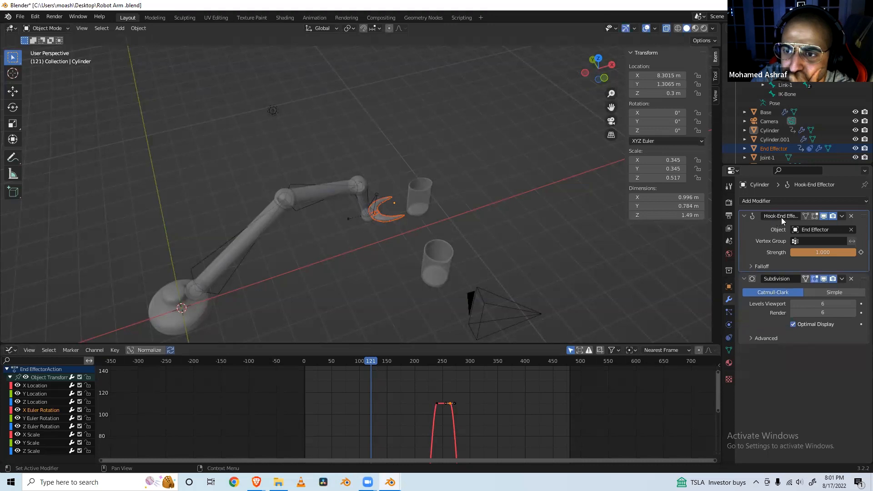
left_click(806, 218)
left_click(841, 216)
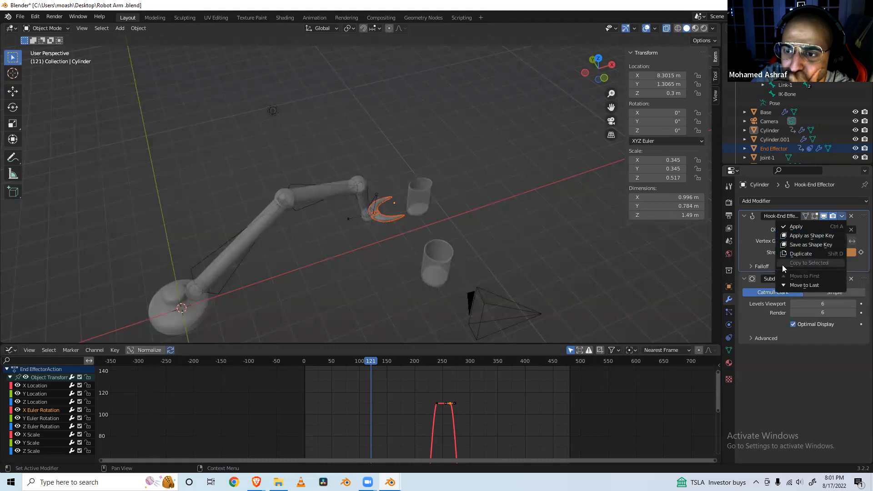
left_click(761, 238)
left_click_drag(861, 218, 850, 318)
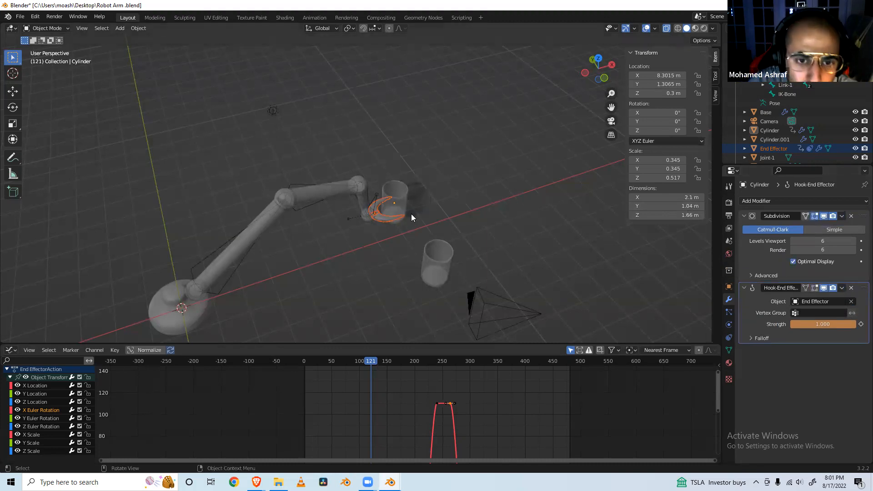
Play the lift from frame 121 and step back frame by frame to 120, checking the cylinder against the gripper and the Hook strength.
key("space")
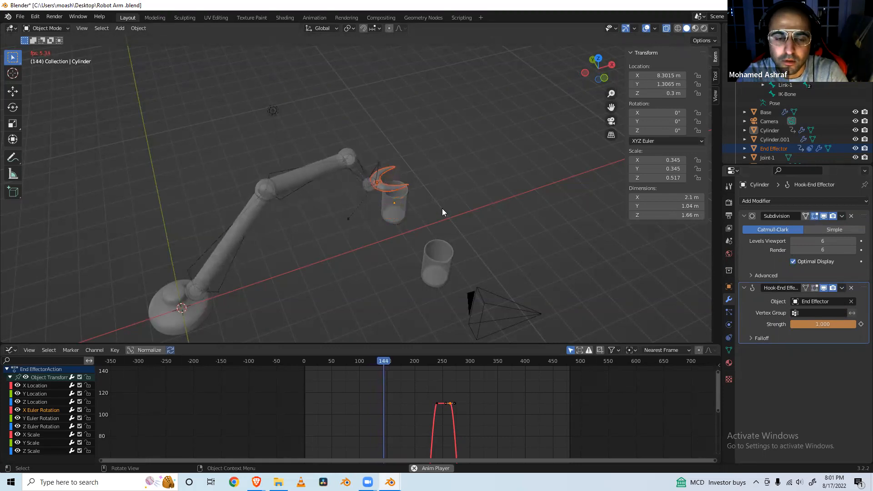
key("space")
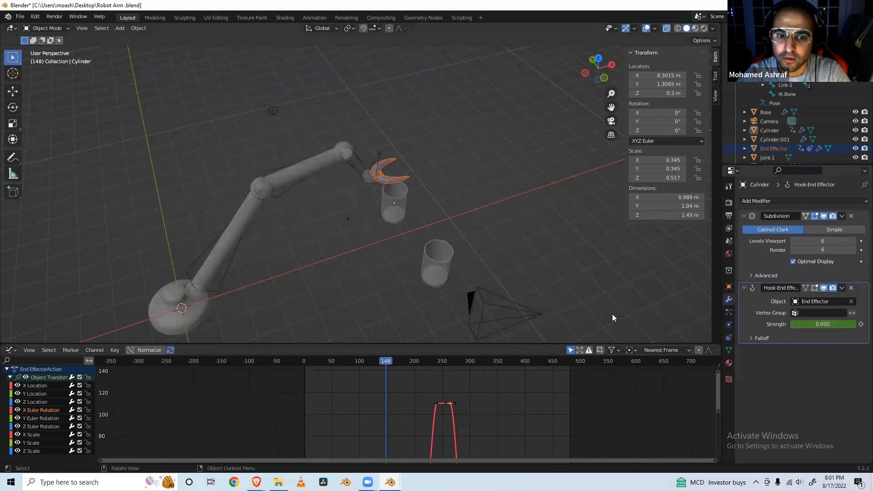
key("Left")
key("Left")
key("Left")
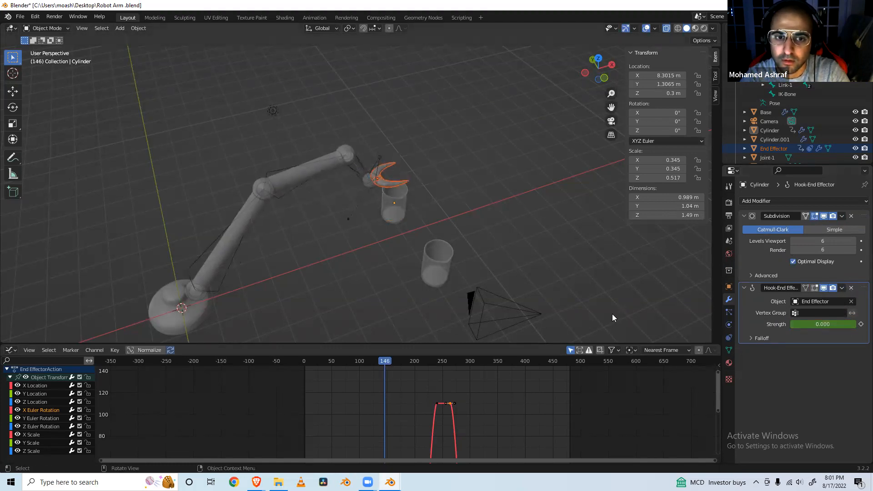
key("Left")
key("Left")
key("Left")
key("Left")
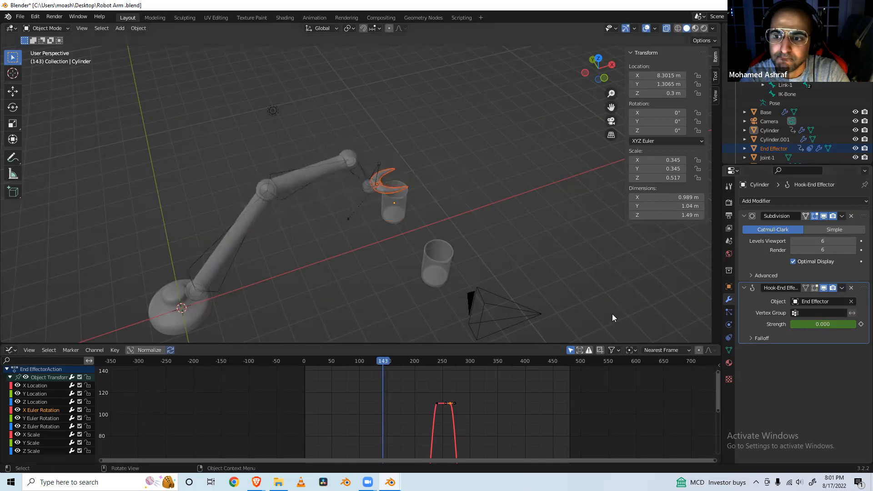
key("Left")
key("Left")
key("Left")
key("Left")
key("Left")
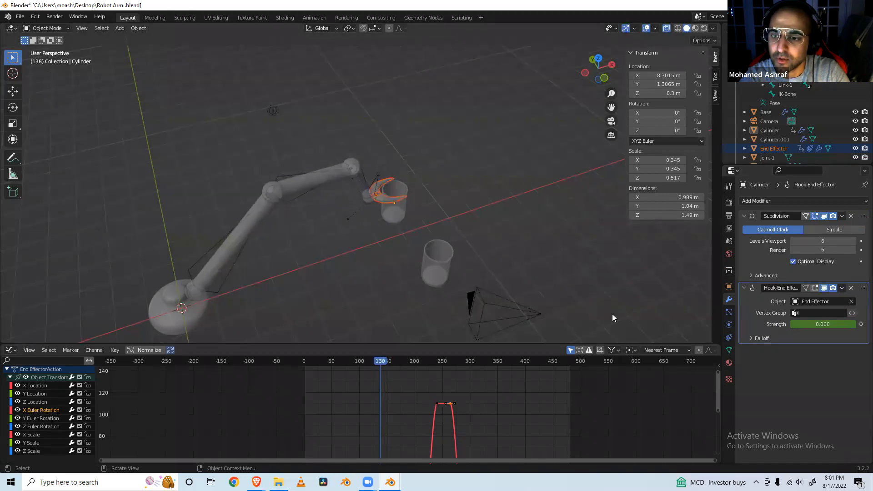
key("Left")
key("Left")
key("Left")
key("Left")
key("Left")
key("Left")
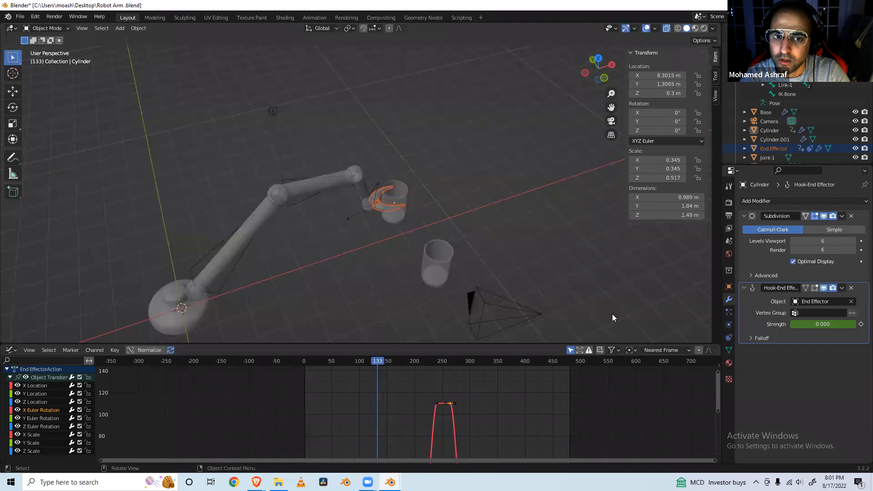
key("Left")
key("Left")
key("Left")
key("Left")
key("Left")
key("Left")
key("Left")
key("Left")
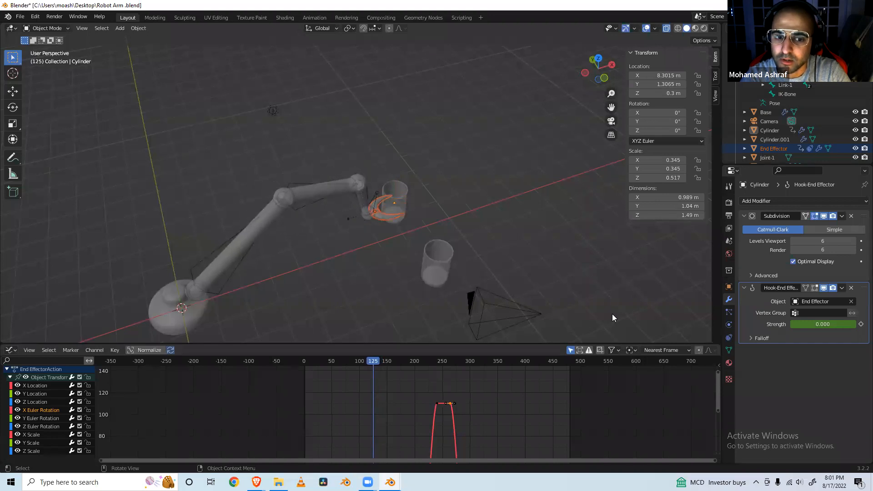
key("Left")
key("Left")
key("Left")
key("Right")
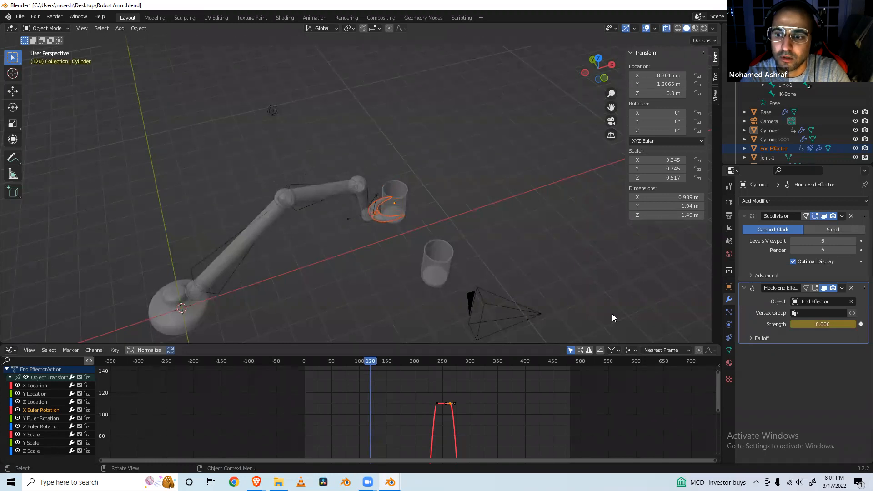
At frame 121, set the cylinder's Hook modifier strength to 1 and keyframe it.
key("Right")
left_click(814, 323)
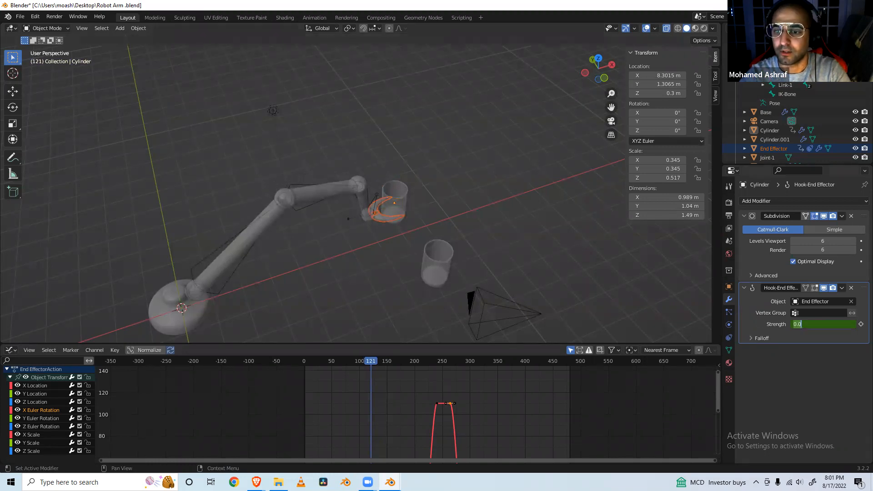
type("1")
key("Return")
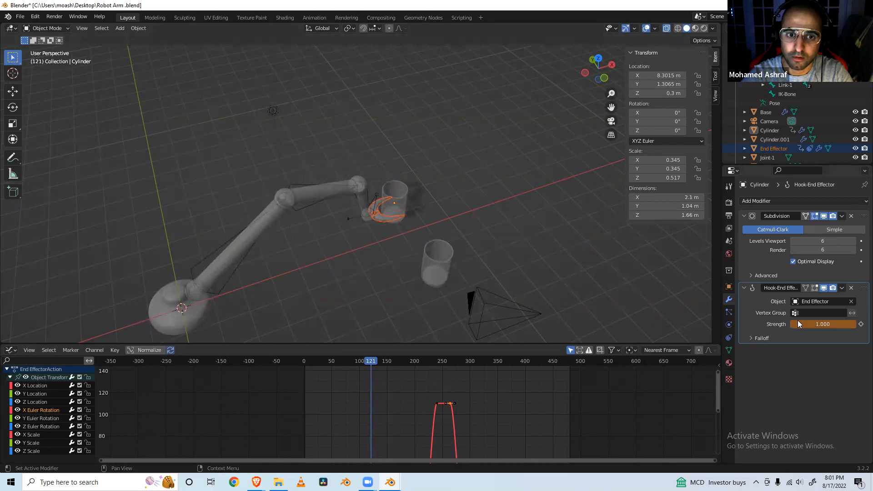
right_click(798, 320)
left_click(798, 320)
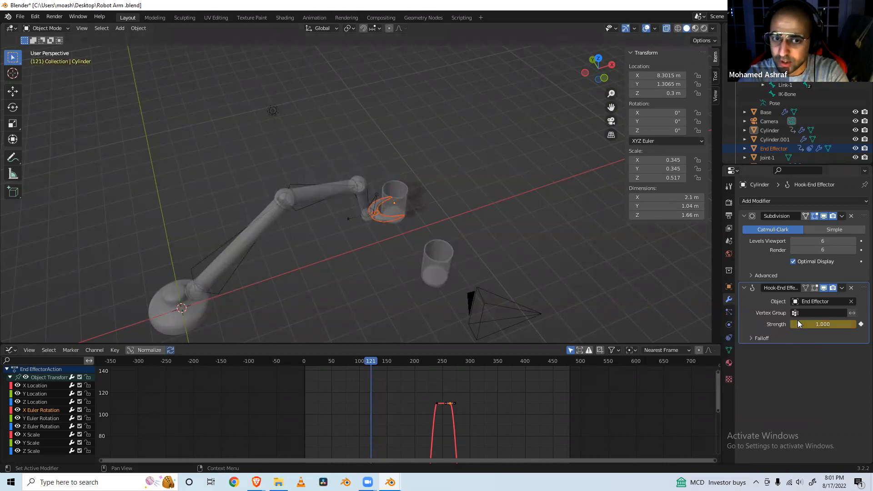
Play back the lift from frame 121 and move the Hook modifier back above Subdivision in the cylinder's modifier stack.
key("space")
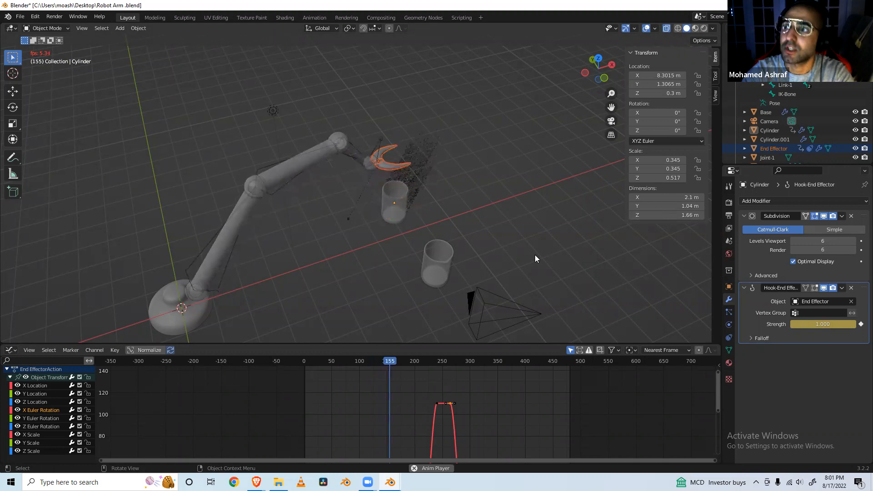
key("Escape")
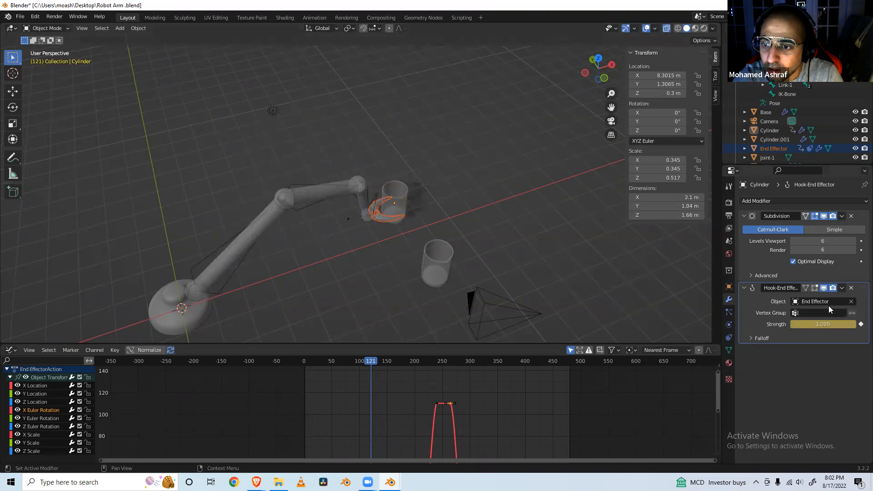
left_click_drag(862, 291, 860, 208)
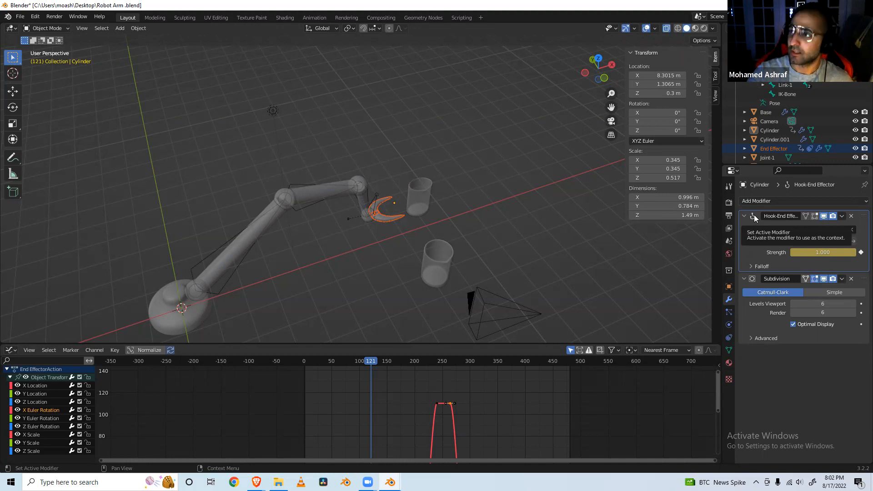
Open the recent file Arm - Keyframed - 4.blend.
left_click(55, 17)
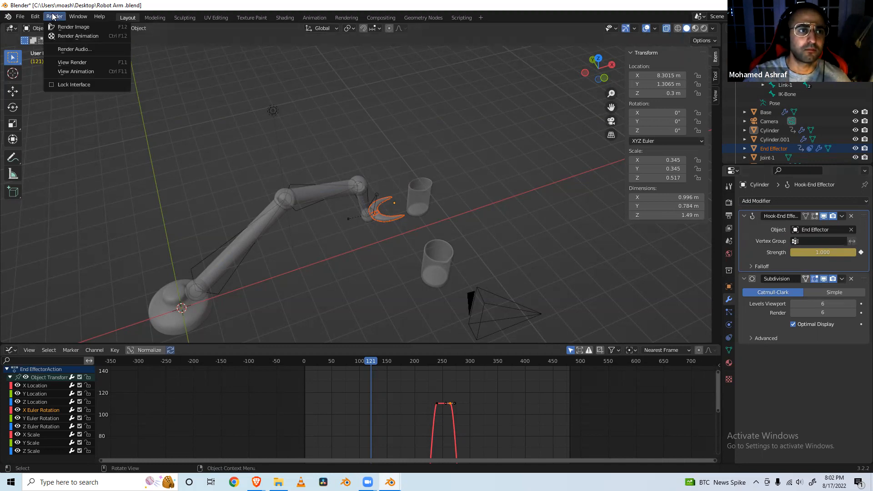
left_click(20, 16)
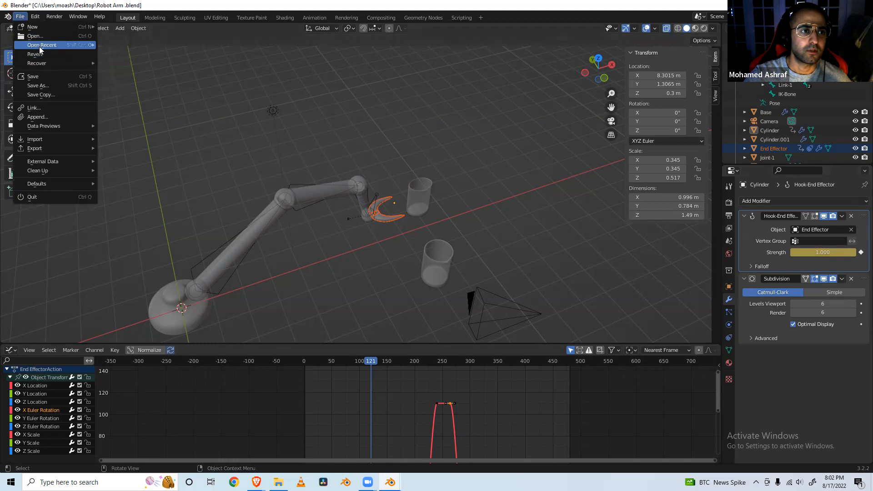
mouse_move(41, 45)
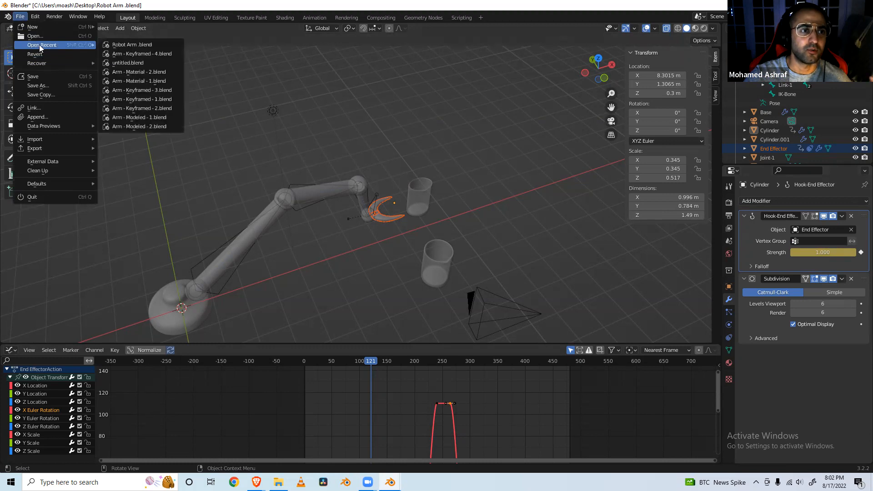
left_click(137, 53)
left_click(437, 258)
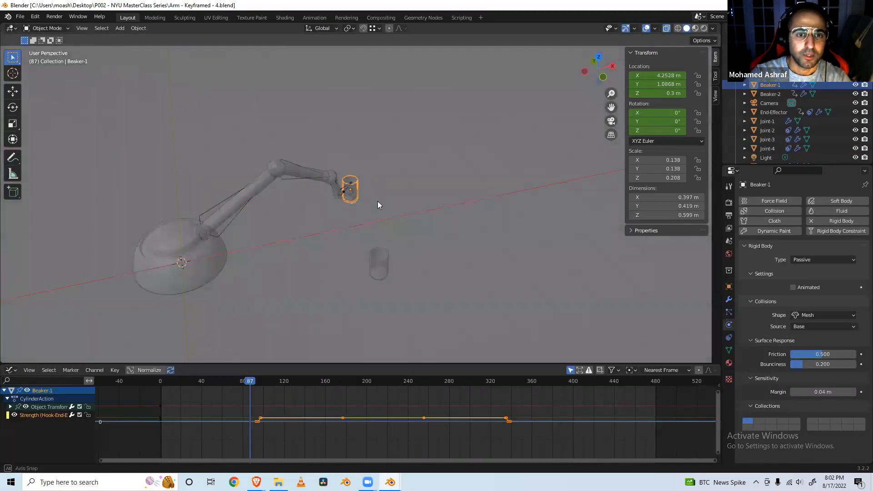
Play the pick-up briefly up to frame 101 and remove the Rigid Body physics from Beaker-1.
middle_click_drag(377, 201, 366, 227)
left_click(365, 238)
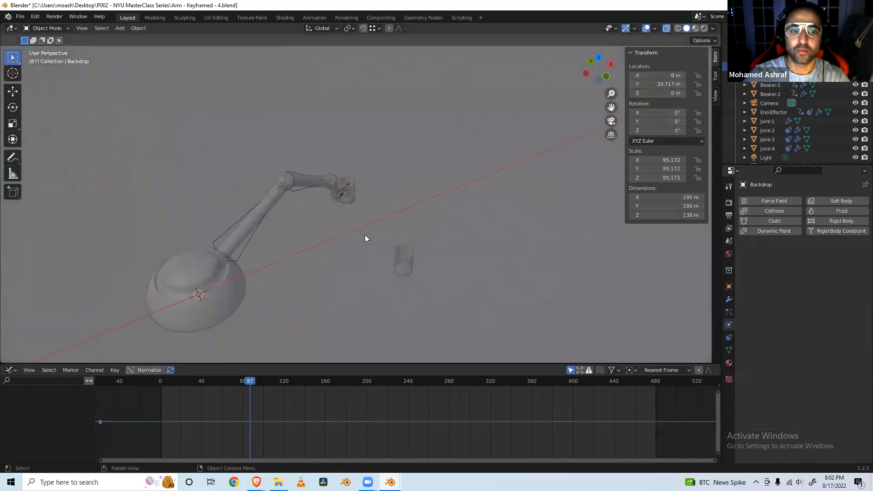
key("space")
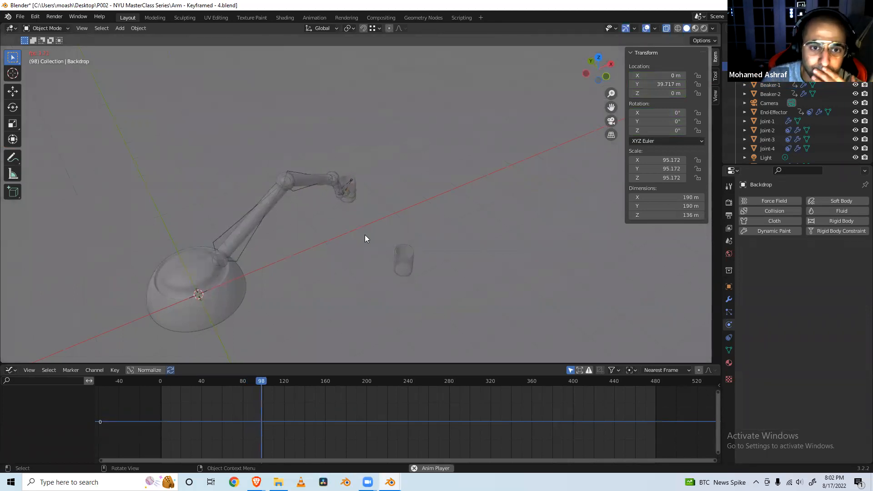
key("space")
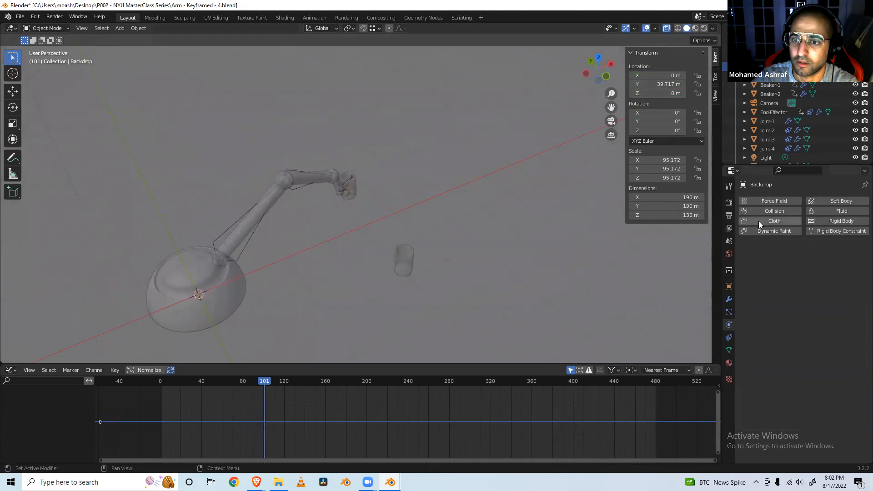
left_click(350, 184)
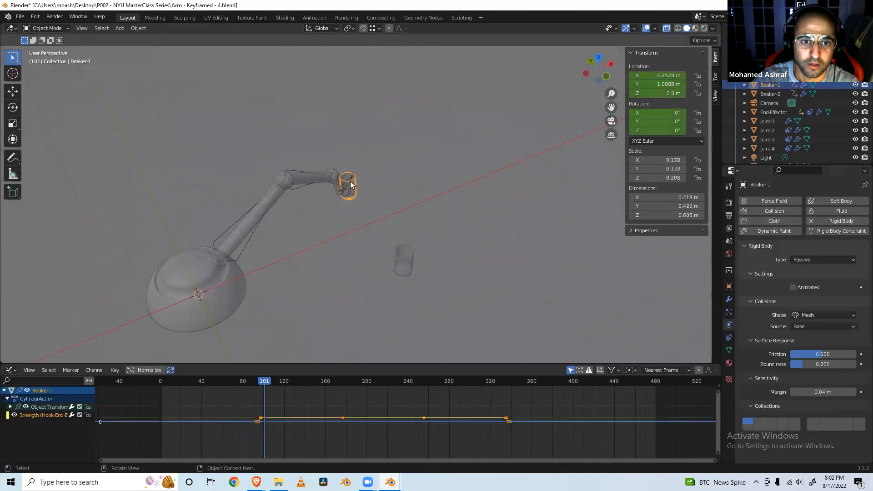
left_click(812, 222)
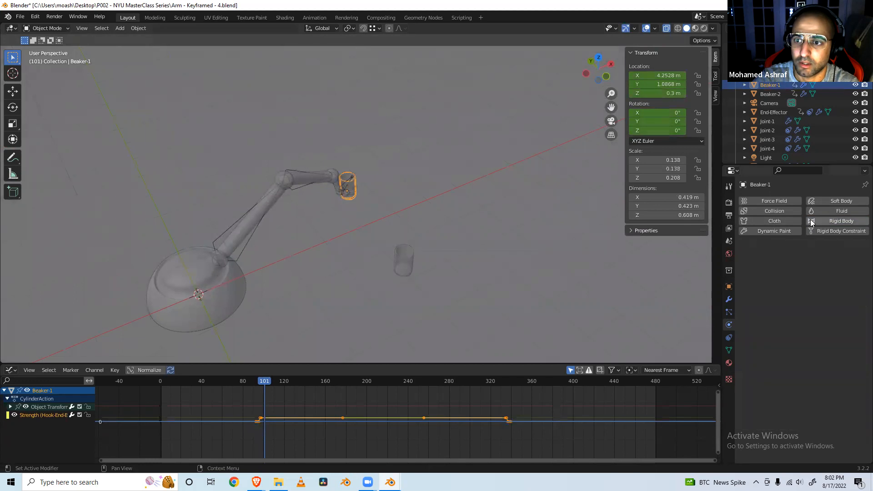
Play the animation, select Beaker-1 and delete its Liquid Particle System modifier, making the Hook modifier active.
key("space")
left_click(334, 220)
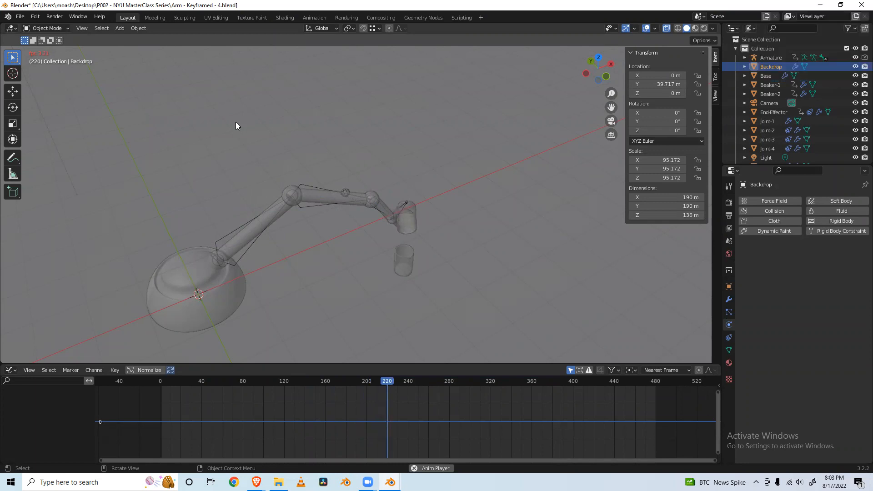
left_click(412, 219)
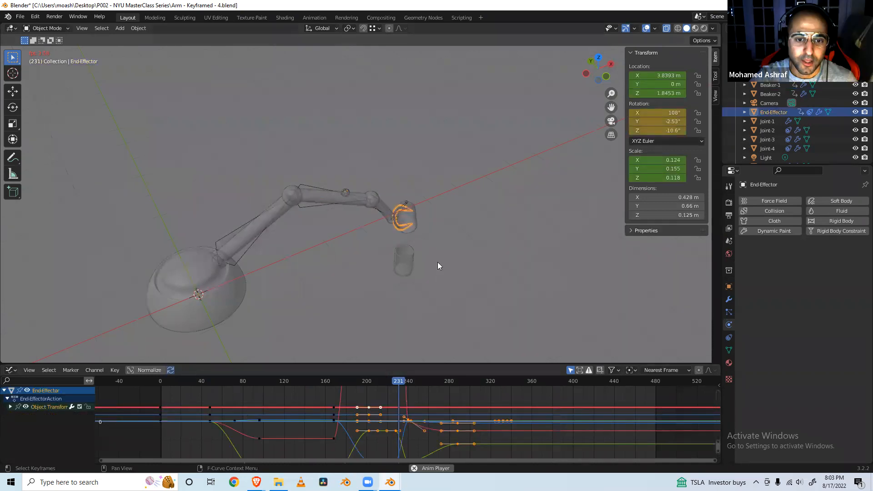
left_click(411, 213)
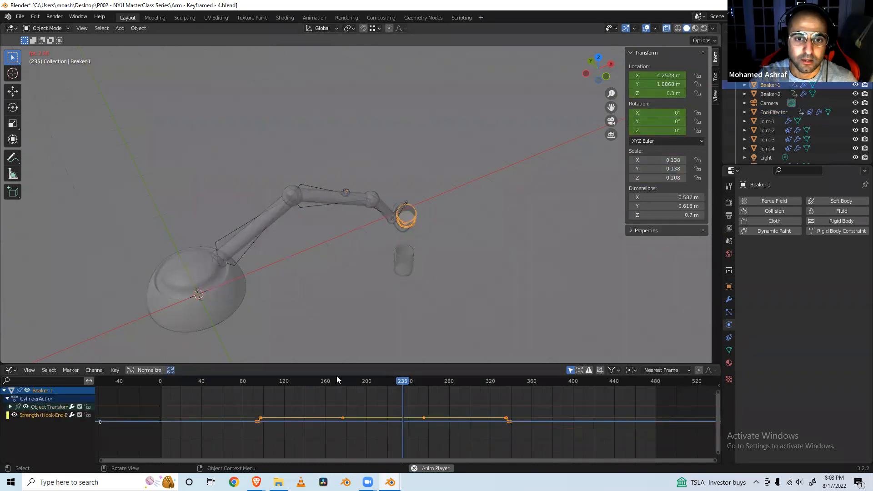
left_click(728, 300)
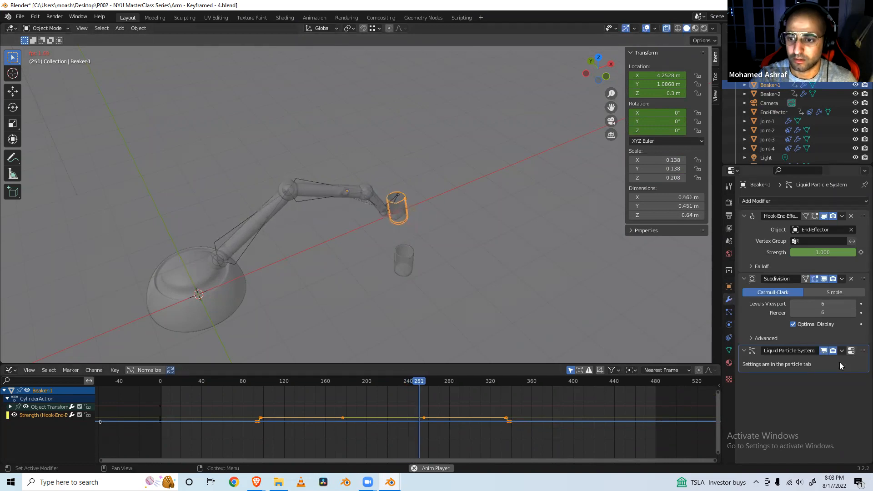
key("ctrl+x")
left_click(765, 246)
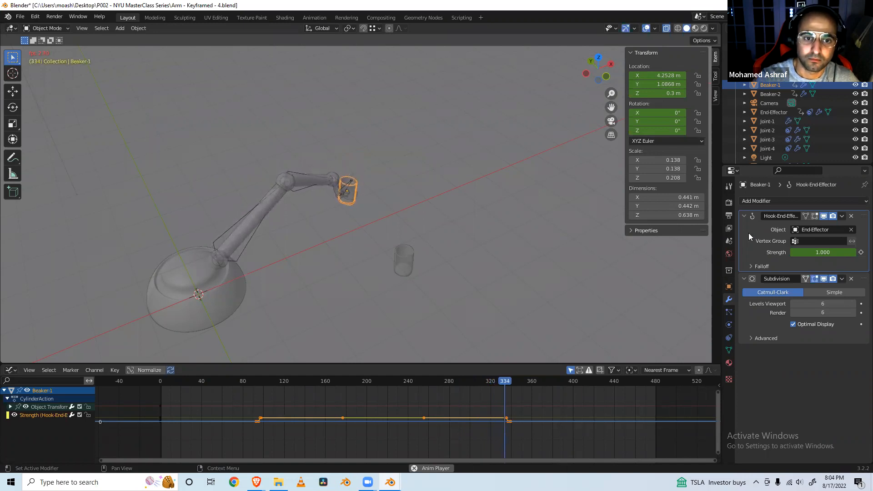
Replay Beaker-1's release up to frame 360 to examine how the gripper lets go, and turn off the X-ray display.
scroll(347, 195, "up", 5)
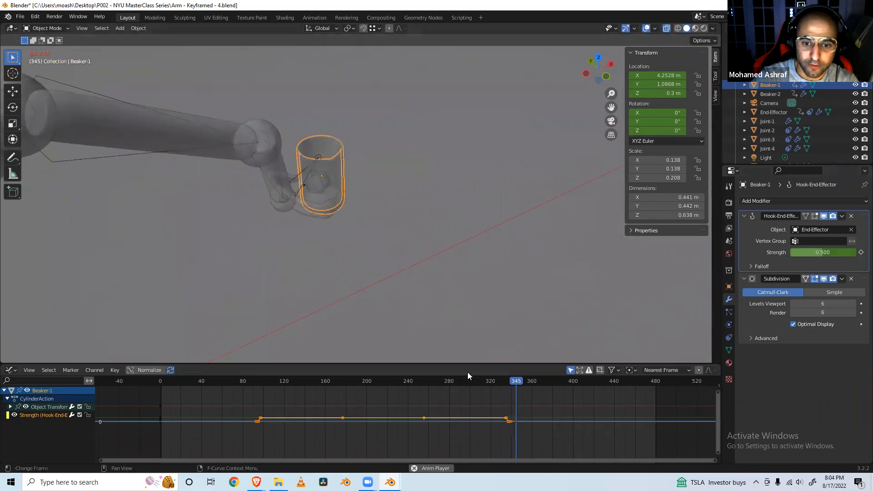
key("space")
left_click(485, 381)
key("space")
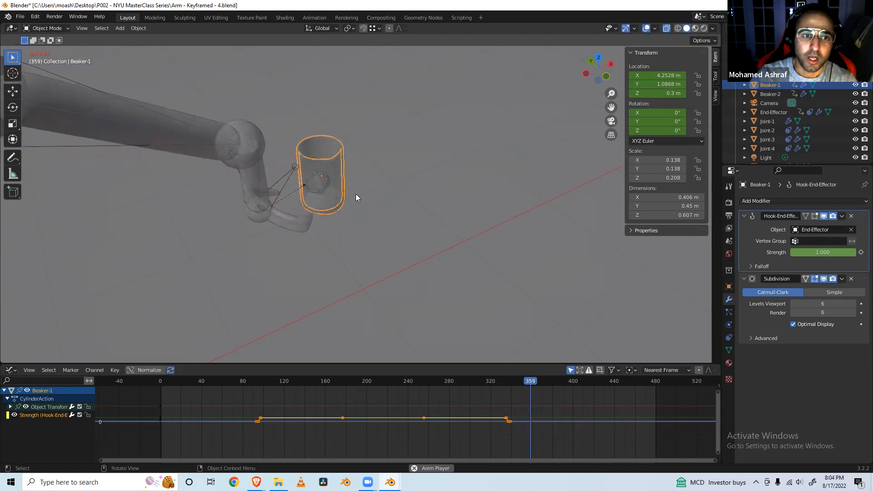
key("space")
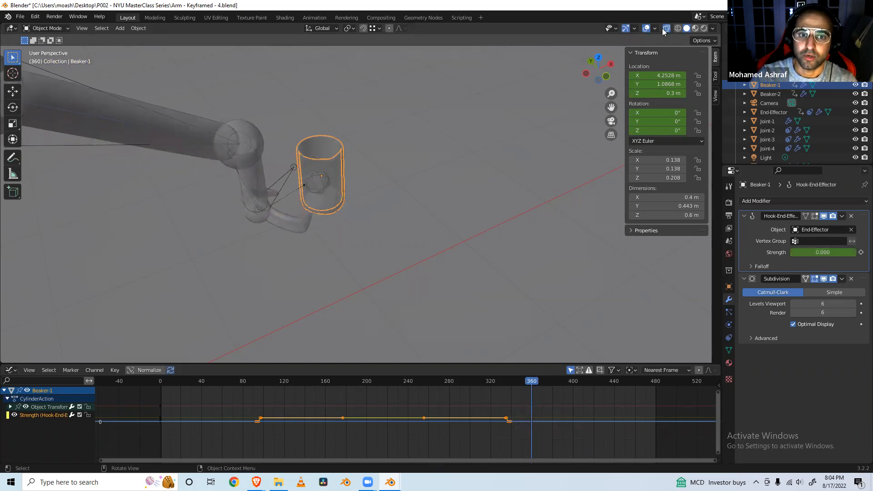
left_click(667, 29)
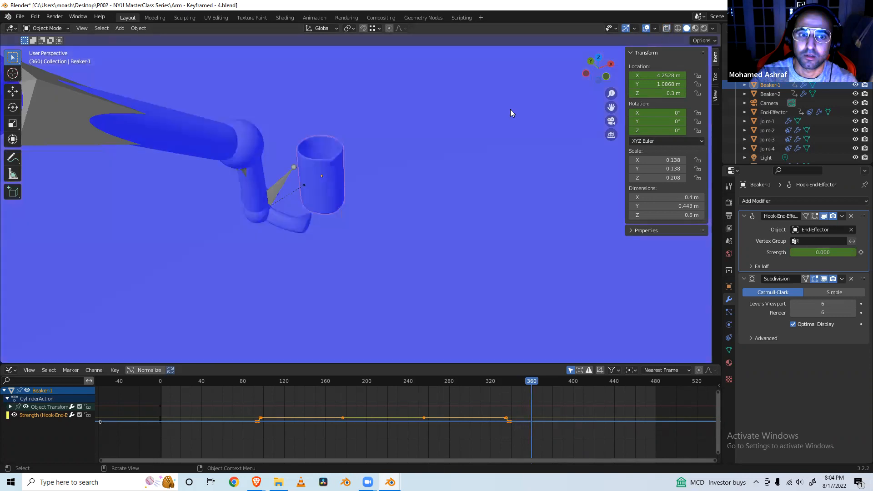
Turn off the viewport overlays, replay the pick-up from about frame 80 to frame 133 and select the small sphere.
left_click(654, 28)
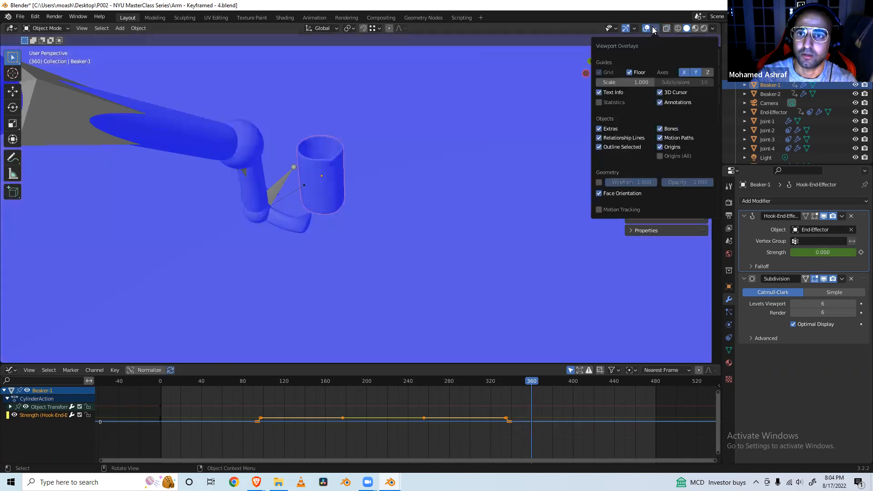
left_click(646, 28)
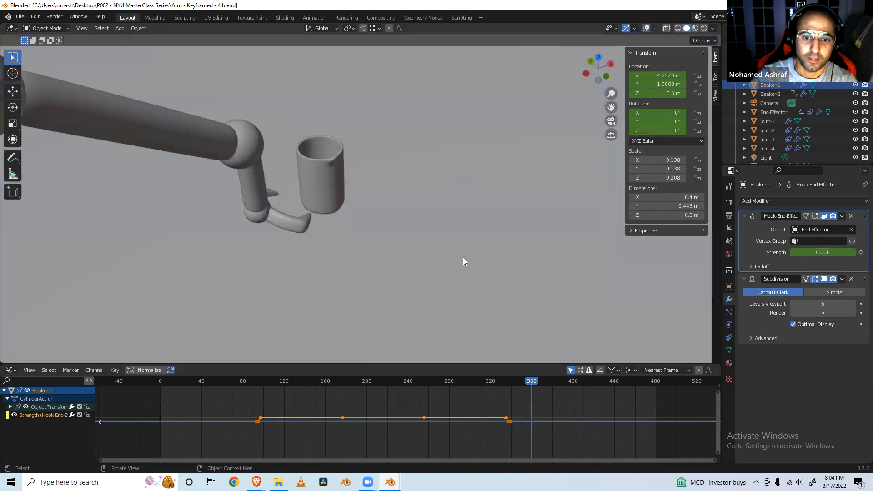
left_click(502, 378)
key("space")
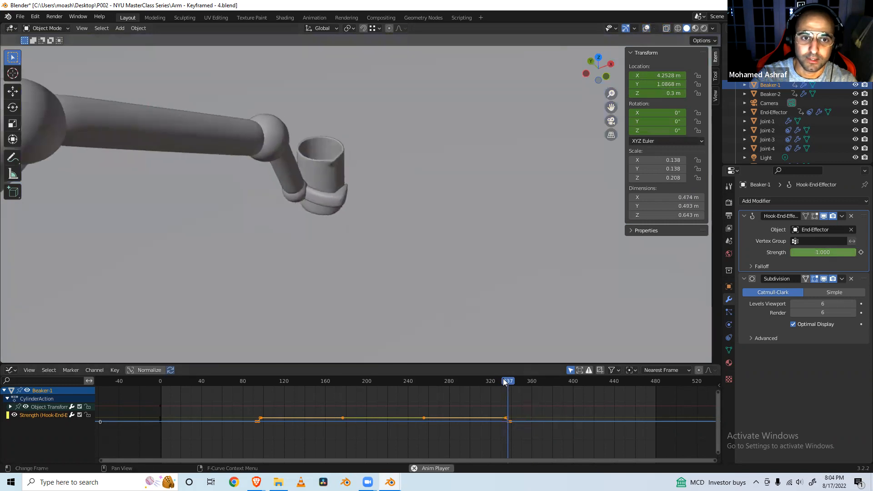
left_click(241, 382)
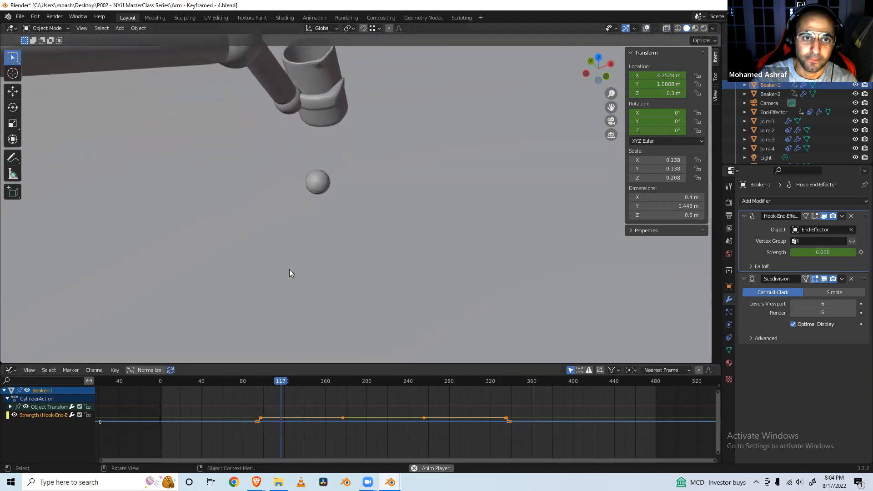
left_click(317, 186)
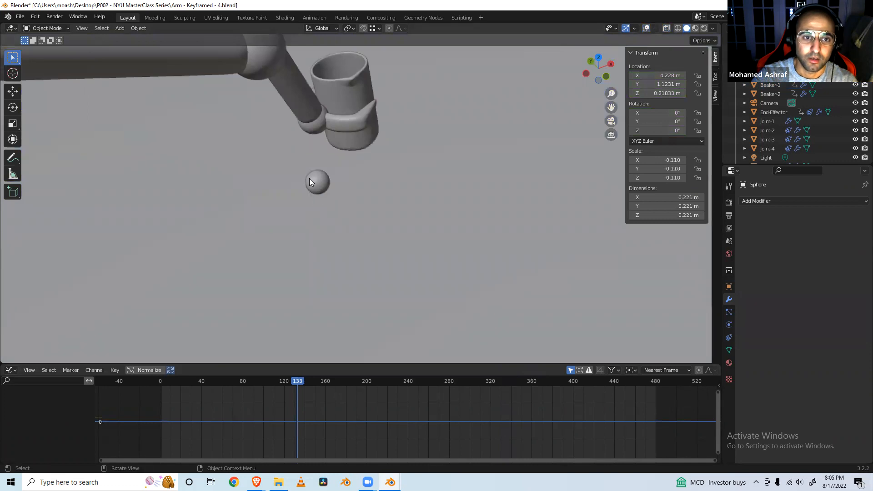
Examine the arm, beakers and backdrop at frame 133, both through the scene camera and from a wide overview.
left_click(388, 248)
scroll(384, 248, "down", 9)
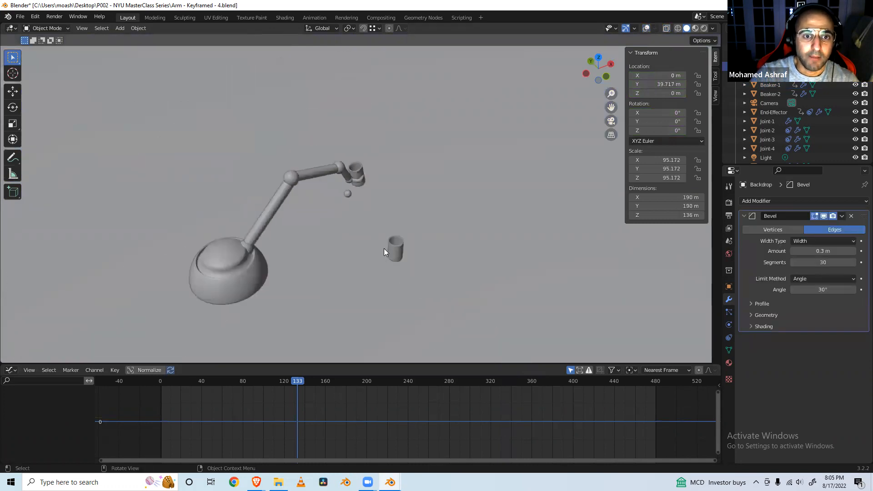
key("KP_0")
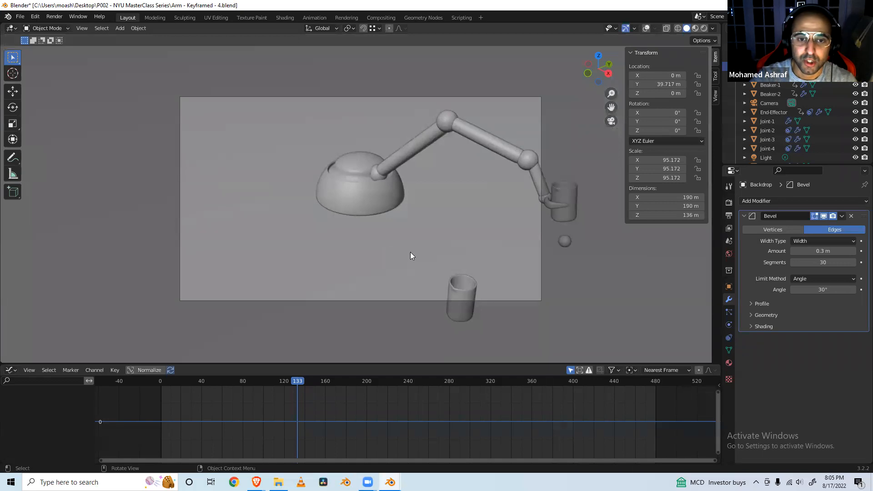
scroll(410, 252, "down", 3)
scroll(410, 252, "down", 2)
middle_click_drag(410, 252, 414, 270)
scroll(413, 270, "down", 7)
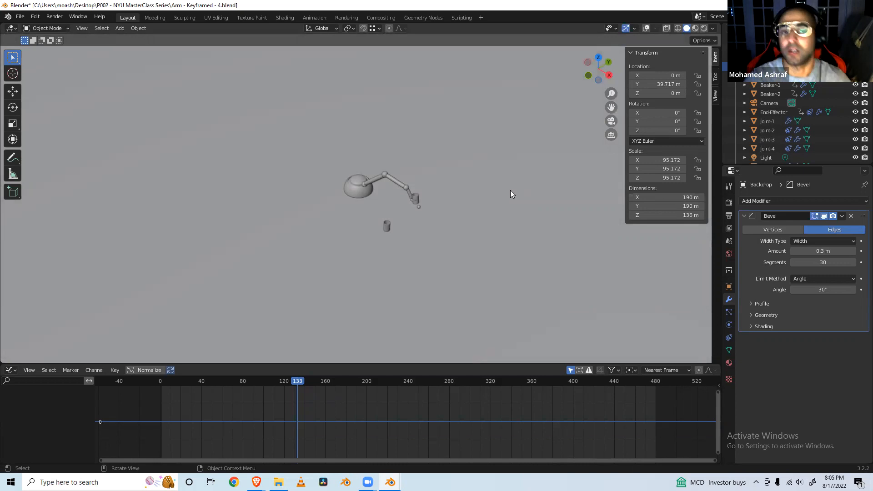
scroll(441, 212, "down", 5)
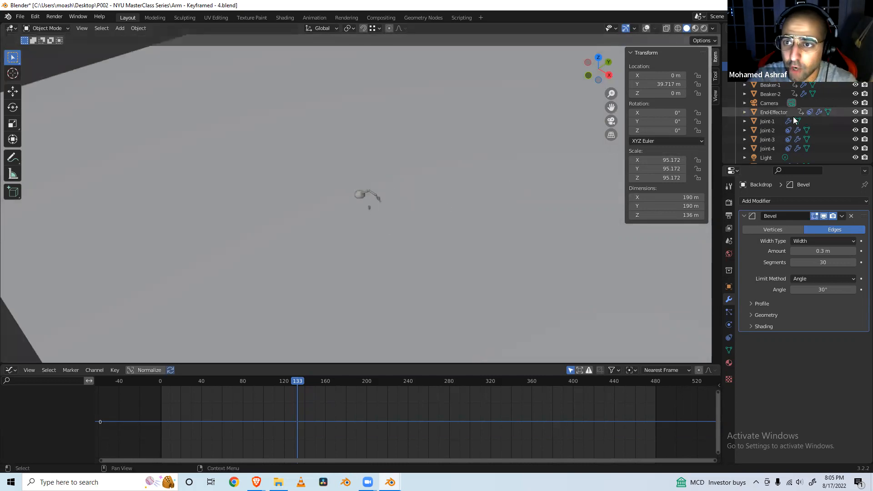
Select the Camera object in the scene.
left_click(774, 103)
middle_click_drag(495, 124, 379, 163)
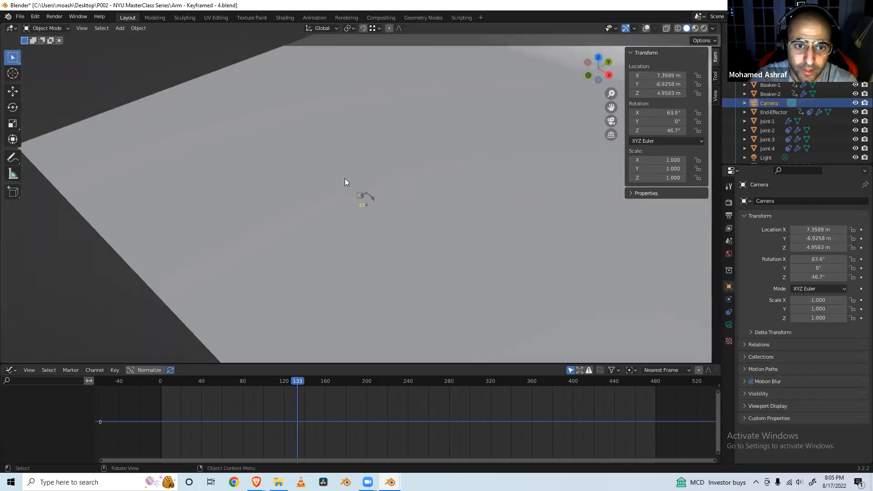
scroll(344, 178, "up", 2)
middle_click_drag(495, 208, 560, 209)
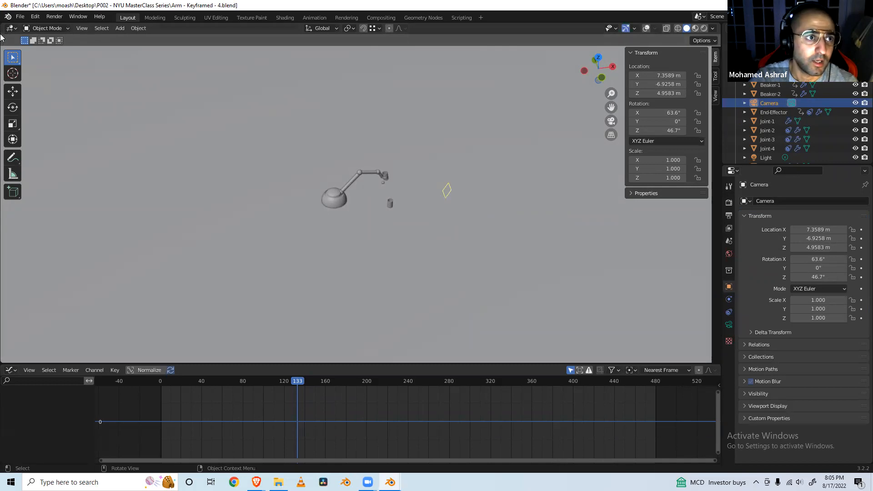
Split the 3D viewport into two side-by-side views and show the active camera's view in the new one.
left_click_drag(4, 28, 304, 32)
left_click_drag(205, 46, 286, 46)
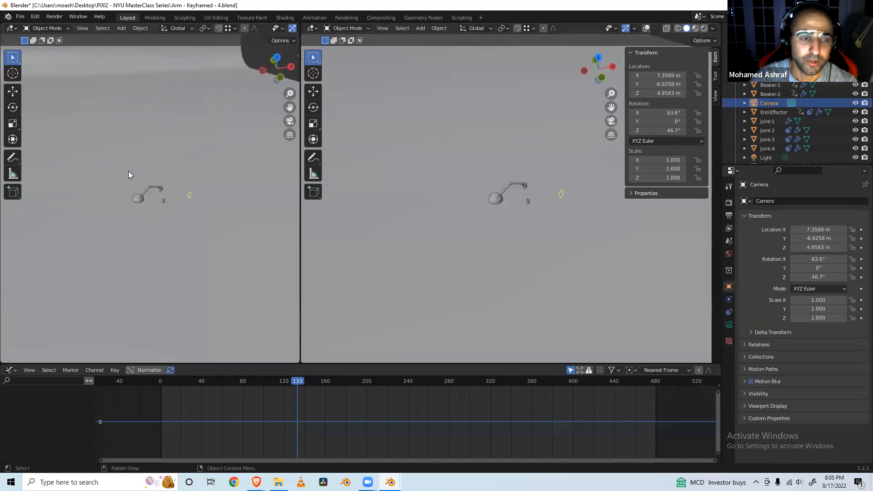
left_click(90, 27)
mouse_move(116, 119)
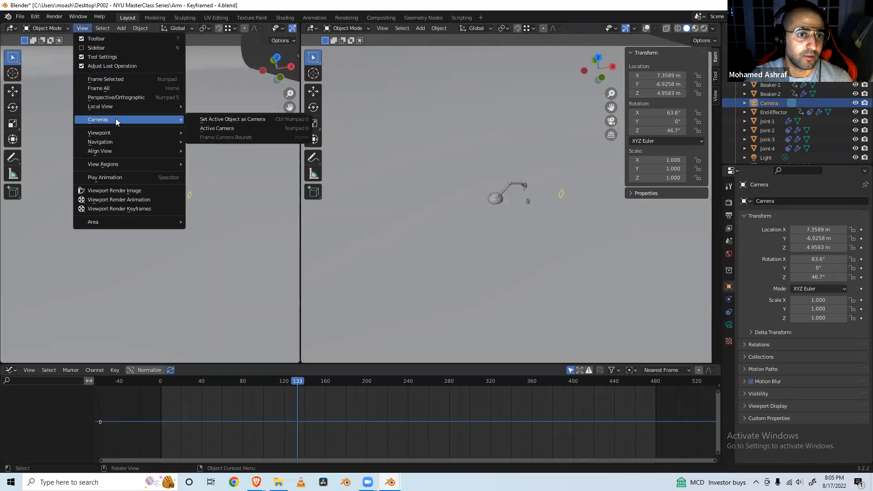
left_click(216, 132)
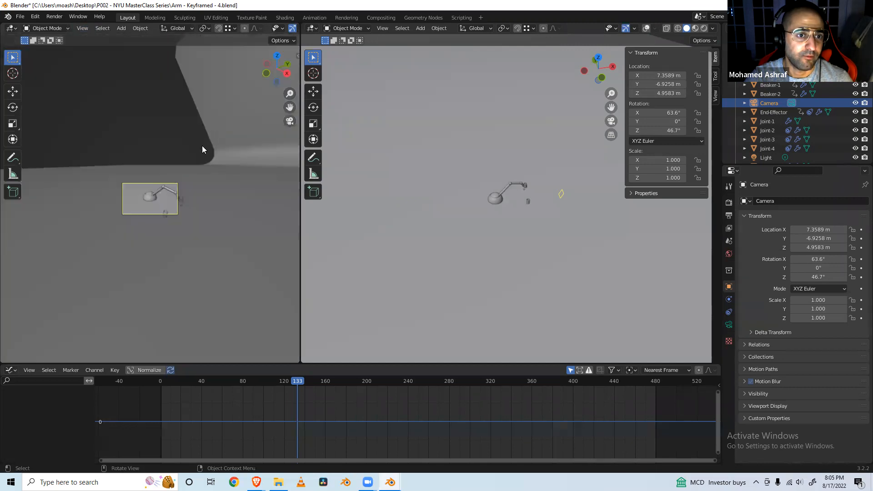
Reselect the Camera and toggle its viewport visibility off and on to locate it in the overview.
left_click(563, 195)
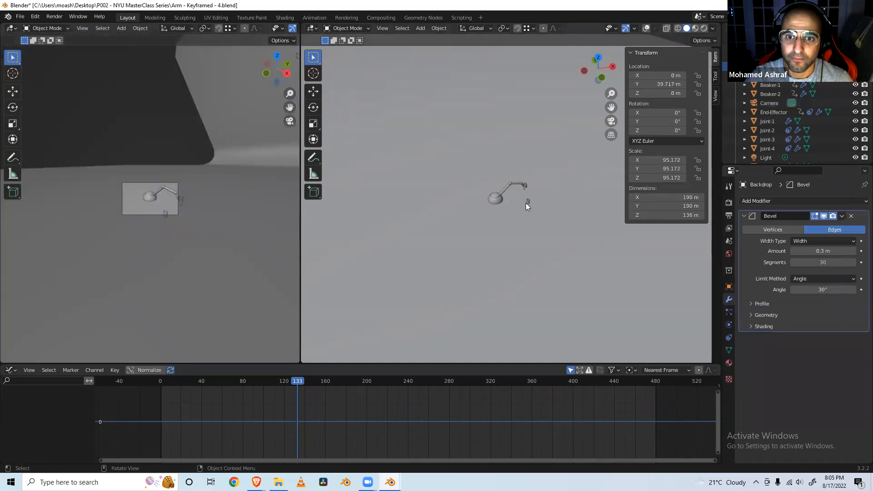
scroll(525, 203, "down", 5)
middle_click_drag(526, 203, 543, 232)
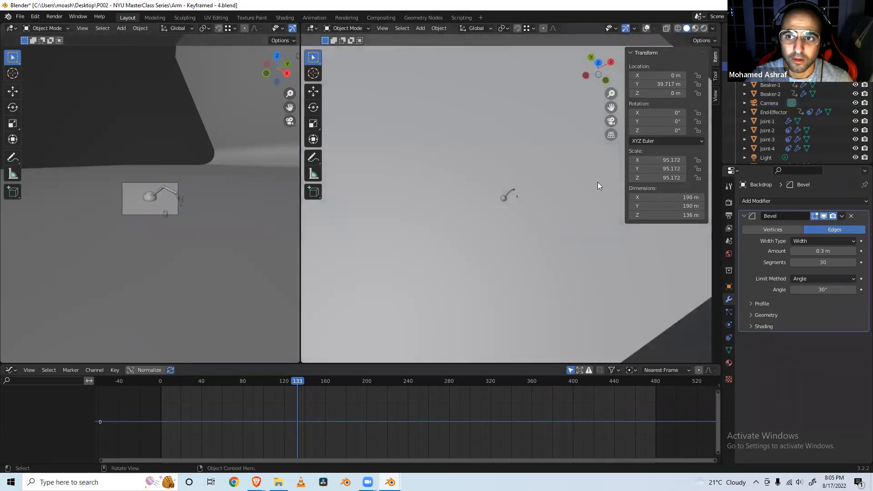
left_click(769, 103)
scroll(534, 199, "up", 4)
scroll(533, 200, "up", 1)
left_click(855, 103)
left_click(855, 103)
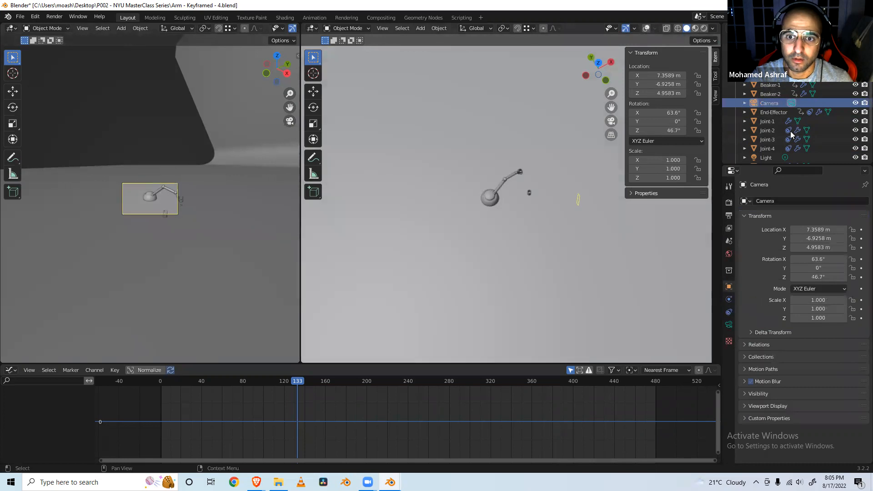
Move the Camera freehand to about X 9.79 m, Y -6.97 m, Z 5.48 m to frame the arm and both beakers.
left_click(579, 200)
scroll(146, 201, "up", 5)
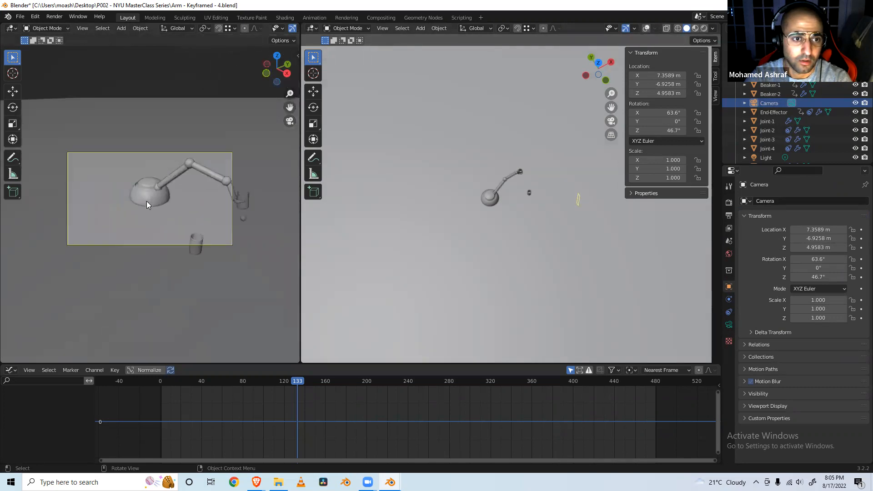
scroll(146, 201, "up", 1)
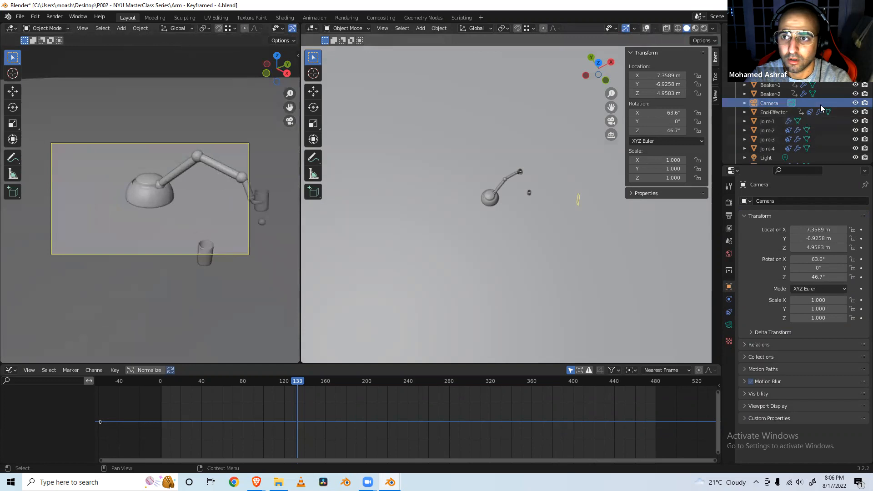
left_click(746, 103)
key("g")
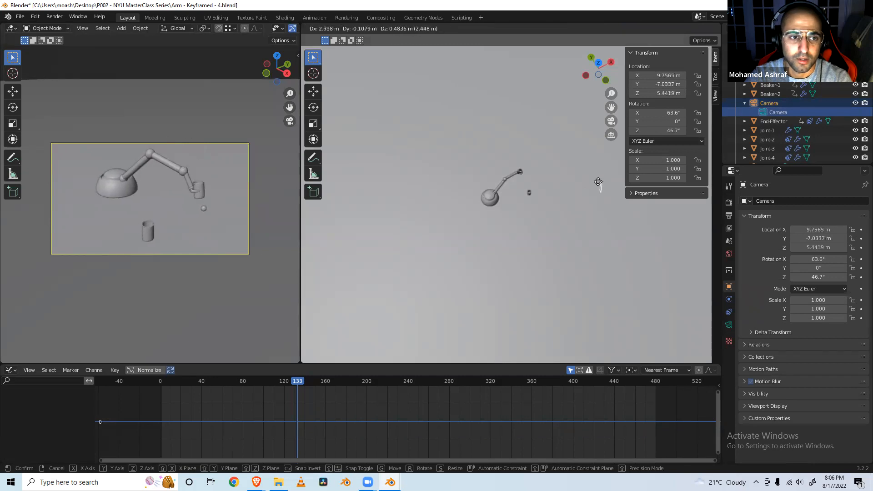
left_click(598, 179)
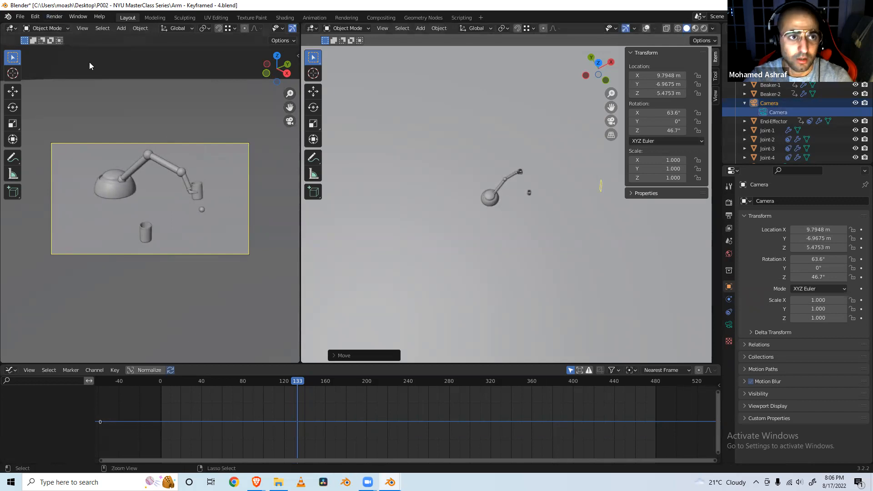
Save the file, render frame 133 as a still image and close the render result.
key("ctrl+s")
left_click(54, 16)
left_click(68, 25)
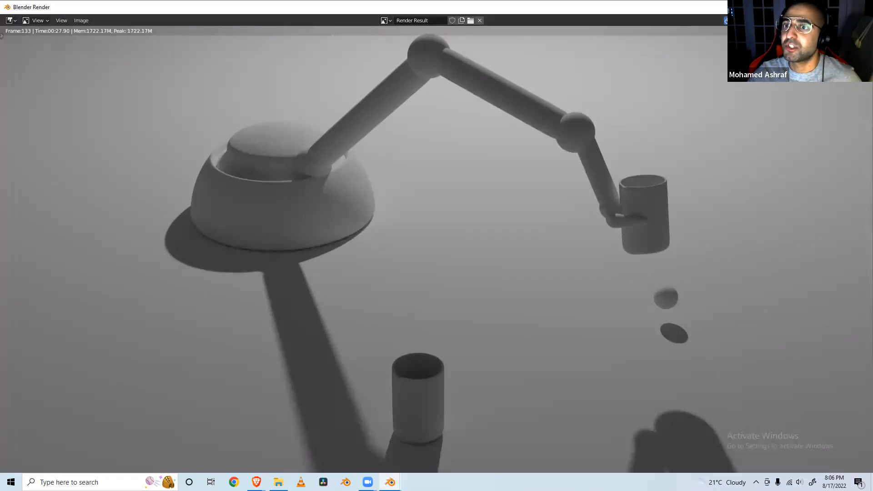
key("Escape")
Minimize the open windows and open the Videos folder inside the desktop's Ohmic folder in File Explorer.
left_click(820, 5)
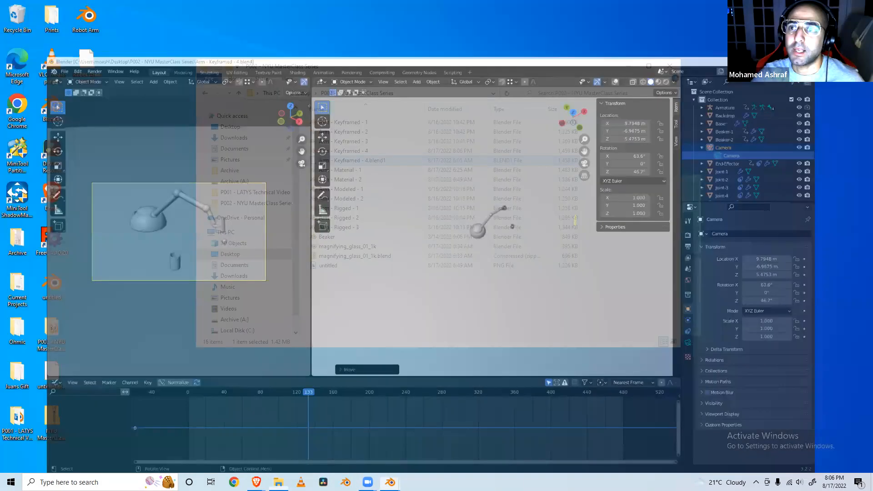
left_click(629, 69)
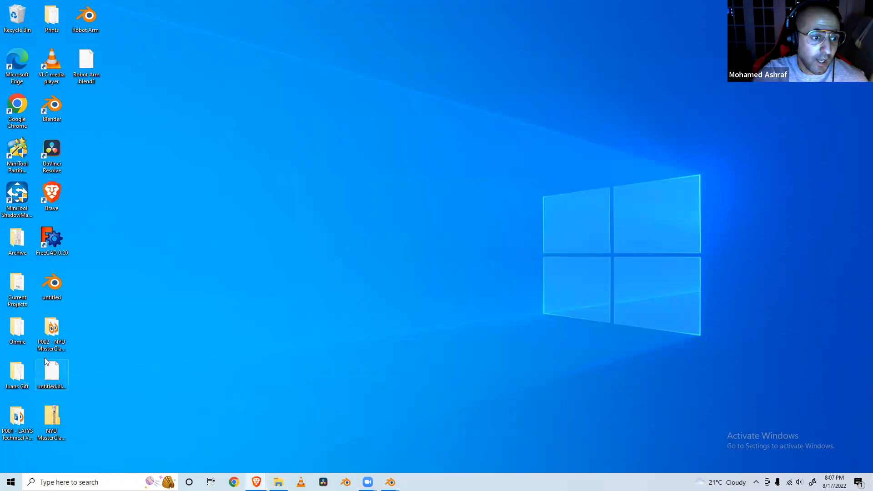
double_click(18, 329)
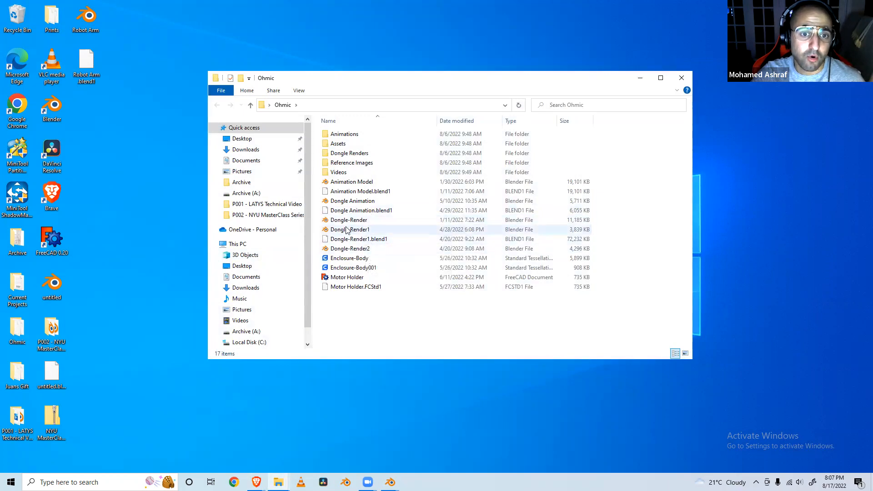
double_click(337, 171)
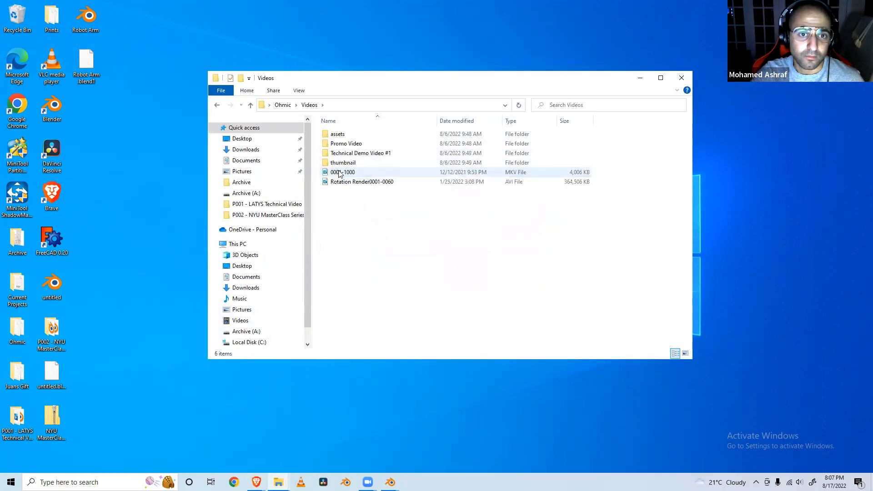
left_click(342, 185)
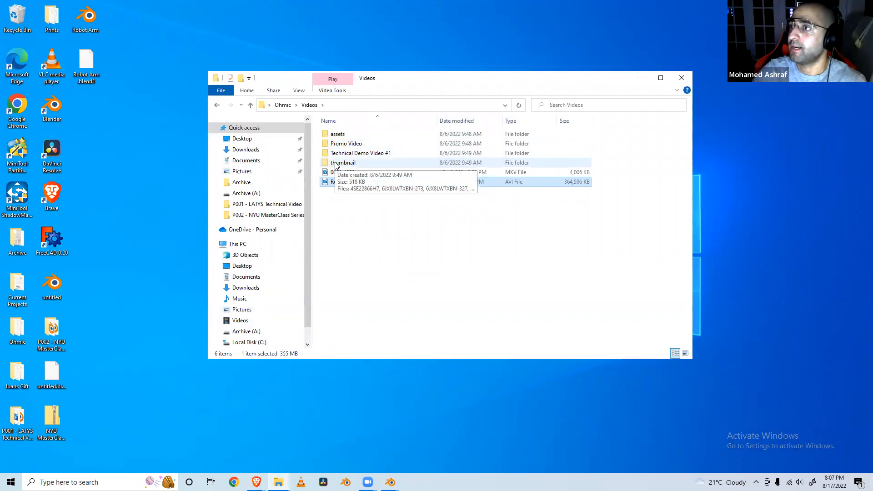
Look into the thumbnail folder, then briefly play Demo vid from the Technical Demo Video #1 folder and close it.
double_click(337, 164)
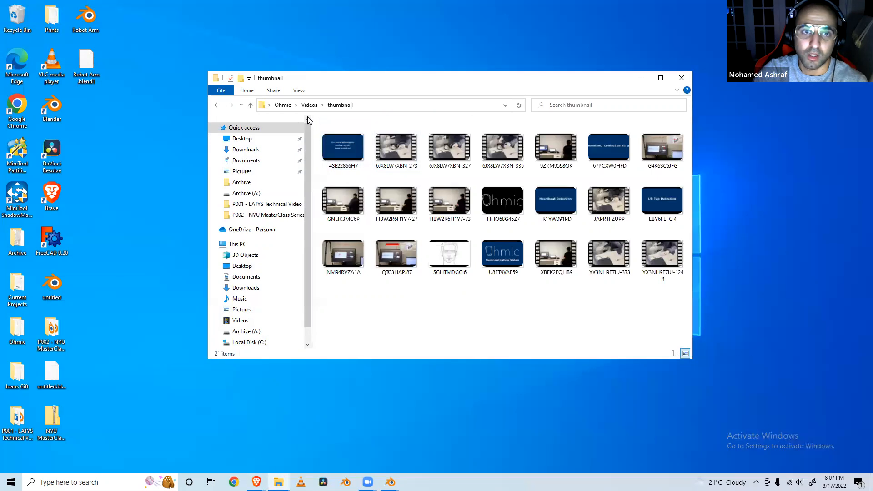
left_click(309, 105)
double_click(341, 153)
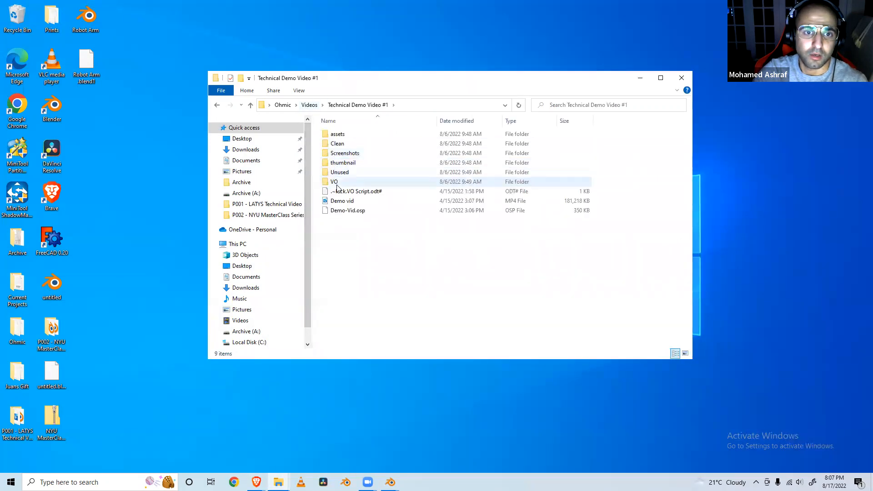
double_click(342, 201)
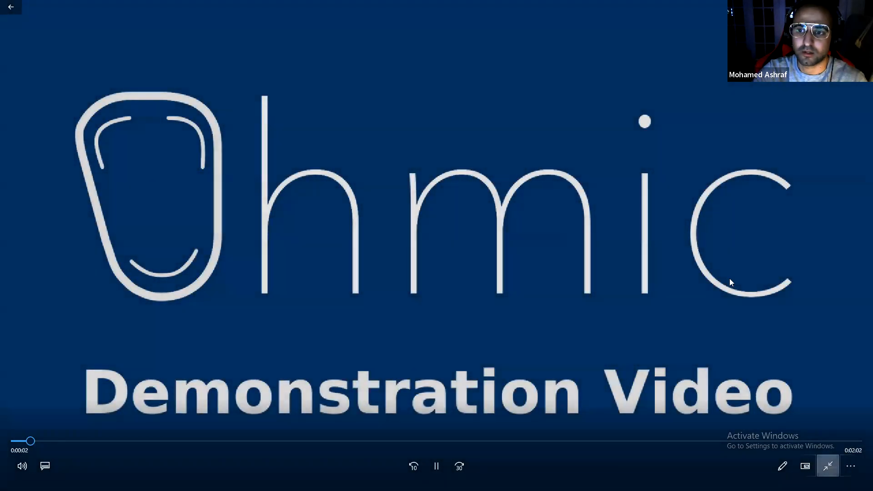
left_click(828, 466)
left_click(862, 7)
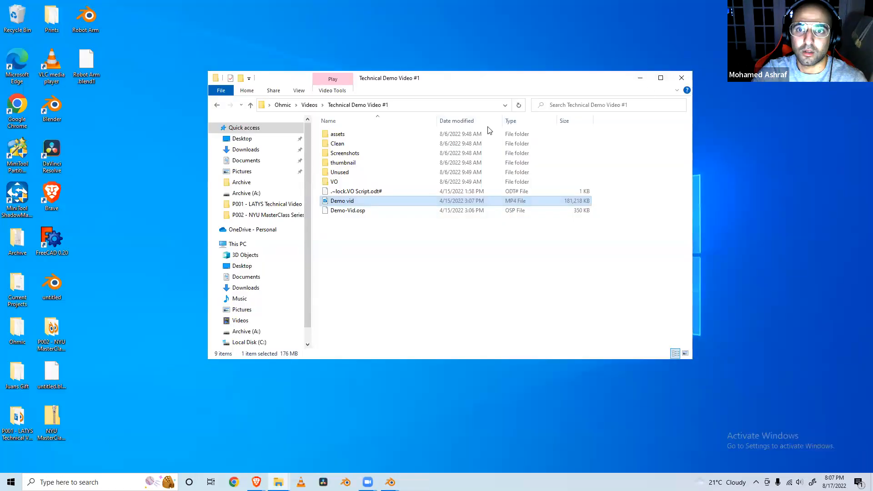
Return to the Videos folder, play Rotation Render0001-0060 twice in Movies & TV and close the player.
left_click(311, 105)
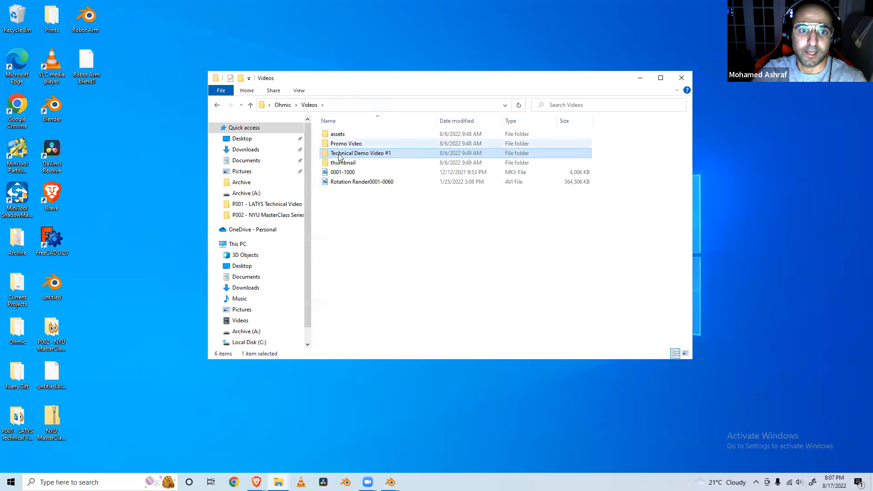
left_click(341, 182)
double_click(341, 183)
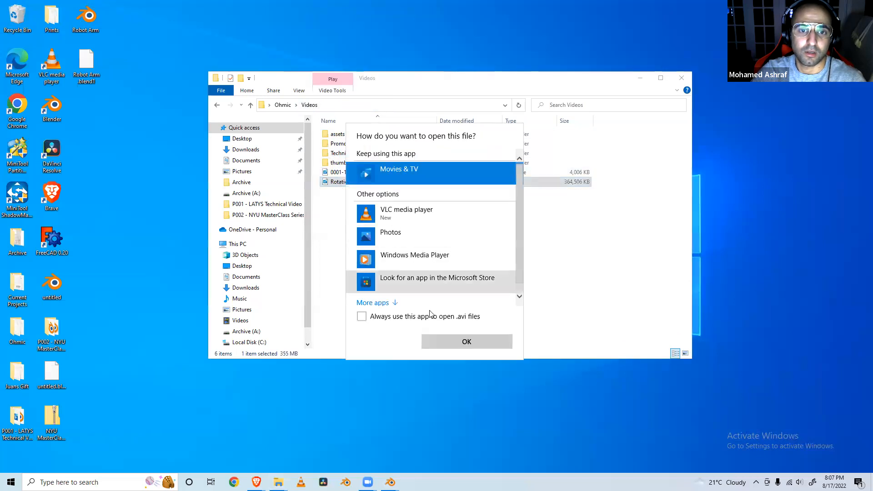
left_click(440, 344)
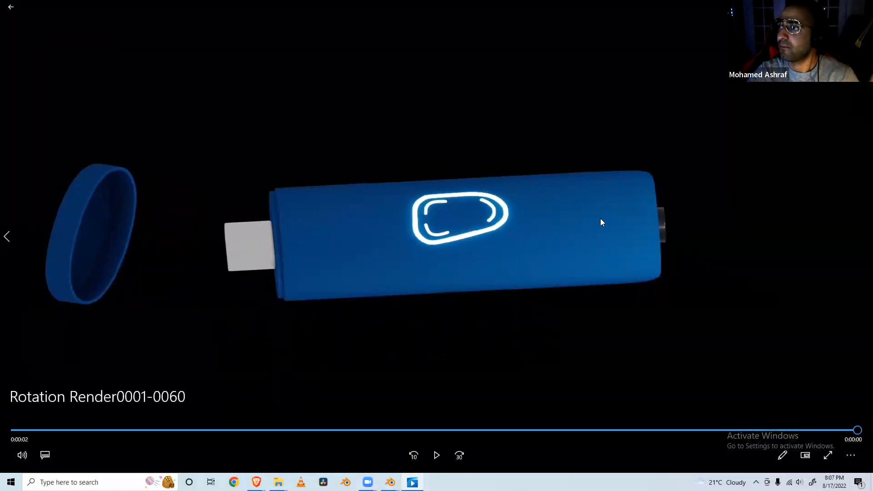
left_click(434, 459)
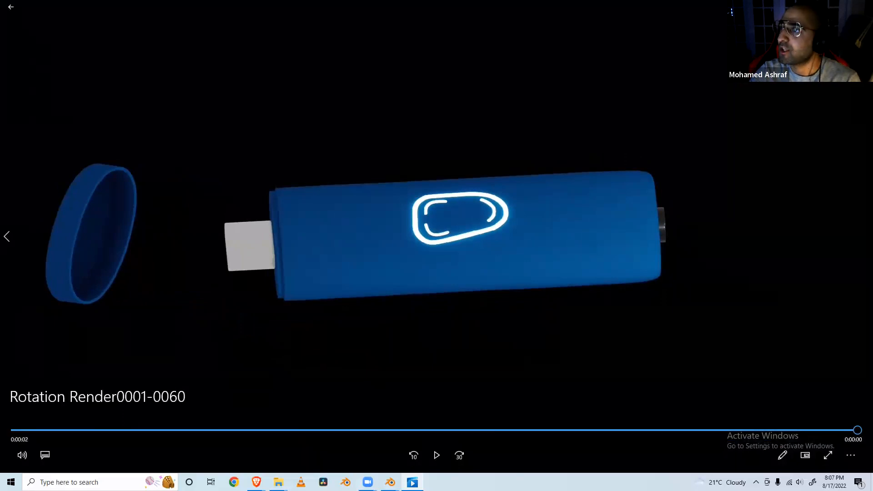
left_click(862, 7)
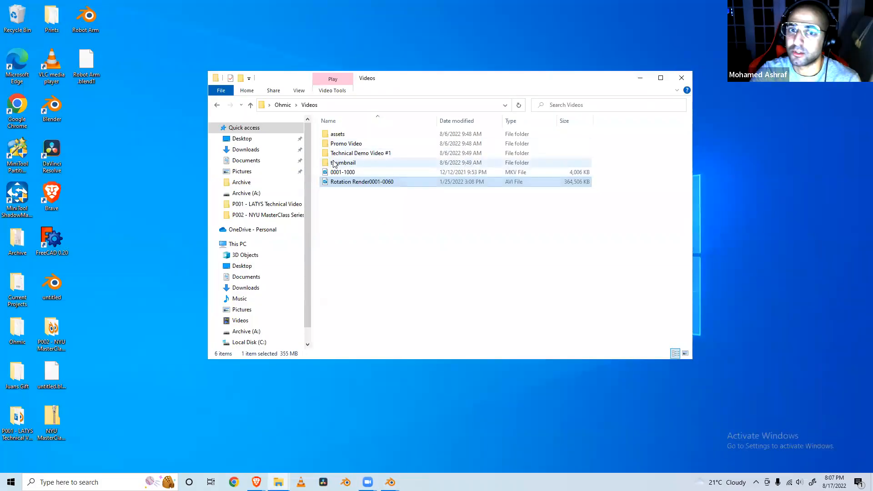
Open Heartbeat Headphones.blend from the Animations folder inside Promo Video in Blender.
double_click(339, 143)
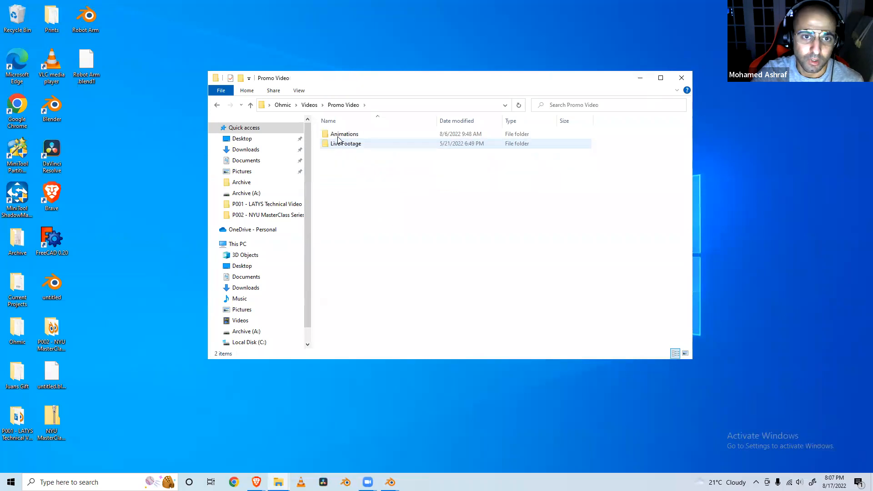
double_click(339, 136)
double_click(342, 134)
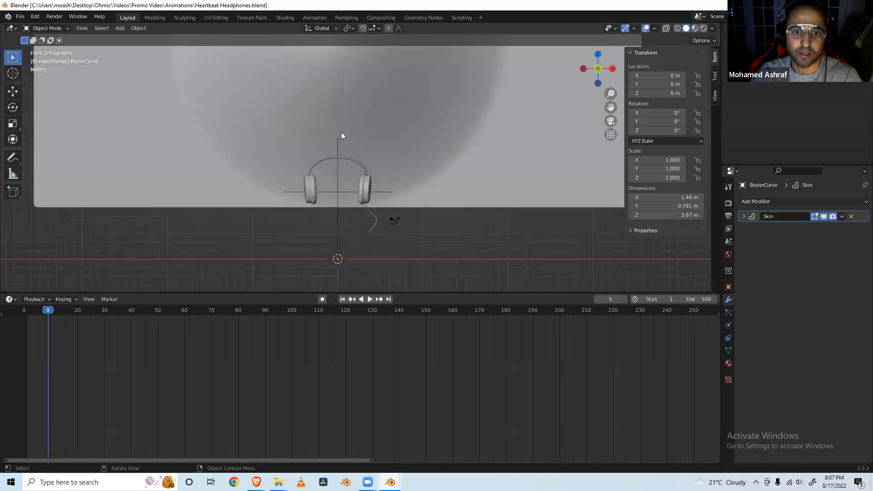
Play the headphones animation from an angled view and stop it at frame 473.
middle_click_drag(354, 210, 371, 218)
key("space")
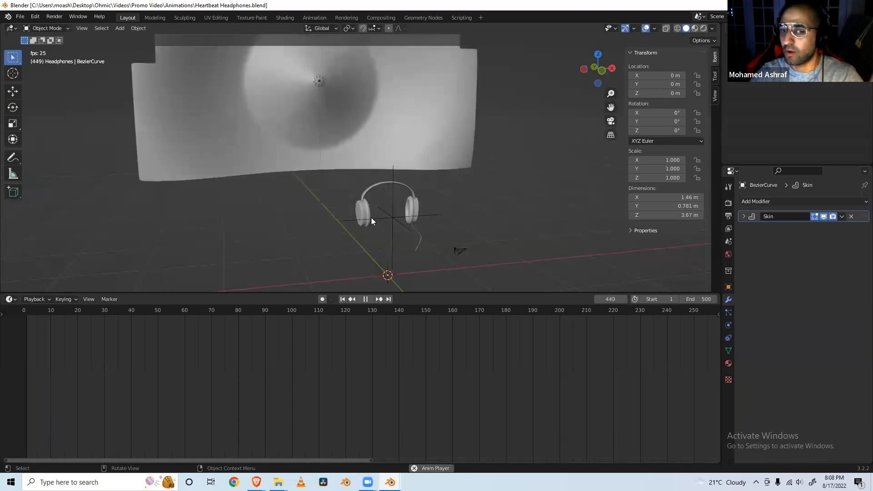
key("space")
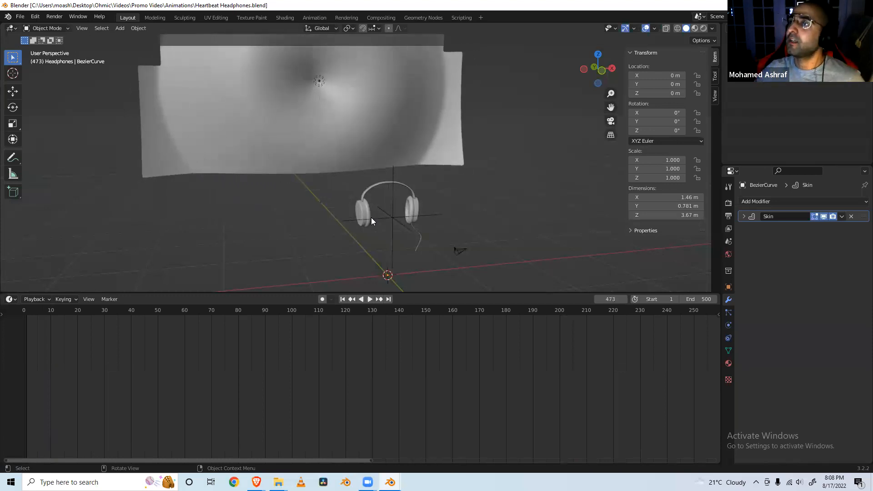